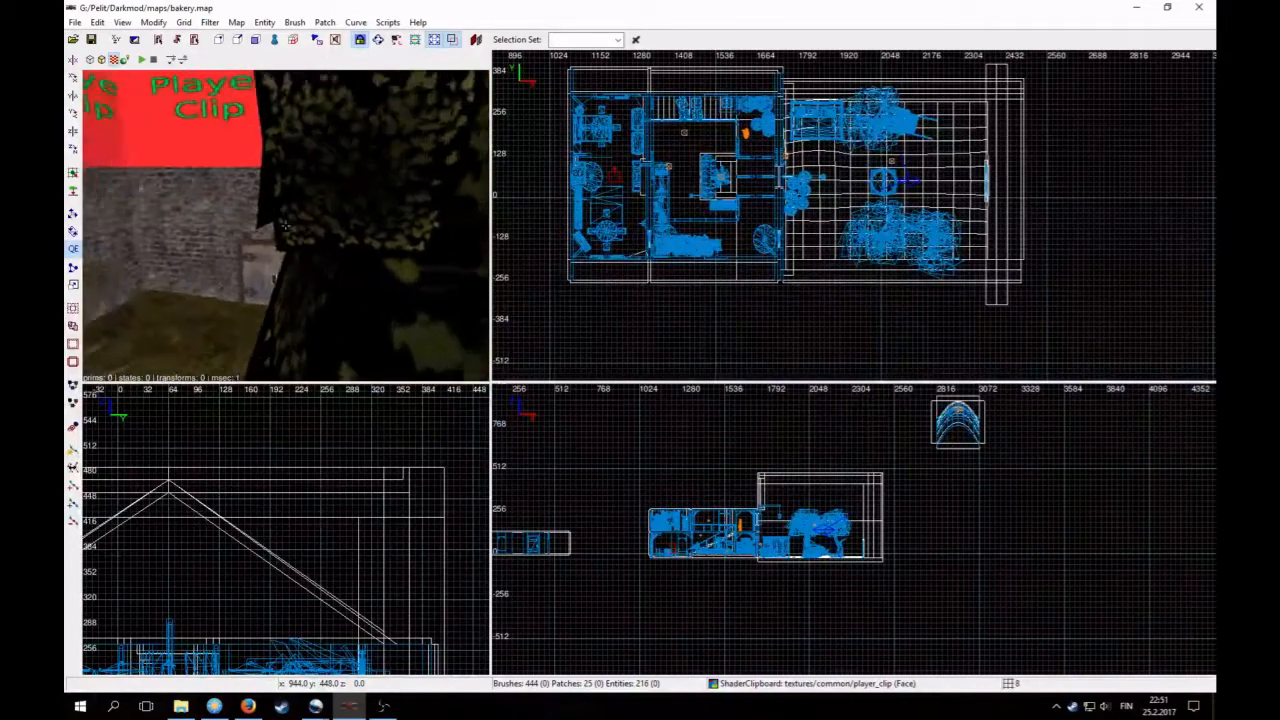
Step: Delete the three light entities inside the bakery building
{"action": "key", "text": "Up"}
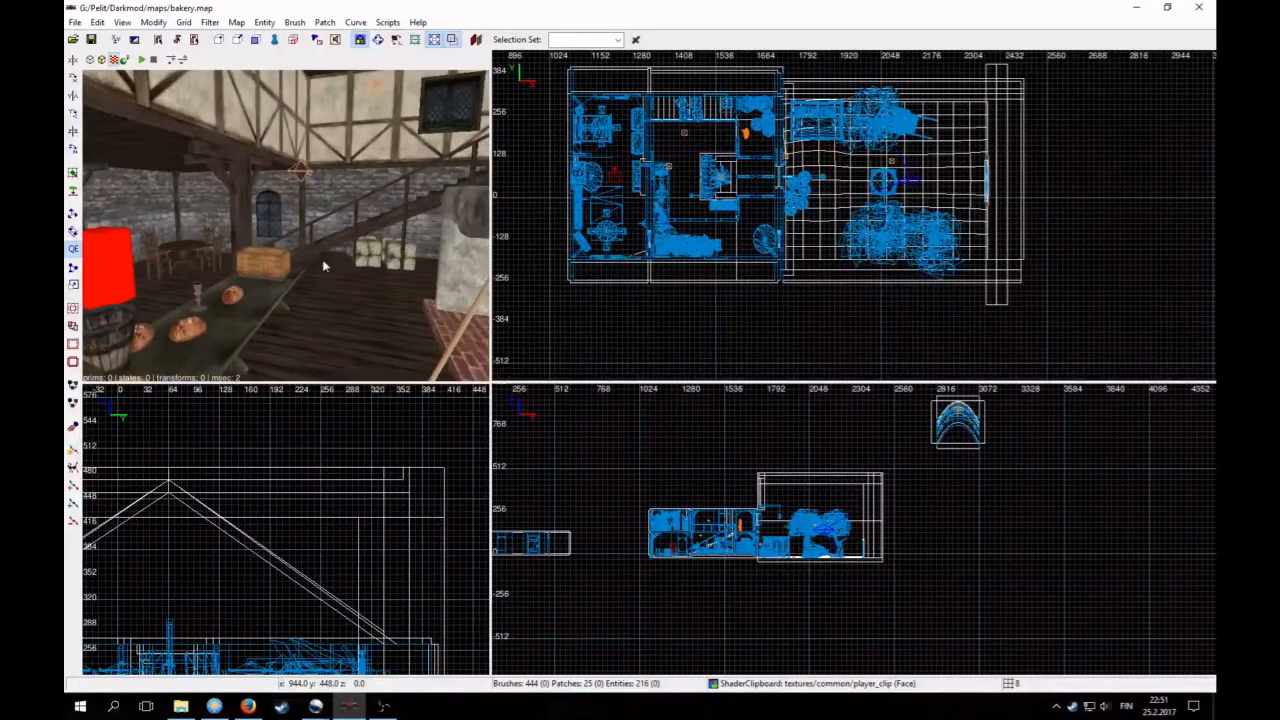
{"action": "left_click", "coordinate": [300, 173], "text": "shift"}
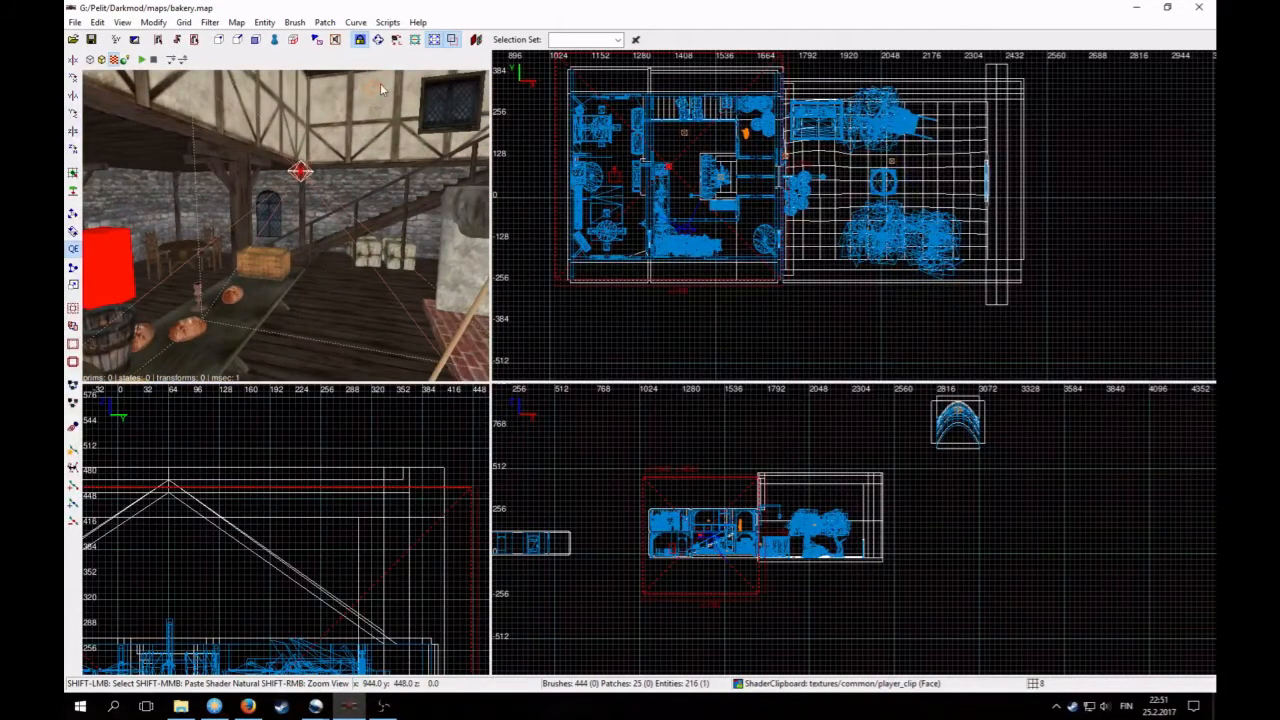
{"action": "left_click", "coordinate": [378, 85], "text": "shift"}
{"action": "right_click_drag", "start_coordinate": [378, 85], "coordinate": [387, 214]}
{"action": "left_click", "coordinate": [366, 227], "text": "shift"}
{"action": "key", "text": "BackSpace"}
{"action": "mouse_move", "coordinate": [356, 269]}
{"action": "right_mouse_down"}
{"action": "mouse_move", "coordinate": [285, 225]}
{"action": "mouse_move", "coordinate": [347, 268]}
{"action": "right_mouse_up"}
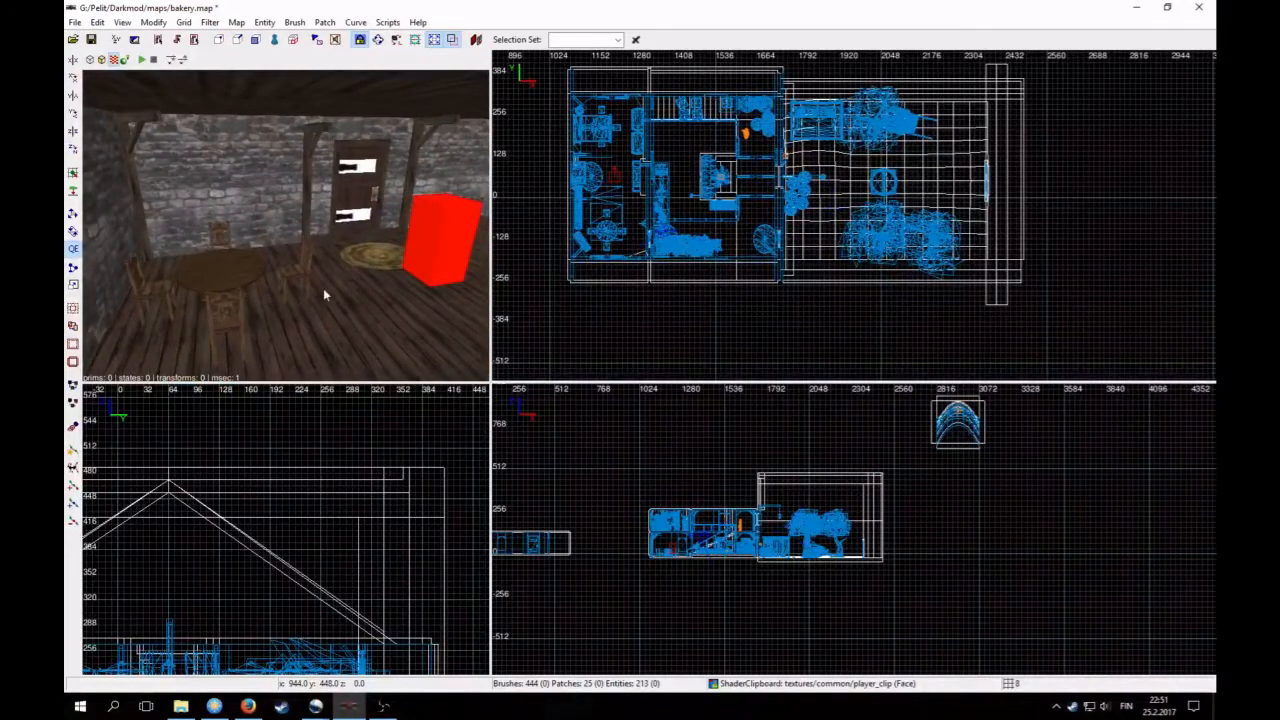
{"action": "left_click", "coordinate": [232, 271], "text": "shift"}
{"action": "right_click_drag", "start_coordinate": [636, 262], "coordinate": [776, 262]}
{"action": "scroll", "coordinate": [636, 262], "scroll_direction": "up", "scroll_amount": 3}
{"action": "key", "text": "Escape"}
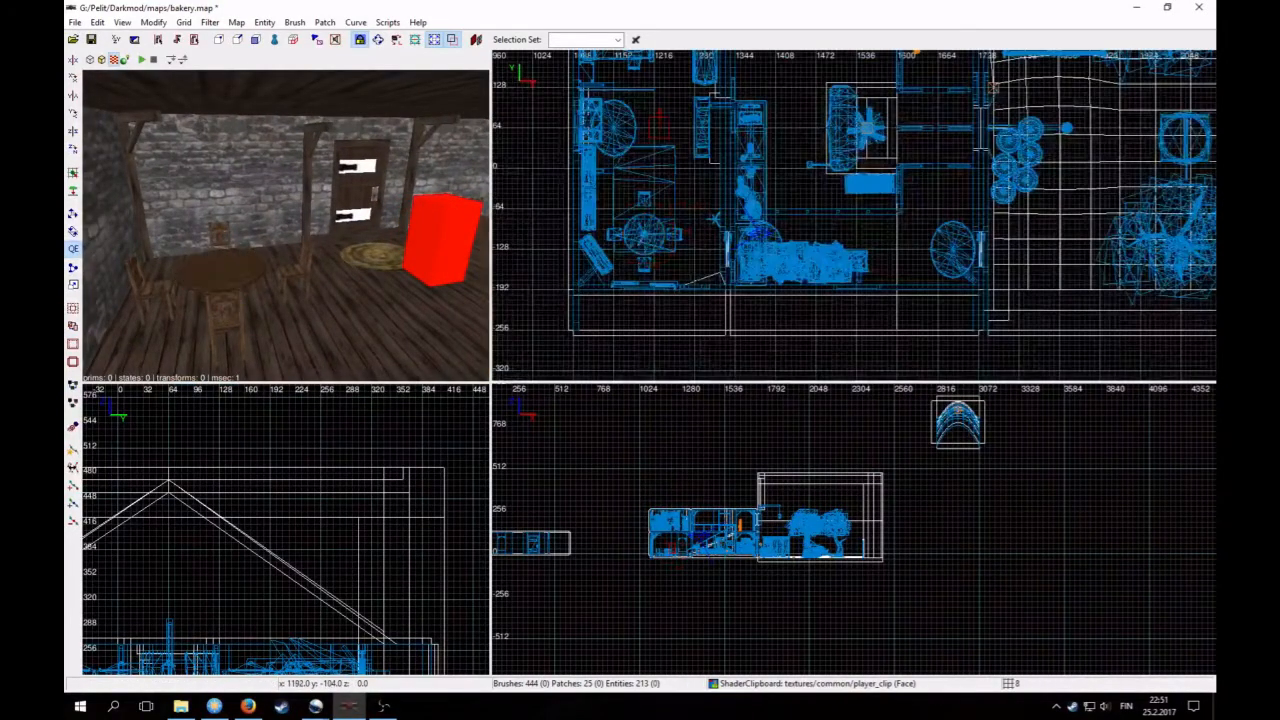
{"action": "right_click", "coordinate": [634, 229]}
{"action": "left_click", "coordinate": [676, 250]}
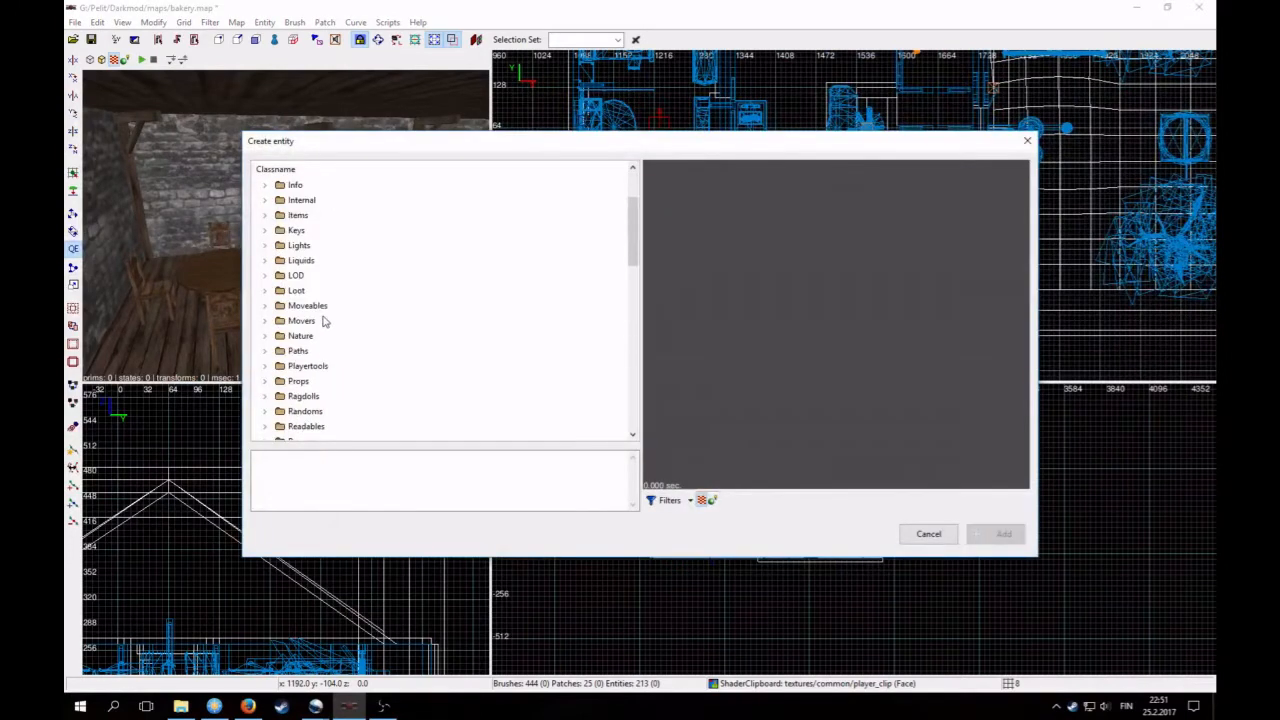
{"action": "left_click", "coordinate": [933, 538]}
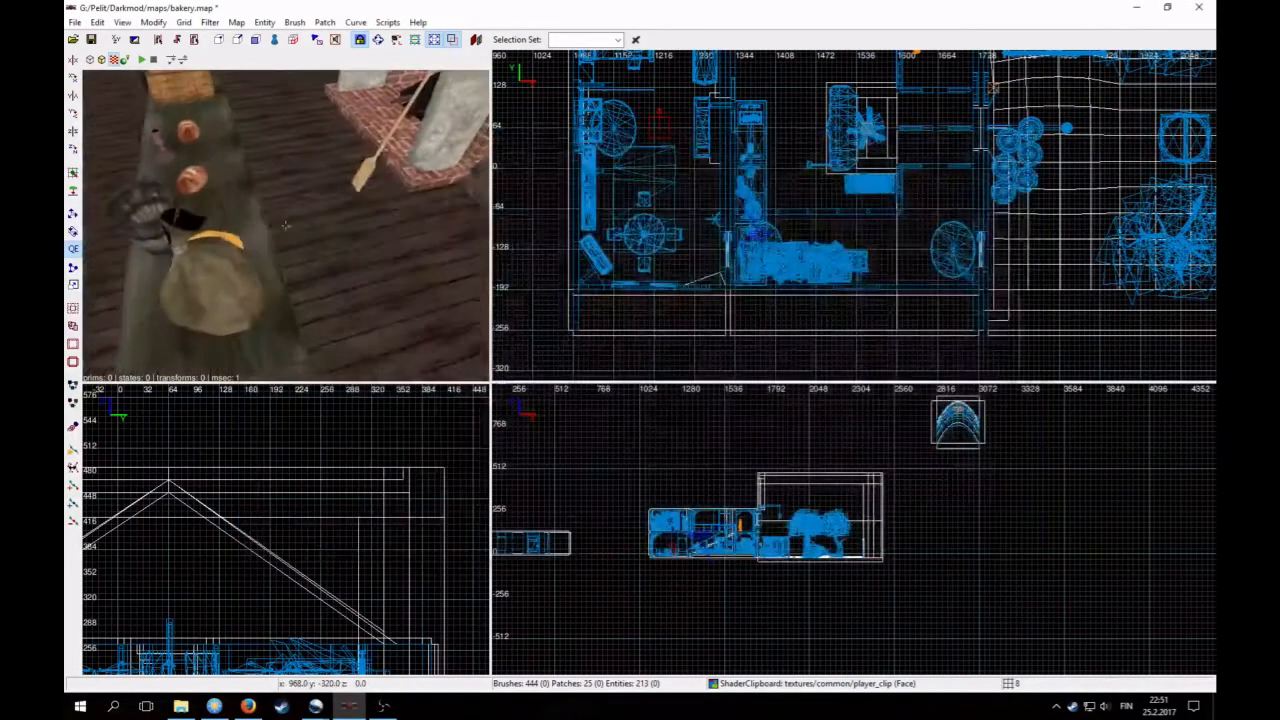
Step: Duplicate the candlestick from the bakery counter, move the copy over the round table in the front room, and drop it onto the tabletop
{"action": "right_click_drag", "start_coordinate": [233, 235], "coordinate": [233, 235]}
{"action": "left_click", "coordinate": [157, 158], "text": "shift"}
{"action": "scroll", "coordinate": [688, 251], "scroll_direction": "down", "scroll_amount": 1}
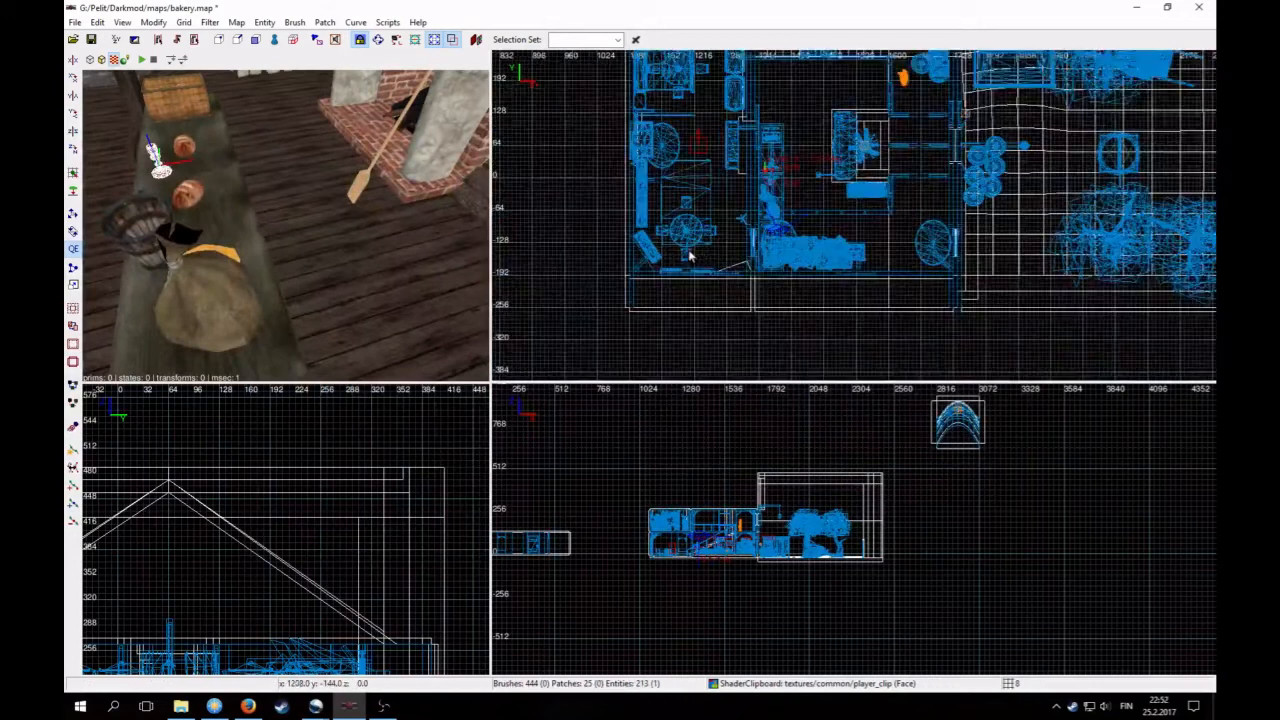
{"action": "scroll", "coordinate": [692, 245], "scroll_direction": "up", "scroll_amount": 2}
{"action": "key", "text": "space"}
{"action": "left_click_drag", "start_coordinate": [723, 152], "coordinate": [592, 241]}
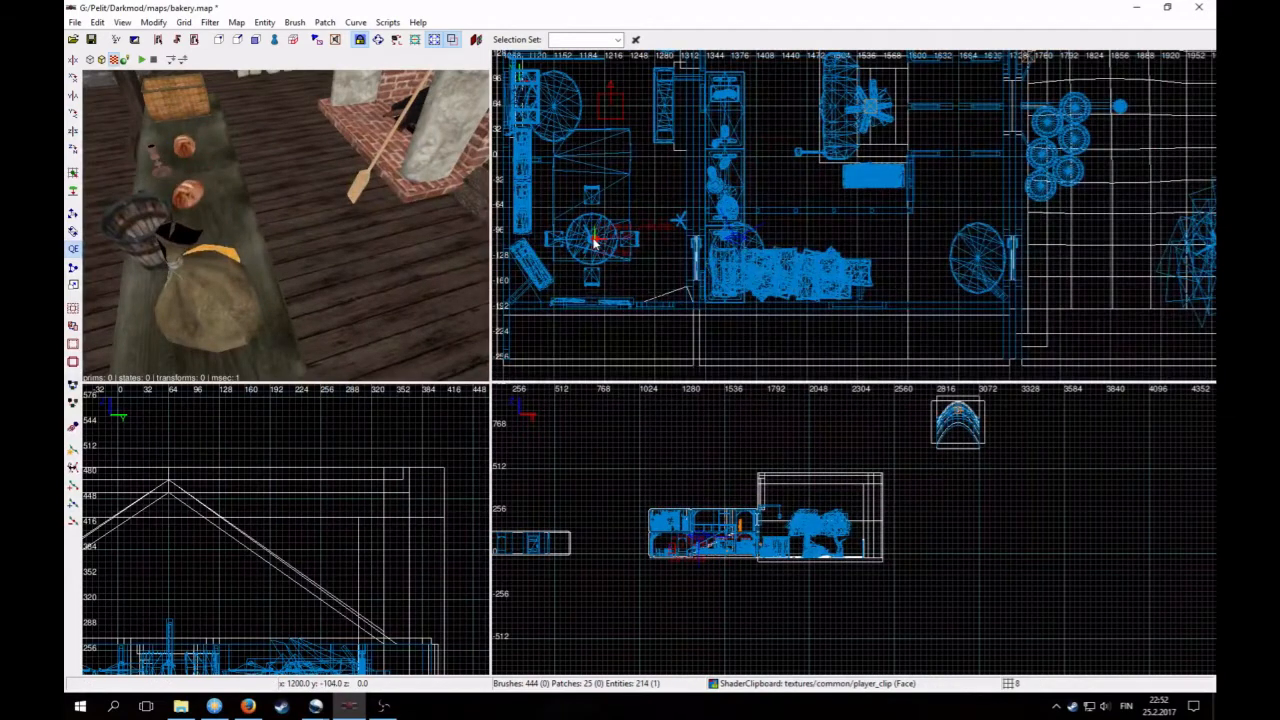
{"action": "right_click_drag", "start_coordinate": [274, 260], "coordinate": [274, 260]}
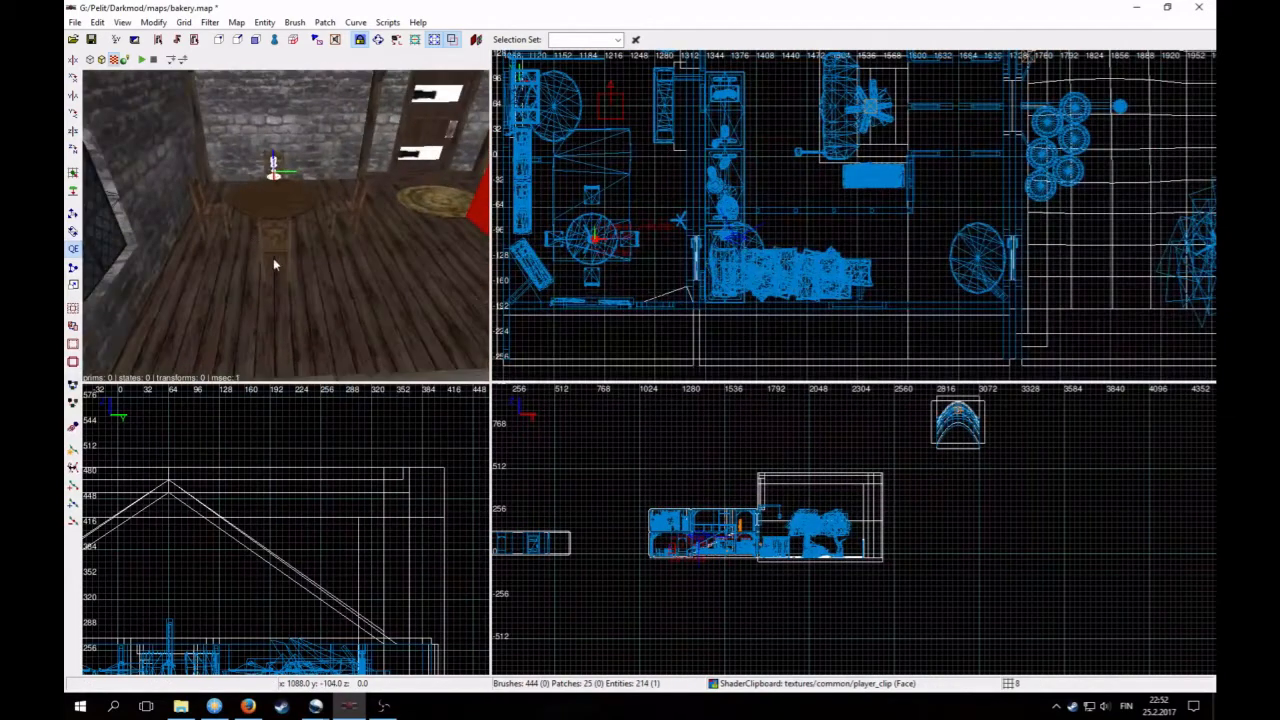
{"action": "left_click", "coordinate": [73, 193]}
Step: Duplicate the table's candlestick on a grid size of 4 and place the copy on the other round table at the room's far end
{"action": "right_click_drag", "start_coordinate": [656, 252], "coordinate": [658, 254]}
{"action": "scroll", "coordinate": [658, 254], "scroll_direction": "up", "scroll_amount": 3}
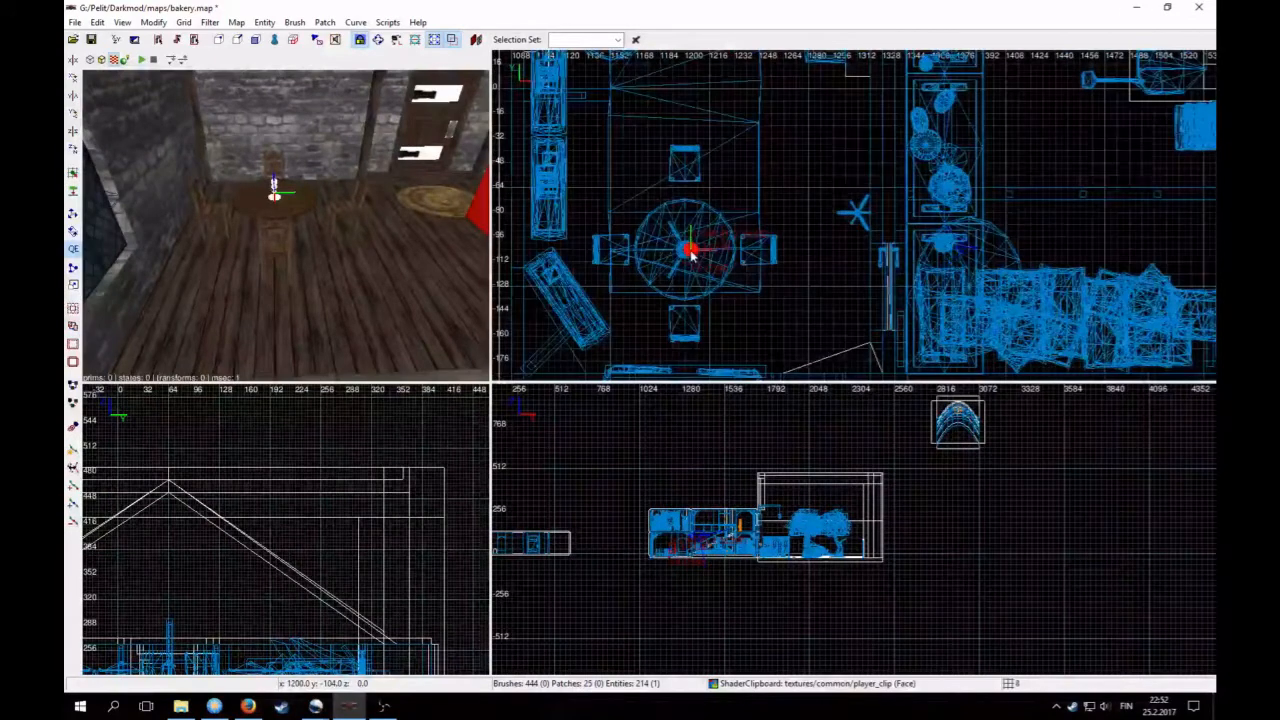
{"action": "scroll", "coordinate": [690, 252], "scroll_direction": "down", "scroll_amount": 2}
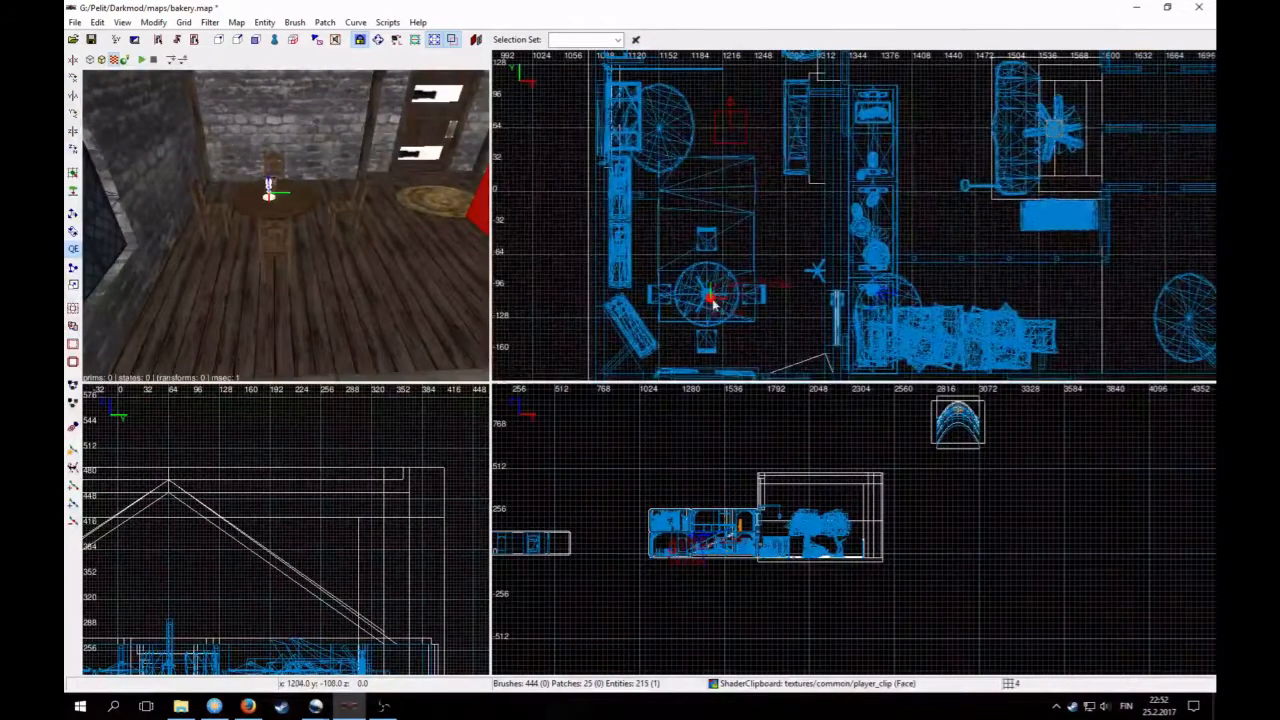
{"action": "left_click_drag", "start_coordinate": [713, 304], "coordinate": [740, 171]}
{"action": "right_click_drag", "start_coordinate": [740, 171], "coordinate": [729, 303]}
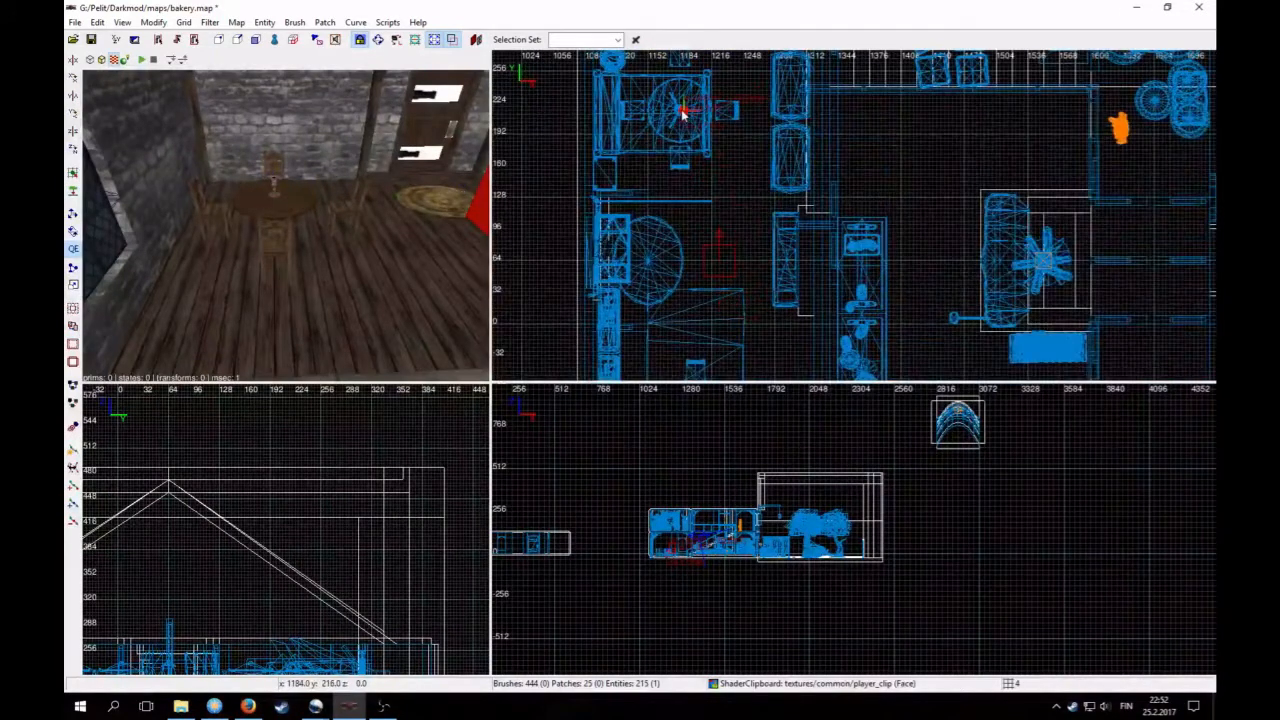
{"action": "right_click", "coordinate": [306, 200]}
{"action": "key", "text": "Escape"}
Step: Add the noshadows property with value 1 to the cage lamp hanging outside the bakery
{"action": "right_click", "coordinate": [232, 200]}
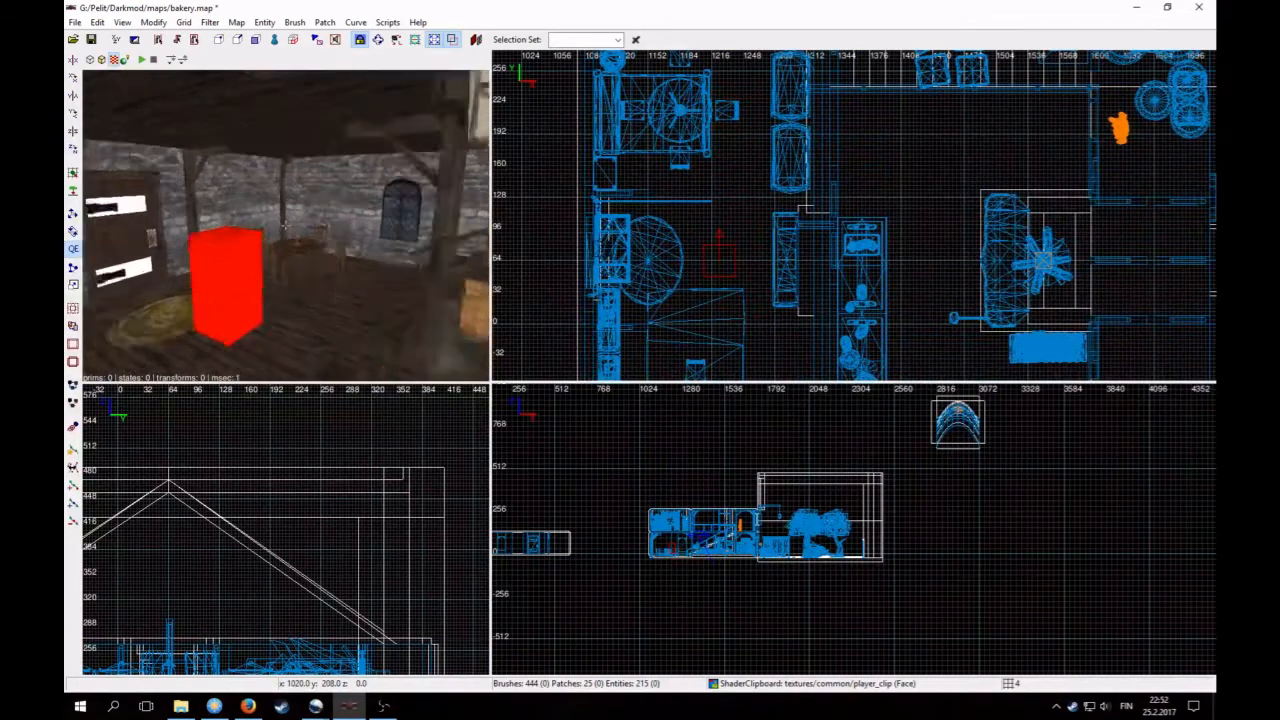
{"action": "key", "text": "Up"}
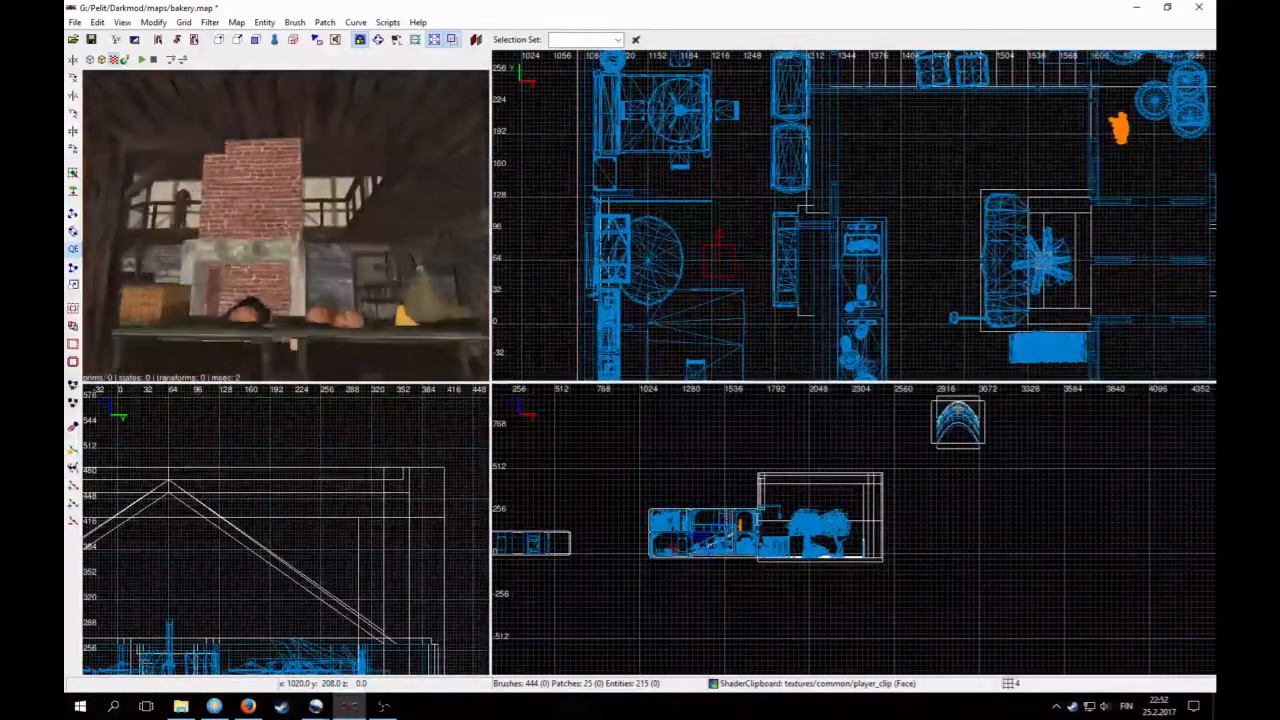
{"action": "key", "text": "Up"}
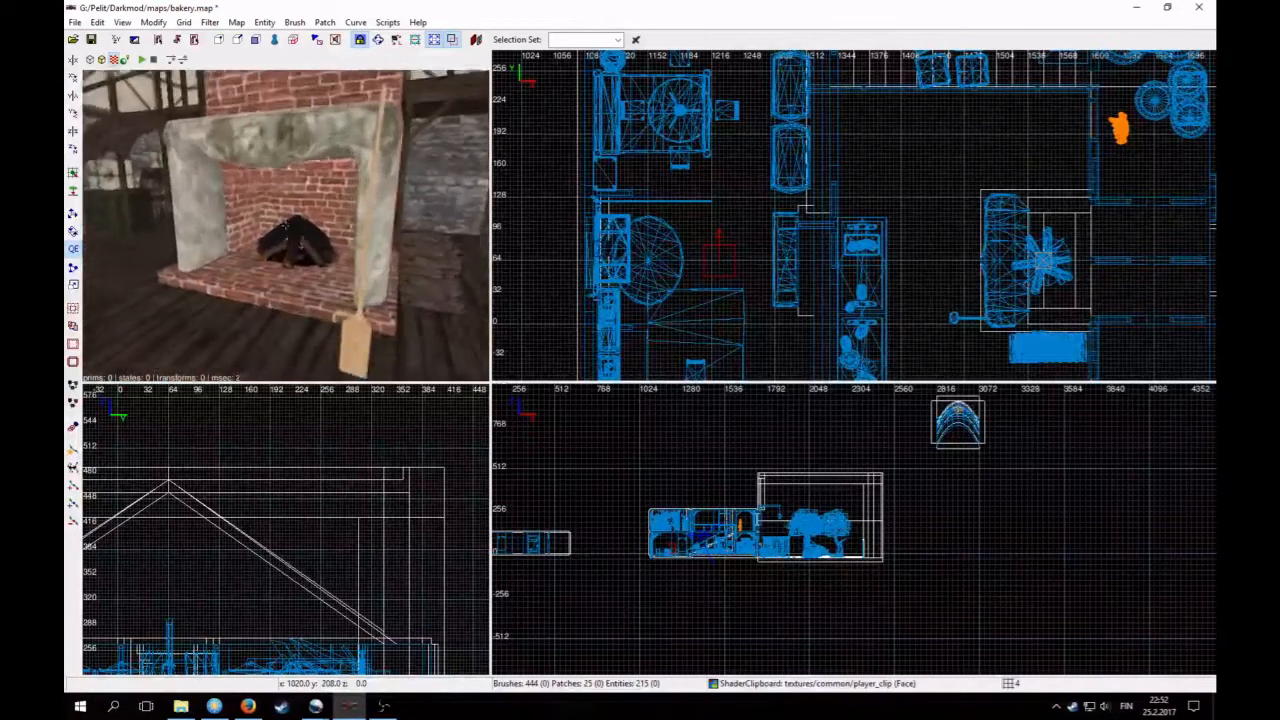
{"action": "key", "text": "Down"}
{"action": "key", "text": "Up"}
{"action": "key", "text": "Down"}
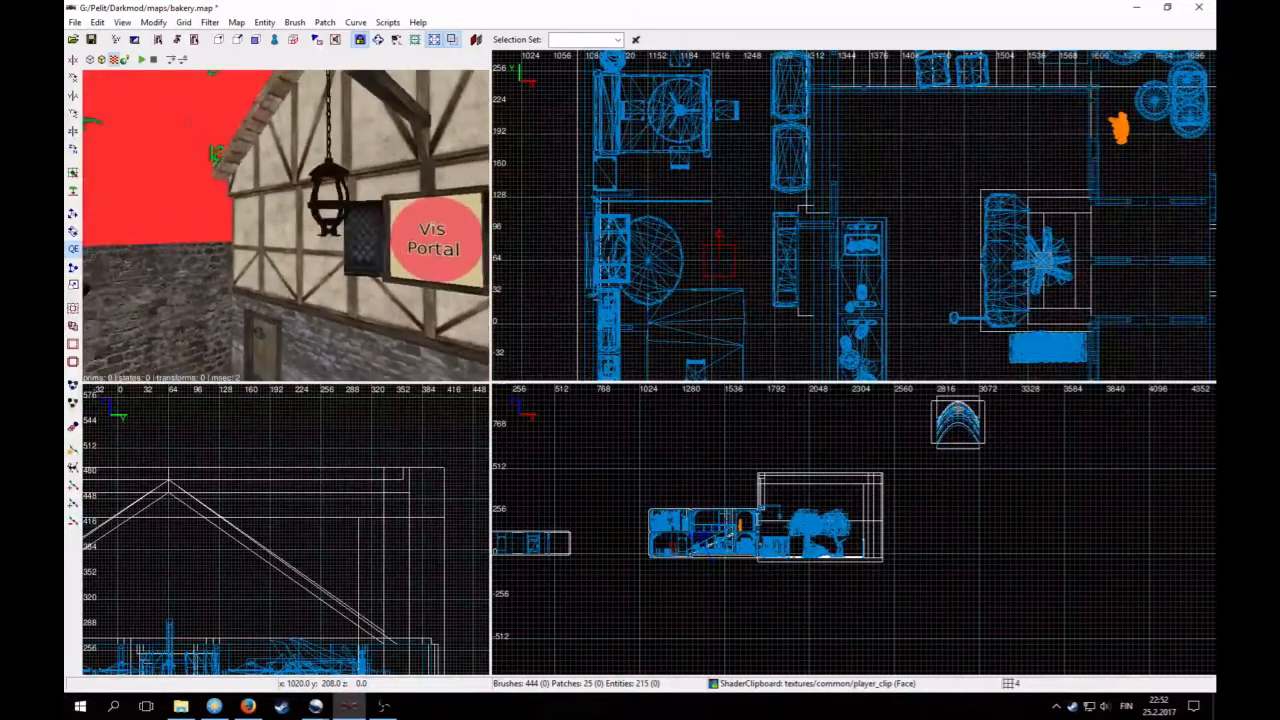
{"action": "left_click", "coordinate": [293, 225], "text": "shift"}
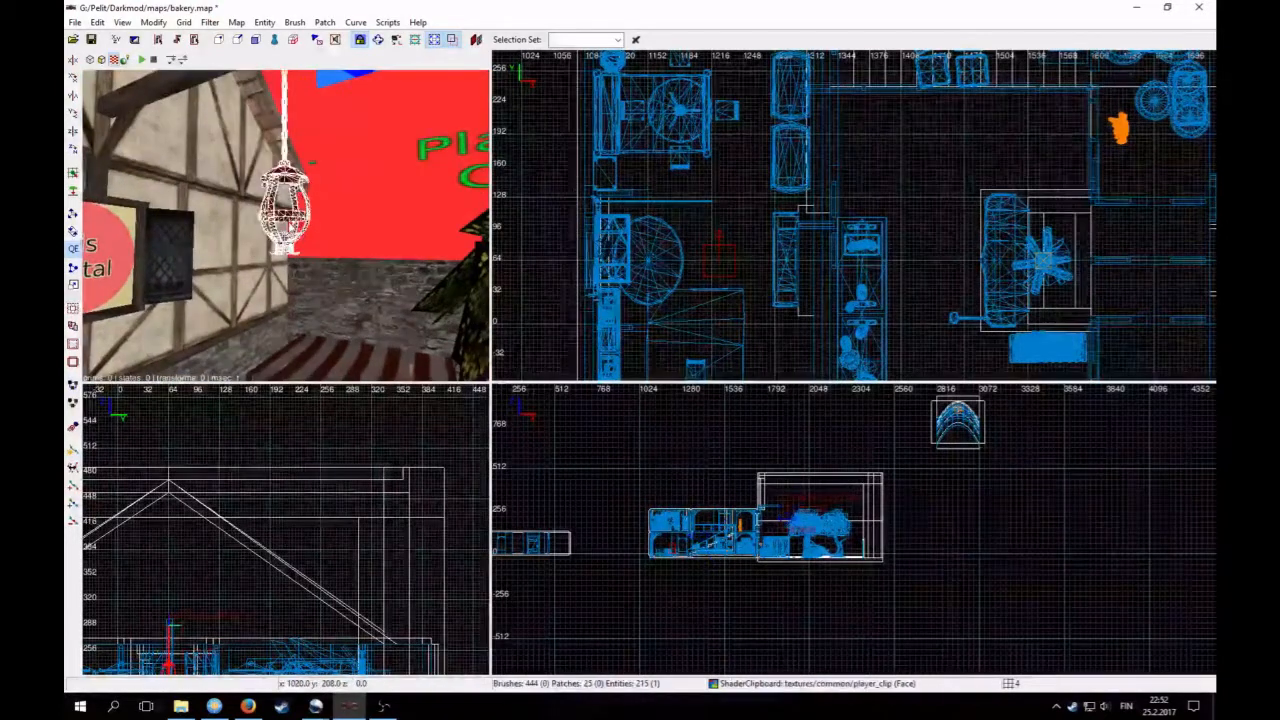
{"action": "key", "text": "n"}
{"action": "left_click", "coordinate": [765, 529]}
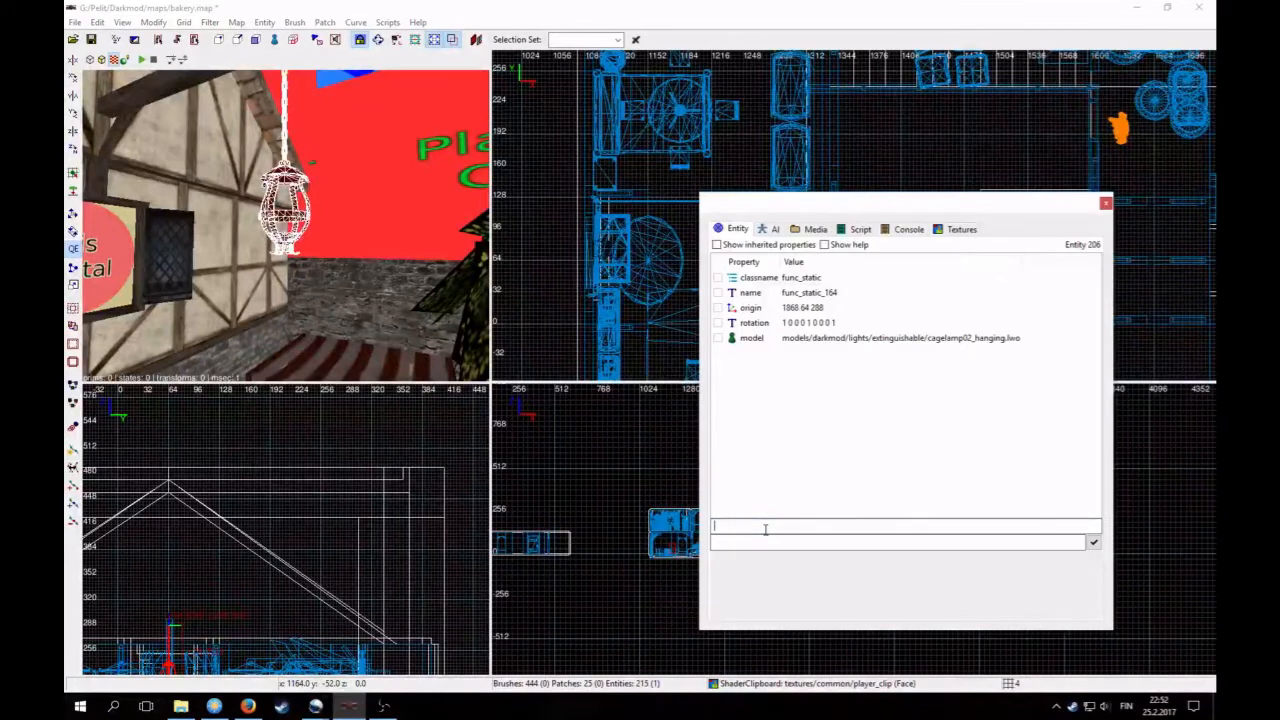
{"action": "type", "text": "noshadows"}
{"action": "left_click", "coordinate": [1094, 542]}
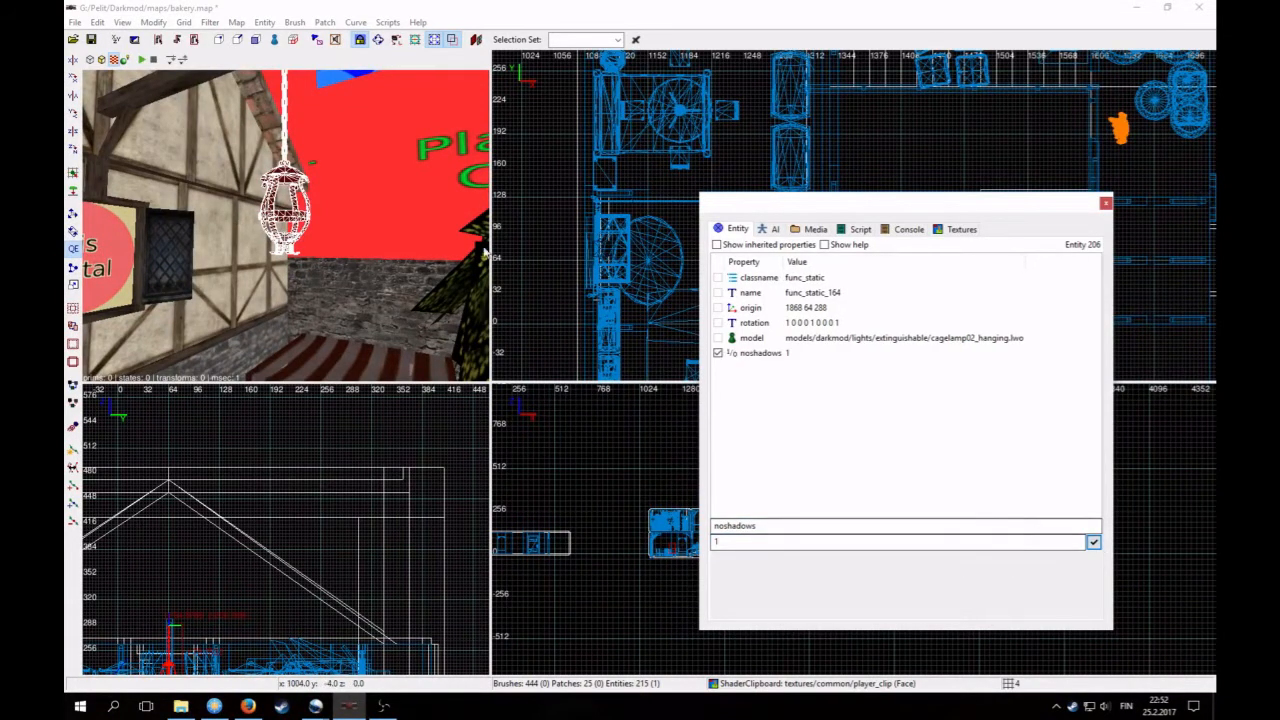
{"action": "key", "text": "n"}
{"action": "key", "text": "Escape"}
Step: Create a light_torchflame entity from the Torch Flames light sources at the hanging cage lamp outside
{"action": "right_click", "coordinate": [434, 256]}
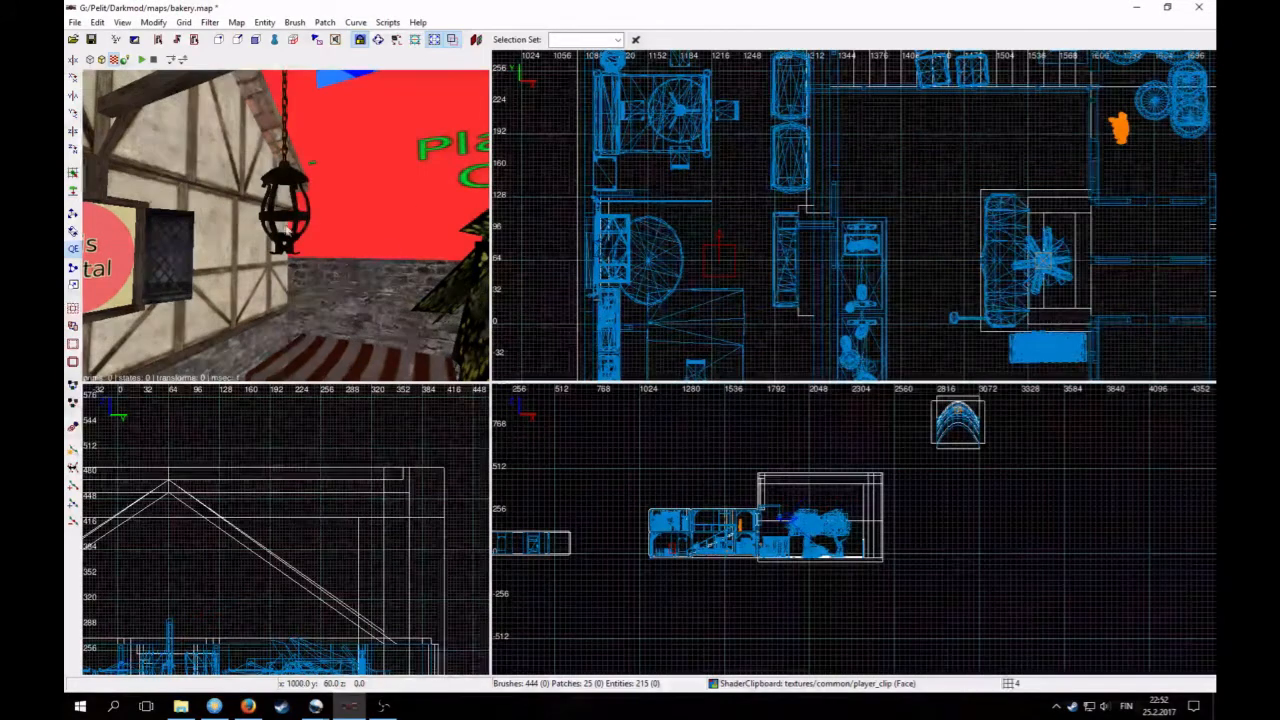
{"action": "key", "text": "Down"}
{"action": "left_click", "coordinate": [287, 226], "text": "shift"}
{"action": "right_click", "coordinate": [287, 226]}
{"action": "mouse_move", "coordinate": [783, 306]}
{"action": "right_mouse_down"}
{"action": "mouse_move", "coordinate": [757, 294]}
{"action": "mouse_move", "coordinate": [783, 306]}
{"action": "right_mouse_up"}
{"action": "key", "text": "Escape"}
{"action": "right_click", "coordinate": [928, 201]}
{"action": "left_click", "coordinate": [948, 211]}
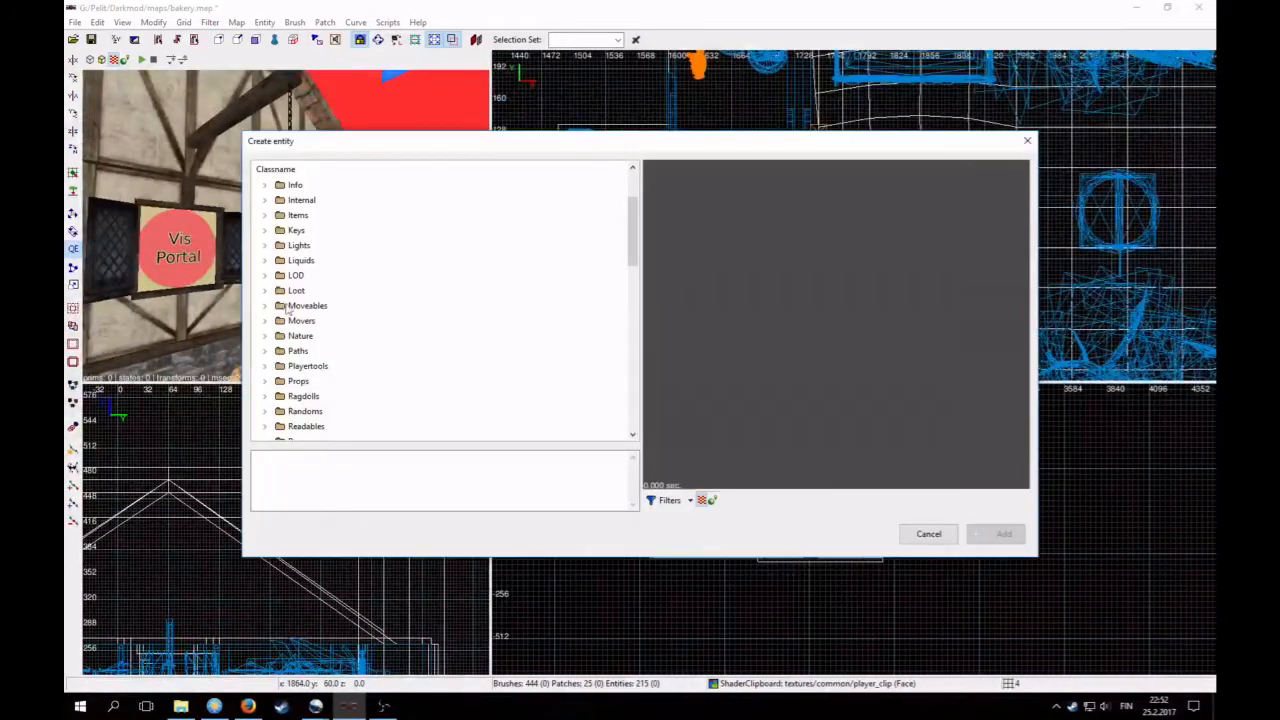
{"action": "left_click", "coordinate": [266, 246]}
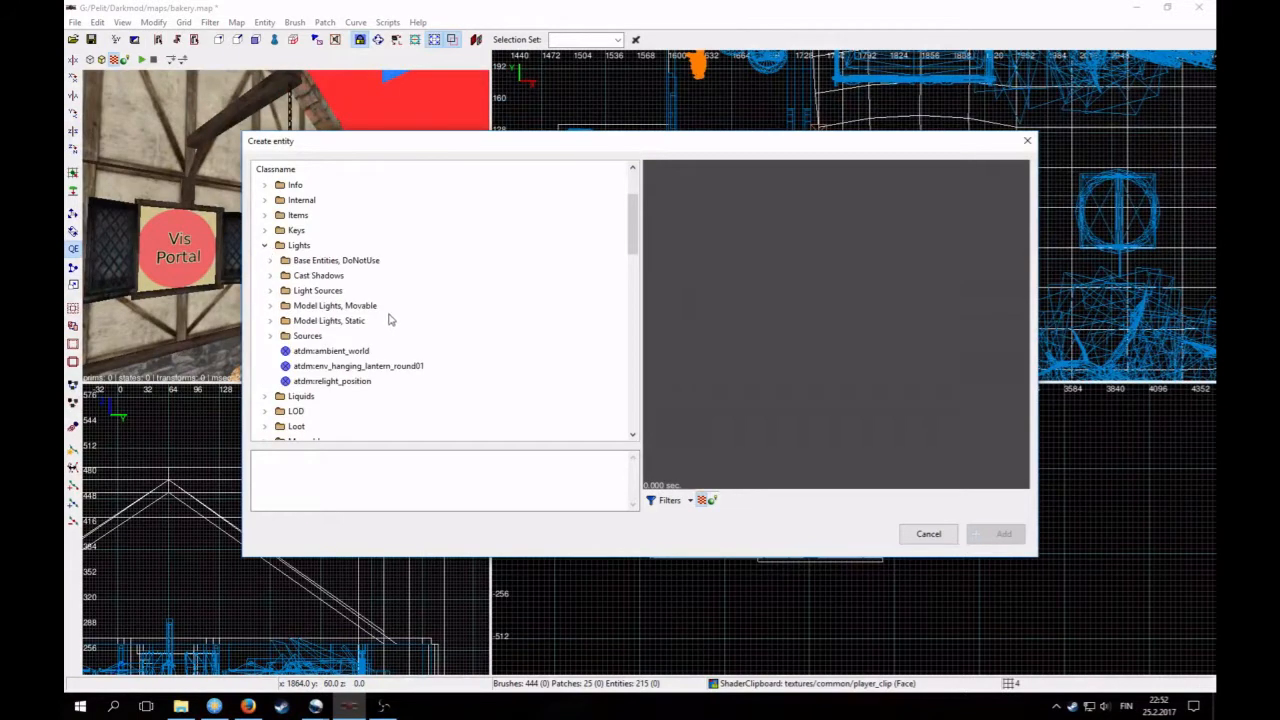
{"action": "left_click", "coordinate": [270, 321]}
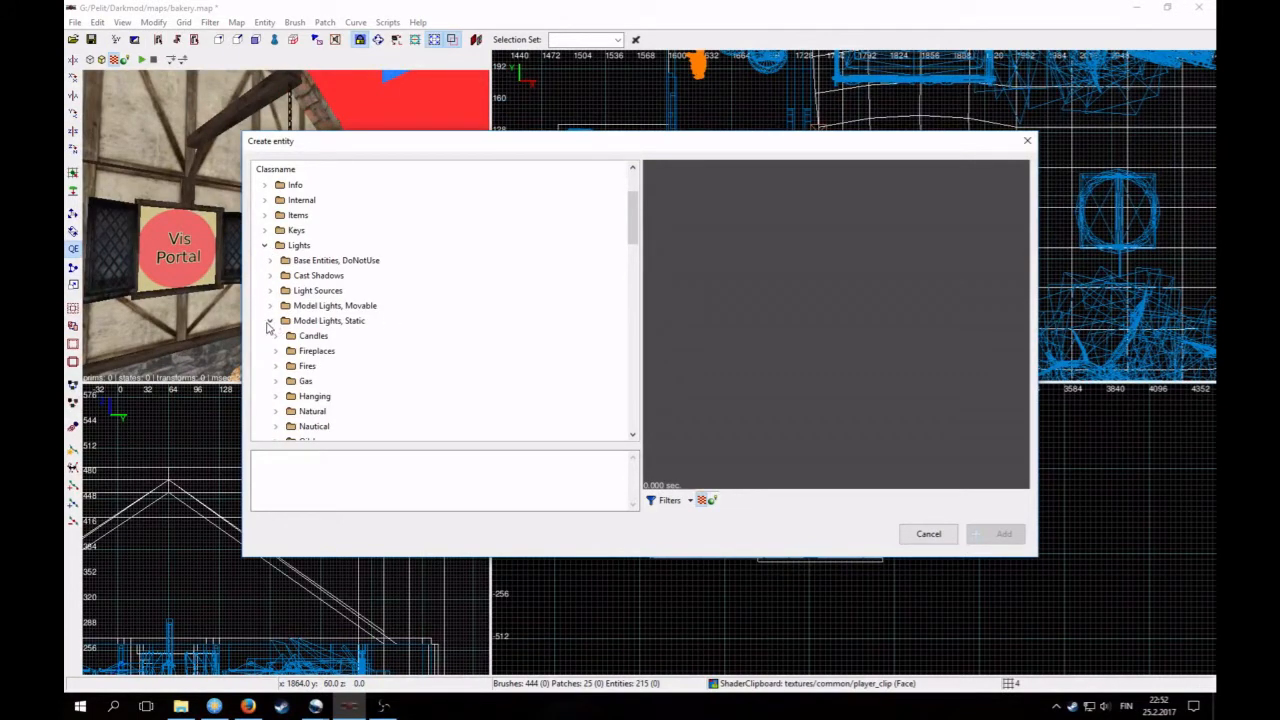
{"action": "scroll", "coordinate": [303, 338], "scroll_direction": "down", "scroll_amount": 1}
{"action": "left_click", "coordinate": [270, 275]}
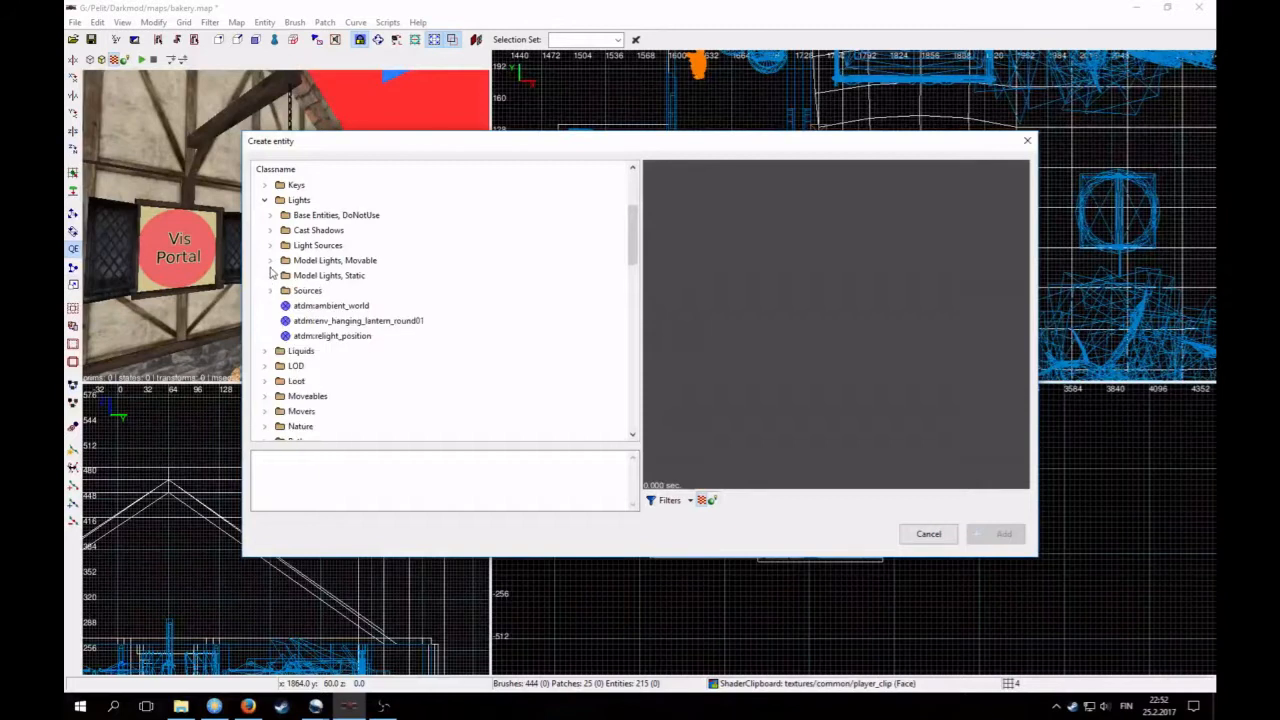
{"action": "left_click", "coordinate": [270, 260]}
{"action": "left_click", "coordinate": [270, 260]}
{"action": "left_click", "coordinate": [270, 245]}
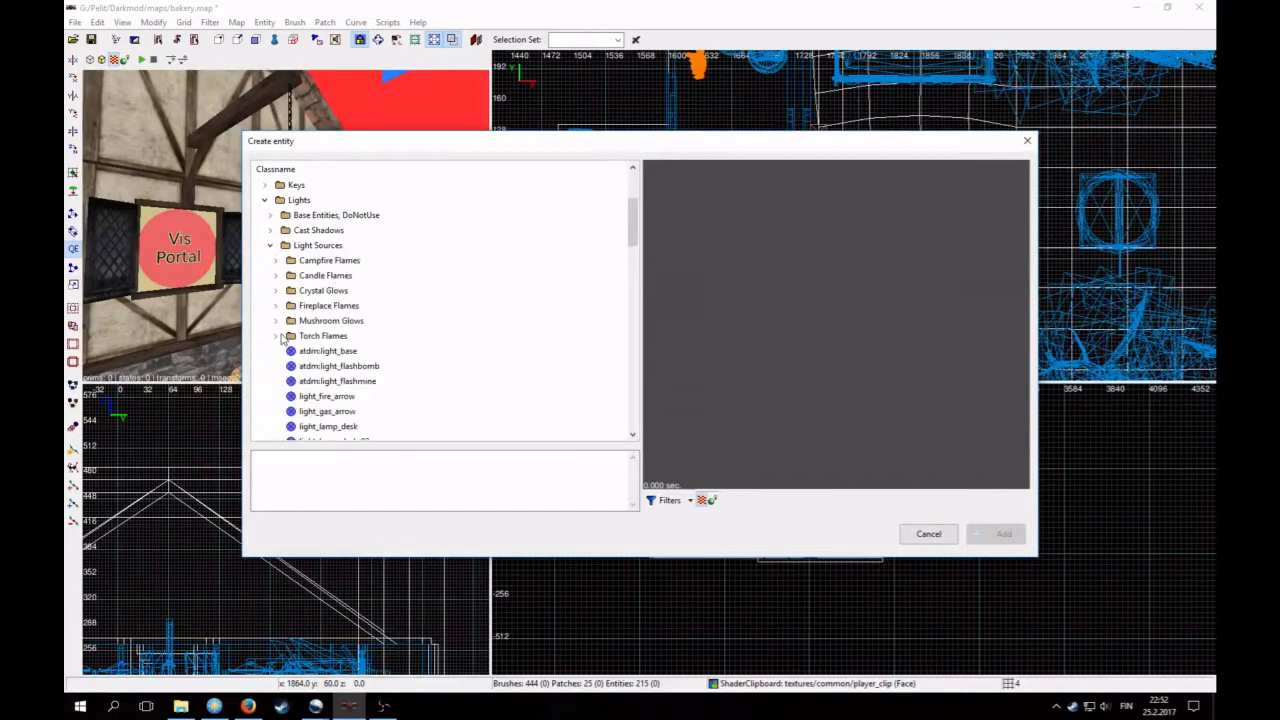
{"action": "left_click", "coordinate": [276, 336]}
{"action": "scroll", "coordinate": [408, 383], "scroll_direction": "down", "scroll_amount": 2}
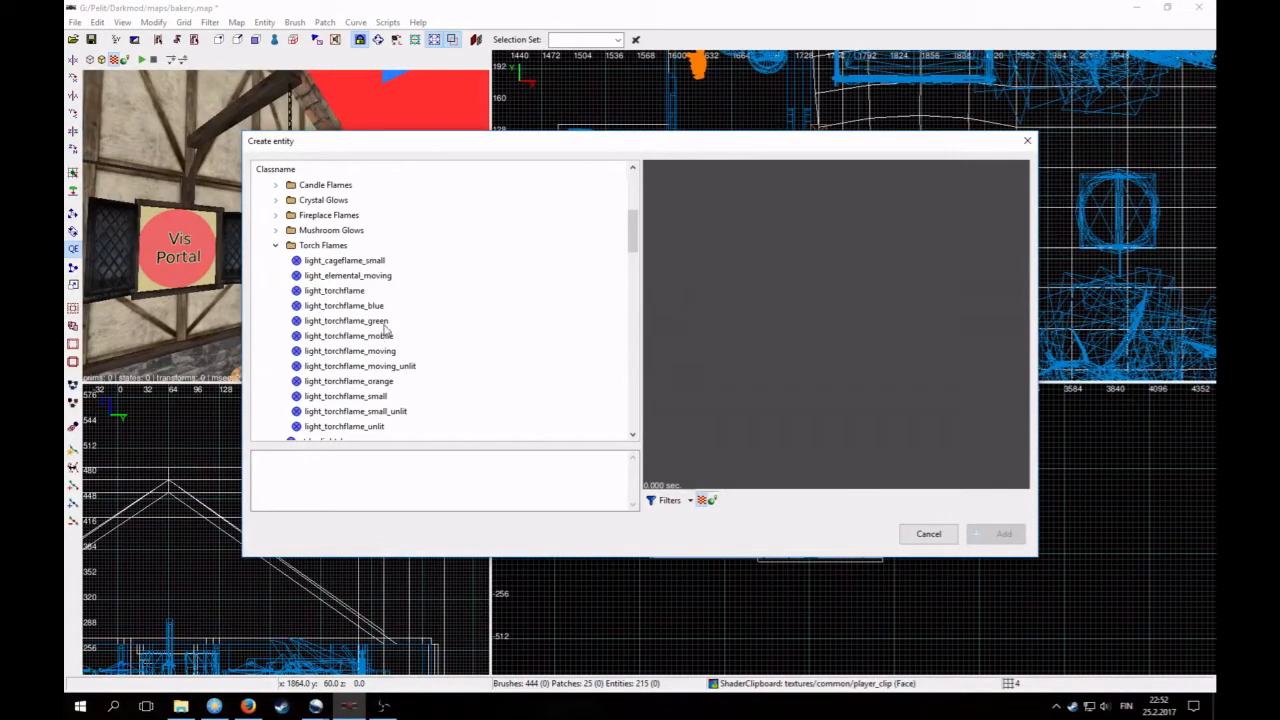
{"action": "left_click", "coordinate": [323, 291]}
{"action": "left_click", "coordinate": [990, 533]}
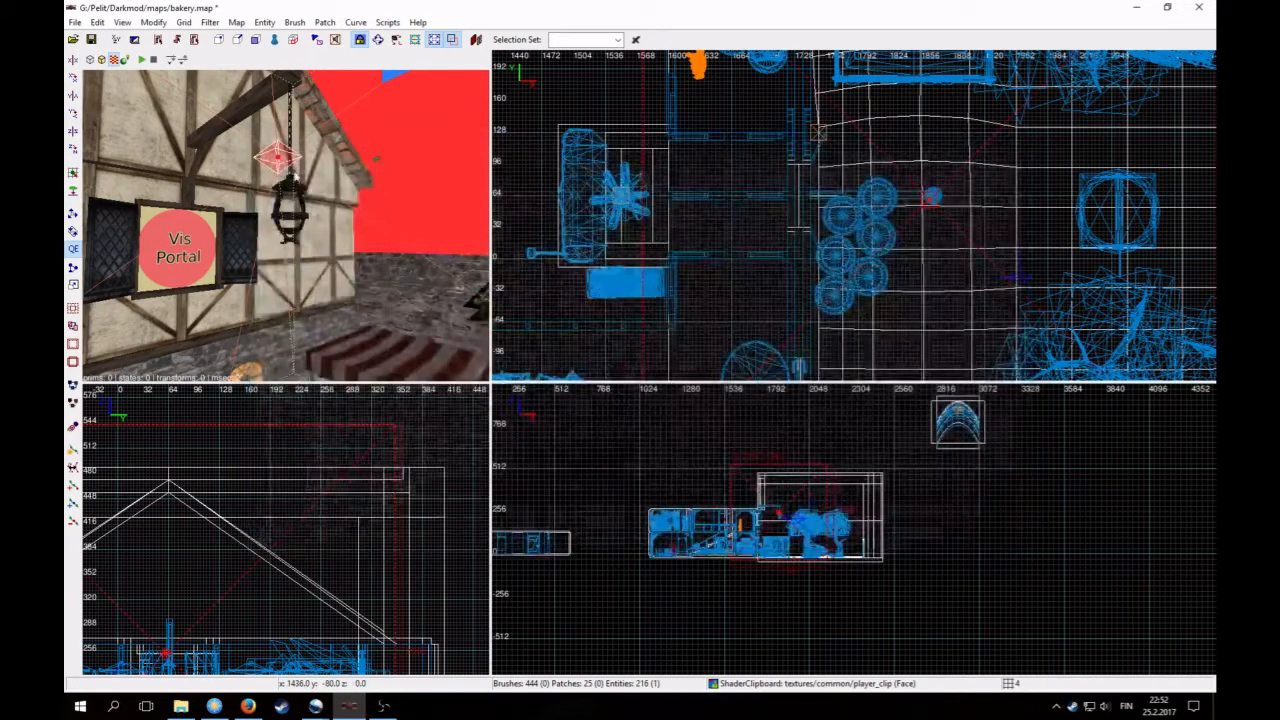
Step: Align the torch flame light with the centre of the hanging cage lamp in plan and in height
{"action": "scroll", "coordinate": [857, 255], "scroll_direction": "up", "scroll_amount": 4}
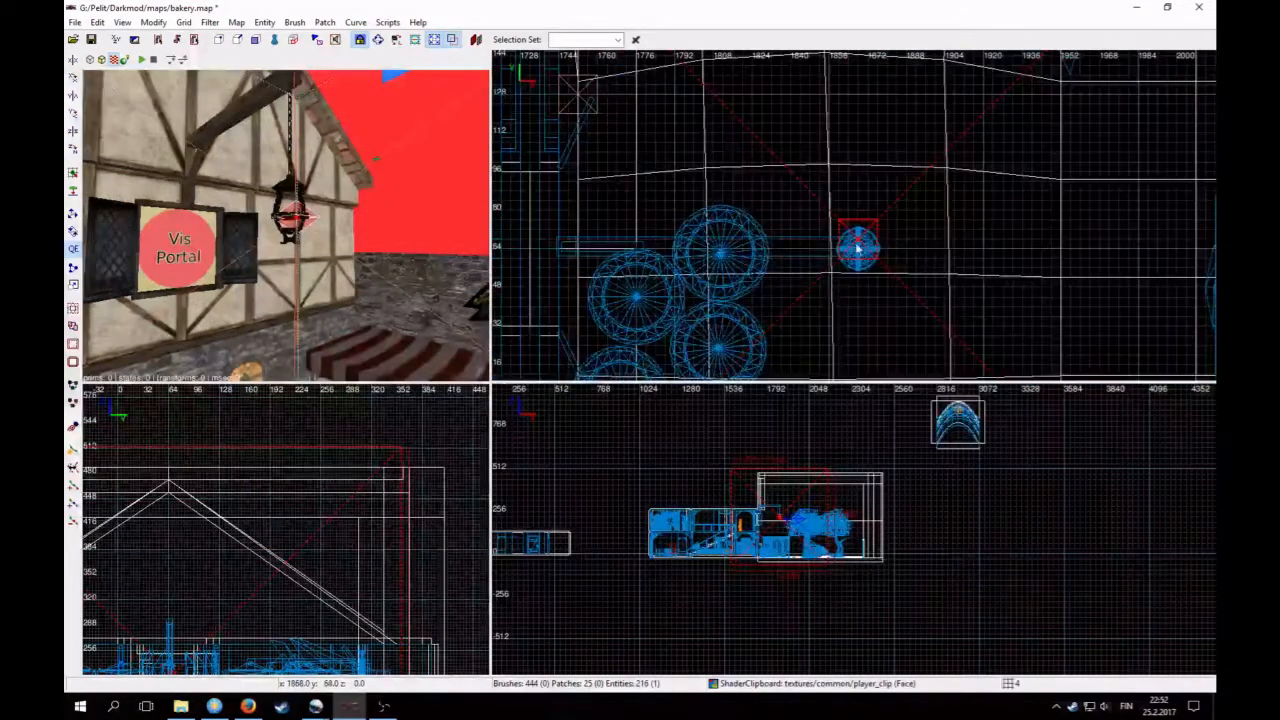
{"action": "scroll", "coordinate": [662, 584], "scroll_direction": "up", "scroll_amount": 5}
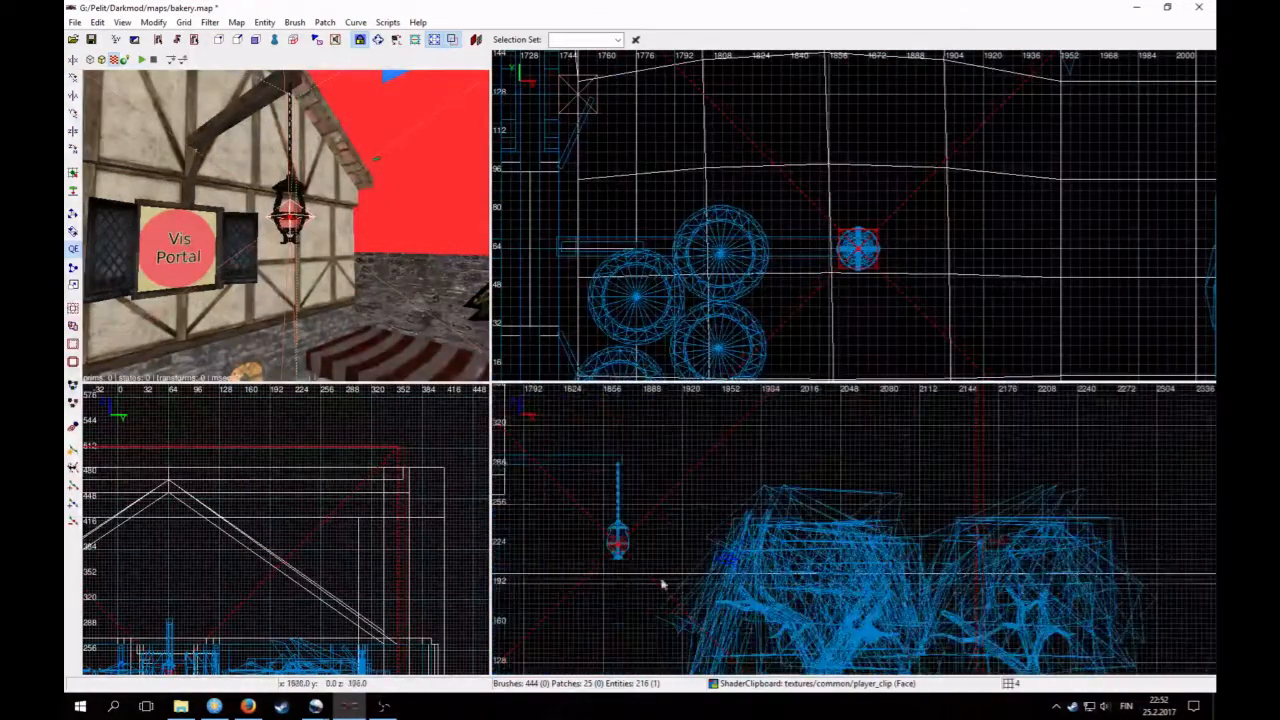
{"action": "scroll", "coordinate": [315, 243], "scroll_direction": "up", "scroll_amount": 4}
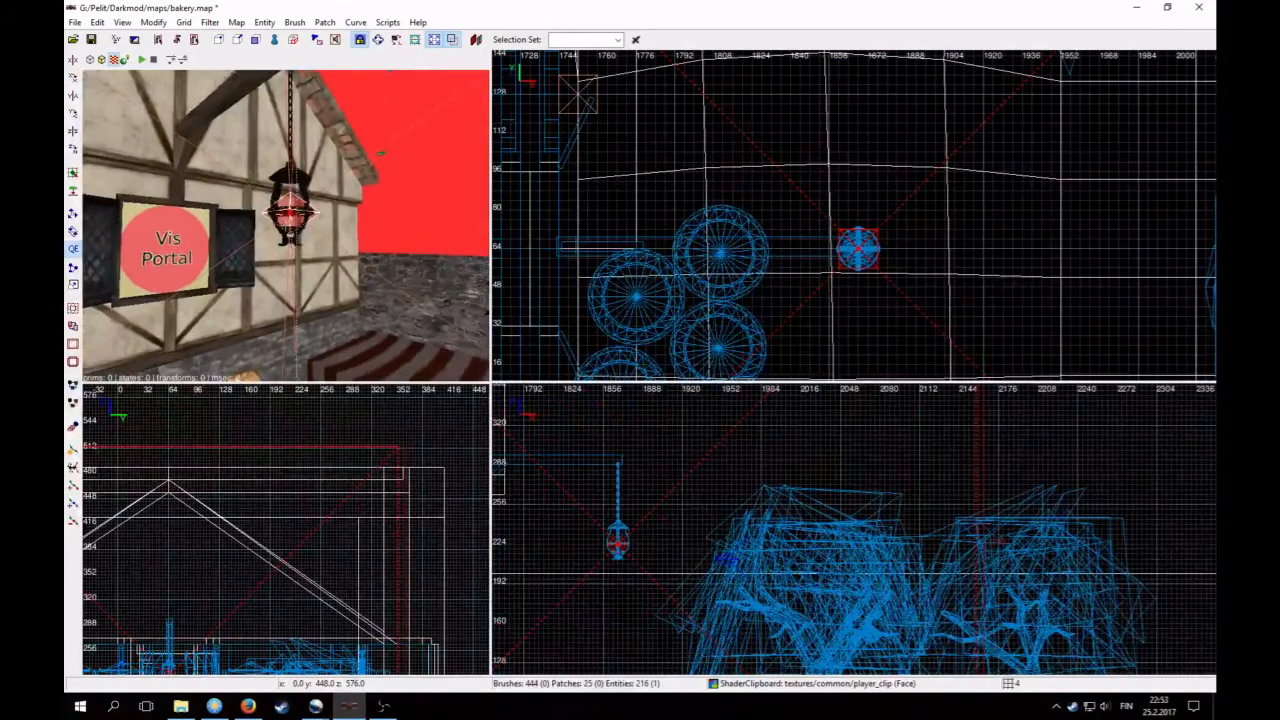
Step: Create an atdm:cagelamp02_hanging entity from the static Hanging model lights, beside the existing cage lamp outside the bakery
{"action": "right_click", "coordinate": [980, 238]}
{"action": "left_click", "coordinate": [1008, 241]}
{"action": "scroll", "coordinate": [409, 317], "scroll_direction": "down", "scroll_amount": 5}
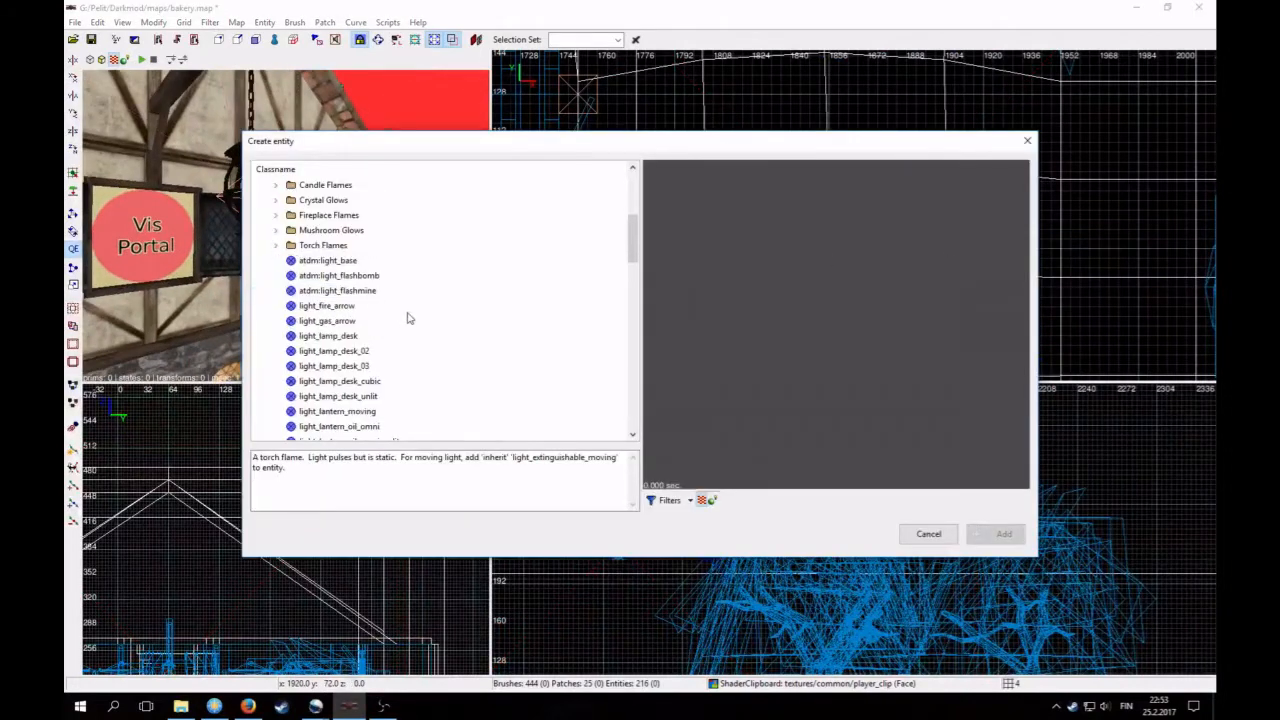
{"action": "scroll", "coordinate": [409, 321], "scroll_direction": "up", "scroll_amount": 5}
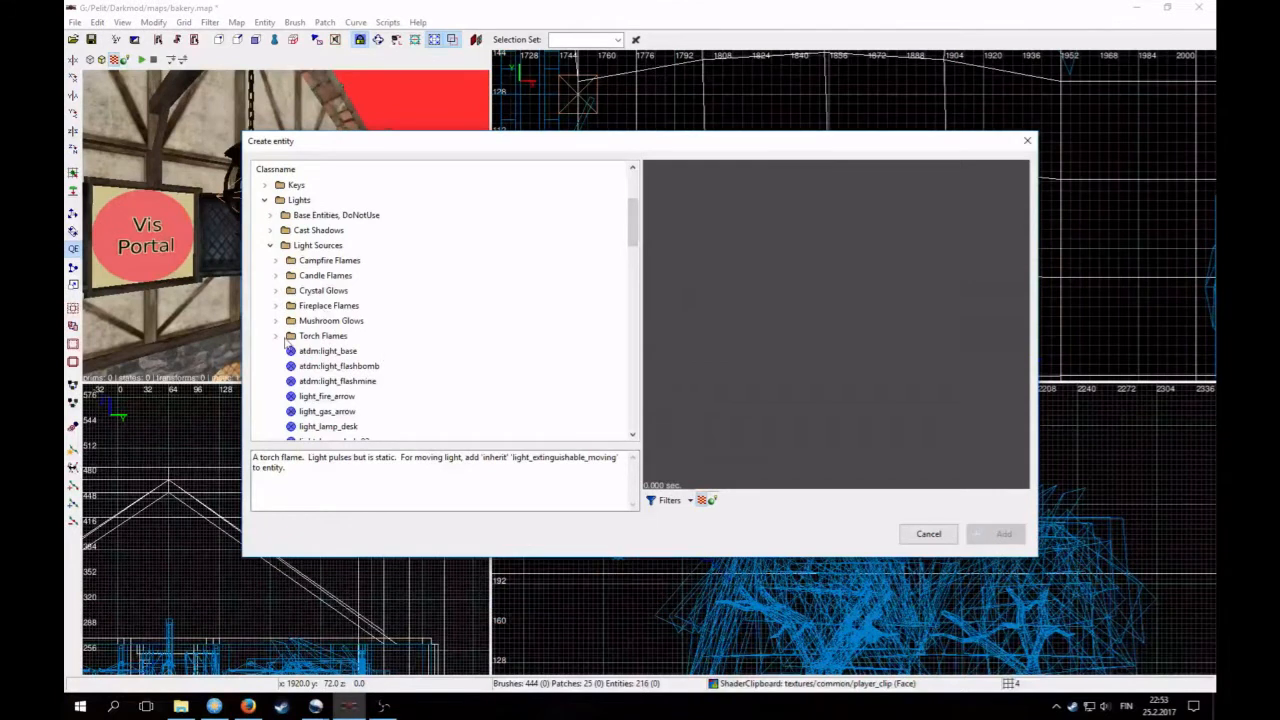
{"action": "left_click", "coordinate": [269, 246]}
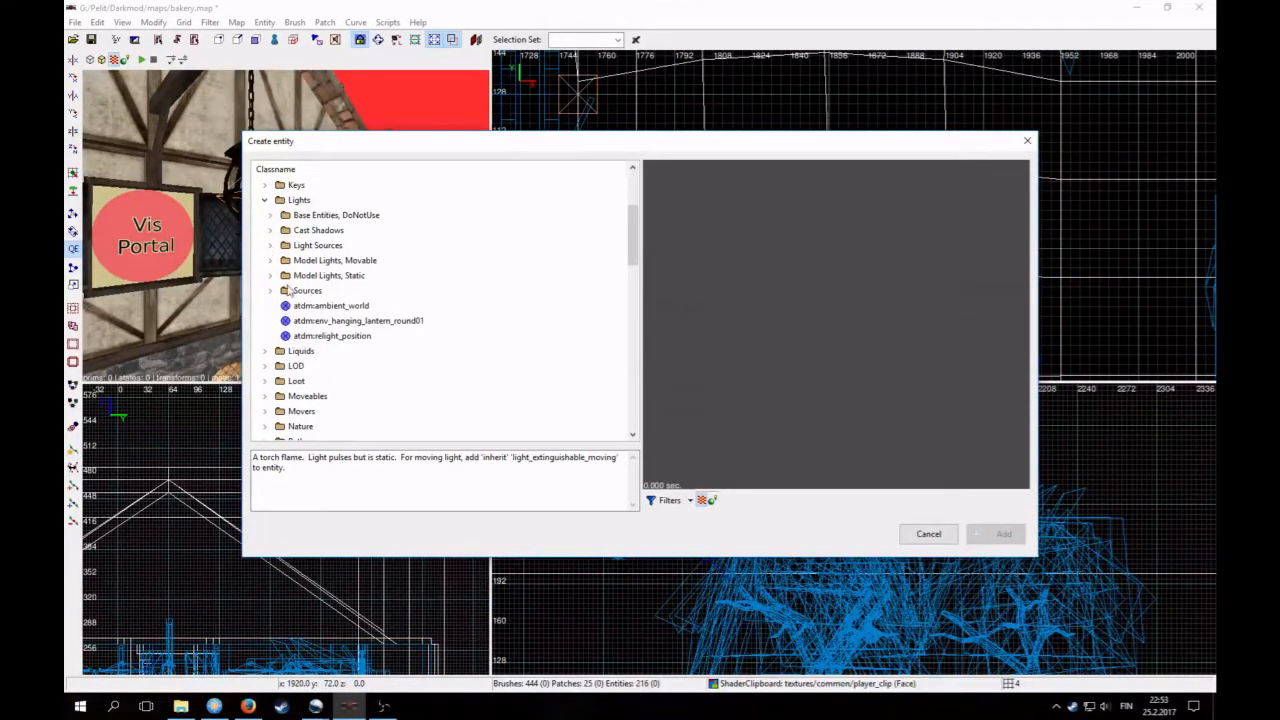
{"action": "left_click", "coordinate": [270, 276]}
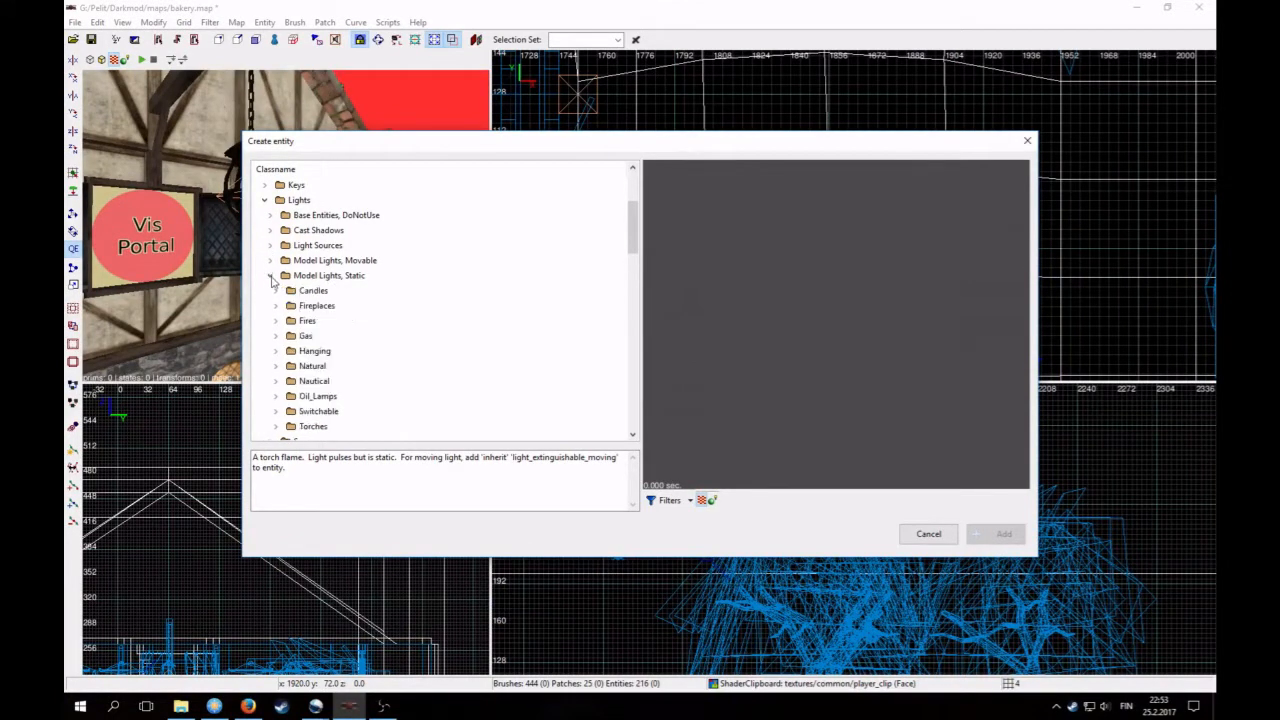
{"action": "scroll", "coordinate": [328, 357], "scroll_direction": "down", "scroll_amount": 1}
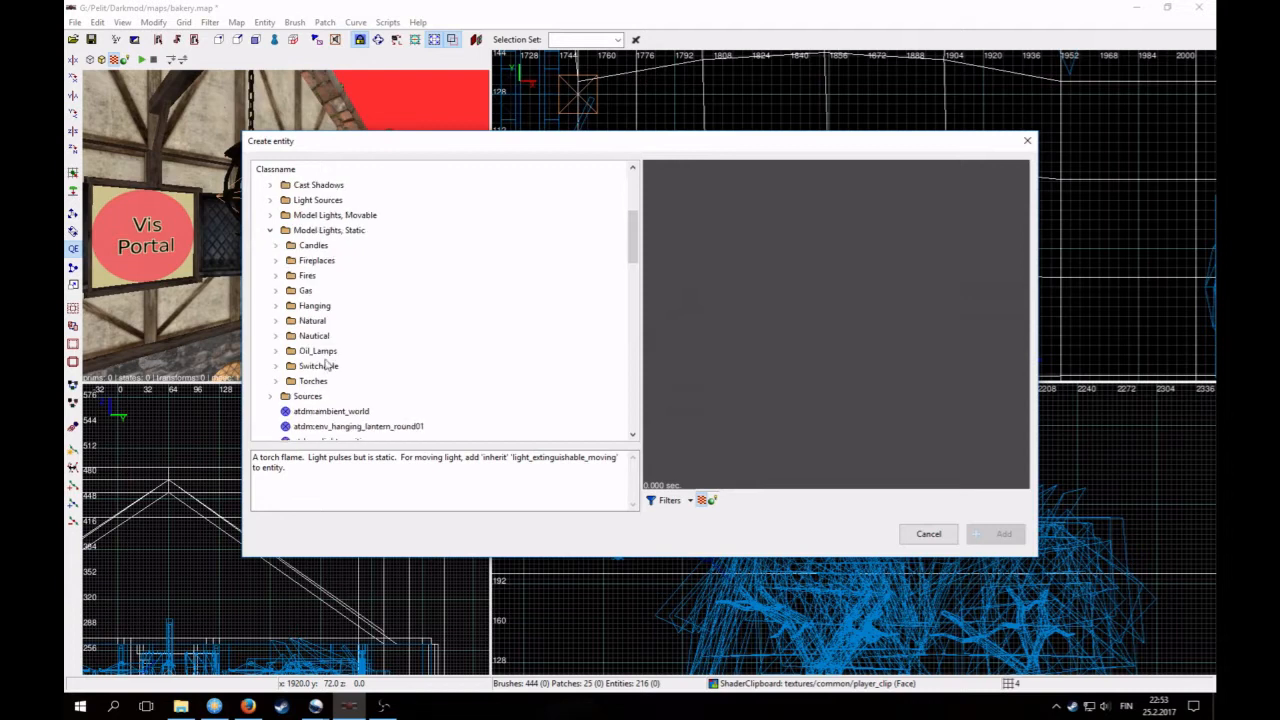
{"action": "left_click", "coordinate": [276, 306]}
{"action": "left_click", "coordinate": [337, 321]}
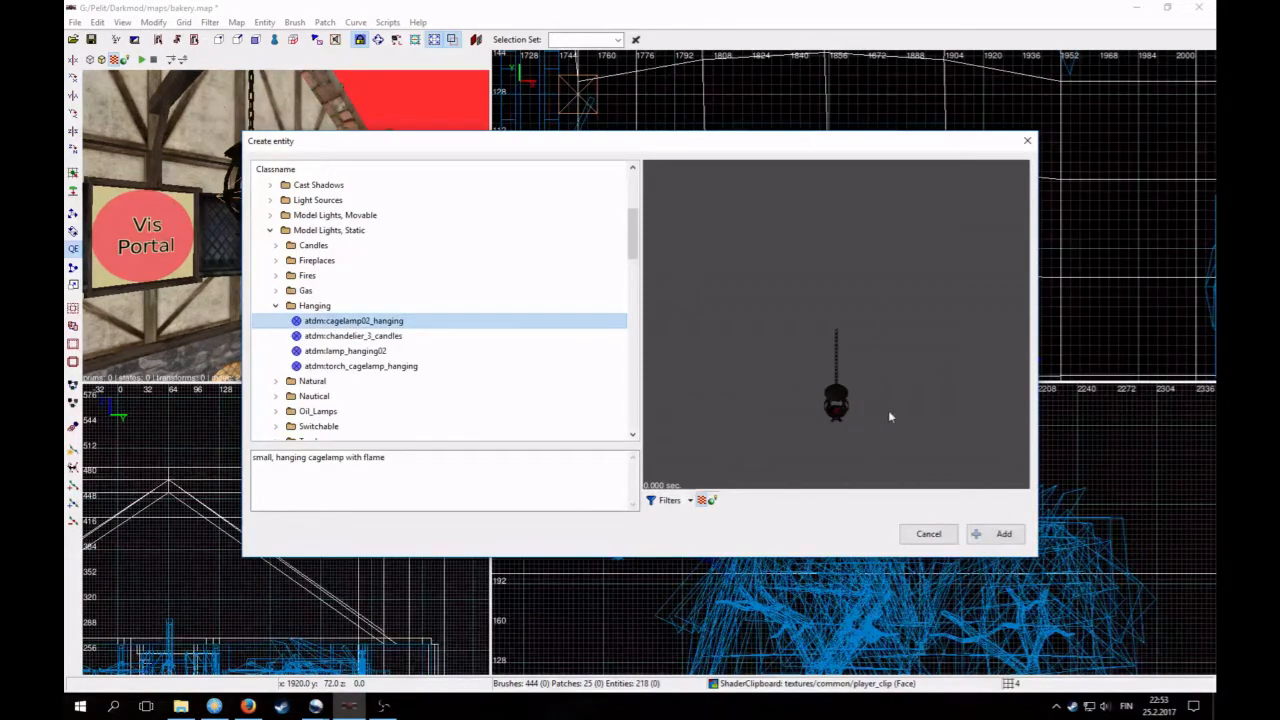
{"action": "left_click", "coordinate": [1000, 534]}
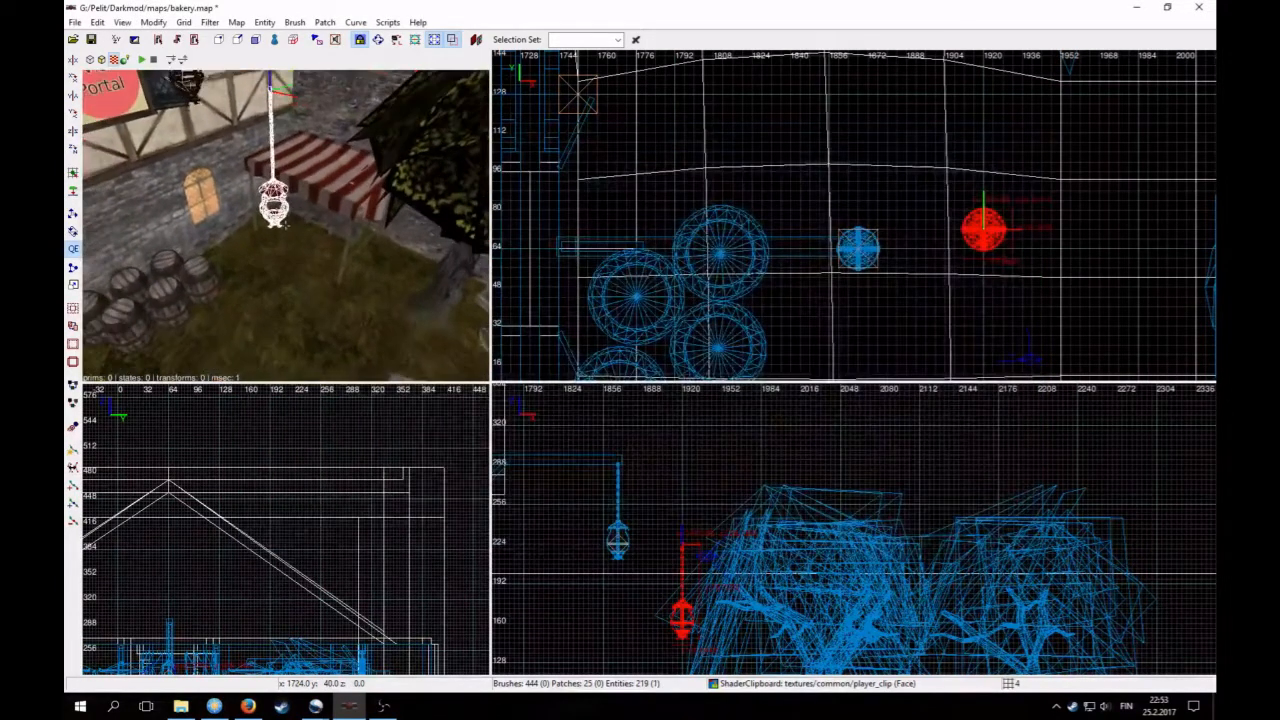
Step: Compare the ready-made cage lamp entity with the cage lamp hanging from the bakery's beam
{"action": "key", "text": "Left"}
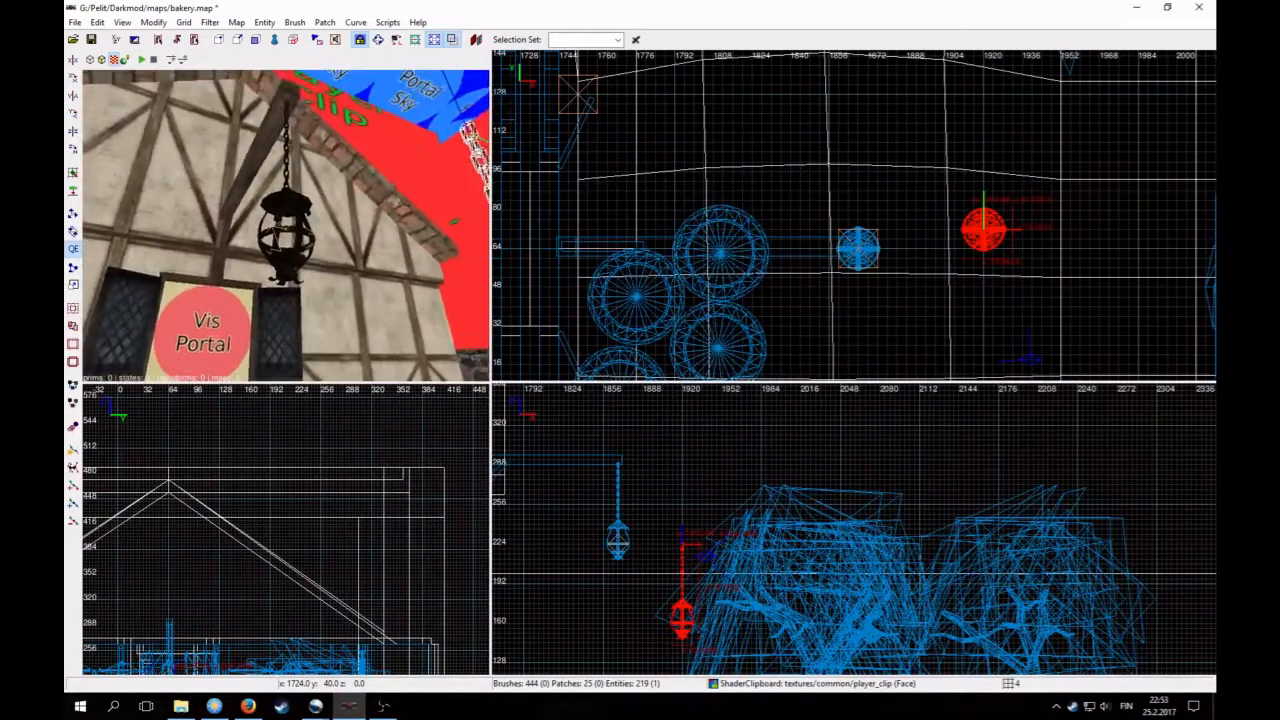
{"action": "key", "text": "Up"}
{"action": "key", "text": "Down"}
{"action": "right_click", "coordinate": [286, 225]}
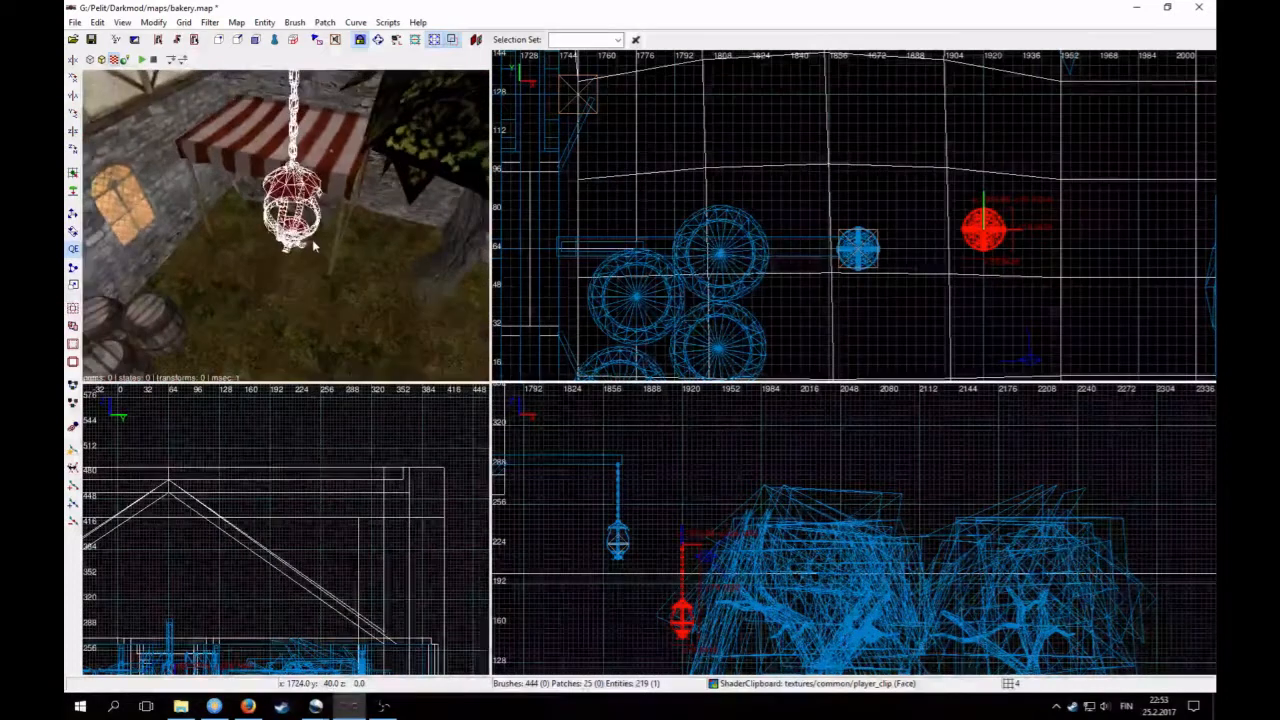
{"action": "key", "text": "Escape"}
{"action": "left_click", "coordinate": [300, 204], "text": "shift"}
{"action": "scroll", "coordinate": [1014, 277], "scroll_direction": "down", "scroll_amount": 3}
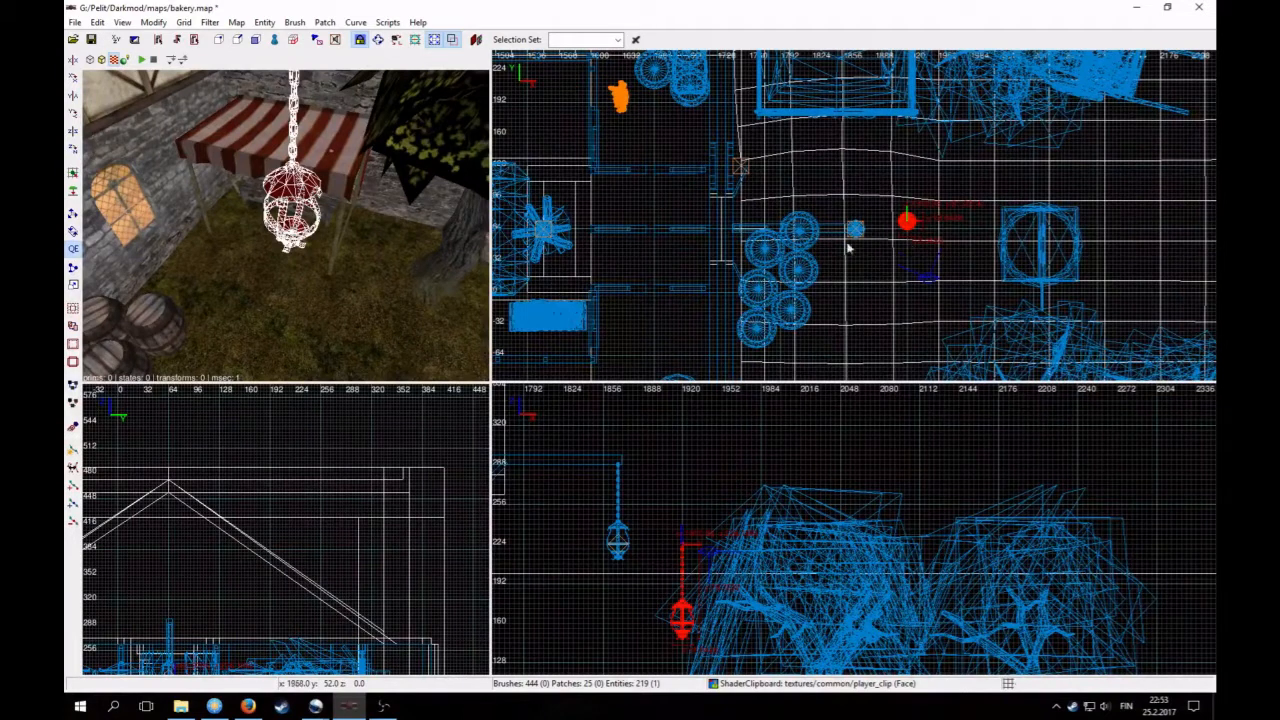
{"action": "right_click", "coordinate": [337, 230]}
{"action": "right_click", "coordinate": [337, 230]}
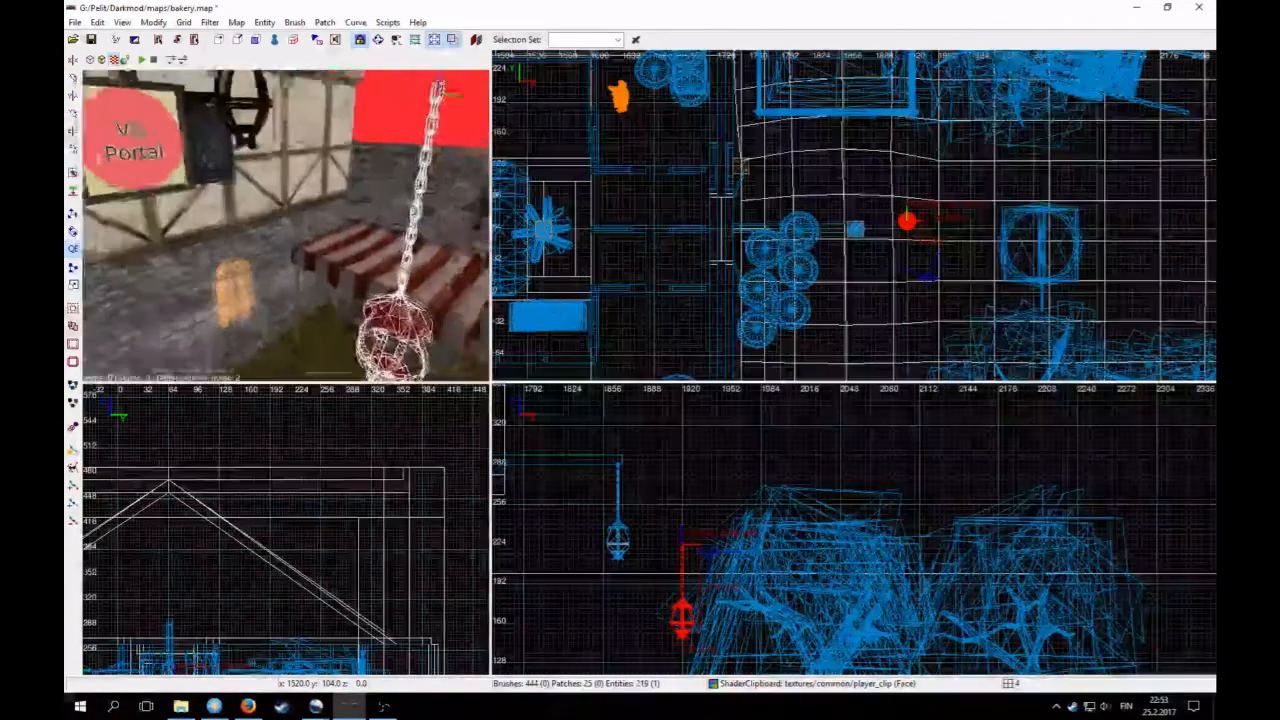
Step: Examine the beam lamp's cage model and its separate torch flame light, including how far the light reaches across the yard
{"action": "key", "text": "Escape"}
{"action": "key", "text": "Up"}
{"action": "key", "text": "Down"}
{"action": "right_click", "coordinate": [321, 229]}
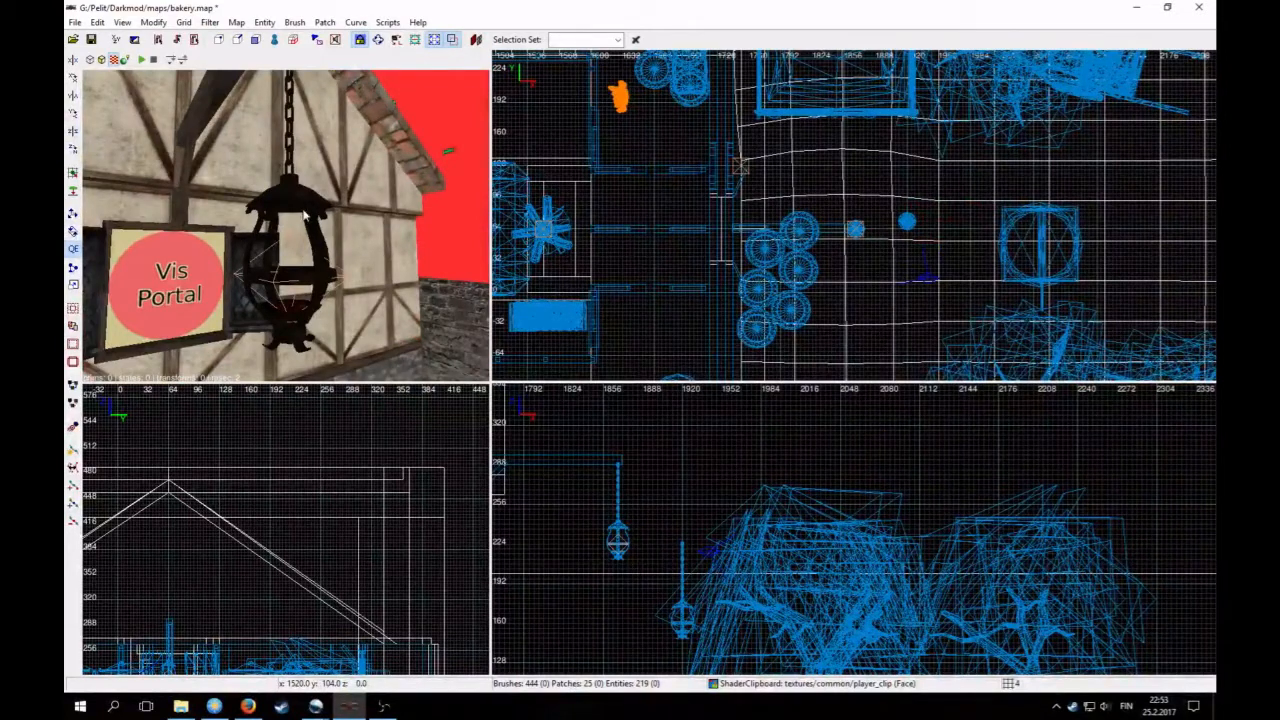
{"action": "left_click", "coordinate": [296, 203], "text": "shift"}
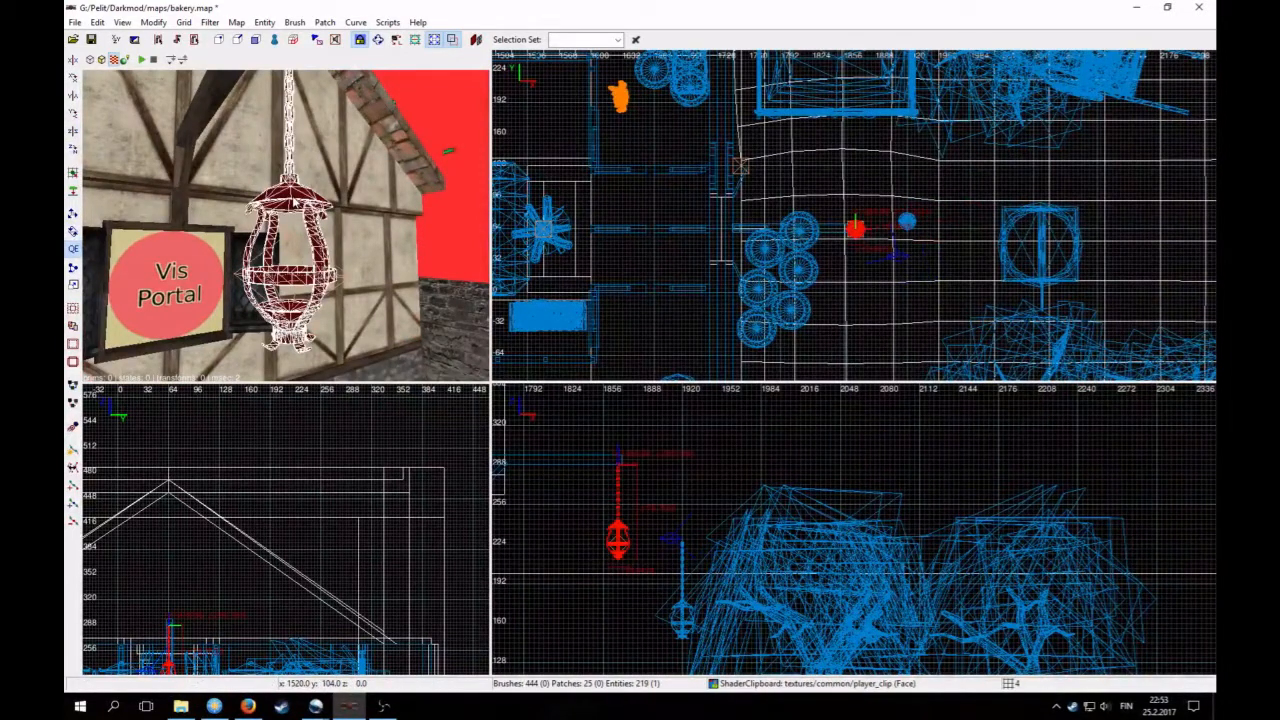
{"action": "key", "text": "Escape"}
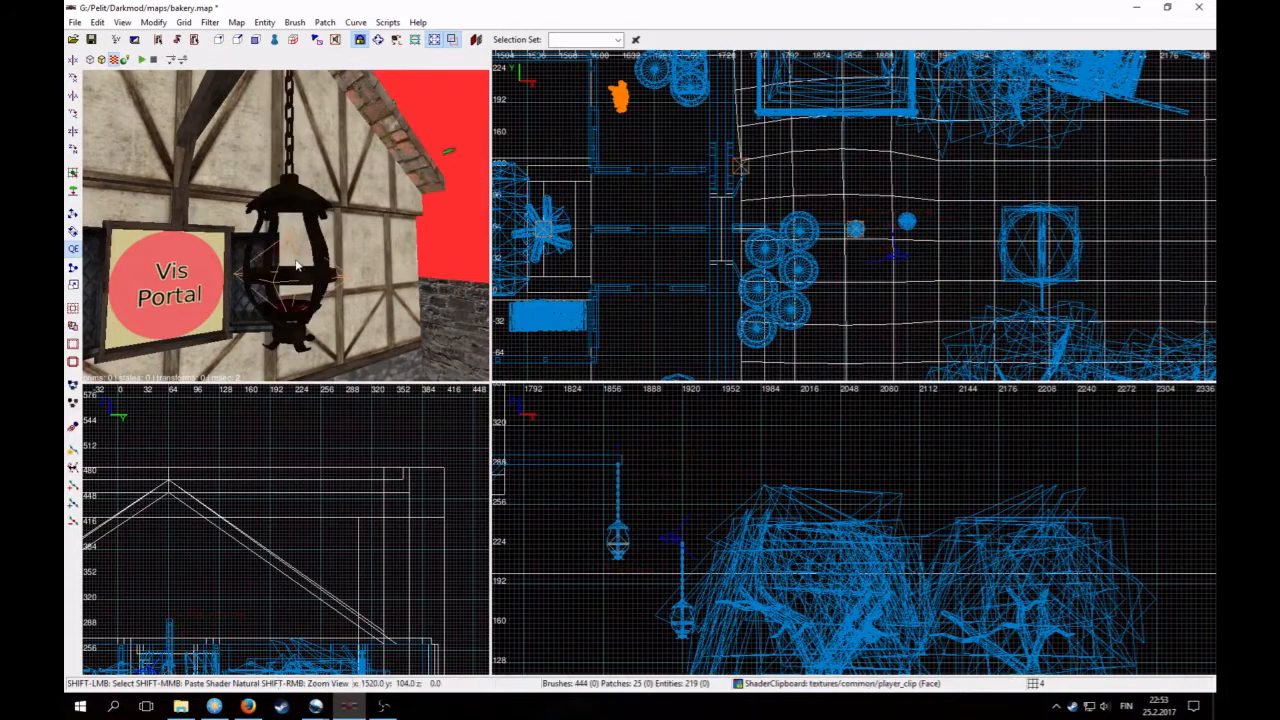
{"action": "left_click", "coordinate": [296, 265], "text": "shift"}
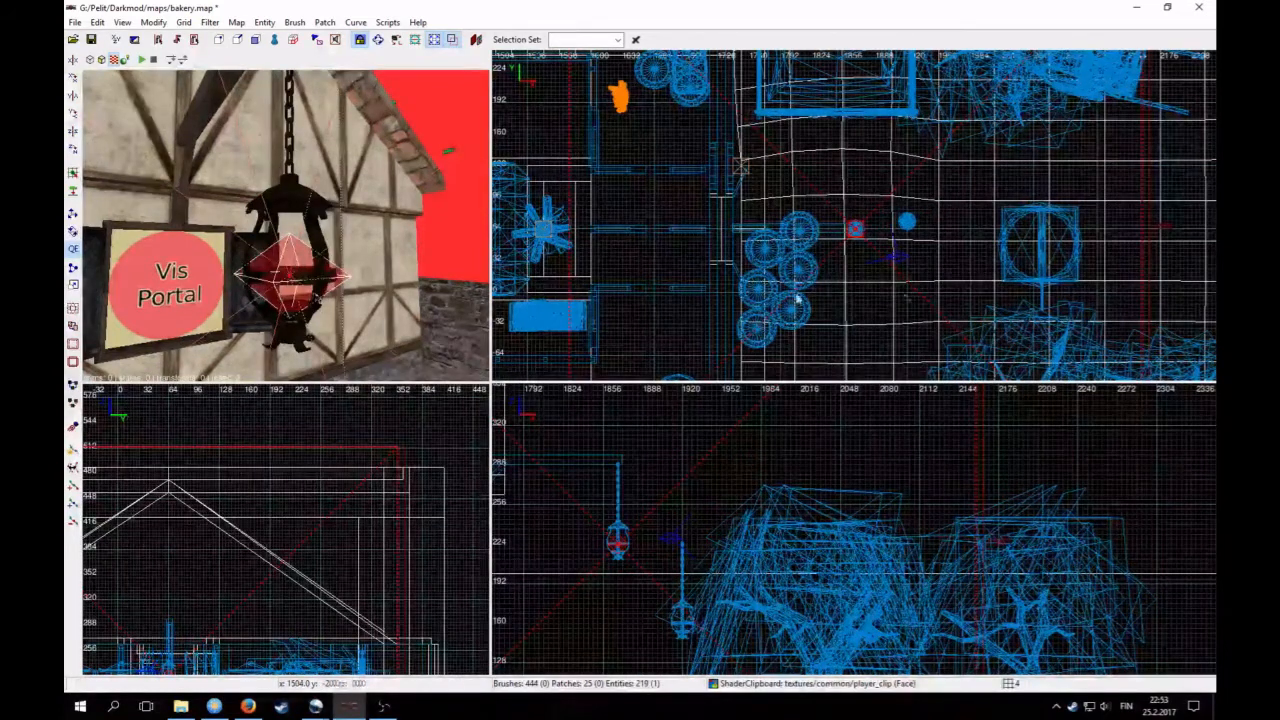
{"action": "scroll", "coordinate": [797, 298], "scroll_direction": "down", "scroll_amount": 3}
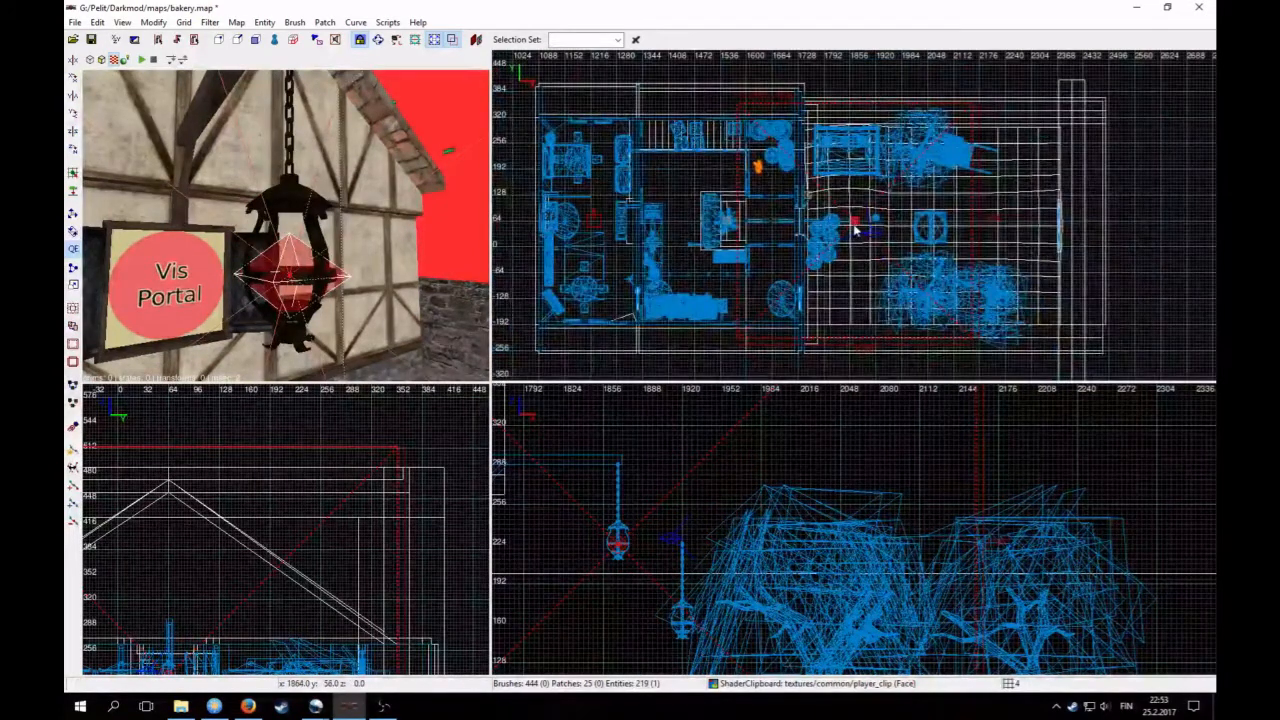
{"action": "right_click", "coordinate": [219, 187]}
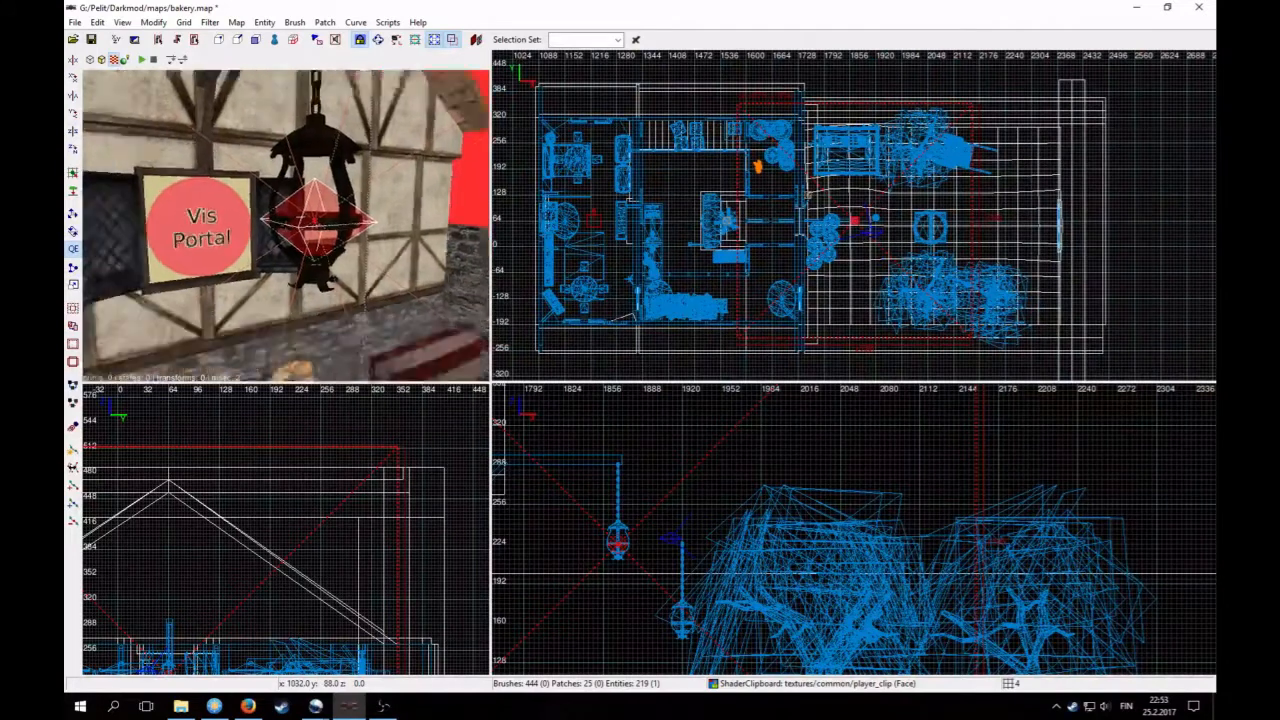
{"action": "key", "text": "Right"}
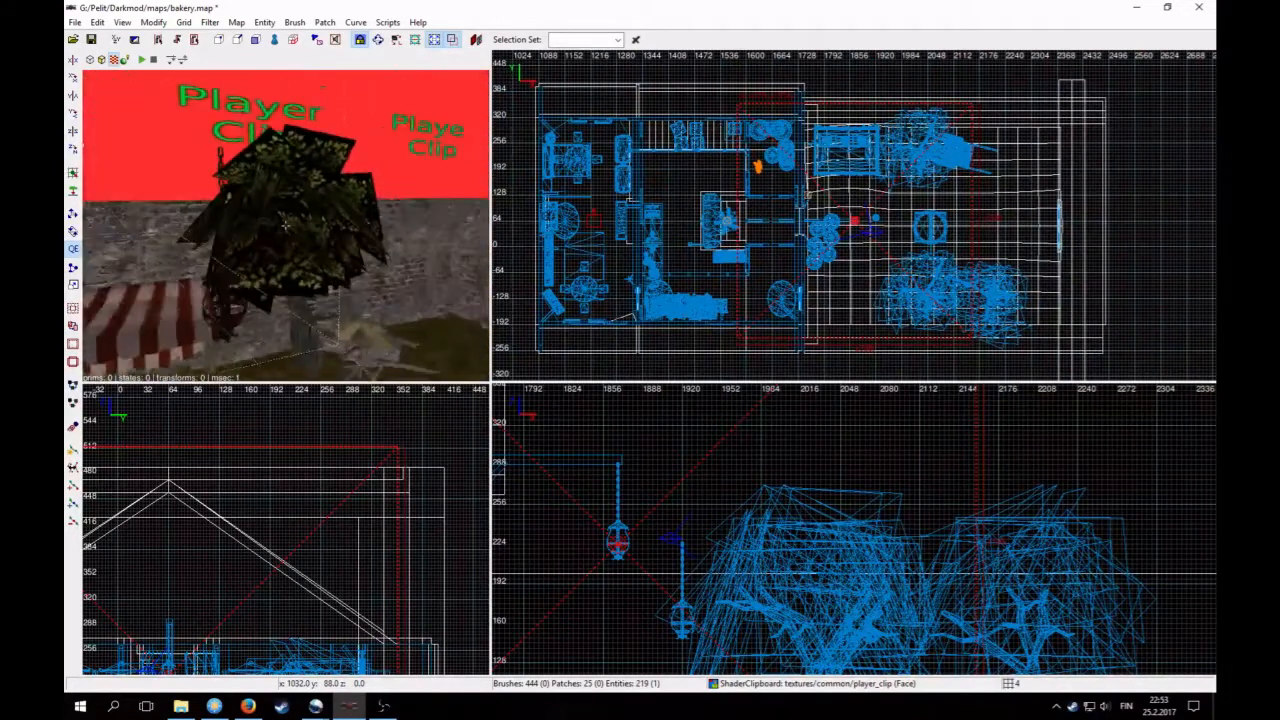
{"action": "key", "text": "Up"}
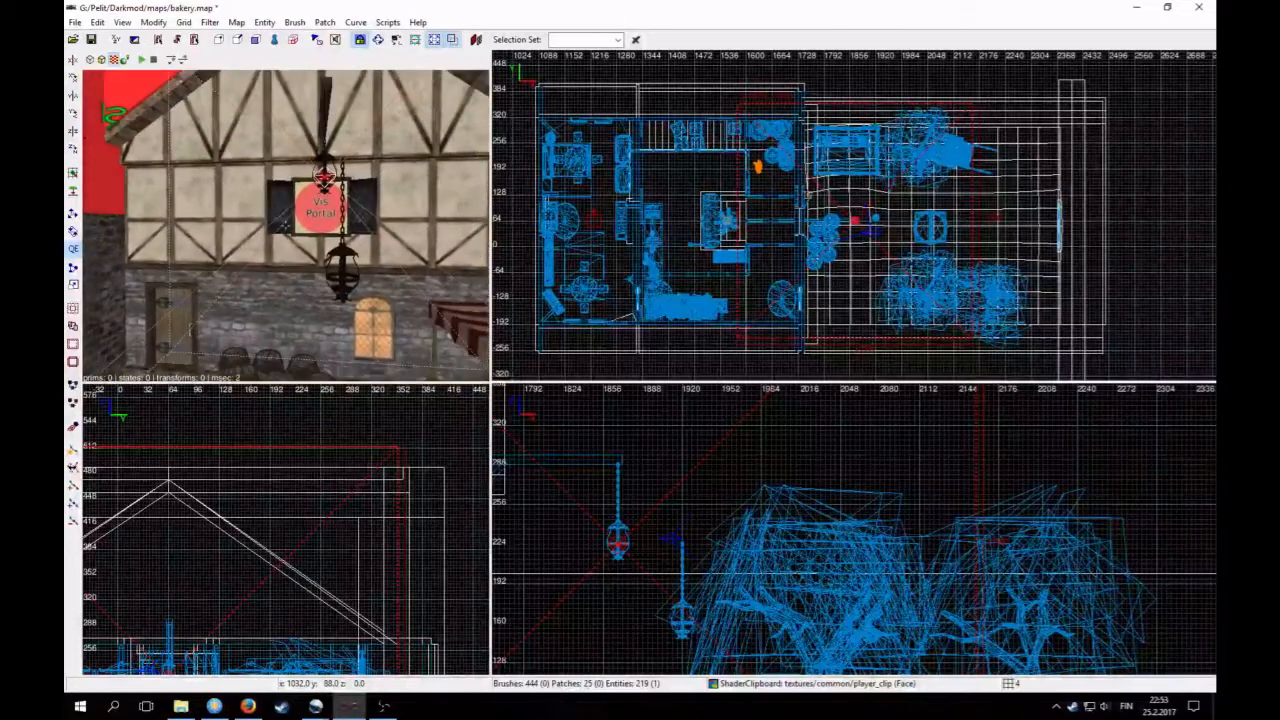
{"action": "key", "text": "Down"}
{"action": "right_click", "coordinate": [219, 191]}
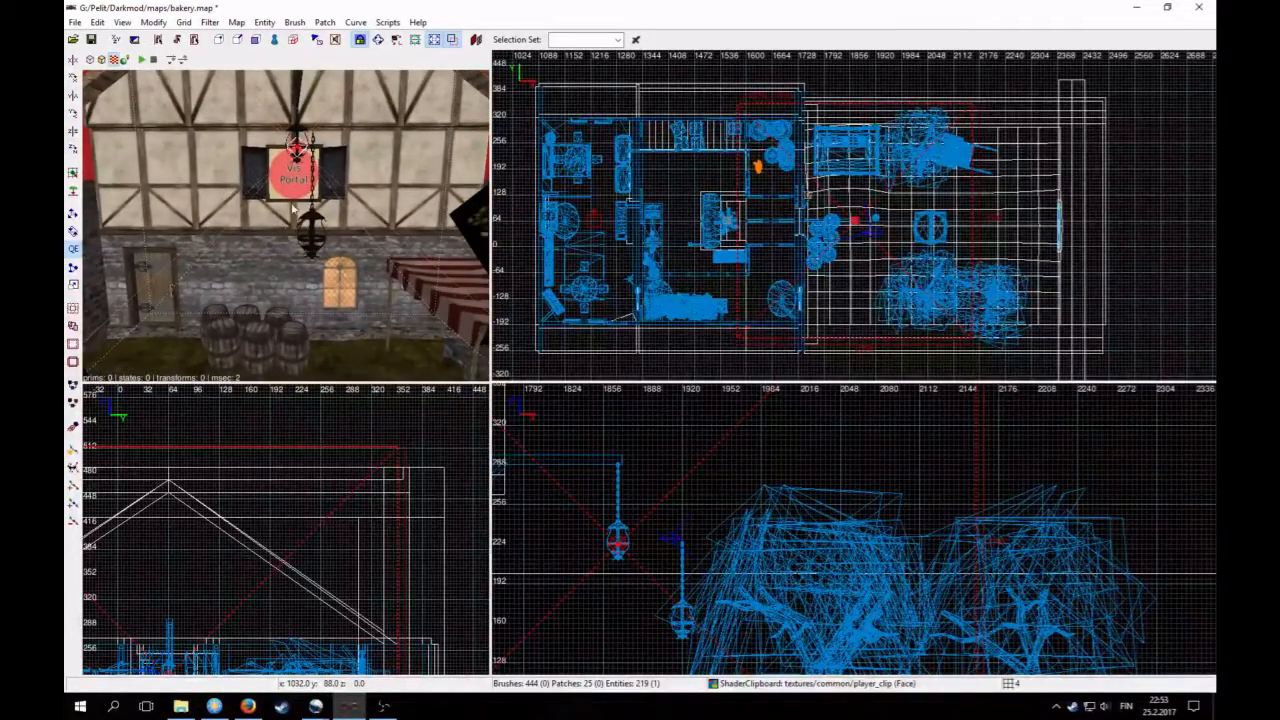
Step: Delete the ready-made cagelamp02_hanging entity from the yard outside the bakery
{"action": "left_click", "coordinate": [310, 228], "text": "shift"}
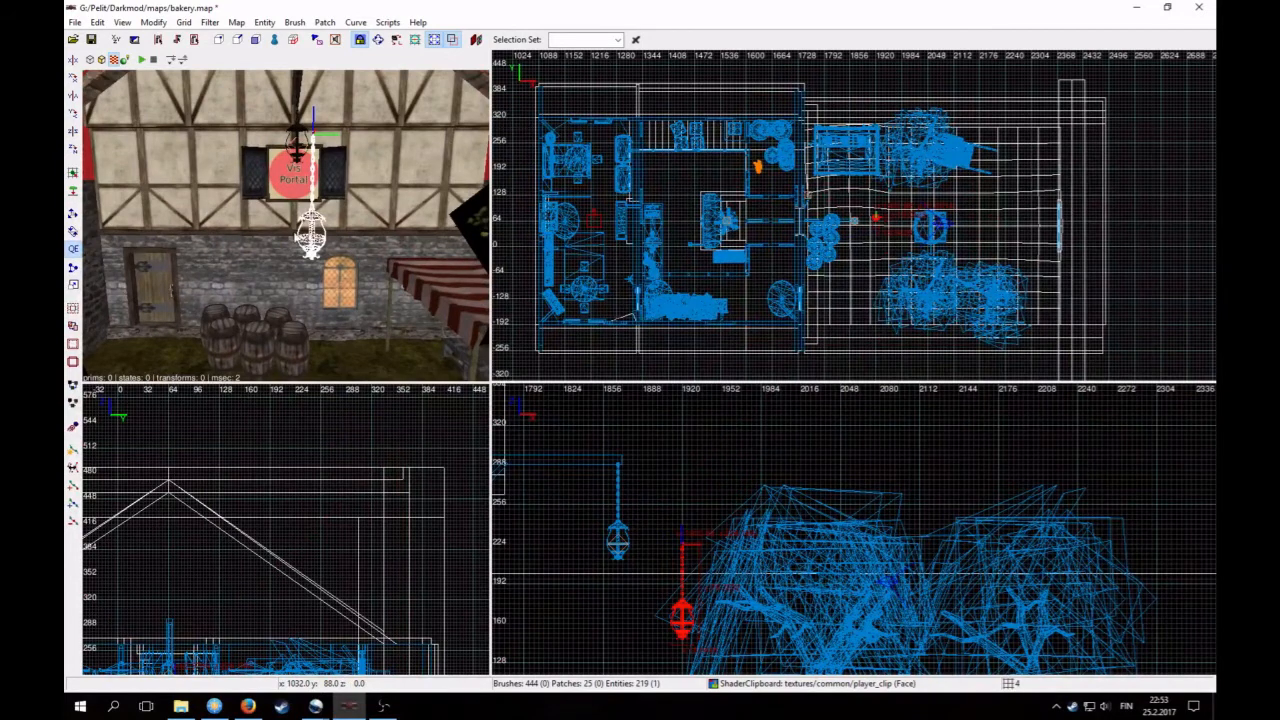
{"action": "right_click", "coordinate": [278, 254]}
{"action": "key", "text": "Up"}
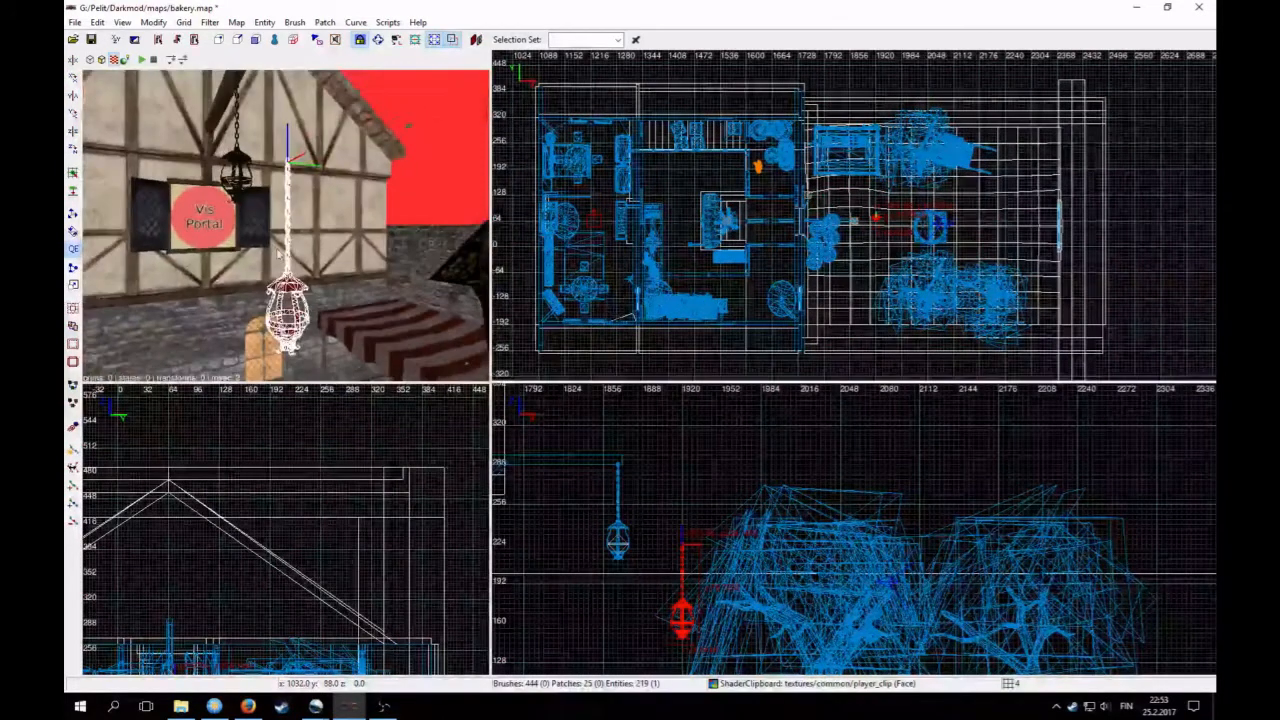
{"action": "key", "text": "Delete"}
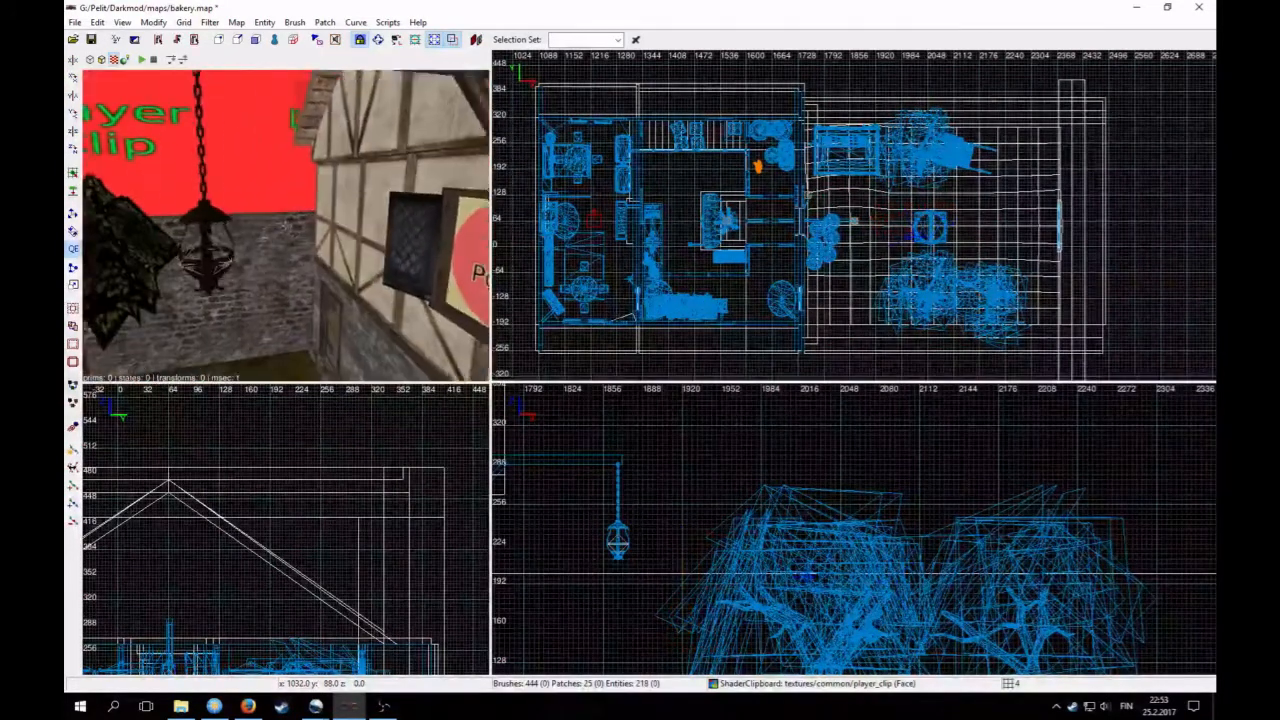
Step: Inspect the beam lamp up close, selecting its cage model and the torch flame light inside it separately
{"action": "key", "text": "Left"}
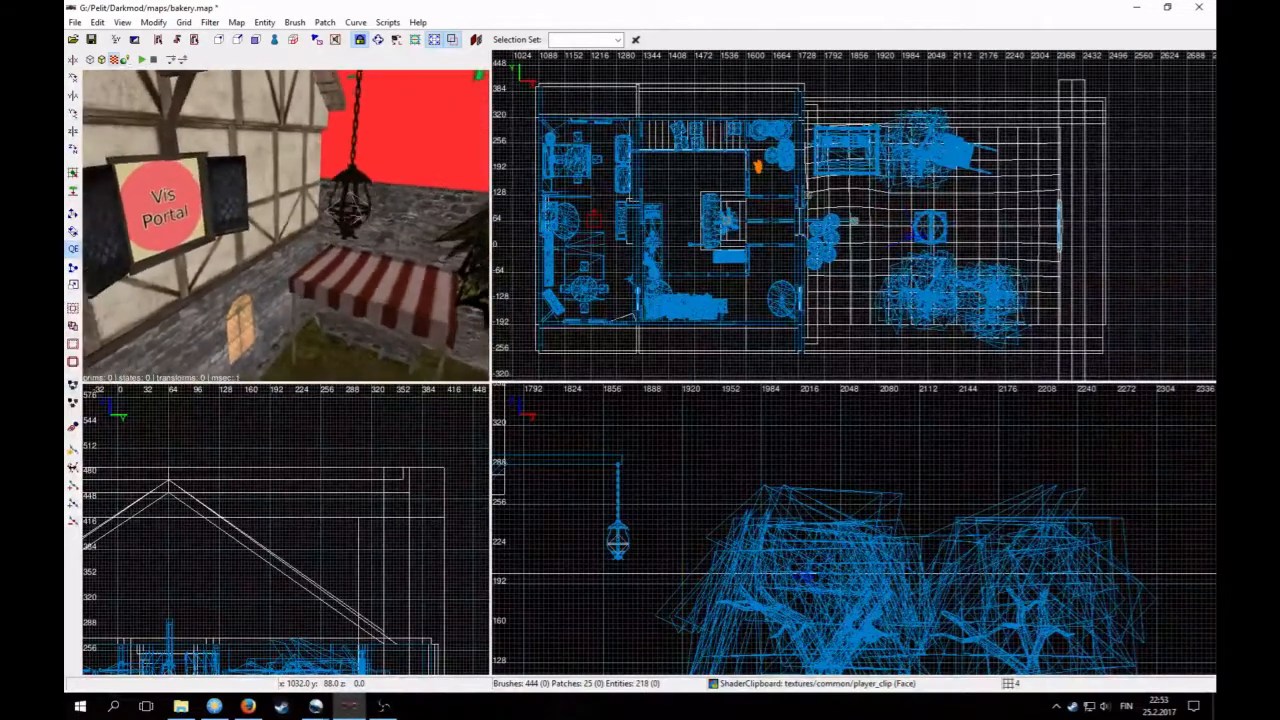
{"action": "key", "text": "Right"}
{"action": "key", "text": "Up"}
{"action": "key", "text": "Left"}
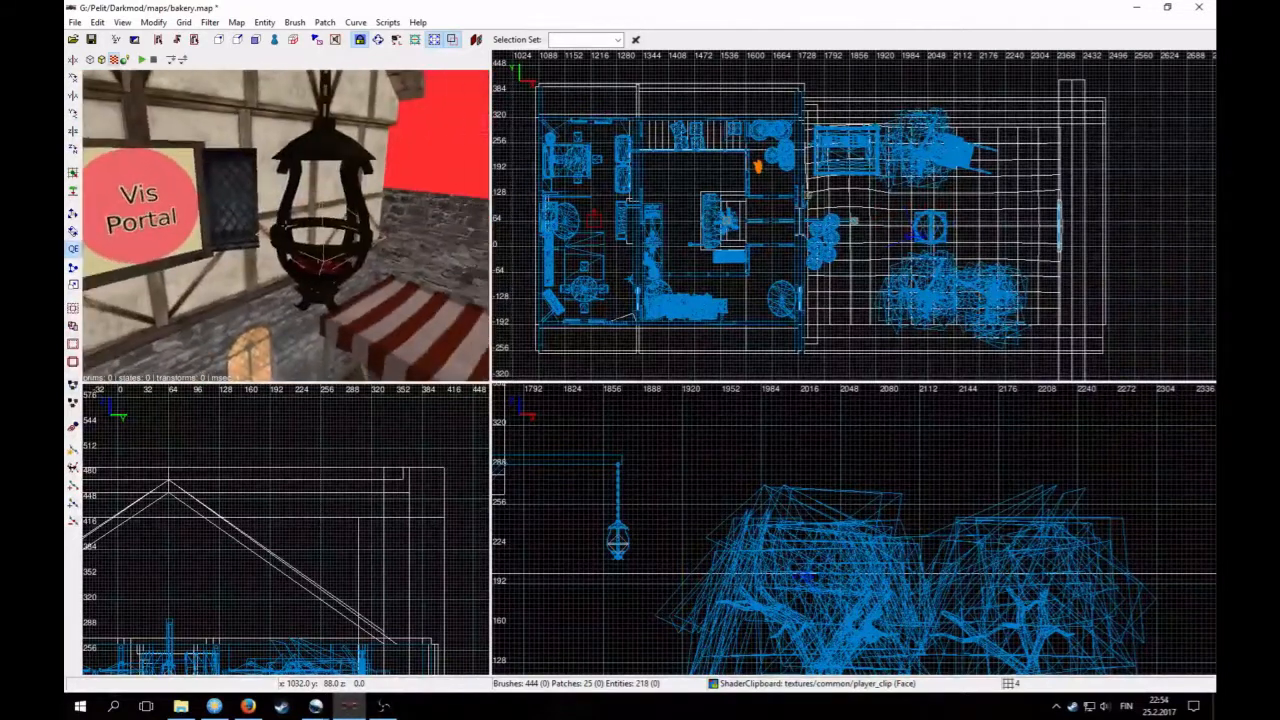
{"action": "key", "text": "Down"}
{"action": "right_click", "coordinate": [251, 223]}
{"action": "left_click", "coordinate": [294, 226], "text": "shift"}
{"action": "key", "text": "Escape"}
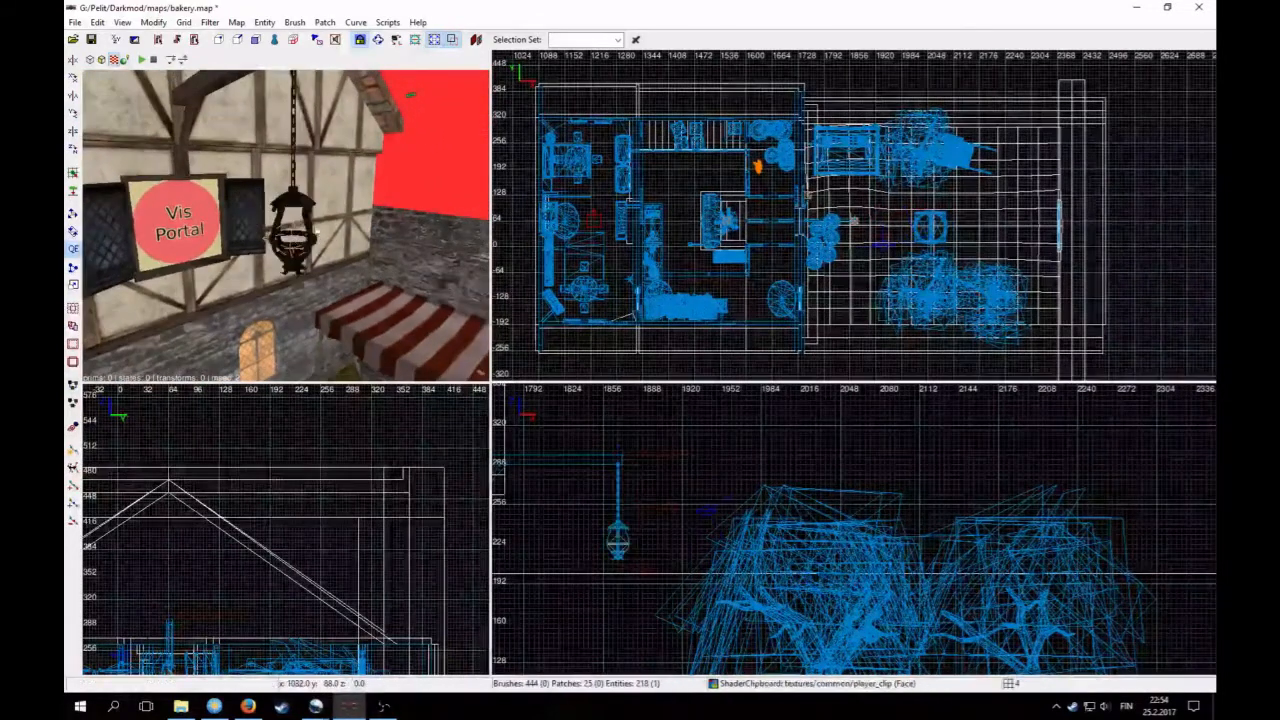
{"action": "left_click", "coordinate": [300, 237], "text": "shift"}
{"action": "right_click", "coordinate": [335, 248]}
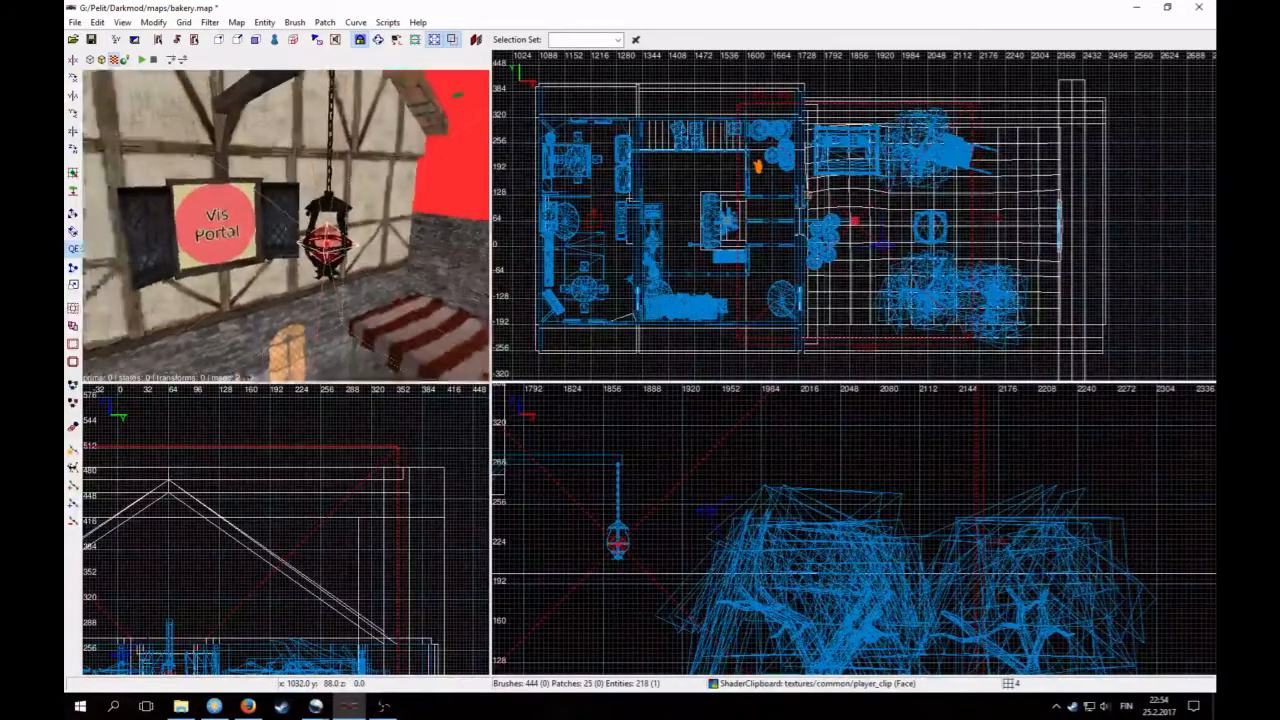
{"action": "key", "text": "Down"}
{"action": "key", "text": "Up"}
{"action": "right_click", "coordinate": [335, 248]}
{"action": "left_click", "coordinate": [301, 235], "text": "shift"}
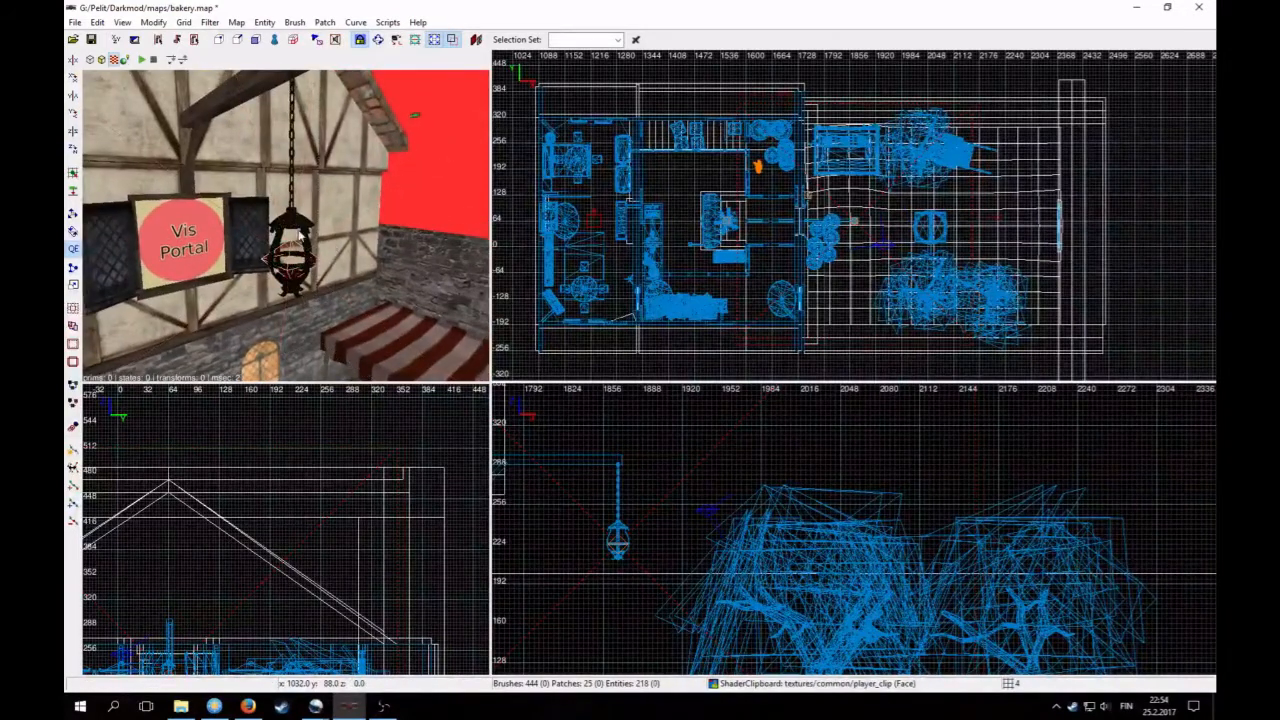
Step: Rename the hanging cage lamp's func_static model entity to hanglight
{"action": "left_click", "coordinate": [287, 231], "text": "shift"}
{"action": "key", "text": "n"}
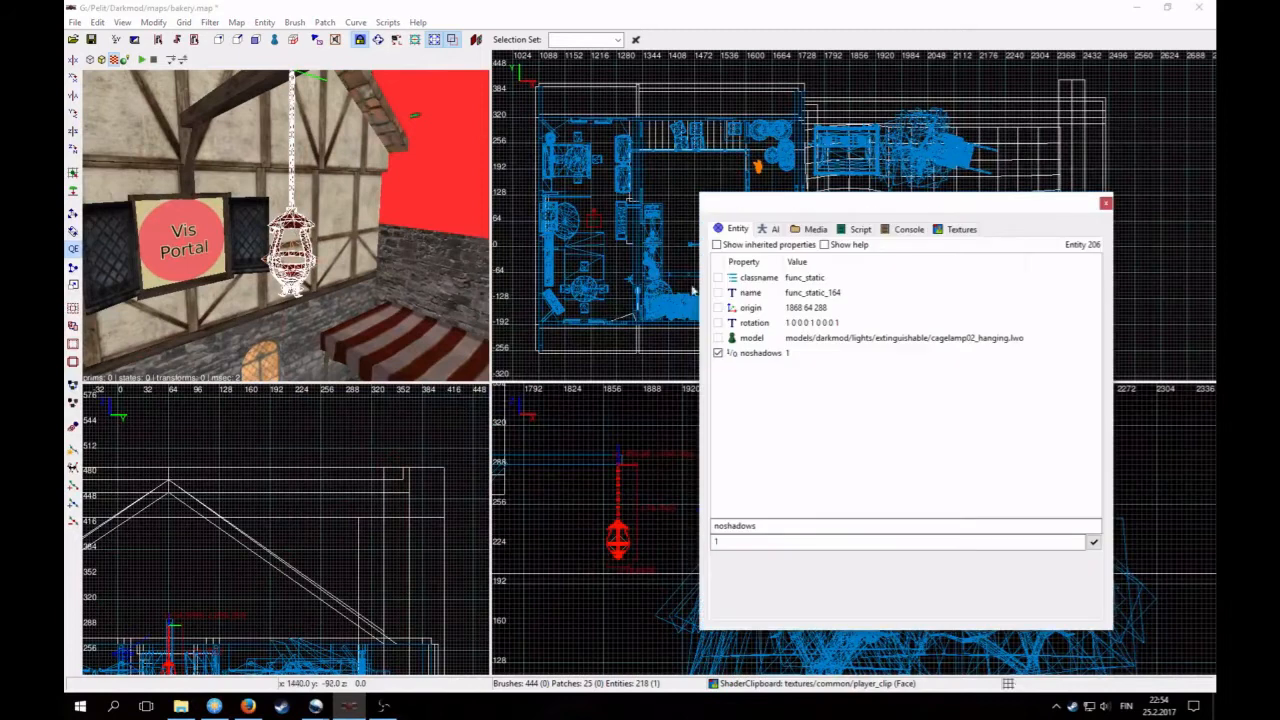
{"action": "left_click", "coordinate": [789, 293]}
{"action": "double_click", "coordinate": [803, 541]}
{"action": "type", "text": "ha"}
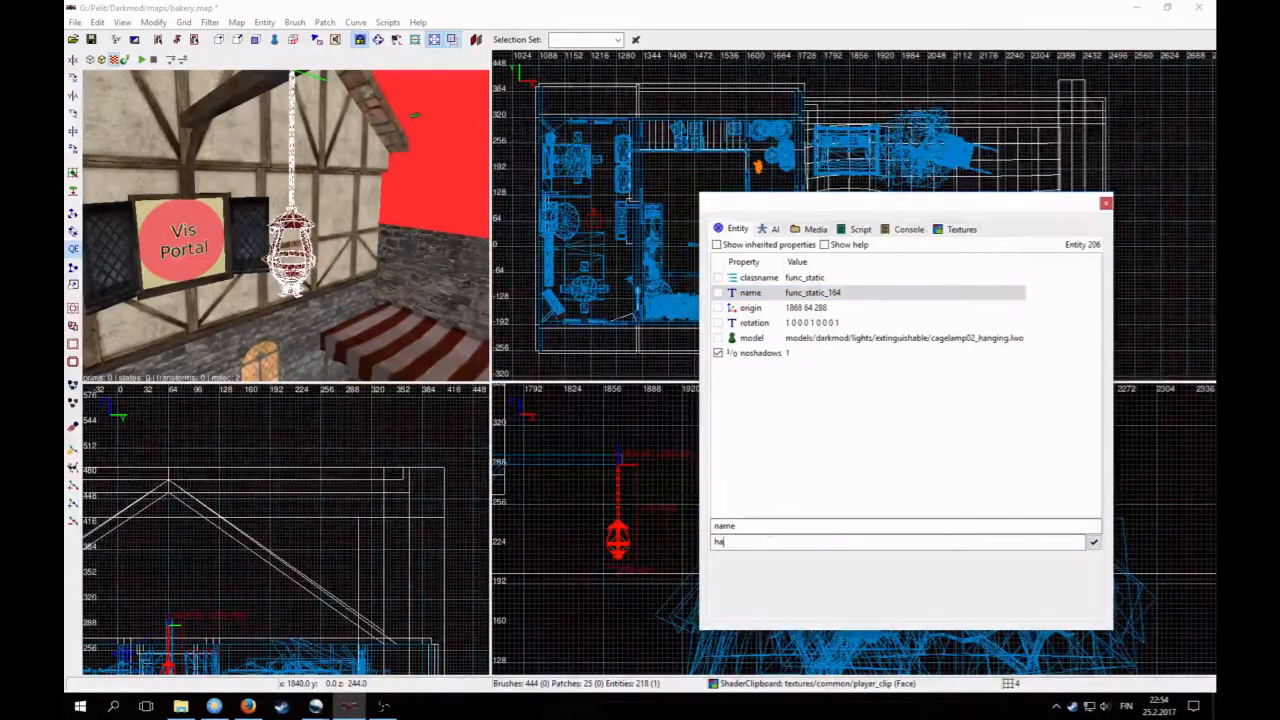
{"action": "type", "text": "nglight"}
{"action": "key", "text": "Escape"}
Step: Add a bind property with value hanglight to the torch flame light inside the cage lamp
{"action": "left_click", "coordinate": [296, 259], "text": "shift"}
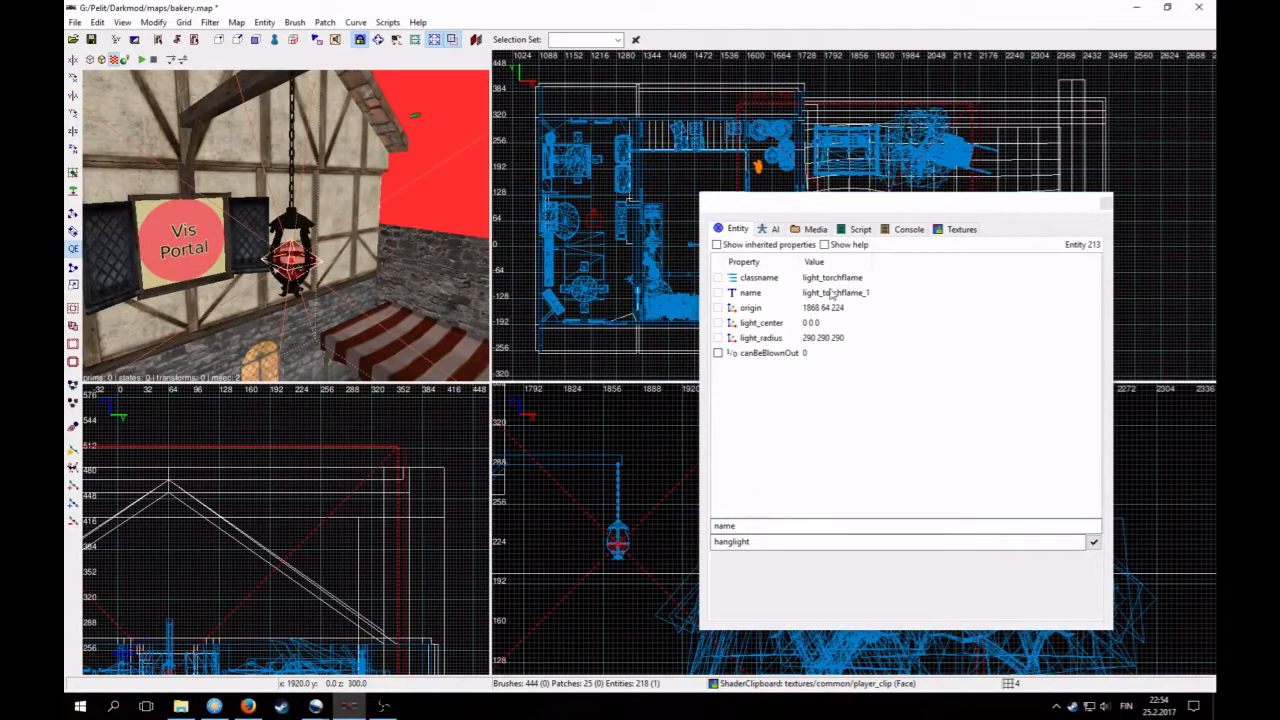
{"action": "double_click", "coordinate": [774, 525]}
{"action": "type", "text": "bind"}
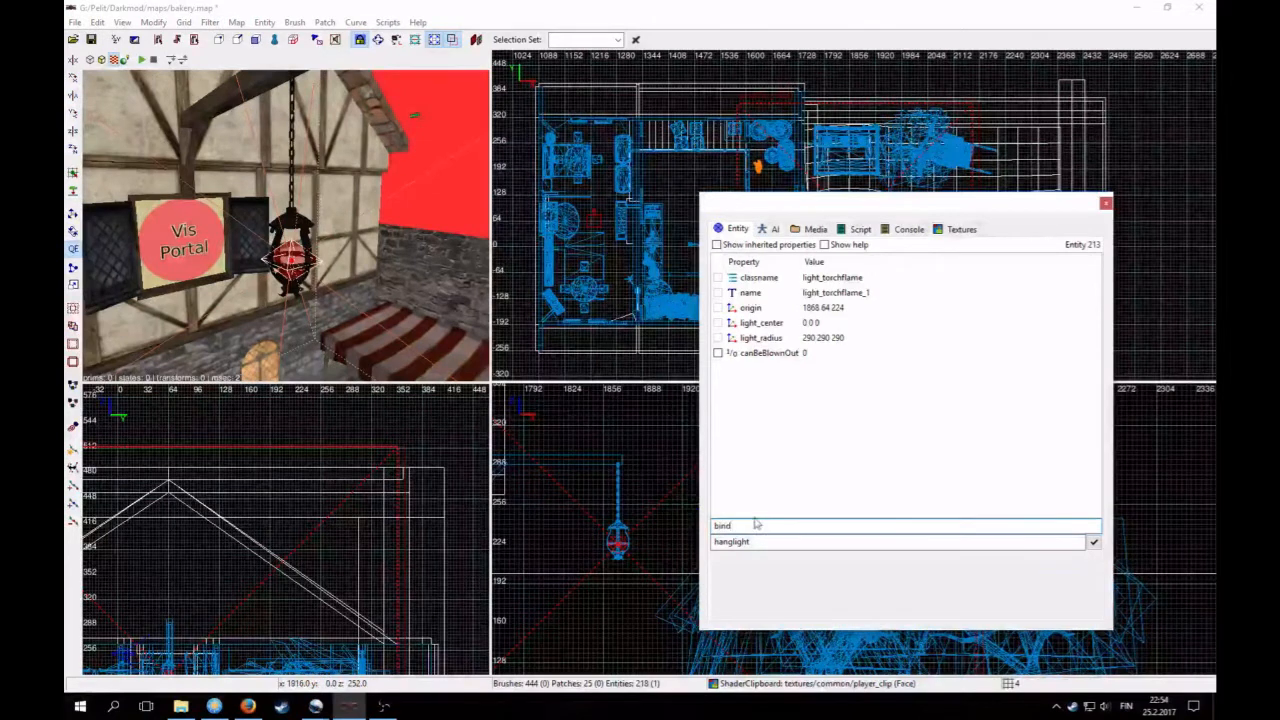
{"action": "left_click", "coordinate": [1094, 541]}
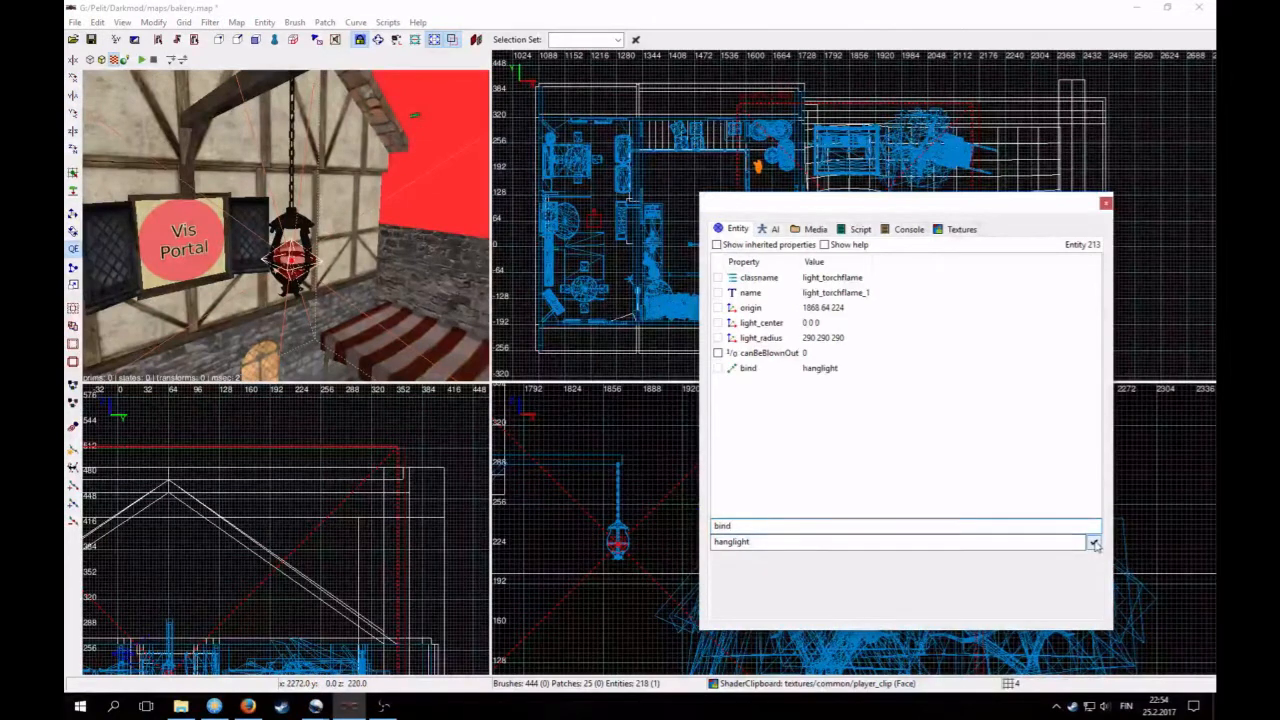
{"action": "key", "text": "Escape"}
Step: Check the cage lamp model's properties and its torch flame light by selecting each, leaving nothing selected
{"action": "left_click", "coordinate": [291, 259], "text": "shift"}
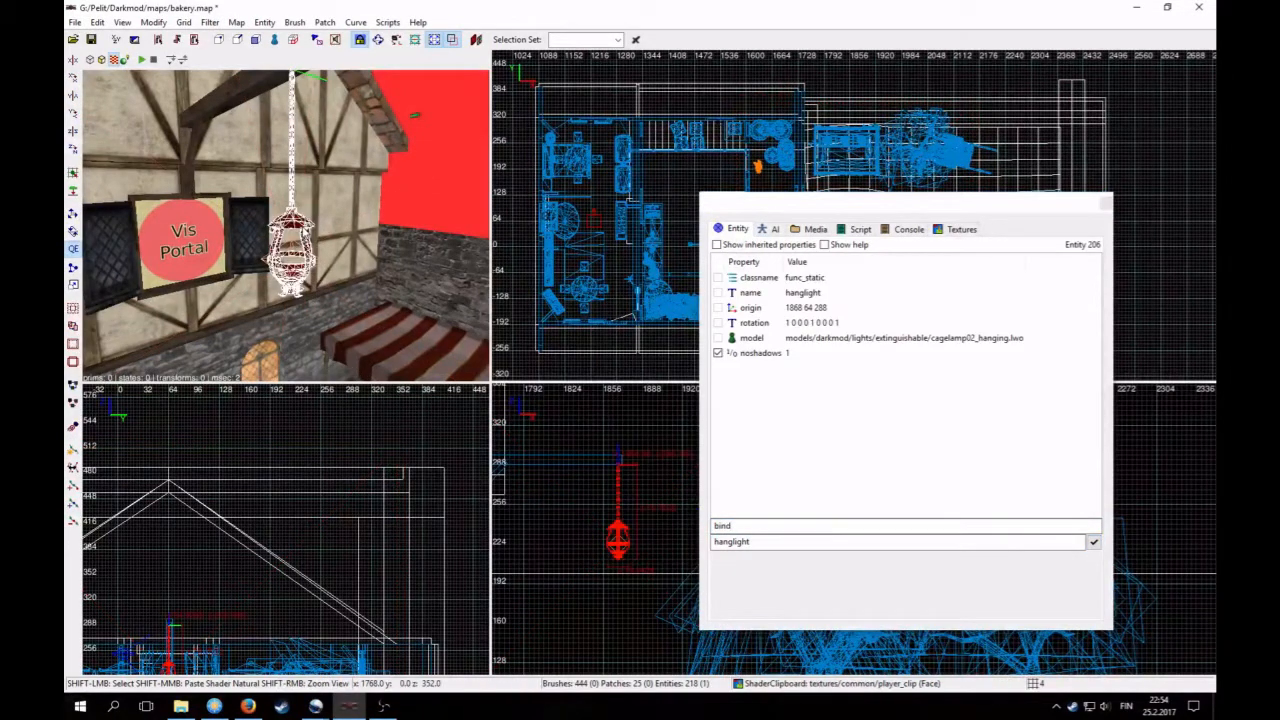
{"action": "left_click", "coordinate": [290, 256], "text": "shift"}
{"action": "left_click", "coordinate": [291, 253], "text": "shift"}
{"action": "key", "text": "Escape"}
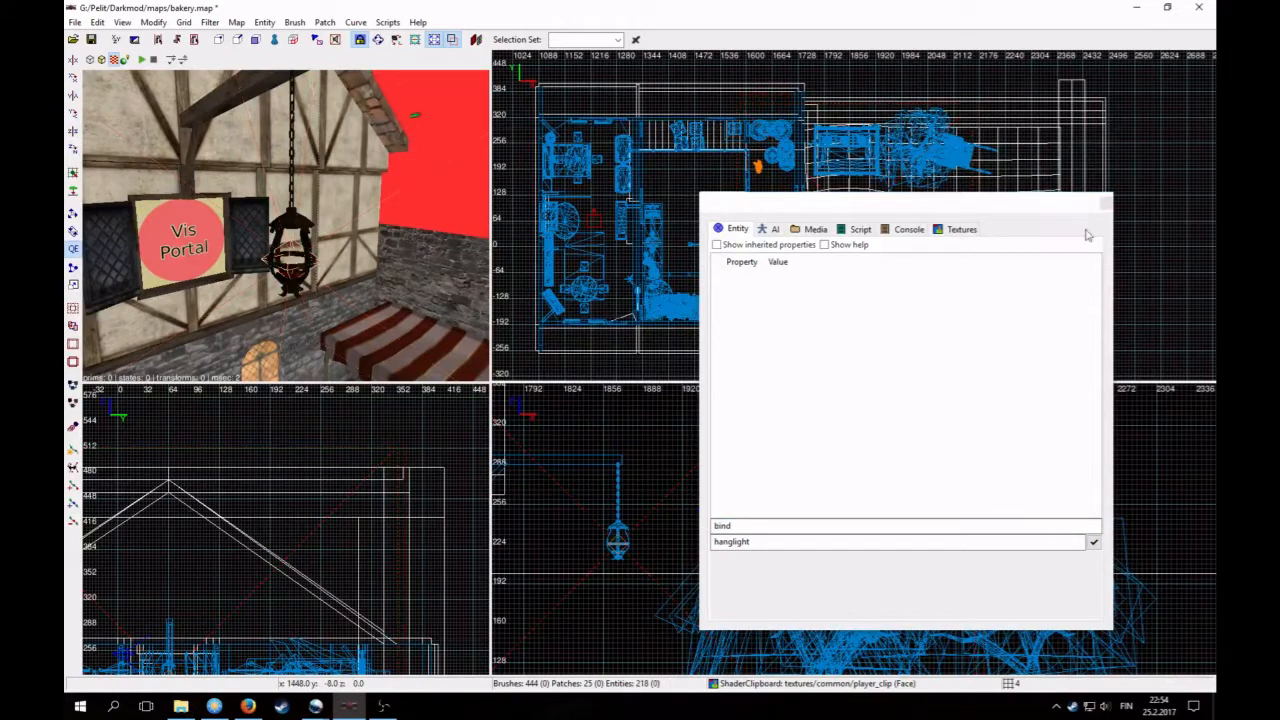
Step: Examine the properties of the hanging cage lamp model and its torch flame light separately, with the entity inspector closed at the end
{"action": "right_click", "coordinate": [274, 197]}
{"action": "key", "text": "Up"}
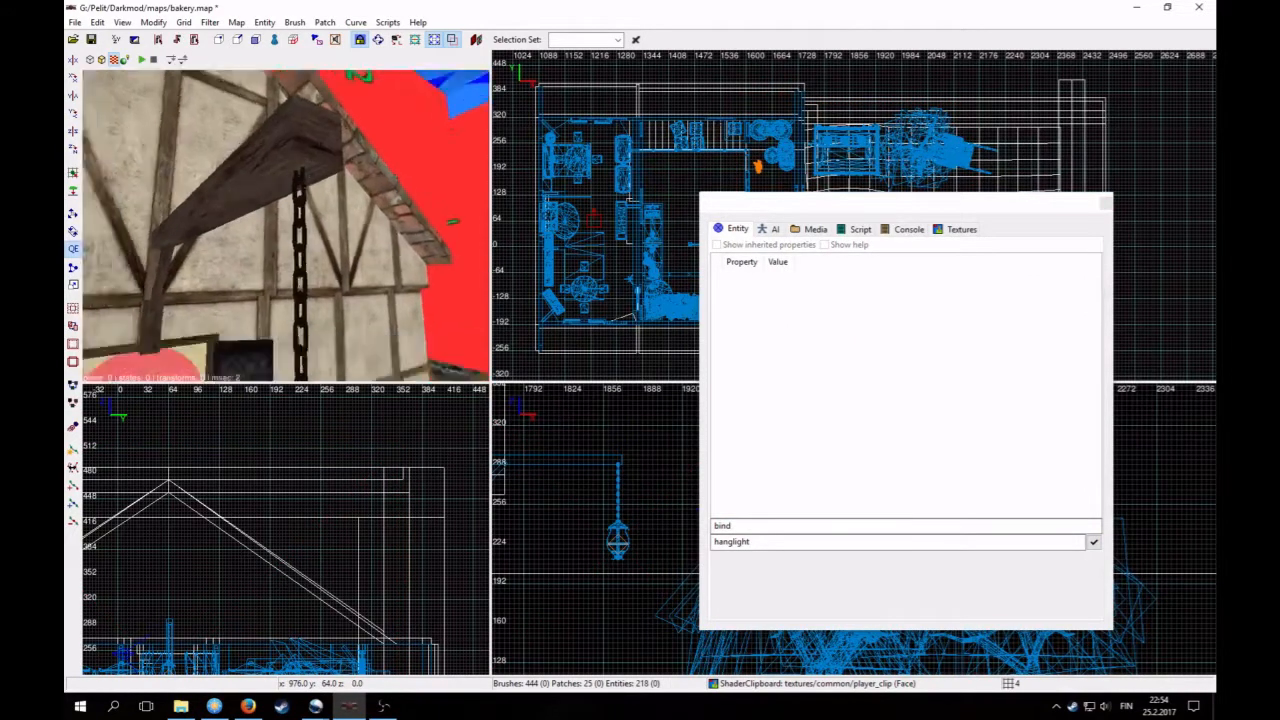
{"action": "key", "text": "Down"}
{"action": "right_click", "coordinate": [270, 226]}
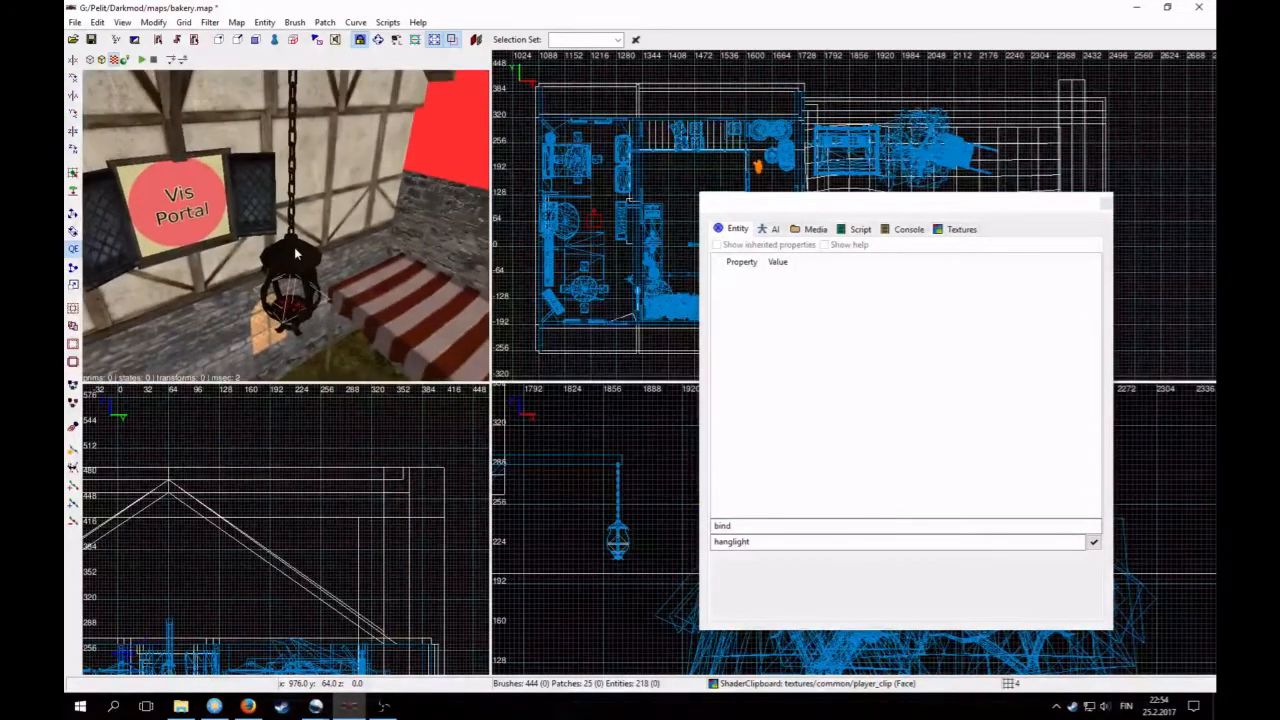
{"action": "left_click", "coordinate": [296, 254], "text": "shift"}
{"action": "right_click", "coordinate": [296, 254]}
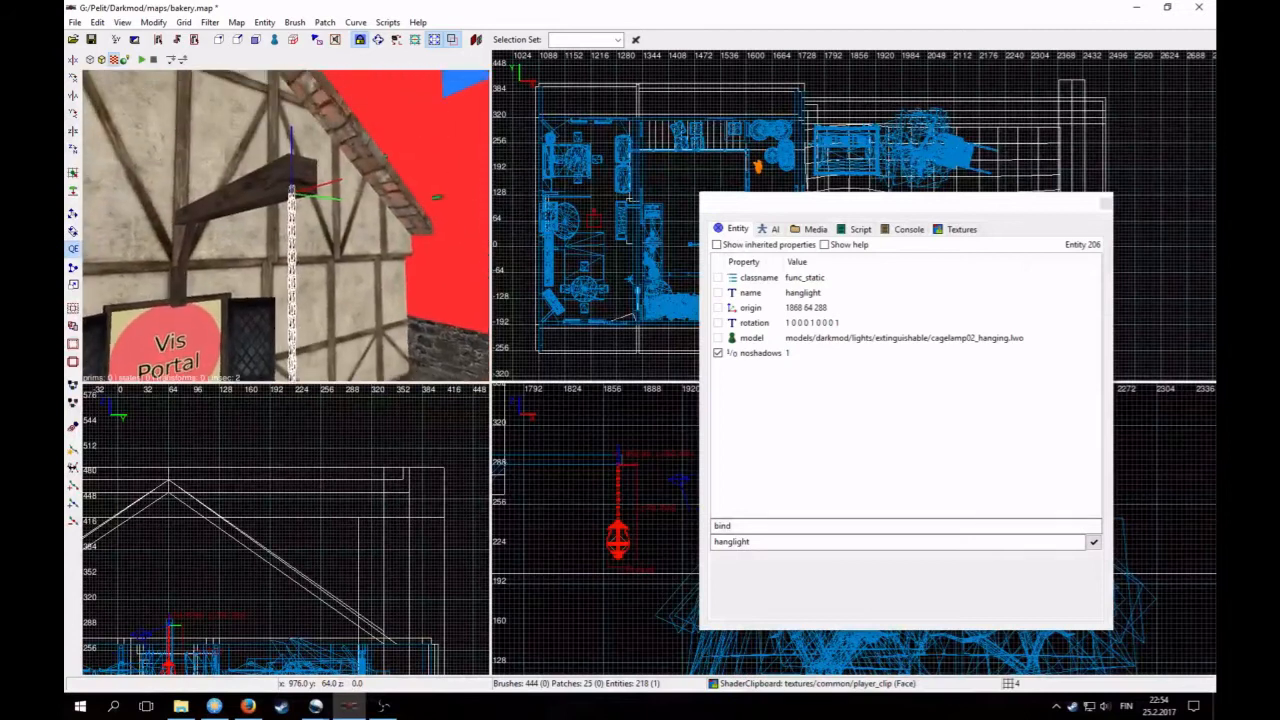
{"action": "right_click", "coordinate": [279, 211]}
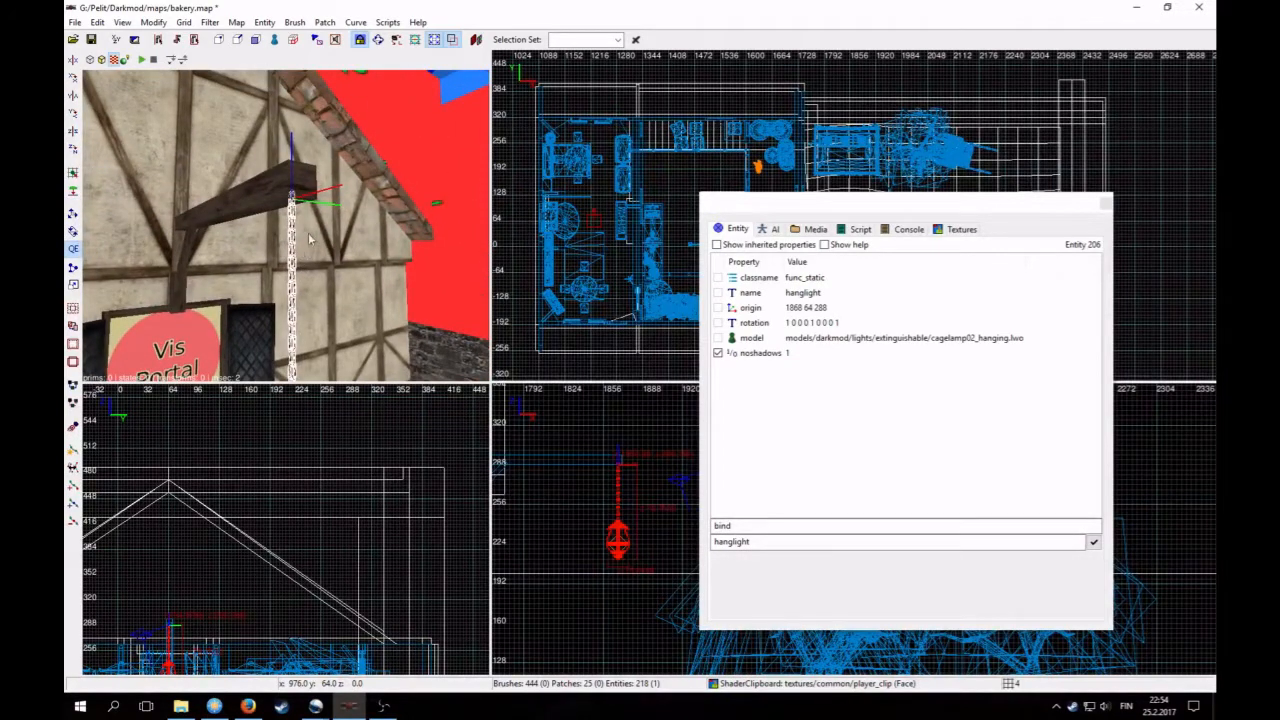
{"action": "right_click", "coordinate": [309, 239]}
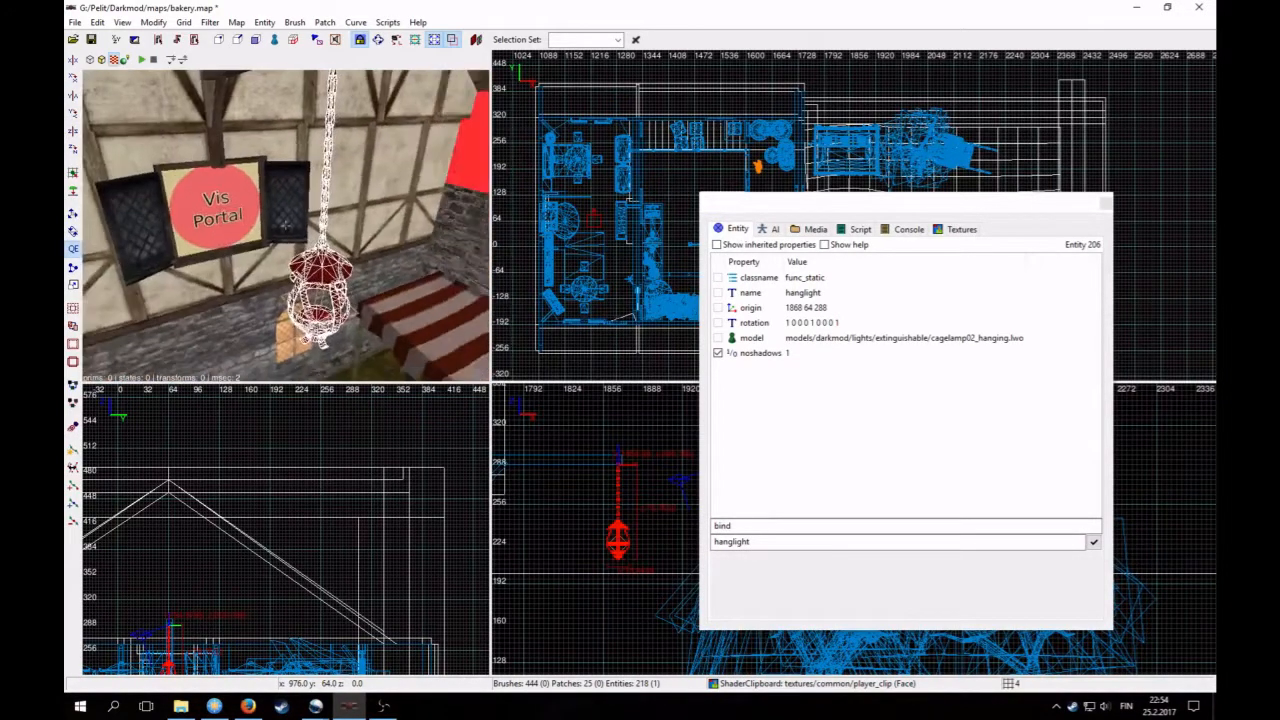
{"action": "key", "text": "Escape"}
{"action": "right_click", "coordinate": [285, 225]}
{"action": "left_click", "coordinate": [305, 346], "text": "shift"}
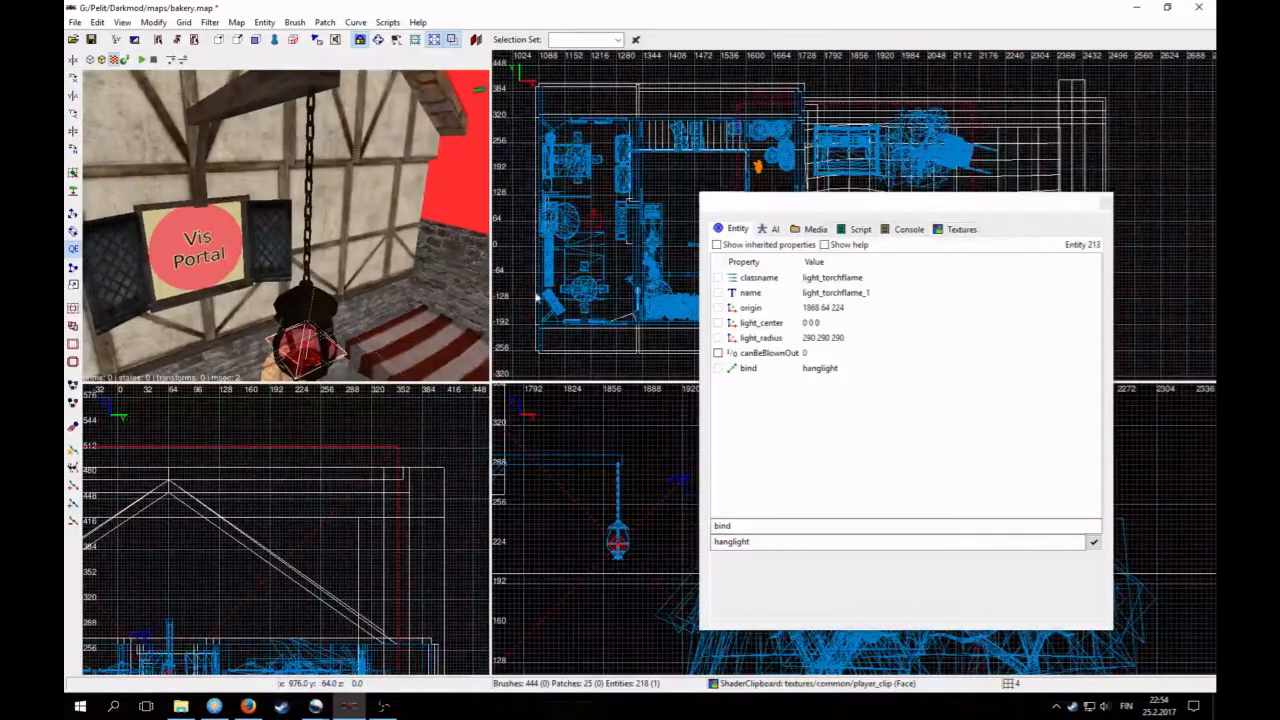
{"action": "left_click", "coordinate": [1106, 204]}
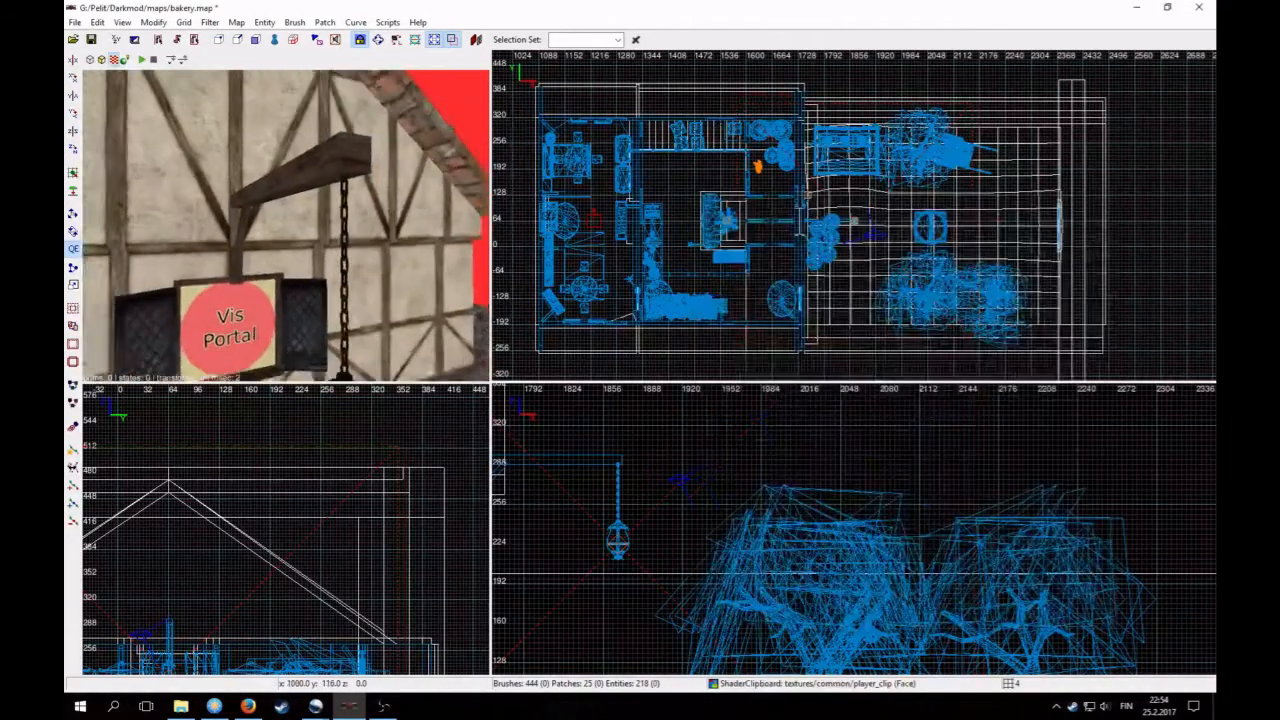
Step: Select the cage lamp's torch flame light and examine how far its light volume reaches across the yard and house
{"action": "key", "text": "Down"}
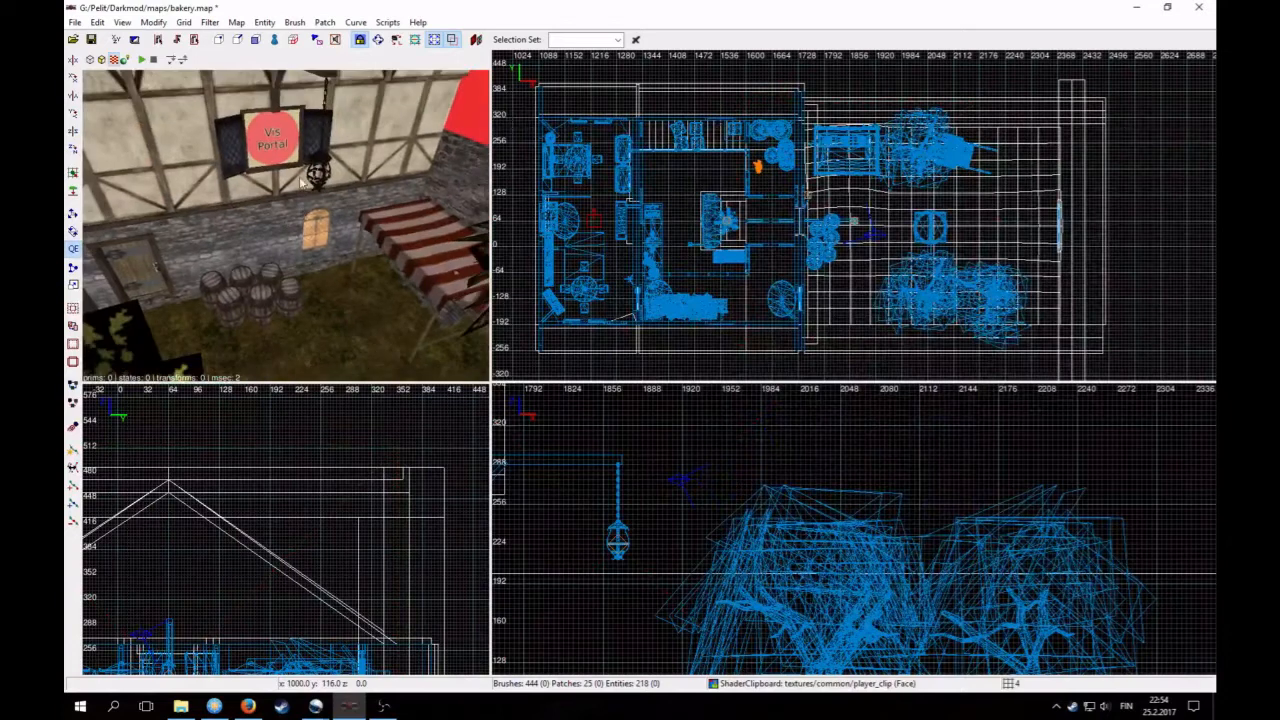
{"action": "left_click", "coordinate": [305, 180], "text": "shift"}
{"action": "scroll", "coordinate": [650, 280], "scroll_direction": "down", "scroll_amount": 3}
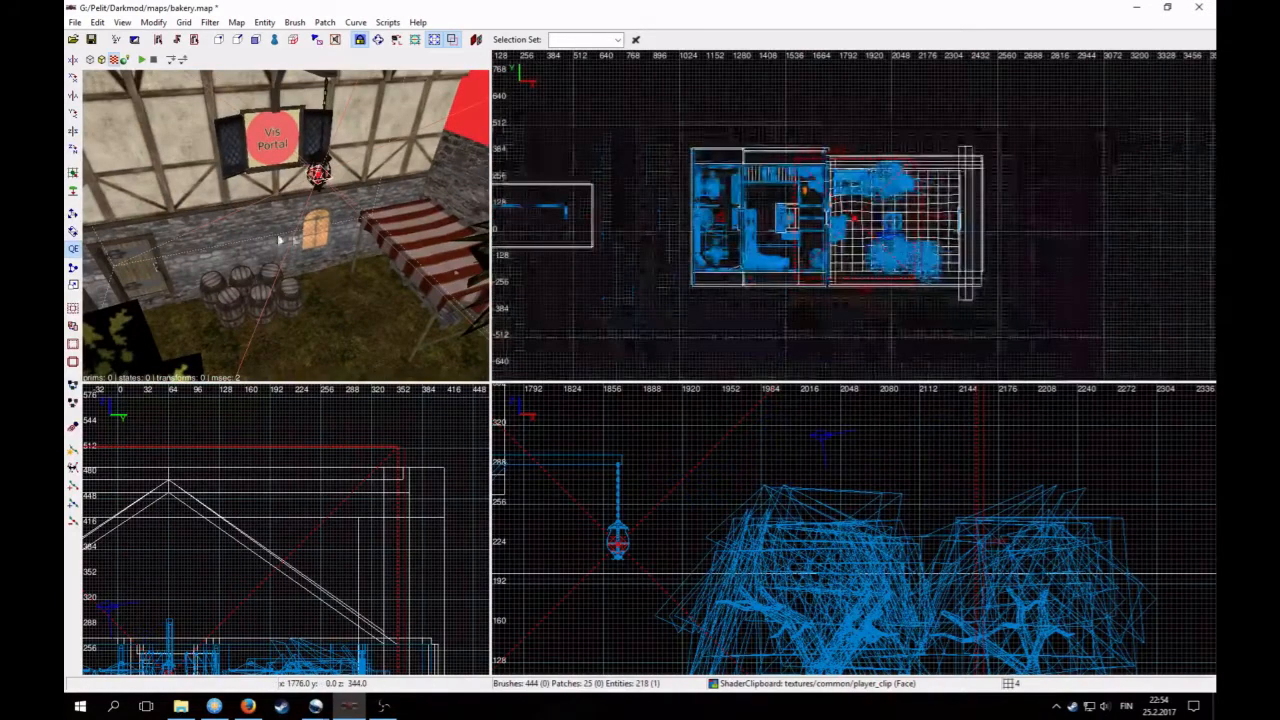
{"action": "right_click", "coordinate": [279, 240]}
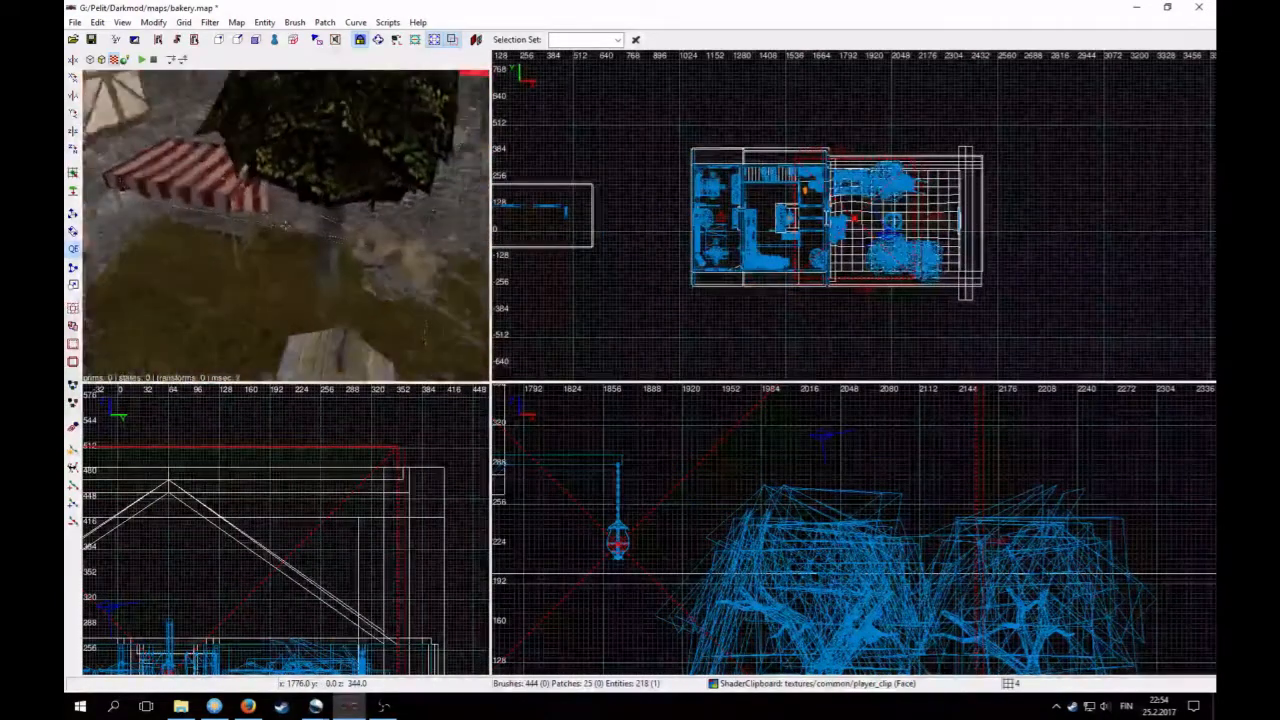
{"action": "key", "text": "Up"}
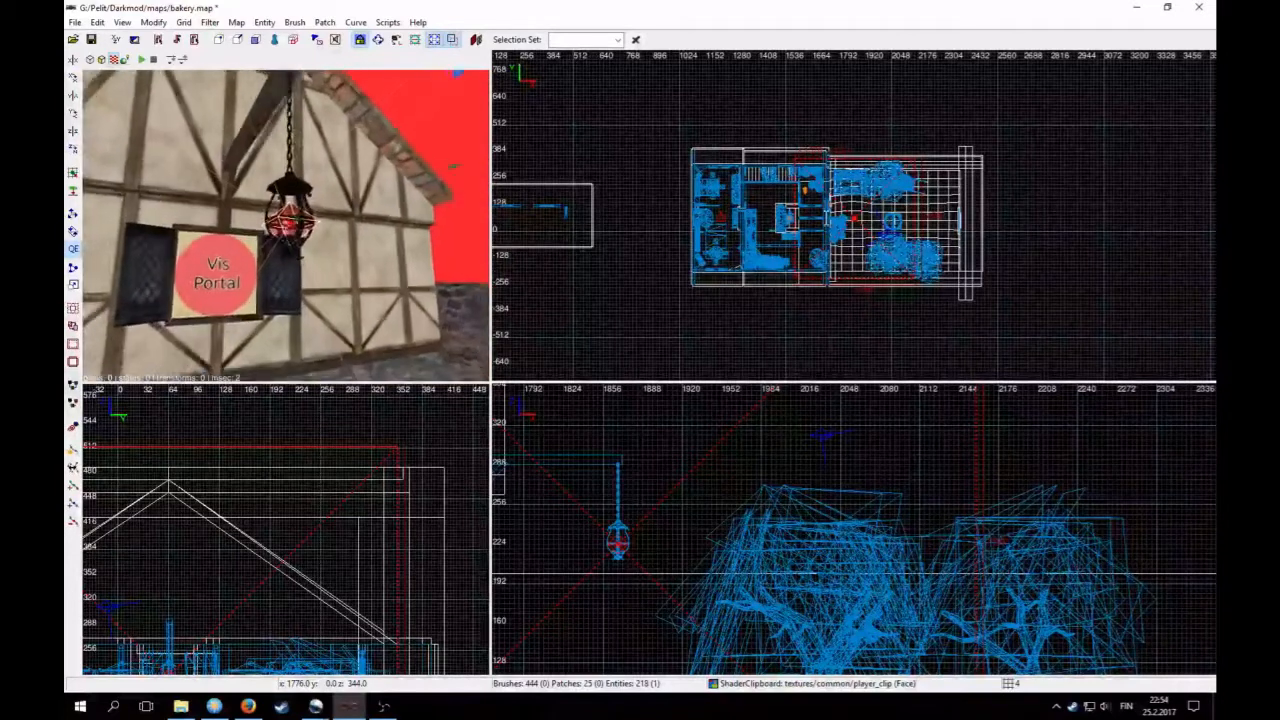
{"action": "key", "text": "Up"}
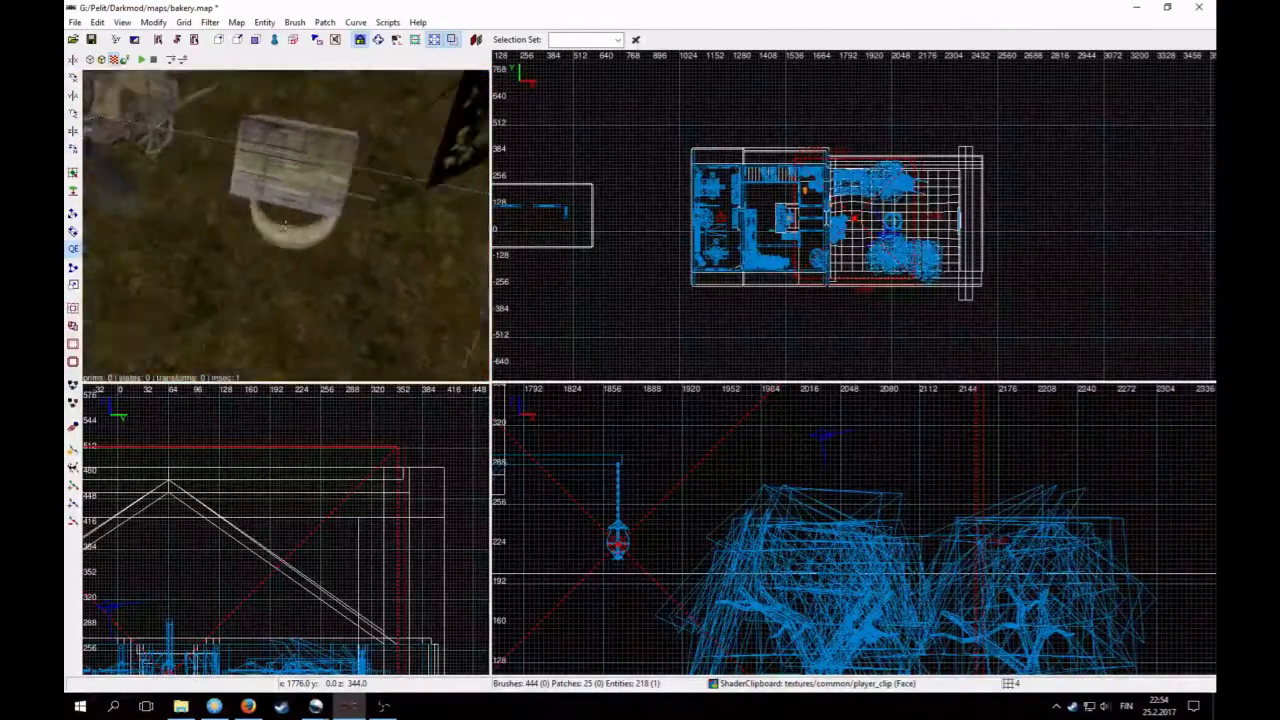
{"action": "right_click", "coordinate": [286, 225]}
{"action": "scroll", "coordinate": [806, 549], "scroll_direction": "down", "scroll_amount": 6}
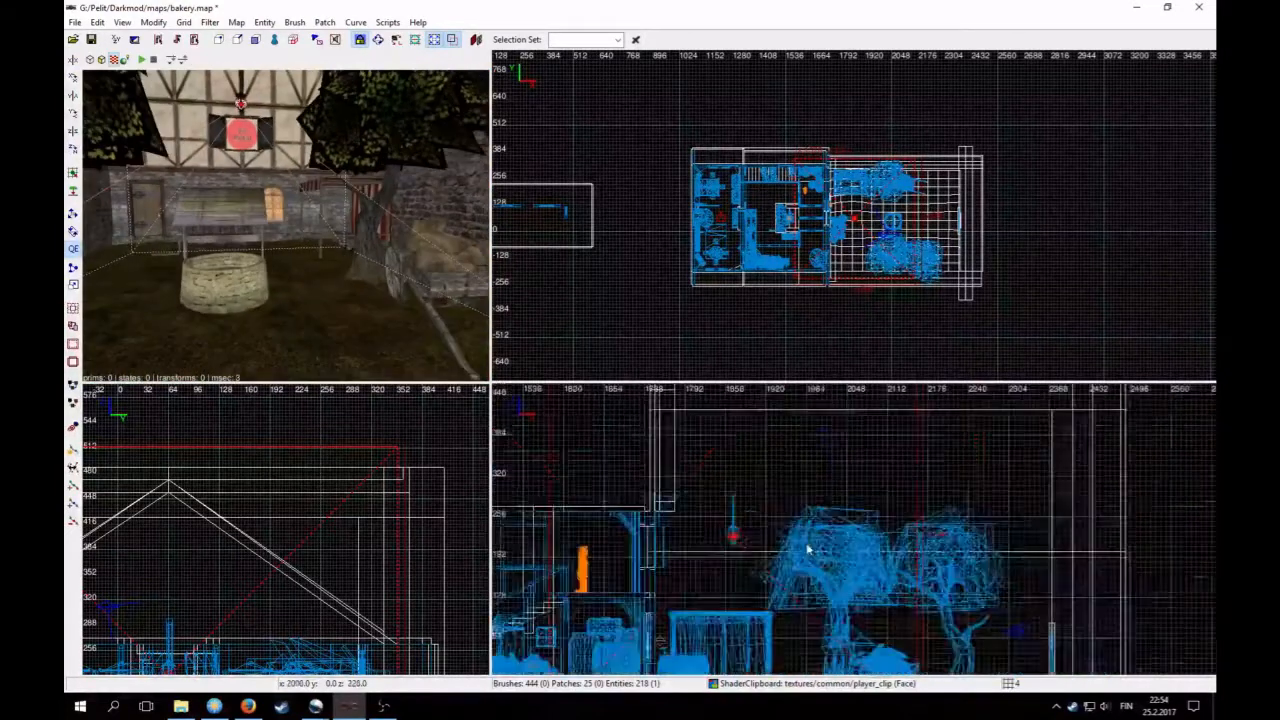
{"action": "right_click_drag", "start_coordinate": [806, 549], "coordinate": [762, 489]}
{"action": "scroll", "coordinate": [807, 552], "scroll_direction": "up", "scroll_amount": 3}
{"action": "scroll", "coordinate": [774, 548], "scroll_direction": "down", "scroll_amount": 1}
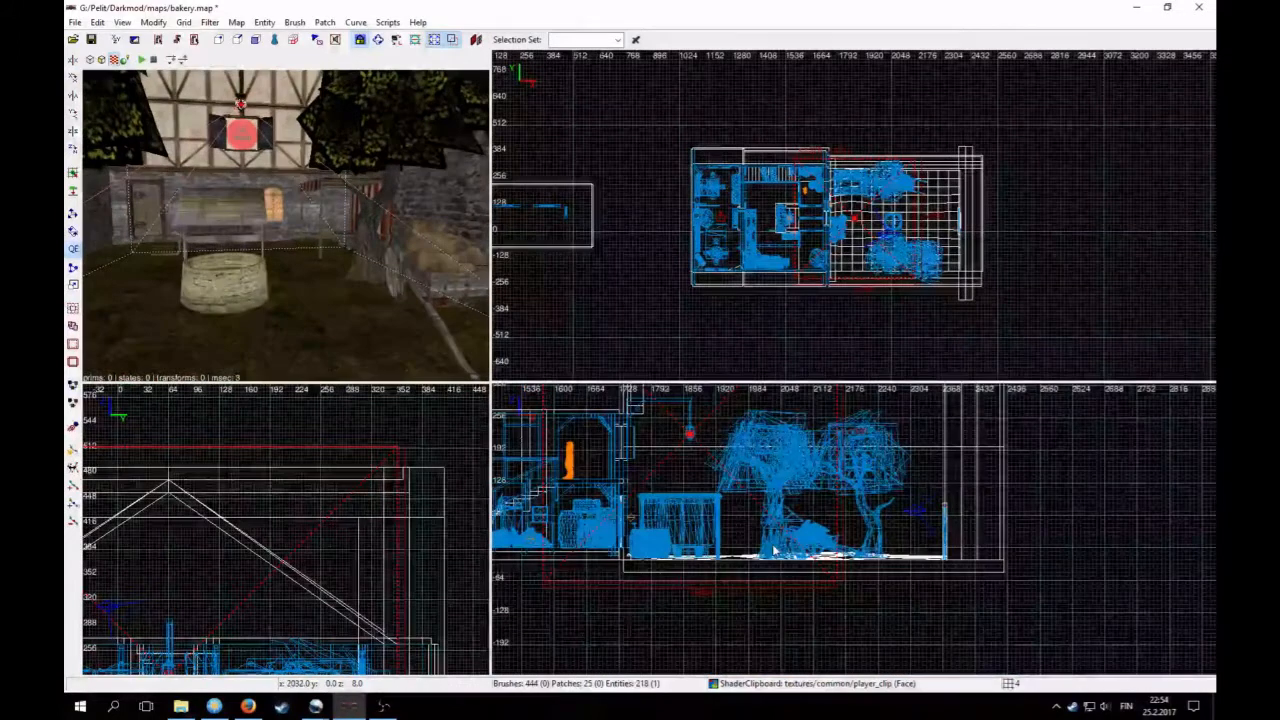
{"action": "scroll", "coordinate": [867, 225], "scroll_direction": "up", "scroll_amount": 2}
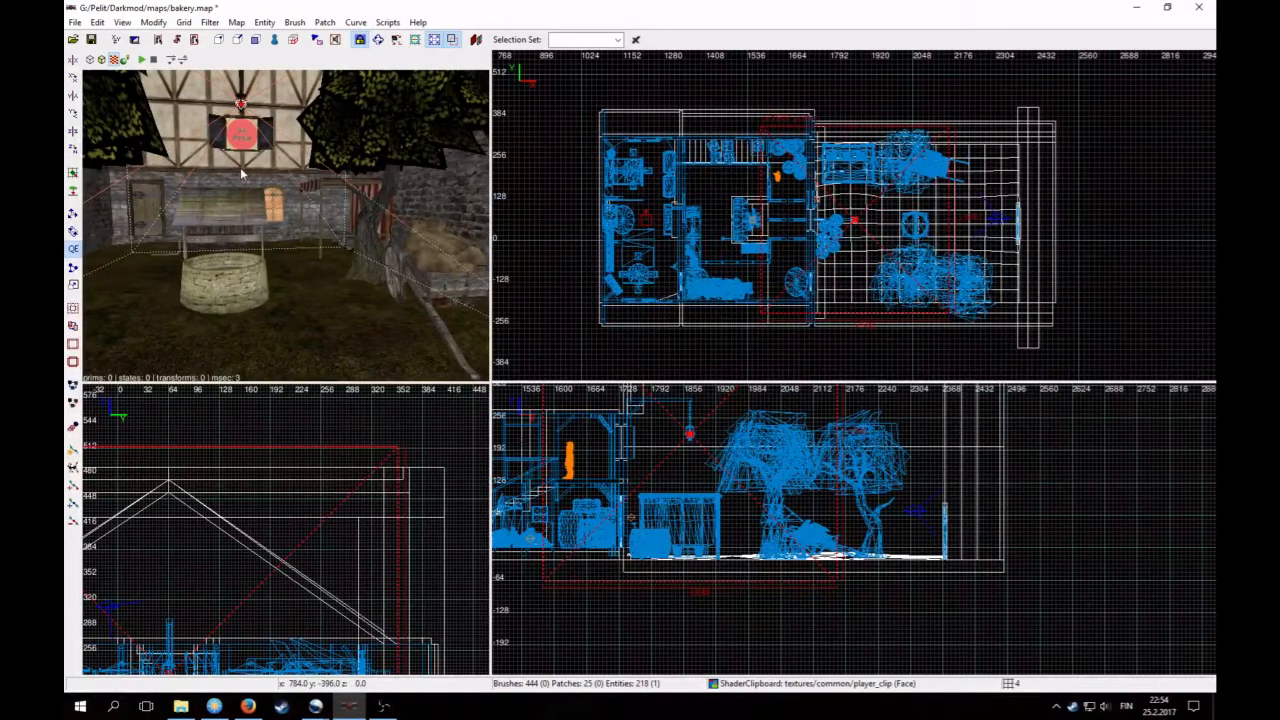
{"action": "scroll", "coordinate": [811, 281], "scroll_direction": "up", "scroll_amount": 3}
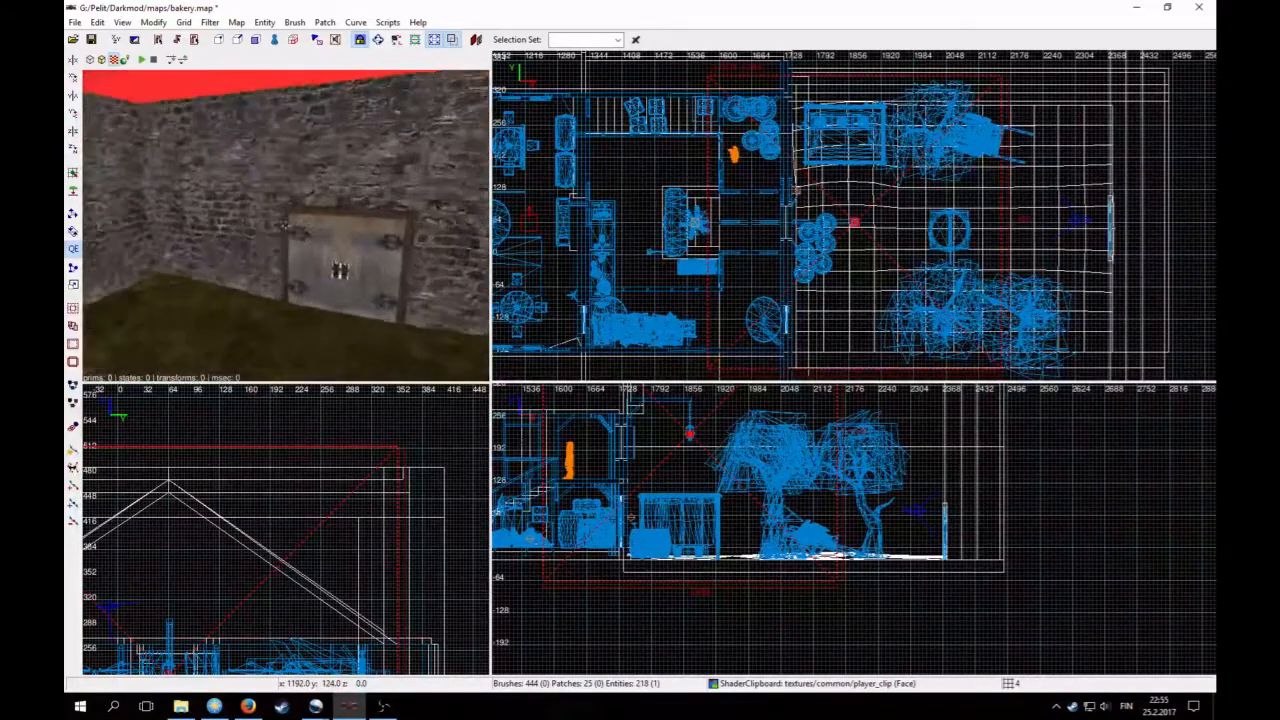
Step: Clear the selection and save the bakery map
{"action": "right_click", "coordinate": [323, 165]}
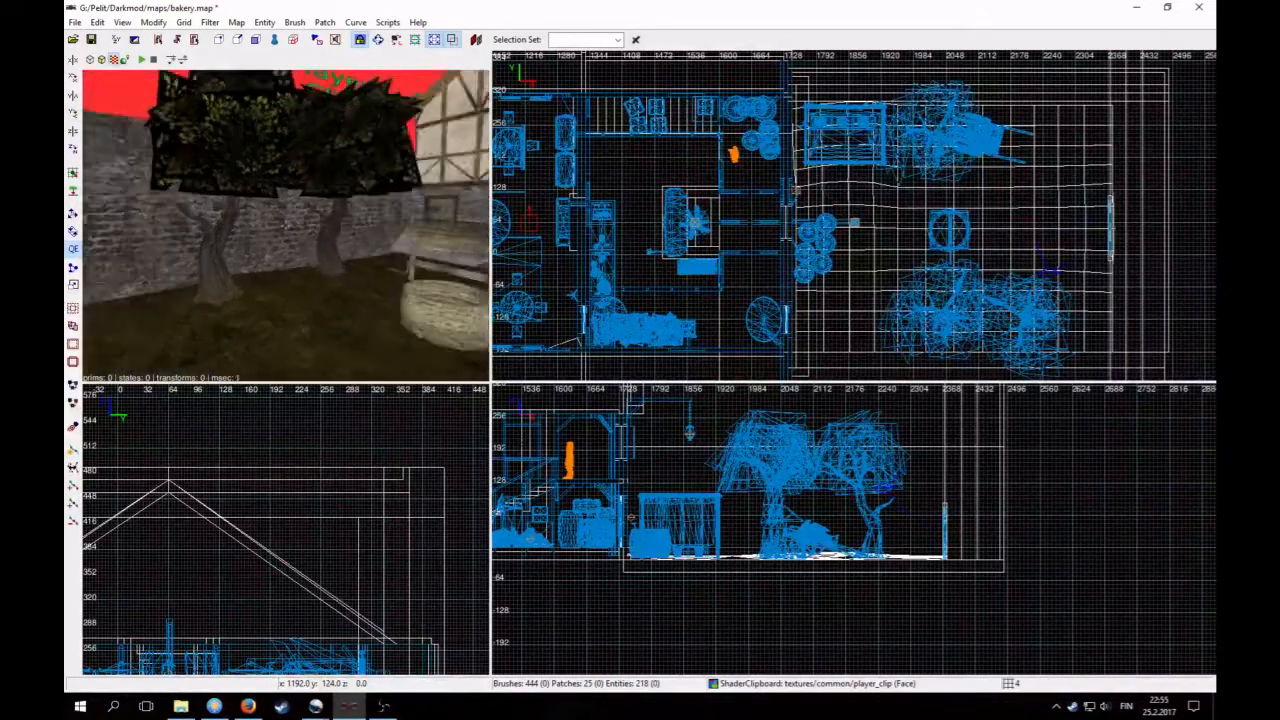
{"action": "key", "text": "Up"}
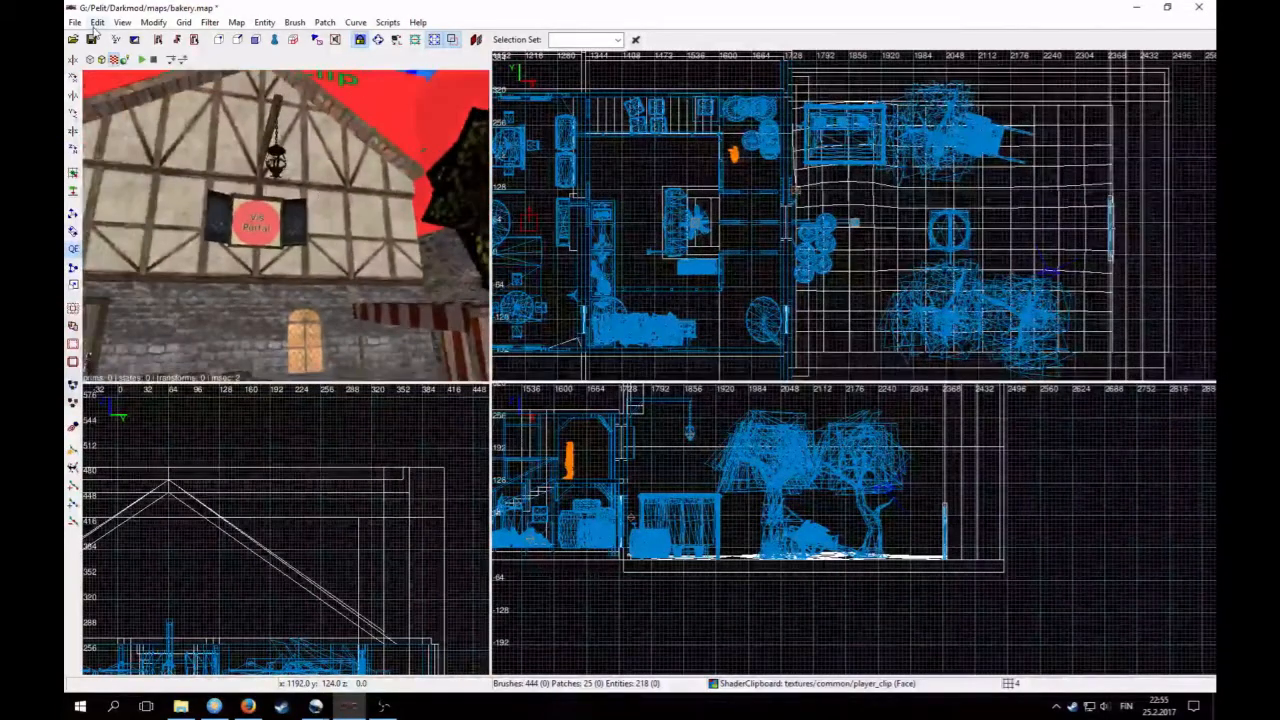
{"action": "left_click", "coordinate": [92, 39]}
{"action": "right_click", "coordinate": [285, 225]}
{"action": "key", "text": "Up"}
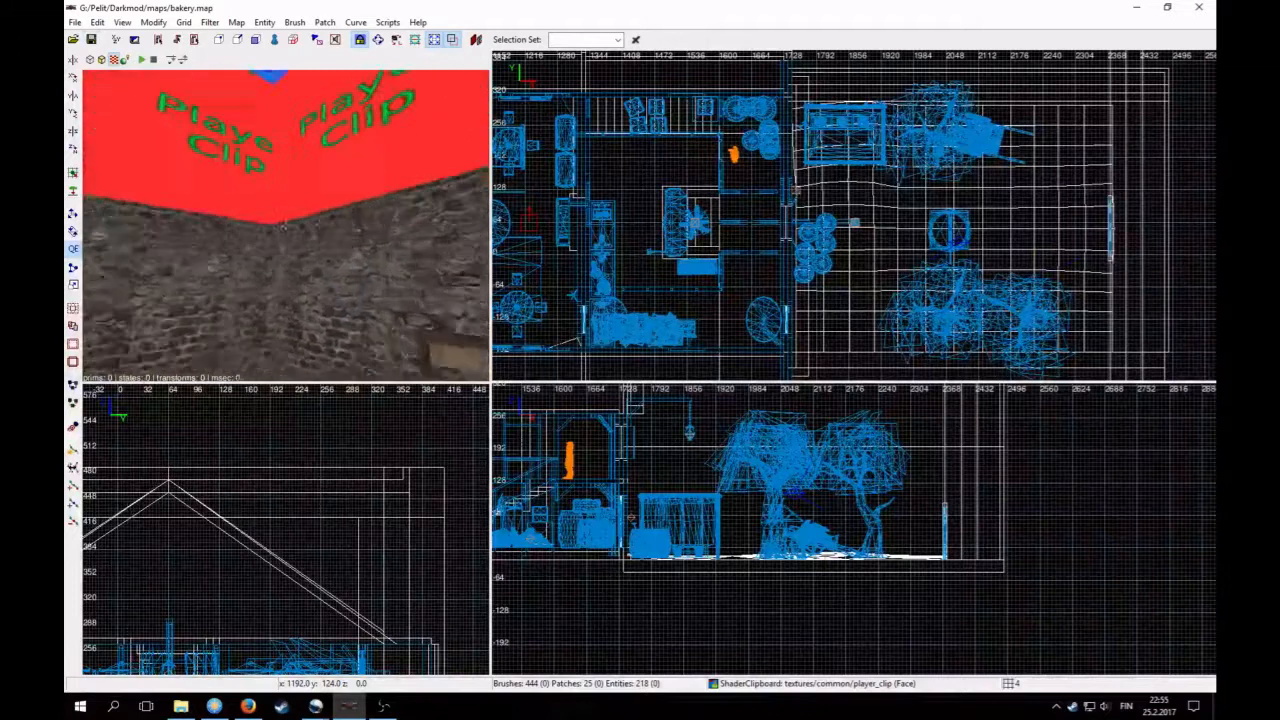
{"action": "right_click", "coordinate": [200, 158]}
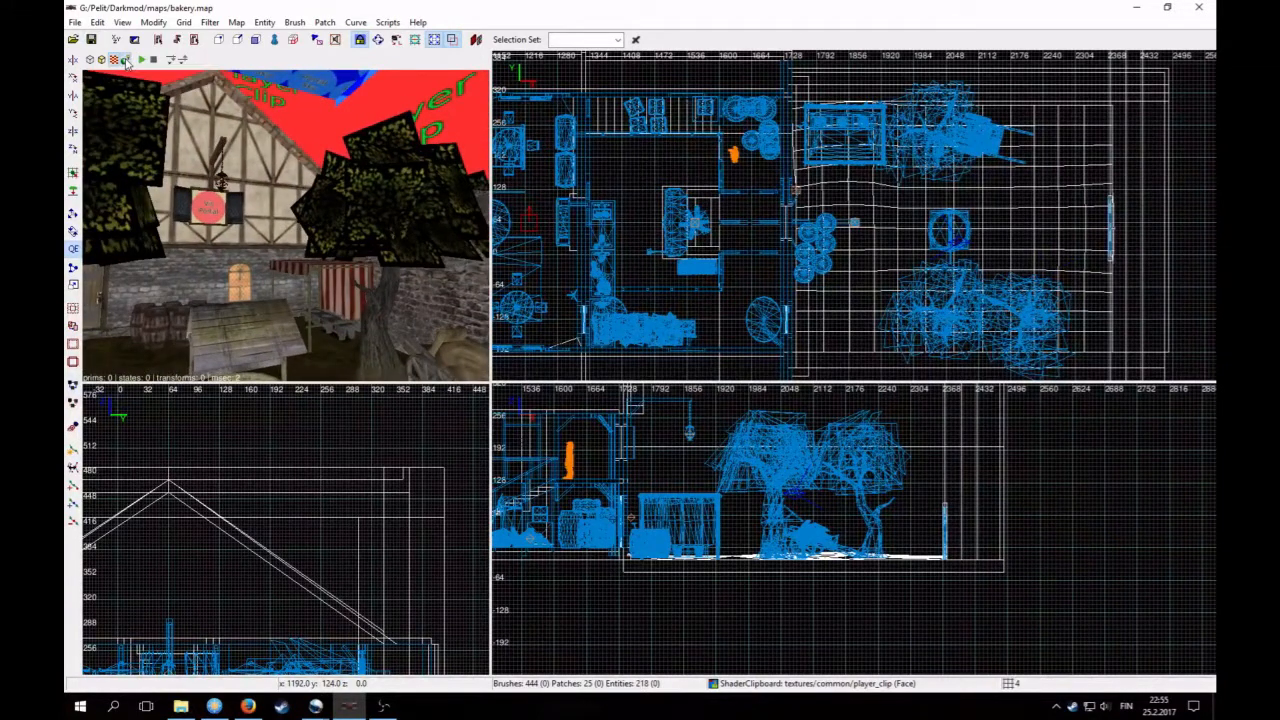
Step: Preview the yard with lighting rendered and examine the cage lamp's light on the house front and ground
{"action": "key", "text": "F3"}
{"action": "right_click", "coordinate": [268, 236]}
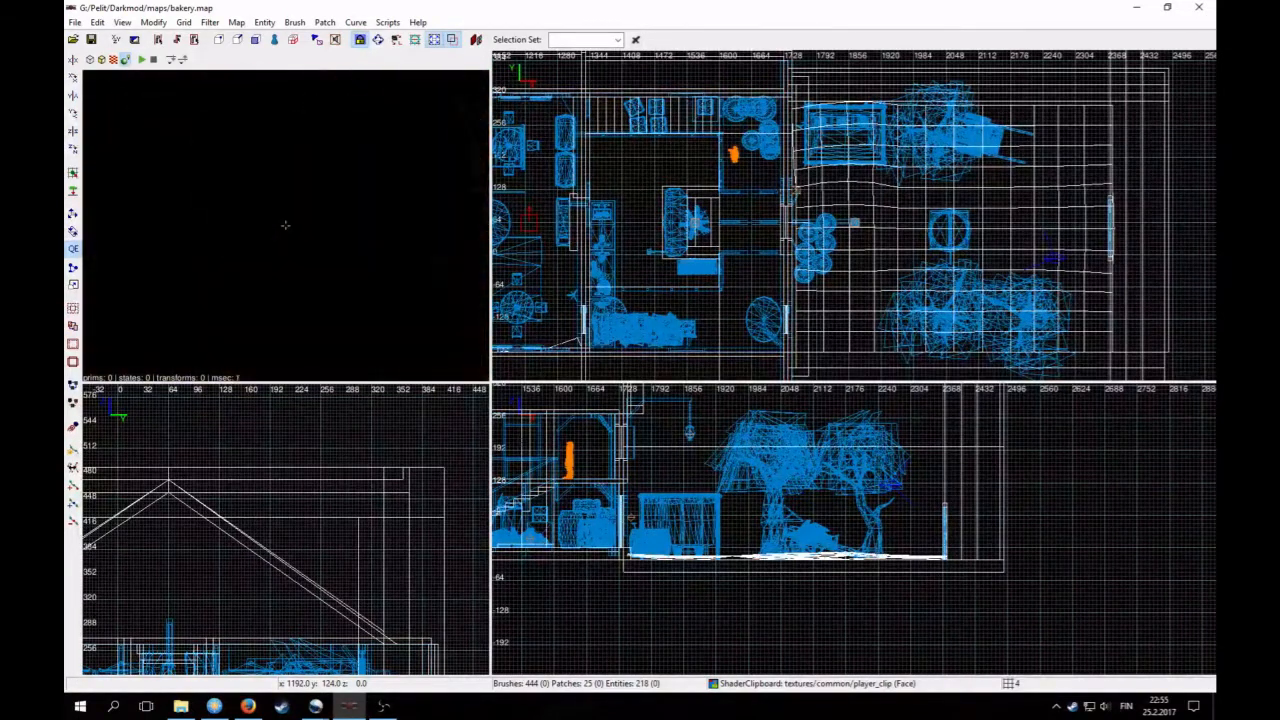
{"action": "key", "text": "Up"}
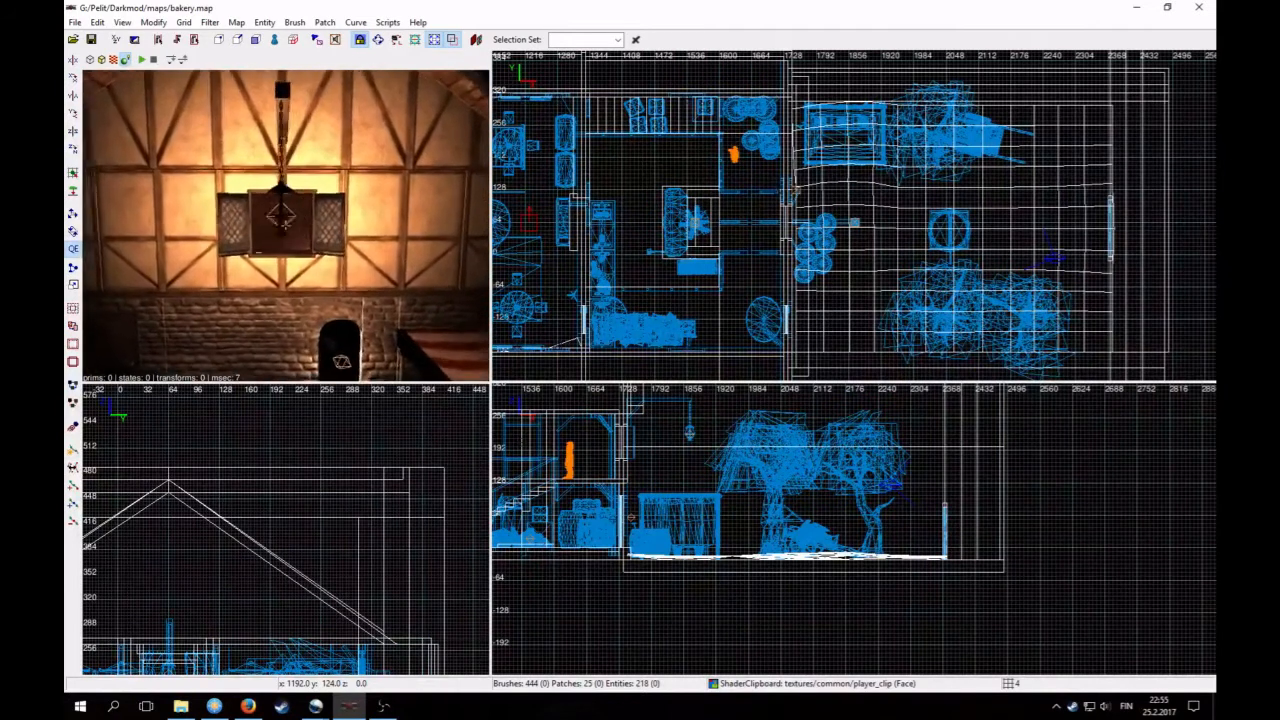
{"action": "key", "text": "Right"}
{"action": "key", "text": "Up"}
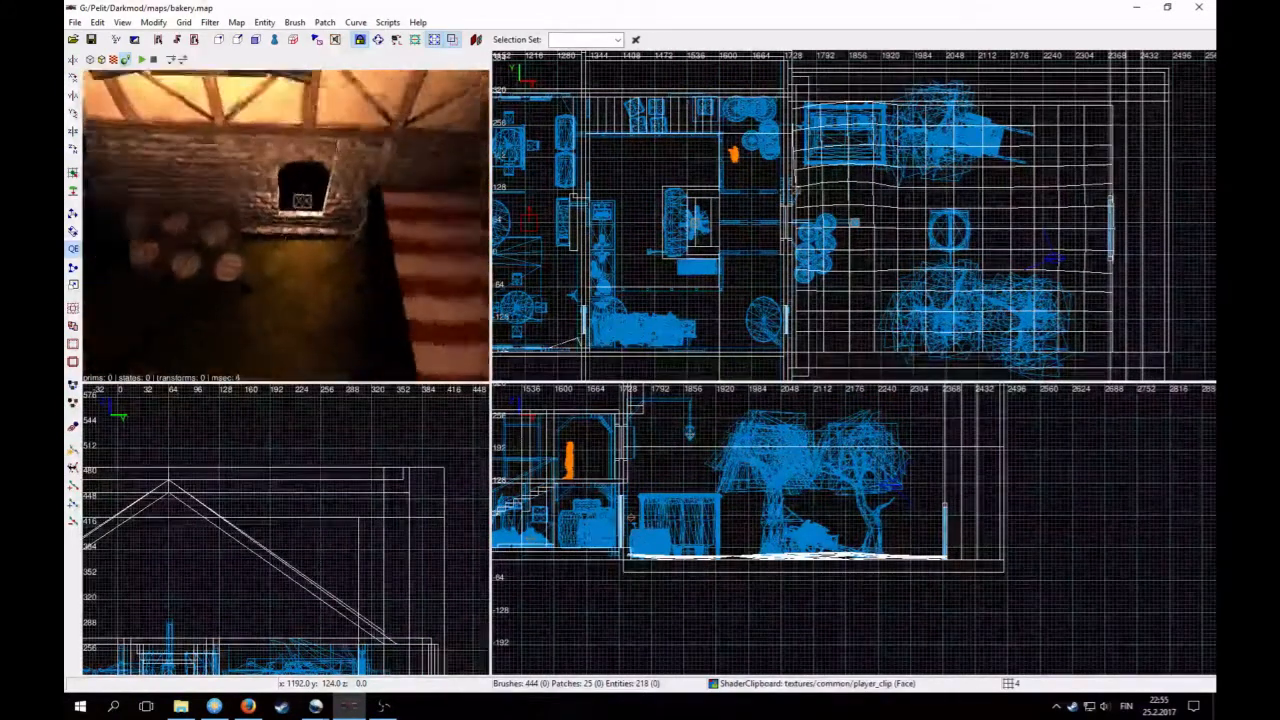
{"action": "key", "text": "Down"}
{"action": "key", "text": "Left"}
{"action": "right_click", "coordinate": [131, 114]}
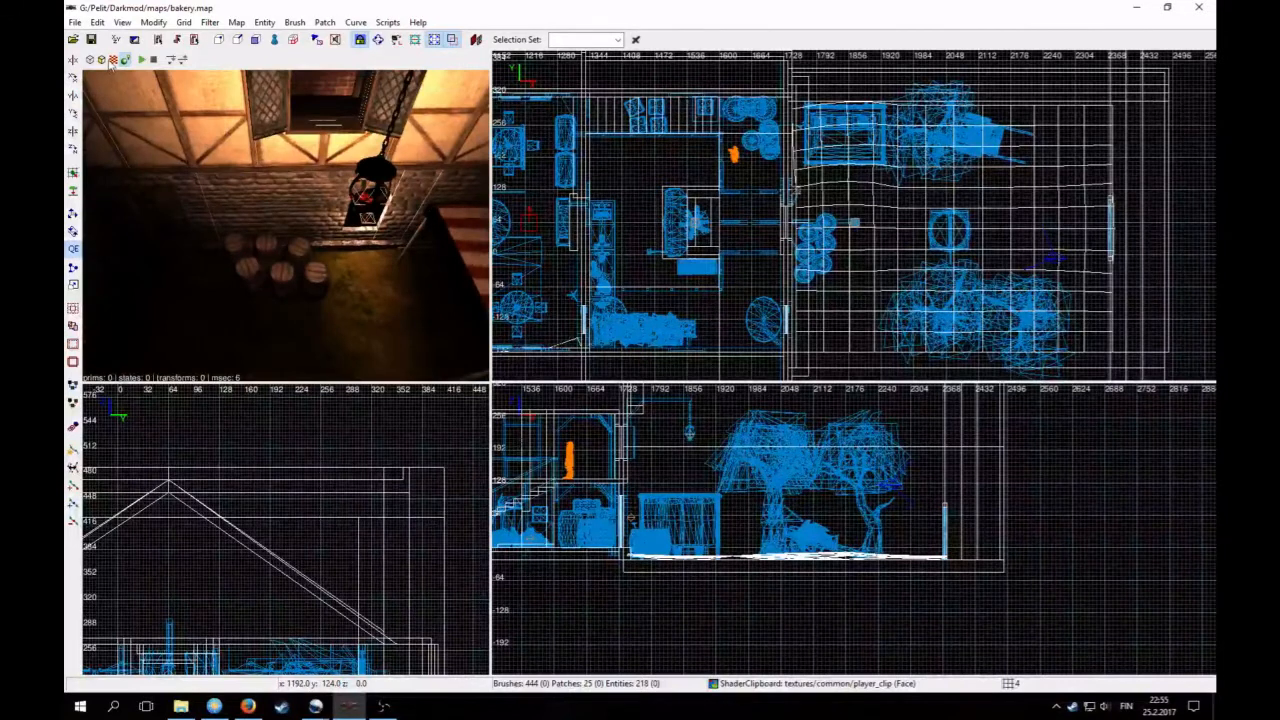
Step: Check the bakery interior in the textured view and in the lighting preview
{"action": "left_click", "coordinate": [112, 62]}
{"action": "right_click", "coordinate": [250, 260]}
{"action": "key", "text": "Up"}
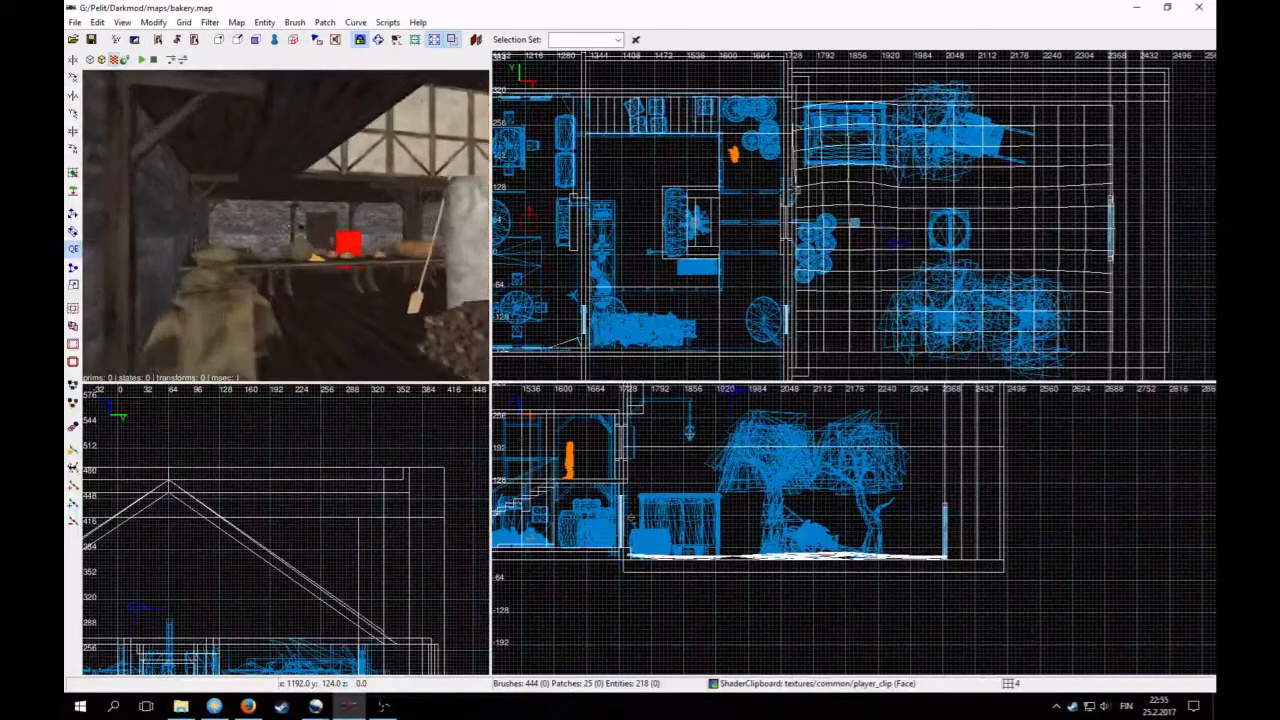
{"action": "key", "text": "Up"}
{"action": "right_click", "coordinate": [285, 225]}
{"action": "left_click", "coordinate": [126, 61]}
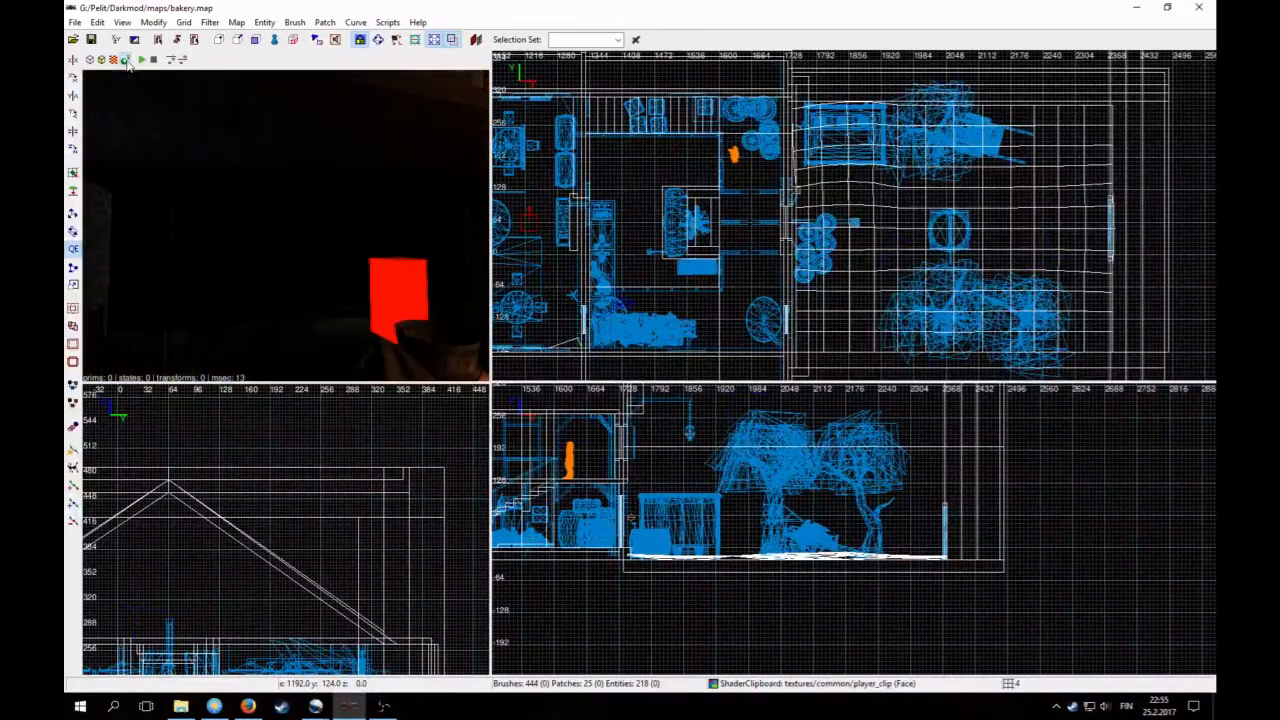
{"action": "right_click", "coordinate": [254, 277]}
{"action": "key", "text": "Up"}
{"action": "right_click", "coordinate": [285, 225]}
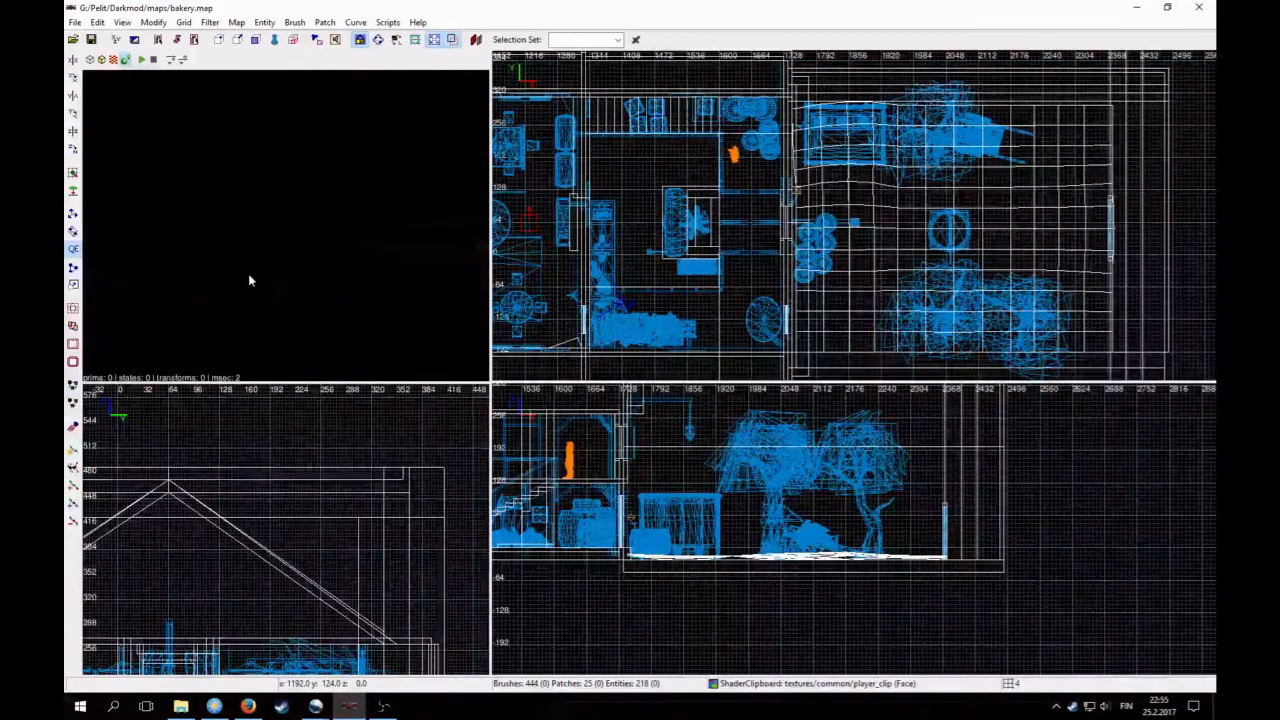
Step: Select the candlestick on the table to inspect it in the lighting preview, then deselect it and restore the textured view
{"action": "left_click", "coordinate": [251, 280], "text": "shift"}
{"action": "right_click", "coordinate": [251, 280]}
{"action": "key", "text": "Up"}
{"action": "key", "text": "Down"}
{"action": "key", "text": "Down"}
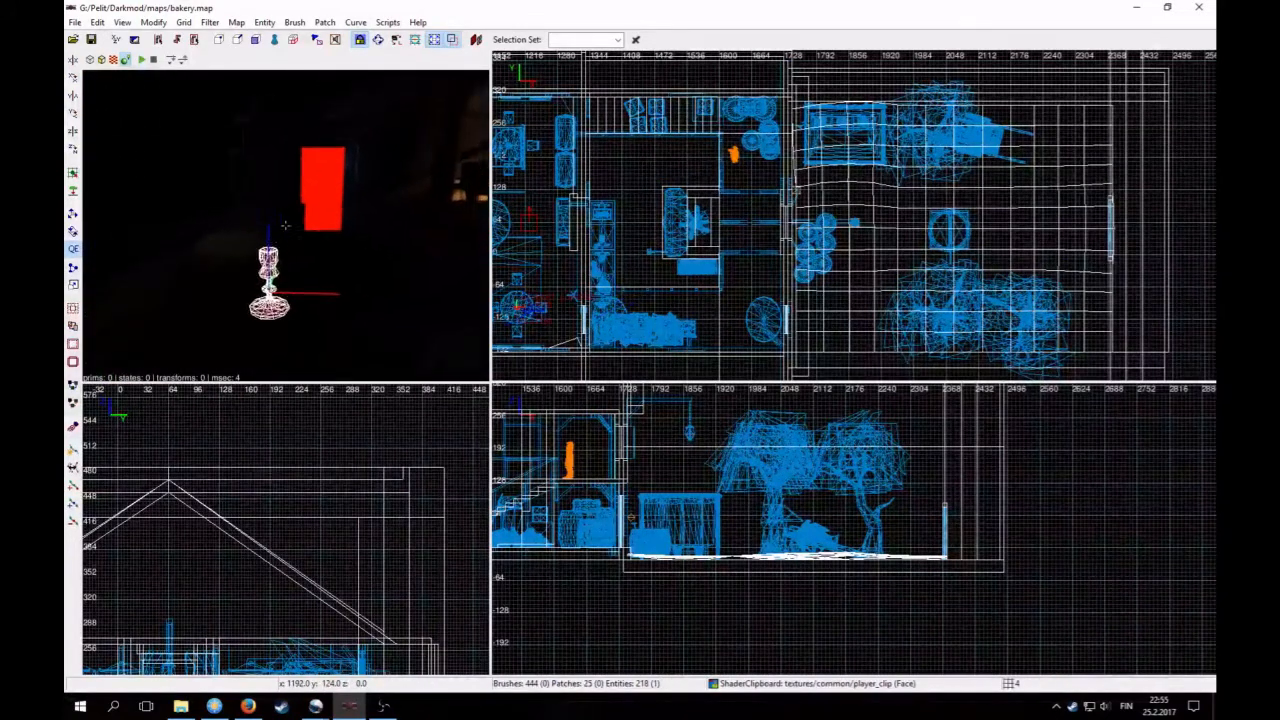
{"action": "right_click", "coordinate": [285, 225]}
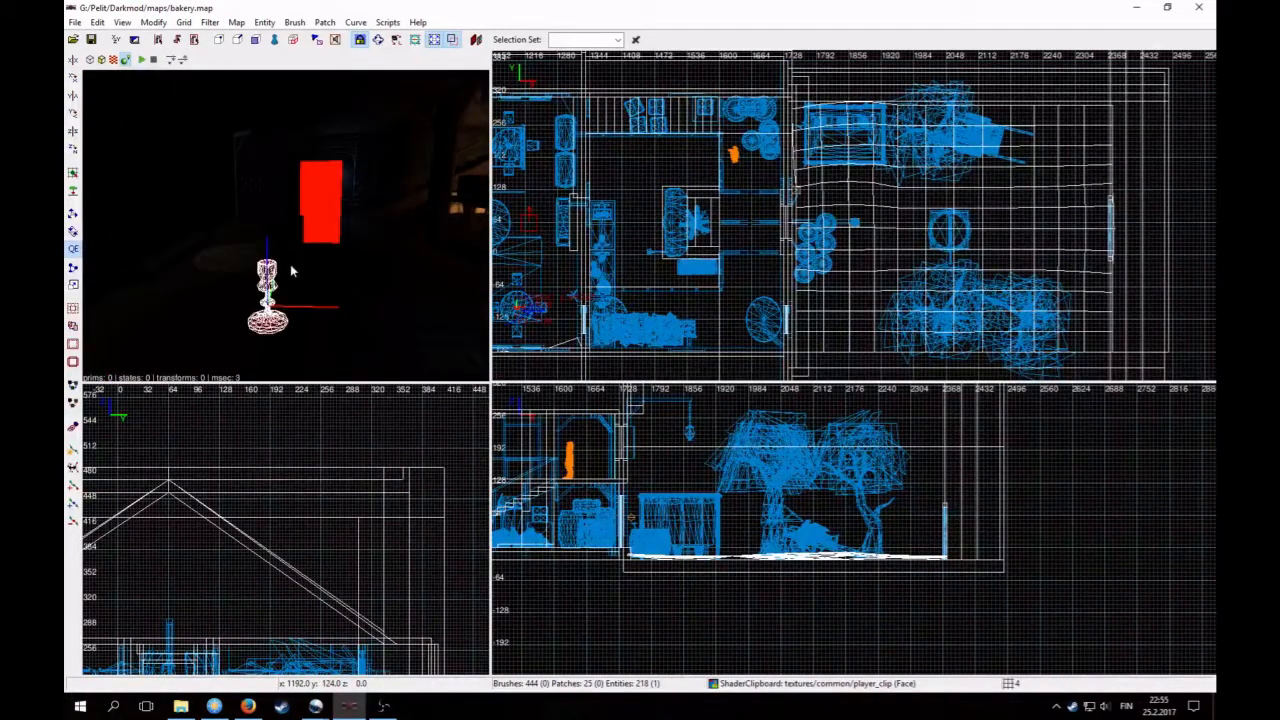
{"action": "key", "text": "Delete"}
{"action": "left_click", "coordinate": [114, 60]}
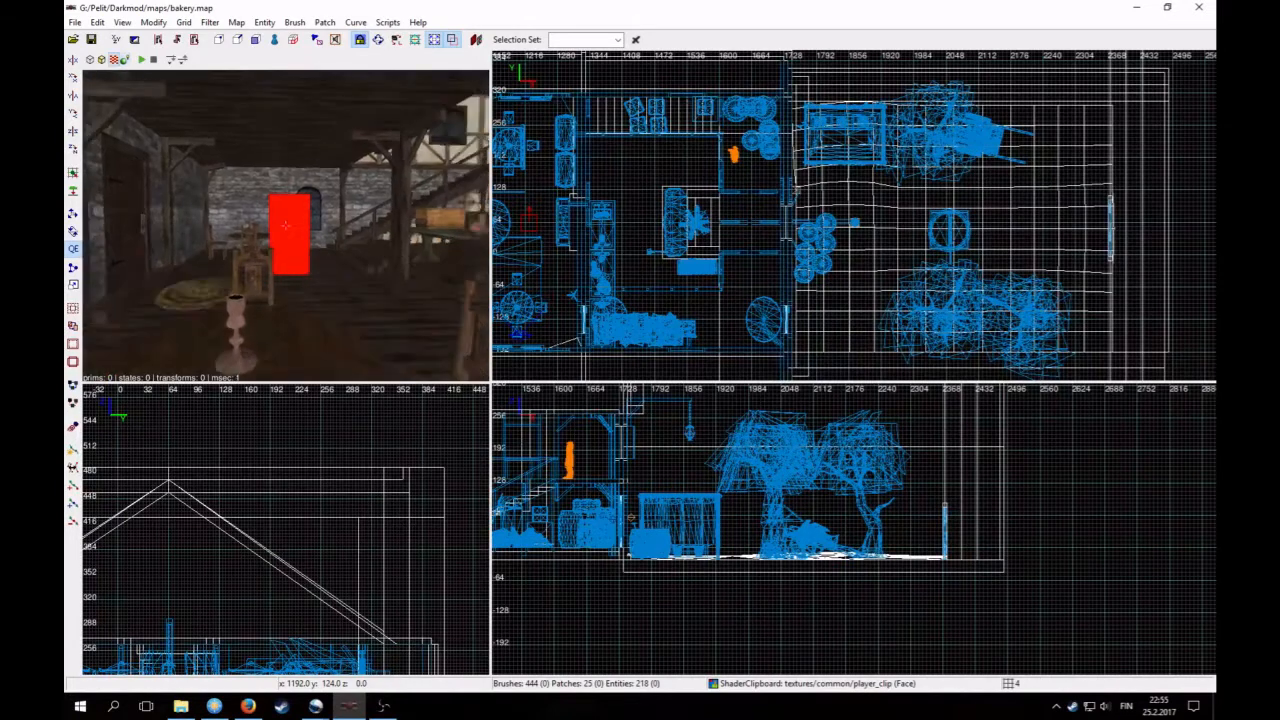
Step: Examine the firewood inside the bakery's brick fireplace up close
{"action": "key", "text": "Up"}
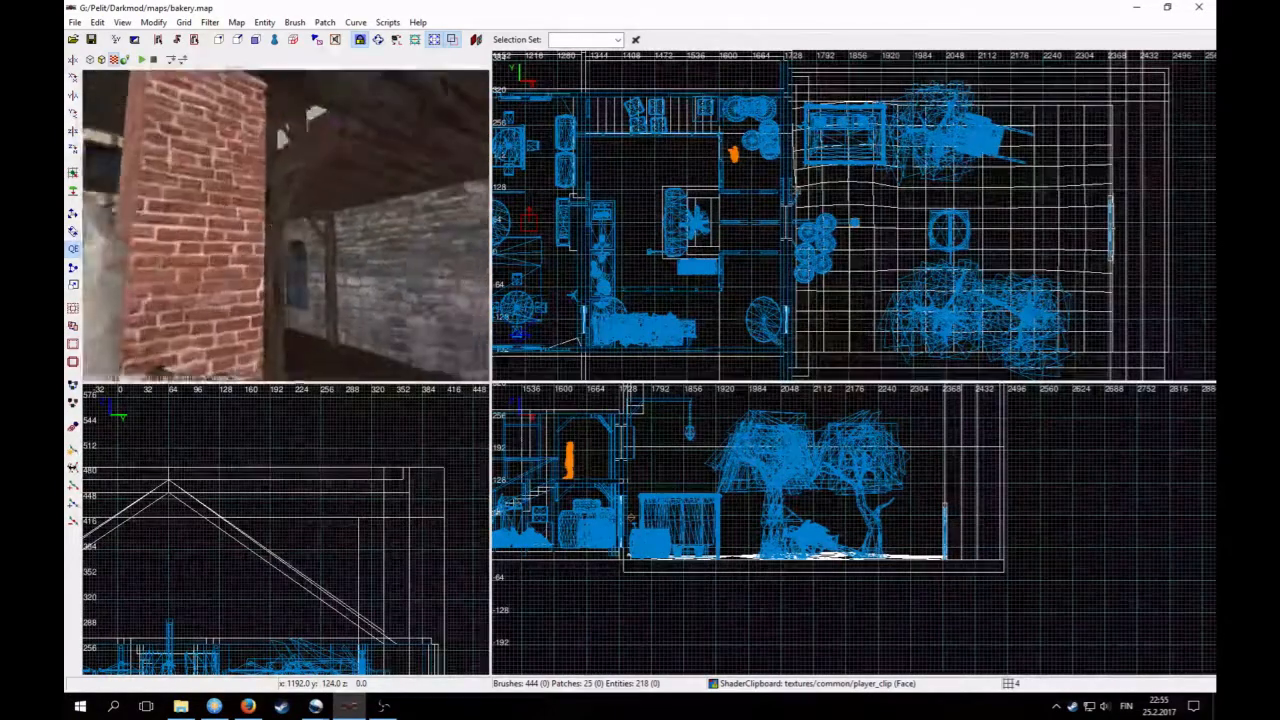
{"action": "key", "text": "Up"}
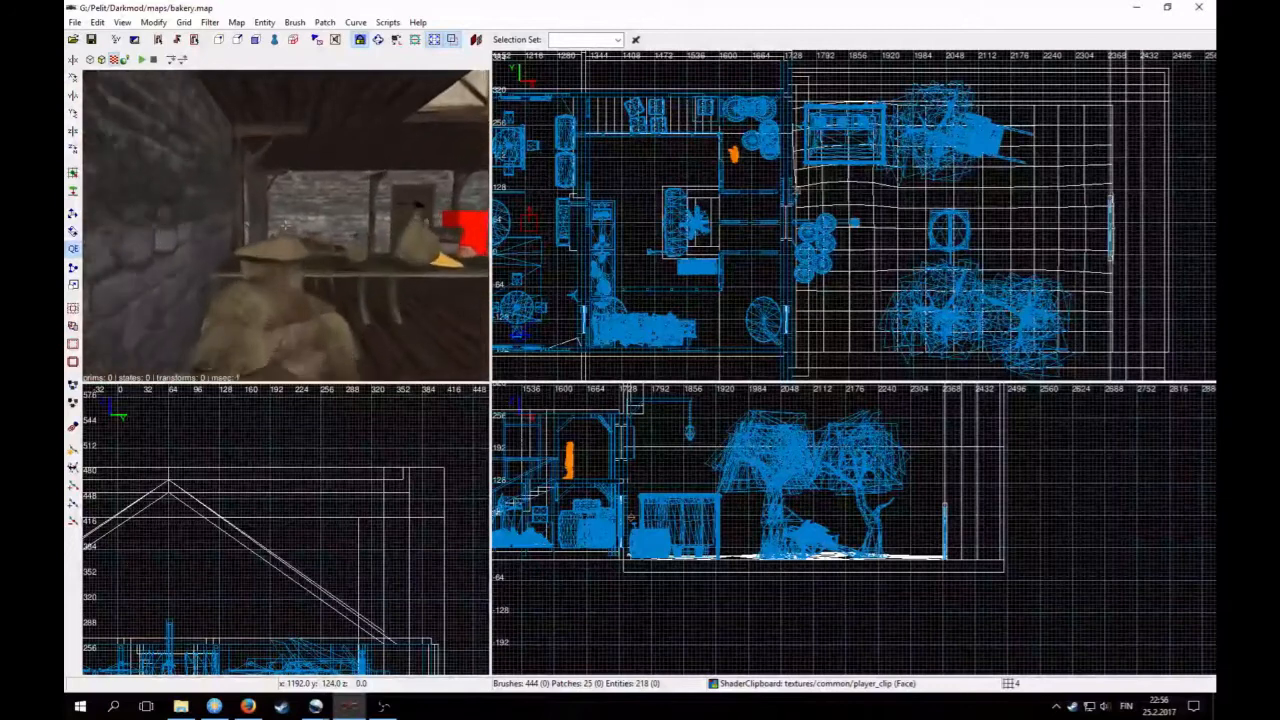
{"action": "key", "text": "Up"}
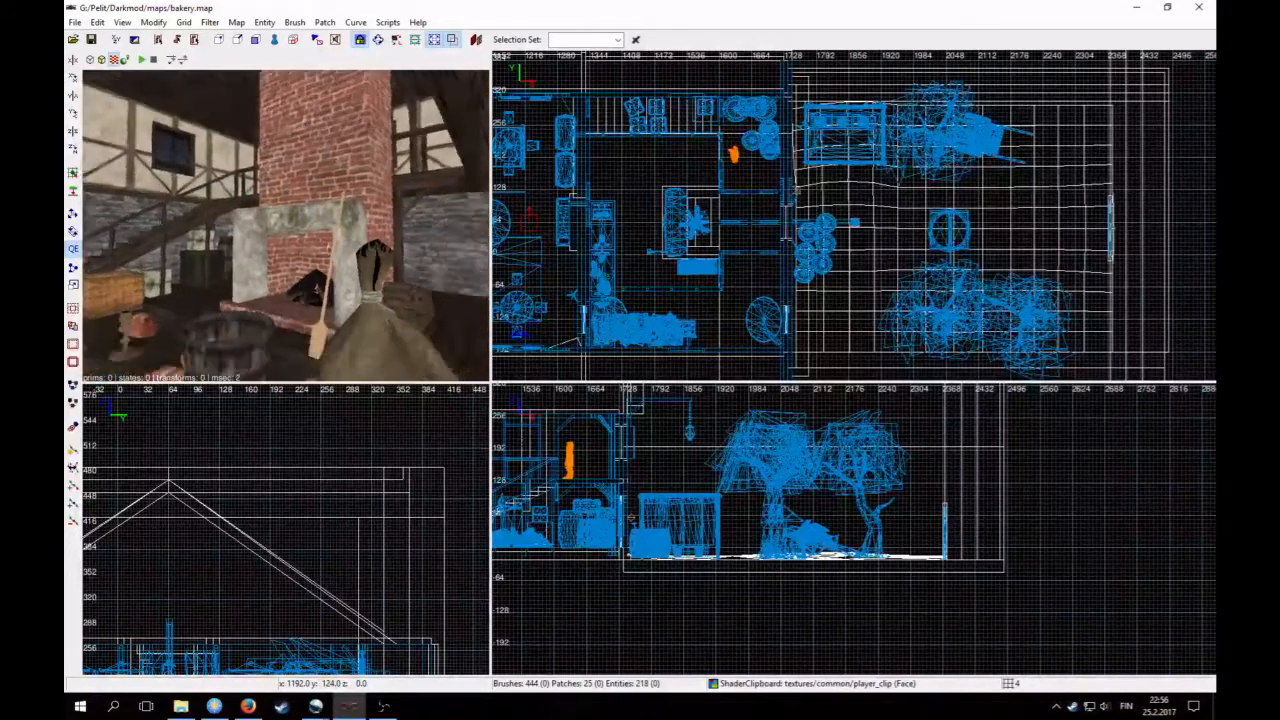
{"action": "key", "text": "Up"}
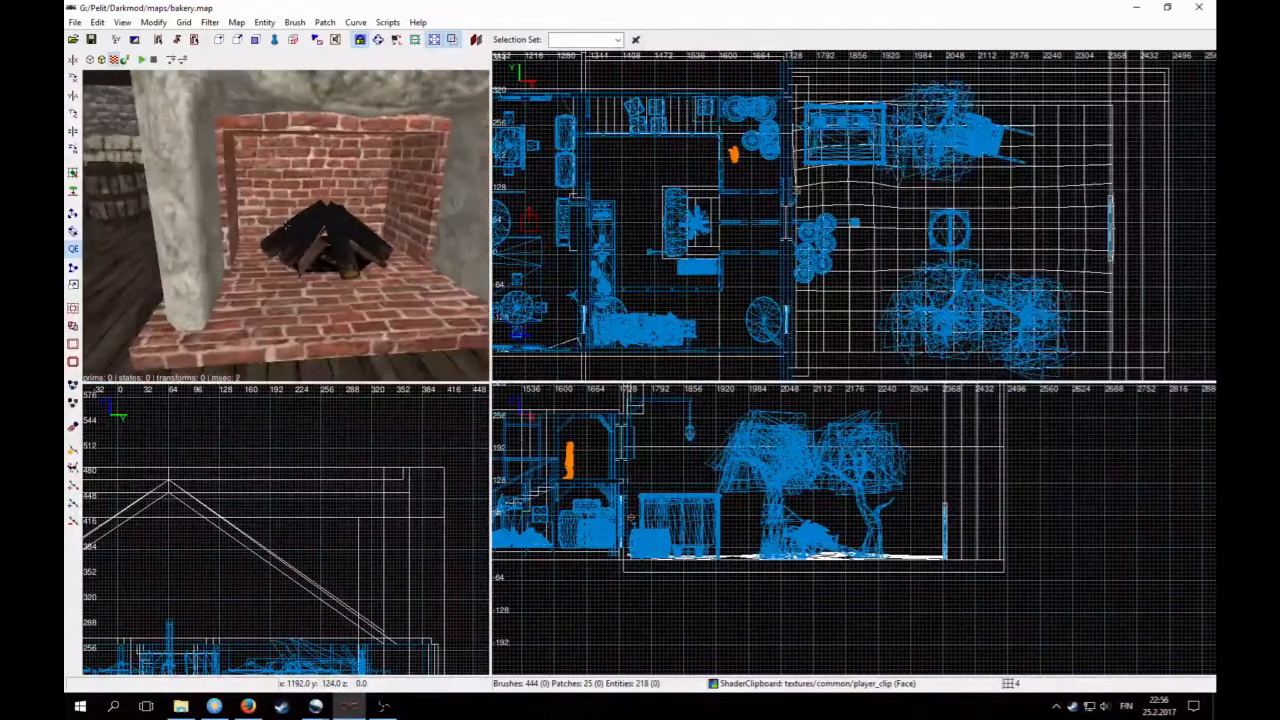
{"action": "key", "text": "Down"}
{"action": "key", "text": "Up"}
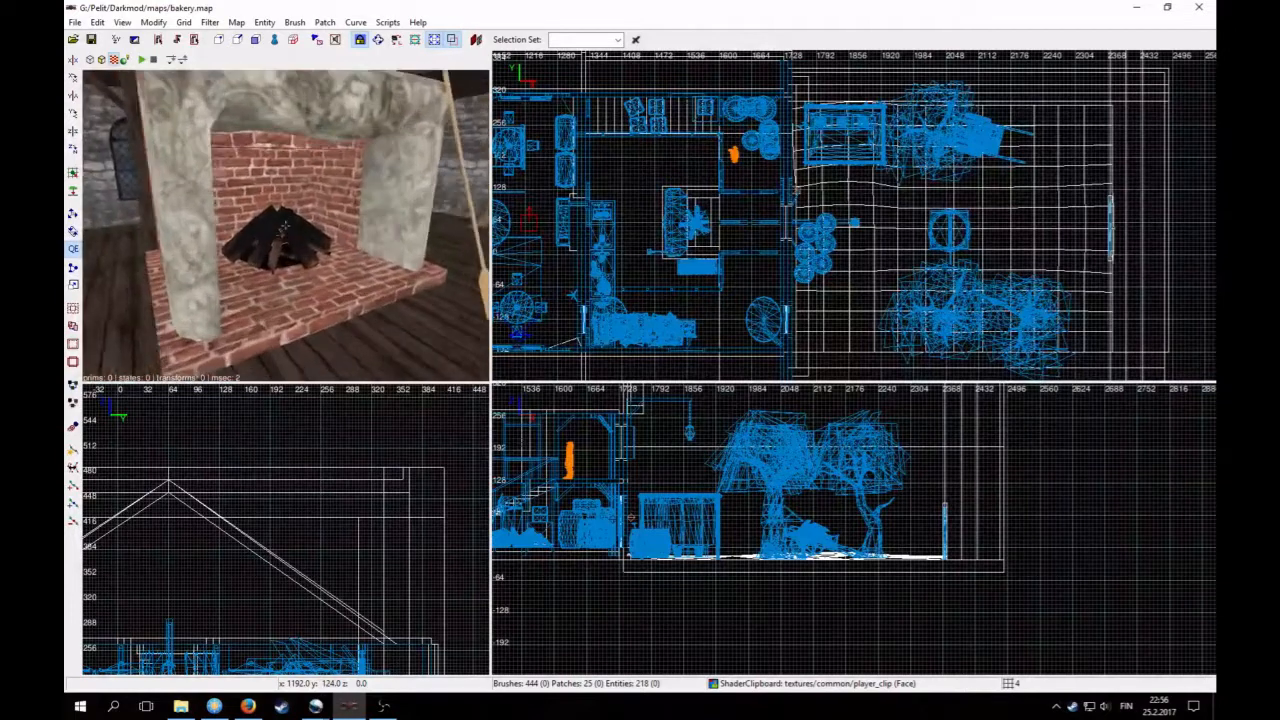
Step: Examine the fireplace surroundings, the yard with its gate, and the bakery's ground-floor rooms in the textured view
{"action": "key", "text": "Up"}
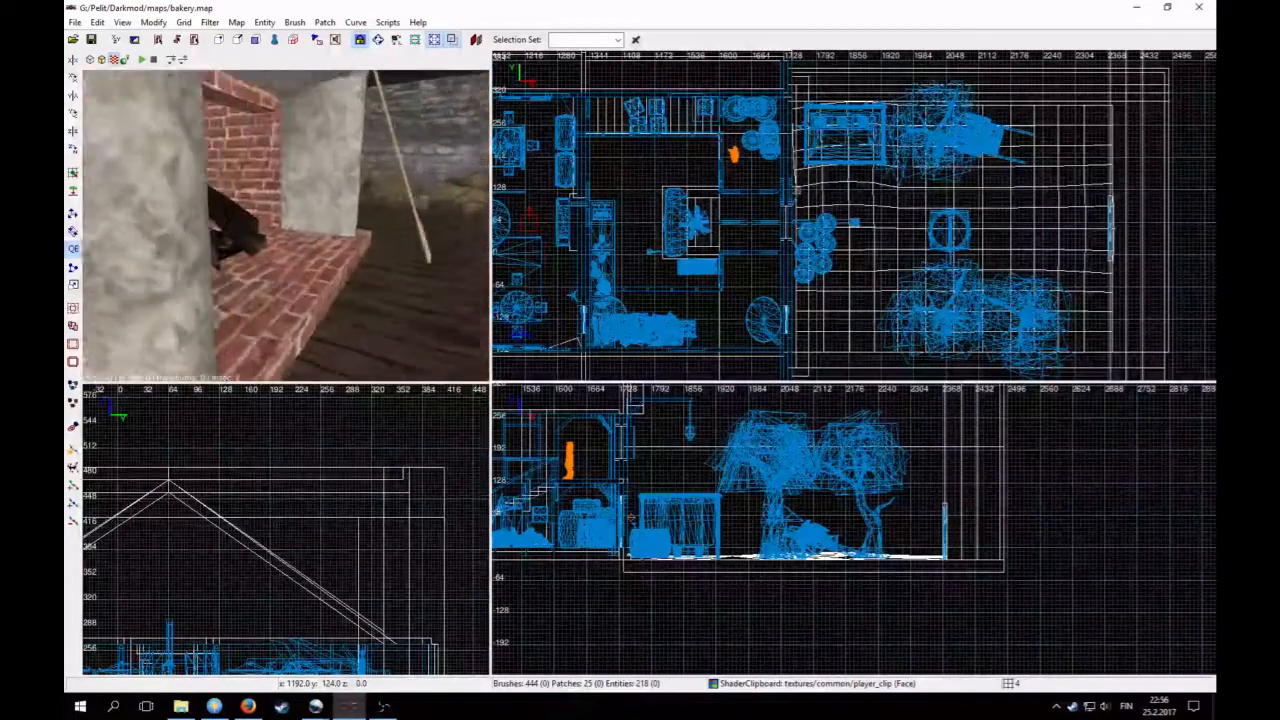
{"action": "key", "text": "Up"}
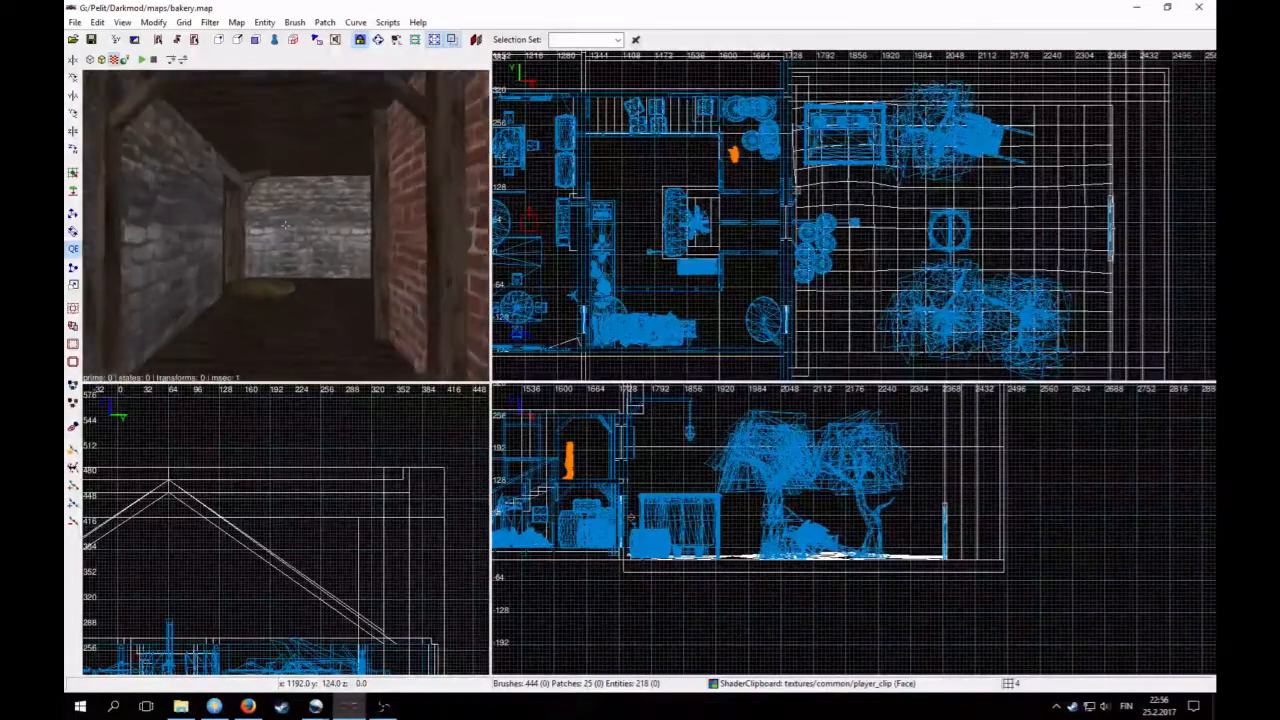
{"action": "key", "text": "Up"}
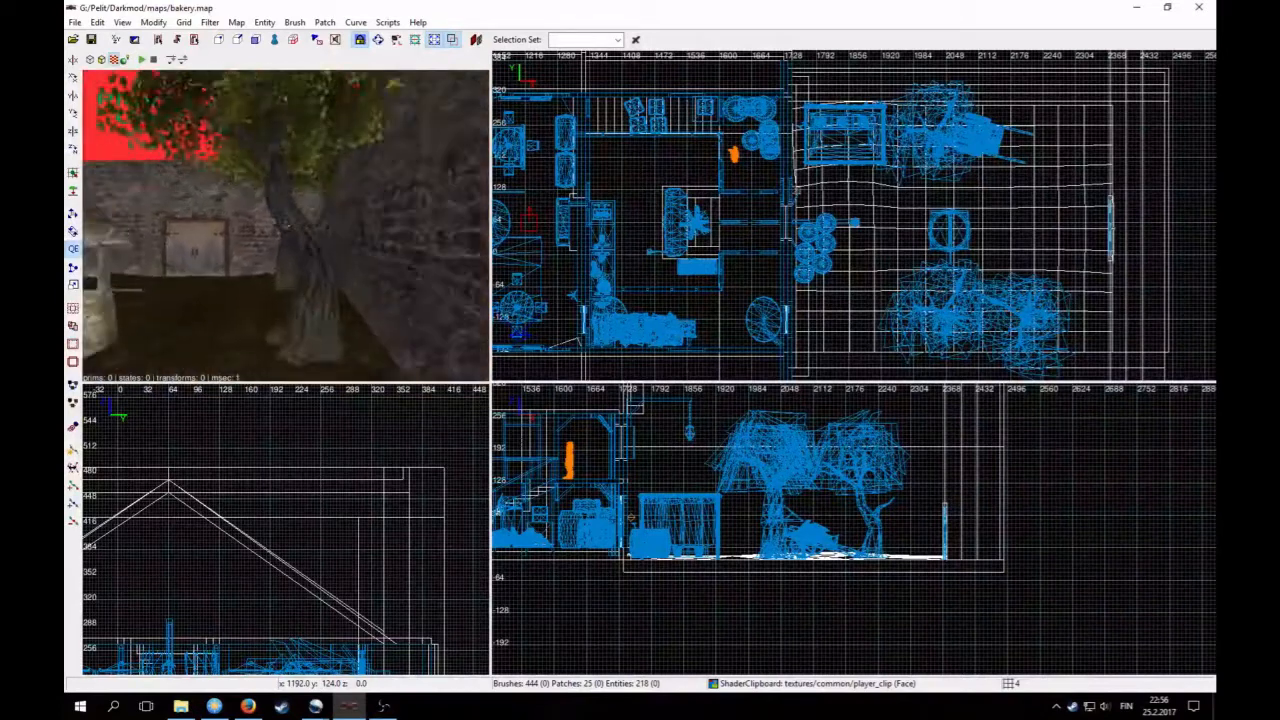
{"action": "key", "text": "Up"}
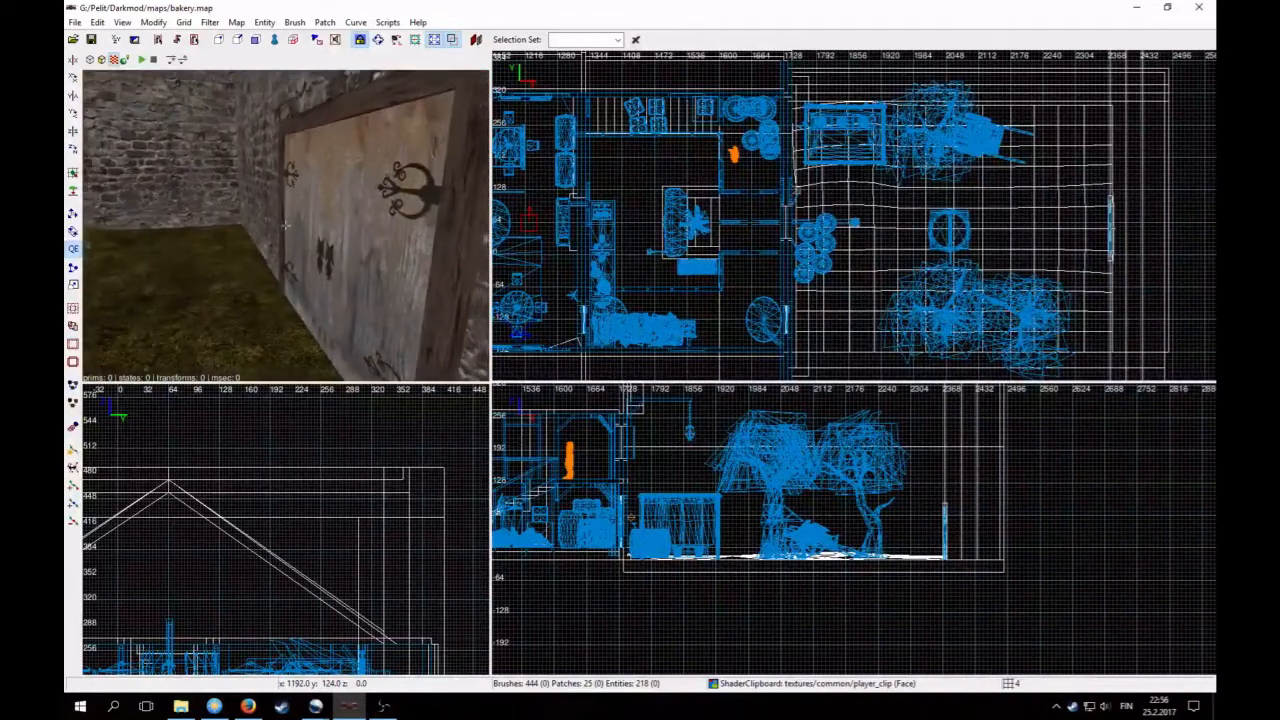
{"action": "key", "text": "Up"}
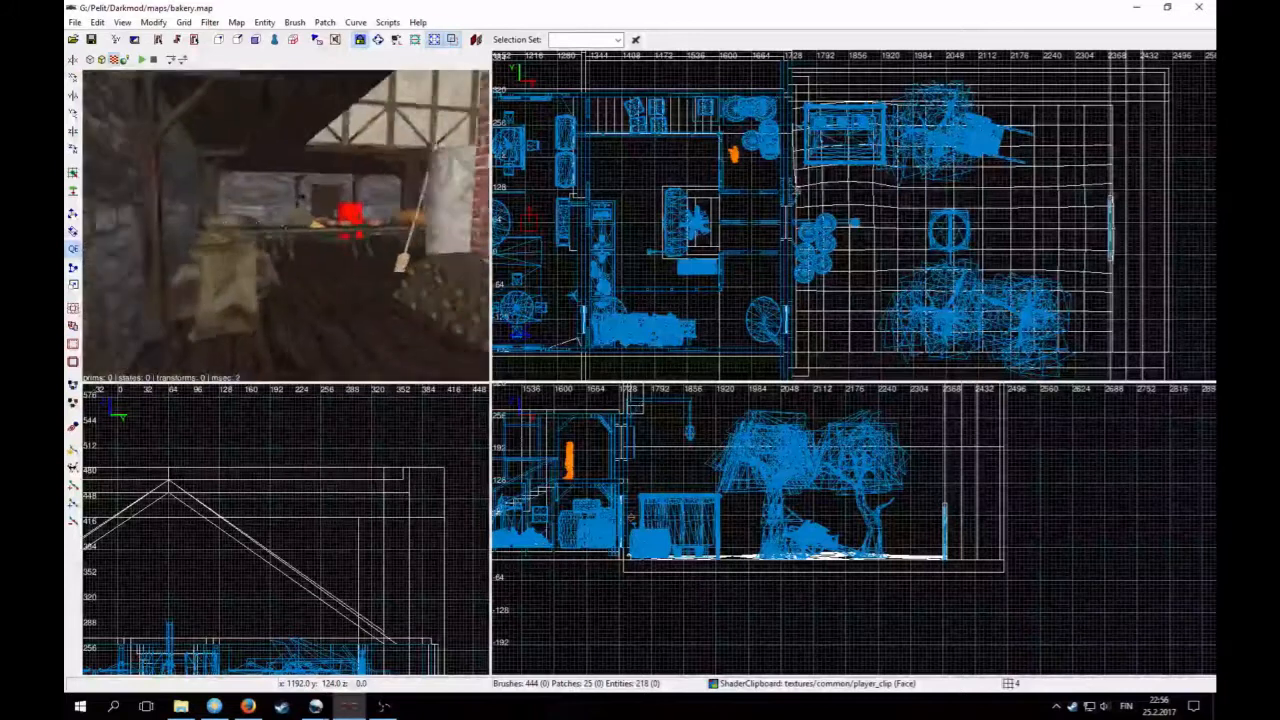
{"action": "key", "text": "Up"}
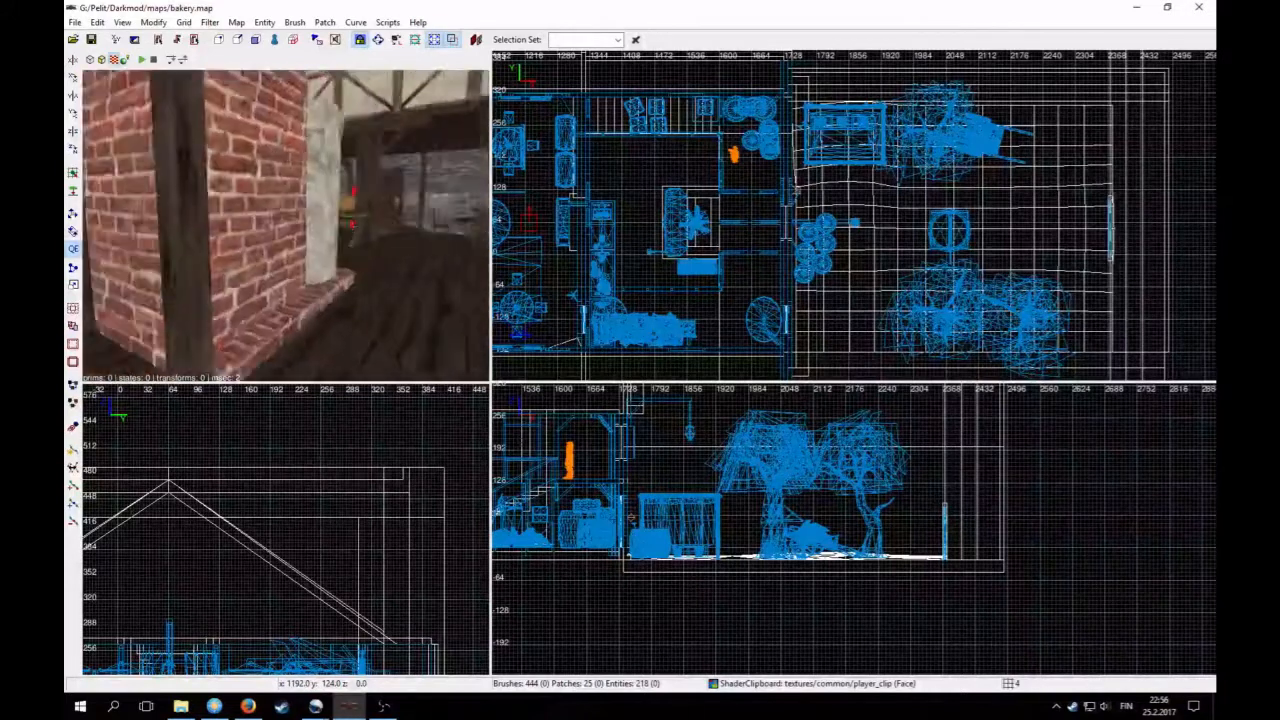
{"action": "key", "text": "Up"}
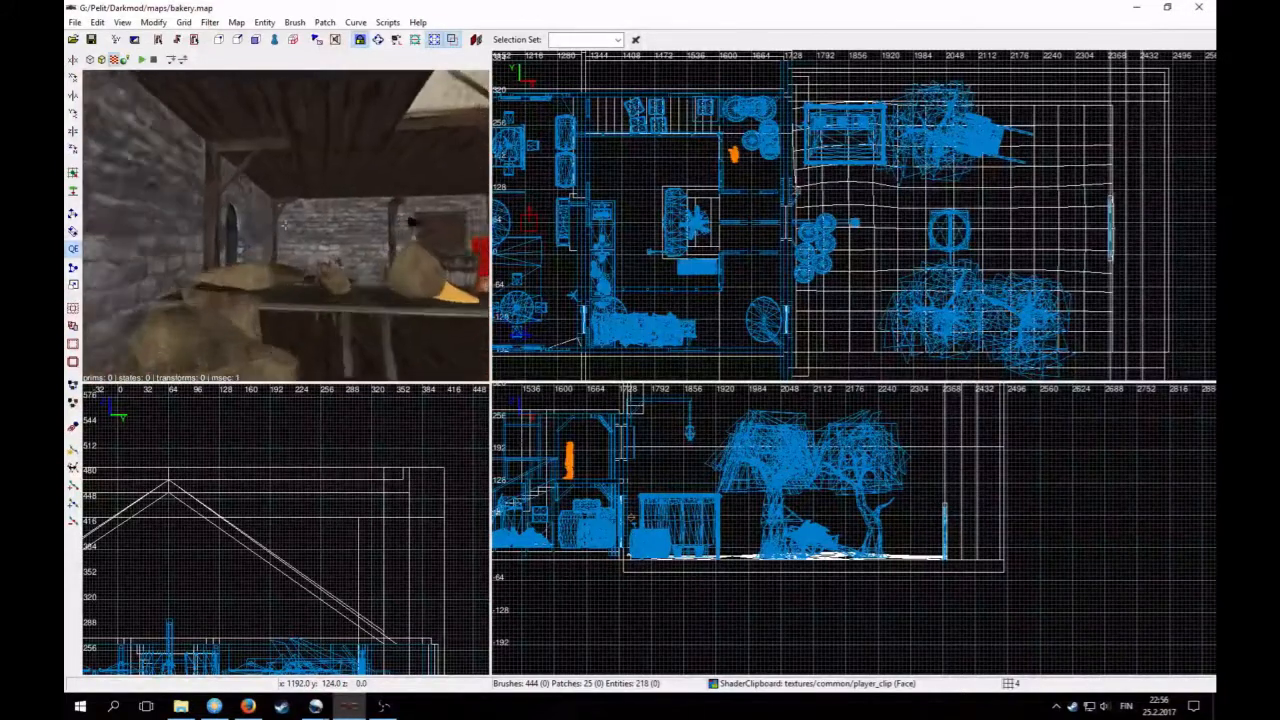
{"action": "key", "text": "Up"}
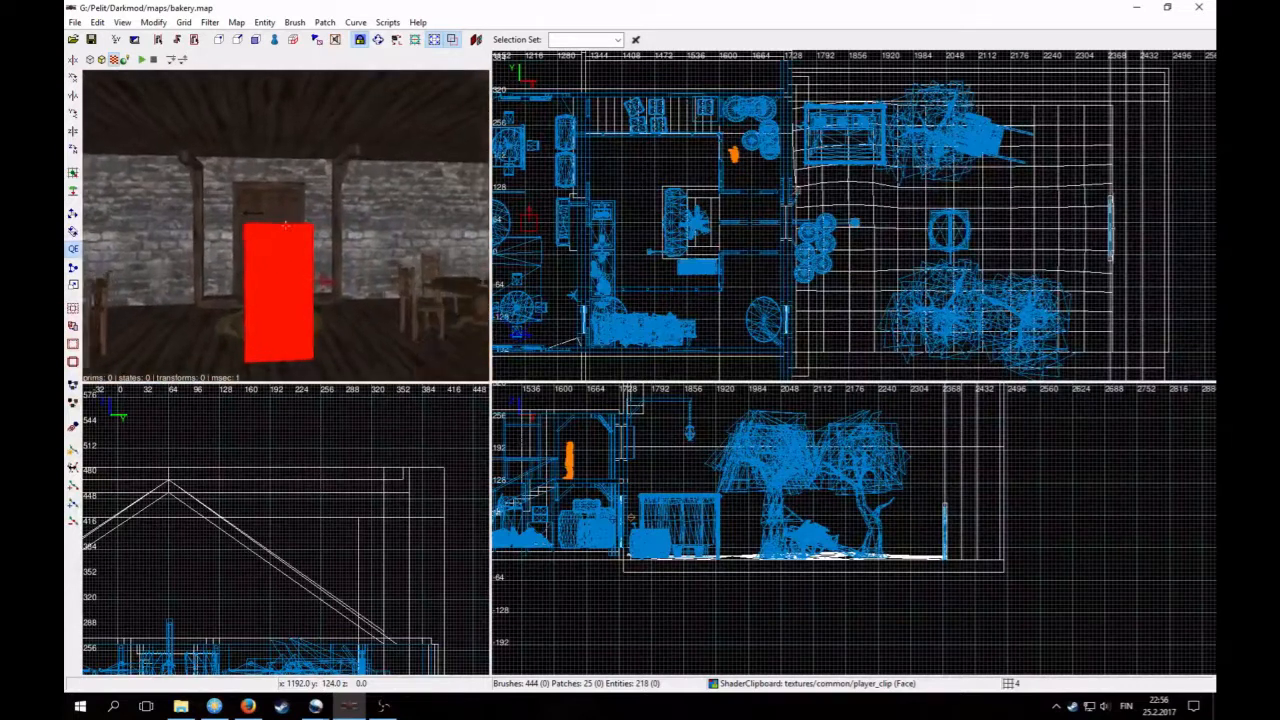
{"action": "key", "text": "Up"}
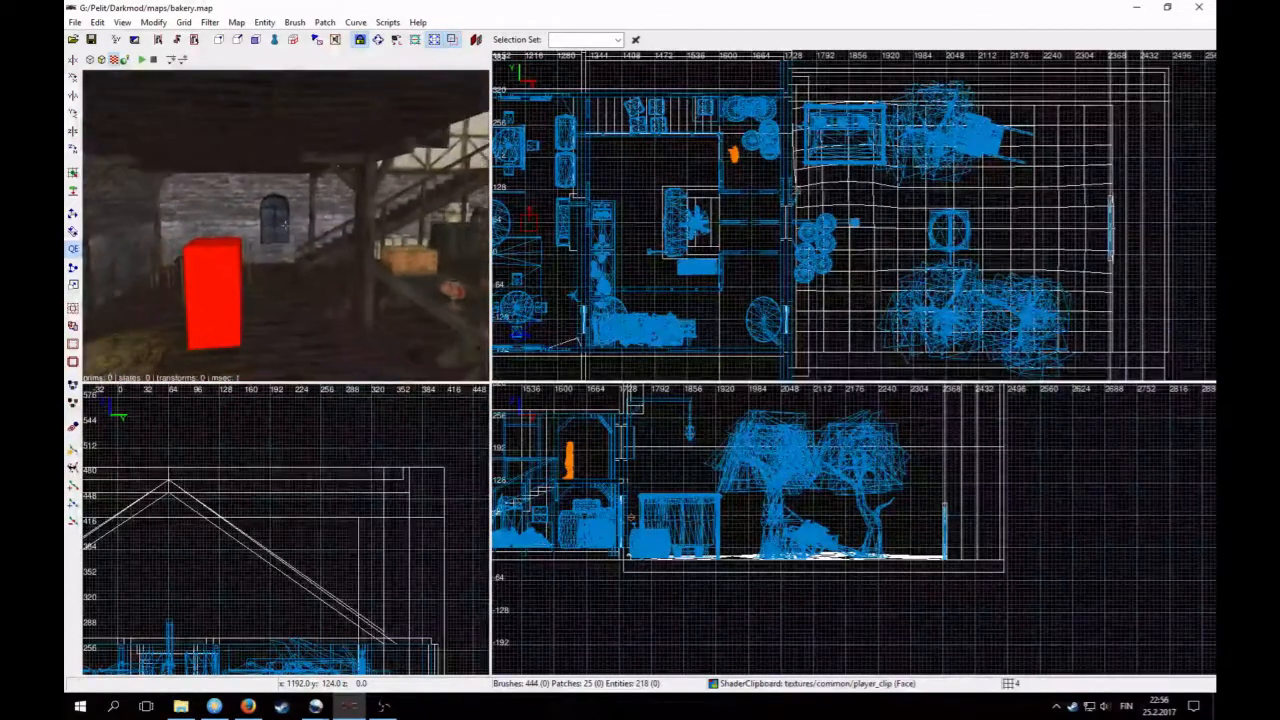
{"action": "key", "text": "Down"}
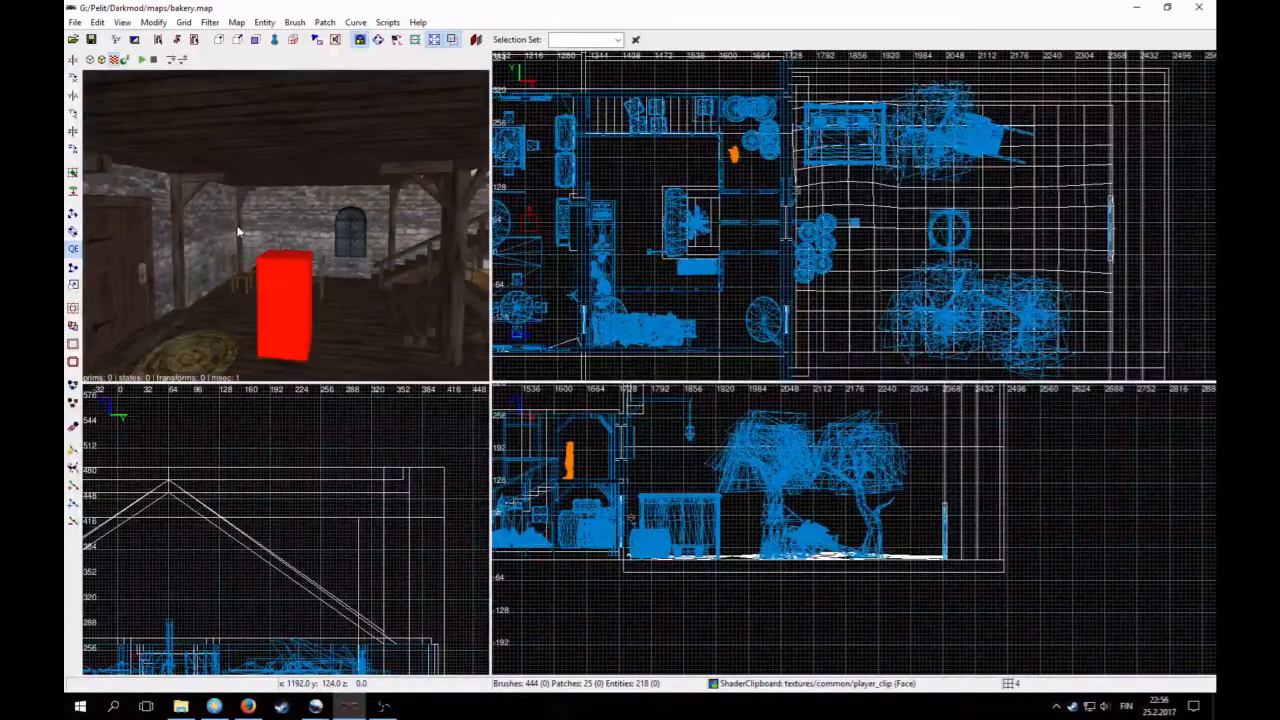
Step: Set the grid size to 8 and select the wooden entrance door to locate it in the plan view, then deselect it
{"action": "key", "text": "bracketright"}
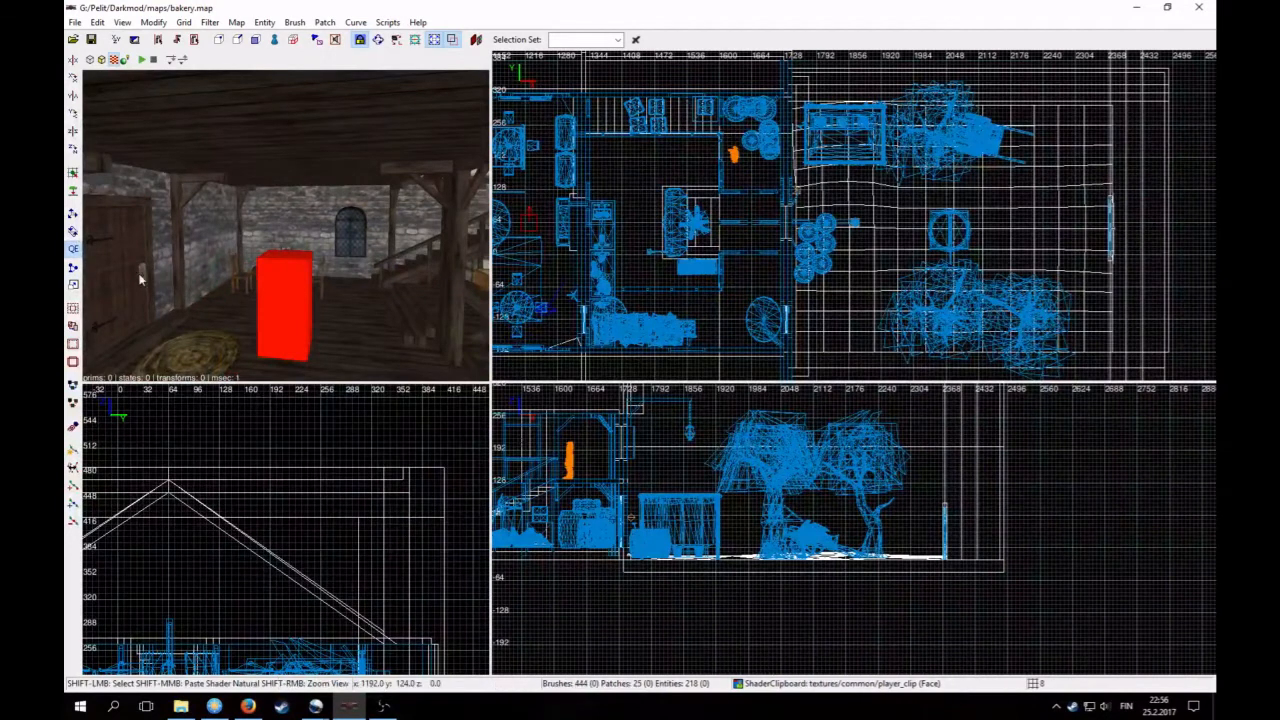
{"action": "left_click", "coordinate": [139, 276], "text": "shift"}
{"action": "scroll", "coordinate": [600, 215], "scroll_direction": "down", "scroll_amount": 1}
{"action": "right_click_drag", "start_coordinate": [595, 213], "coordinate": [736, 203]}
{"action": "scroll", "coordinate": [736, 203], "scroll_direction": "up", "scroll_amount": 3}
{"action": "key", "text": "Escape"}
Step: Insert the model wall_oil_lamp_hanging.lwo from the extinguishable lights into the room near the entrance door
{"action": "right_click", "coordinate": [603, 193]}
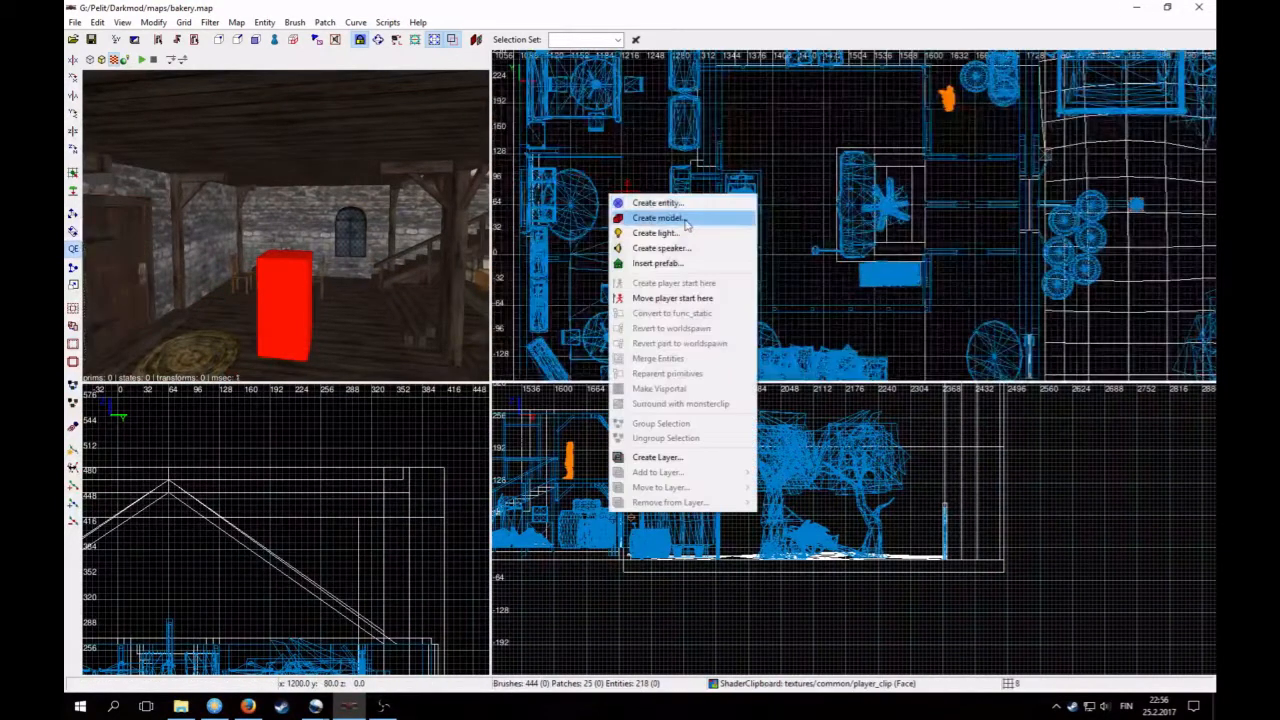
{"action": "left_click", "coordinate": [655, 215]}
{"action": "left_click", "coordinate": [204, 157]}
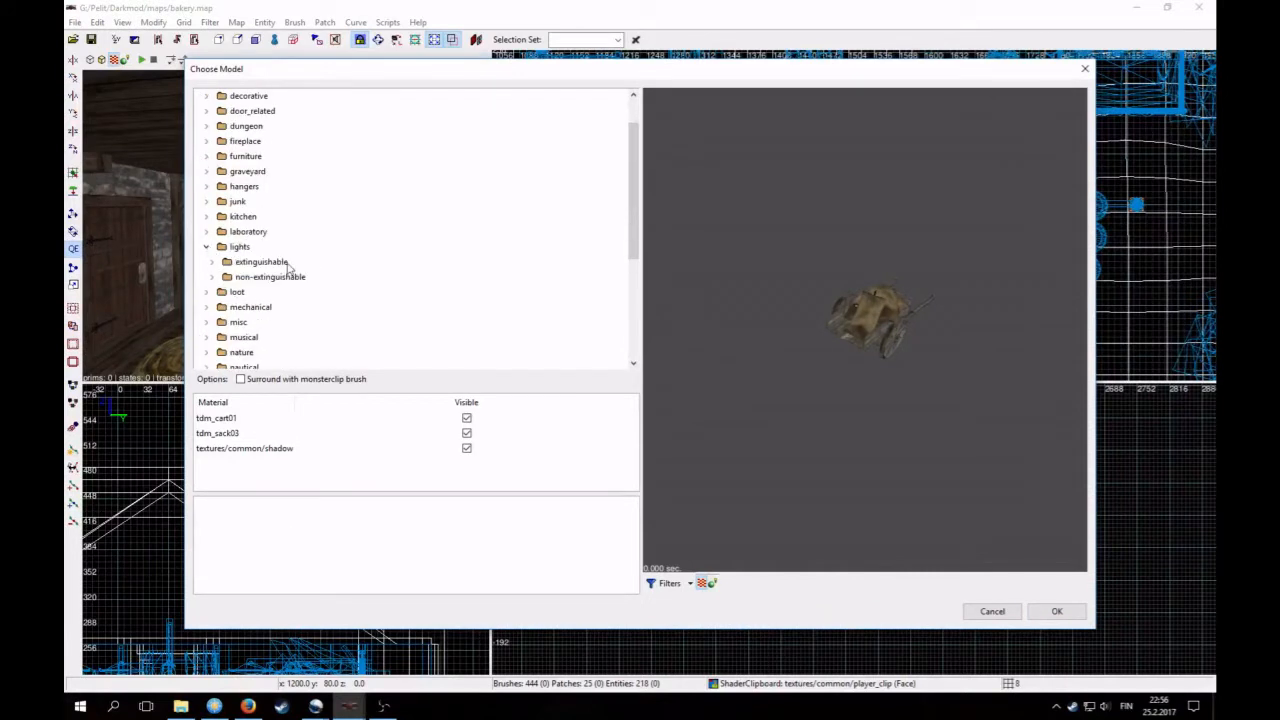
{"action": "left_click", "coordinate": [211, 261]}
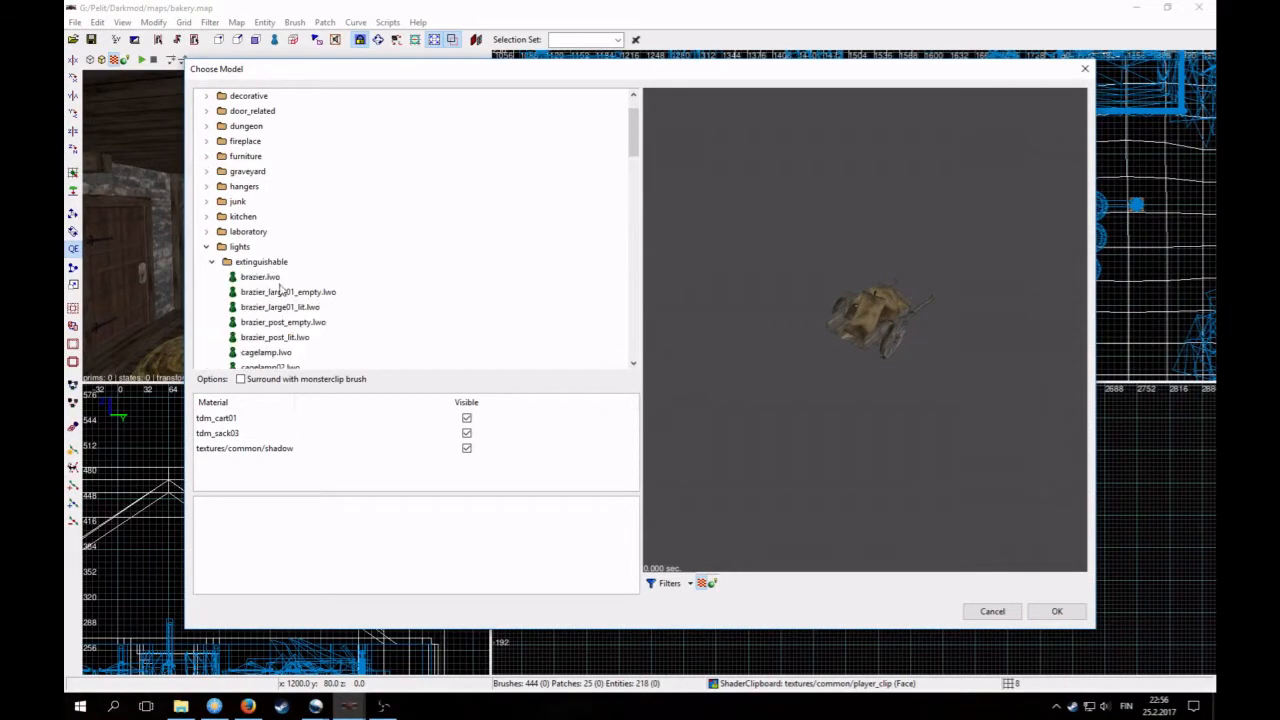
{"action": "left_click", "coordinate": [290, 291]}
{"action": "key", "text": "Down"}
{"action": "key", "text": "Down"}
{"action": "key", "text": "Down"}
{"action": "key", "text": "Down"}
{"action": "key", "text": "Down"}
{"action": "key", "text": "Down"}
{"action": "key", "text": "Down"}
{"action": "key", "text": "Down"}
{"action": "key", "text": "Down"}
{"action": "key", "text": "Down"}
{"action": "key", "text": "Down"}
{"action": "key", "text": "Down"}
{"action": "key", "text": "Down"}
{"action": "key", "text": "Down"}
{"action": "key", "text": "Down"}
{"action": "key", "text": "Down"}
{"action": "key", "text": "Down"}
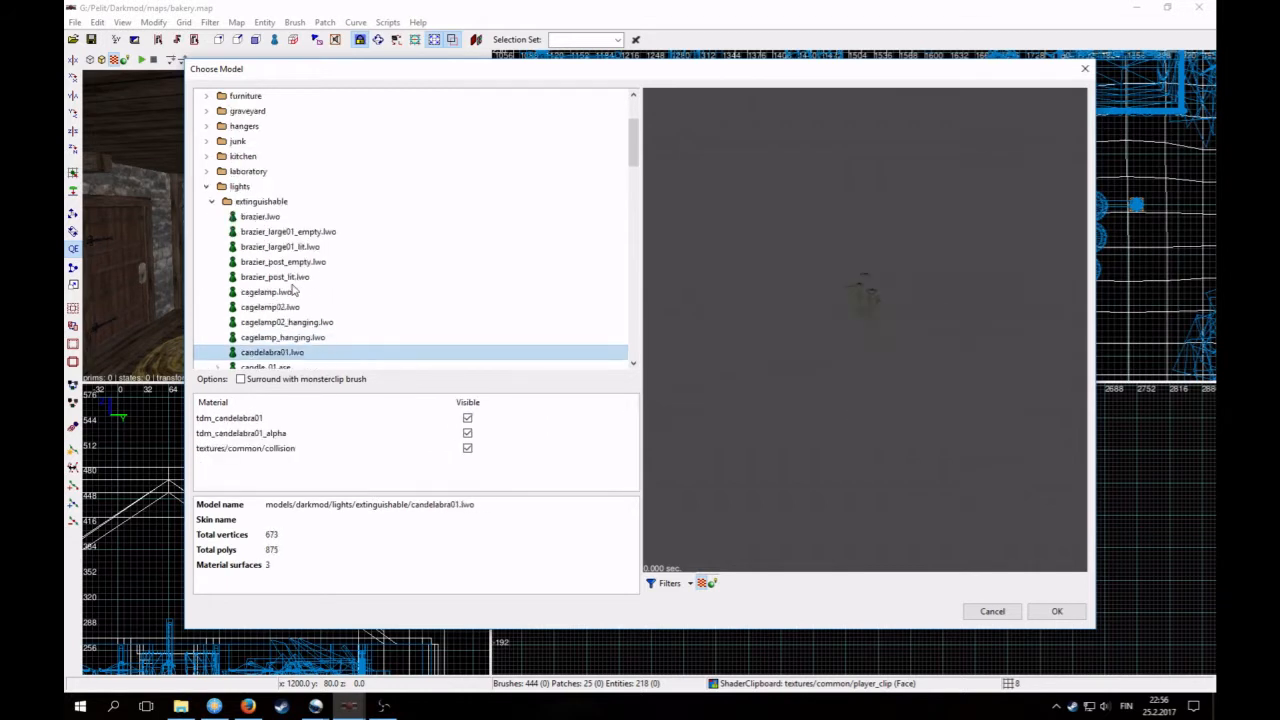
{"action": "key", "text": "Down"}
{"action": "key", "text": "Down"}
{"action": "key", "text": "Down"}
{"action": "key", "text": "Down"}
{"action": "key", "text": "Down"}
{"action": "key", "text": "Down"}
{"action": "key", "text": "Down"}
{"action": "key", "text": "Down"}
{"action": "key", "text": "Down"}
{"action": "key", "text": "Down"}
{"action": "key", "text": "Down"}
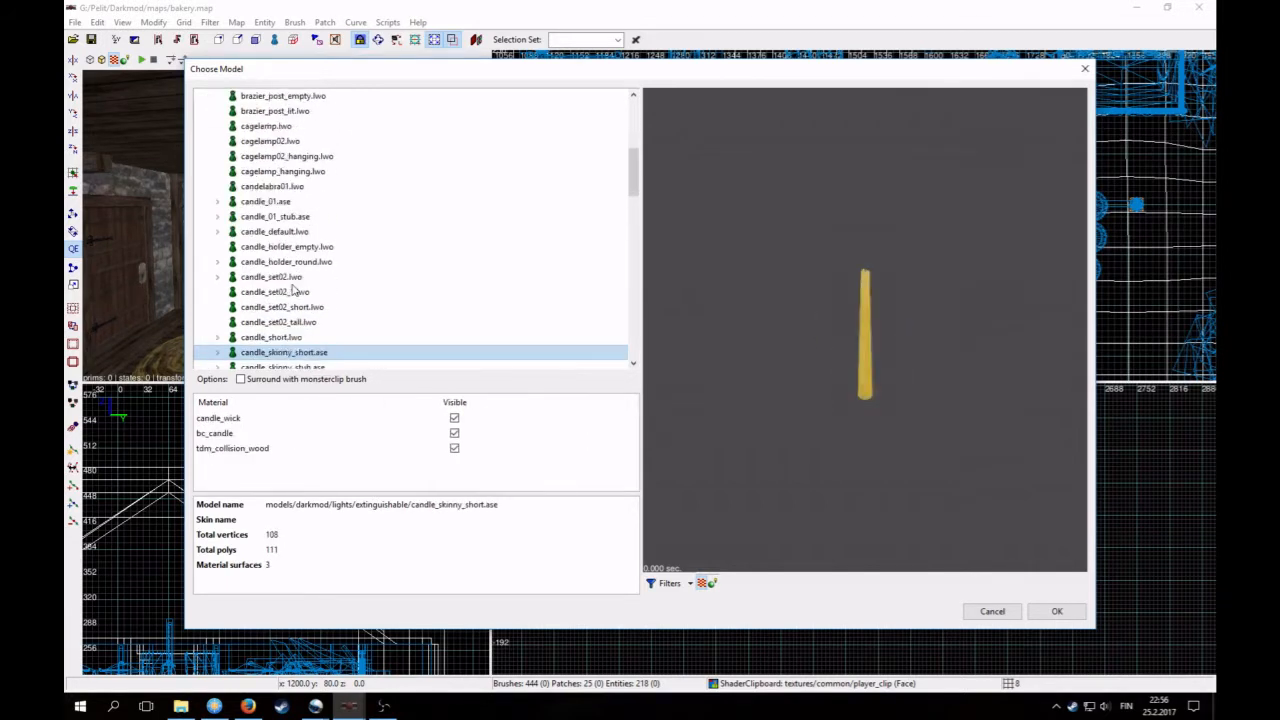
{"action": "key", "text": "Down"}
{"action": "key", "text": "Down"}
{"action": "key", "text": "Down"}
{"action": "key", "text": "Down"}
{"action": "key", "text": "Down"}
{"action": "key", "text": "Down"}
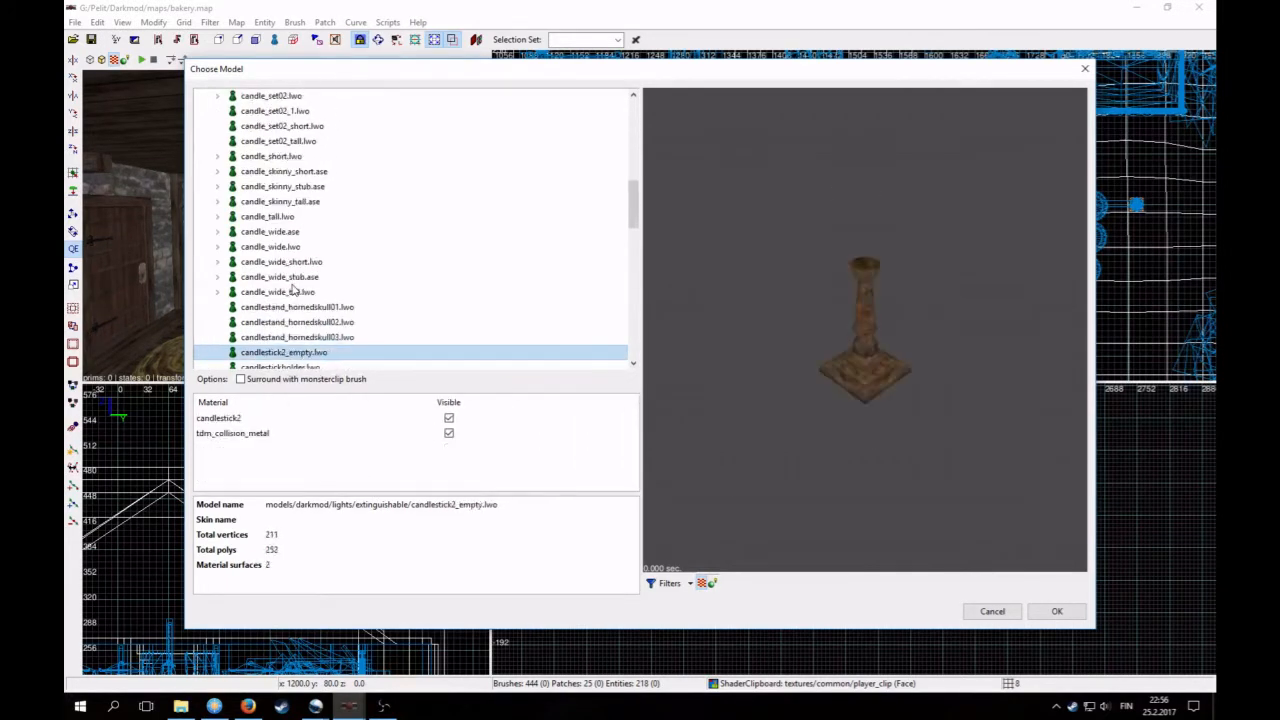
{"action": "key", "text": "Down"}
{"action": "key", "text": "Down"}
{"action": "key", "text": "Down"}
{"action": "key", "text": "Down"}
{"action": "key", "text": "Down"}
{"action": "key", "text": "Down"}
{"action": "key", "text": "Down"}
{"action": "key", "text": "Down"}
{"action": "key", "text": "Down"}
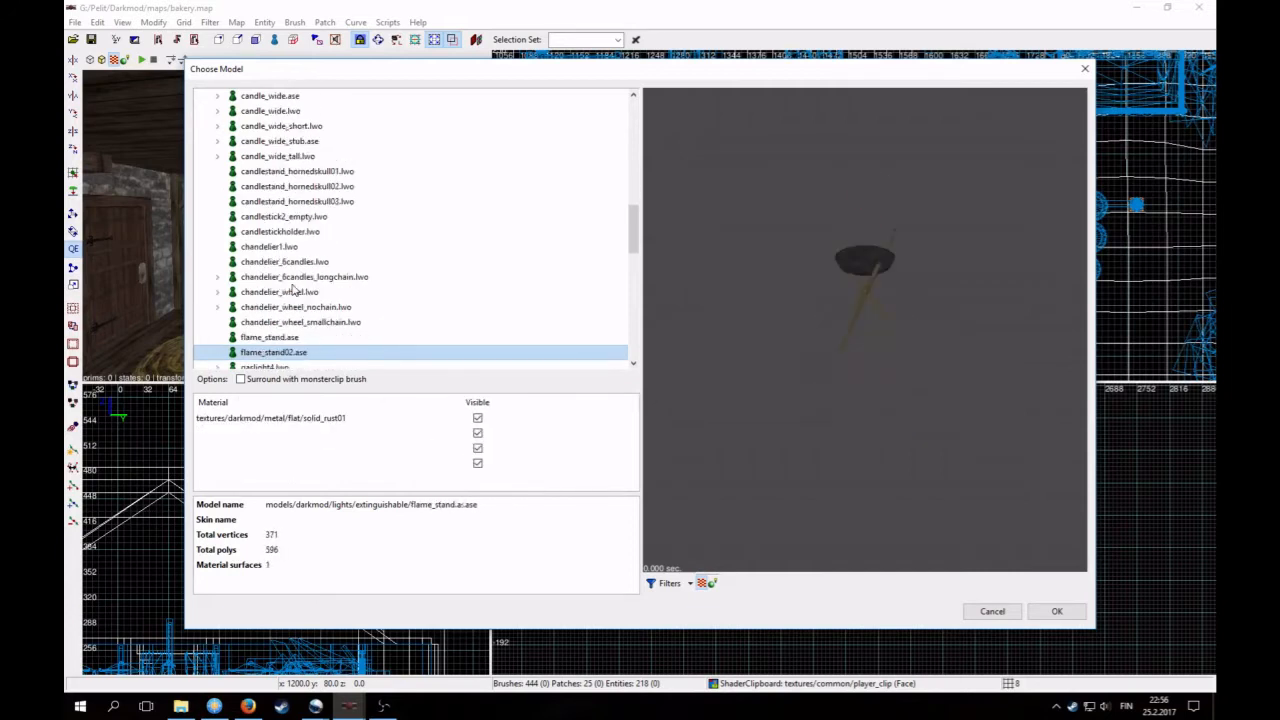
{"action": "key", "text": "Down"}
{"action": "key", "text": "Down"}
{"action": "key", "text": "Down"}
{"action": "key", "text": "Down"}
{"action": "key", "text": "Down"}
{"action": "key", "text": "Down"}
{"action": "key", "text": "Down"}
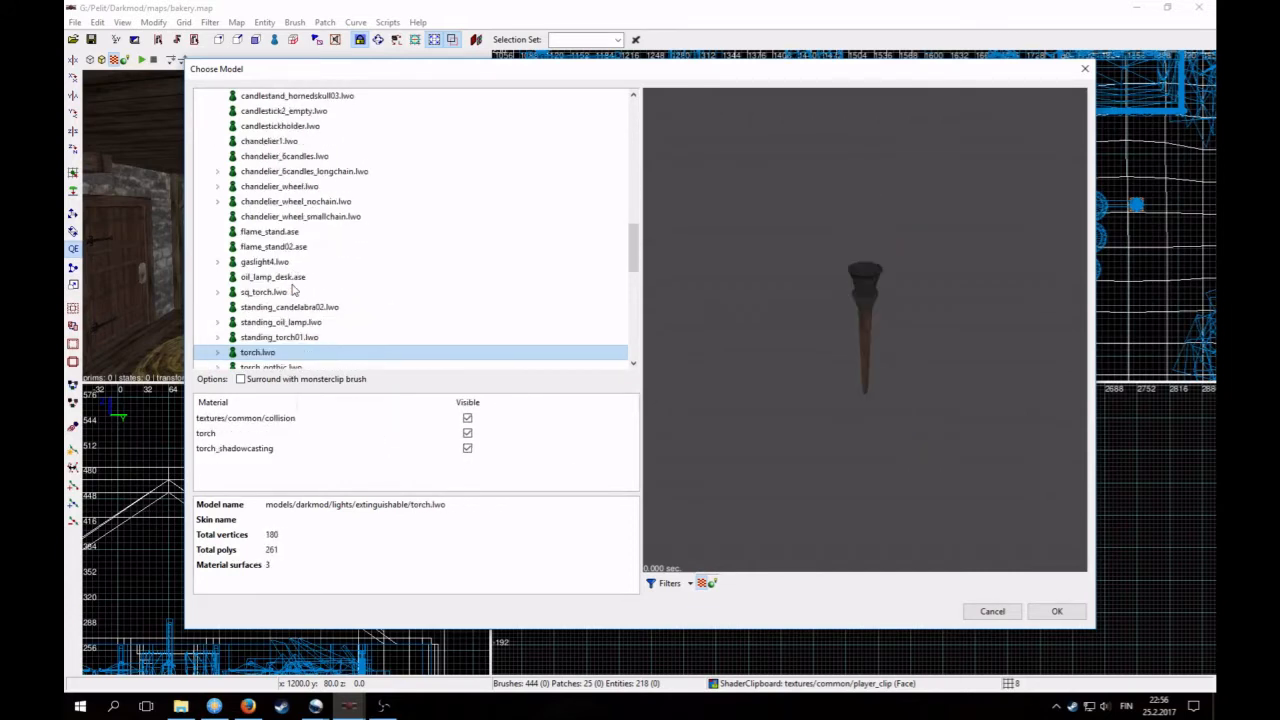
{"action": "key", "text": "Down"}
{"action": "key", "text": "Down"}
{"action": "key", "text": "Down"}
{"action": "key", "text": "Down"}
{"action": "key", "text": "Down"}
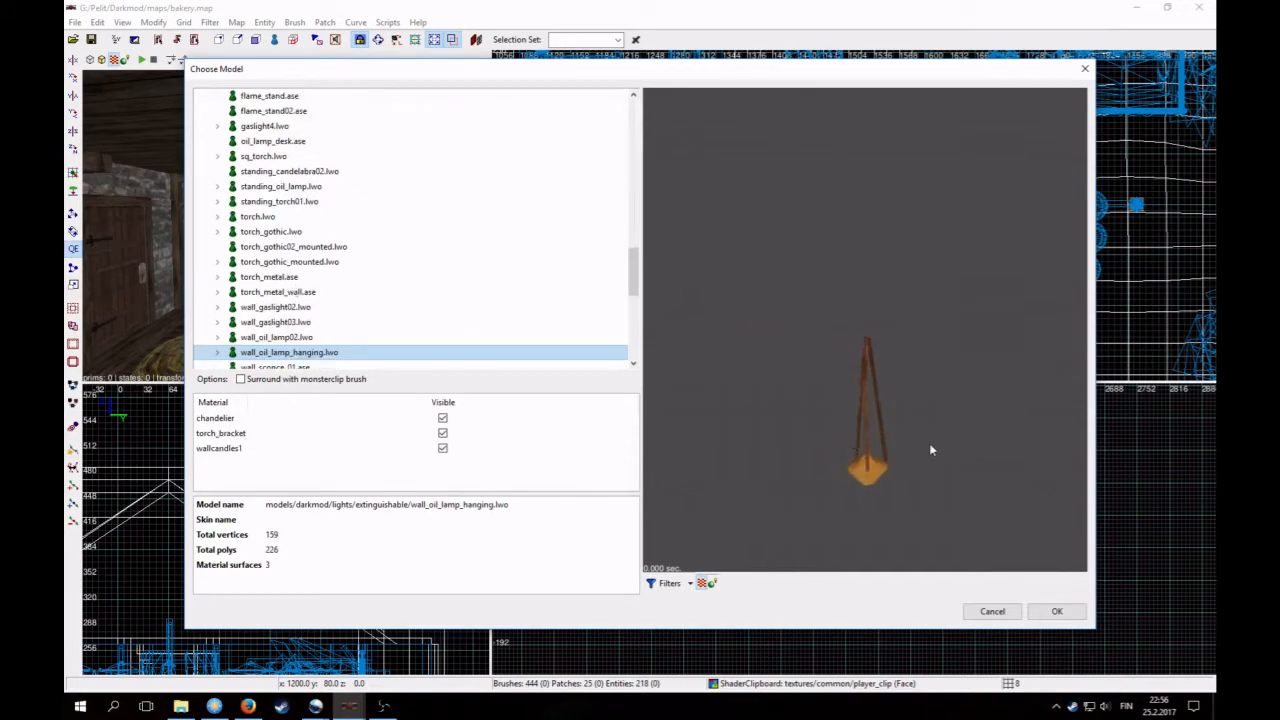
{"action": "left_click", "coordinate": [1057, 612]}
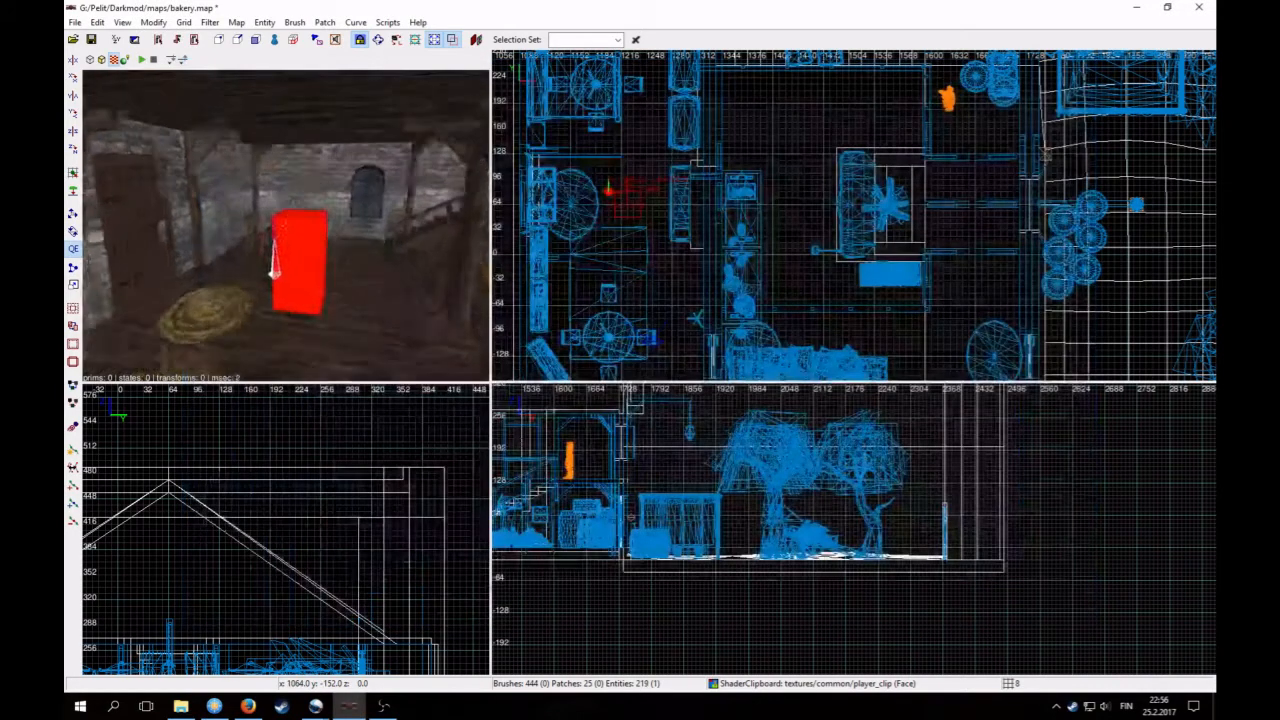
{"action": "right_click", "coordinate": [263, 152]}
{"action": "key", "text": "Up"}
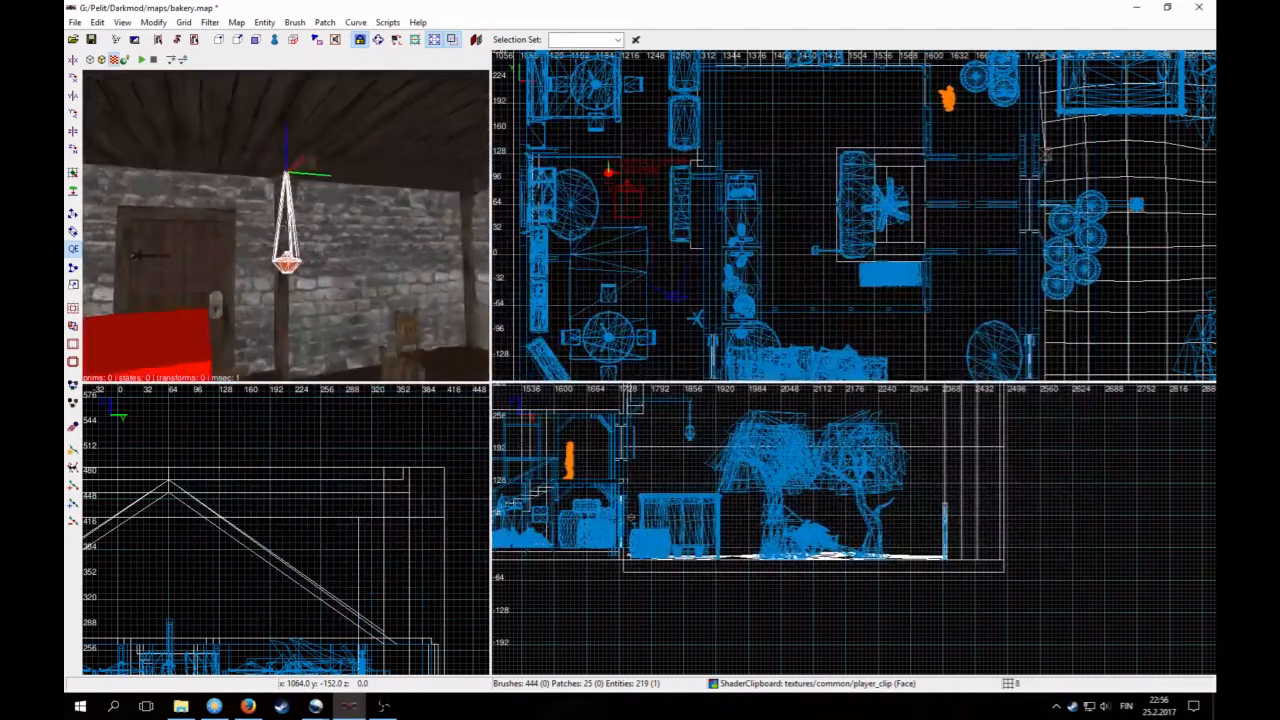
{"action": "key", "text": "Up"}
{"action": "right_click", "coordinate": [270, 150]}
{"action": "key", "text": "Escape"}
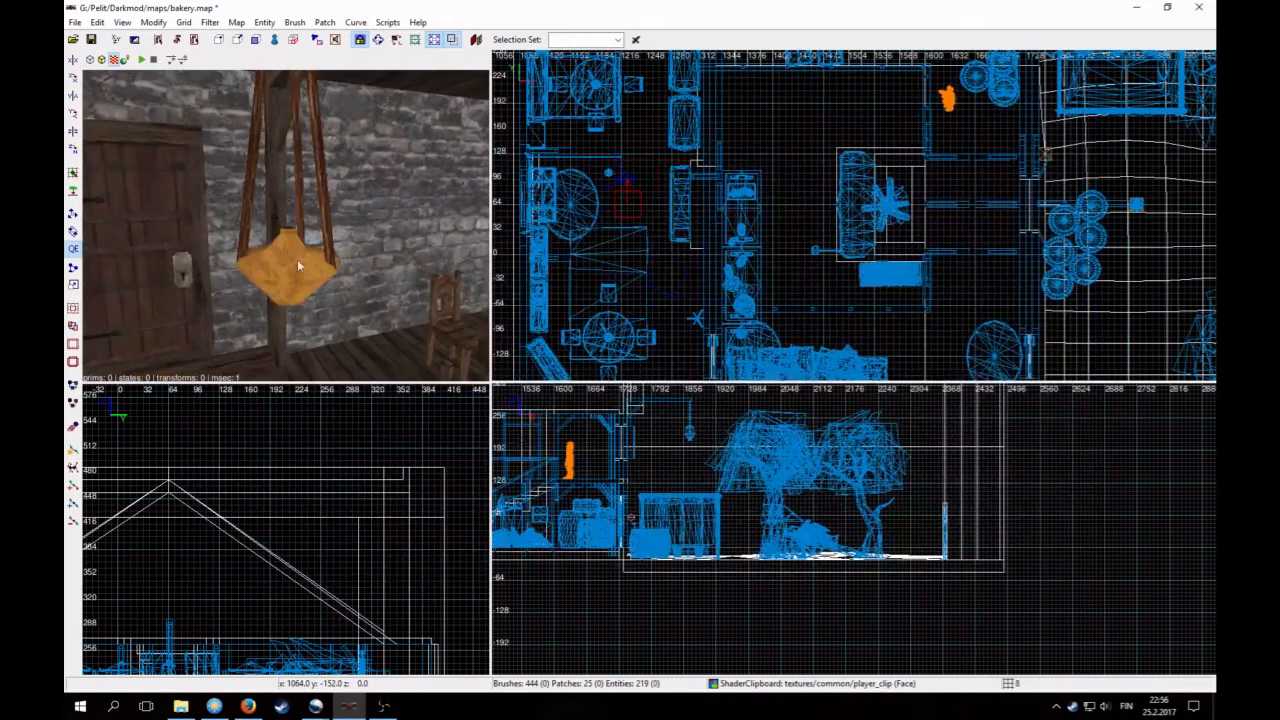
Step: Add the property noshadows with value 1 to the hanging oil lamp
{"action": "left_click", "coordinate": [298, 262], "text": "shift"}
{"action": "key", "text": "n"}
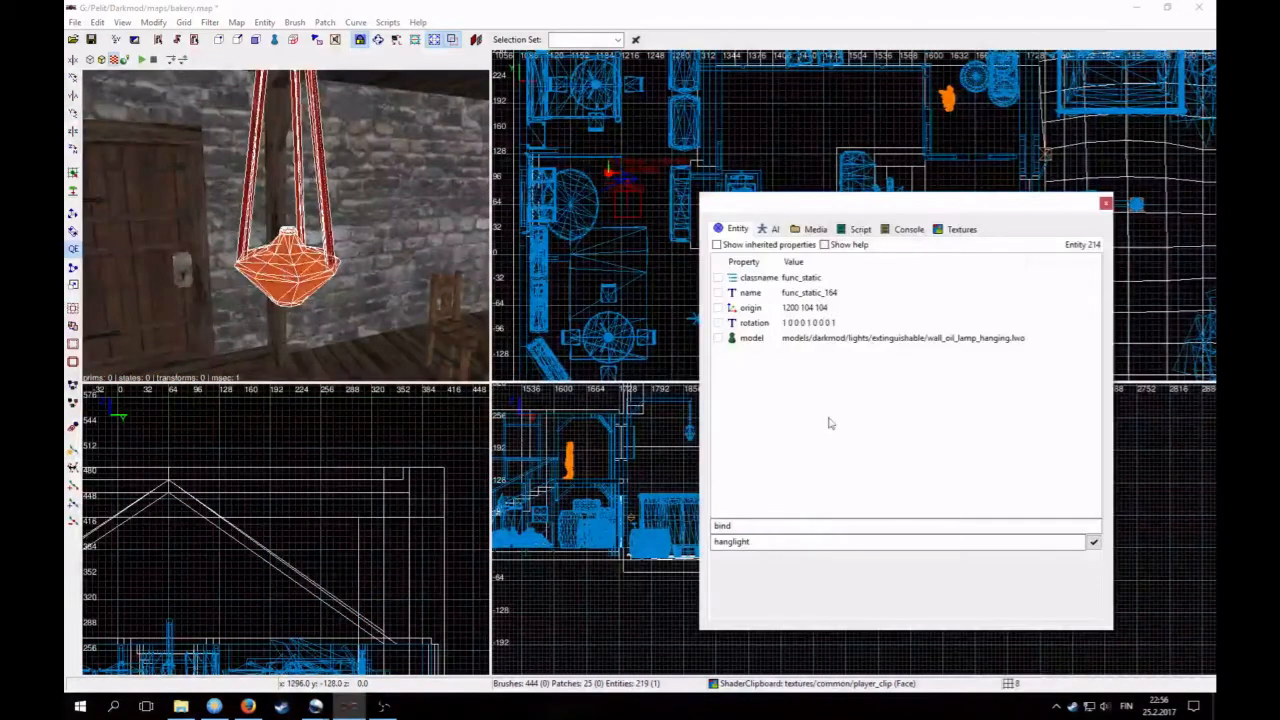
{"action": "left_click_drag", "start_coordinate": [774, 526], "coordinate": [655, 512]}
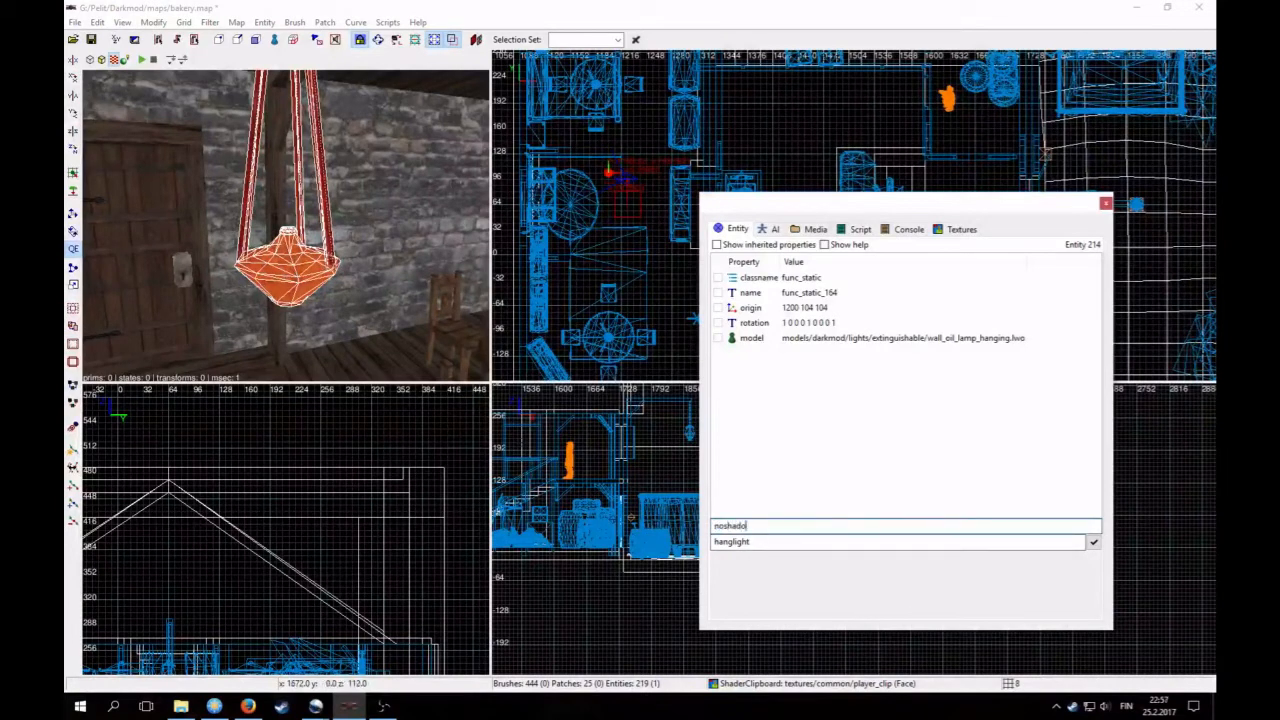
{"action": "type", "text": "noshadows"}
{"action": "key", "text": "Tab"}
{"action": "type", "text": "1"}
{"action": "left_click", "coordinate": [1093, 541]}
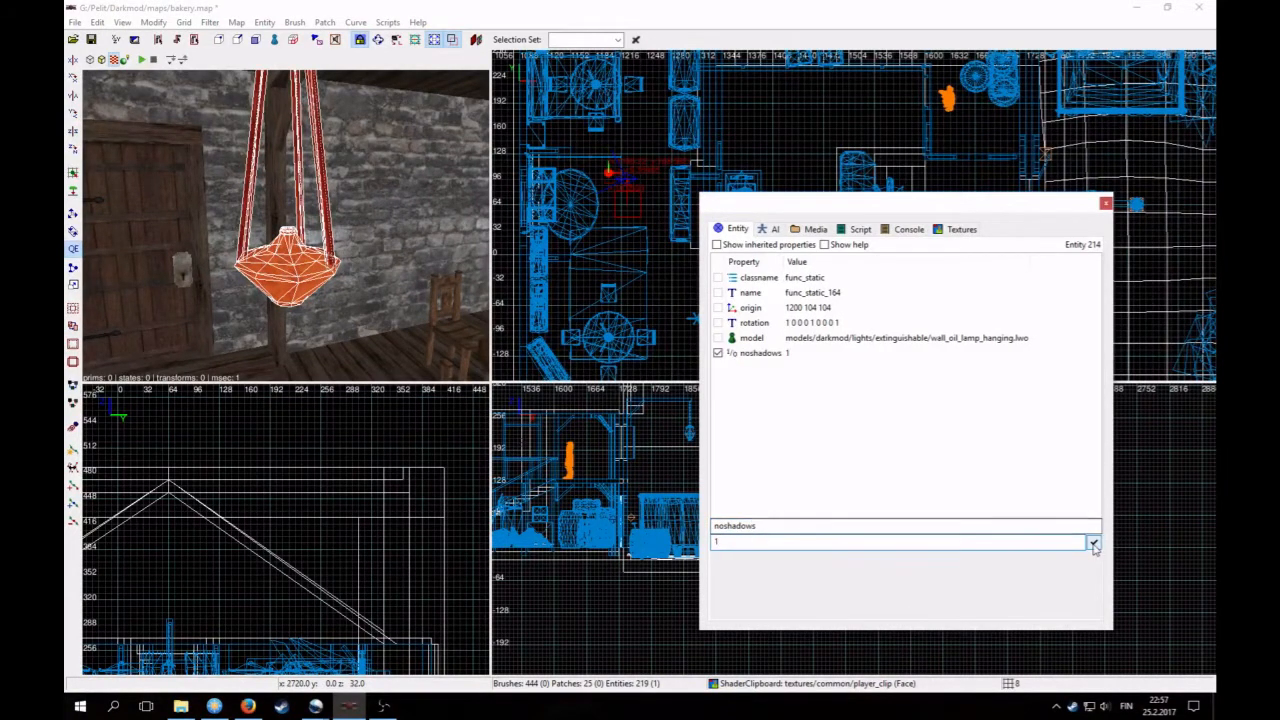
{"action": "left_click", "coordinate": [1104, 203]}
{"action": "key", "text": "Escape"}
Step: Rename the hanging oil lamp entity as oil_lamp1 and deselect it
{"action": "scroll", "coordinate": [560, 190], "scroll_direction": "up", "scroll_amount": 4}
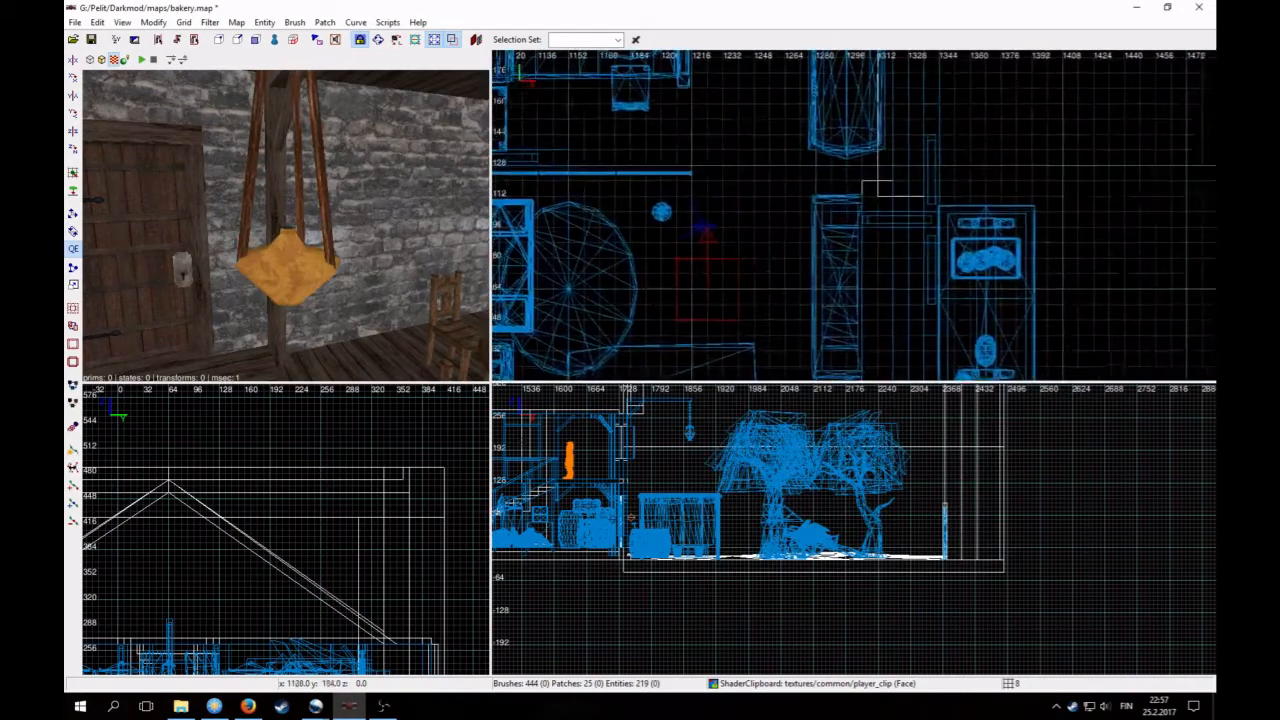
{"action": "left_click", "coordinate": [285, 266], "text": "shift"}
{"action": "key", "text": "n"}
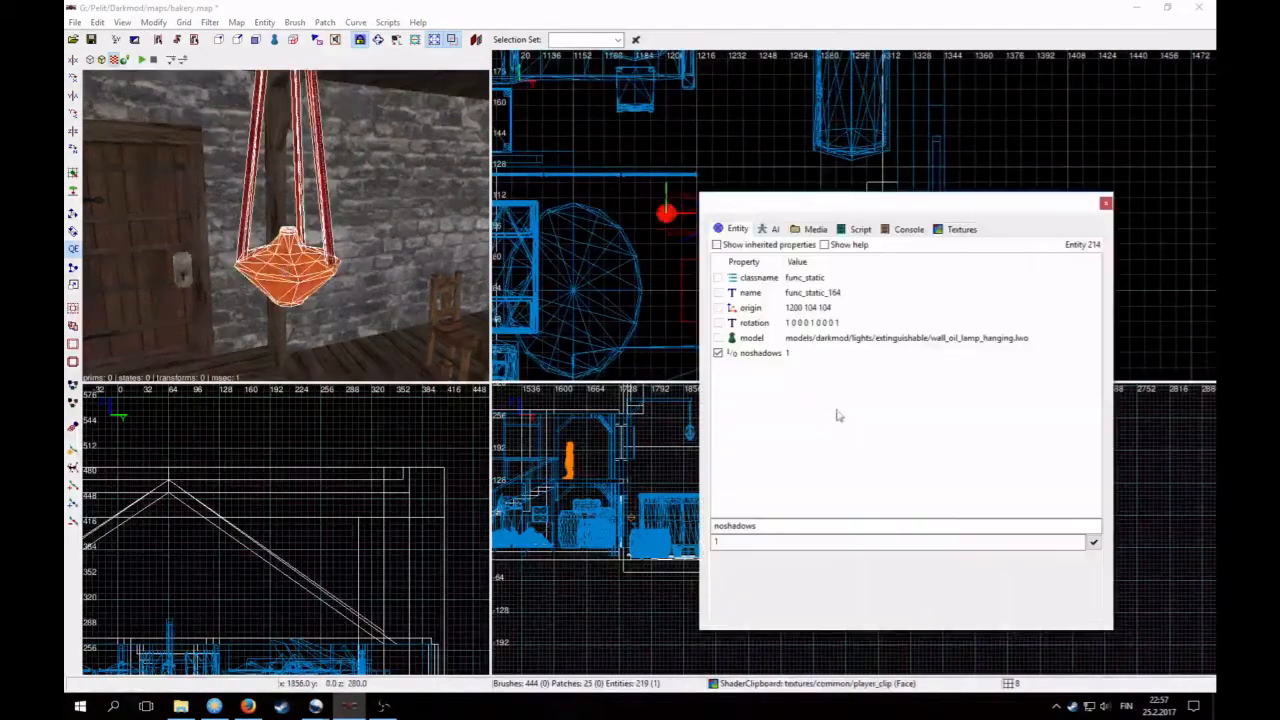
{"action": "left_click", "coordinate": [802, 293]}
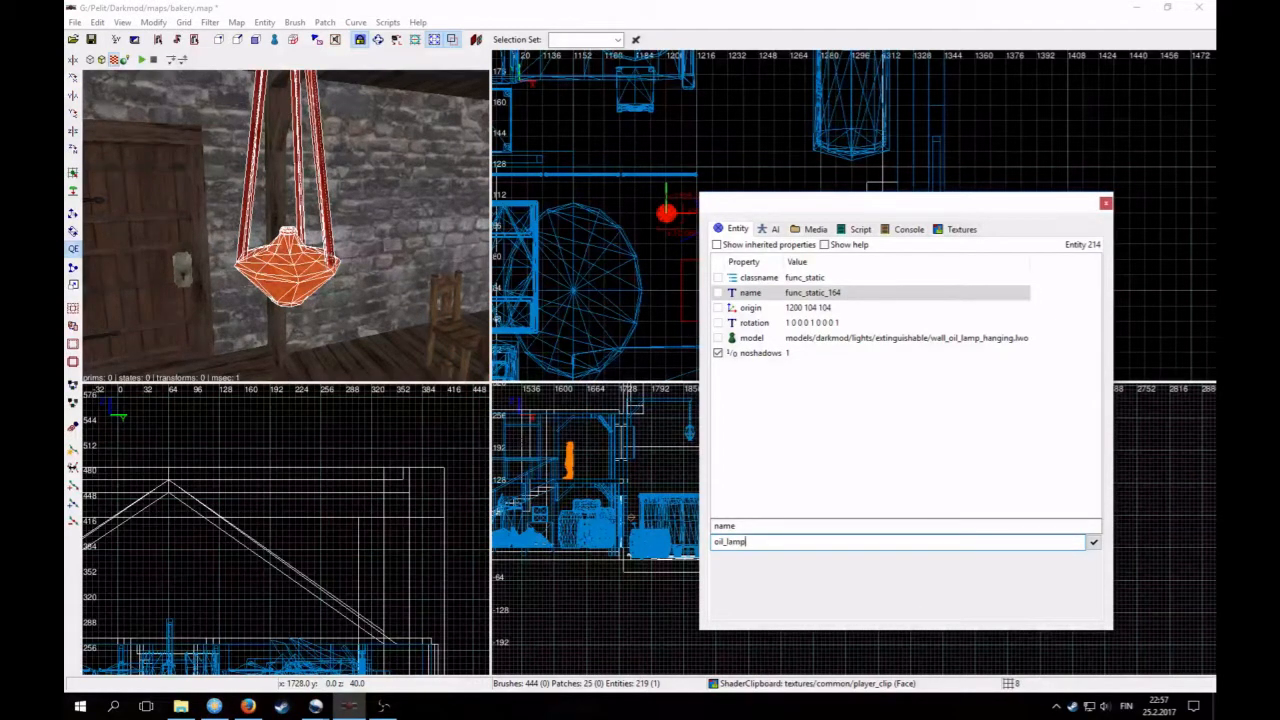
{"action": "key", "text": "Escape"}
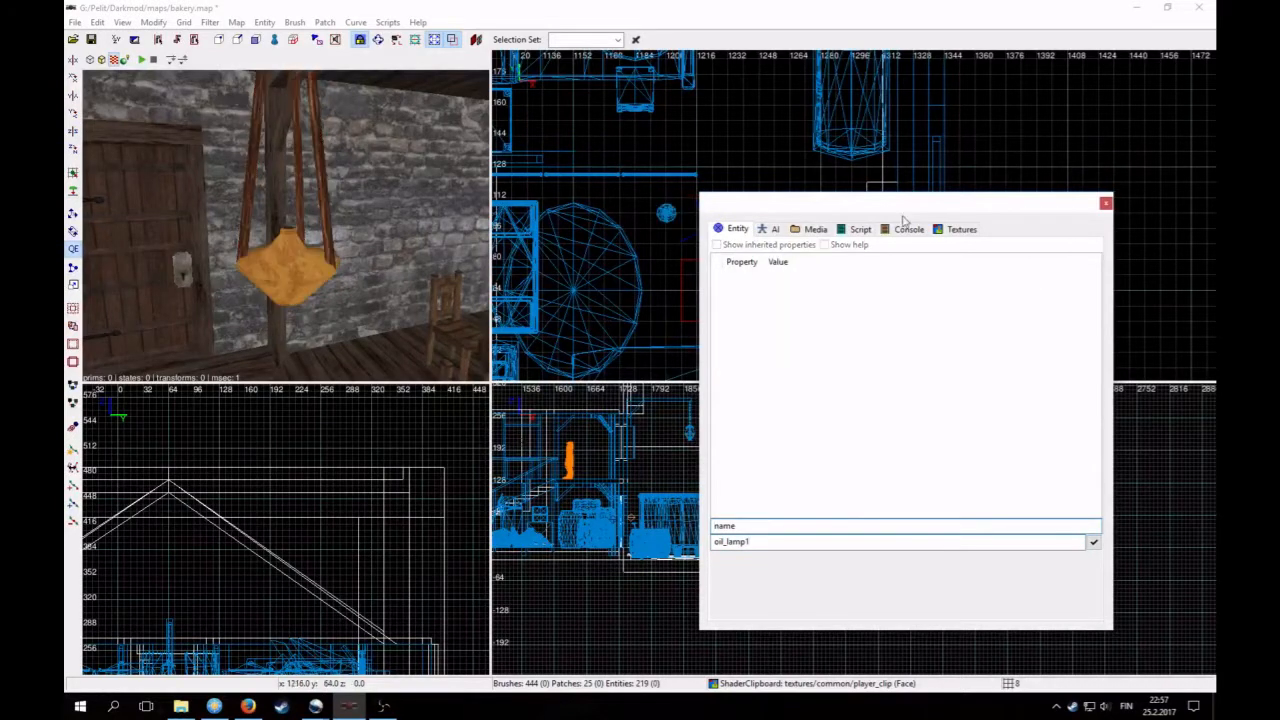
{"action": "left_click_drag", "start_coordinate": [1095, 199], "coordinate": [1099, 201]}
{"action": "left_click", "coordinate": [1109, 207]}
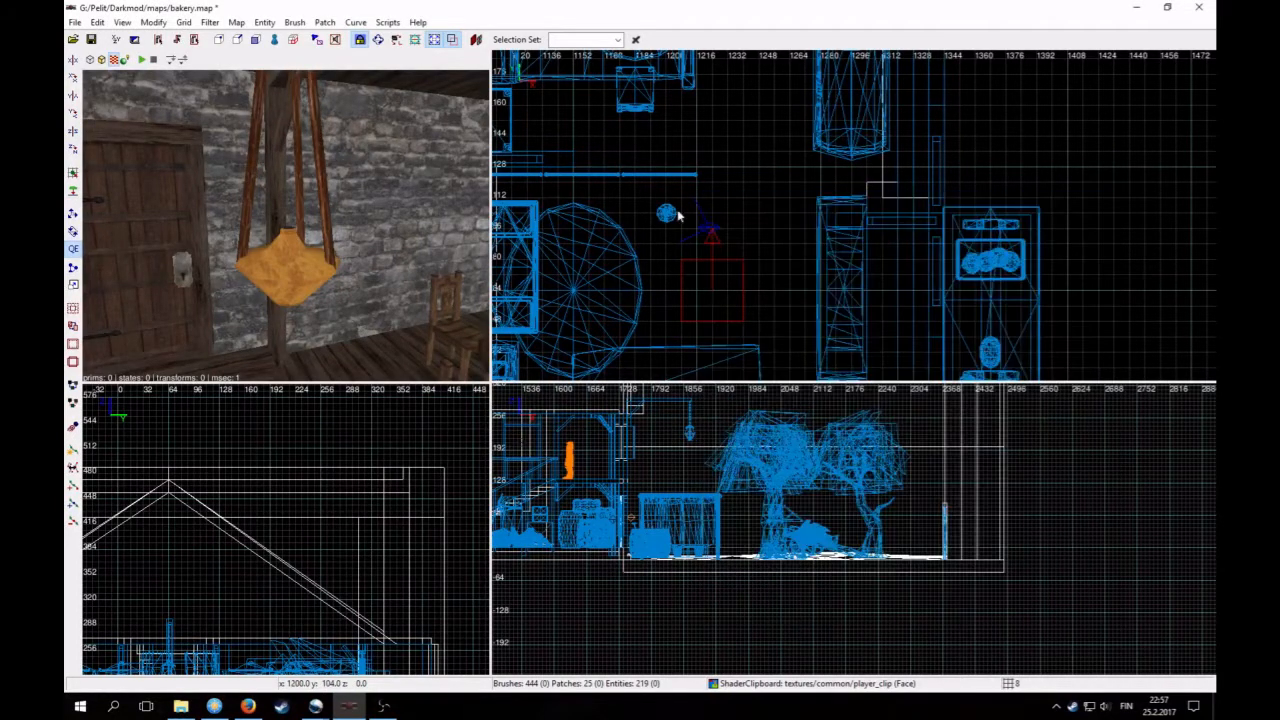
Step: Create a light_candleflame entity from the candle flame light sources right beside the hanging oil lamp
{"action": "right_click", "coordinate": [679, 212]}
{"action": "left_click", "coordinate": [705, 216]}
{"action": "left_click", "coordinate": [270, 230]}
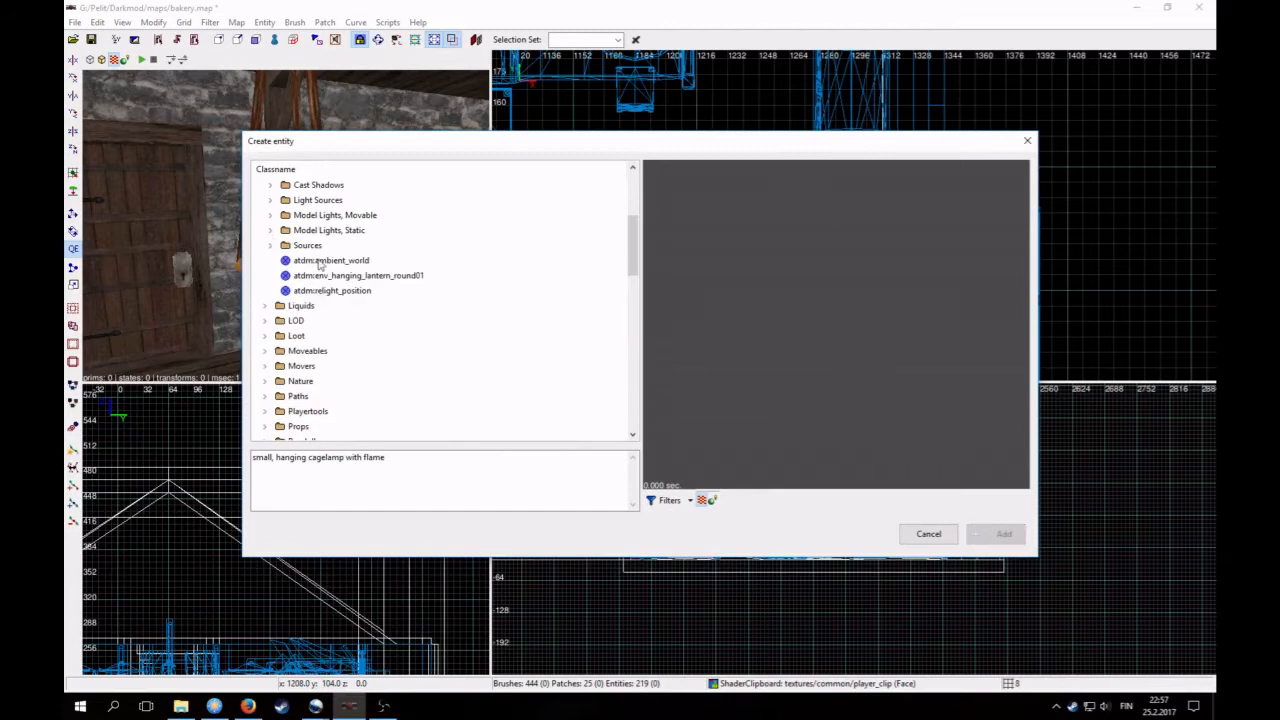
{"action": "left_click", "coordinate": [270, 200]}
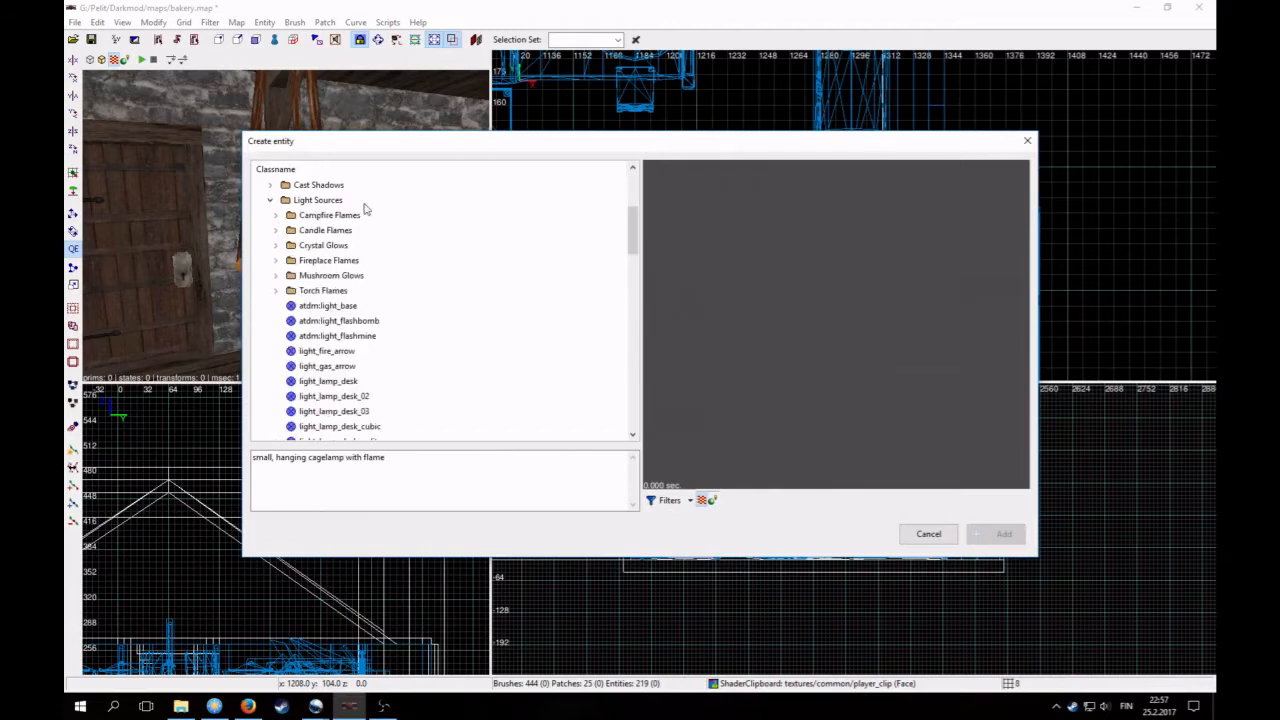
{"action": "left_click", "coordinate": [276, 231]}
{"action": "left_click", "coordinate": [335, 248]}
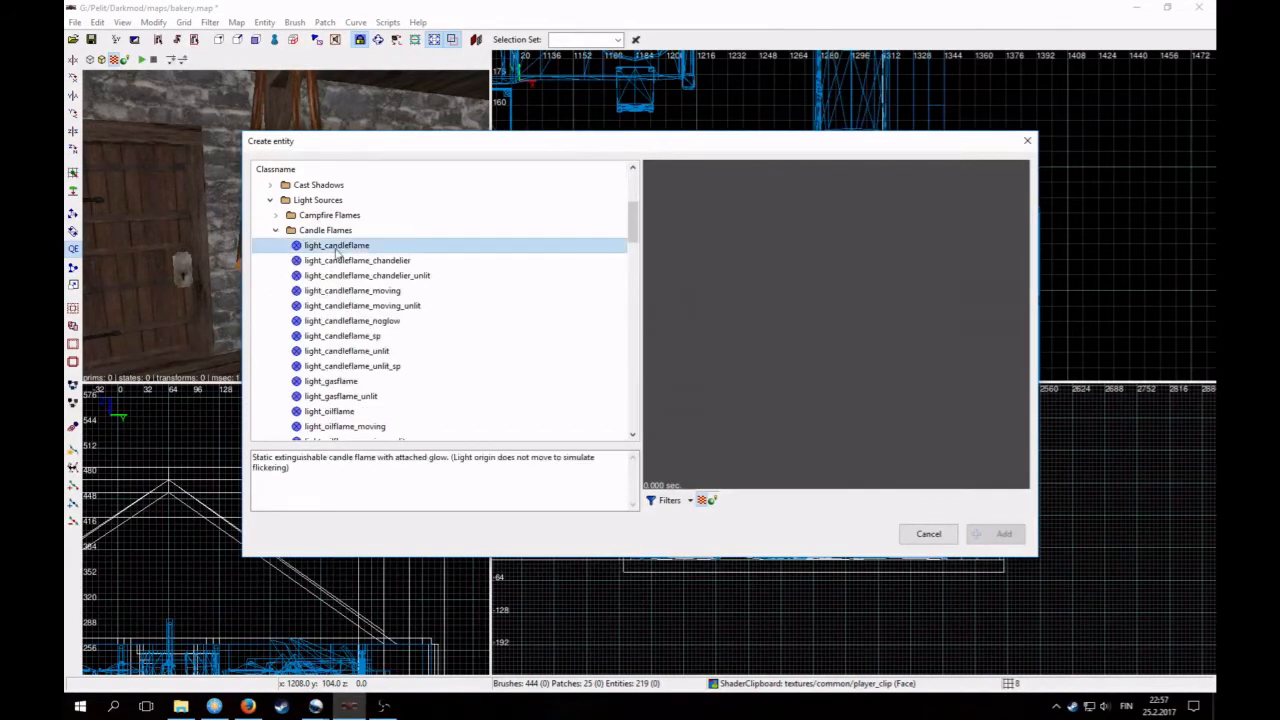
{"action": "left_click", "coordinate": [995, 533]}
{"action": "scroll", "coordinate": [691, 294], "scroll_direction": "up", "scroll_amount": 4}
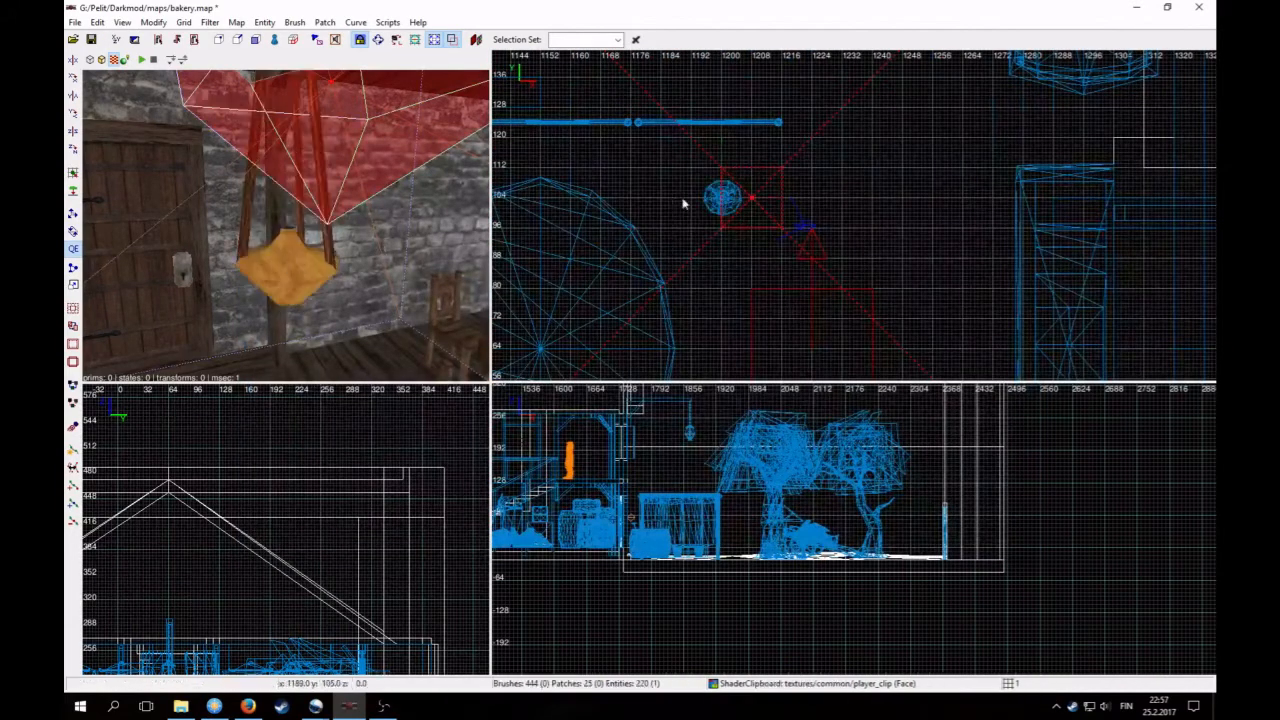
Step: Centre the candle flame light on the hanging oil lamp at 1200 104 and lower it to the top of the lamp's bowl, height 78
{"action": "scroll", "coordinate": [758, 255], "scroll_direction": "up", "scroll_amount": 2}
{"action": "left_click_drag", "start_coordinate": [899, 265], "coordinate": [807, 265]}
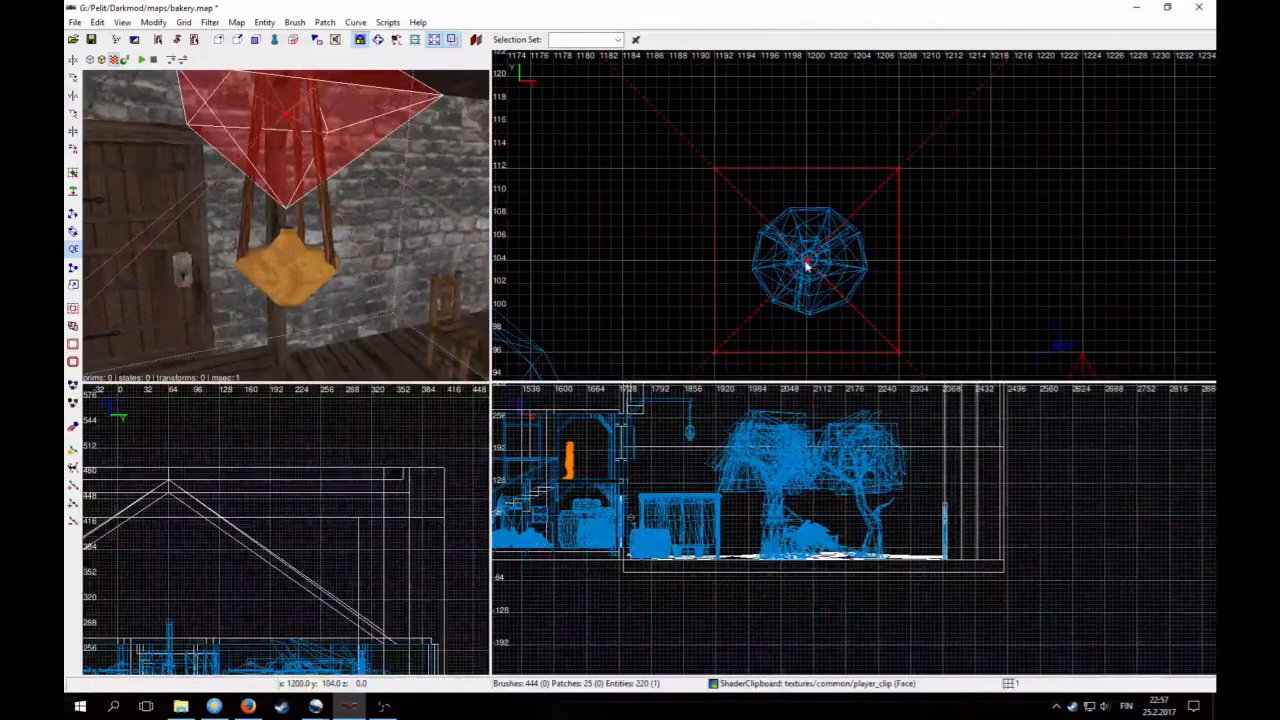
{"action": "scroll", "coordinate": [723, 551], "scroll_direction": "down", "scroll_amount": 4}
{"action": "right_click_drag", "start_coordinate": [715, 550], "coordinate": [940, 546]}
{"action": "scroll", "coordinate": [697, 545], "scroll_direction": "up", "scroll_amount": 4}
{"action": "scroll", "coordinate": [696, 545], "scroll_direction": "up", "scroll_amount": 6}
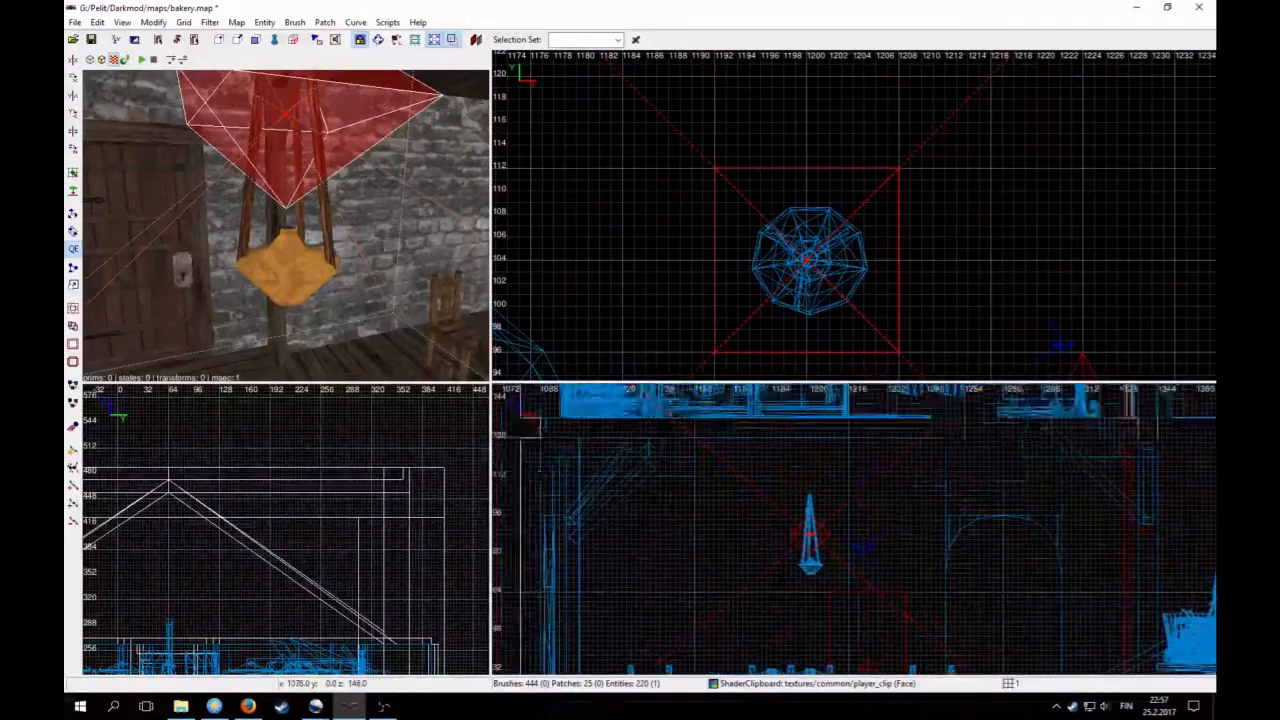
{"action": "right_click_drag", "start_coordinate": [616, 604], "coordinate": [666, 590]}
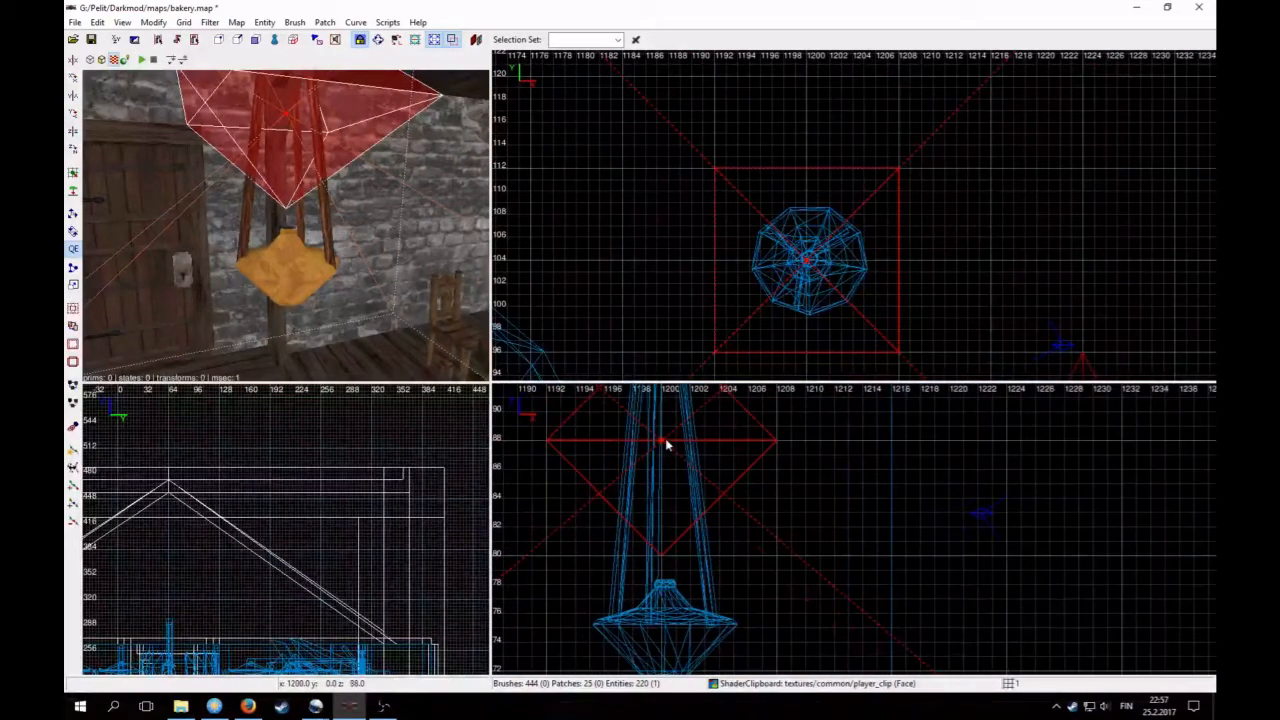
{"action": "left_click_drag", "start_coordinate": [666, 442], "coordinate": [700, 570]}
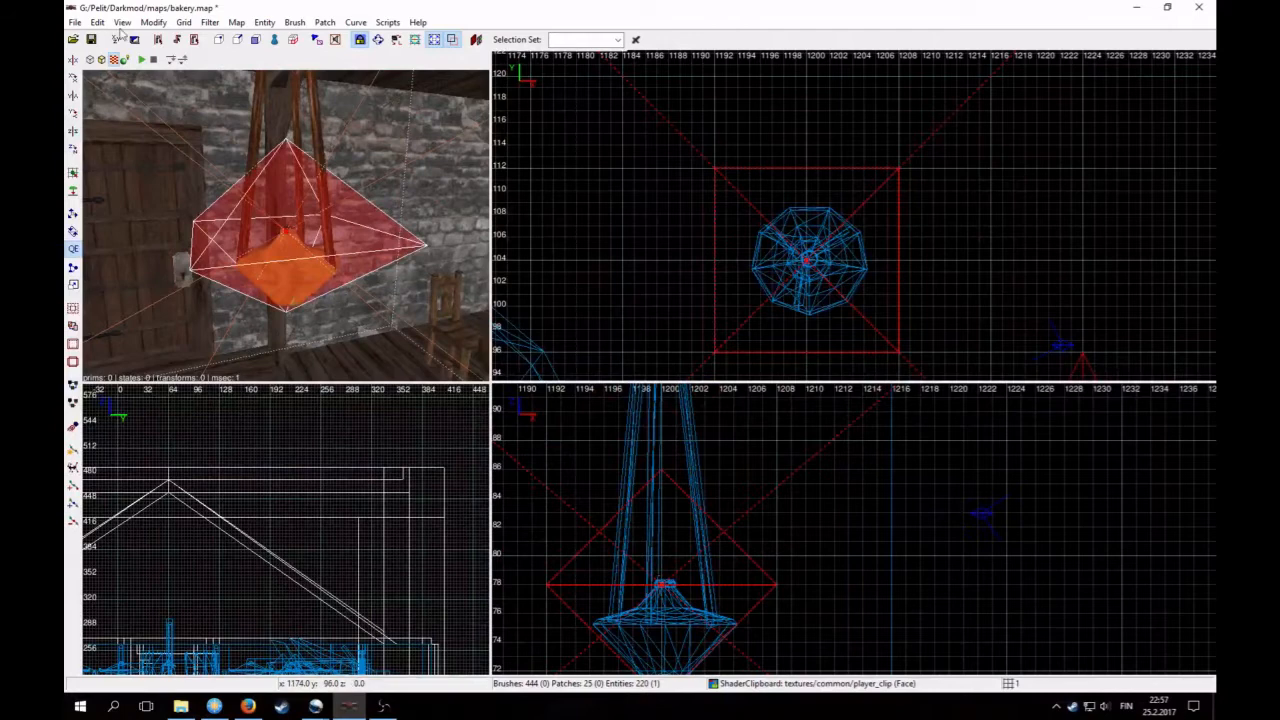
Step: Set the grid size to 0.125 and fine-position the flame light on the lamp's wick opening at origin 1200.25 104.125 78.375
{"action": "left_click", "coordinate": [184, 22]}
{"action": "left_click", "coordinate": [200, 58]}
{"action": "scroll", "coordinate": [690, 575], "scroll_direction": "up", "scroll_amount": 2}
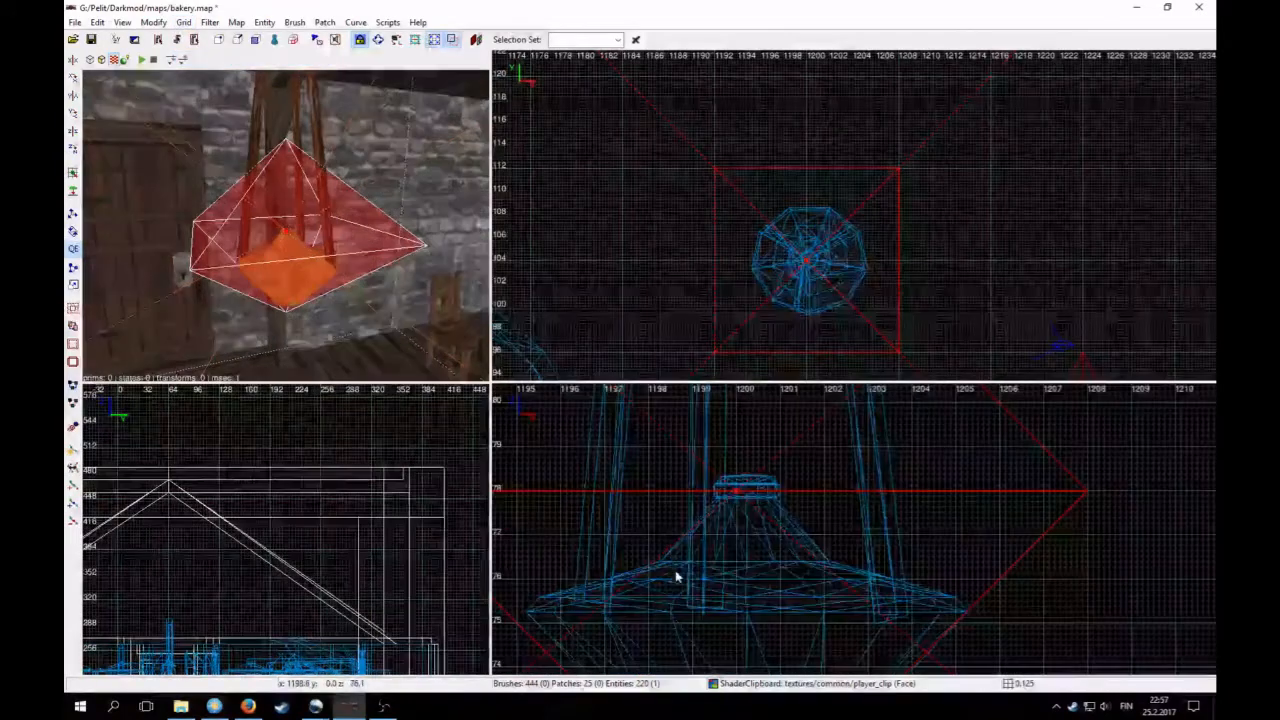
{"action": "right_click_drag", "start_coordinate": [700, 570], "coordinate": [703, 601]}
{"action": "left_click_drag", "start_coordinate": [746, 527], "coordinate": [756, 512]}
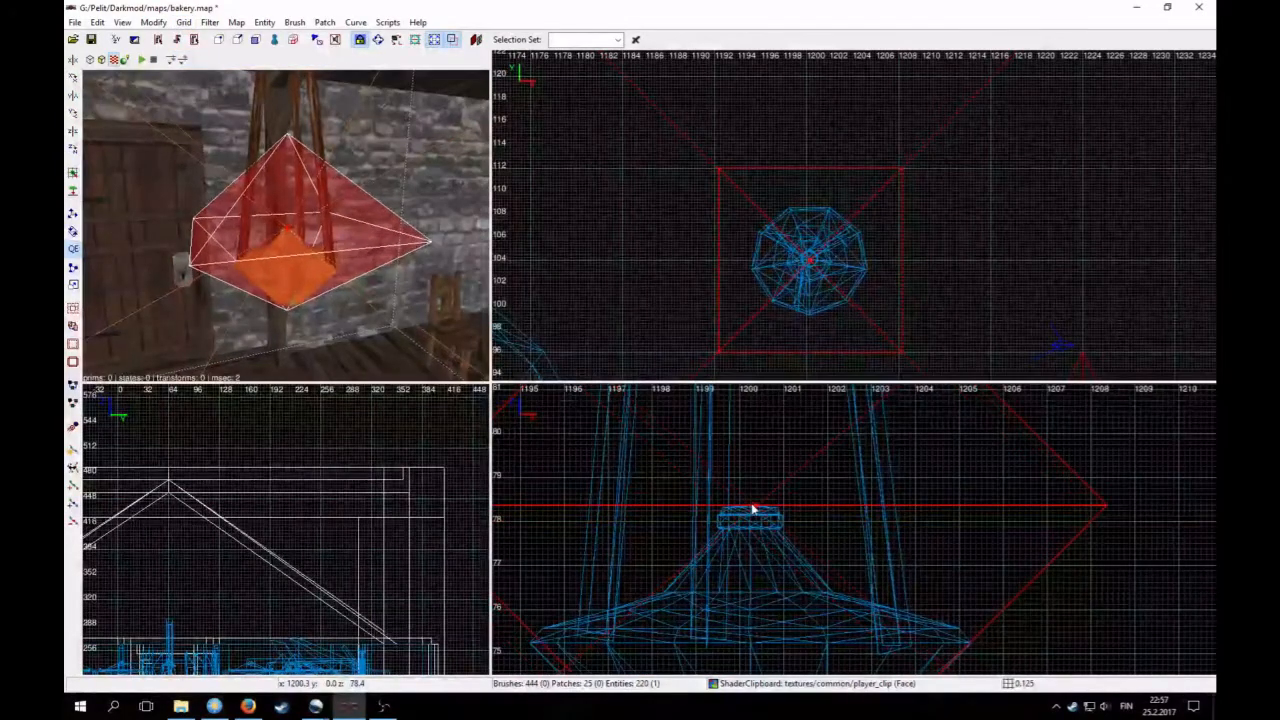
{"action": "scroll", "coordinate": [852, 242], "scroll_direction": "up", "scroll_amount": 6}
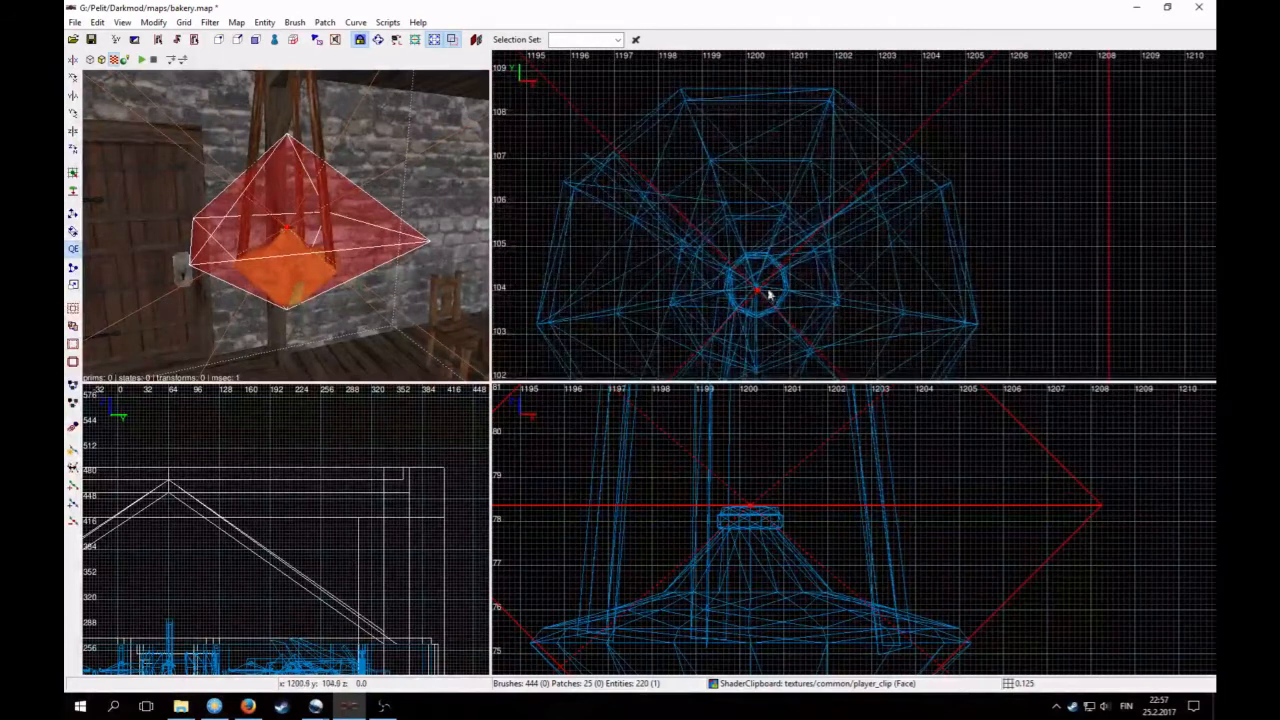
Step: Rename the light_candleflame entity at the hanging oil lamp as oil_lamp_light1
{"action": "right_click", "coordinate": [294, 246]}
{"action": "key", "text": "Down"}
{"action": "right_click", "coordinate": [294, 246]}
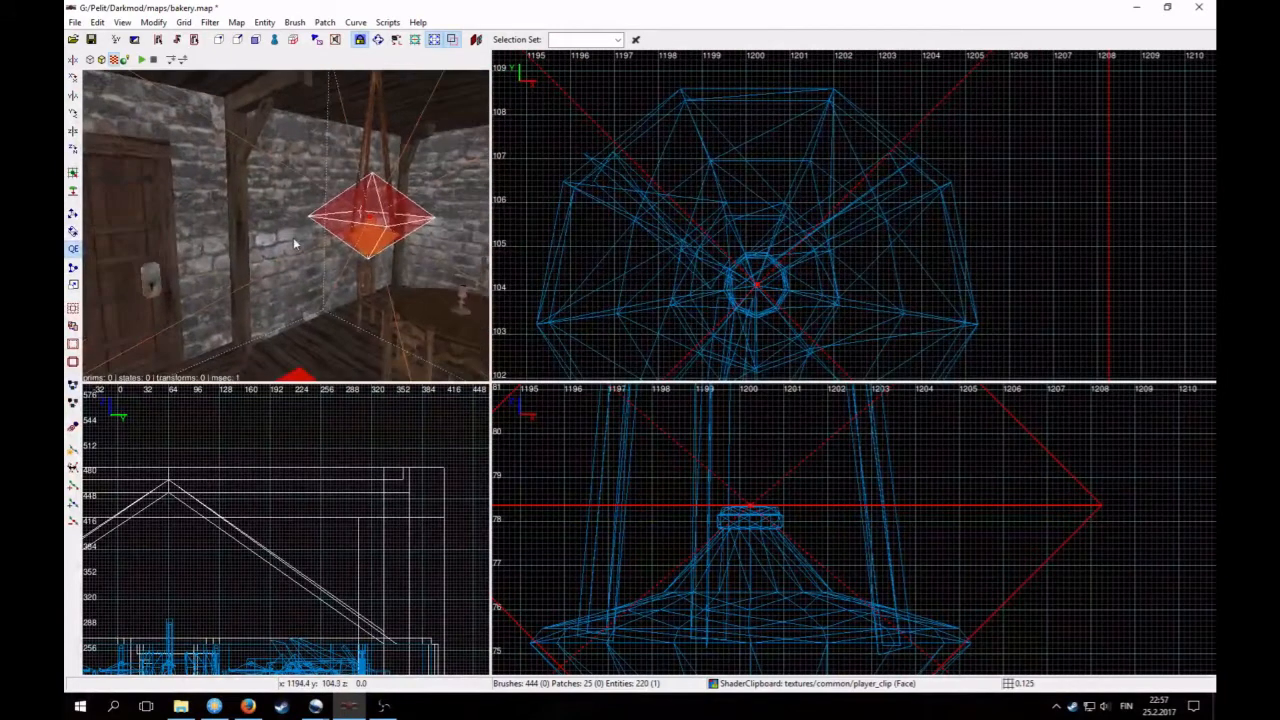
{"action": "key", "text": "Escape"}
{"action": "left_click", "coordinate": [386, 231], "text": "shift"}
{"action": "key", "text": "n"}
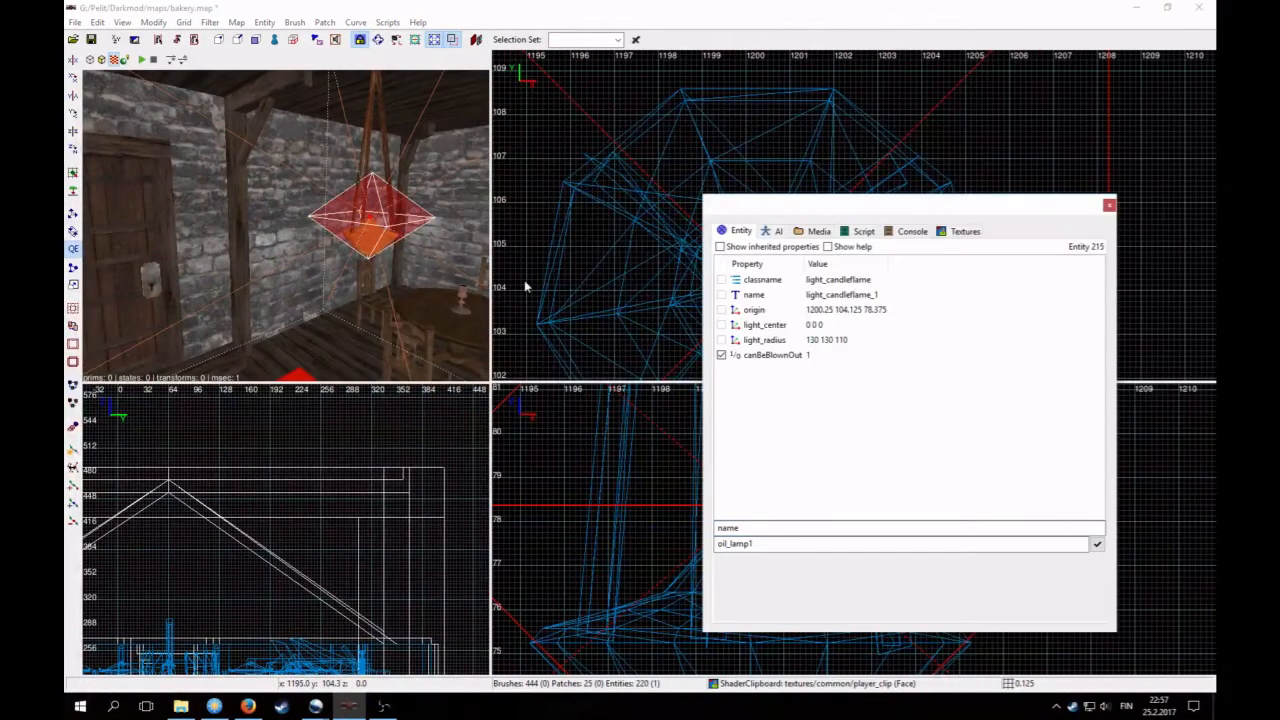
{"action": "left_click", "coordinate": [756, 546]}
{"action": "key", "text": "Return"}
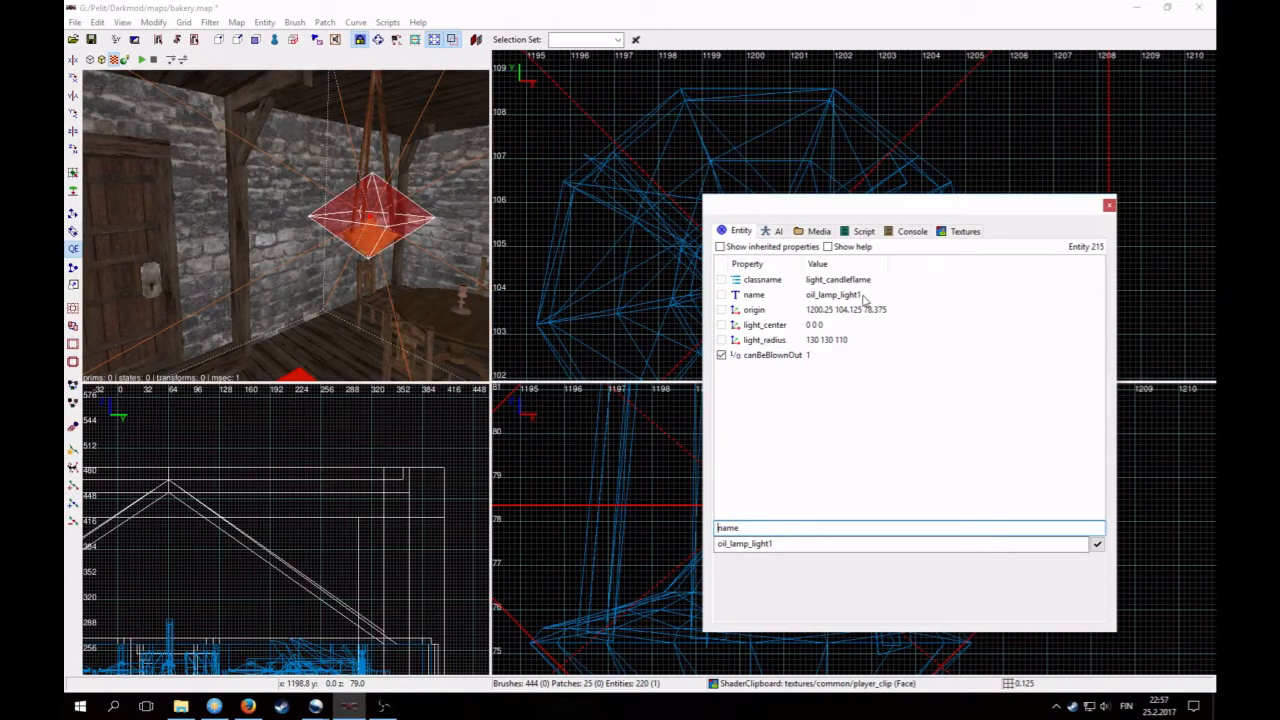
Step: Bind the flame light to the hanging oil lamp by adding the property bind with value oil_lamp1, and check the light's property list
{"action": "key", "text": "Escape"}
{"action": "left_click", "coordinate": [382, 132], "text": "shift"}
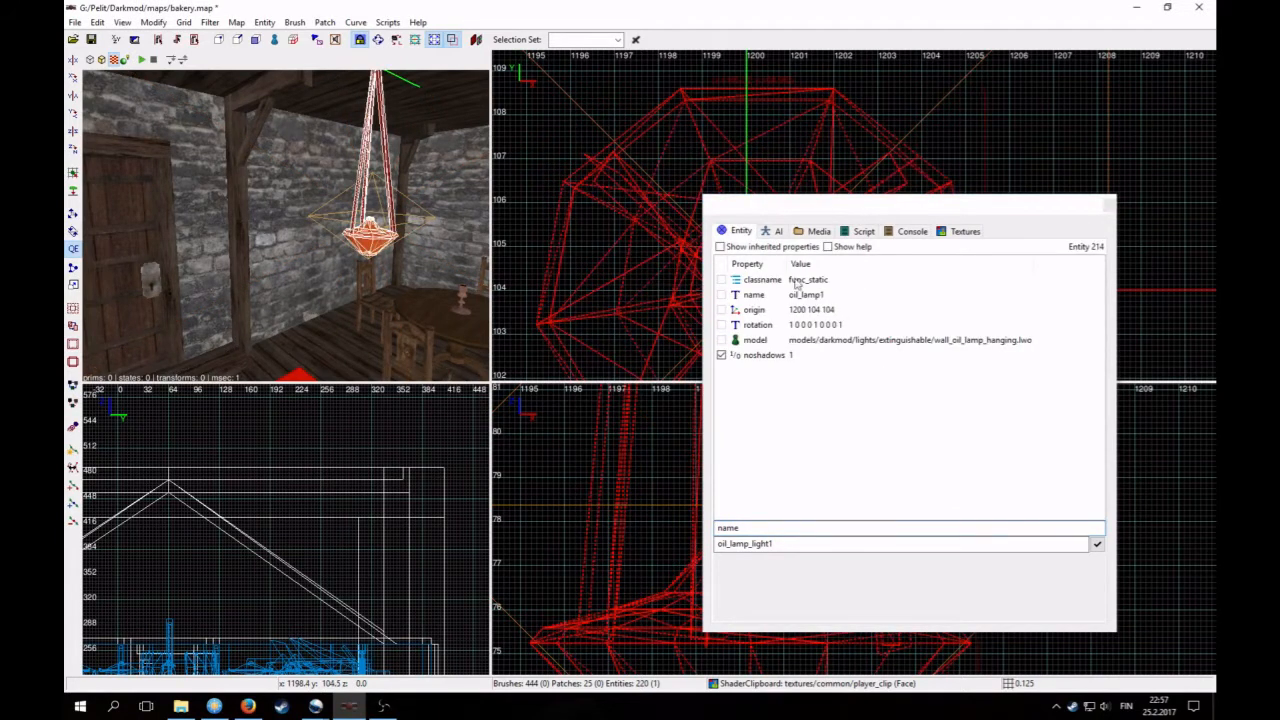
{"action": "key", "text": "Escape"}
{"action": "left_click", "coordinate": [403, 218], "text": "shift"}
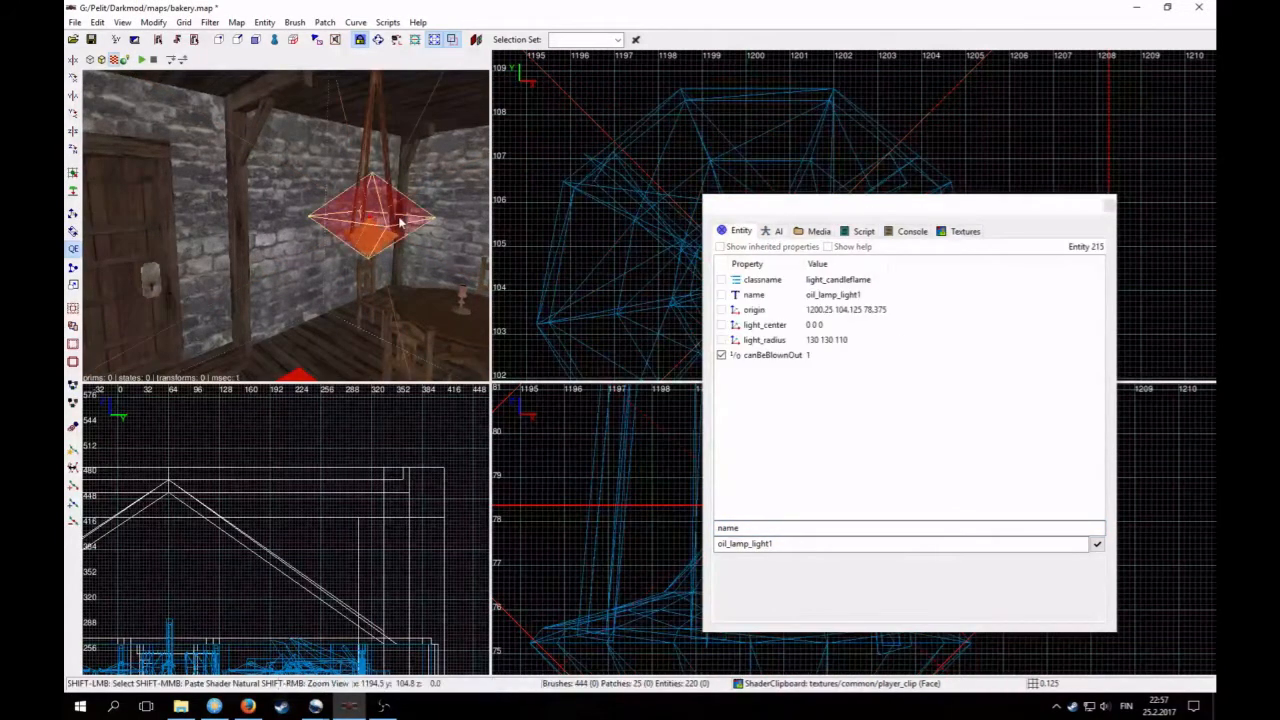
{"action": "key", "text": "Escape"}
{"action": "left_click", "coordinate": [381, 127], "text": "shift"}
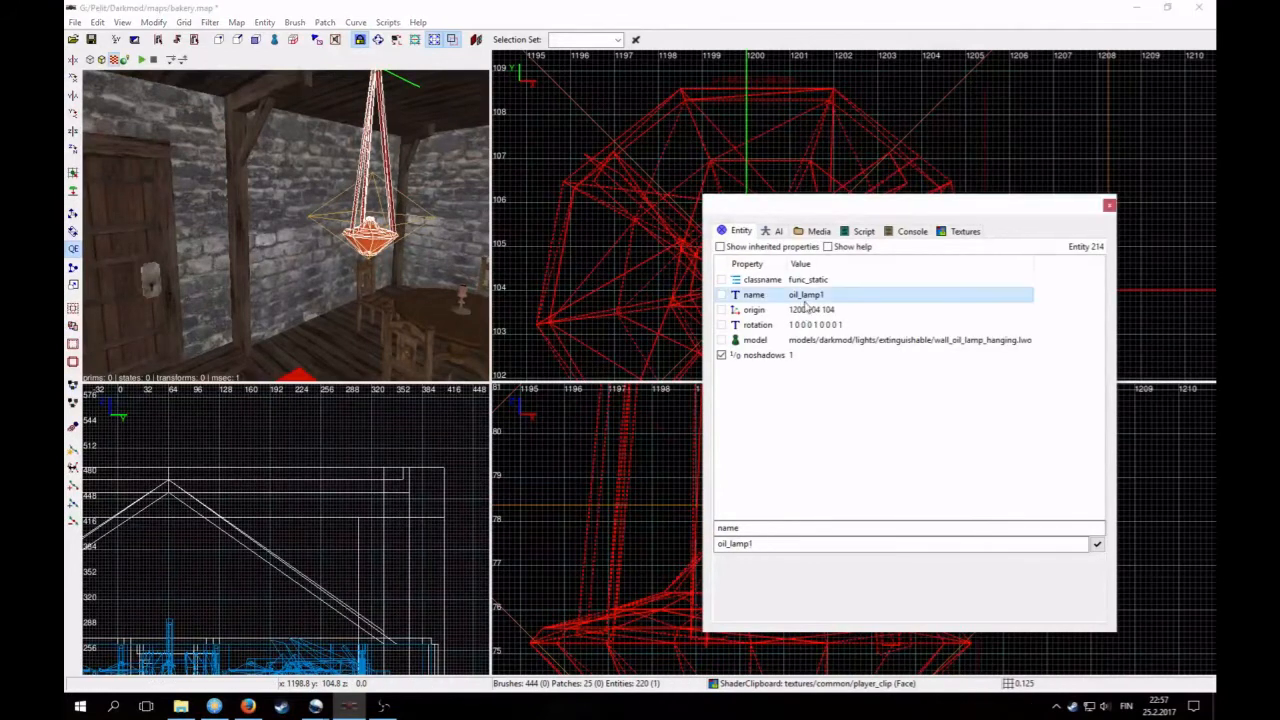
{"action": "key", "text": "Escape"}
{"action": "left_click", "coordinate": [406, 228], "text": "shift"}
{"action": "double_click", "coordinate": [785, 527]}
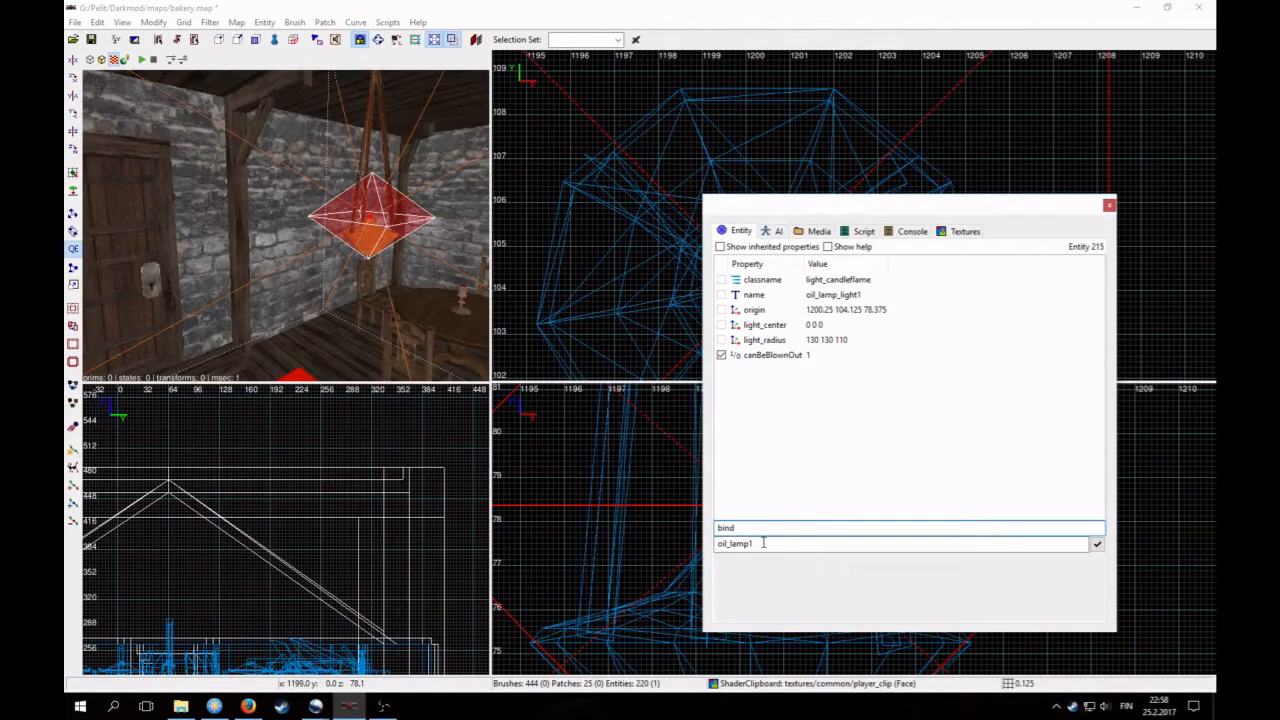
{"action": "left_click", "coordinate": [1097, 543]}
{"action": "left_click", "coordinate": [1107, 207]}
{"action": "left_click", "coordinate": [381, 209], "text": "shift"}
{"action": "key", "text": "n"}
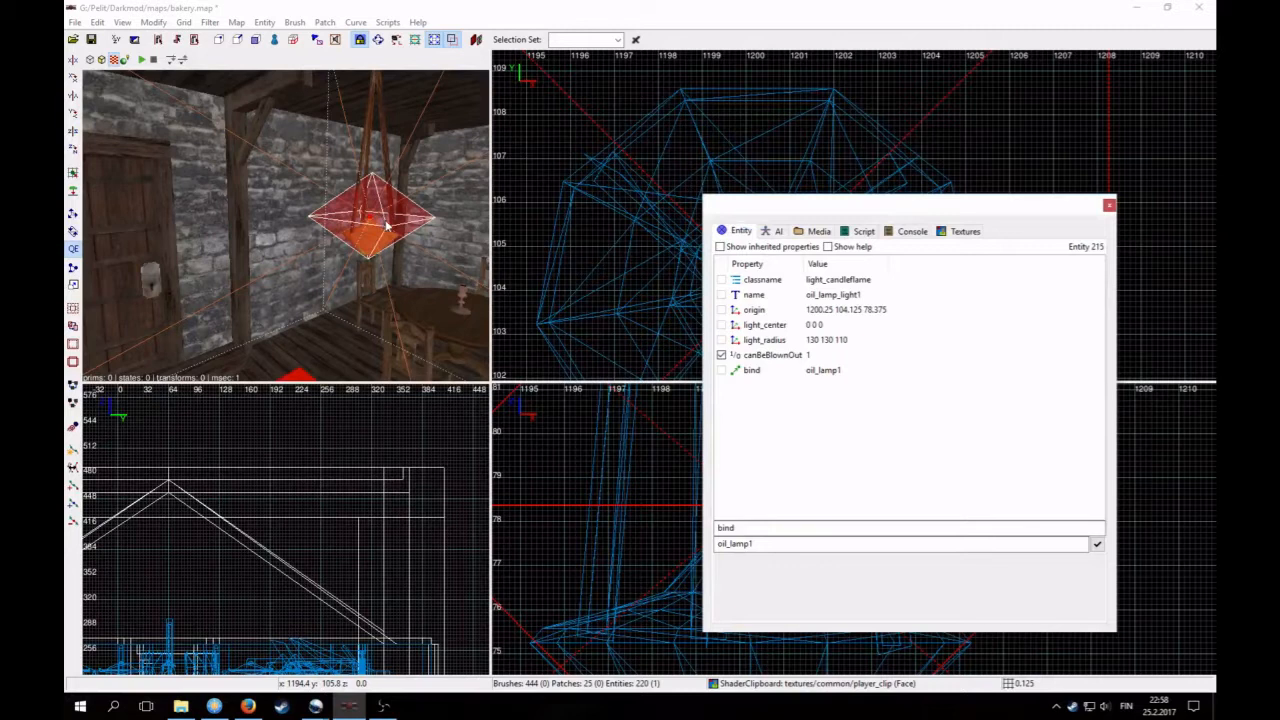
Step: Select the hanging oil lamp together with its flame light and move both to 1208 64 with the grid size set to 8
{"action": "key", "text": "Escape"}
{"action": "left_click", "coordinate": [400, 153], "text": "shift"}
{"action": "left_click", "coordinate": [399, 222], "text": "shift"}
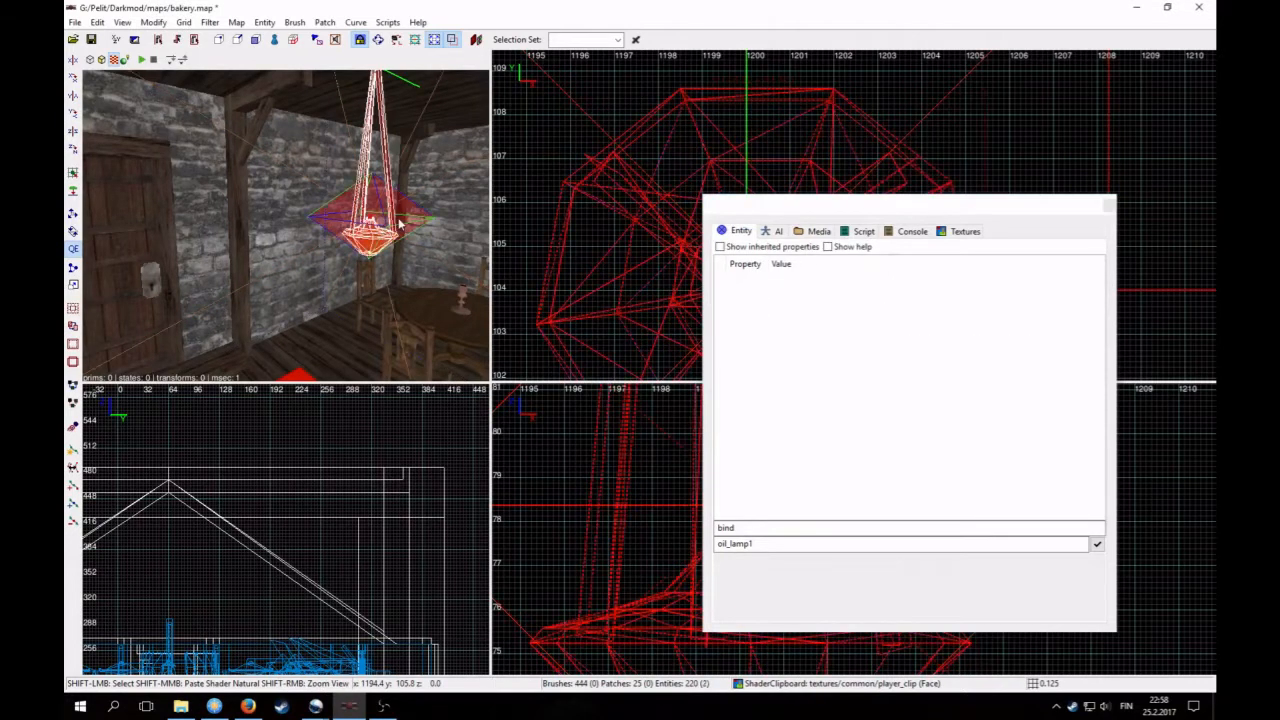
{"action": "left_click", "coordinate": [1109, 207]}
{"action": "key", "text": "4"}
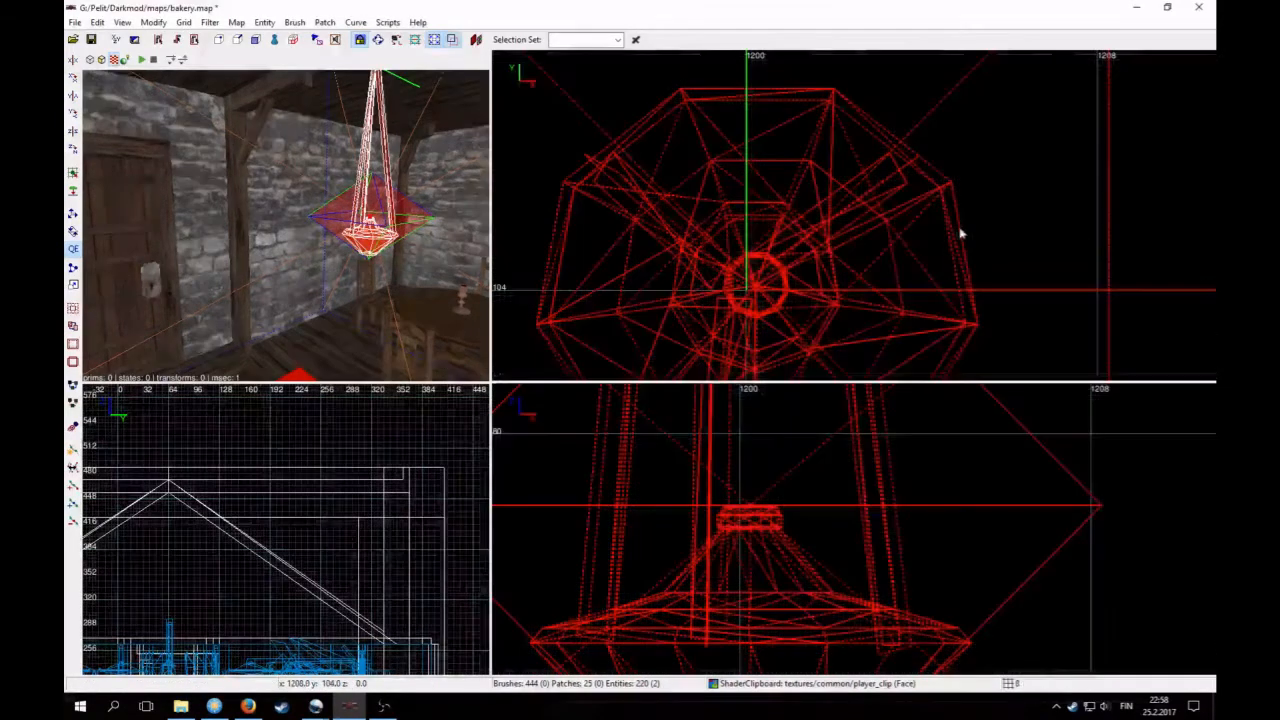
{"action": "right_click", "coordinate": [265, 218]}
{"action": "key", "text": "Down"}
{"action": "right_click", "coordinate": [265, 218]}
{"action": "scroll", "coordinate": [812, 278], "scroll_direction": "down", "scroll_amount": 7}
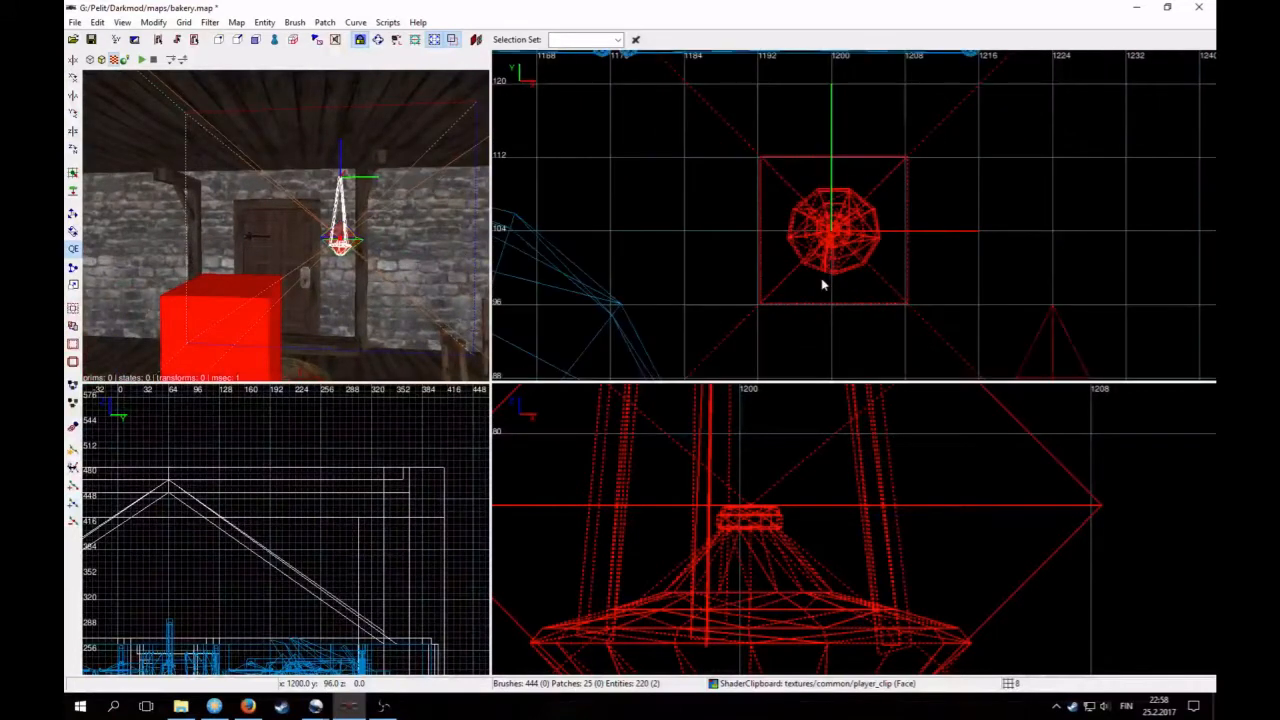
{"action": "scroll", "coordinate": [828, 287], "scroll_direction": "down", "scroll_amount": 9}
{"action": "right_click_drag", "start_coordinate": [834, 289], "coordinate": [760, 238]}
{"action": "scroll", "coordinate": [771, 229], "scroll_direction": "up", "scroll_amount": 2}
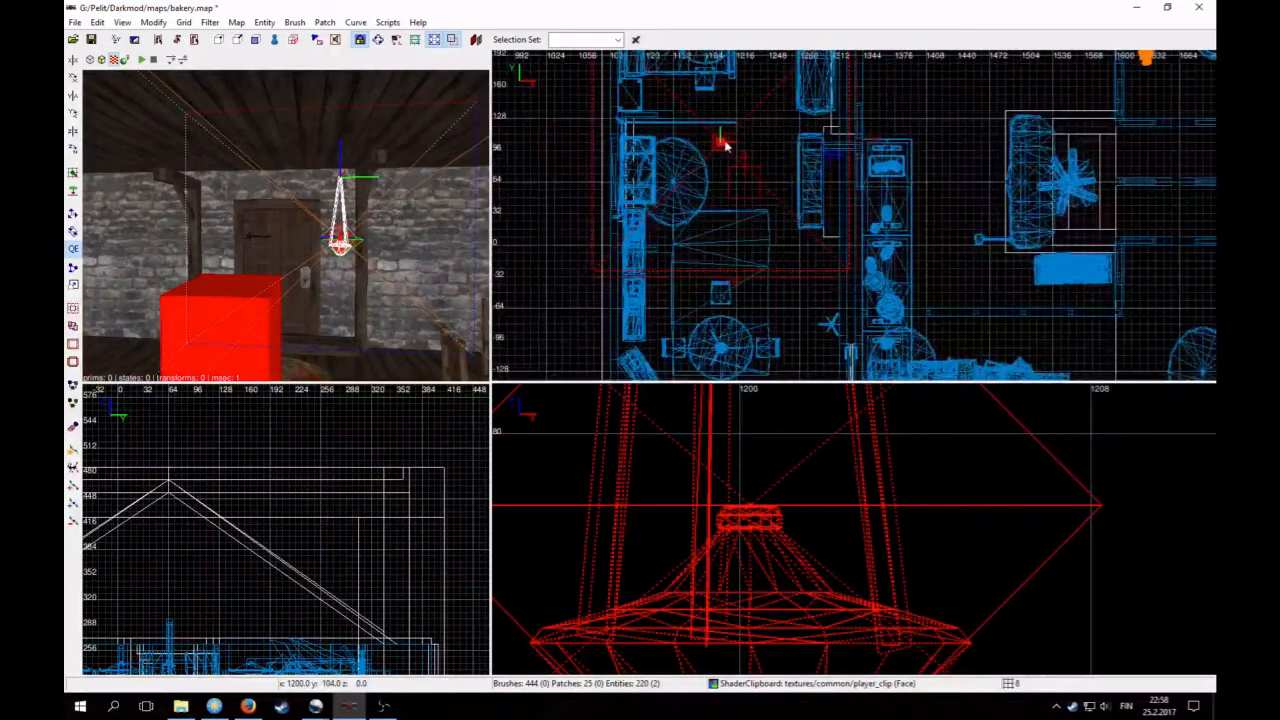
{"action": "left_click_drag", "start_coordinate": [718, 145], "coordinate": [727, 188]}
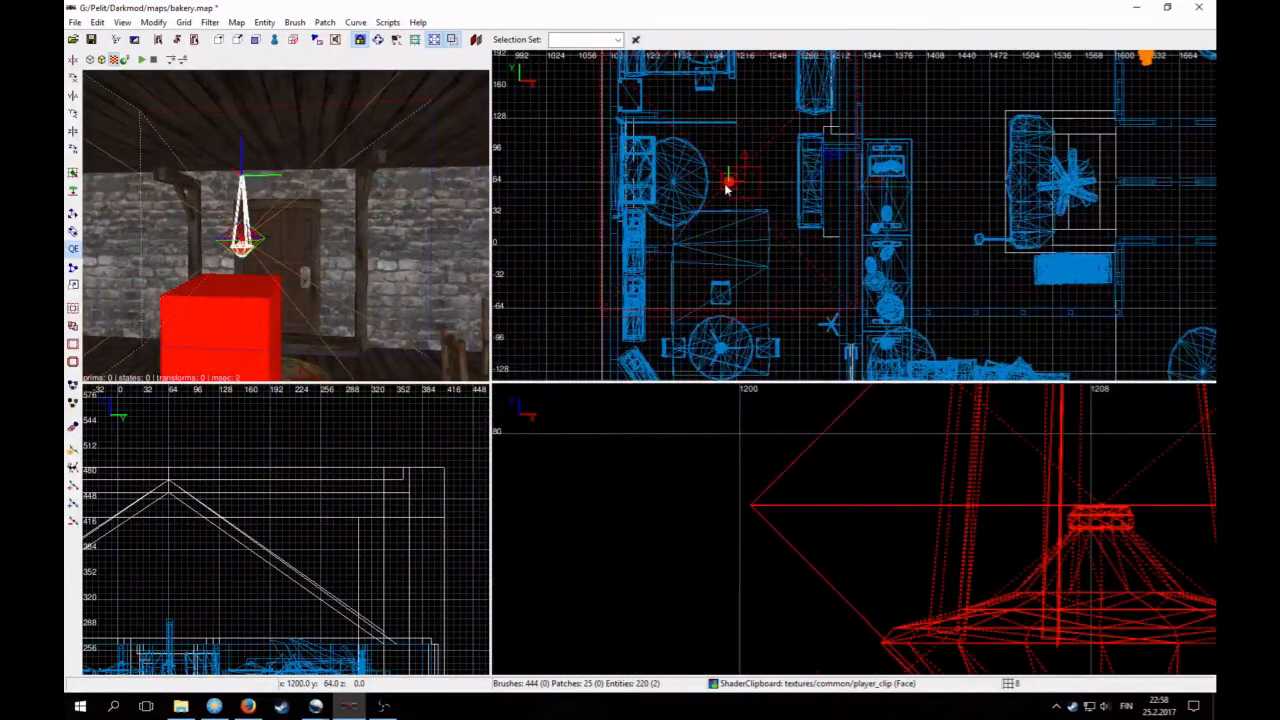
Step: Raise the oil lamp and its flame light until the lamp's top meets the wooden ceiling at height 128
{"action": "scroll", "coordinate": [845, 557], "scroll_direction": "down", "scroll_amount": 10}
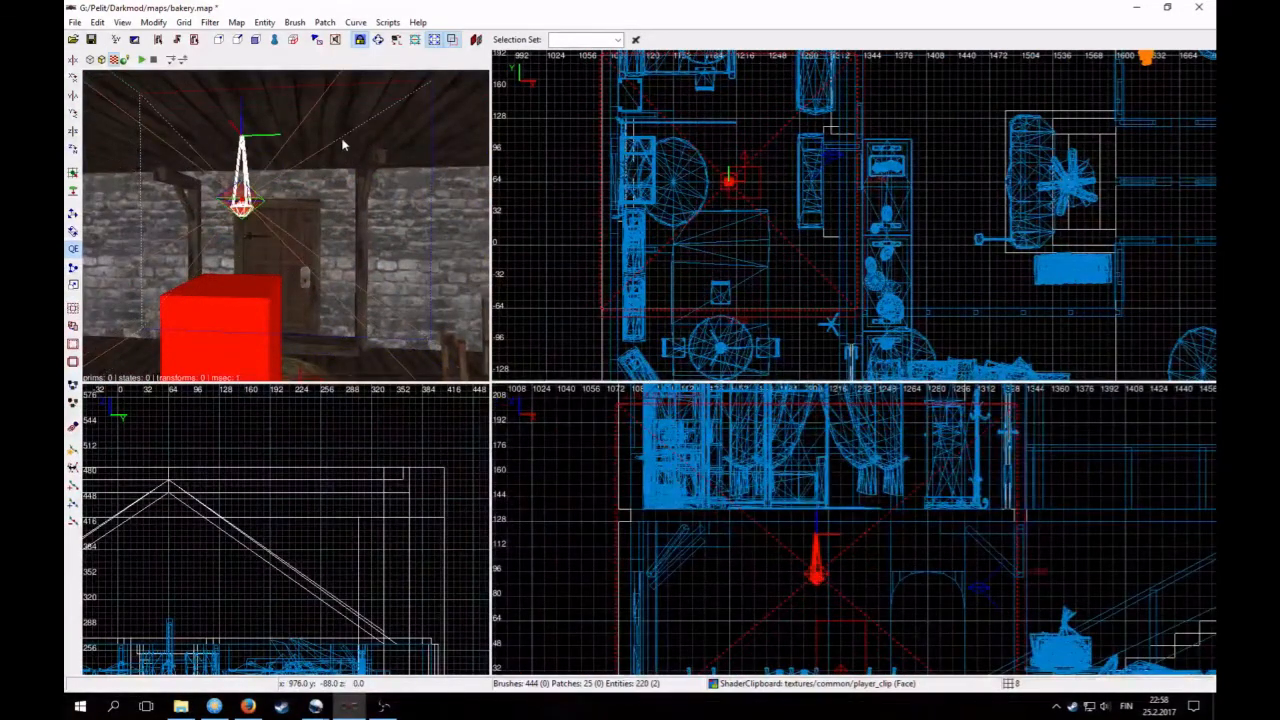
{"action": "scroll", "coordinate": [838, 513], "scroll_direction": "up", "scroll_amount": 8}
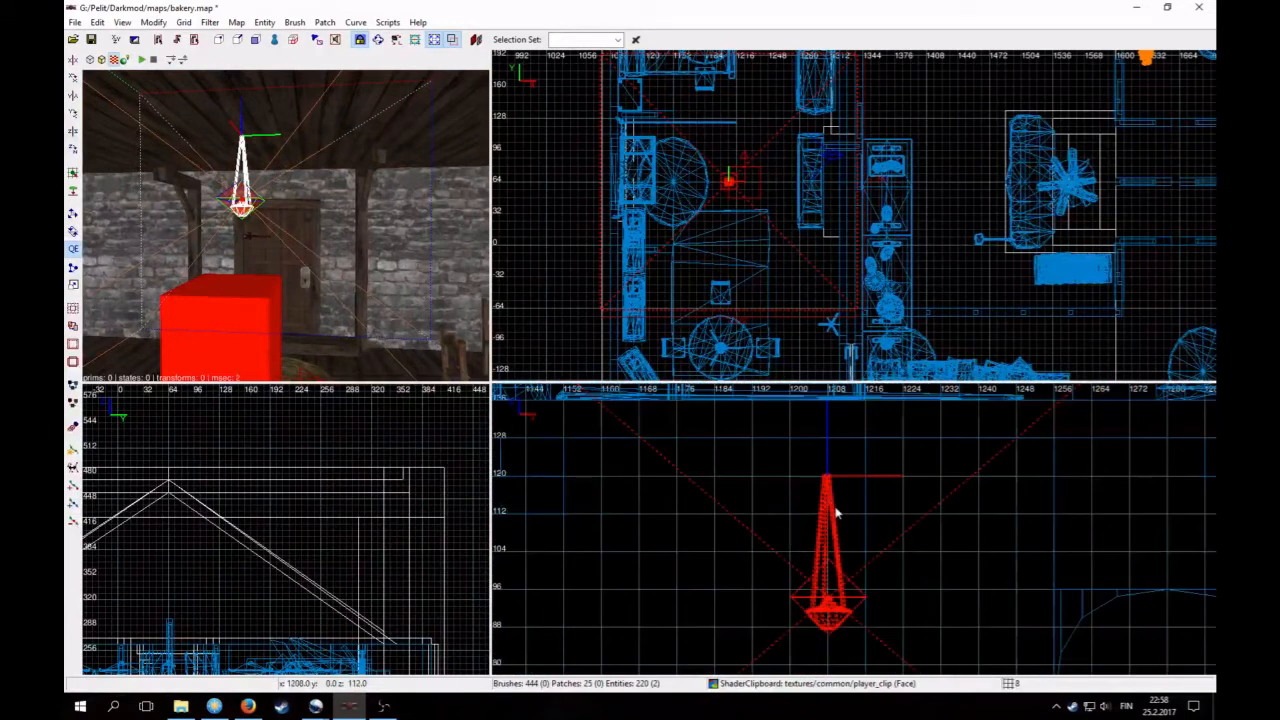
{"action": "left_click_drag", "start_coordinate": [838, 513], "coordinate": [834, 470]}
{"action": "left_click", "coordinate": [330, 134], "text": "shift"}
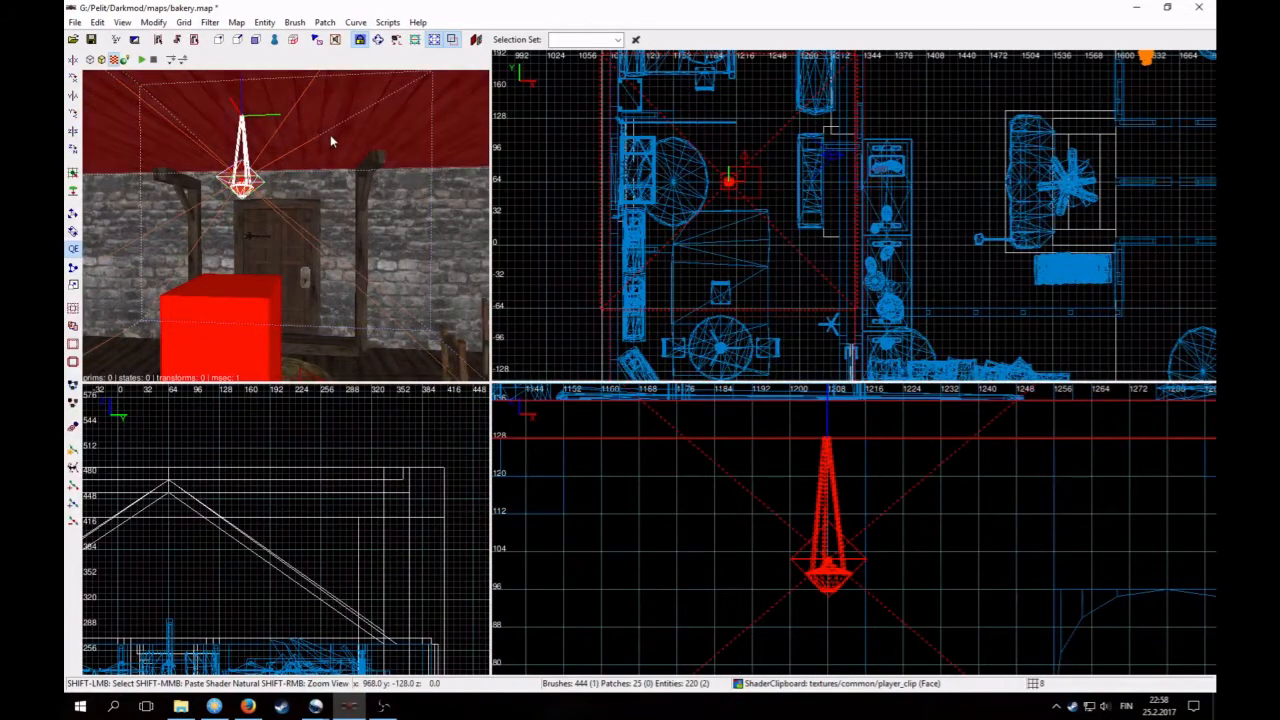
{"action": "left_click", "coordinate": [330, 134], "text": "shift"}
Step: Shift the oil lamp and its flame light 8 units along X to 1216 in the room
{"action": "right_click", "coordinate": [330, 134]}
{"action": "key", "text": "Left"}
{"action": "key", "text": "Down"}
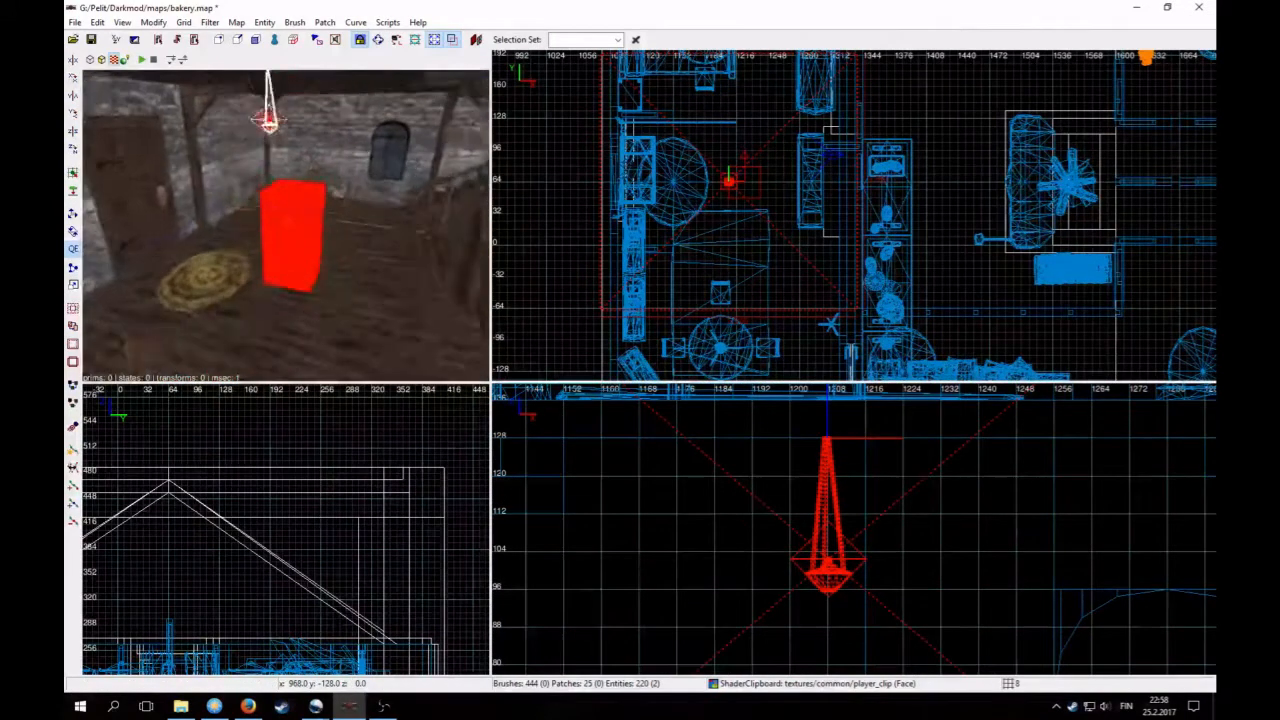
{"action": "scroll", "coordinate": [900, 190], "scroll_direction": "down", "scroll_amount": 3}
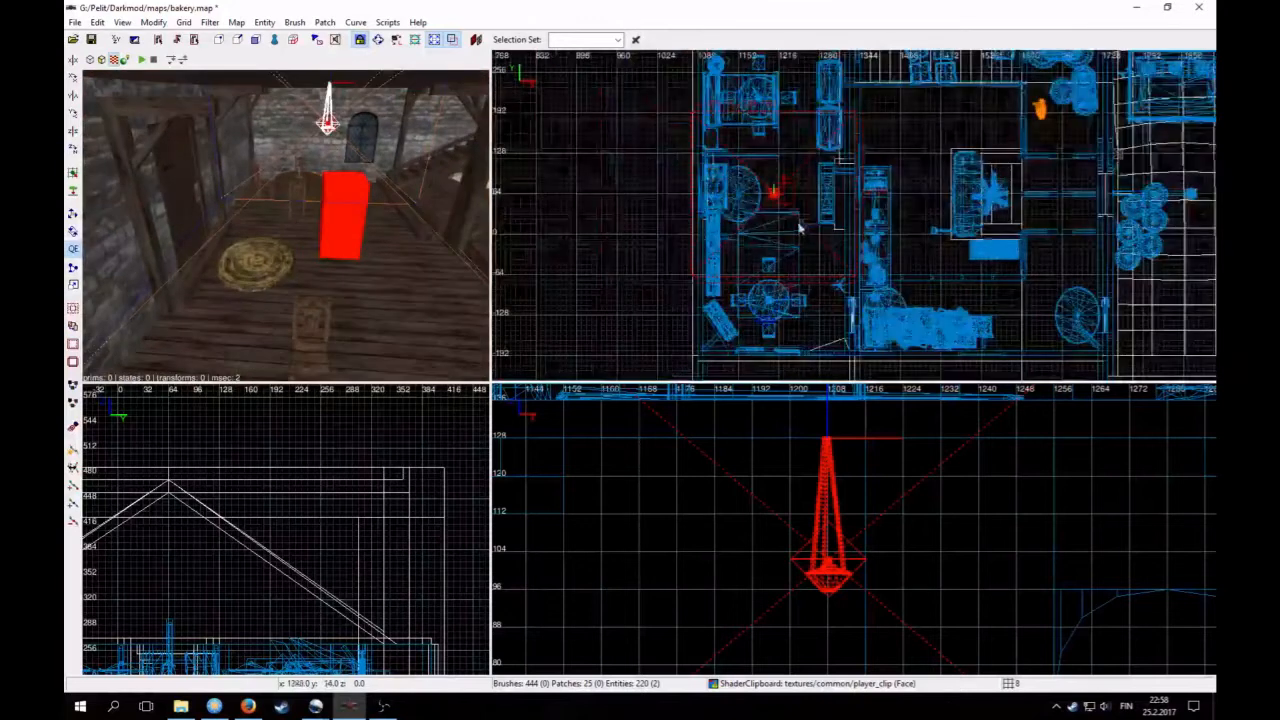
{"action": "left_click_drag", "start_coordinate": [775, 197], "coordinate": [783, 199]}
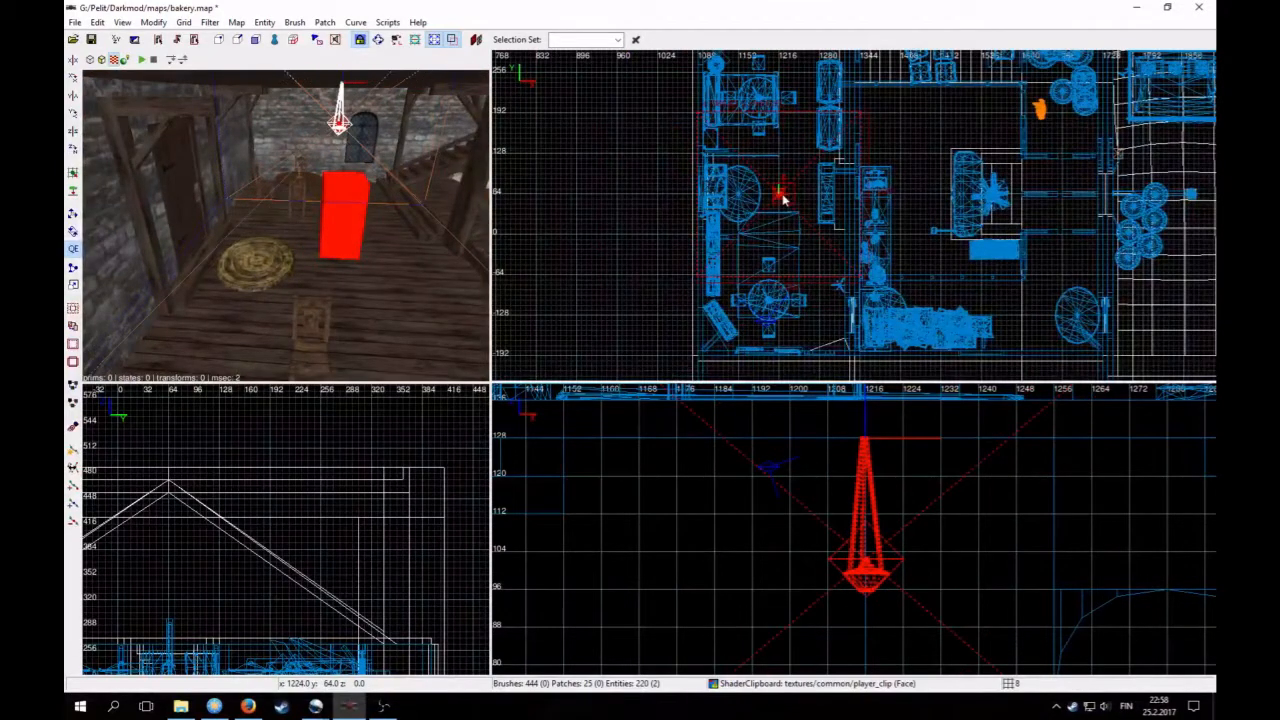
Step: Duplicate the oil lamp with its flame light and move the copies to 1248 104
{"action": "right_click", "coordinate": [420, 205]}
{"action": "key", "text": "Up"}
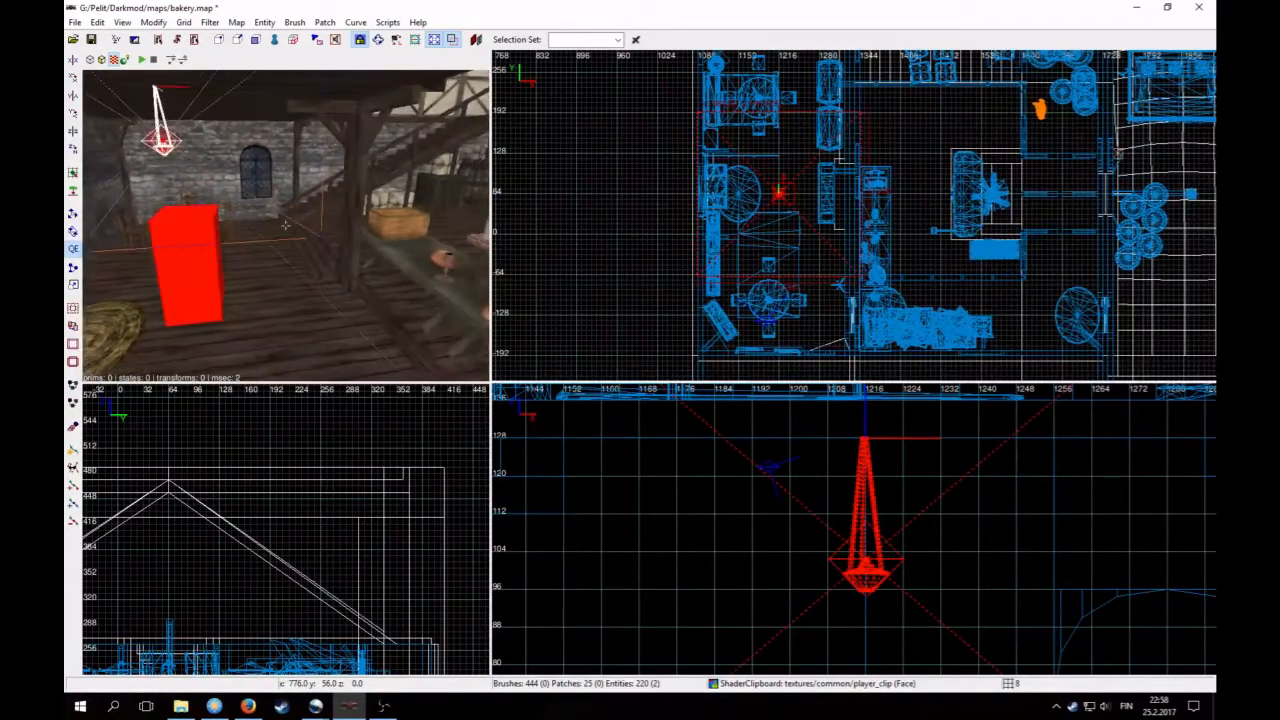
{"action": "key", "text": "Up"}
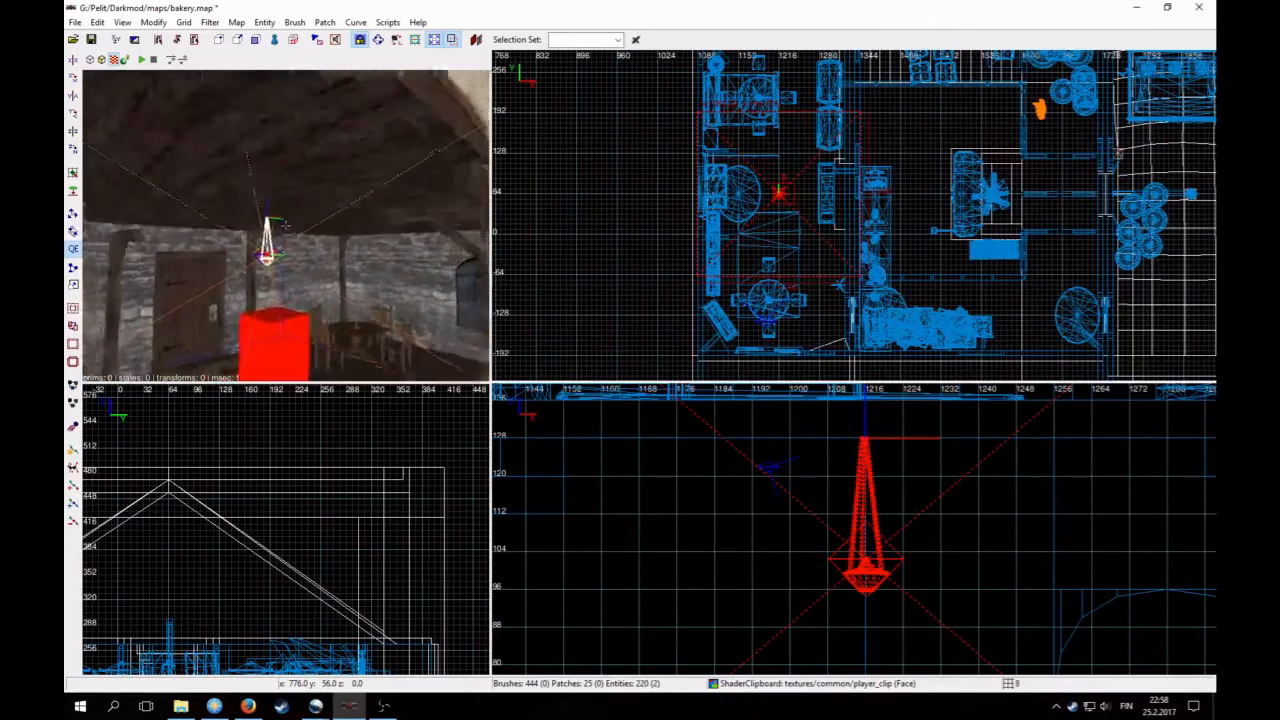
{"action": "key", "text": "Down"}
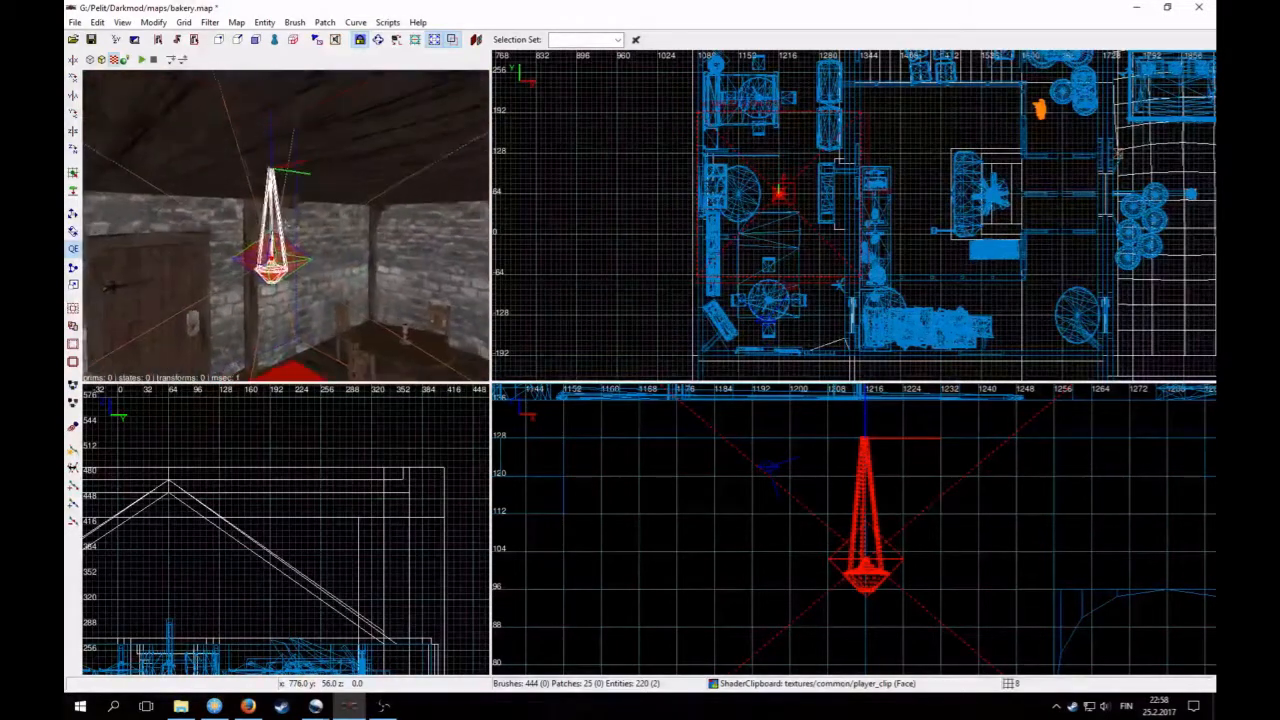
{"action": "key", "text": "space"}
{"action": "left_click_drag", "start_coordinate": [792, 200], "coordinate": [800, 170]}
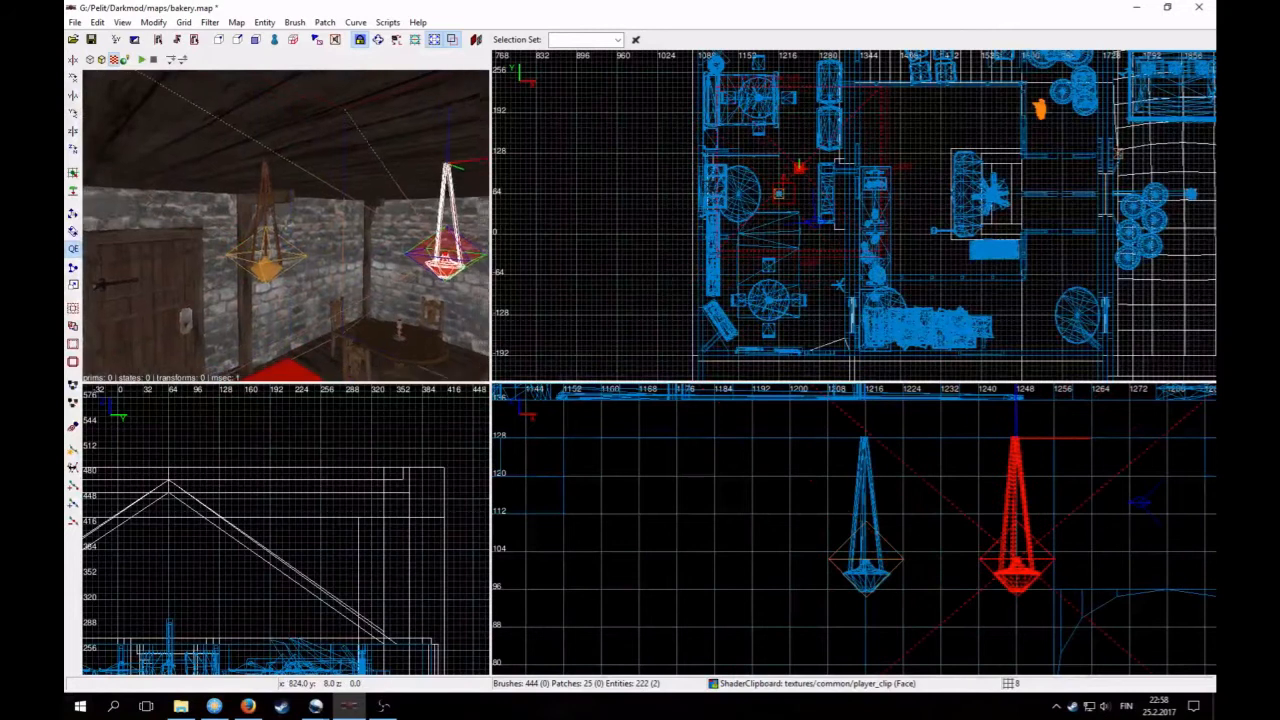
Step: Examine the name and bind properties of the duplicated flame light and the entity name of the duplicated oil lamp
{"action": "key", "text": "Up"}
{"action": "right_click", "coordinate": [320, 297]}
{"action": "key", "text": "Escape"}
{"action": "left_click", "coordinate": [337, 273], "text": "shift"}
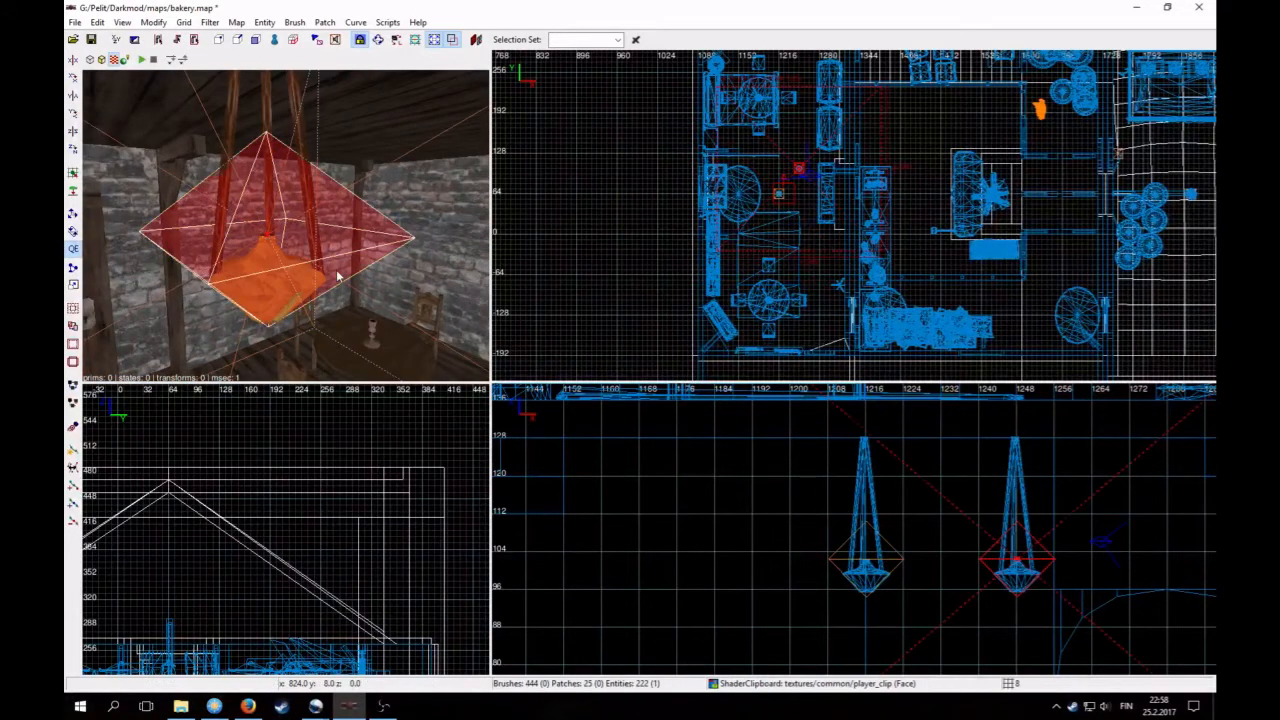
{"action": "key", "text": "n"}
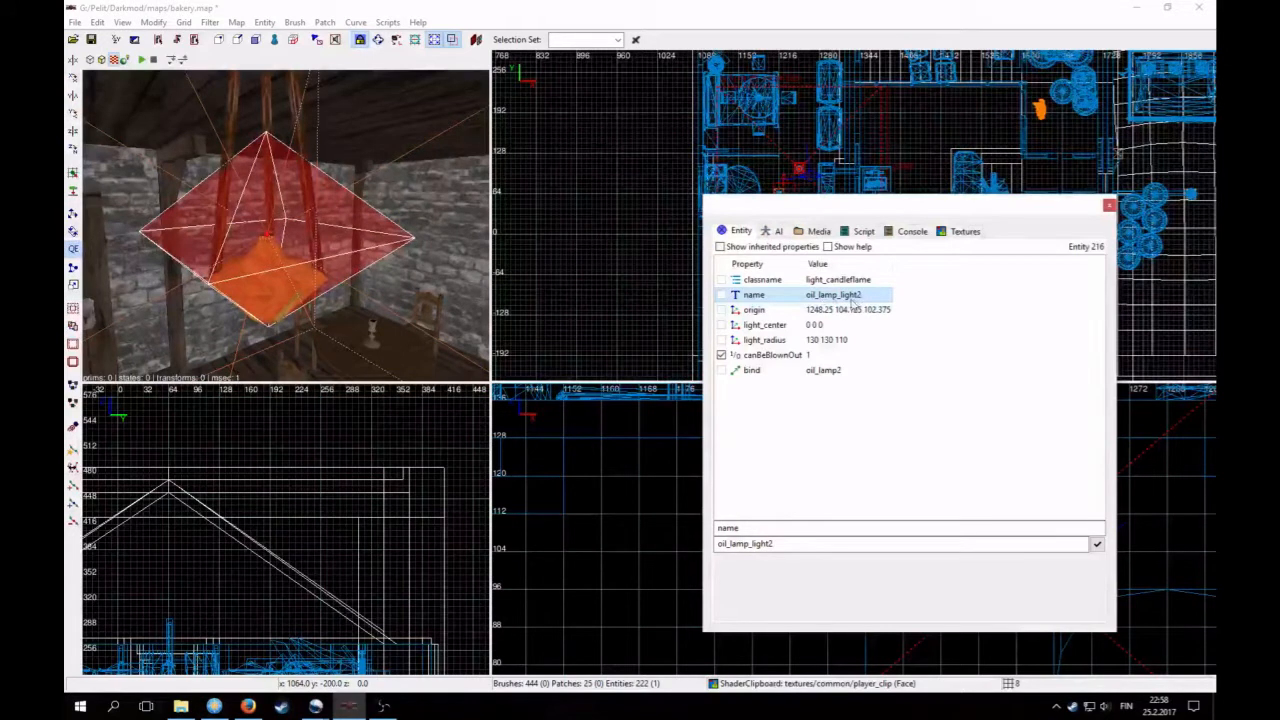
{"action": "left_click", "coordinate": [796, 375]}
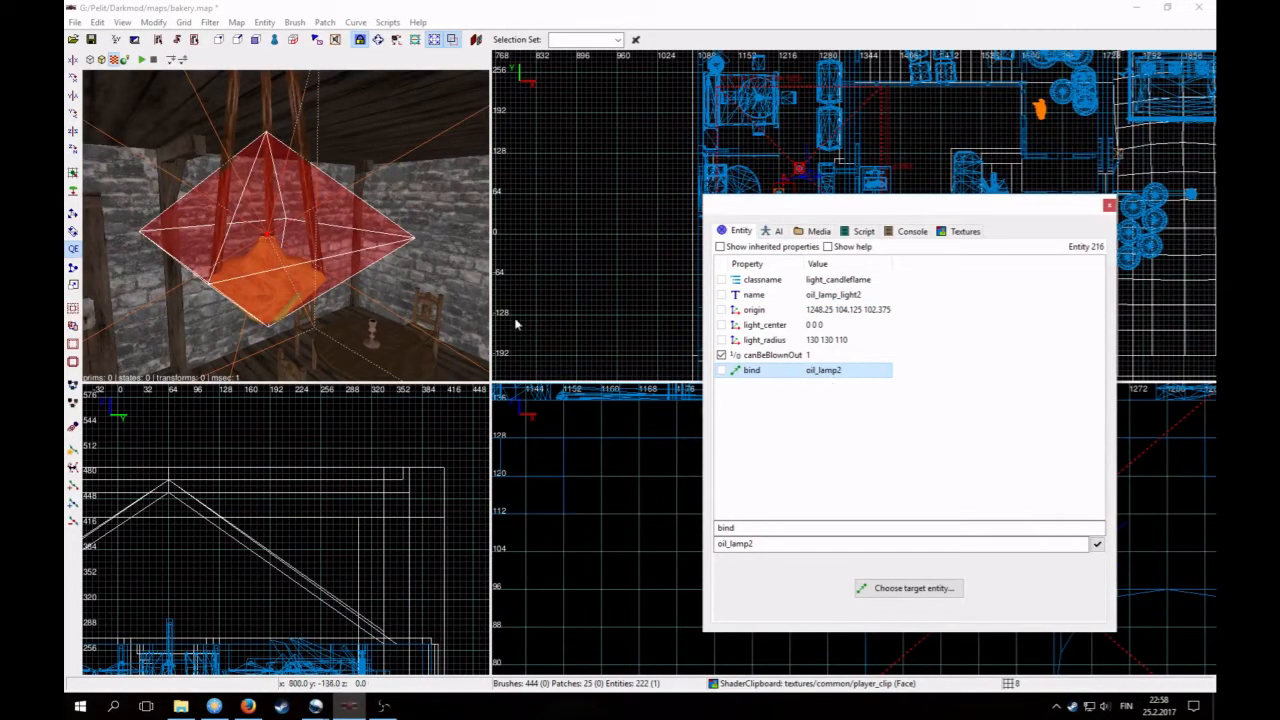
{"action": "right_click", "coordinate": [364, 301]}
{"action": "right_click", "coordinate": [364, 301]}
{"action": "key", "text": "Escape"}
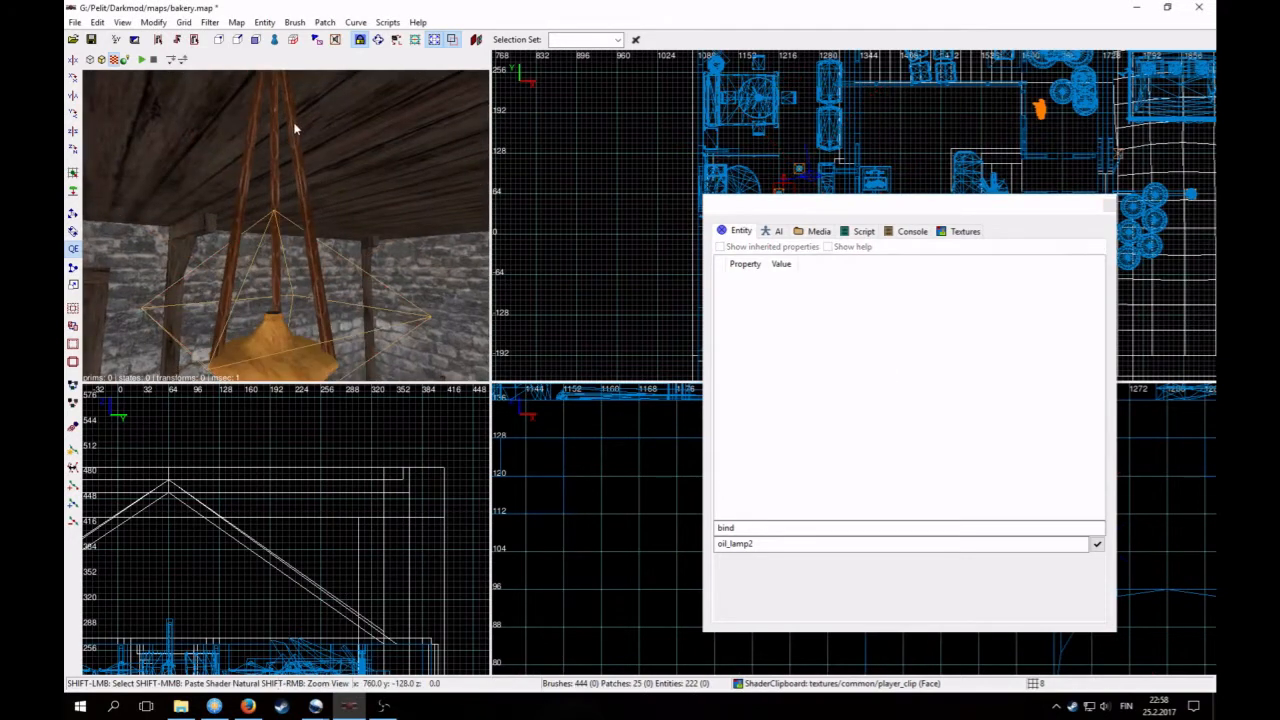
{"action": "left_click", "coordinate": [294, 125], "text": "shift"}
{"action": "right_click", "coordinate": [391, 236]}
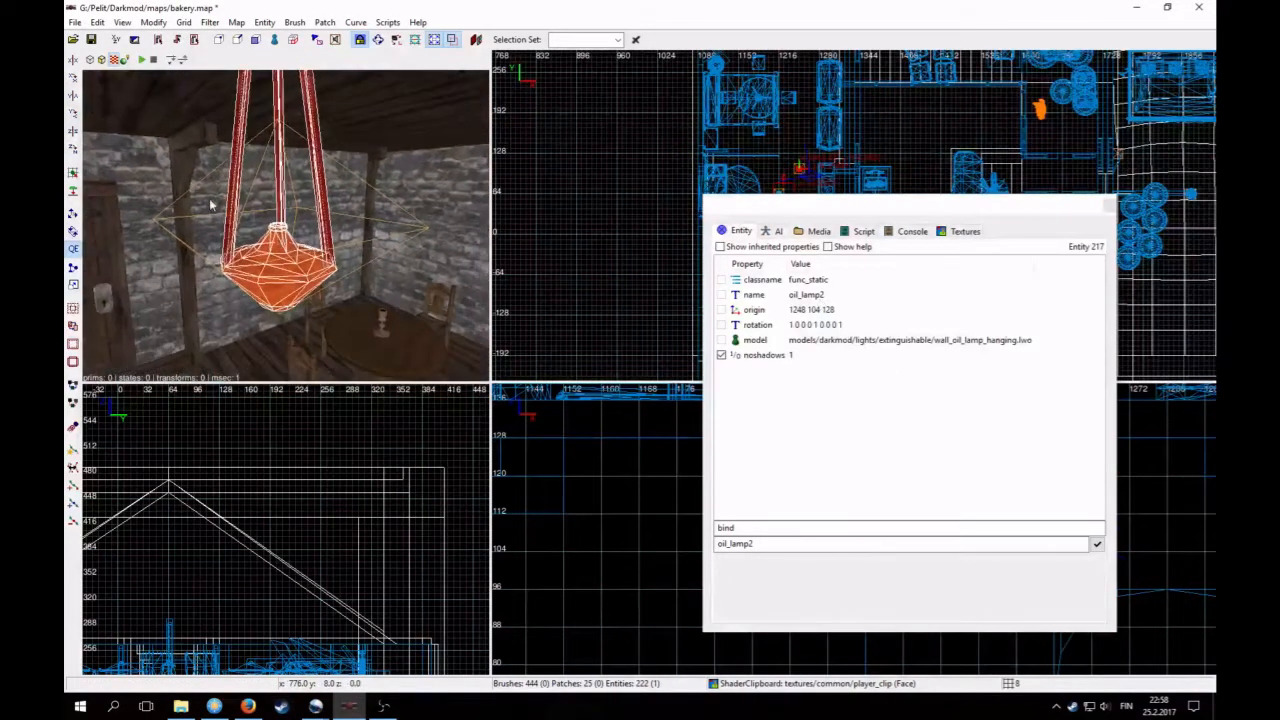
Step: Select the duplicated oil lamp together with its flame light and close the entity properties window
{"action": "right_click", "coordinate": [391, 236]}
{"action": "key", "text": "Escape"}
{"action": "left_click", "coordinate": [391, 240], "text": "shift"}
{"action": "right_click", "coordinate": [391, 240]}
{"action": "right_click", "coordinate": [391, 240]}
{"action": "left_click", "coordinate": [297, 183], "text": "shift"}
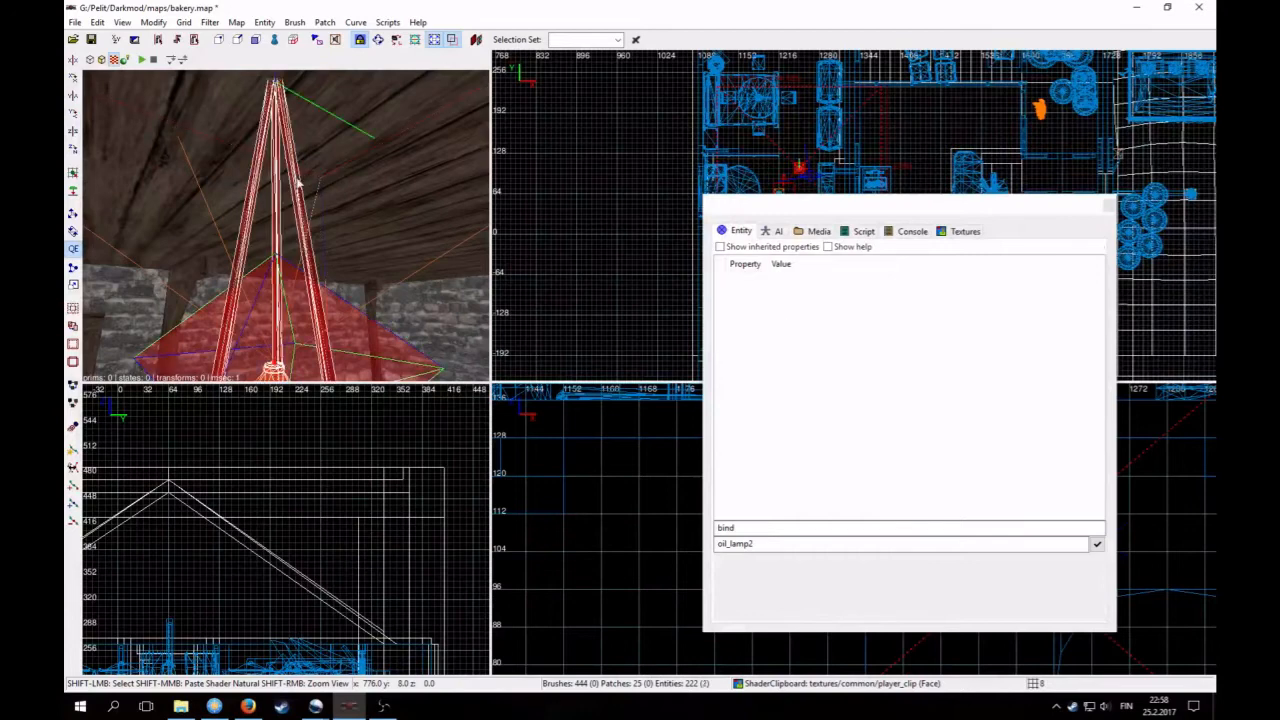
{"action": "right_click", "coordinate": [297, 183]}
{"action": "key", "text": "Up"}
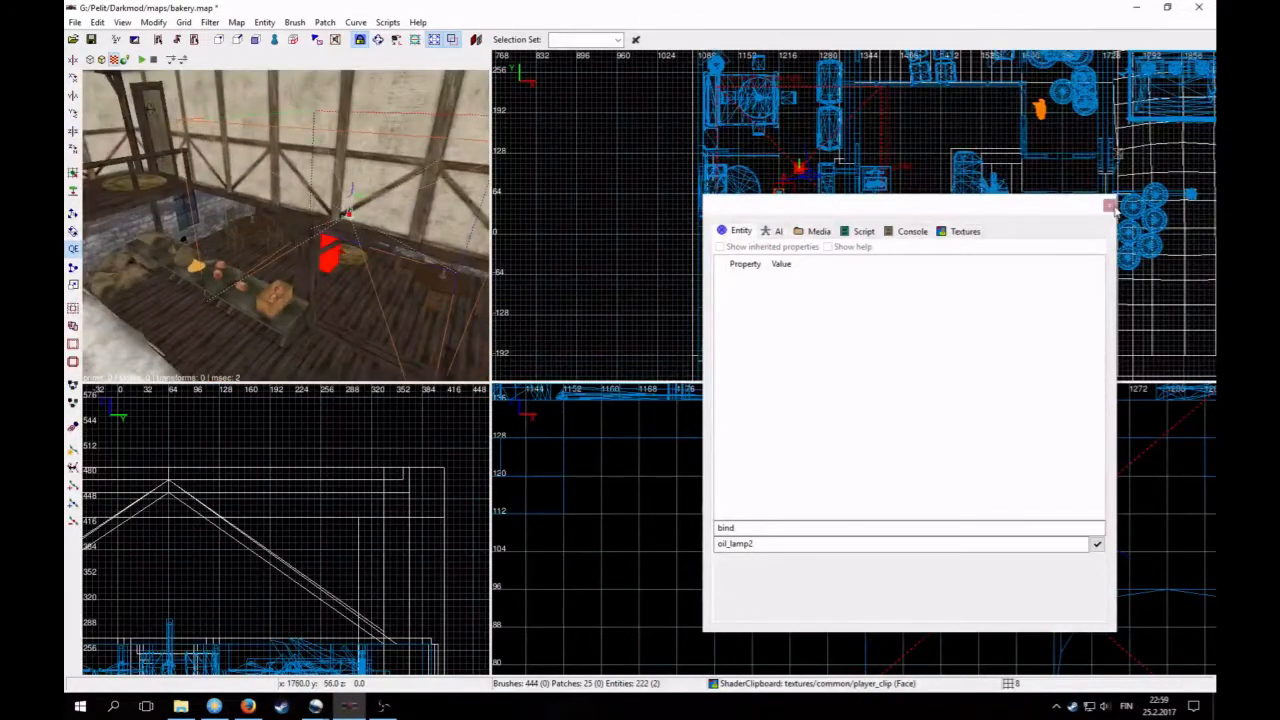
{"action": "left_click", "coordinate": [1112, 207]}
Step: Move the duplicated oil lamp and its flame light out of the small room onto the upstairs walkway and raise them toward the ceiling
{"action": "scroll", "coordinate": [864, 214], "scroll_direction": "down", "scroll_amount": 2}
{"action": "right_click_drag", "start_coordinate": [857, 224], "coordinate": [826, 222]}
{"action": "scroll", "coordinate": [826, 222], "scroll_direction": "up", "scroll_amount": 2}
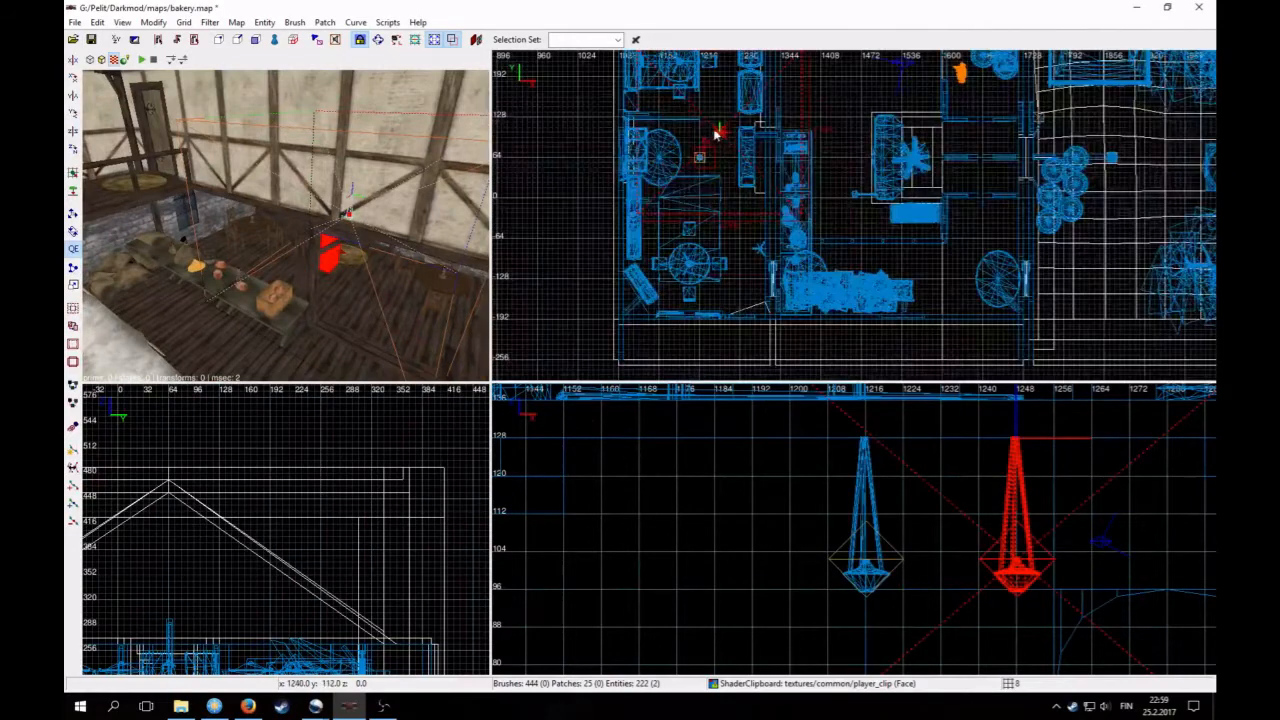
{"action": "left_click_drag", "start_coordinate": [716, 133], "coordinate": [822, 283]}
{"action": "right_click", "coordinate": [420, 220]}
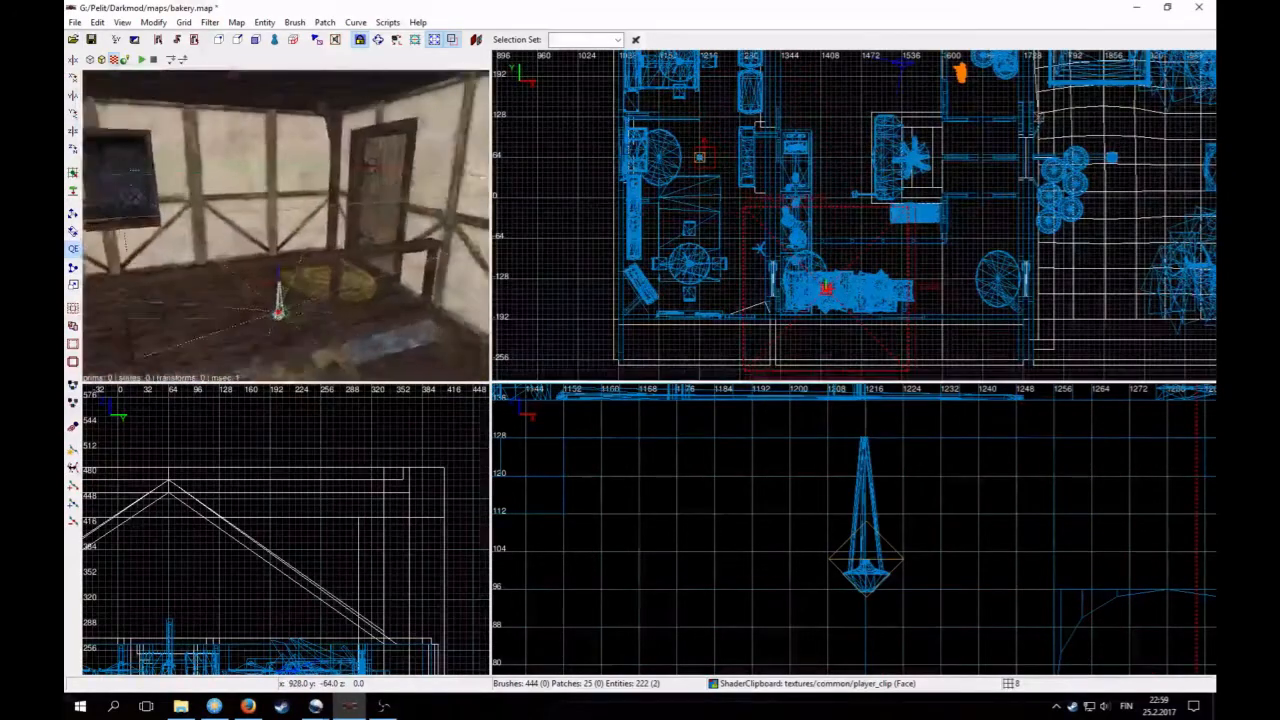
{"action": "key", "text": "Down"}
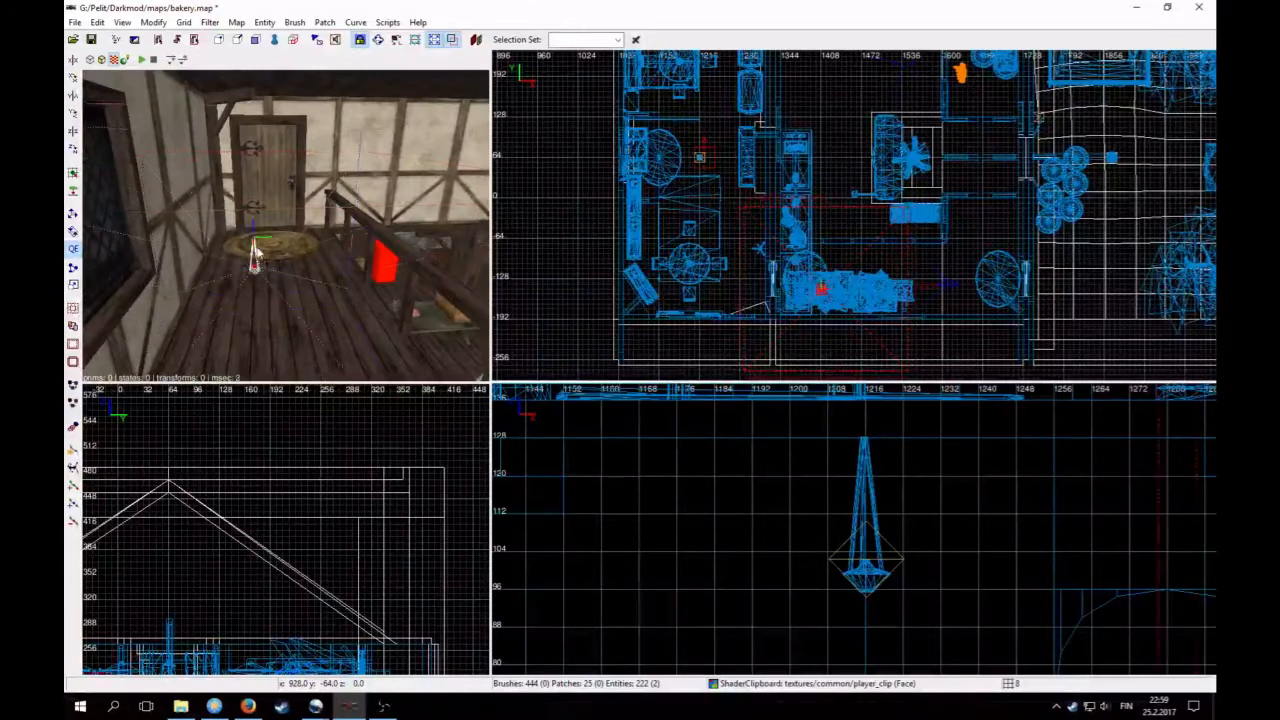
{"action": "scroll", "coordinate": [706, 264], "scroll_direction": "up", "scroll_amount": 2}
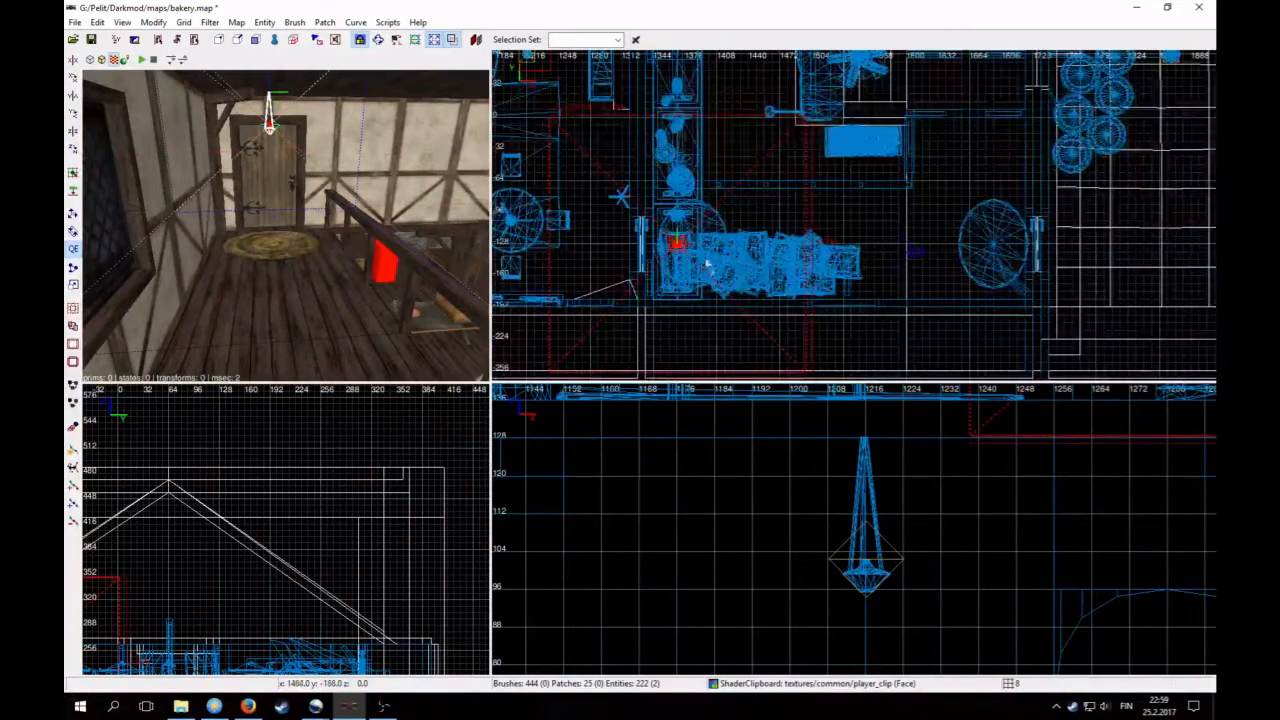
Step: Adjust the oil lamp and its flame light along the upstairs walkway to about X 1408, hanging from the ceiling
{"action": "right_click", "coordinate": [400, 245]}
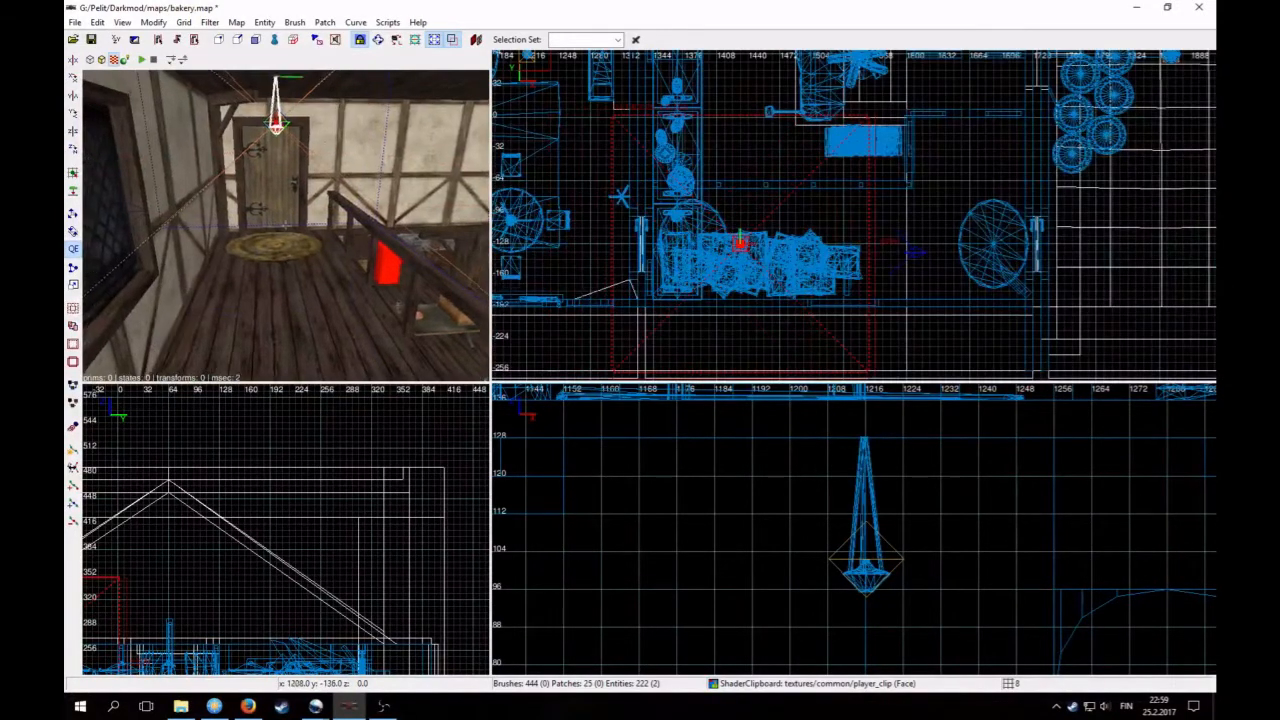
{"action": "key", "text": "Up"}
{"action": "key", "text": "Up"}
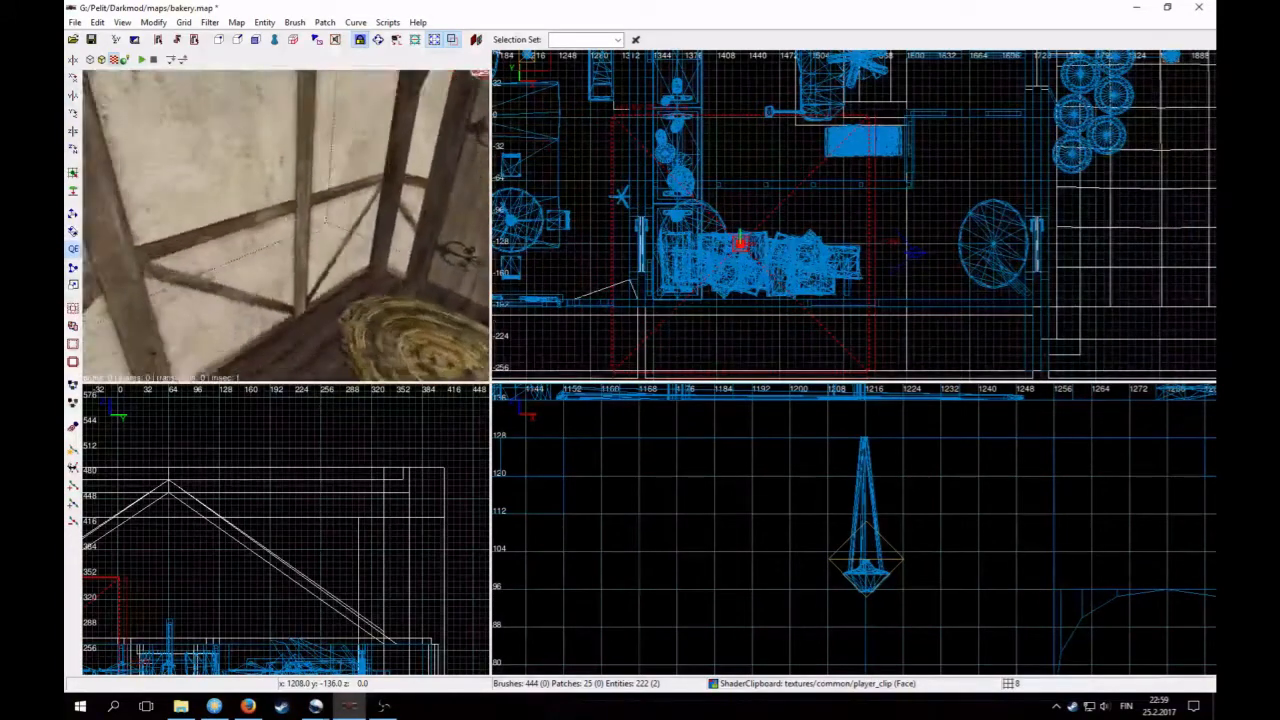
{"action": "key", "text": "Down"}
{"action": "right_click", "coordinate": [400, 245]}
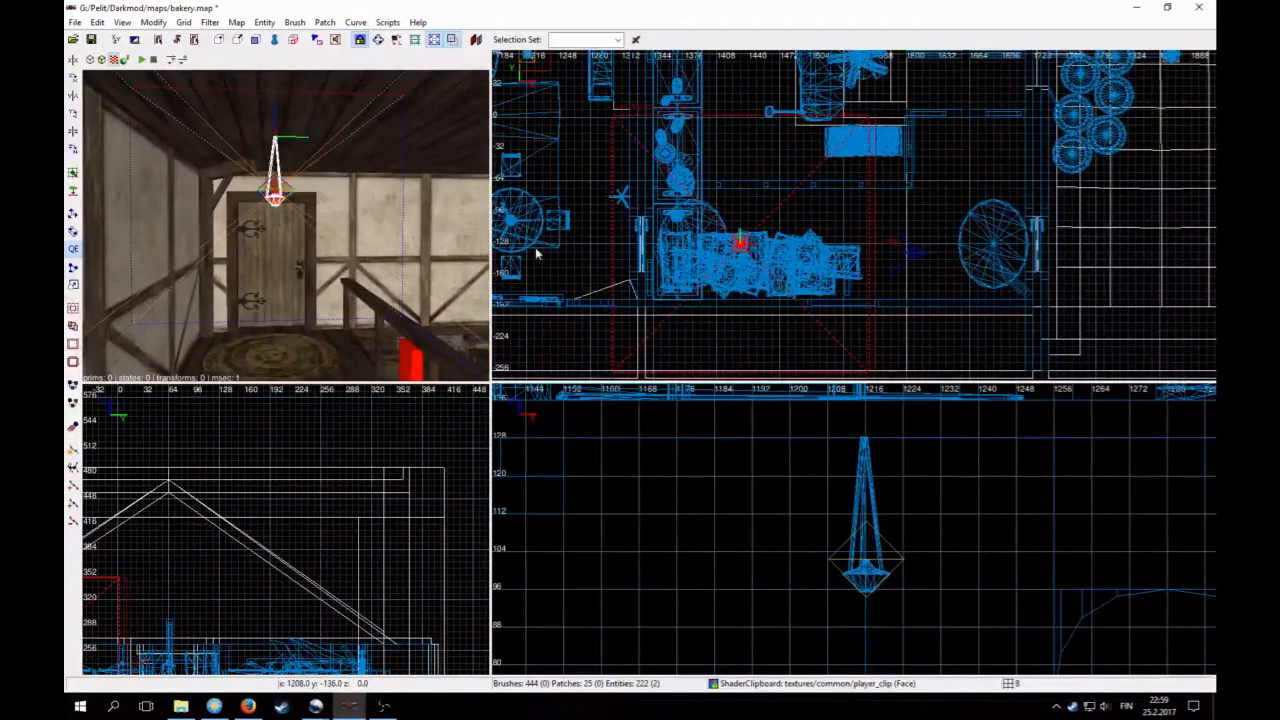
{"action": "left_click", "coordinate": [273, 257], "text": "shift"}
{"action": "left_click", "coordinate": [273, 257], "text": "shift"}
{"action": "right_click", "coordinate": [222, 222]}
{"action": "right_click", "coordinate": [222, 222]}
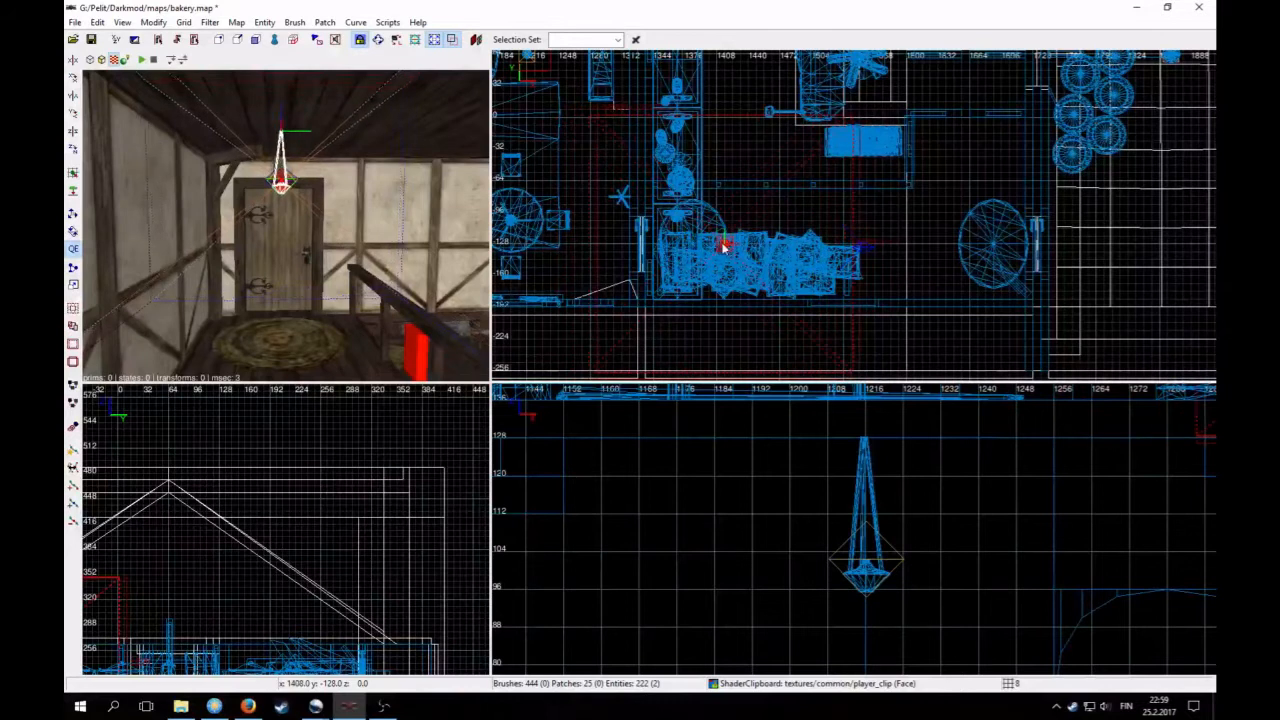
Step: Shift the oil lamp and its flame light along X to about 1432 -128 and check their fit under the ceiling
{"action": "right_click", "coordinate": [400, 243]}
{"action": "key", "text": "Right"}
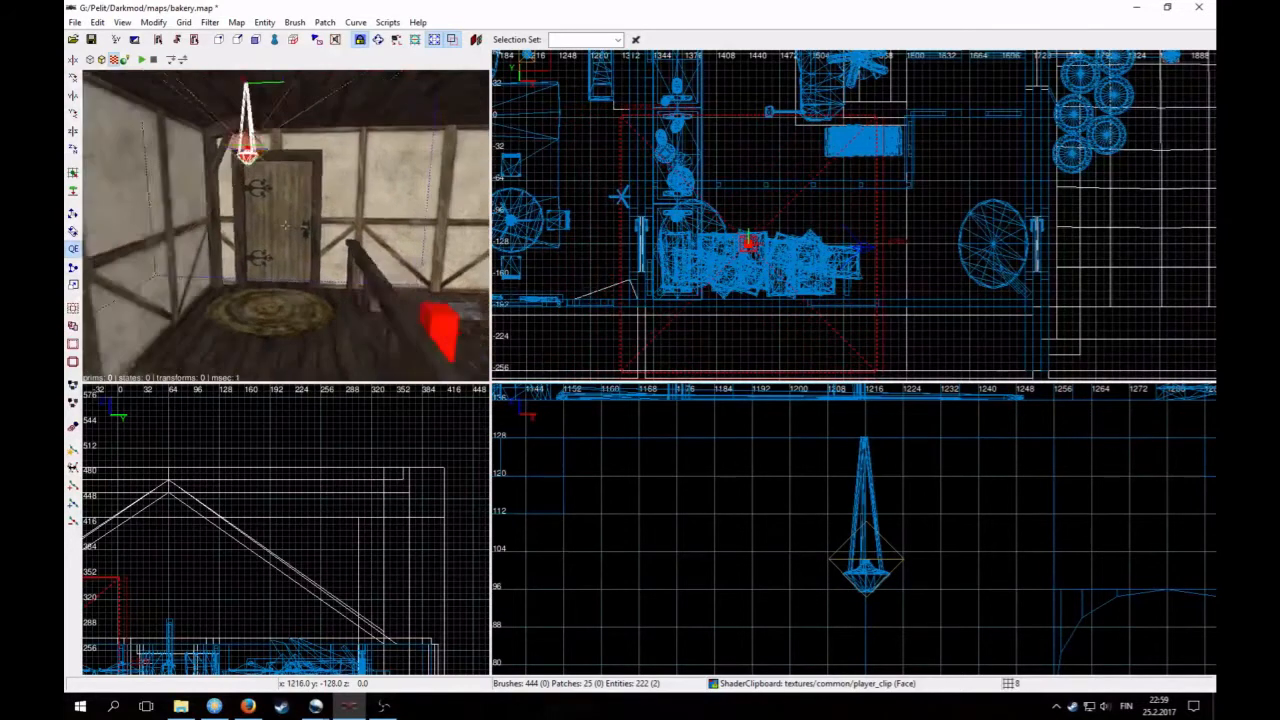
{"action": "key", "text": "Down"}
{"action": "key", "text": "Left"}
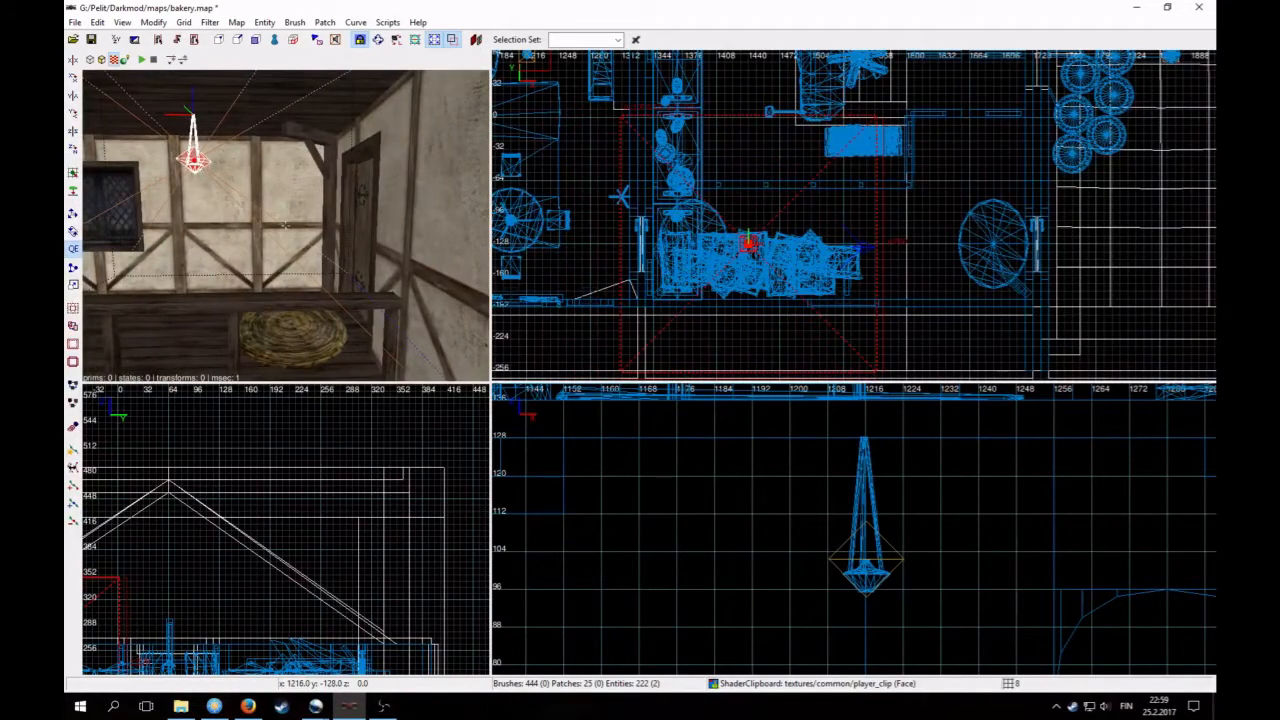
{"action": "key", "text": "Left"}
{"action": "key", "text": "Up"}
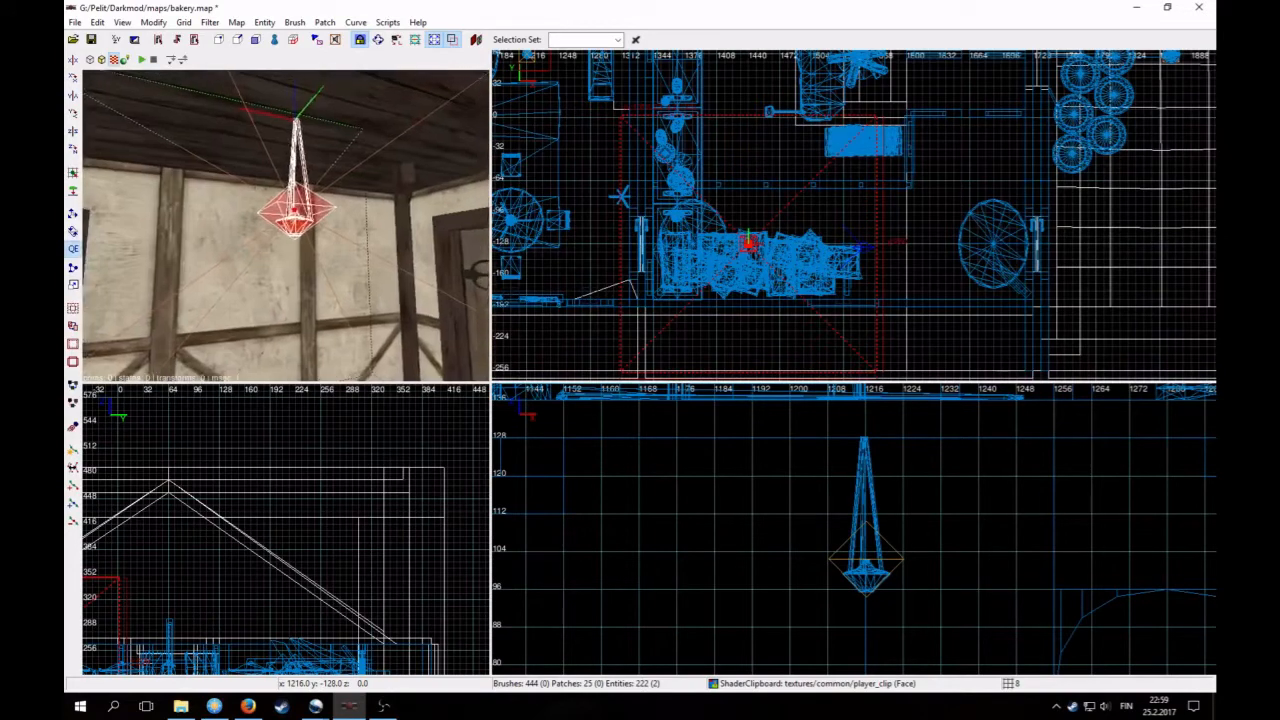
{"action": "key", "text": "Down"}
{"action": "key", "text": "Down"}
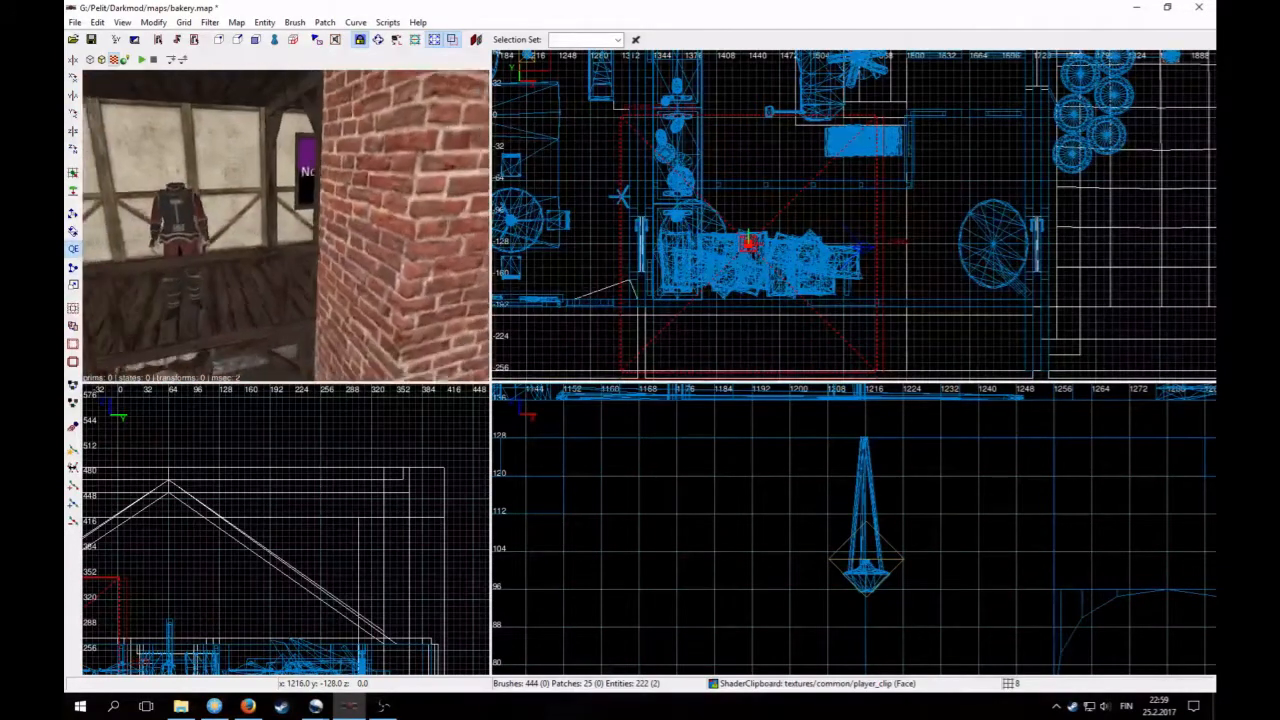
Step: Delete the human figure standing on the upstairs walkway below the oil lamp
{"action": "key", "text": "Escape"}
{"action": "left_click", "coordinate": [203, 222], "text": "shift"}
{"action": "scroll", "coordinate": [892, 222], "scroll_direction": "down", "scroll_amount": 3}
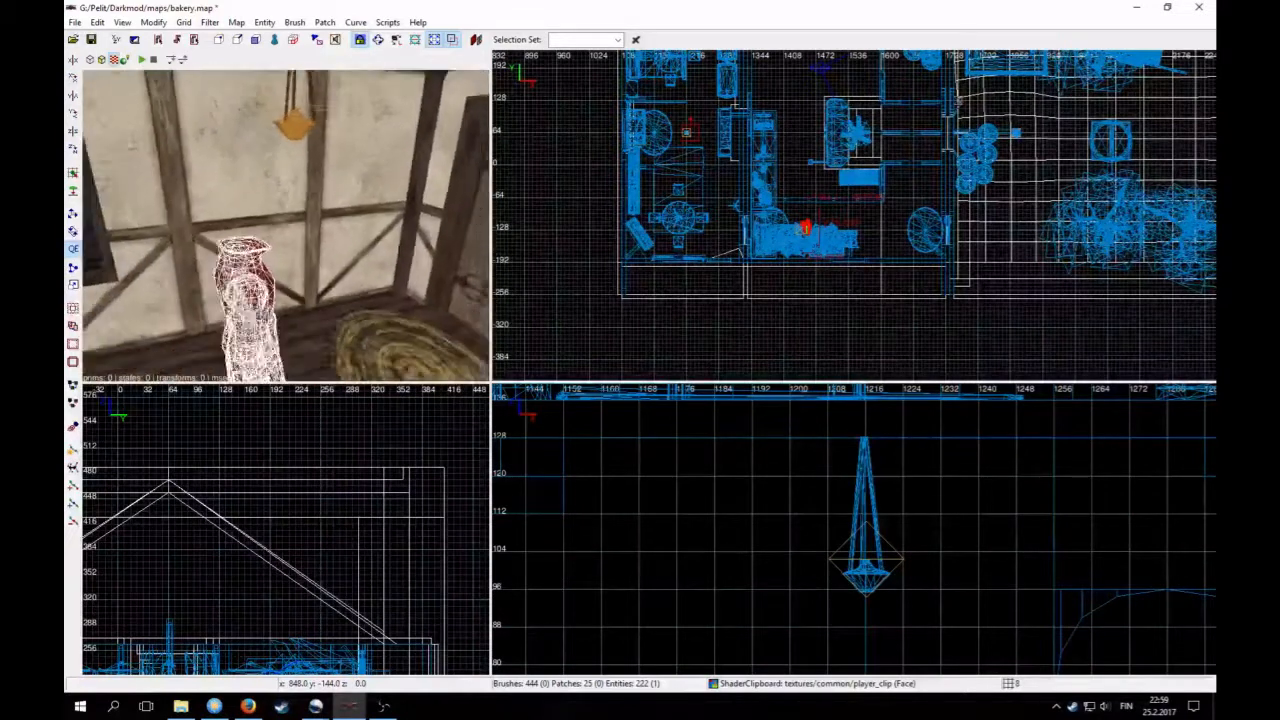
{"action": "key", "text": "Down"}
{"action": "key", "text": "Up"}
{"action": "key", "text": "Down"}
{"action": "right_click", "coordinate": [294, 246]}
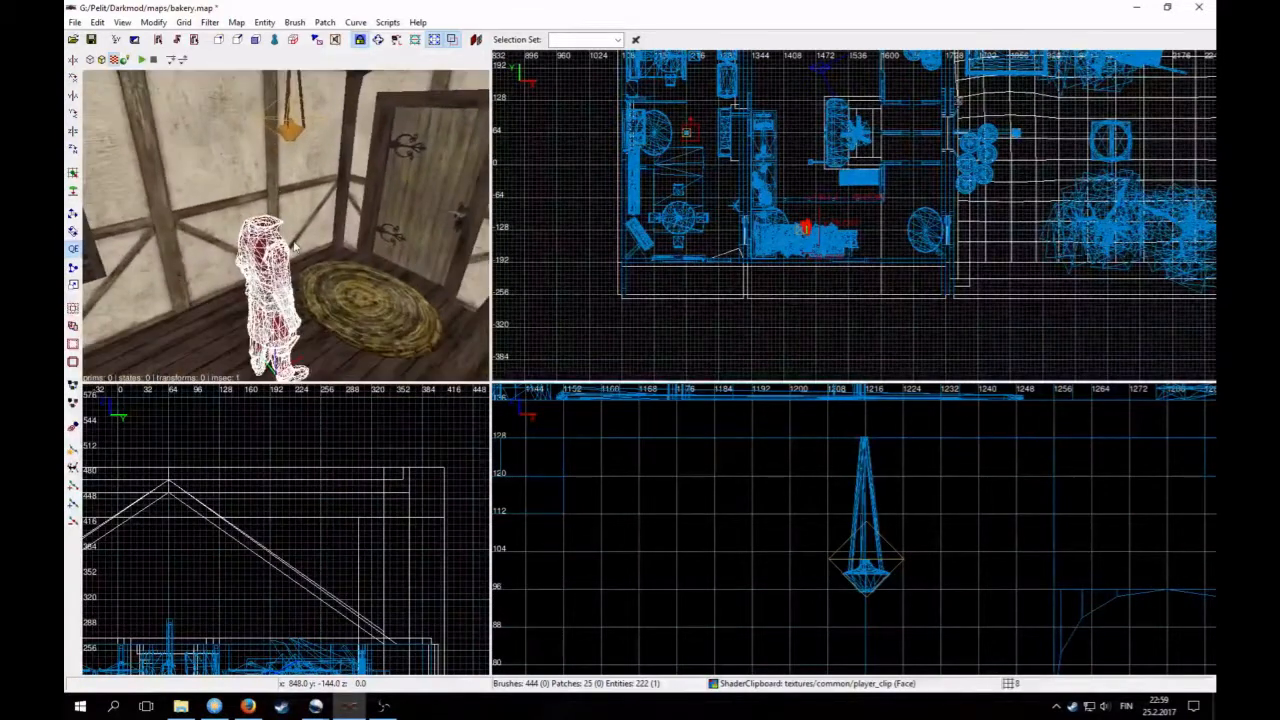
{"action": "key", "text": "Delete"}
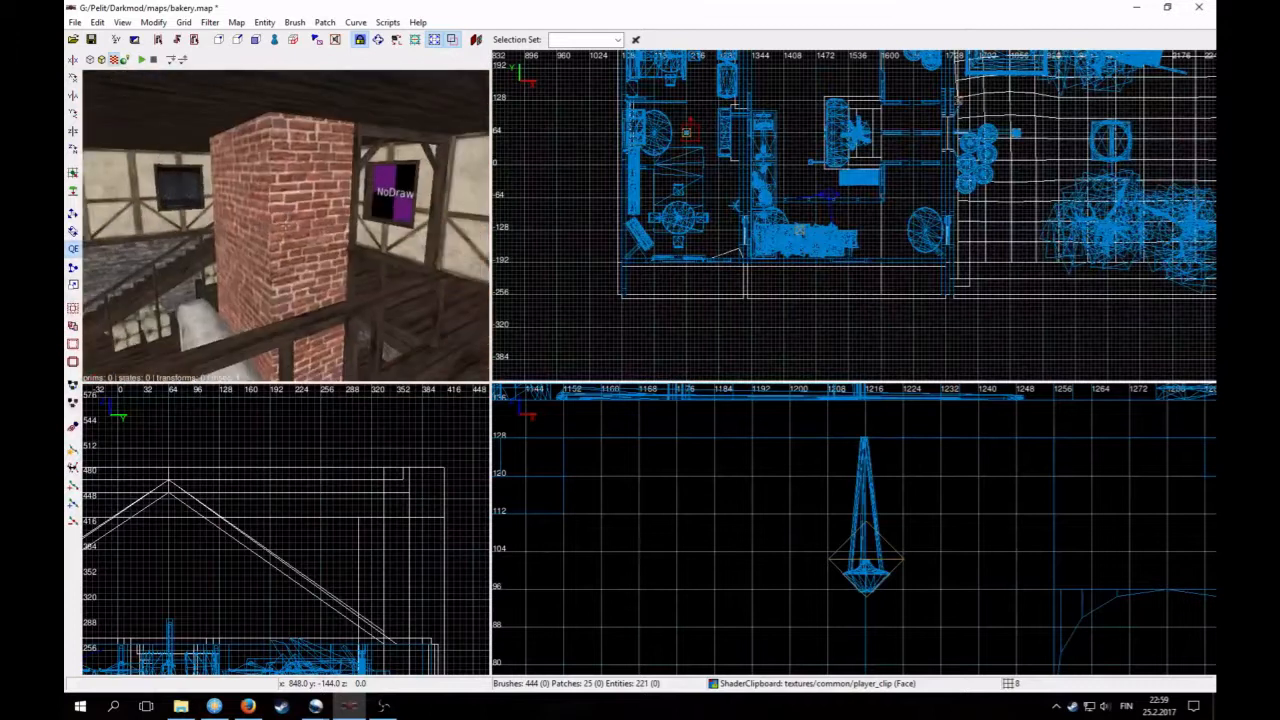
Step: Duplicate the candlestick on the ground-floor round table and move the copy up into the upstairs bedroom
{"action": "key", "text": "Up"}
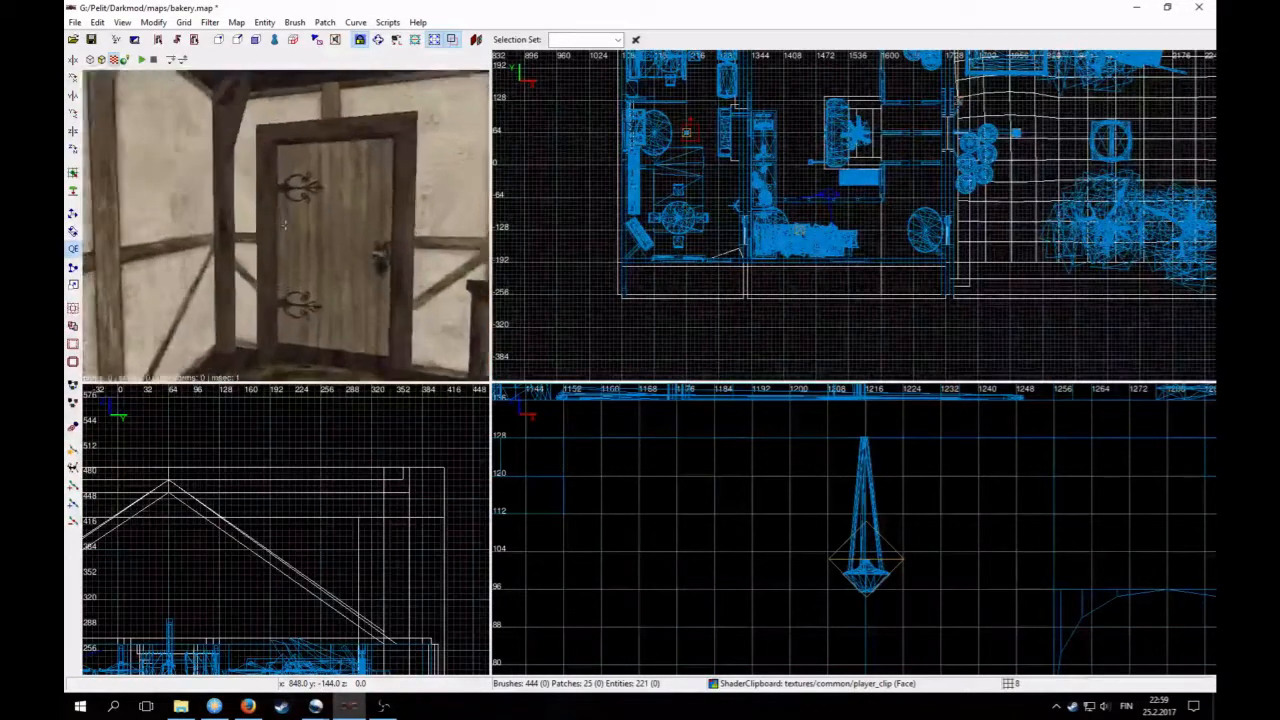
{"action": "key", "text": "Up"}
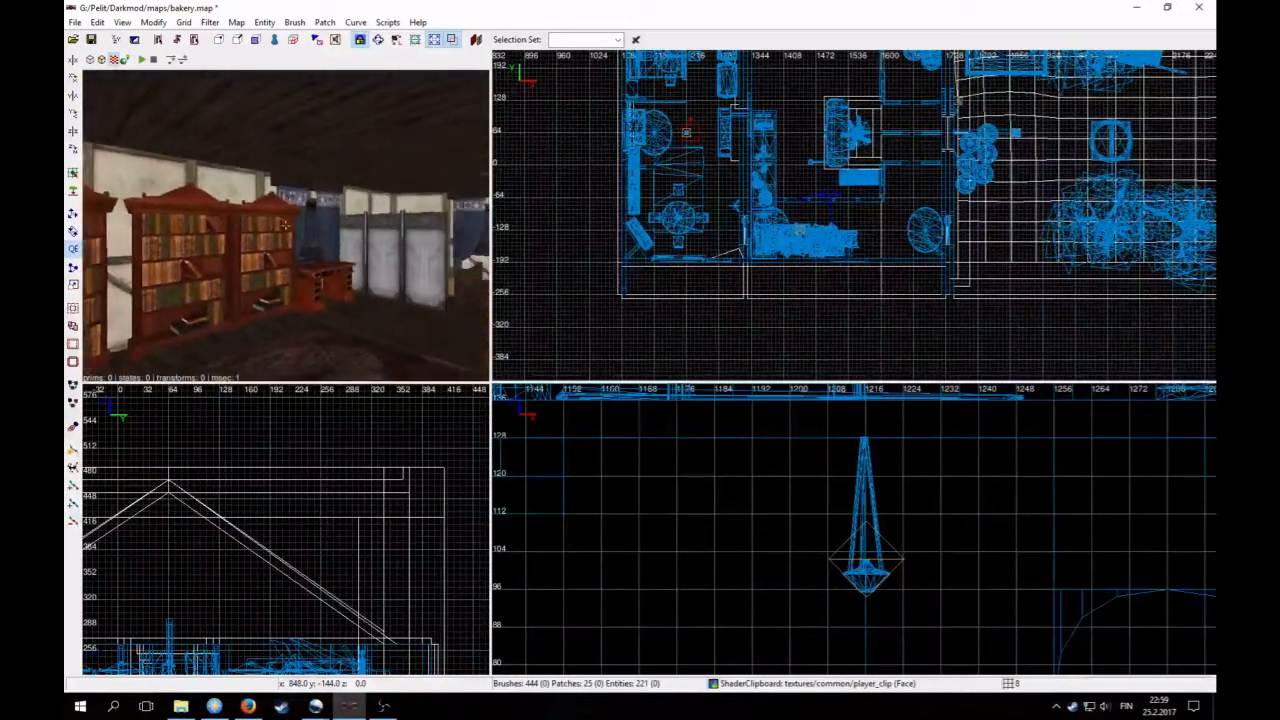
{"action": "key", "text": "Up"}
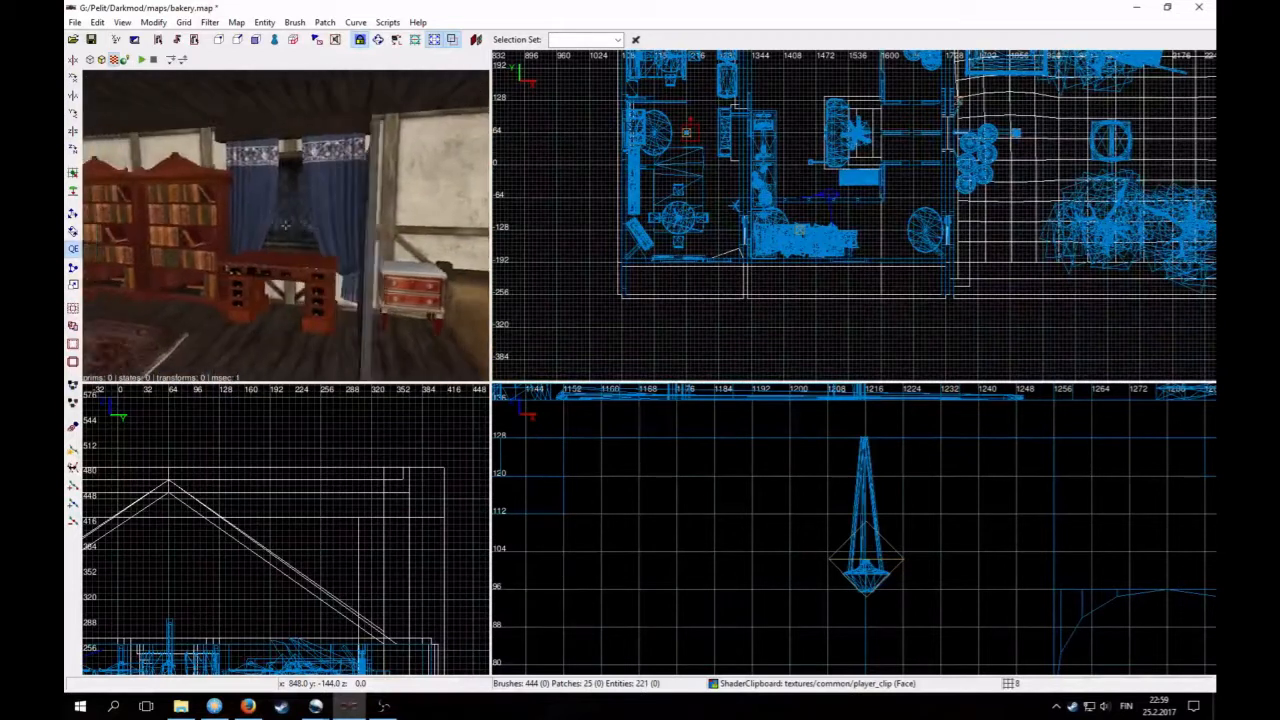
{"action": "key", "text": "Up"}
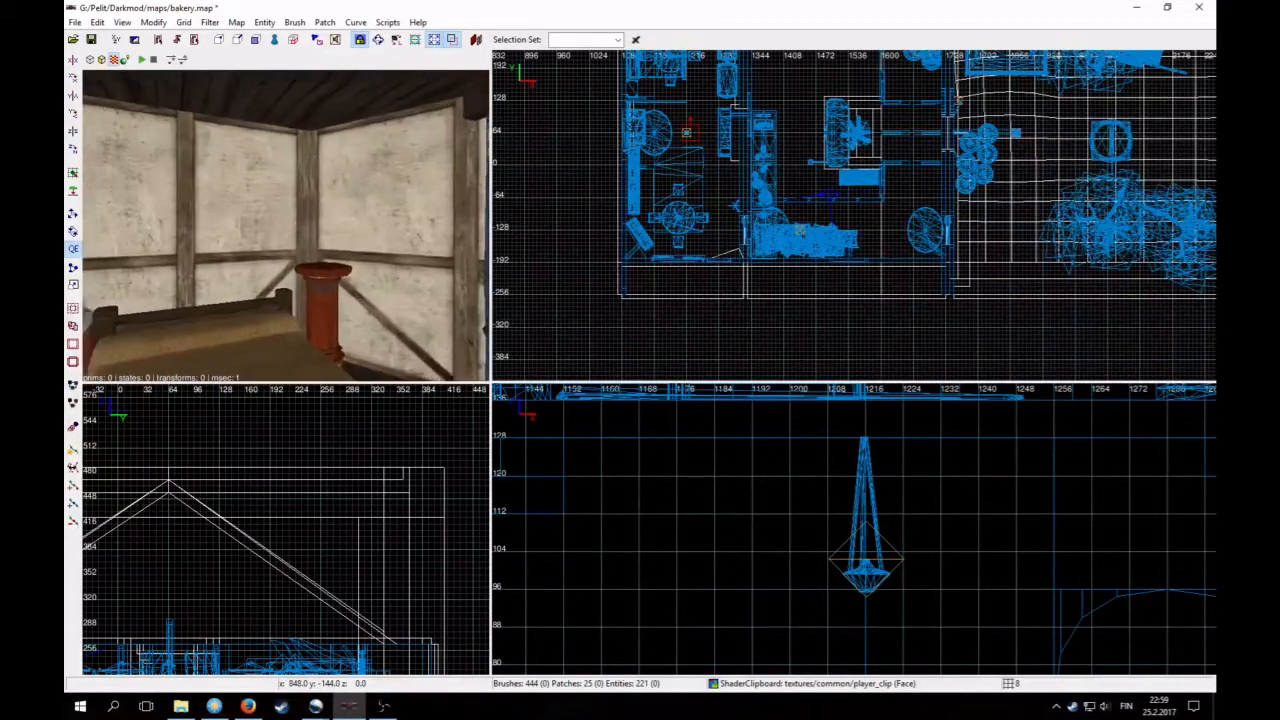
{"action": "key", "text": "Up"}
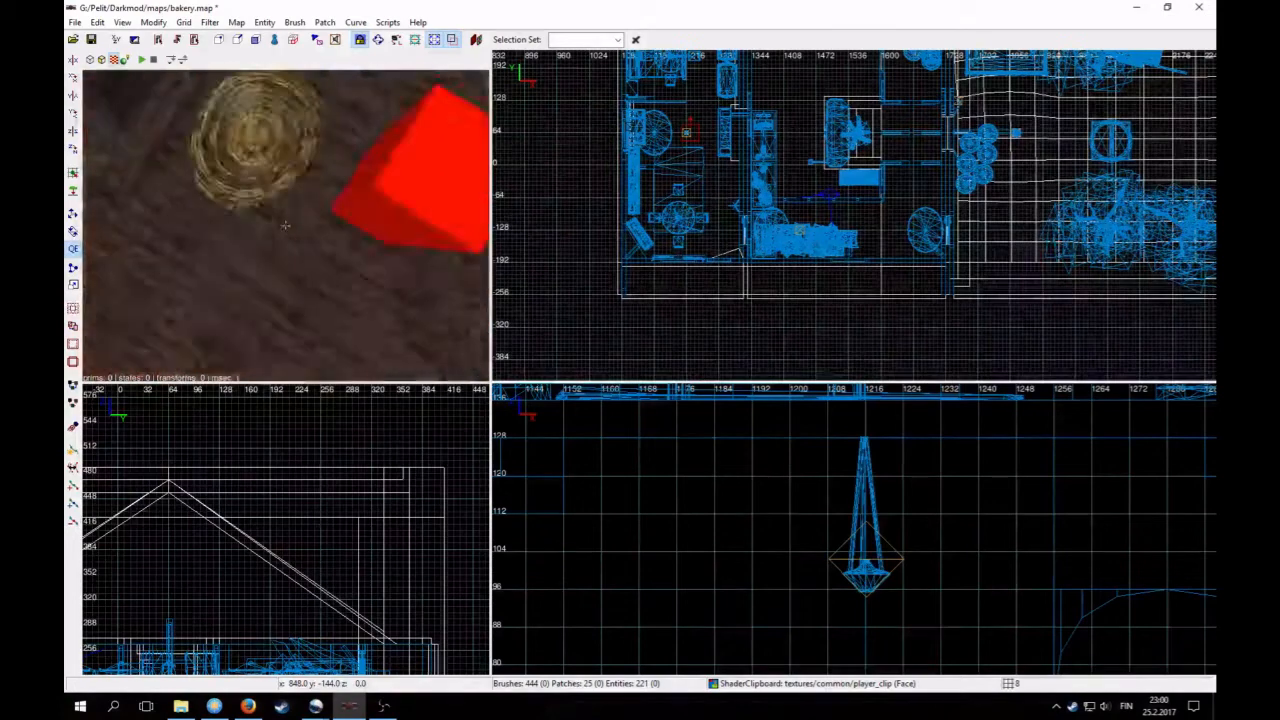
{"action": "right_click", "coordinate": [267, 266]}
{"action": "left_click", "coordinate": [275, 248], "text": "shift"}
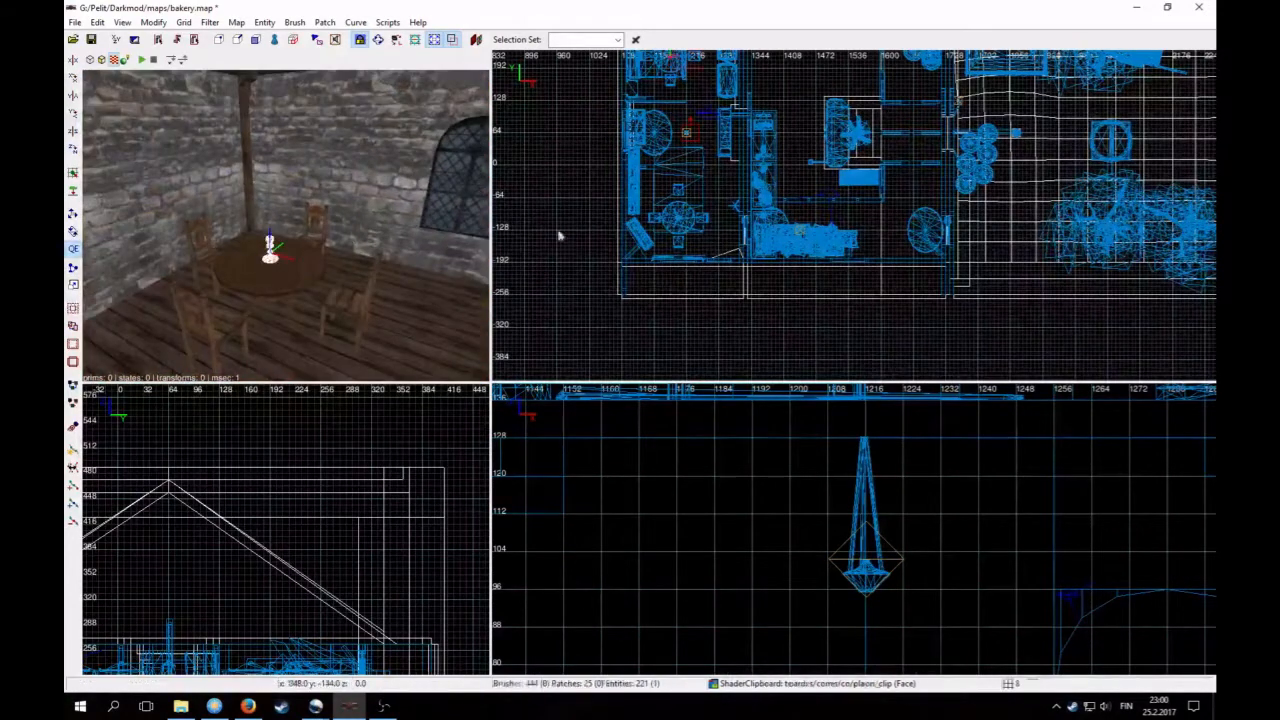
{"action": "scroll", "coordinate": [818, 247], "scroll_direction": "down", "scroll_amount": 6}
{"action": "scroll", "coordinate": [805, 215], "scroll_direction": "up", "scroll_amount": 4}
{"action": "key", "text": "space"}
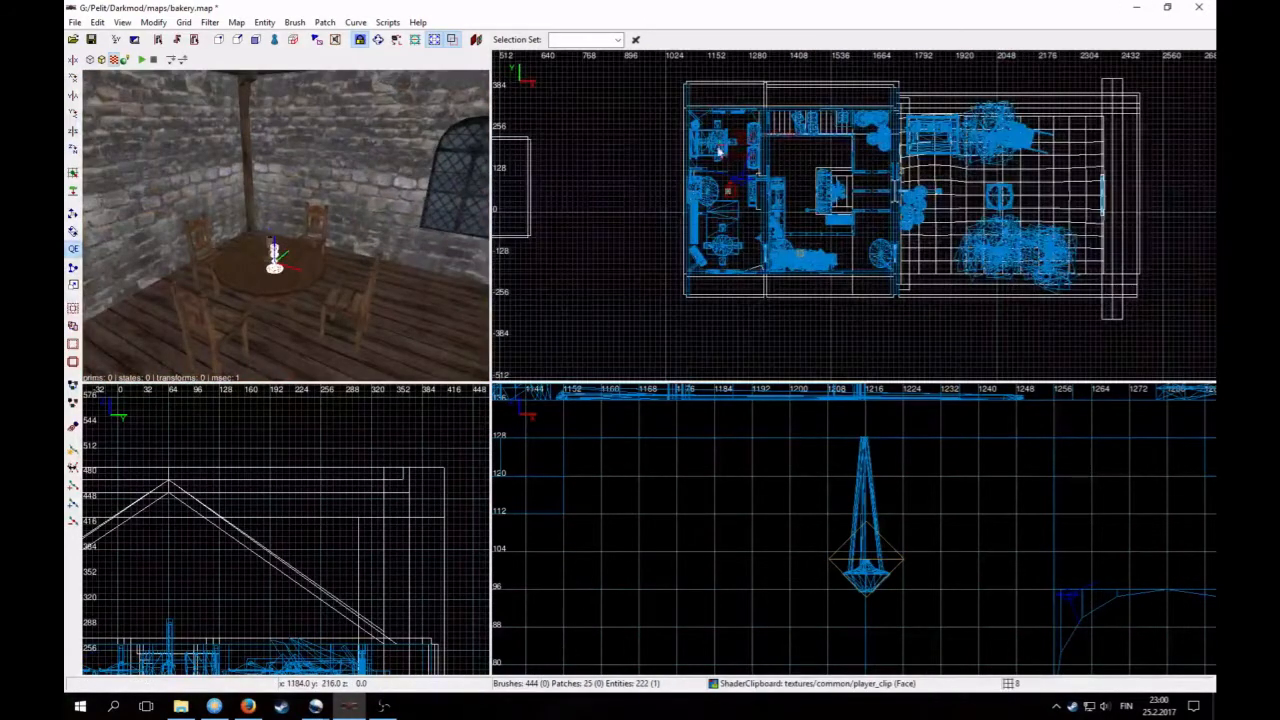
{"action": "scroll", "coordinate": [924, 583], "scroll_direction": "down", "scroll_amount": 6}
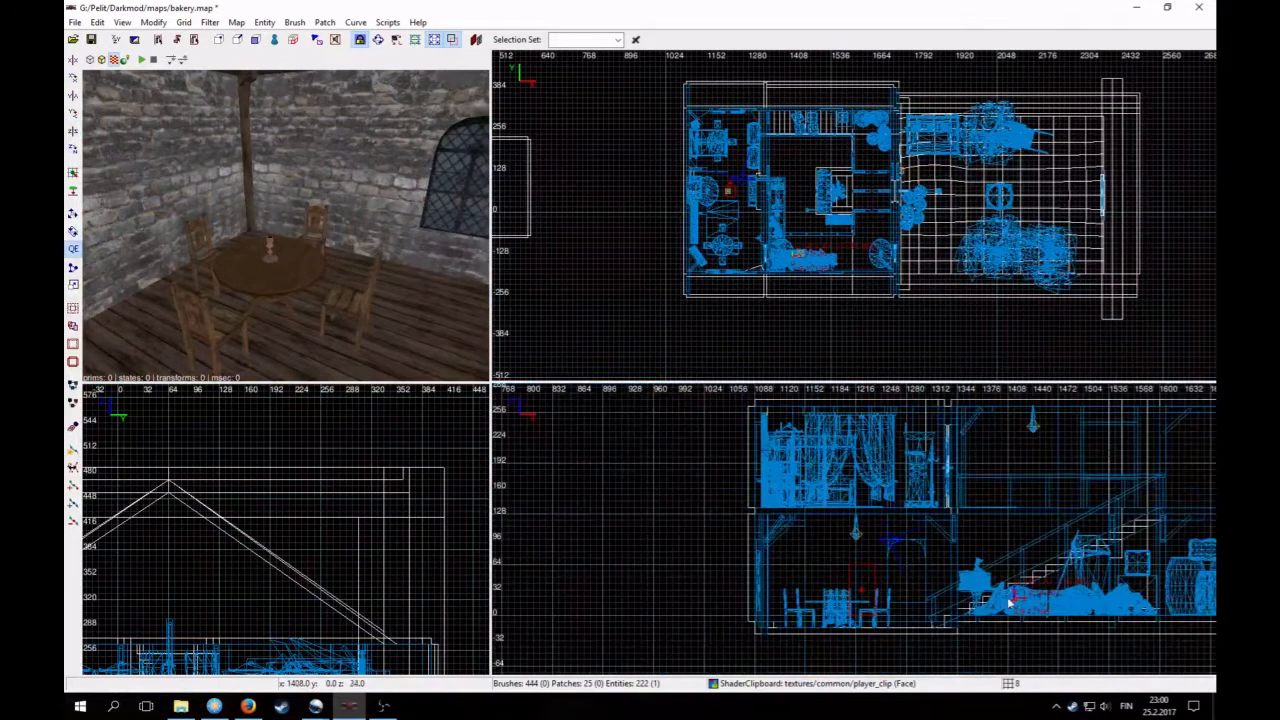
{"action": "left_click_drag", "start_coordinate": [1011, 595], "coordinate": [845, 461]}
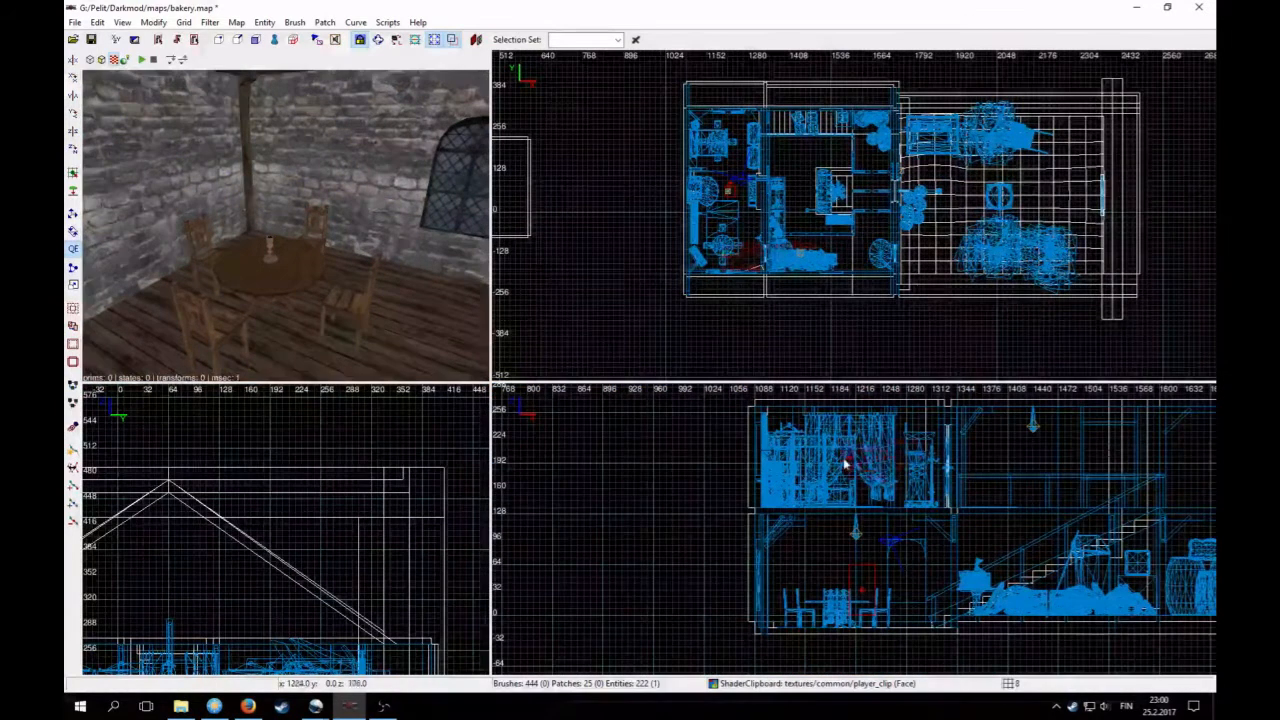
Step: Move the candlestick copy across the bedroom to the red pedestal in the corner beside the bed
{"action": "right_click", "coordinate": [390, 320]}
{"action": "scroll", "coordinate": [286, 226], "scroll_direction": "up", "scroll_amount": 3}
{"action": "scroll", "coordinate": [286, 226], "scroll_direction": "up", "scroll_amount": 3}
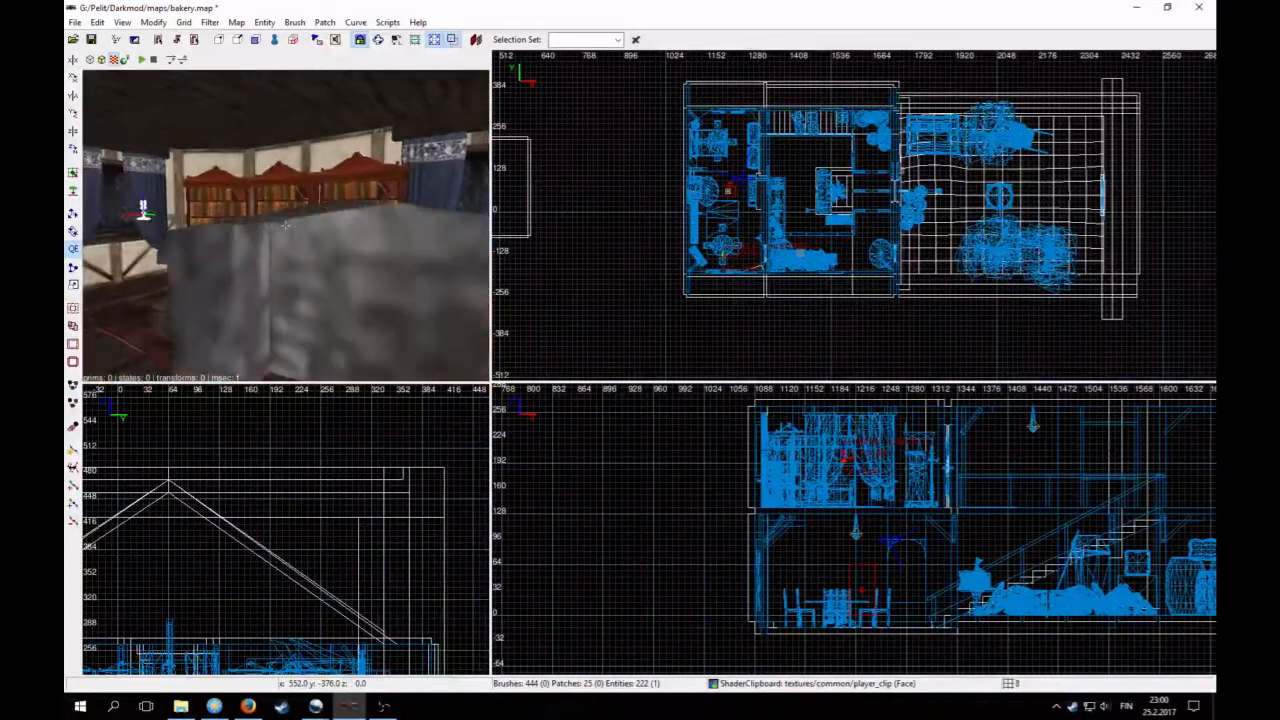
{"action": "right_click", "coordinate": [217, 173]}
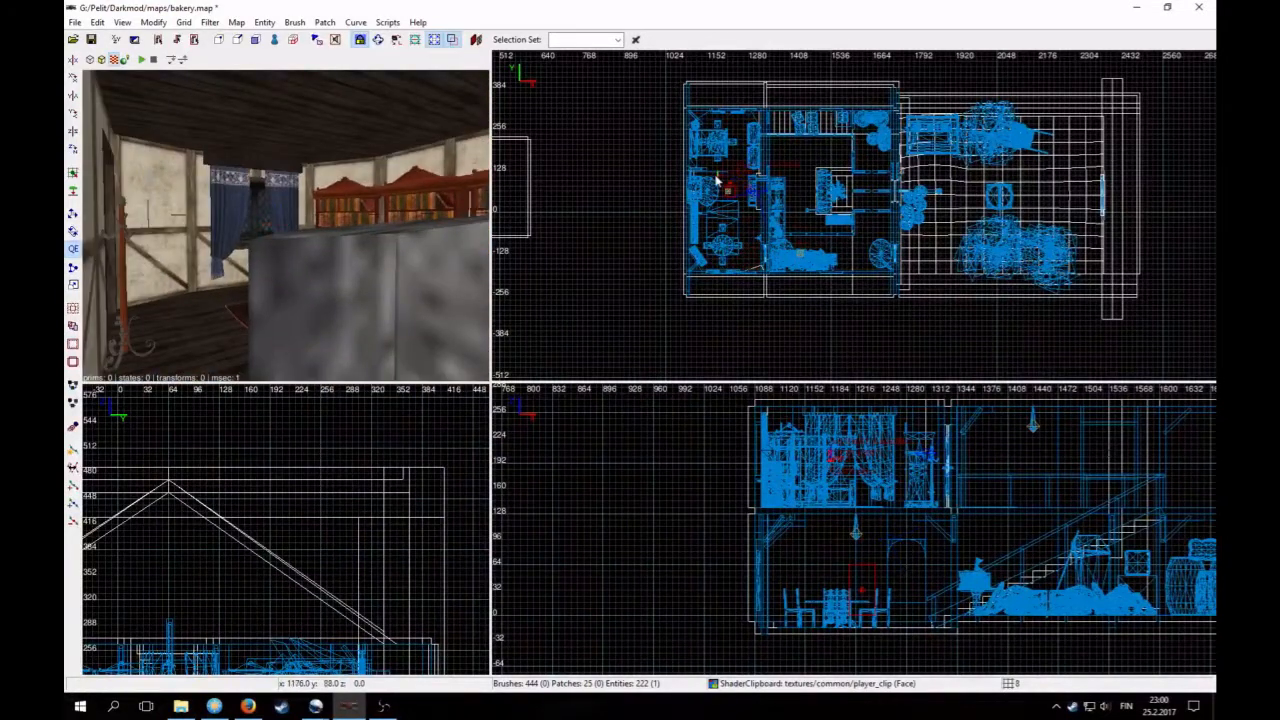
{"action": "right_click", "coordinate": [337, 227]}
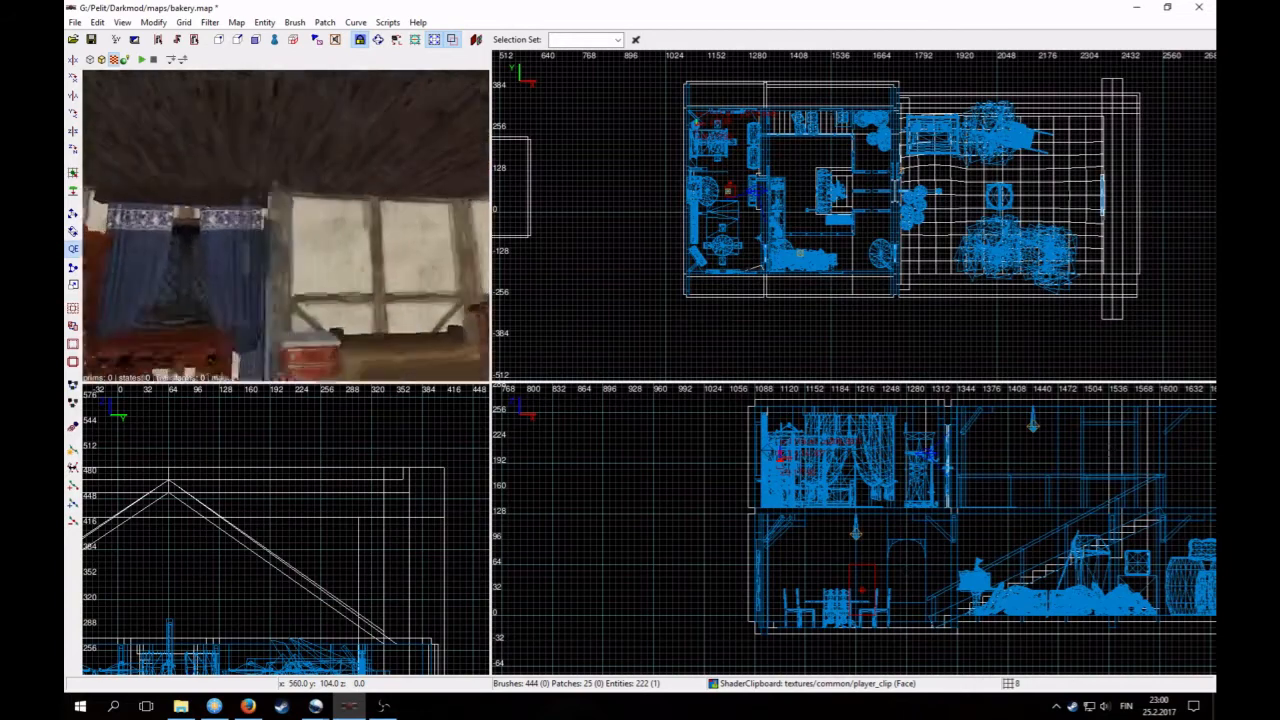
{"action": "right_click", "coordinate": [337, 227]}
Step: Set the grid size to 2 and centre the candlestick copy on the corner pedestal at about 1112 268
{"action": "right_click_drag", "start_coordinate": [612, 176], "coordinate": [706, 243]}
{"action": "scroll", "coordinate": [706, 243], "scroll_direction": "up", "scroll_amount": 8}
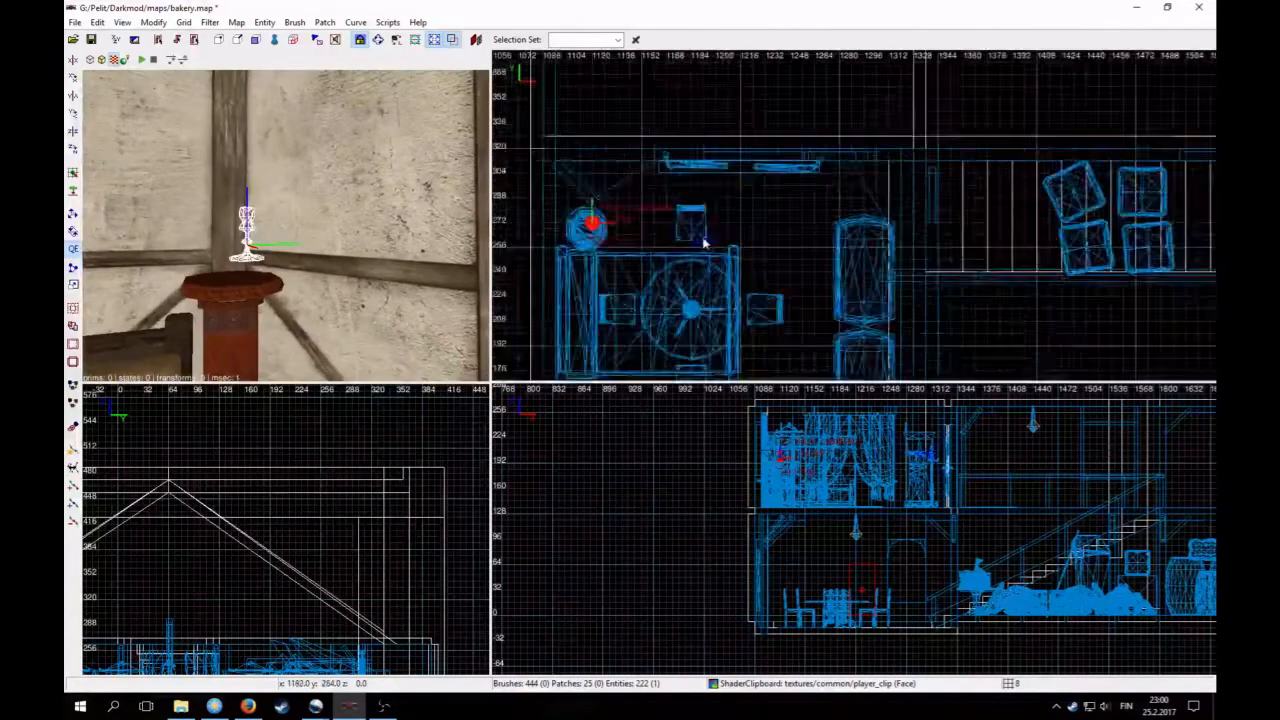
{"action": "key", "text": "2"}
{"action": "left_click_drag", "start_coordinate": [530, 231], "coordinate": [517, 236]}
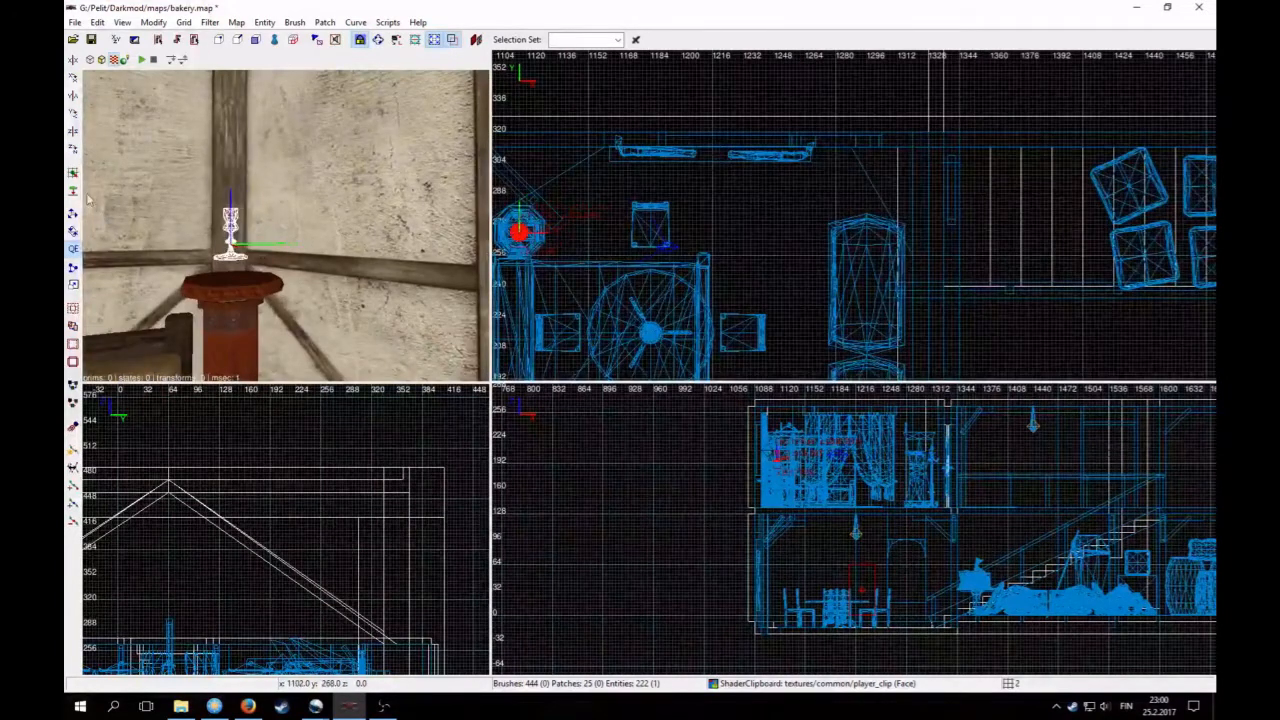
Step: Set the grid size to 8 and save the bakery map
{"action": "right_click", "coordinate": [208, 224]}
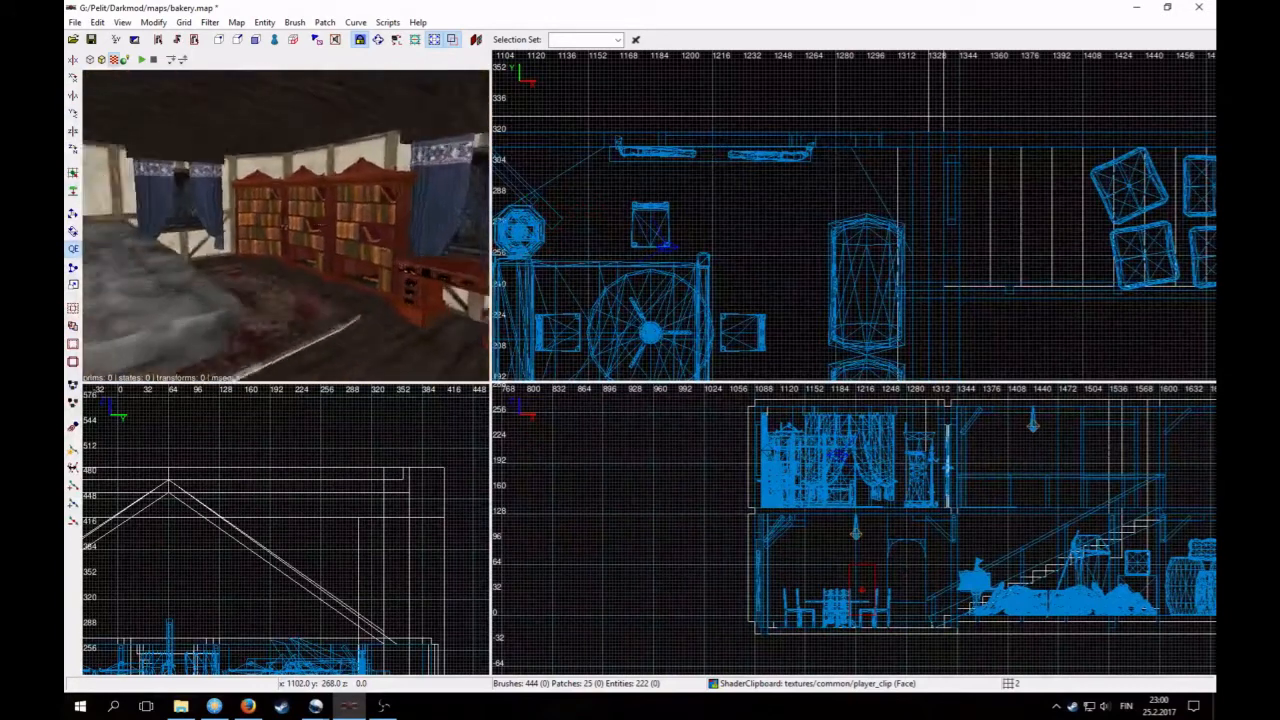
{"action": "key", "text": "Up"}
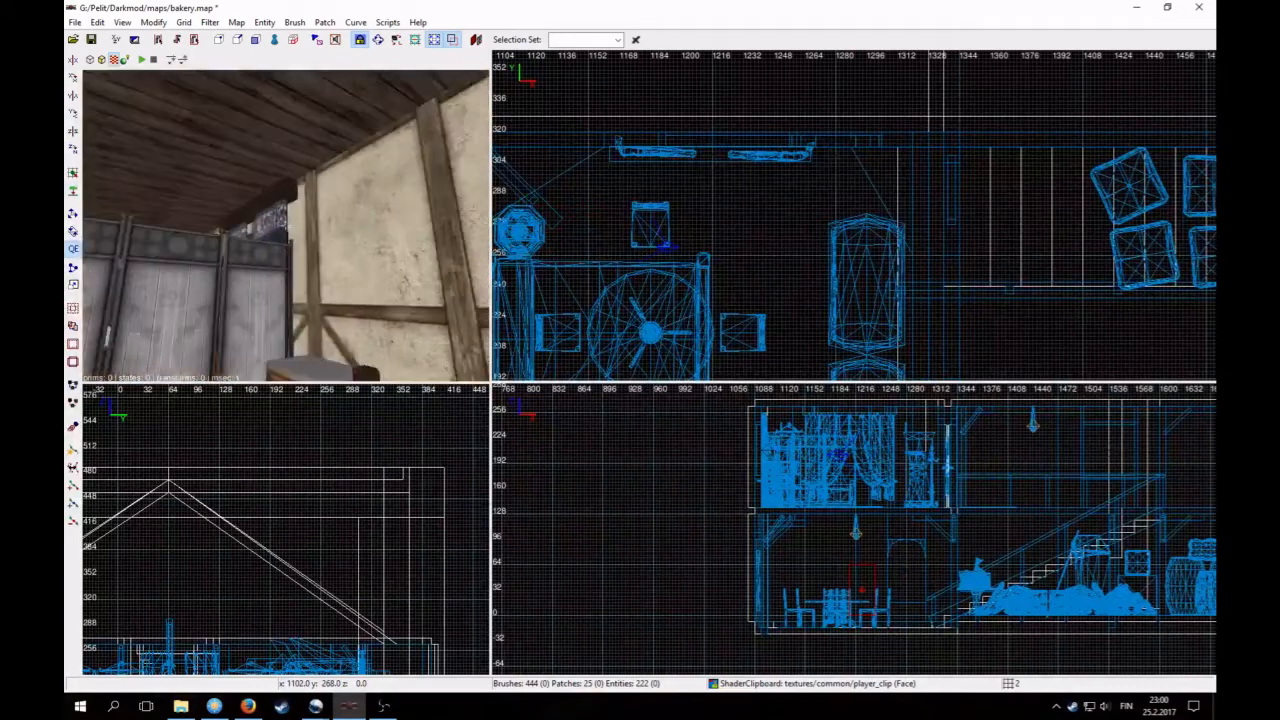
{"action": "key", "text": "Up"}
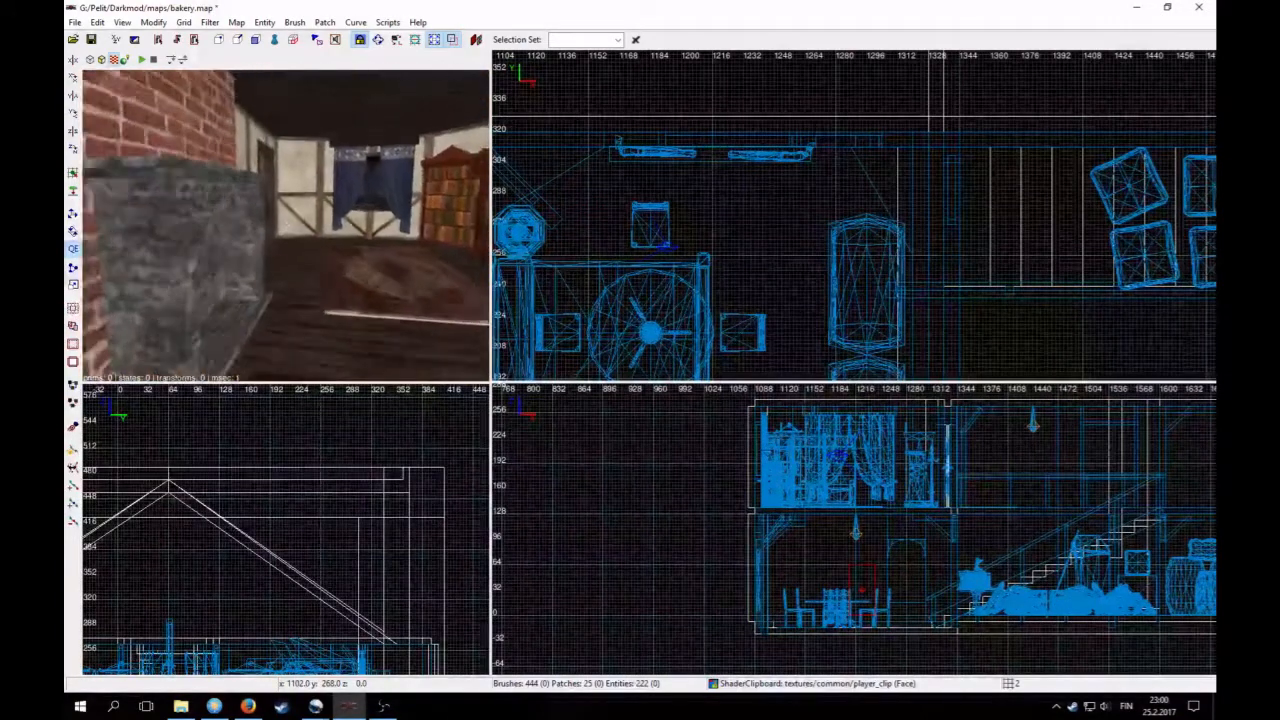
{"action": "key", "text": "Down"}
{"action": "key", "text": "Up"}
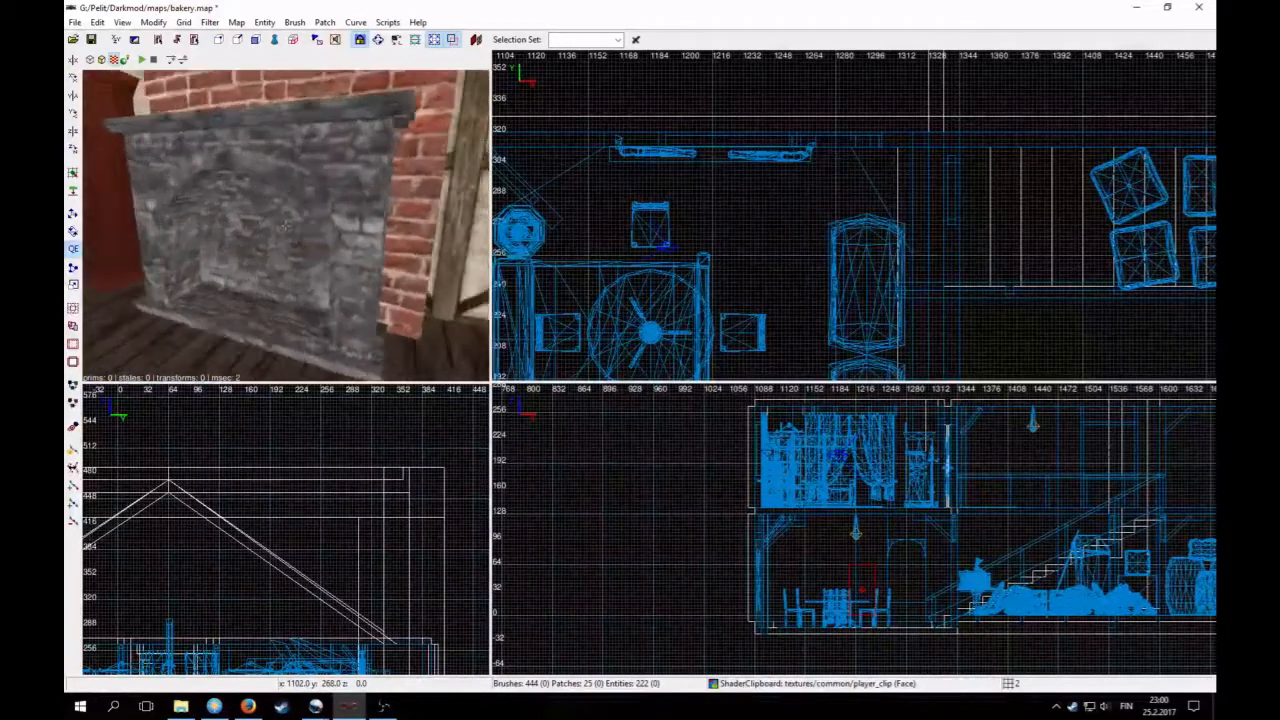
{"action": "key", "text": "Up"}
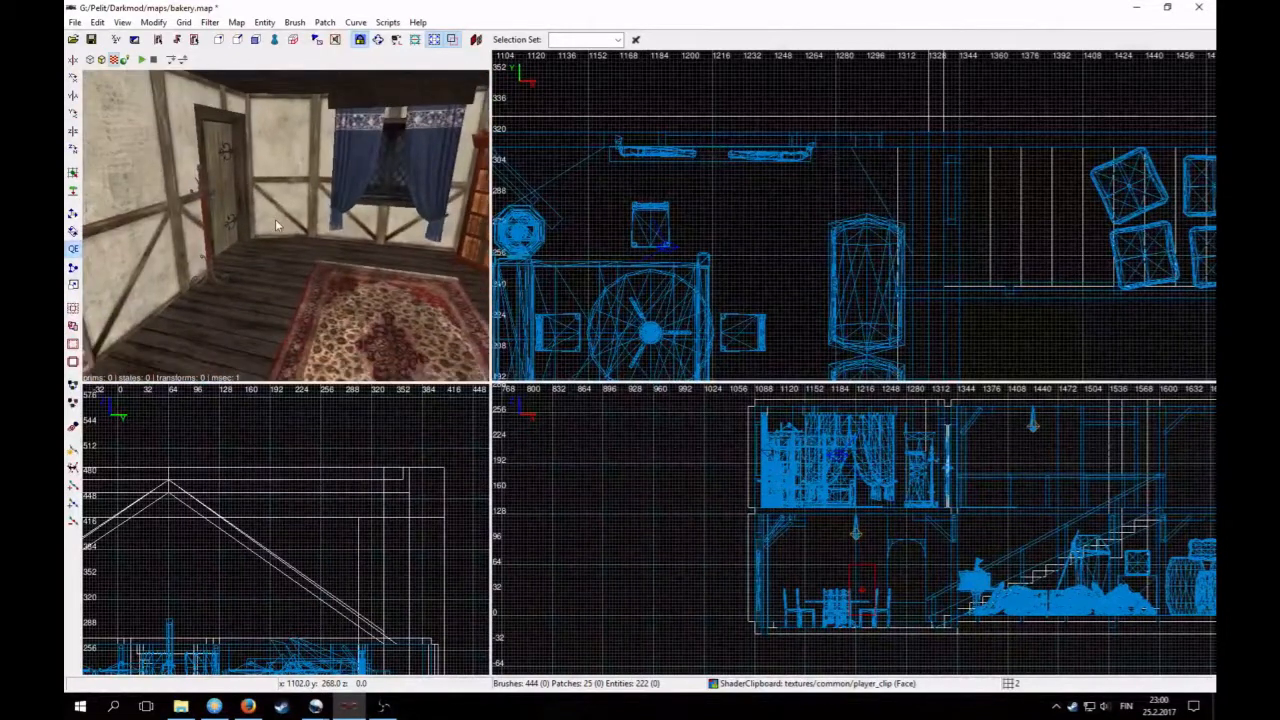
{"action": "right_click", "coordinate": [286, 225]}
{"action": "key", "text": "4"}
{"action": "left_click", "coordinate": [92, 43]}
{"action": "right_click", "coordinate": [389, 252]}
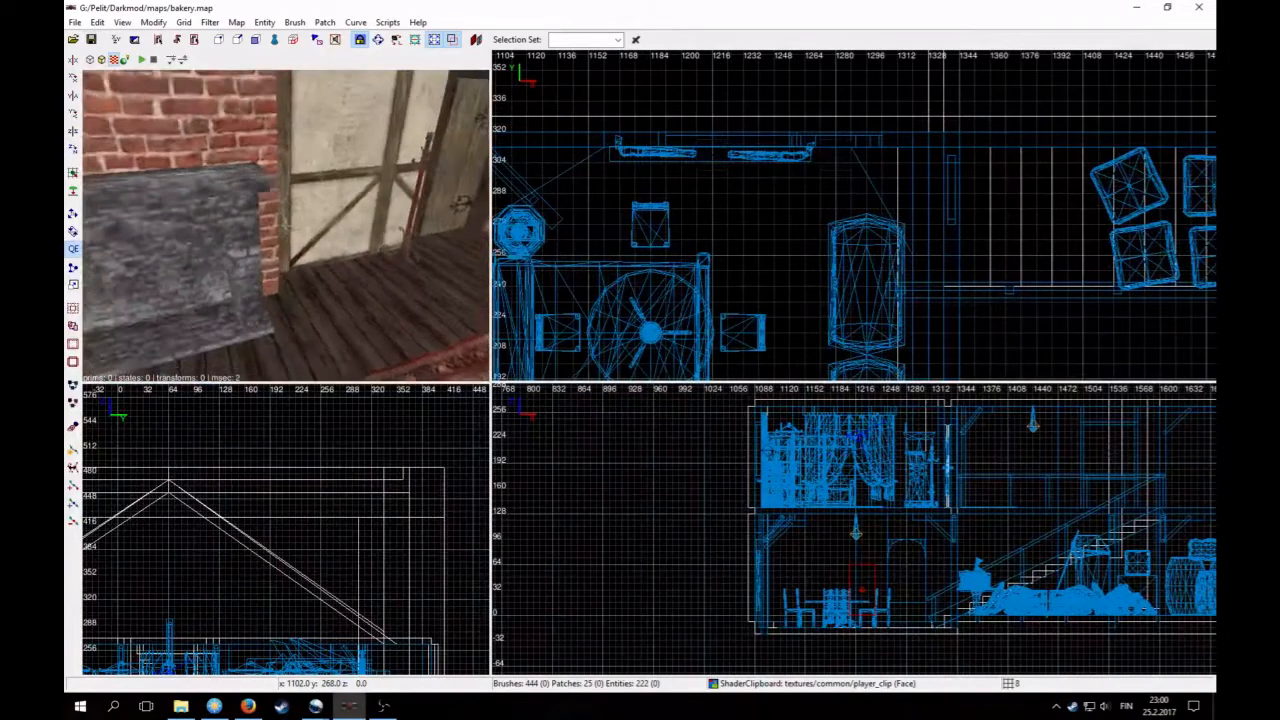
{"action": "key", "text": "Up"}
{"action": "right_click", "coordinate": [351, 241]}
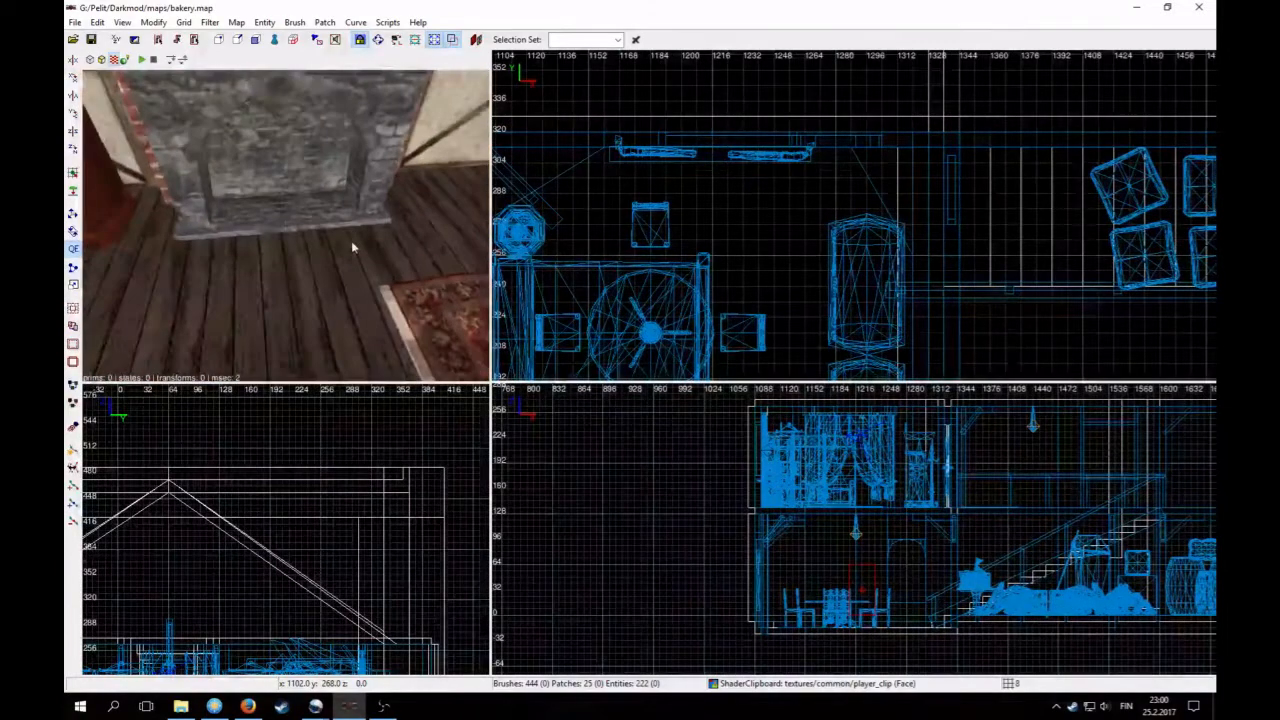
{"action": "left_click", "coordinate": [292, 175], "text": "shift"}
{"action": "scroll", "coordinate": [691, 260], "scroll_direction": "down", "scroll_amount": 3}
{"action": "right_click_drag", "start_coordinate": [691, 260], "coordinate": [766, 301]}
{"action": "scroll", "coordinate": [880, 250], "scroll_direction": "up", "scroll_amount": 2}
{"action": "right_click", "coordinate": [918, 212]}
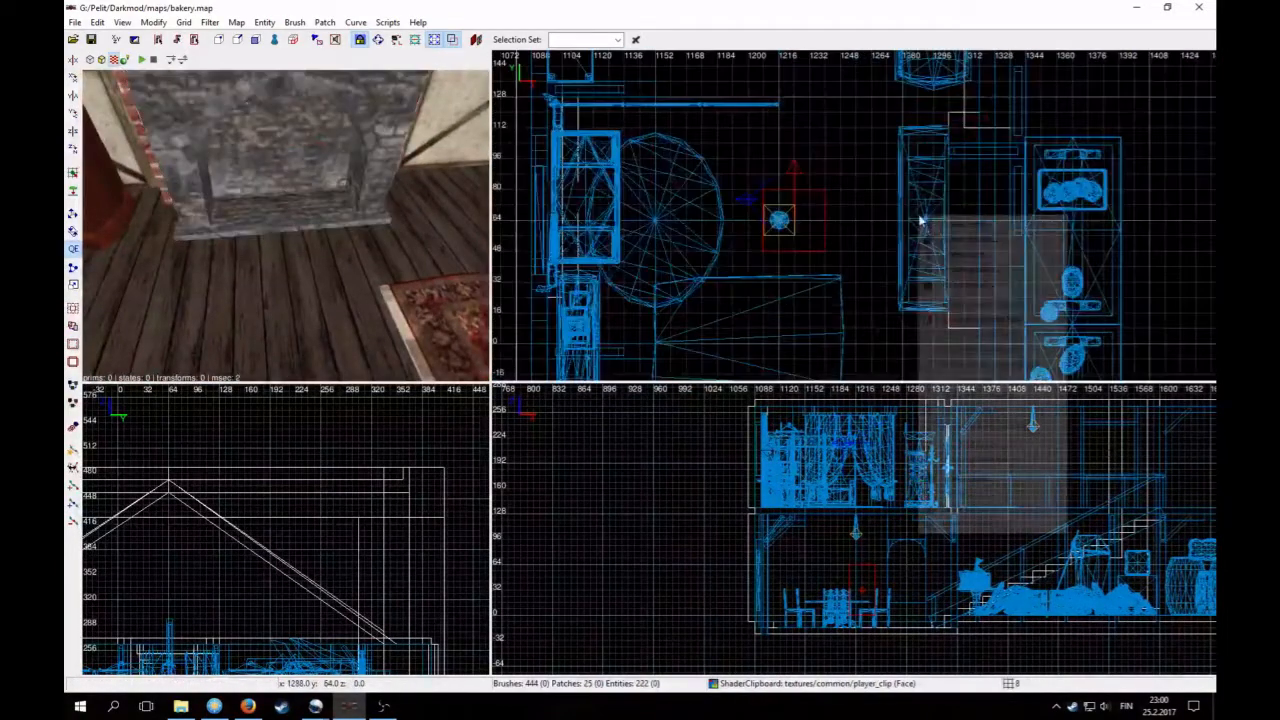
{"action": "left_click", "coordinate": [928, 240]}
{"action": "scroll", "coordinate": [340, 281], "scroll_direction": "up", "scroll_amount": 15}
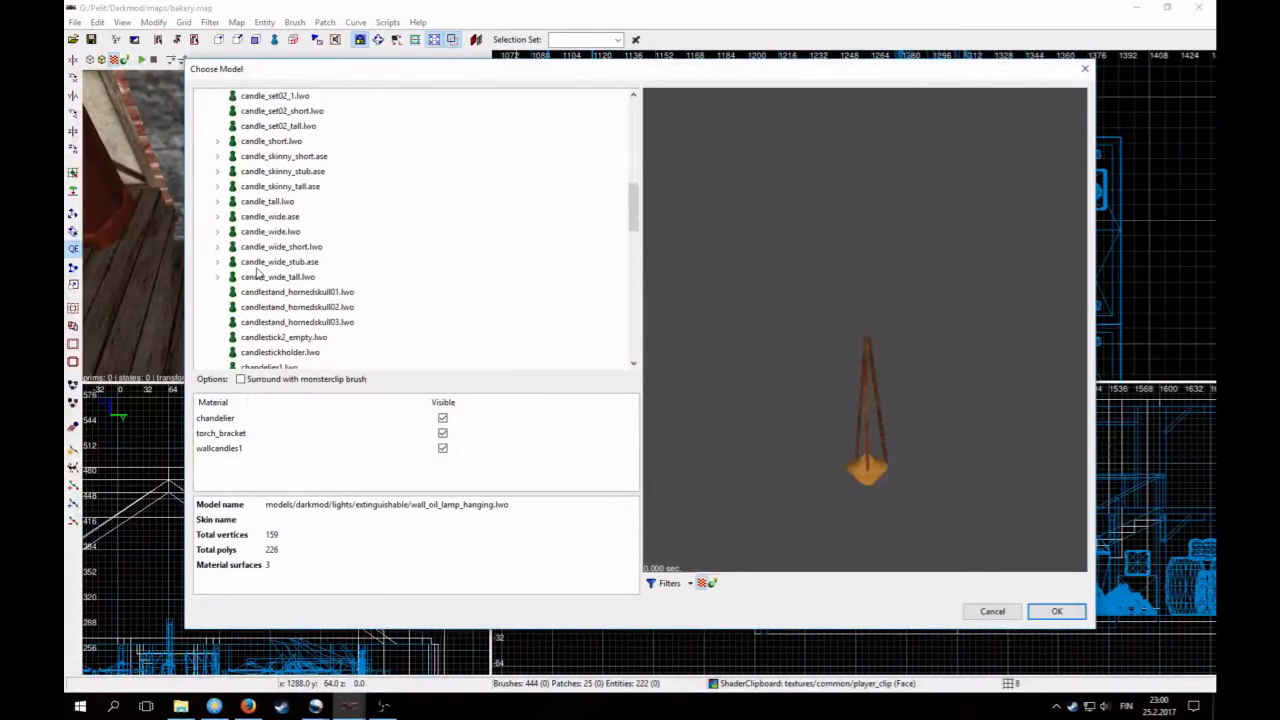
{"action": "left_click", "coordinate": [206, 186]}
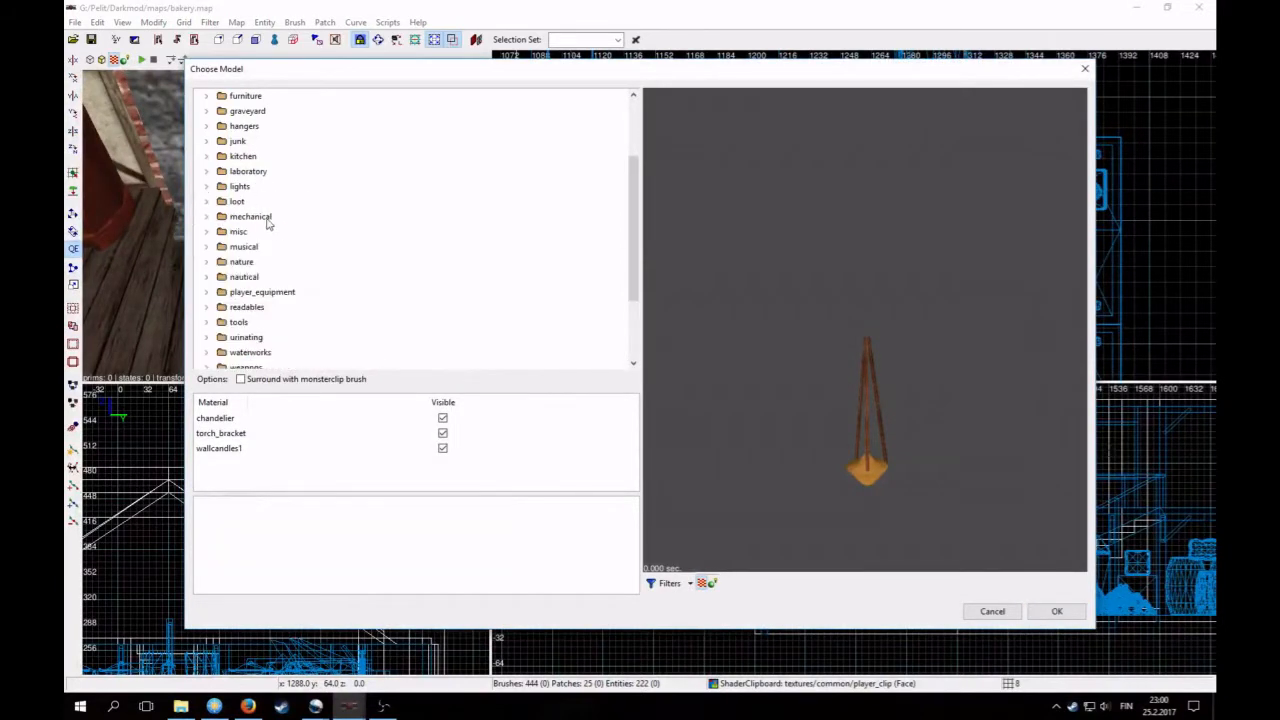
{"action": "left_click", "coordinate": [207, 188]}
{"action": "left_click", "coordinate": [207, 187]}
{"action": "left_click", "coordinate": [1052, 612]}
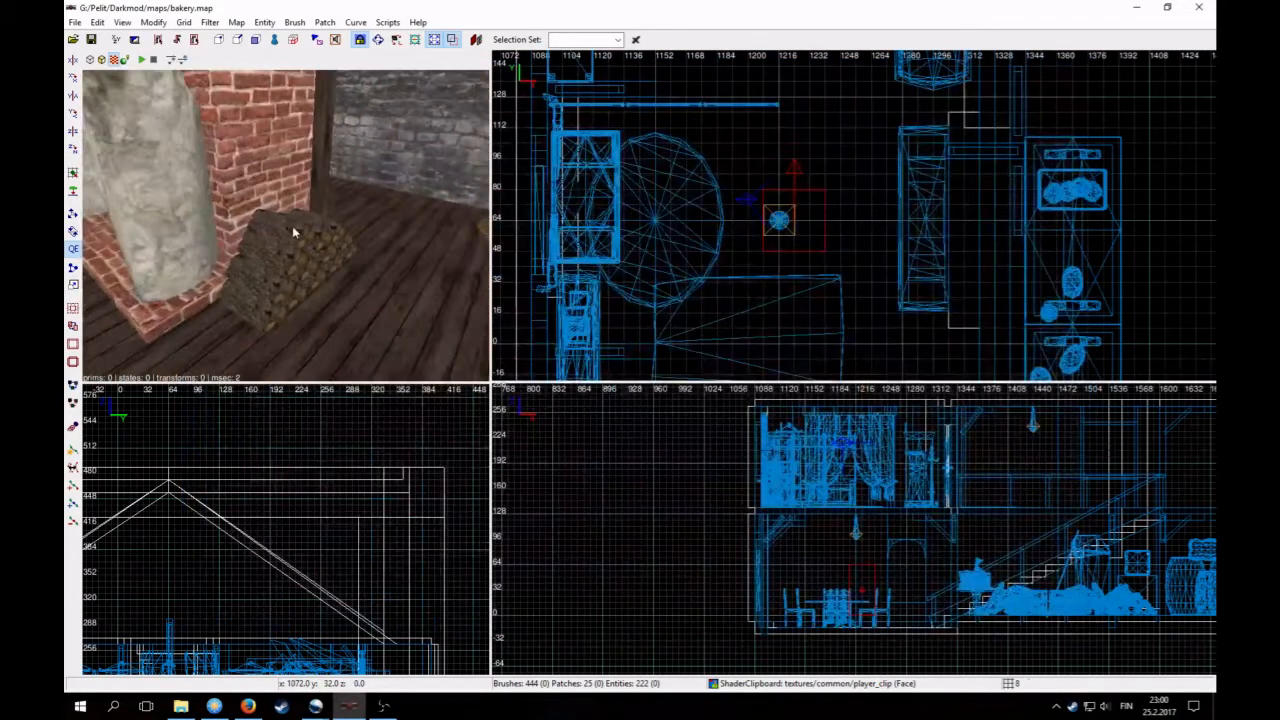
Step: Duplicate the logs on top of the ground-floor firewood stack and move the copy up to the upstairs fireplace
{"action": "left_click", "coordinate": [293, 232], "text": "shift"}
{"action": "scroll", "coordinate": [834, 269], "scroll_direction": "down", "scroll_amount": 5}
{"action": "right_click_drag", "start_coordinate": [865, 281], "coordinate": [729, 222]}
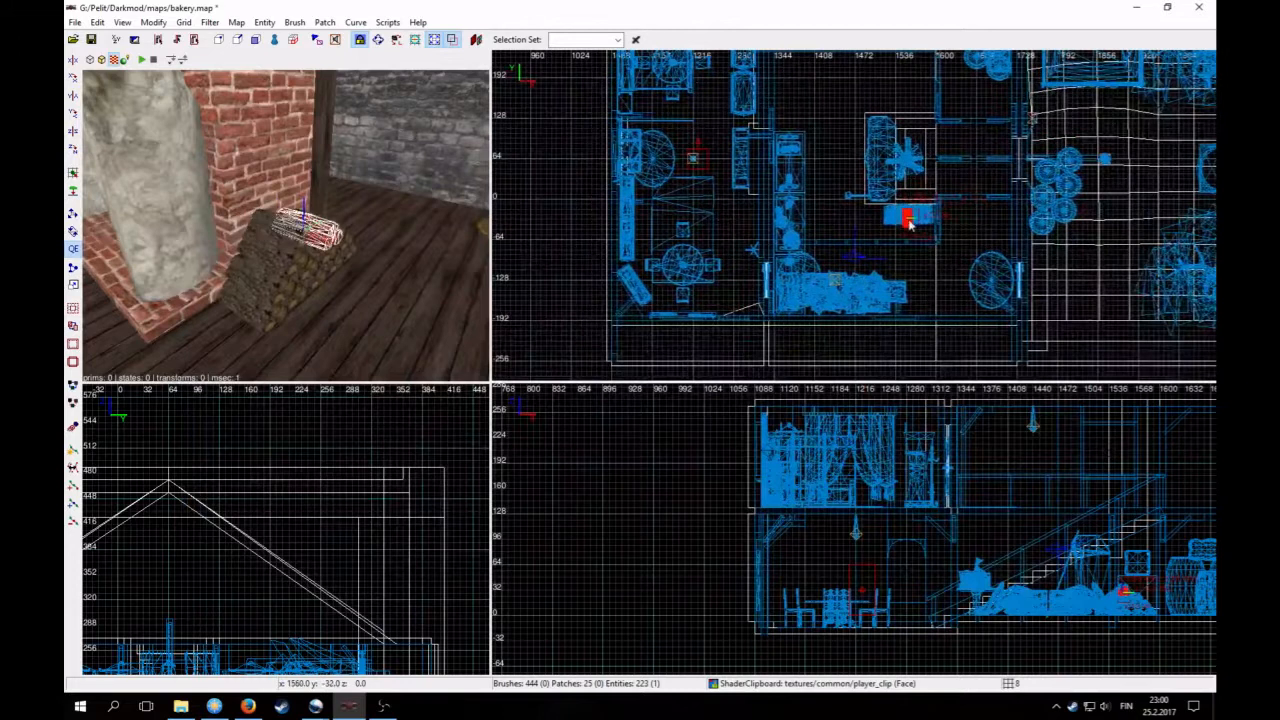
{"action": "right_click", "coordinate": [440, 229]}
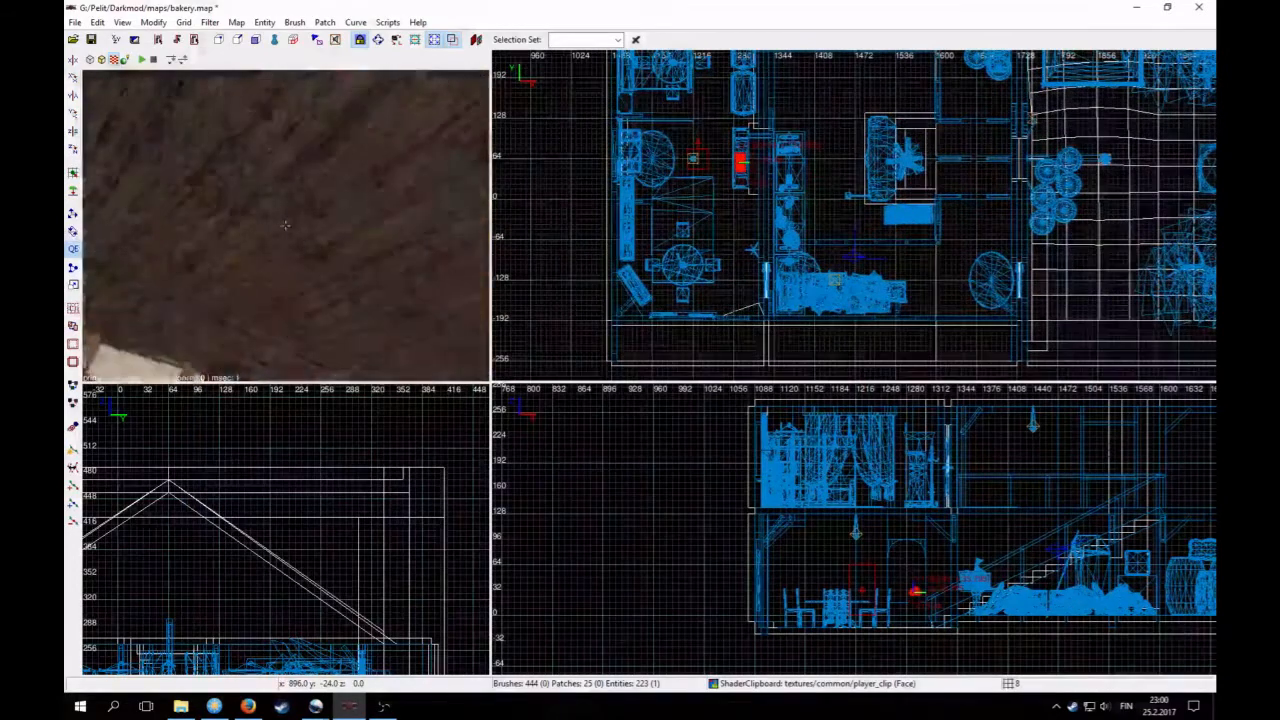
{"action": "right_click", "coordinate": [456, 327]}
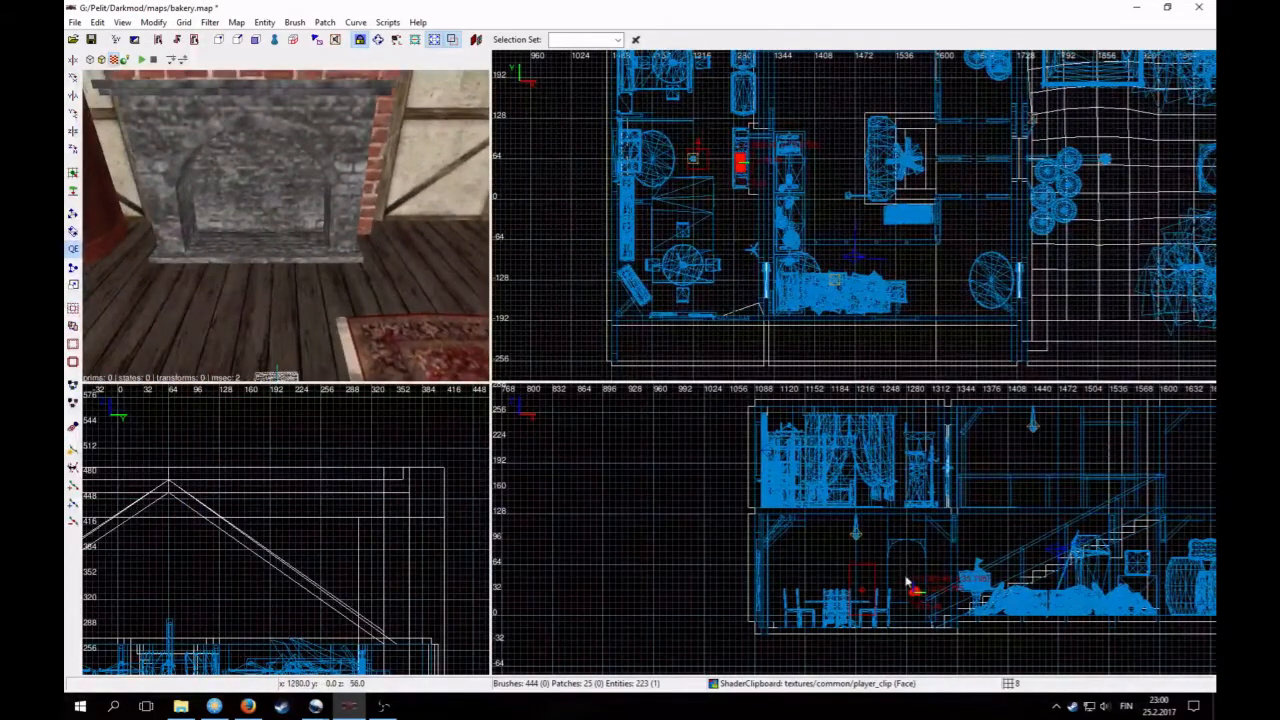
{"action": "scroll", "coordinate": [586, 203], "scroll_direction": "up", "scroll_amount": 3}
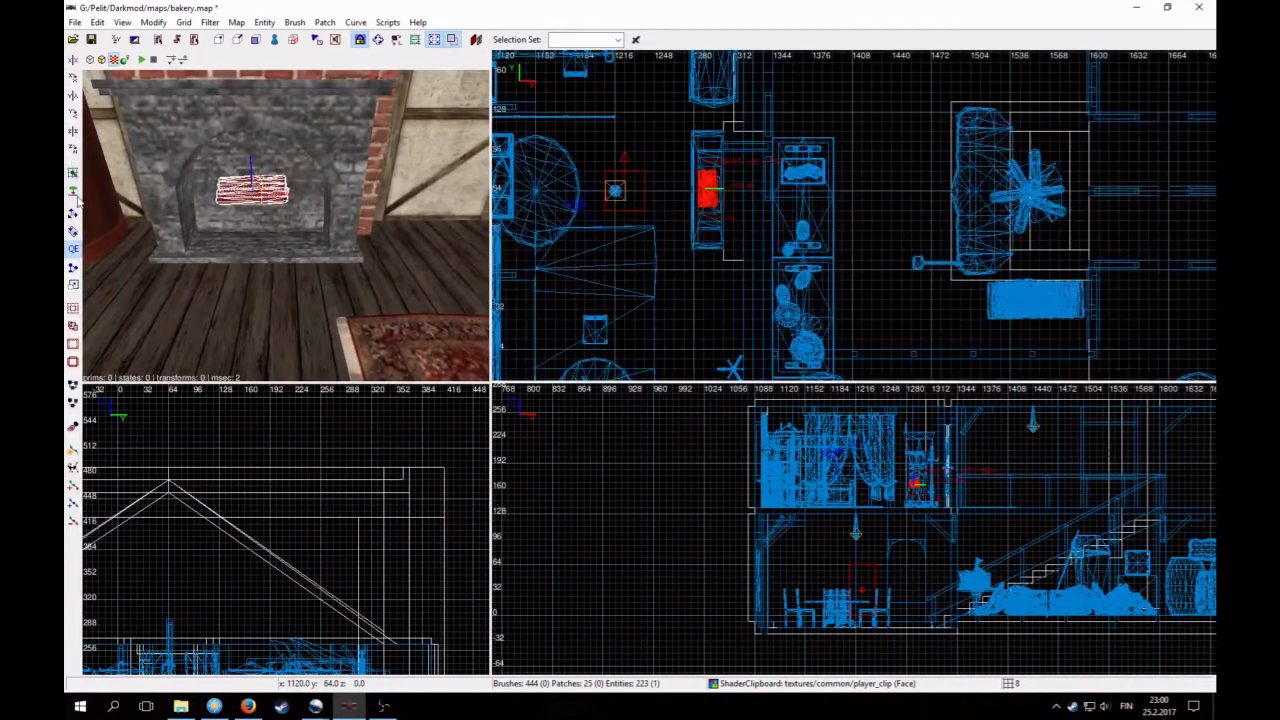
Step: Lower the copied logs onto the fireplace floor, set the grid size to 2 and nudge them deeper into the hearth
{"action": "key", "text": "Up"}
{"action": "right_click", "coordinate": [358, 246]}
{"action": "scroll", "coordinate": [708, 190], "scroll_direction": "up", "scroll_amount": 3}
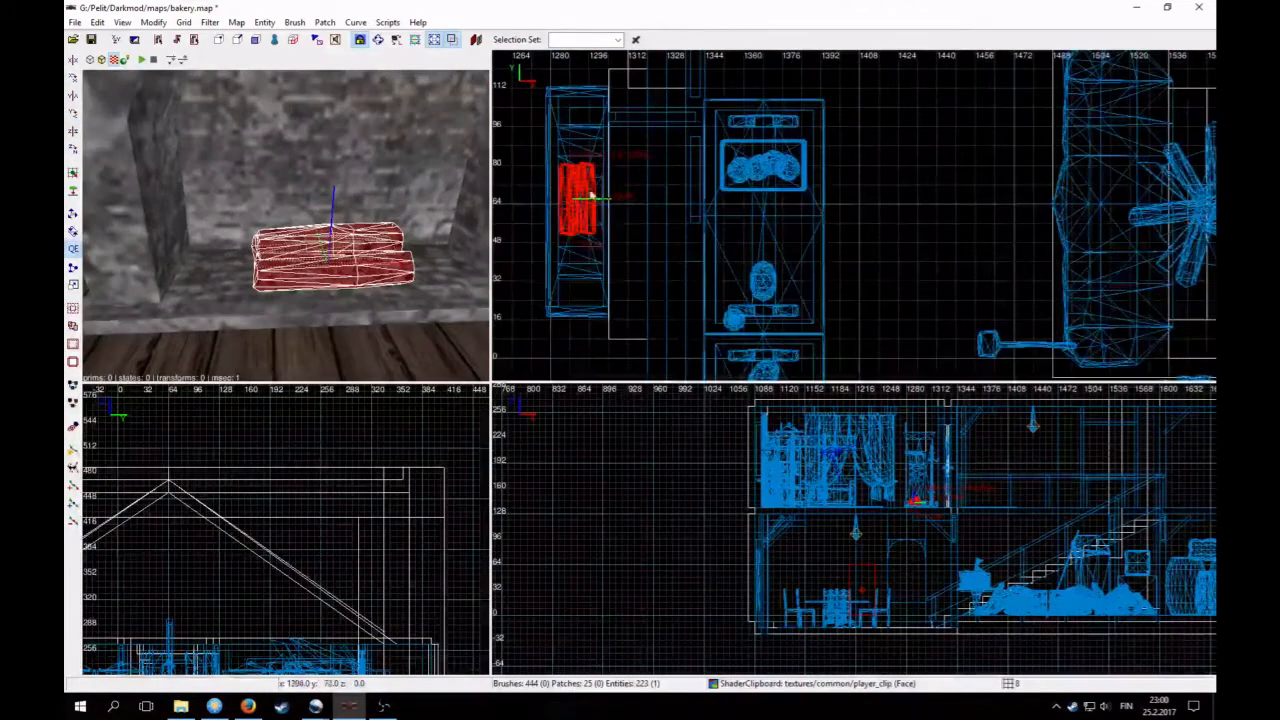
{"action": "key", "text": "2"}
{"action": "left_click_drag", "start_coordinate": [577, 201], "coordinate": [580, 203]}
{"action": "key", "text": "Escape"}
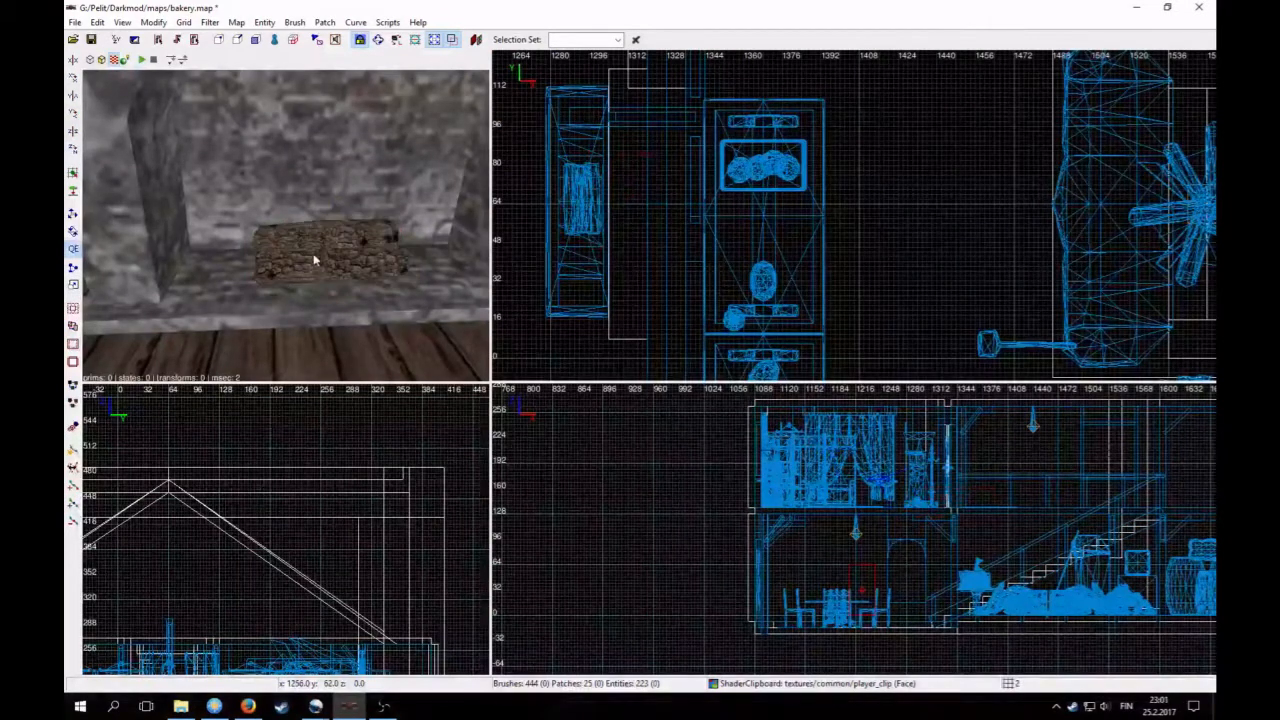
Step: Add a noshadows property with value 1 to the logs in the upstairs fireplace
{"action": "left_click", "coordinate": [312, 258], "text": "shift"}
{"action": "key", "text": "n"}
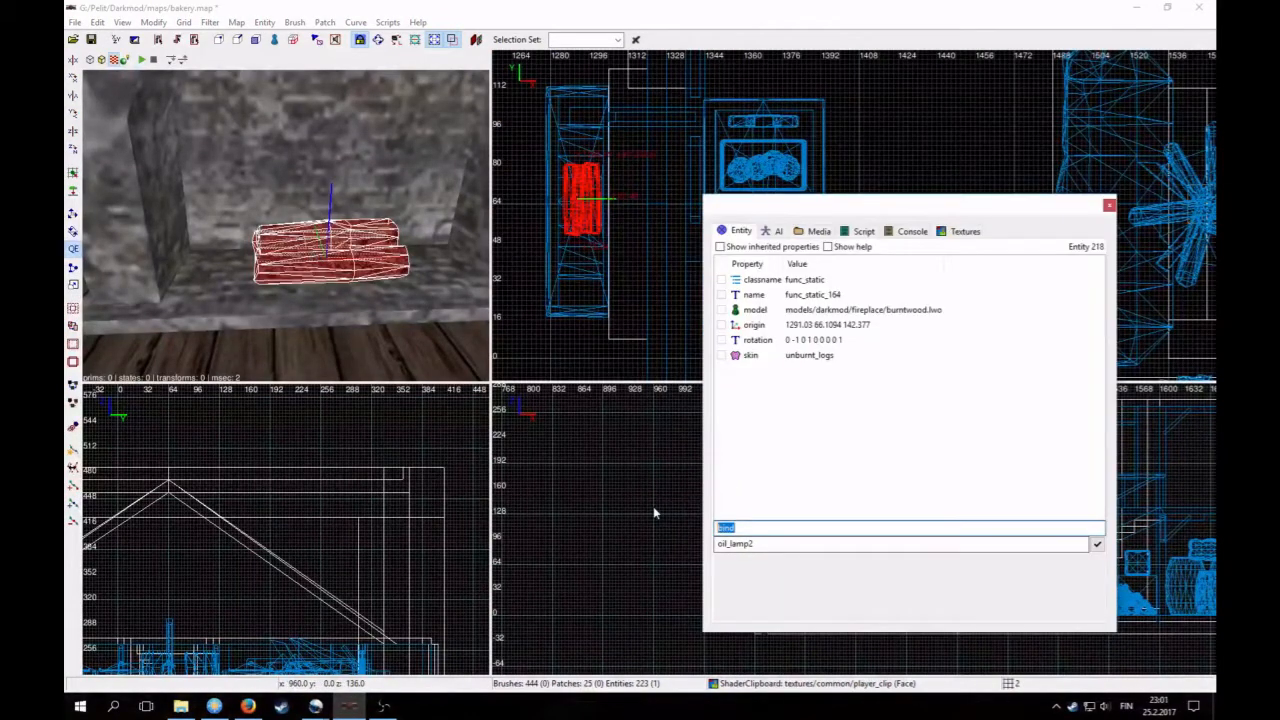
{"action": "type", "text": "noshadows"}
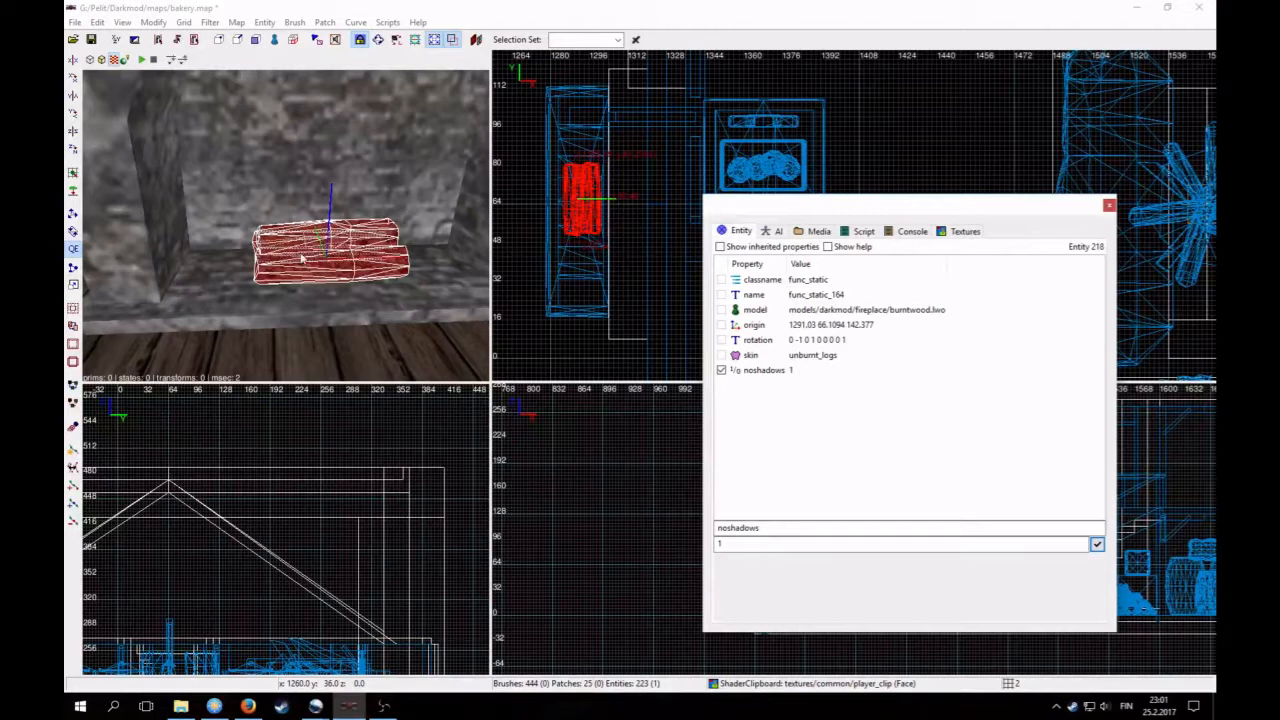
{"action": "key", "text": "Escape"}
Step: Delete the unburnt_logs skin property from the upstairs fireplace logs
{"action": "left_click", "coordinate": [361, 278], "text": "shift"}
{"action": "right_click", "coordinate": [852, 366]}
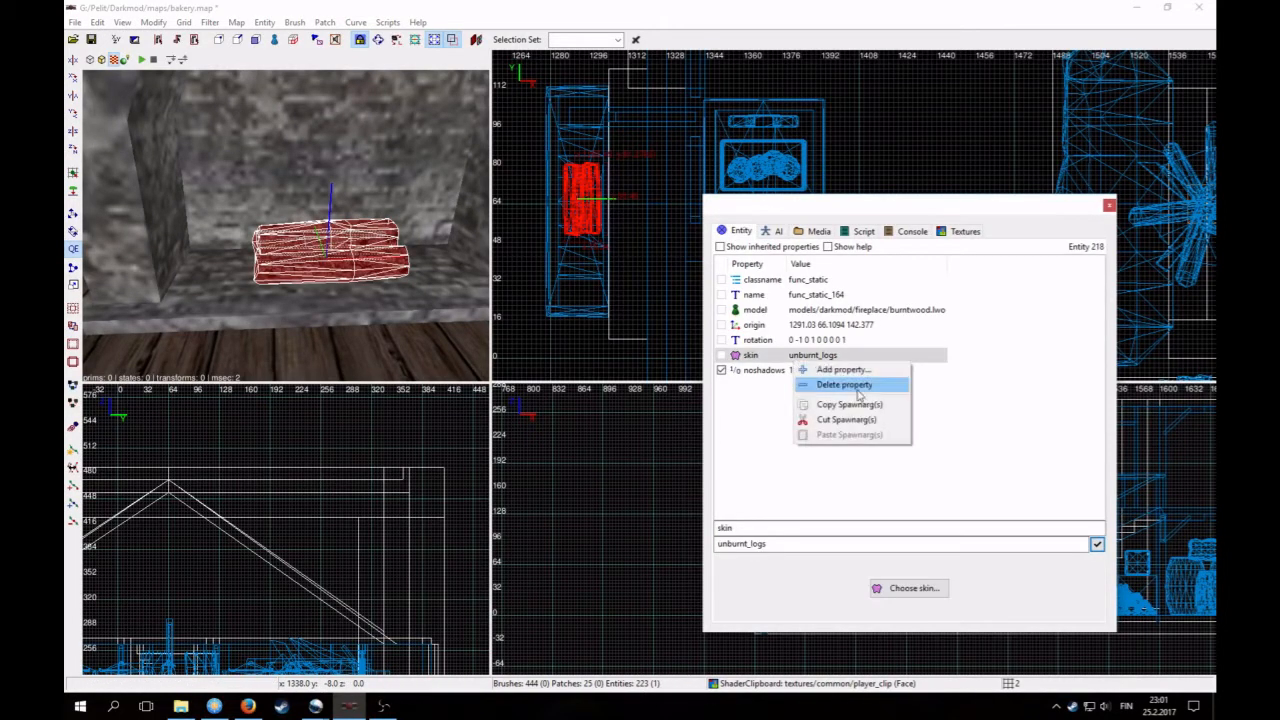
{"action": "left_click", "coordinate": [895, 383]}
{"action": "key", "text": "Escape"}
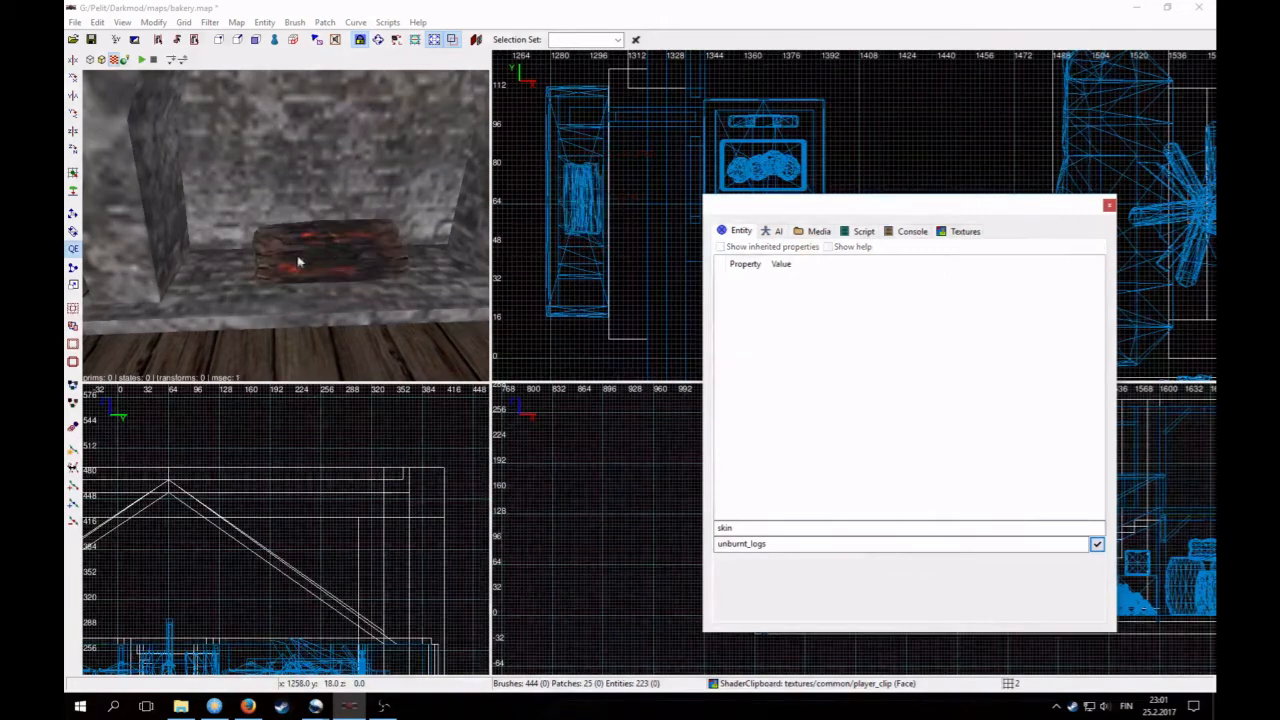
{"action": "left_click", "coordinate": [1108, 206]}
{"action": "right_click", "coordinate": [289, 257]}
{"action": "key", "text": "Down"}
{"action": "right_click", "coordinate": [289, 257]}
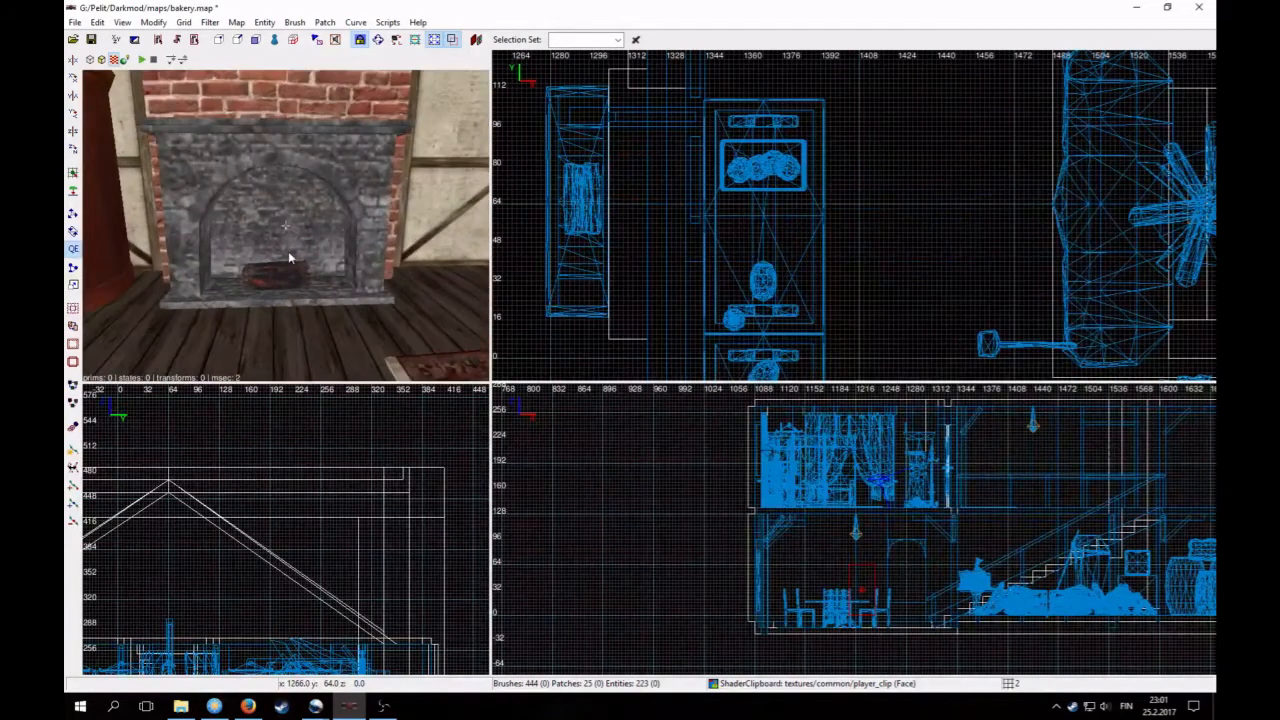
Step: Set the grid size to 8 and create a light entity from the Torch Flames category at the upstairs fireplace logs
{"action": "key", "text": "4"}
{"action": "left_click", "coordinate": [270, 278], "text": "shift"}
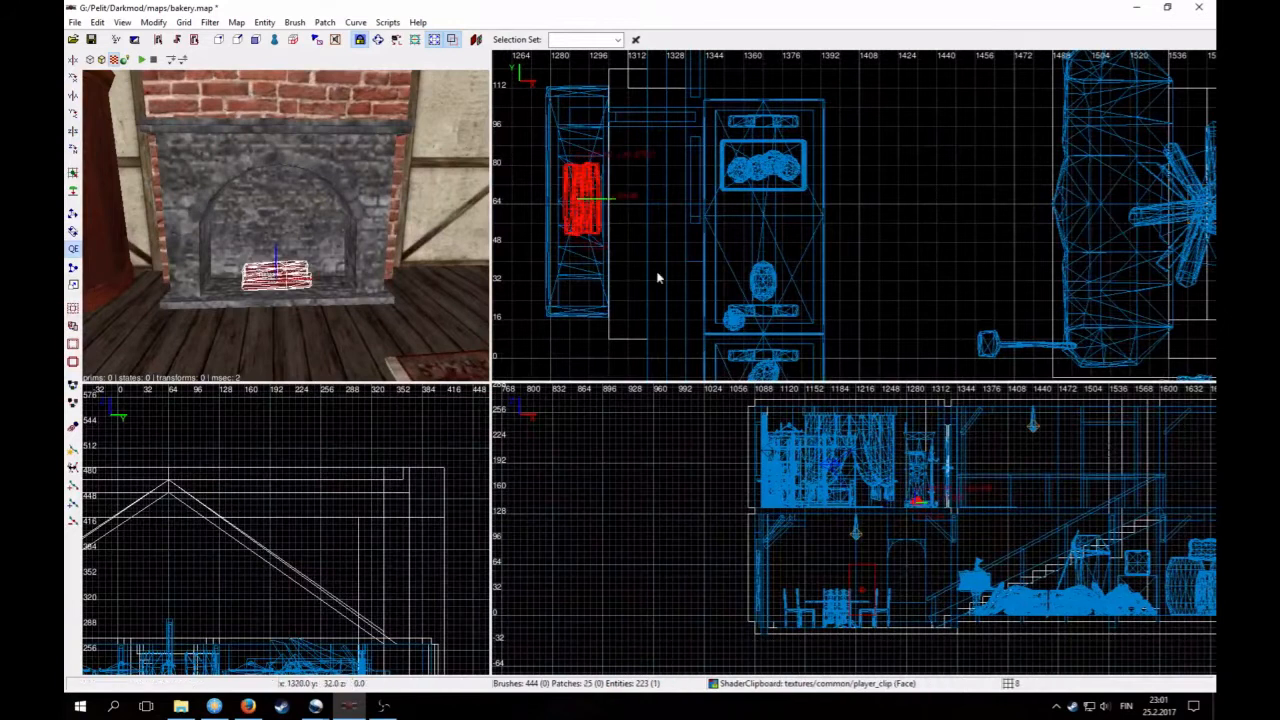
{"action": "right_click_drag", "start_coordinate": [657, 277], "coordinate": [799, 297]}
{"action": "key", "text": "Escape"}
{"action": "right_click", "coordinate": [730, 209]}
{"action": "left_click", "coordinate": [770, 218]}
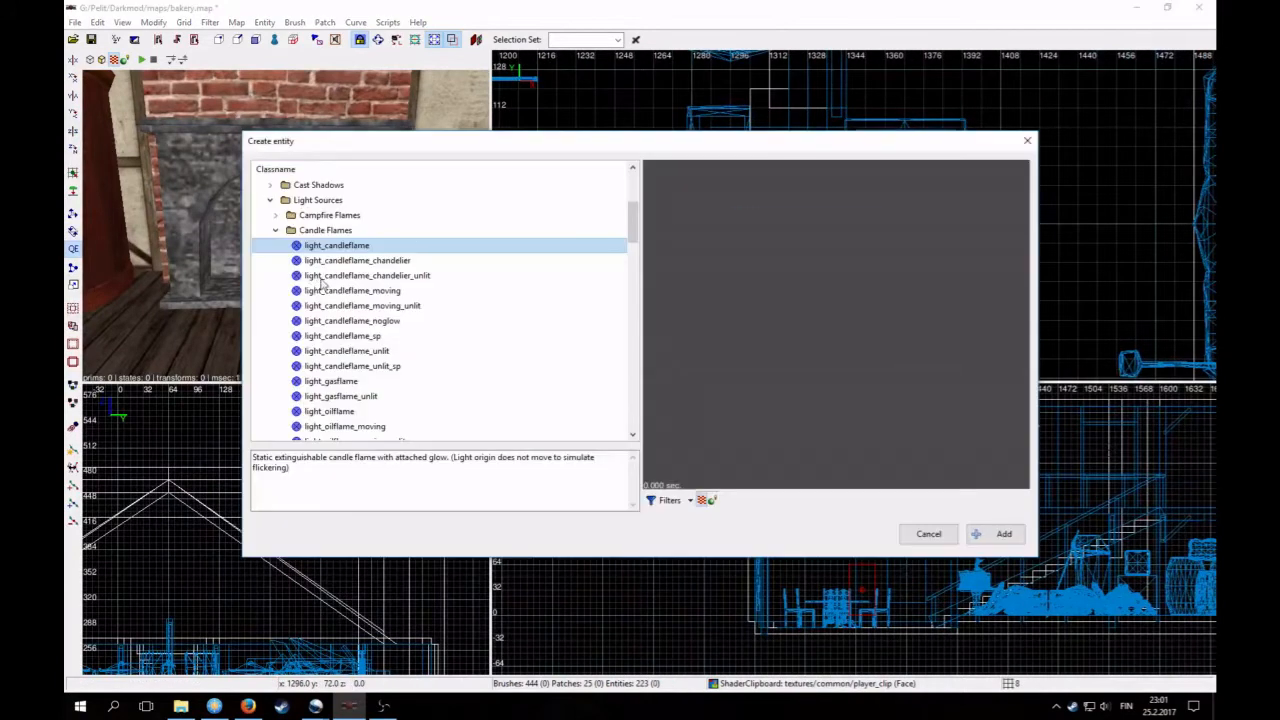
{"action": "left_click", "coordinate": [275, 230]}
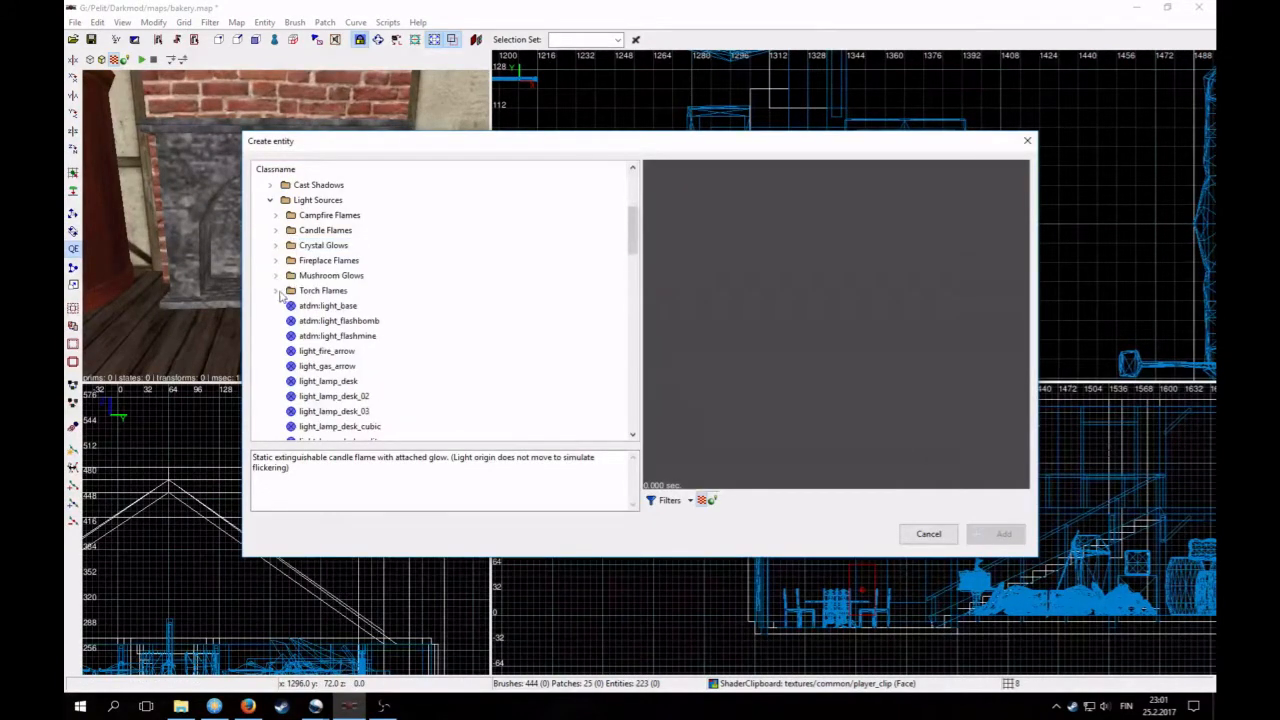
{"action": "left_click", "coordinate": [276, 290]}
{"action": "left_click", "coordinate": [362, 337]}
{"action": "left_click", "coordinate": [1005, 534]}
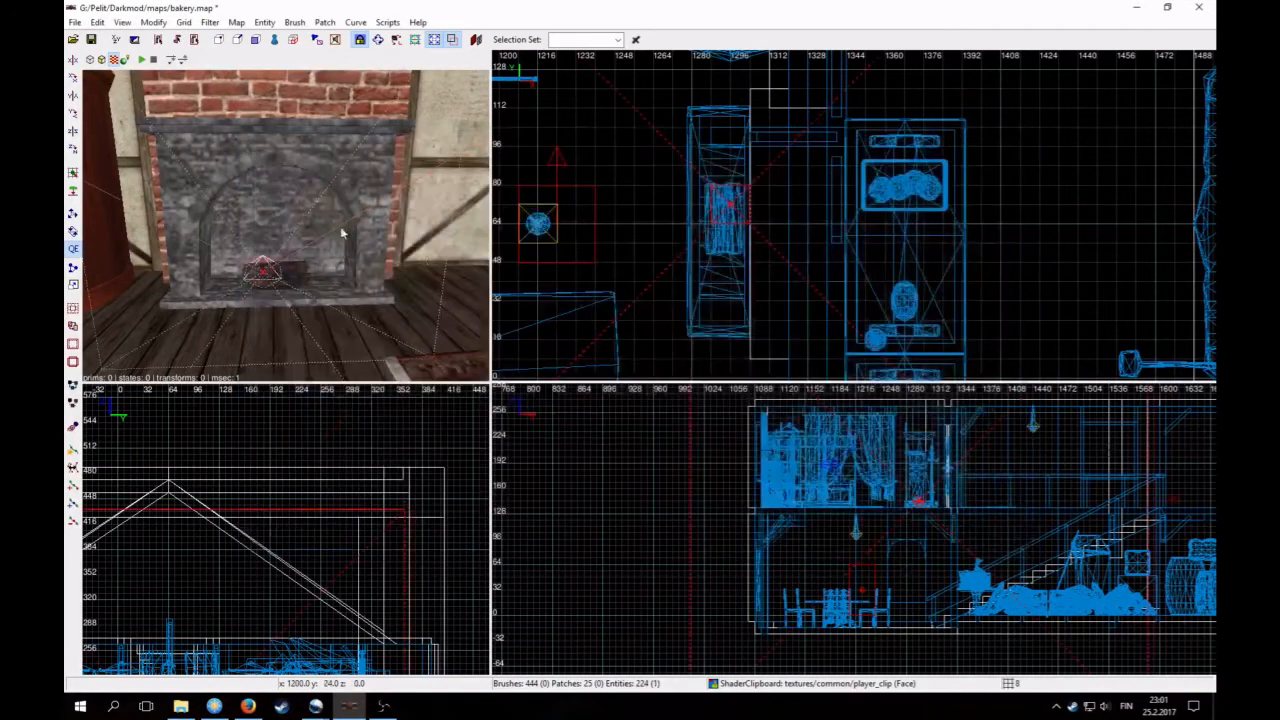
Step: Set the grid size to 1 and position the flame light against the front of the fireplace logs
{"action": "scroll", "coordinate": [830, 226], "scroll_direction": "up", "scroll_amount": 3}
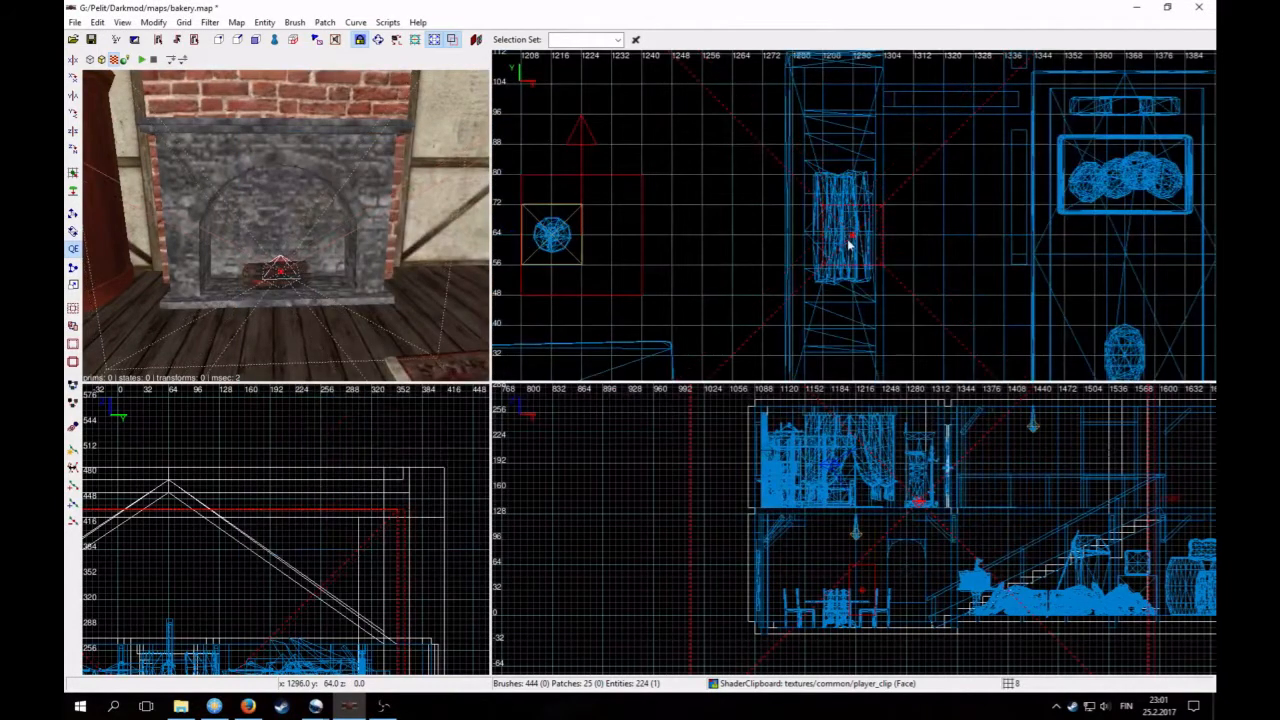
{"action": "key", "text": "1"}
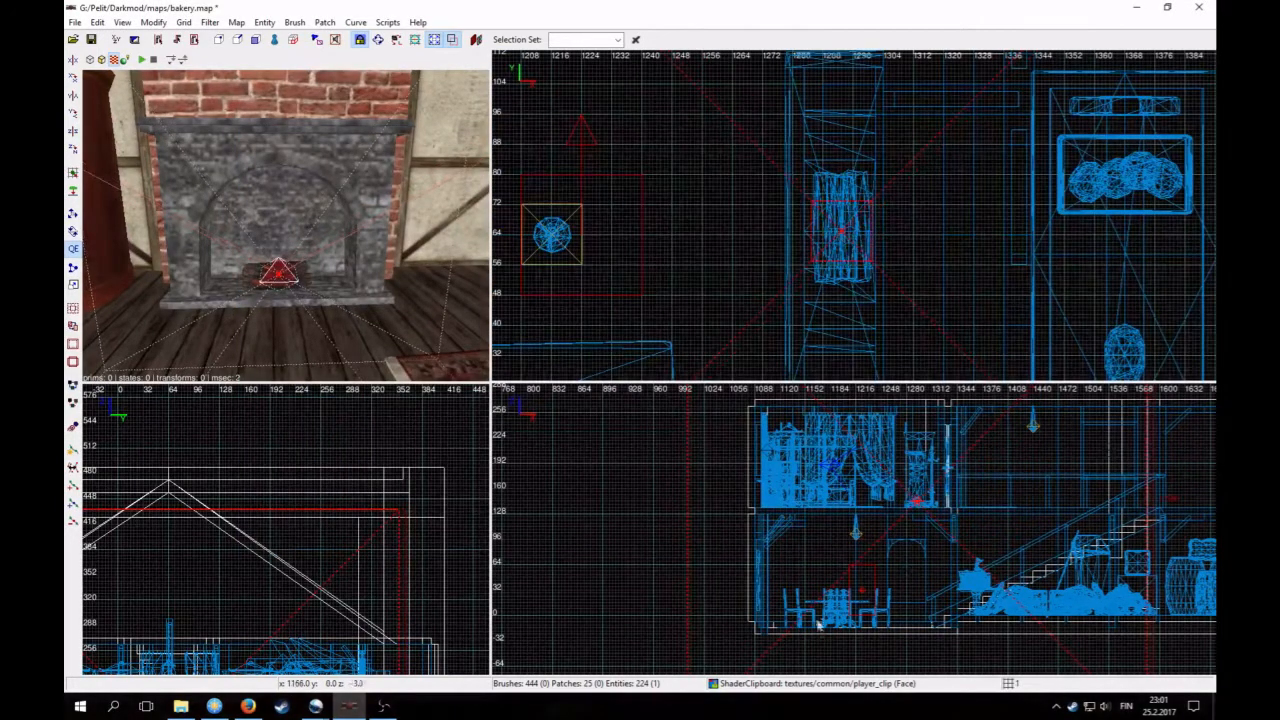
{"action": "scroll", "coordinate": [771, 600], "scroll_direction": "up", "scroll_amount": 10}
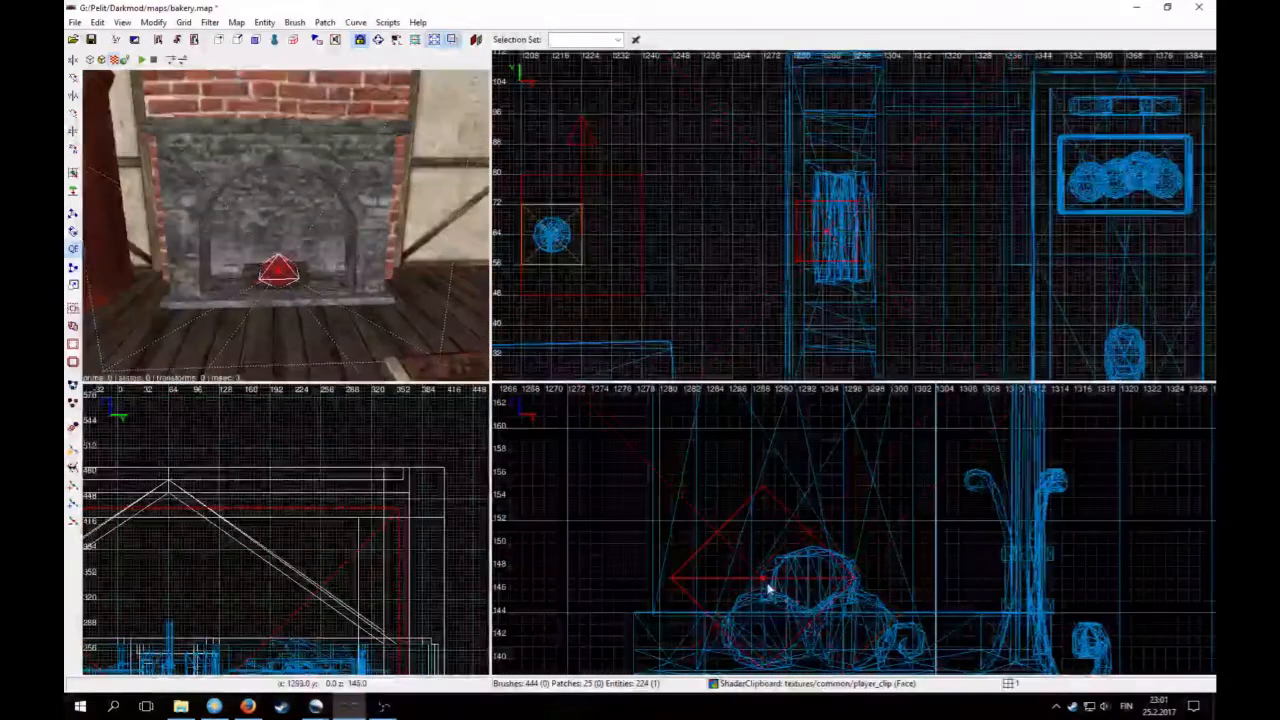
{"action": "right_click", "coordinate": [386, 298]}
{"action": "scroll", "coordinate": [386, 298], "scroll_direction": "up", "scroll_amount": 6}
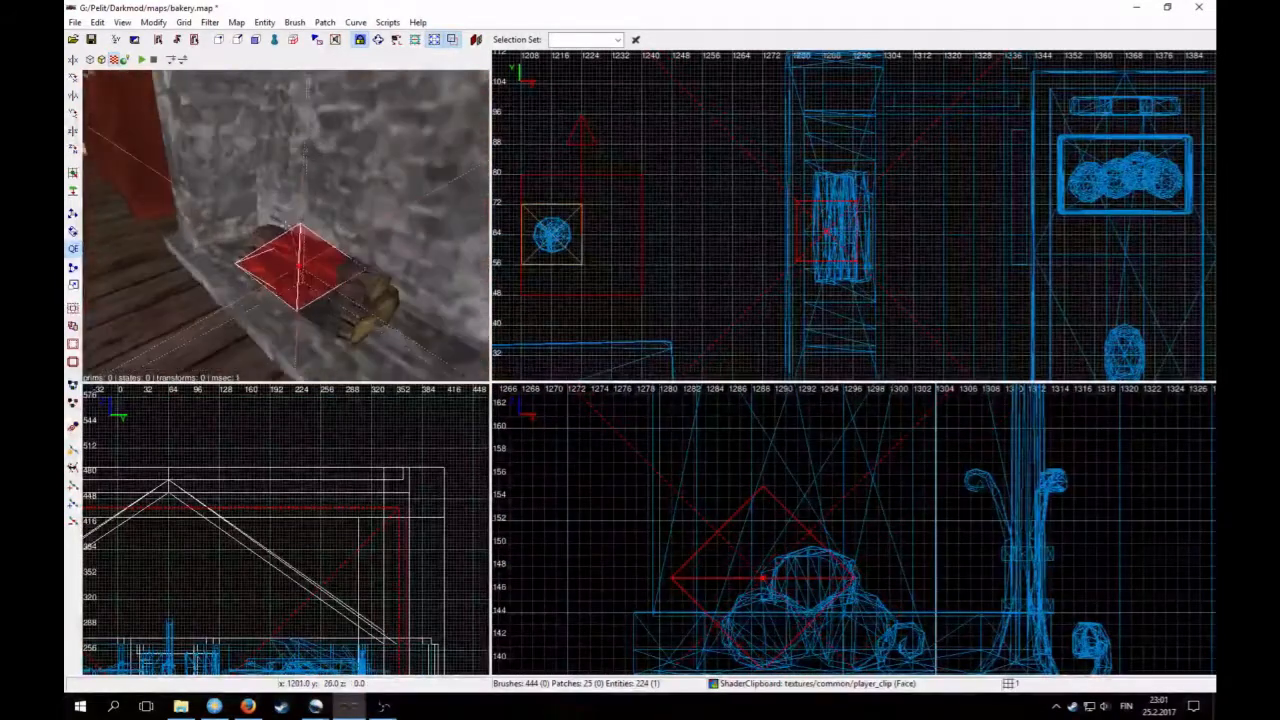
{"action": "scroll", "coordinate": [286, 225], "scroll_direction": "down", "scroll_amount": 6}
{"action": "scroll", "coordinate": [286, 225], "scroll_direction": "up", "scroll_amount": 6}
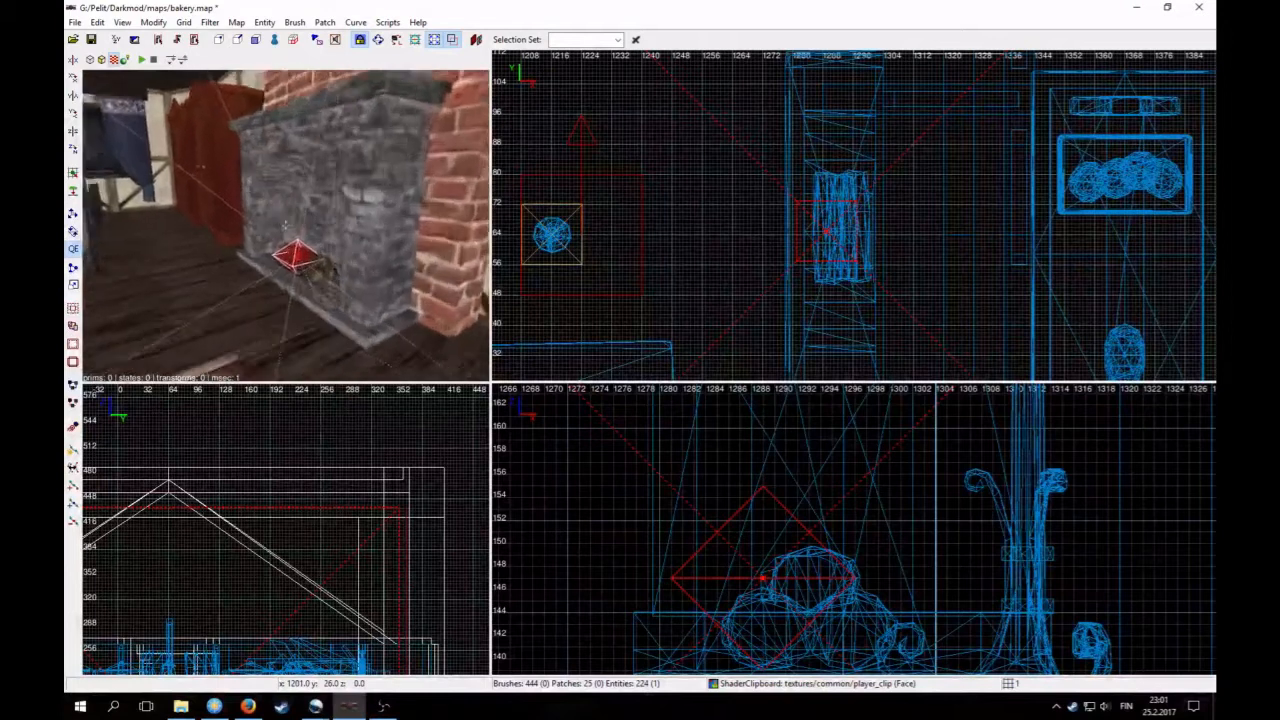
{"action": "scroll", "coordinate": [286, 225], "scroll_direction": "up", "scroll_amount": 1}
{"action": "scroll", "coordinate": [286, 225], "scroll_direction": "down", "scroll_amount": 2}
{"action": "right_click", "coordinate": [209, 178]}
Step: Rename the upstairs fireplace logs entity to burning_logs
{"action": "key", "text": "Escape"}
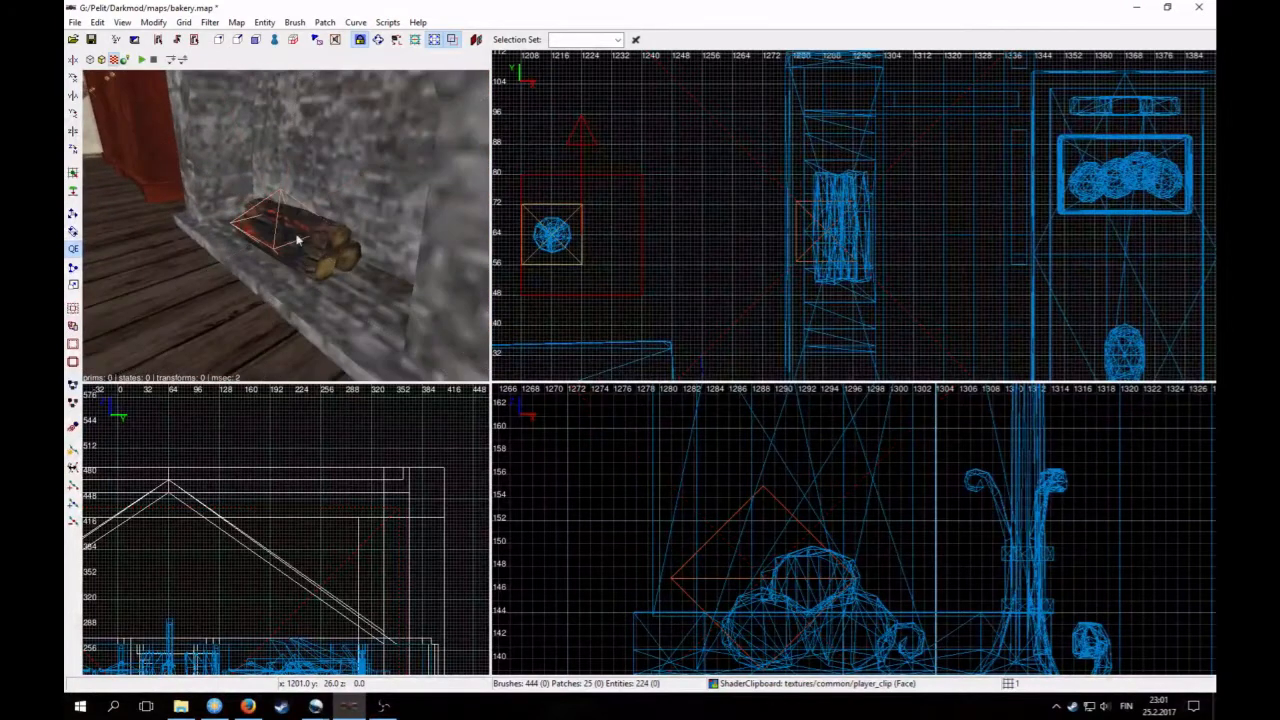
{"action": "left_click", "coordinate": [320, 262], "text": "shift"}
{"action": "key", "text": "n"}
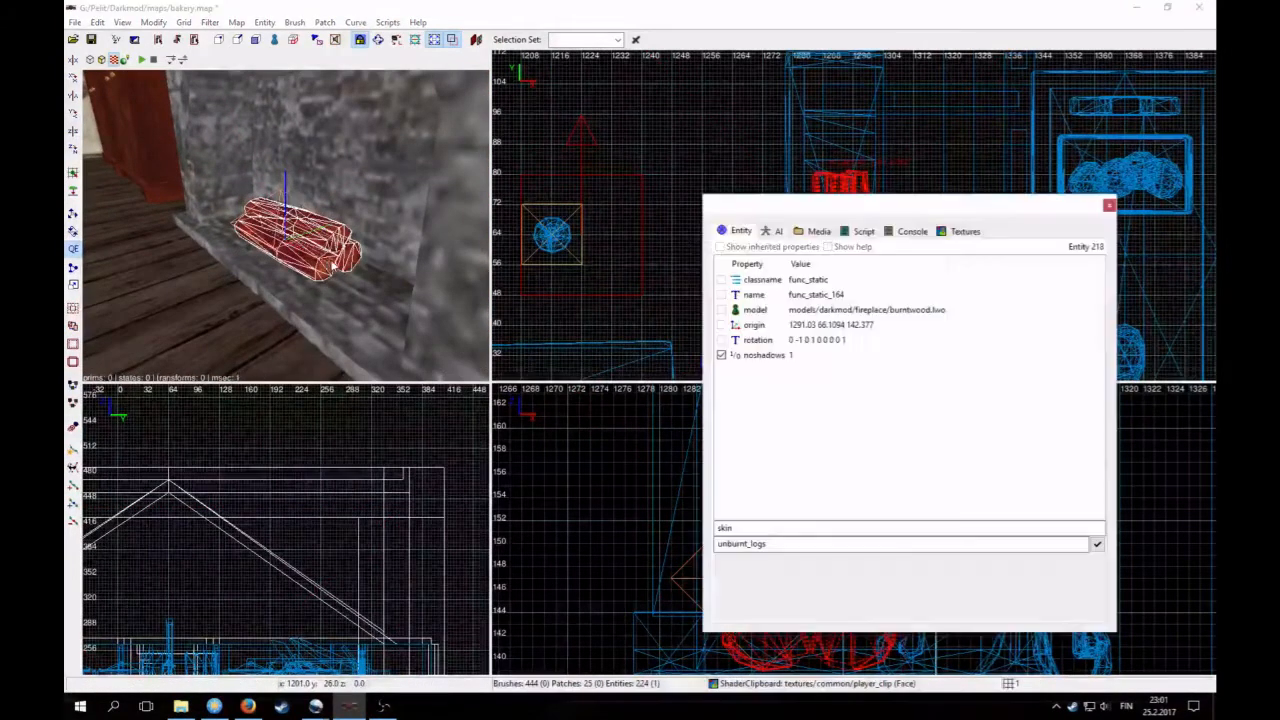
{"action": "left_click", "coordinate": [795, 297]}
{"action": "left_click_drag", "start_coordinate": [806, 542], "coordinate": [566, 532]}
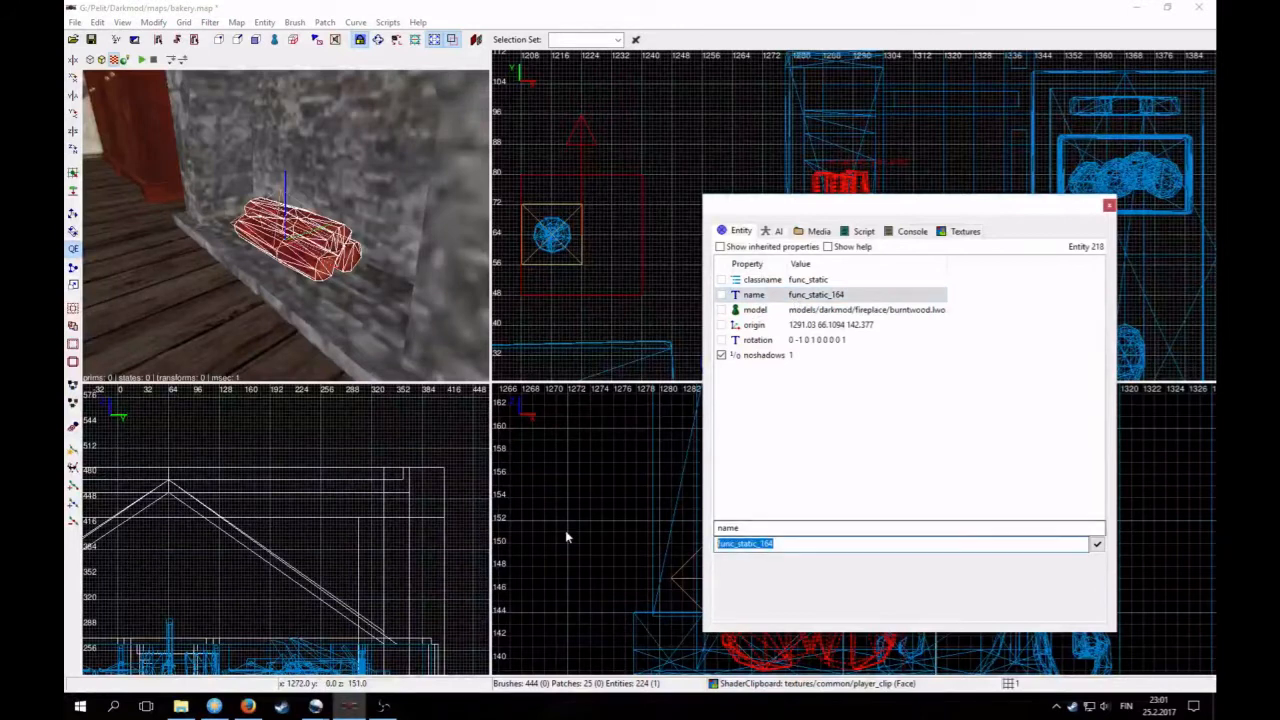
{"action": "type", "text": "burning_logs"}
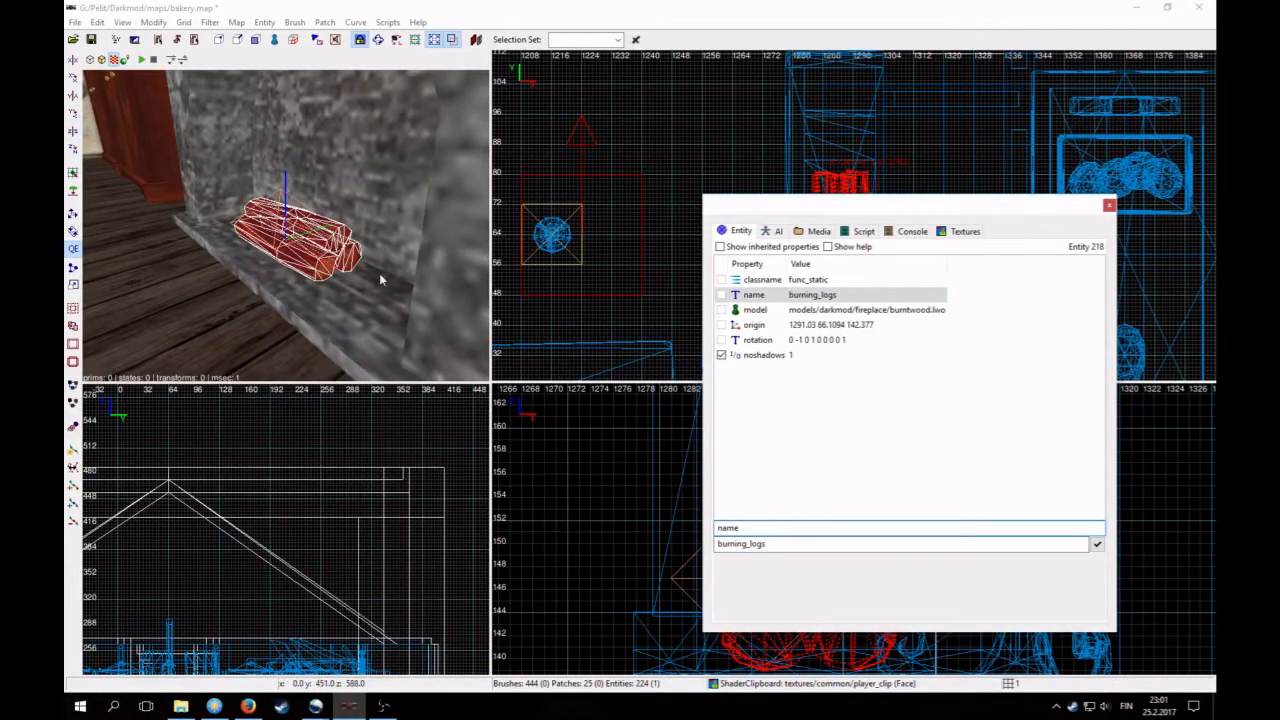
Step: Add a bind property with the value burning_logs to the upstairs fireplace flame light
{"action": "key", "text": "Escape"}
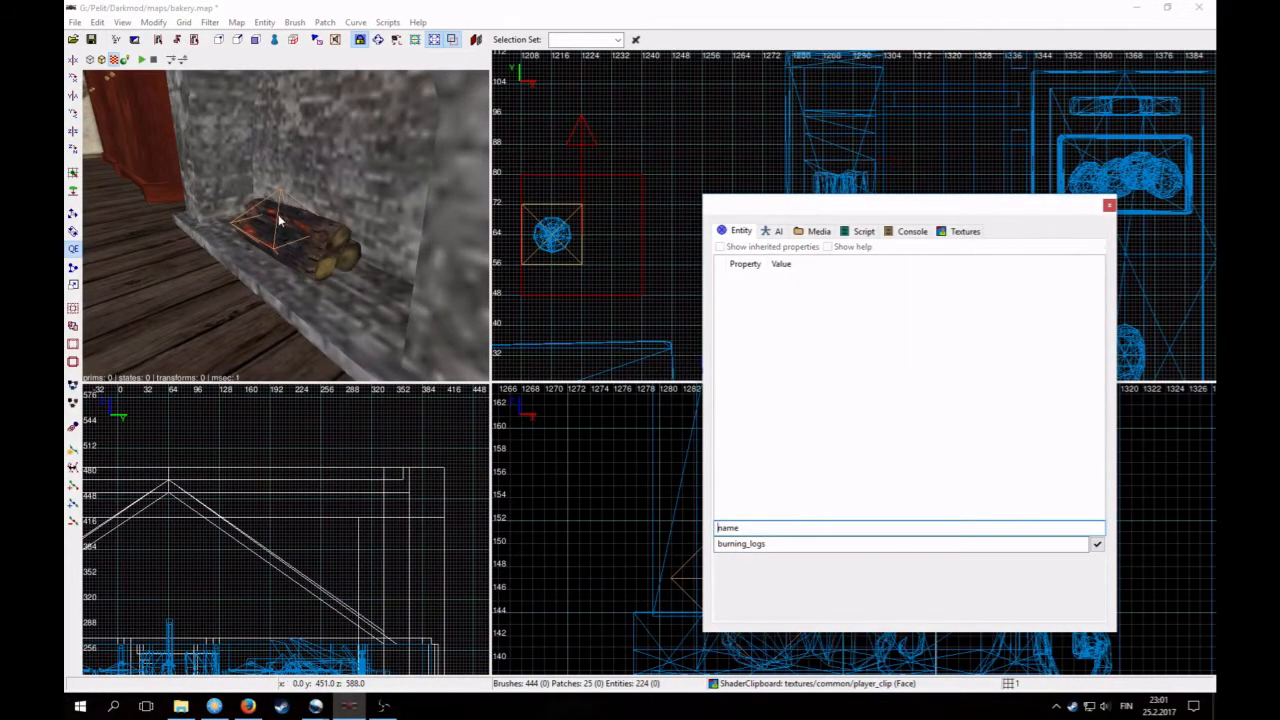
{"action": "left_click", "coordinate": [278, 218], "text": "shift"}
{"action": "left_click_drag", "start_coordinate": [757, 526], "coordinate": [629, 516]}
{"action": "type", "text": "bind"}
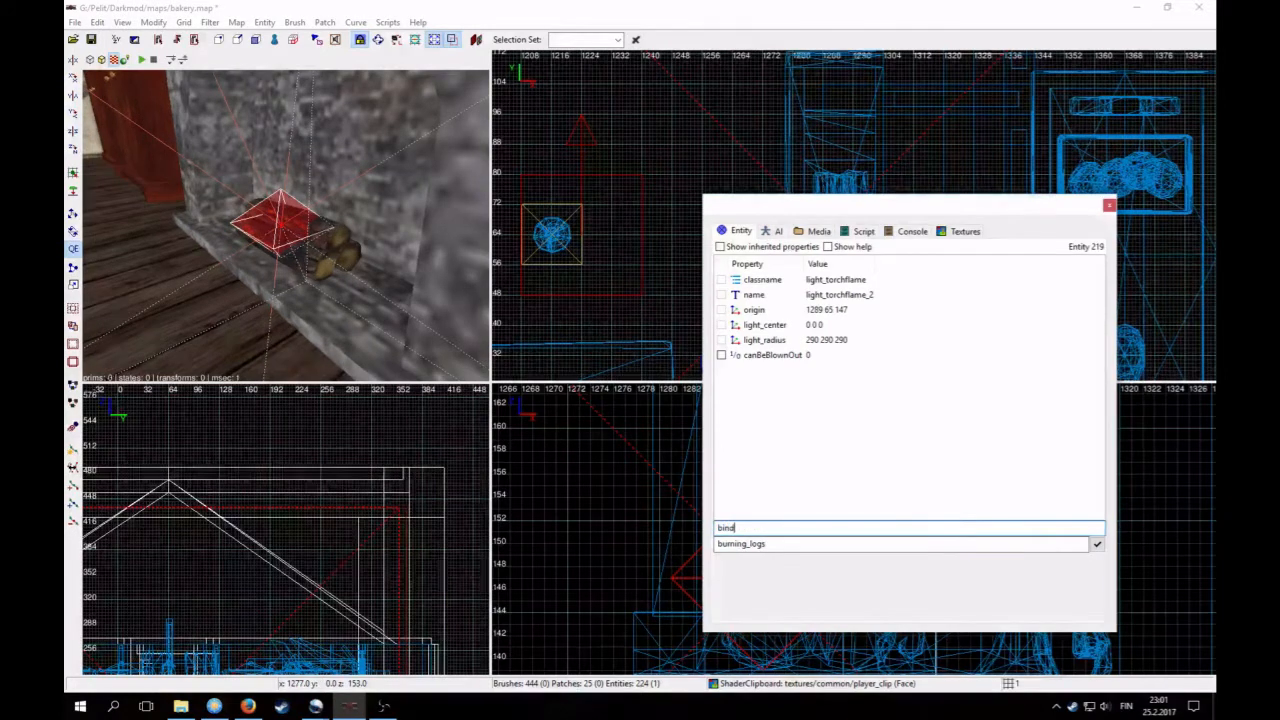
{"action": "key", "text": "Return"}
Step: Rename the upstairs fireplace flame light entity to burning_logs_light
{"action": "left_click", "coordinate": [826, 292]}
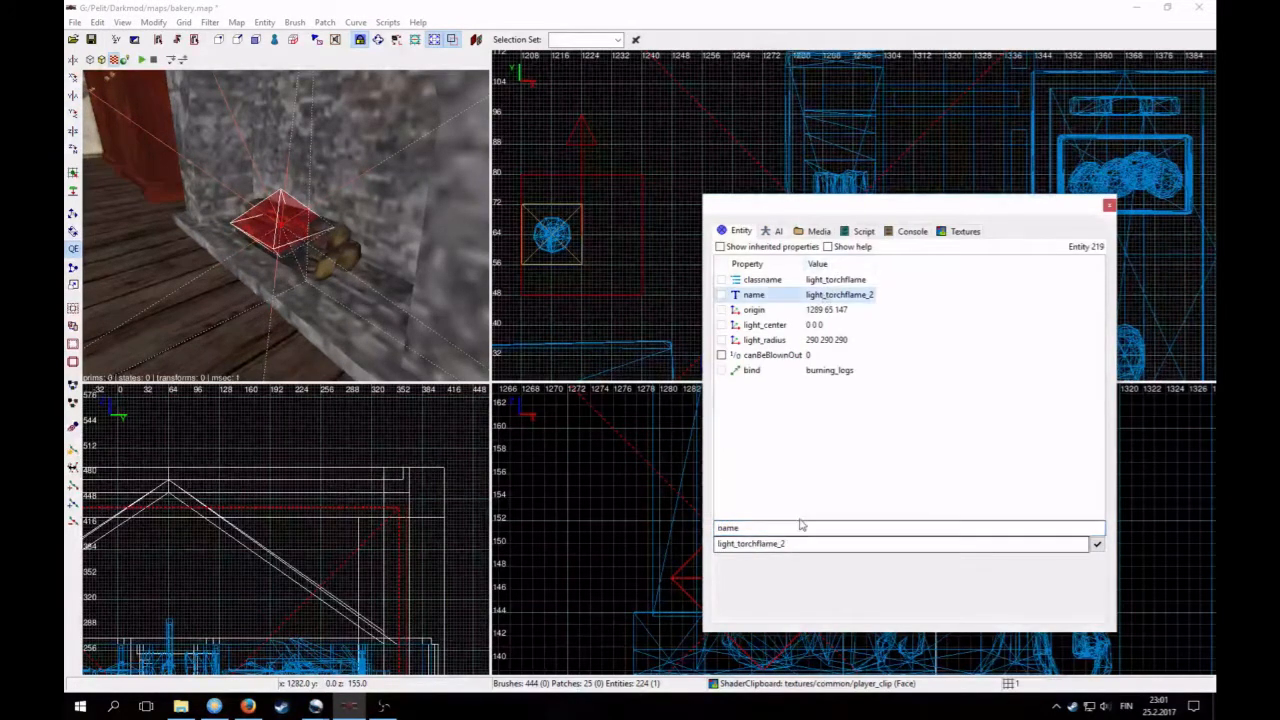
{"action": "left_click", "coordinate": [838, 371]}
{"action": "left_click_drag", "start_coordinate": [769, 544], "coordinate": [620, 541]}
{"action": "key", "text": "ctrl+c"}
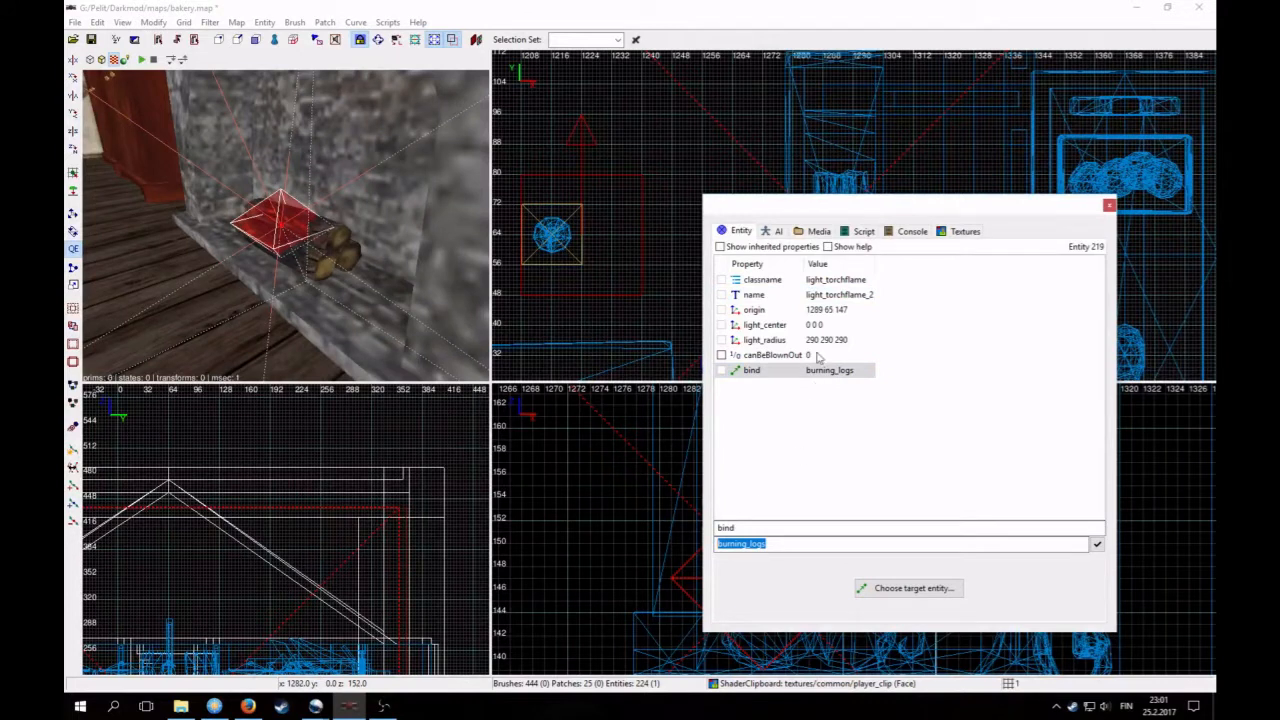
{"action": "left_click", "coordinate": [835, 295]}
{"action": "left_click_drag", "start_coordinate": [800, 544], "coordinate": [716, 544]}
{"action": "key", "text": "ctrl+v"}
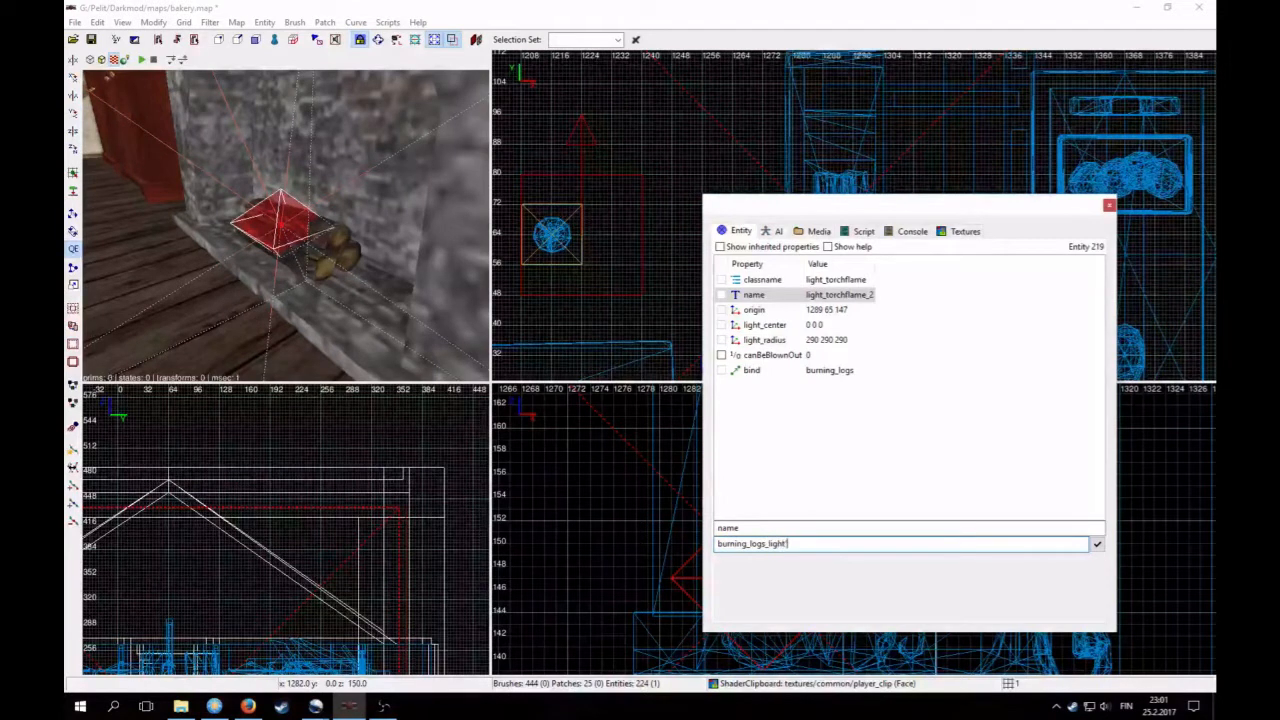
{"action": "key", "text": "Return"}
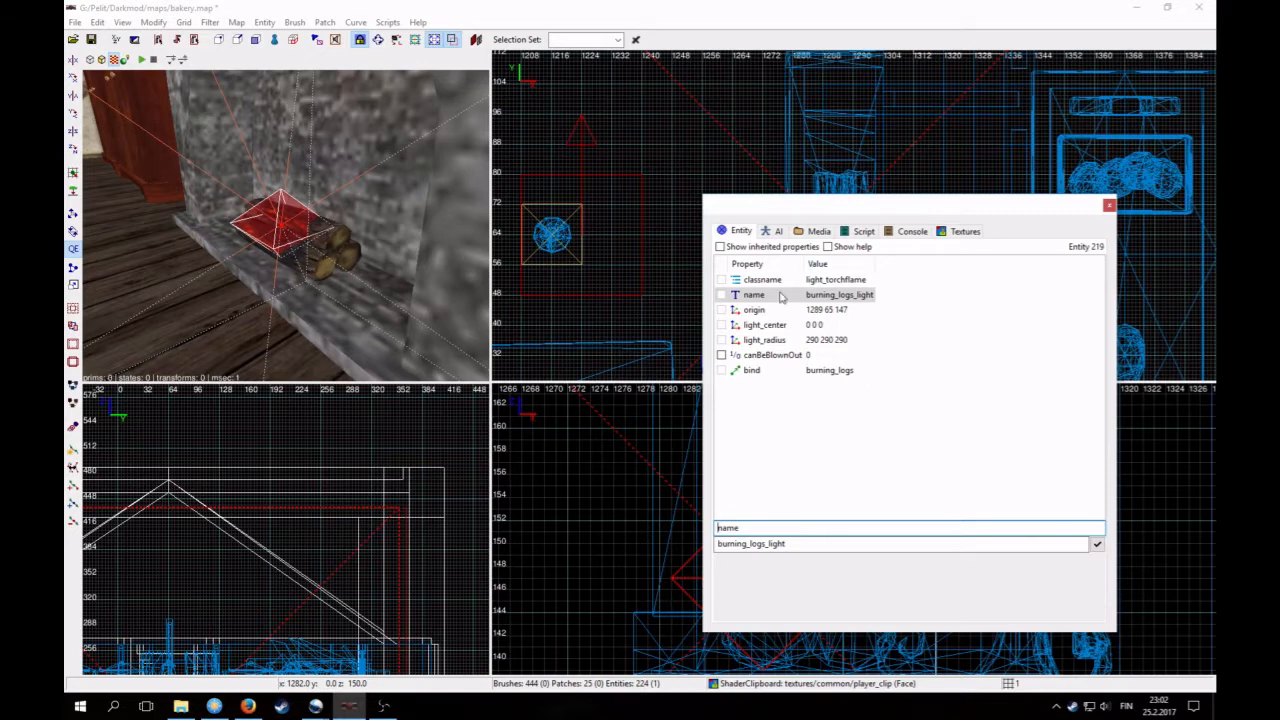
Step: Examine the logs and flame light entities in the upstairs fireplace and close the entity inspector
{"action": "key", "text": "Escape"}
{"action": "left_click", "coordinate": [308, 268], "text": "shift"}
{"action": "left_click", "coordinate": [286, 236], "text": "shift"}
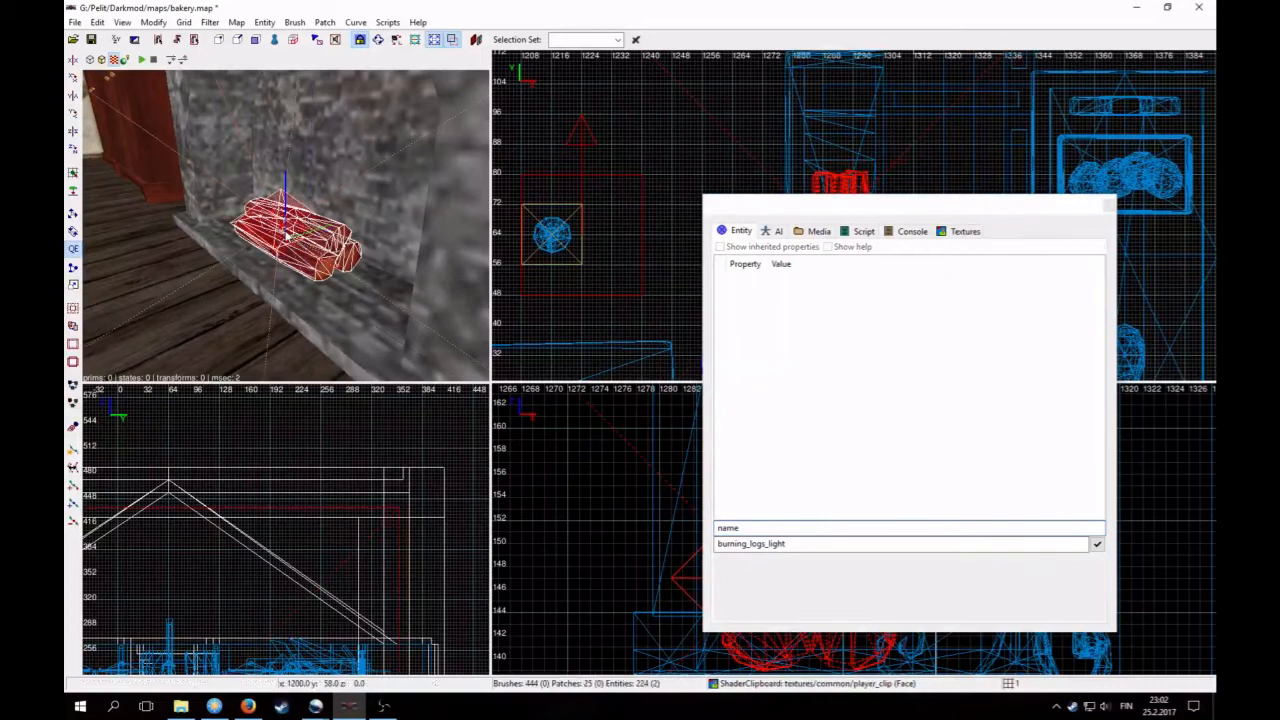
{"action": "key", "text": "Escape"}
{"action": "left_click", "coordinate": [292, 226], "text": "shift"}
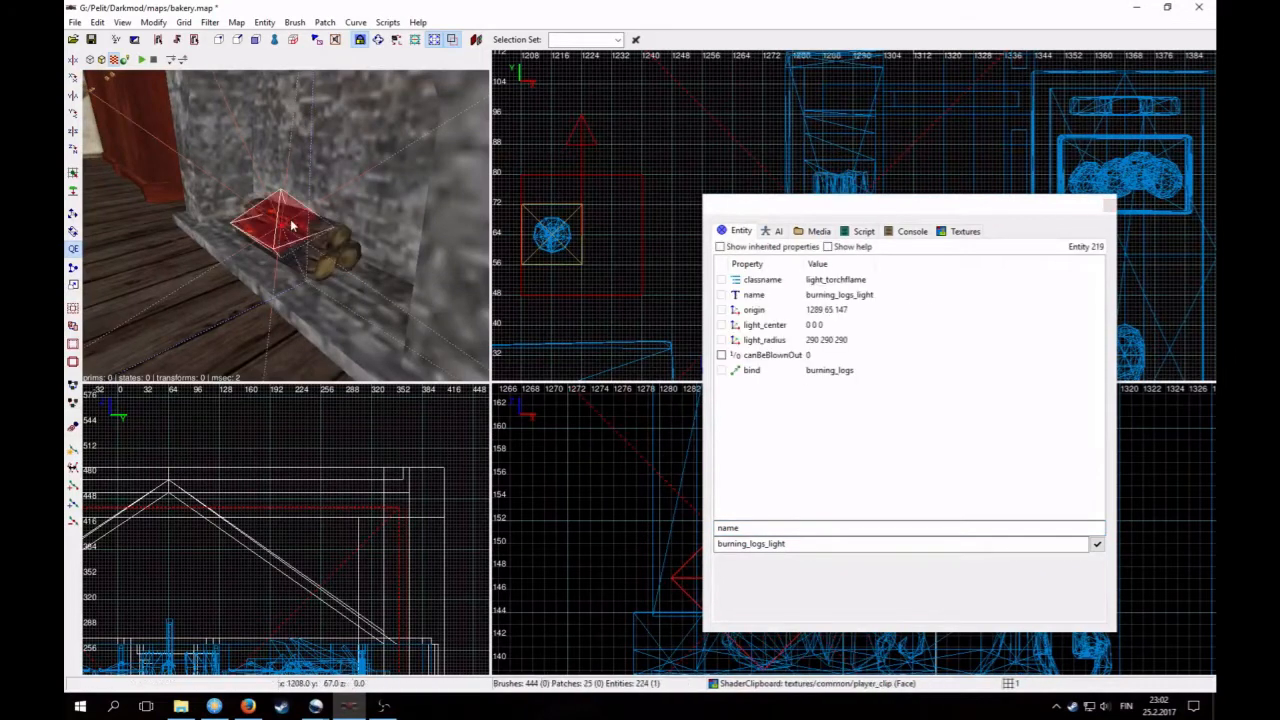
{"action": "left_click", "coordinate": [1112, 208]}
{"action": "key", "text": "Escape"}
Step: Set the grid size to 8 and insert the ash_long.ase model from the fireplace folder at the upstairs fireplace logs
{"action": "right_click", "coordinate": [228, 256]}
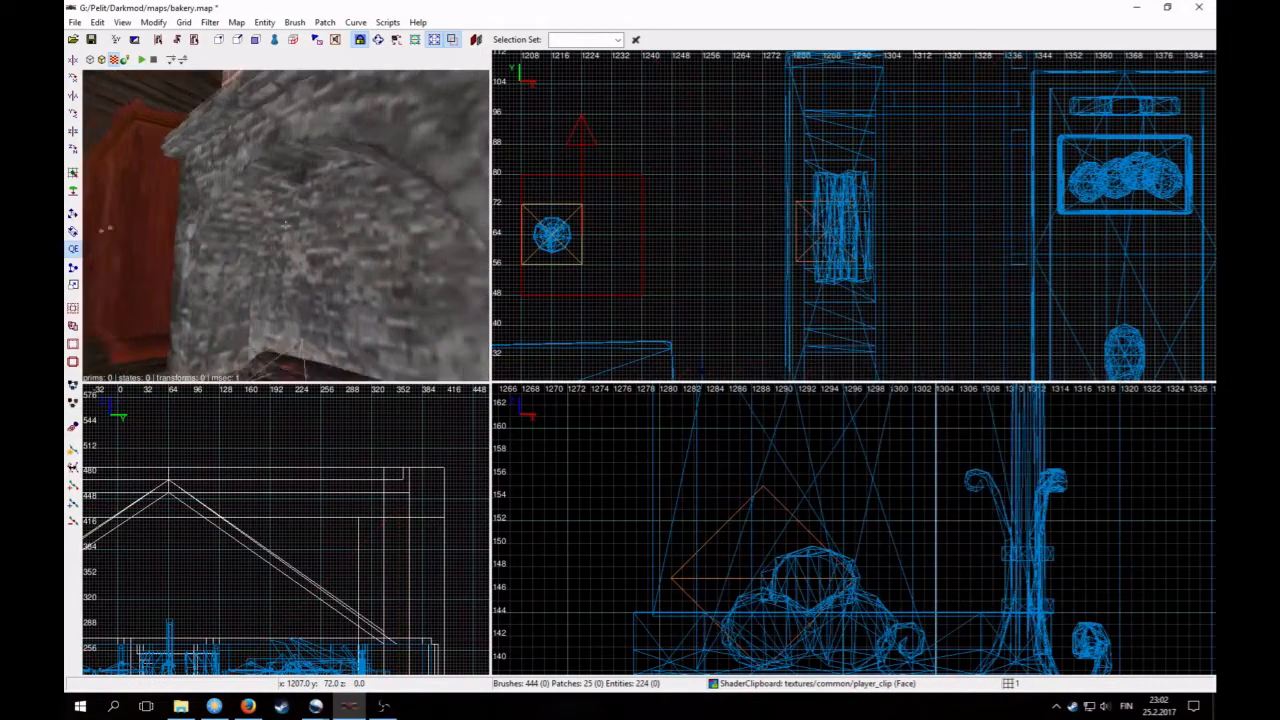
{"action": "key", "text": "Down"}
{"action": "key", "text": "Up"}
{"action": "right_click", "coordinate": [228, 256]}
{"action": "left_click", "coordinate": [343, 300], "text": "shift"}
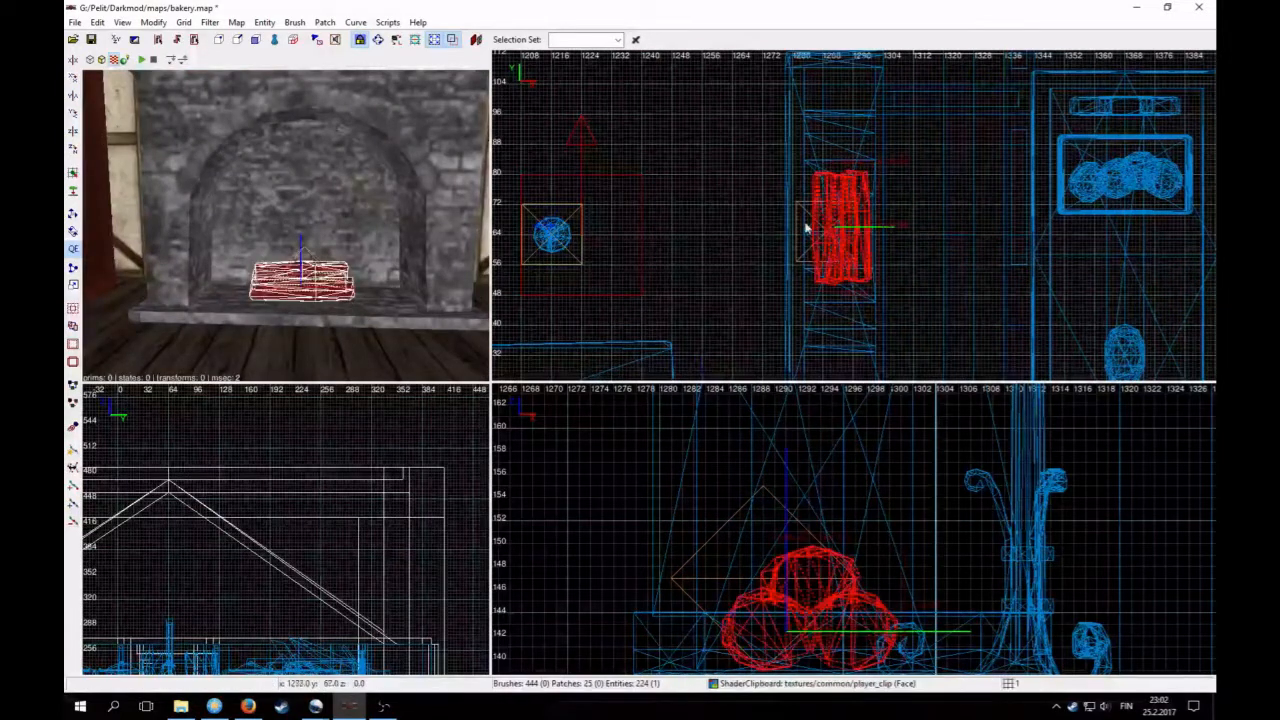
{"action": "scroll", "coordinate": [810, 228], "scroll_direction": "down", "scroll_amount": 2}
{"action": "key", "text": "Escape"}
{"action": "right_click", "coordinate": [815, 222]}
{"action": "left_click", "coordinate": [858, 240]}
{"action": "scroll", "coordinate": [212, 262], "scroll_direction": "up", "scroll_amount": 15}
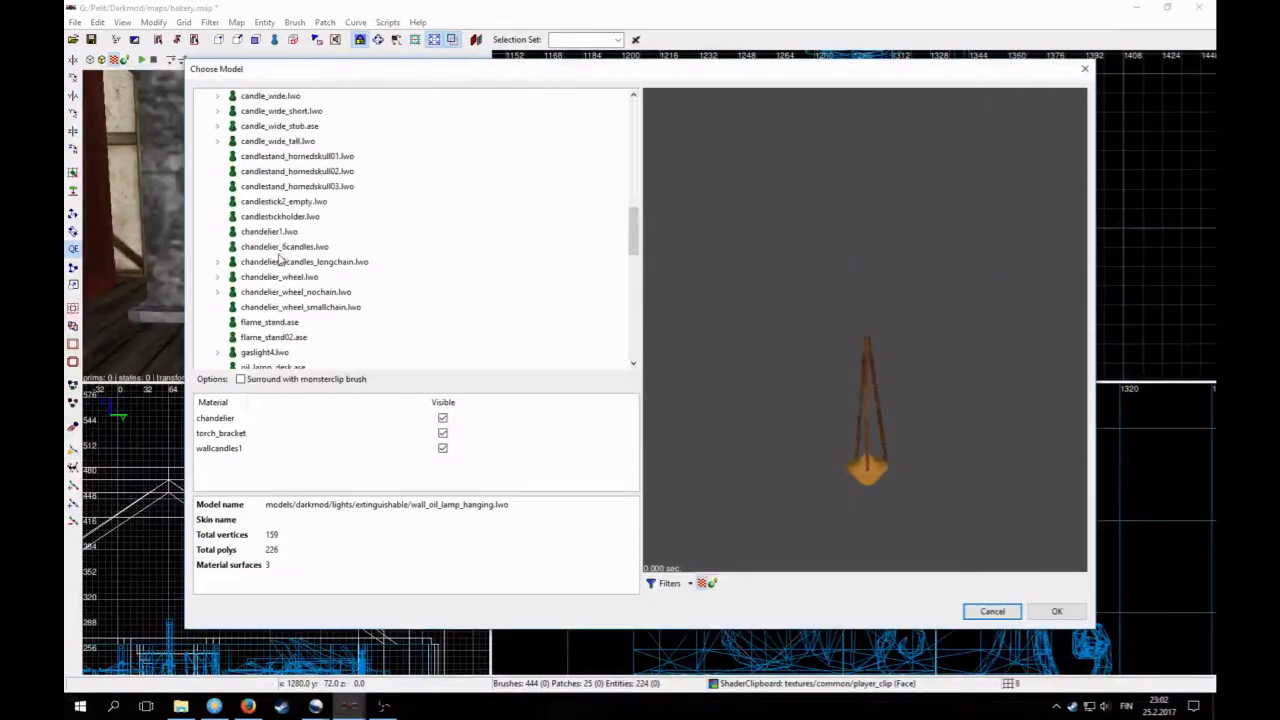
{"action": "left_click", "coordinate": [204, 277]}
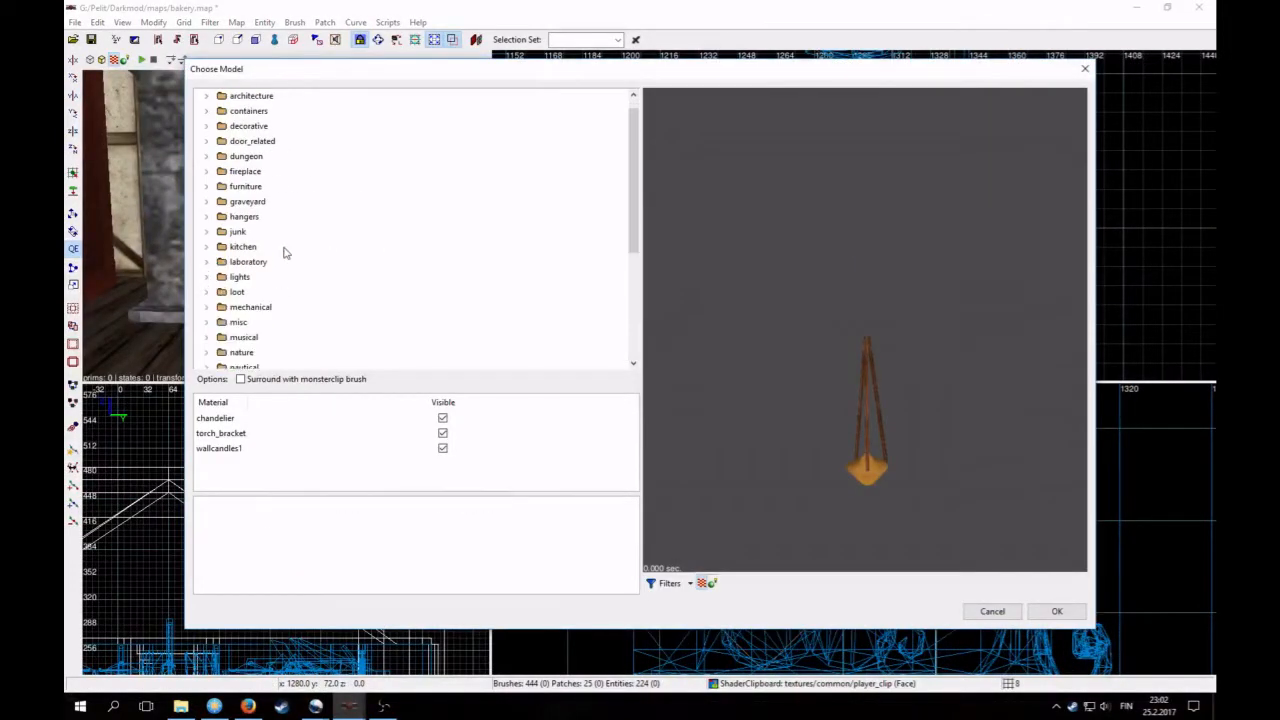
{"action": "scroll", "coordinate": [284, 253], "scroll_direction": "up", "scroll_amount": 1}
{"action": "left_click", "coordinate": [207, 202]}
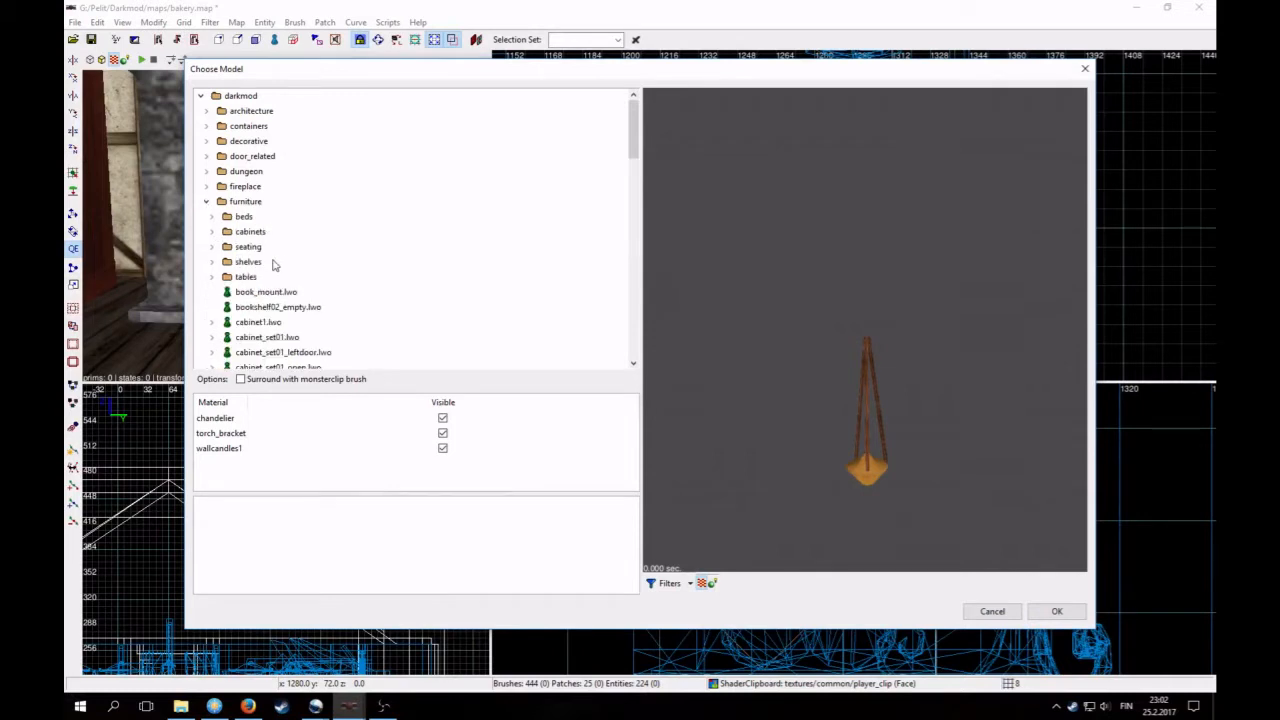
{"action": "left_click", "coordinate": [206, 201]}
{"action": "left_click", "coordinate": [206, 186]}
{"action": "left_click", "coordinate": [285, 203]}
{"action": "key", "text": "Down"}
{"action": "key", "text": "Down"}
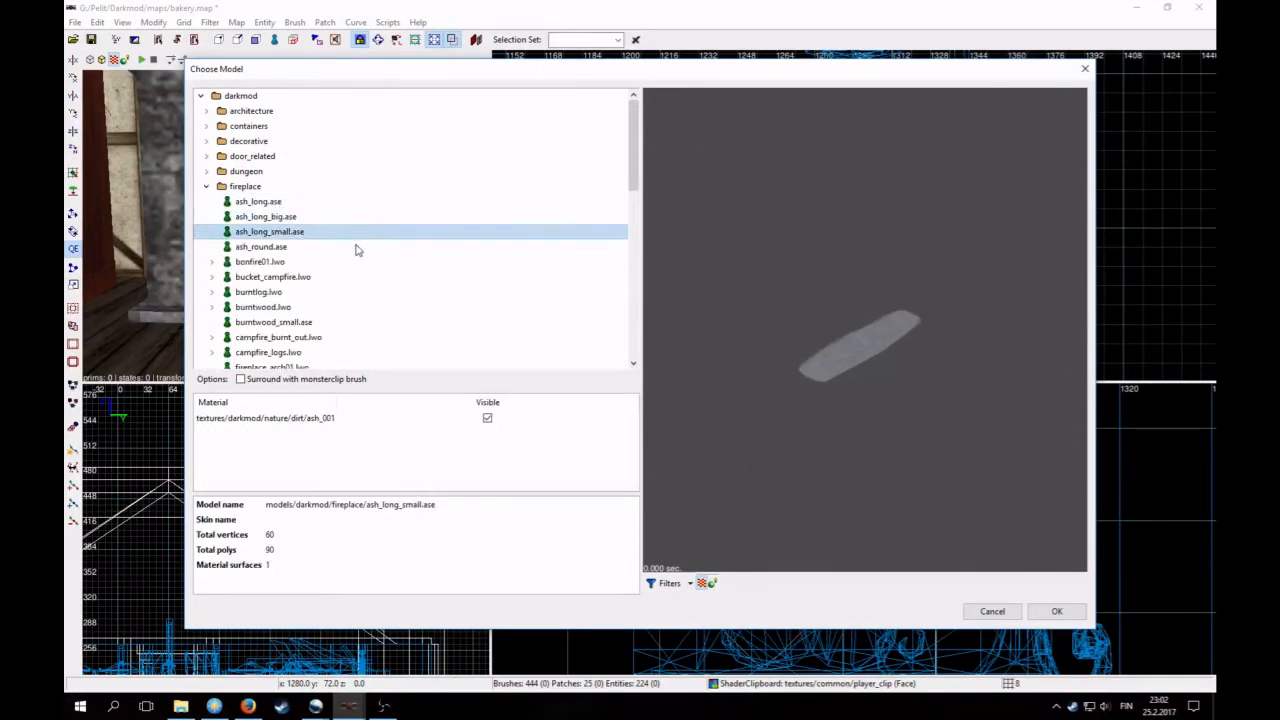
{"action": "key", "text": "Up"}
{"action": "key", "text": "Up"}
{"action": "left_click", "coordinate": [1056, 611]}
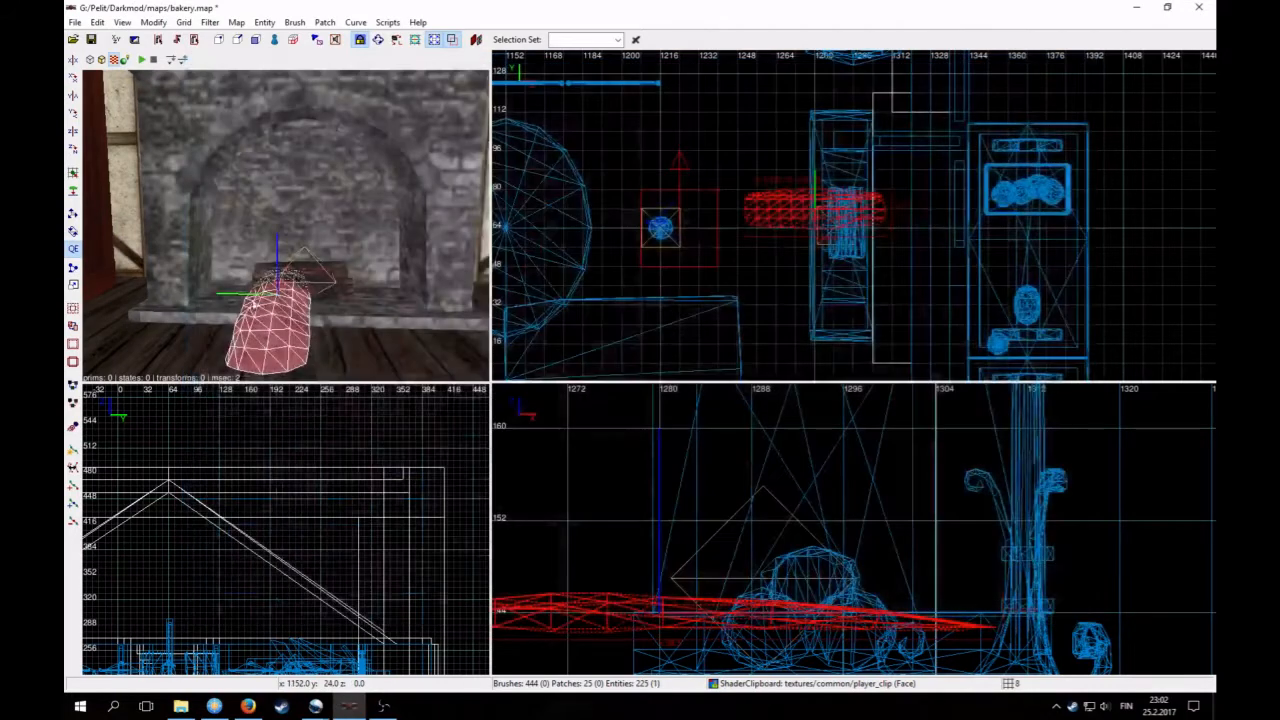
Step: Rotate the ash model 90 degrees about the Z axis, move it into the upstairs fireplace and drop it to the floor
{"action": "left_click", "coordinate": [70, 151]}
{"action": "left_click_drag", "start_coordinate": [803, 216], "coordinate": [840, 232]}
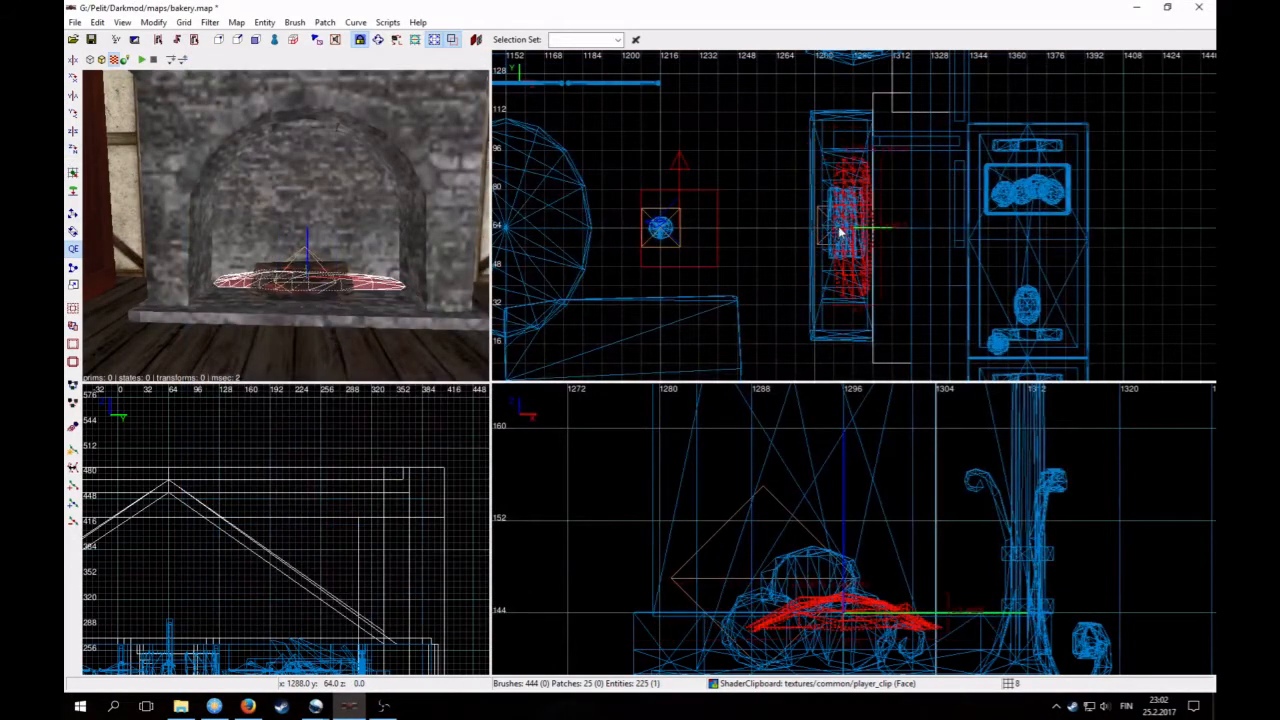
{"action": "left_click", "coordinate": [73, 195]}
Step: Set the grid size to 2 and align the ash model underneath the burning logs
{"action": "scroll", "coordinate": [950, 272], "scroll_direction": "up", "scroll_amount": 3}
{"action": "right_click_drag", "start_coordinate": [950, 272], "coordinate": [783, 281]}
{"action": "key", "text": "2"}
{"action": "left_click_drag", "start_coordinate": [597, 202], "coordinate": [581, 203]}
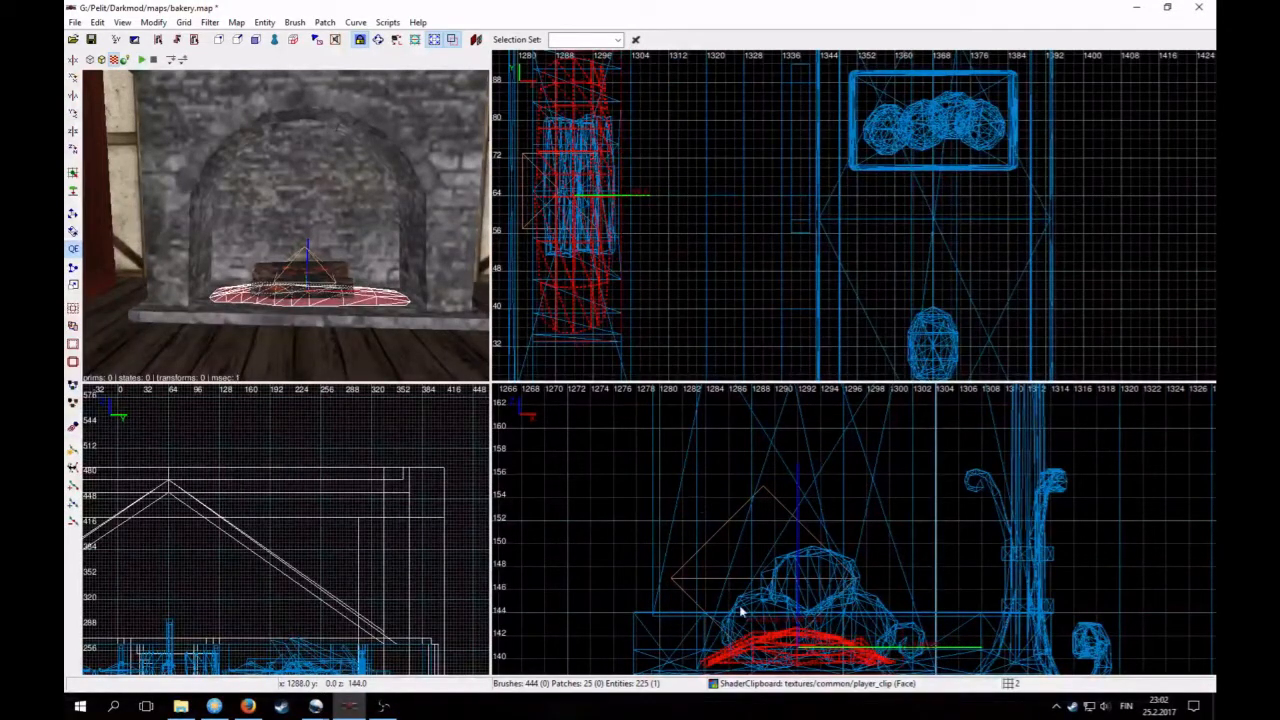
{"action": "left_click_drag", "start_coordinate": [575, 178], "coordinate": [580, 180]}
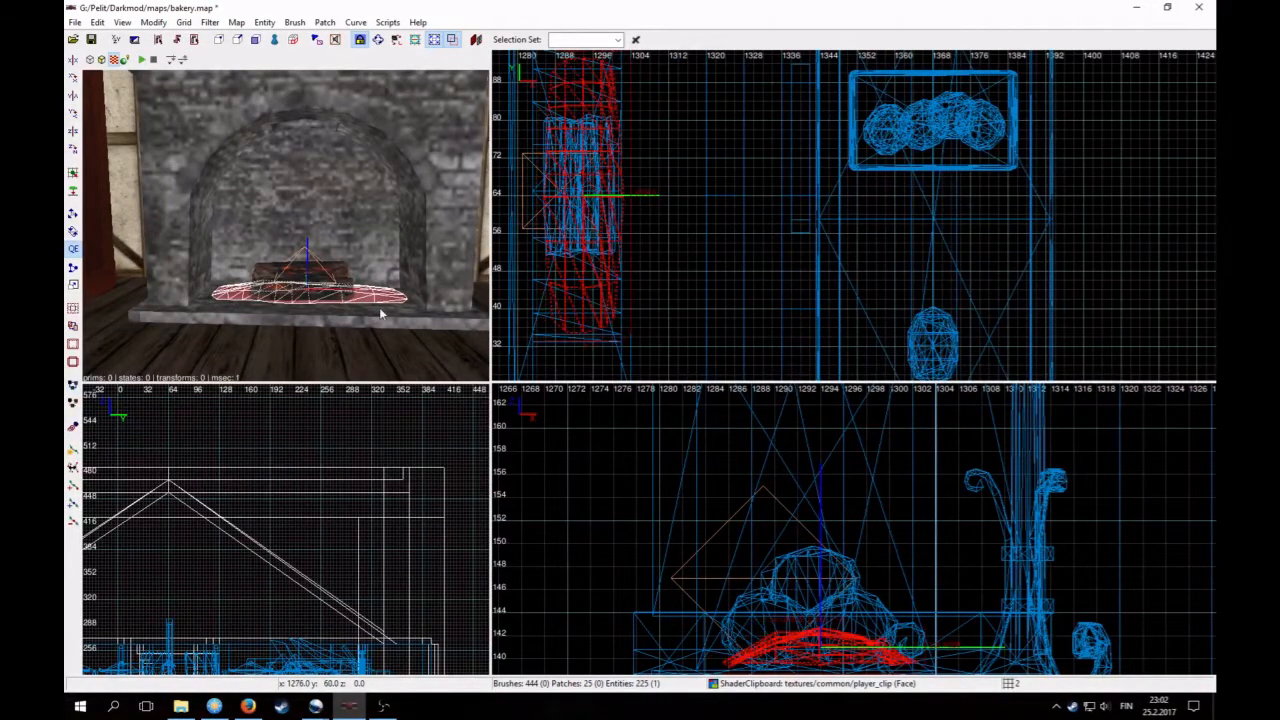
Step: Move the ash, logs and flame light together 4 units deeper into the upstairs fireplace
{"action": "left_click", "coordinate": [345, 290], "text": "shift"}
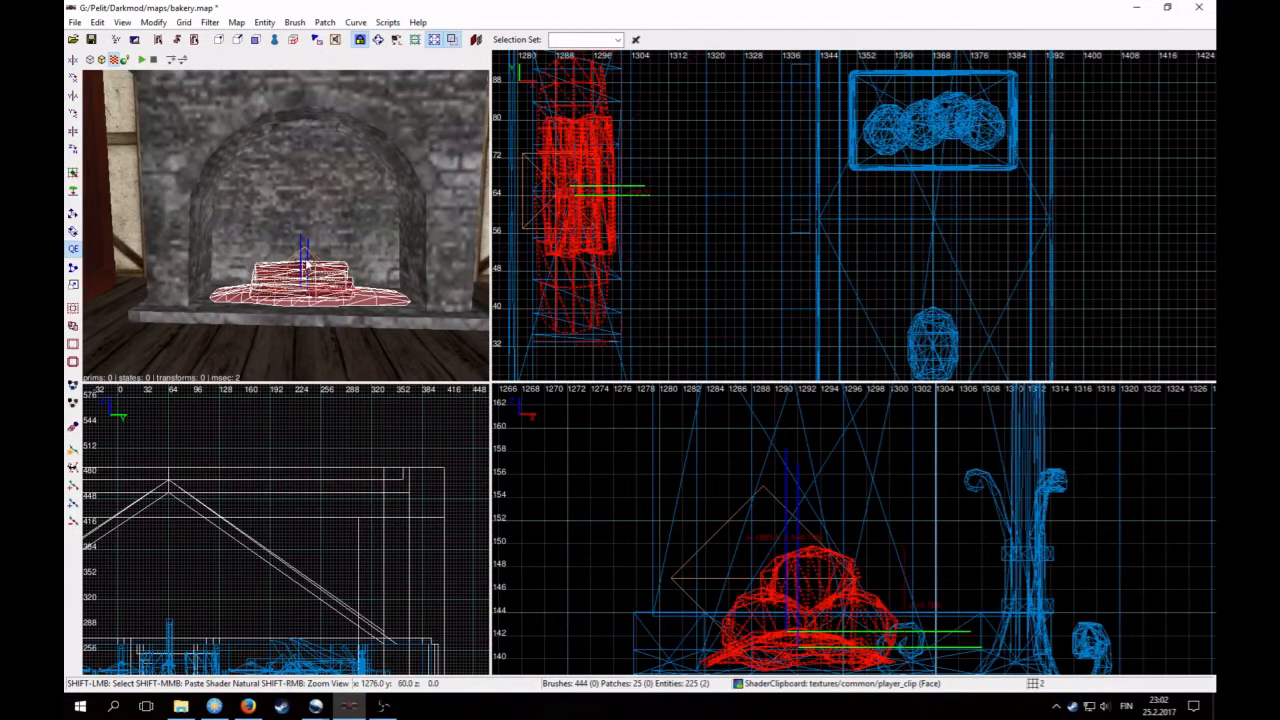
{"action": "left_click_drag", "start_coordinate": [578, 201], "coordinate": [597, 202]}
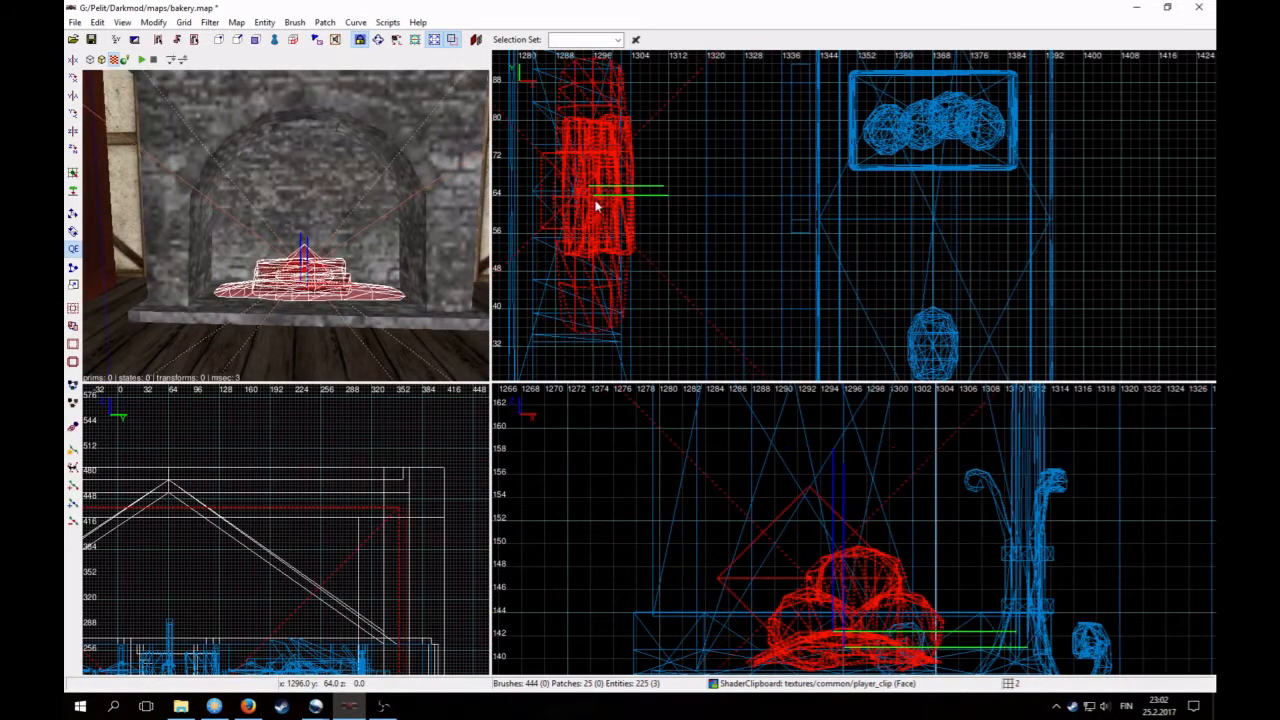
{"action": "right_click", "coordinate": [410, 218]}
{"action": "key", "text": "Up"}
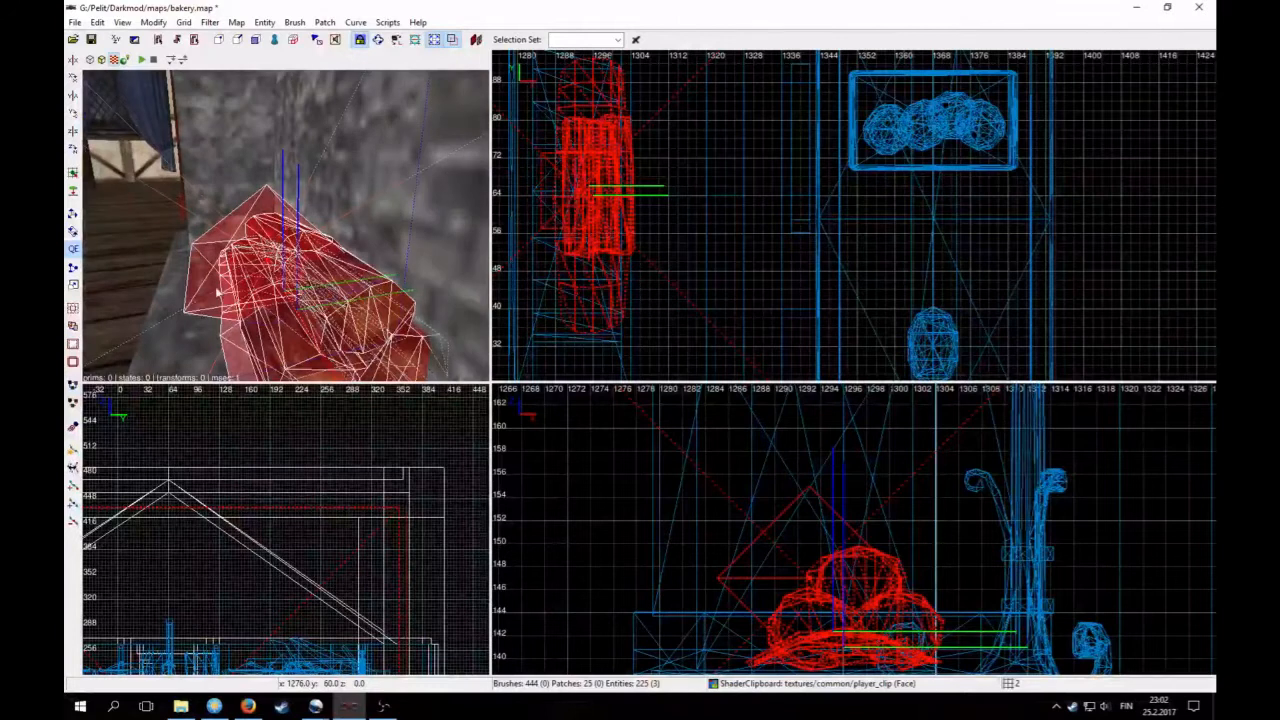
{"action": "key", "text": "Escape"}
{"action": "key", "text": "Down"}
{"action": "key", "text": "Down"}
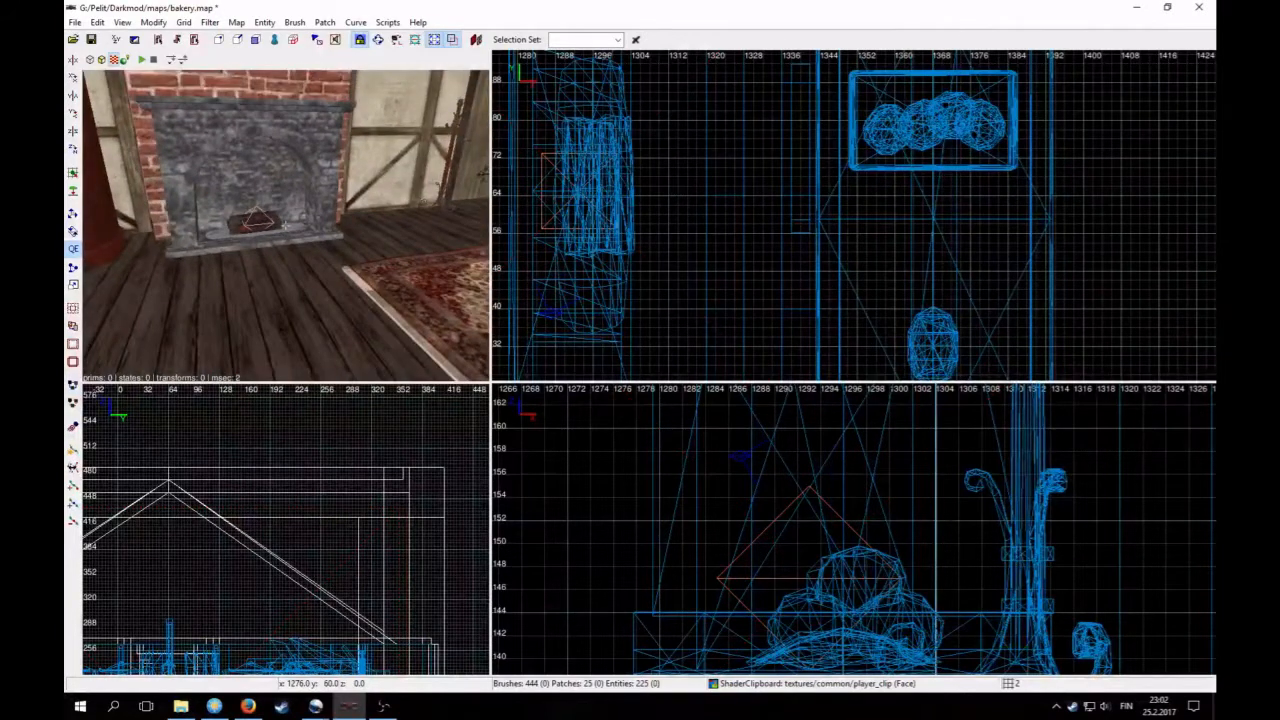
{"action": "right_click", "coordinate": [249, 286]}
Step: Copy the noshadows property with value 1 from the burning logs to the ash model
{"action": "left_click", "coordinate": [295, 249], "text": "shift"}
{"action": "key", "text": "n"}
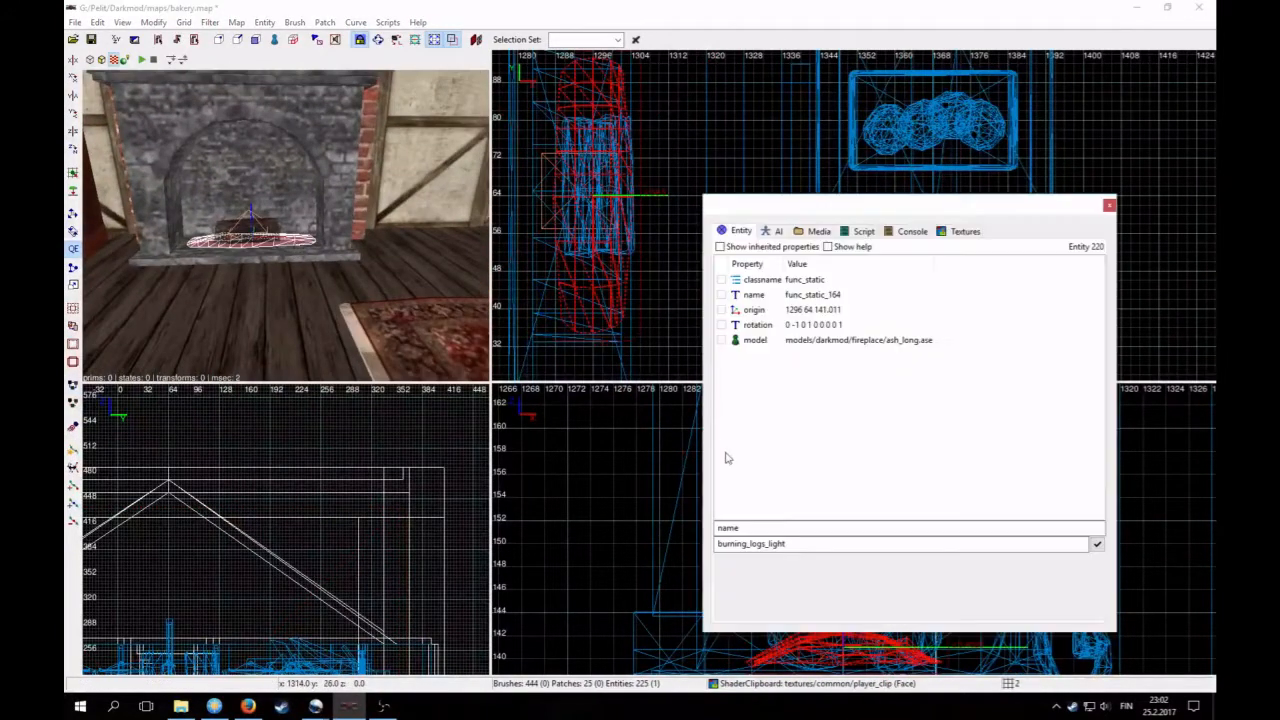
{"action": "key", "text": "Escape"}
{"action": "left_click", "coordinate": [287, 235], "text": "shift"}
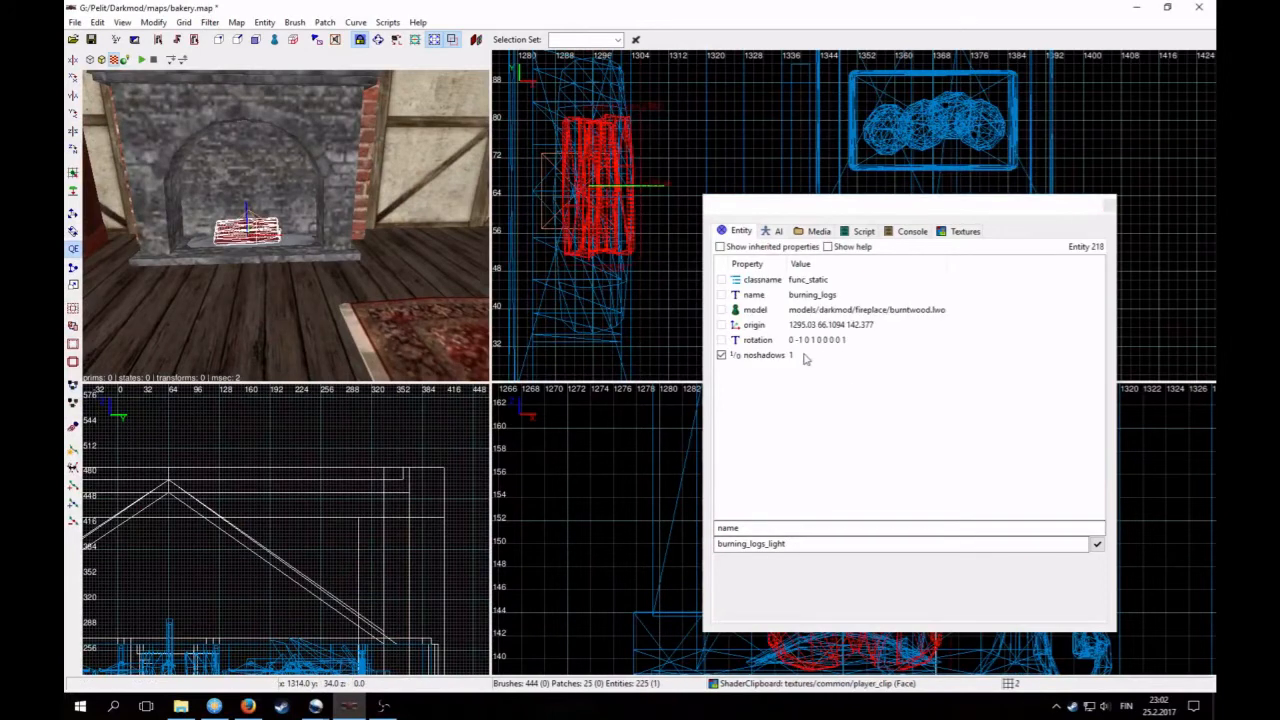
{"action": "left_click", "coordinate": [804, 356]}
{"action": "key", "text": "Escape"}
{"action": "left_click", "coordinate": [299, 246], "text": "shift"}
{"action": "left_click", "coordinate": [1097, 544]}
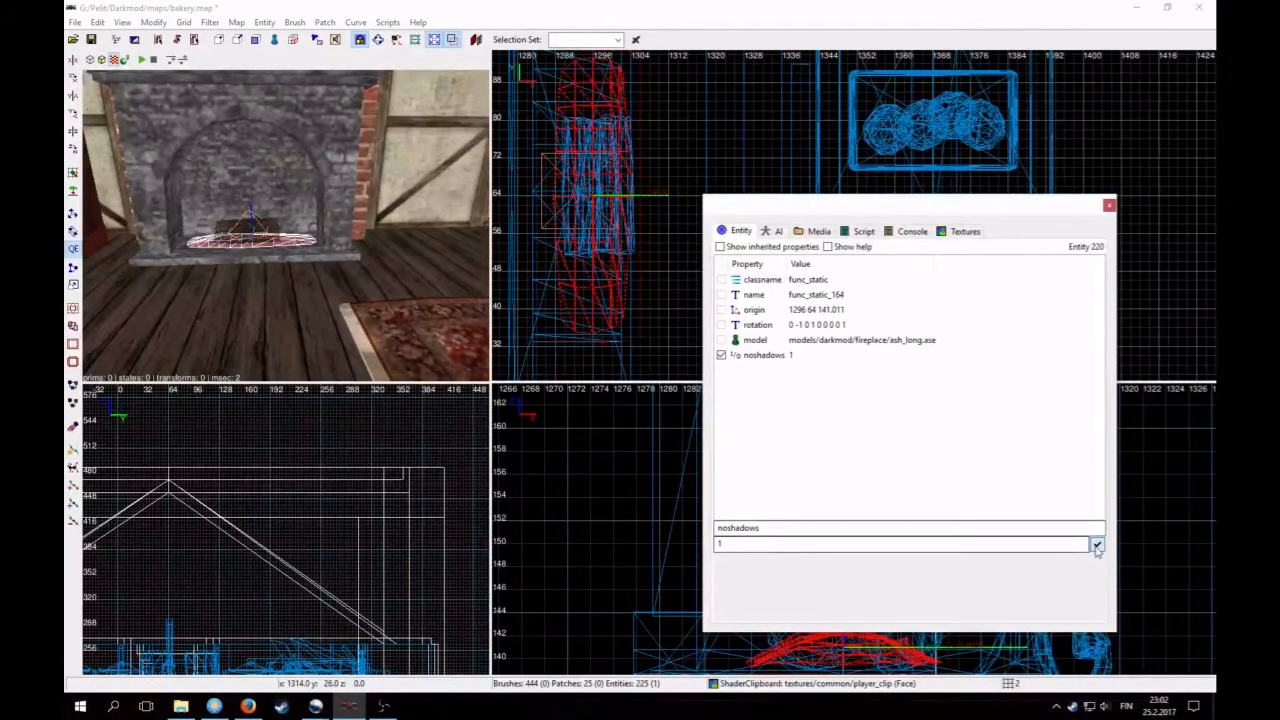
{"action": "left_click", "coordinate": [1108, 205]}
{"action": "key", "text": "Escape"}
Step: Set the light_radius of the upstairs fireplace flame light to 250 250 250
{"action": "right_click", "coordinate": [402, 215]}
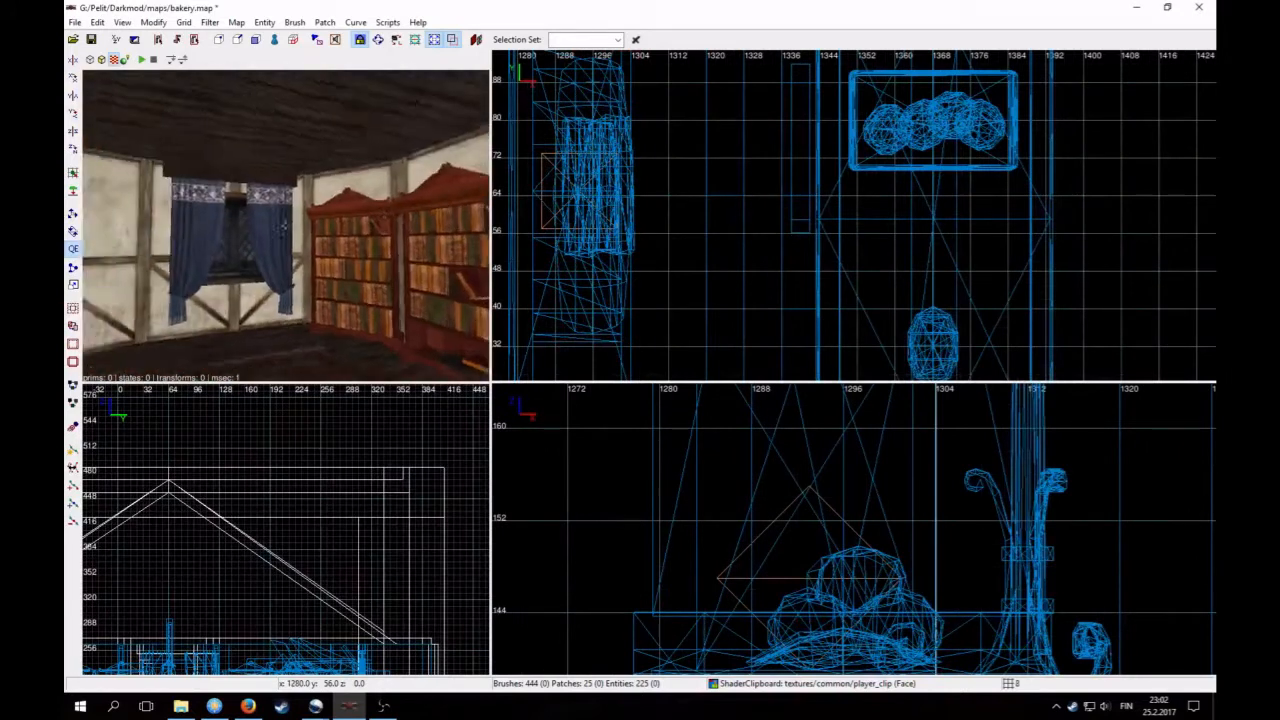
{"action": "key", "text": "Up"}
{"action": "right_click_drag", "start_coordinate": [283, 225], "coordinate": [285, 226]}
{"action": "key", "text": "Up"}
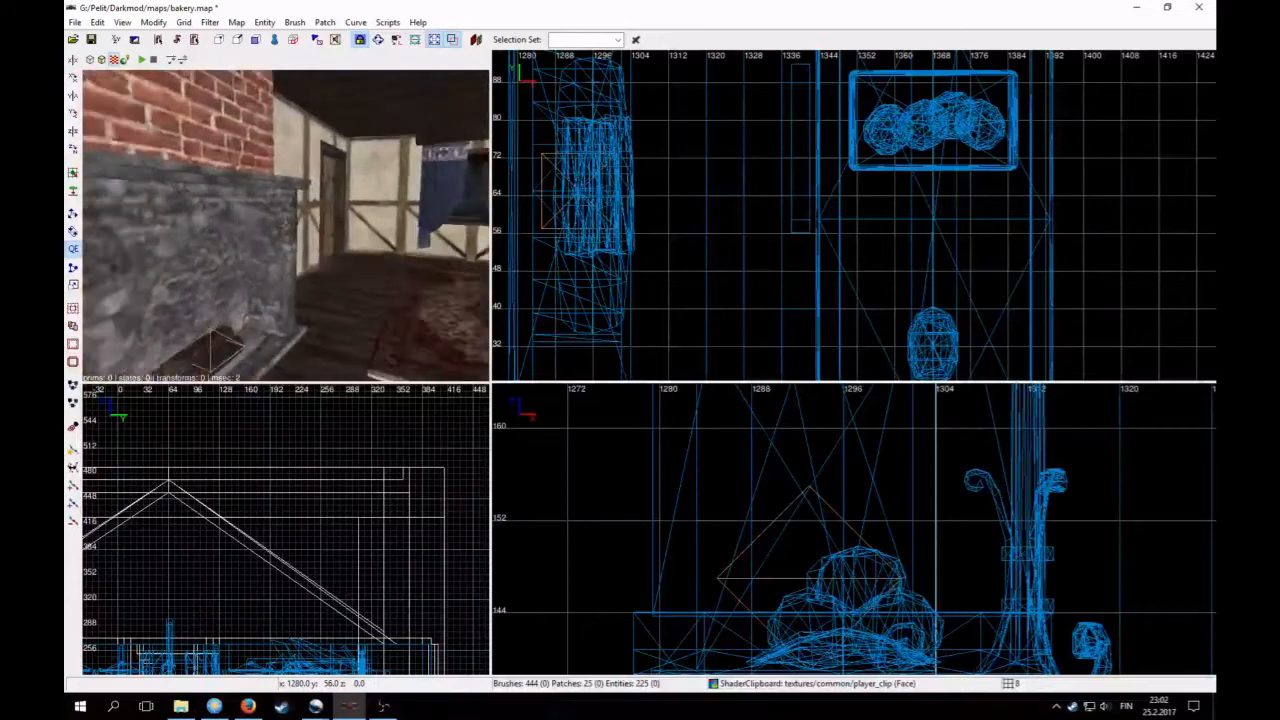
{"action": "right_click", "coordinate": [285, 226]}
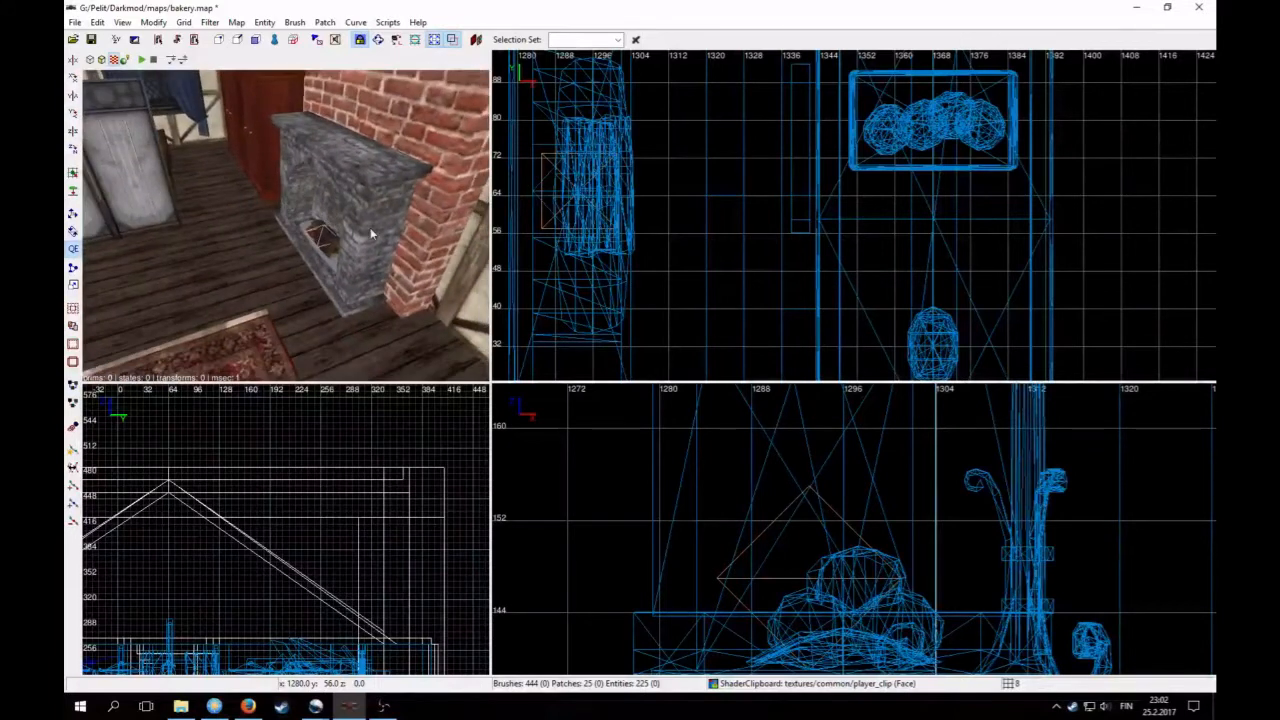
{"action": "left_click", "coordinate": [320, 240], "text": "shift"}
{"action": "scroll", "coordinate": [908, 248], "scroll_direction": "down", "scroll_amount": 10}
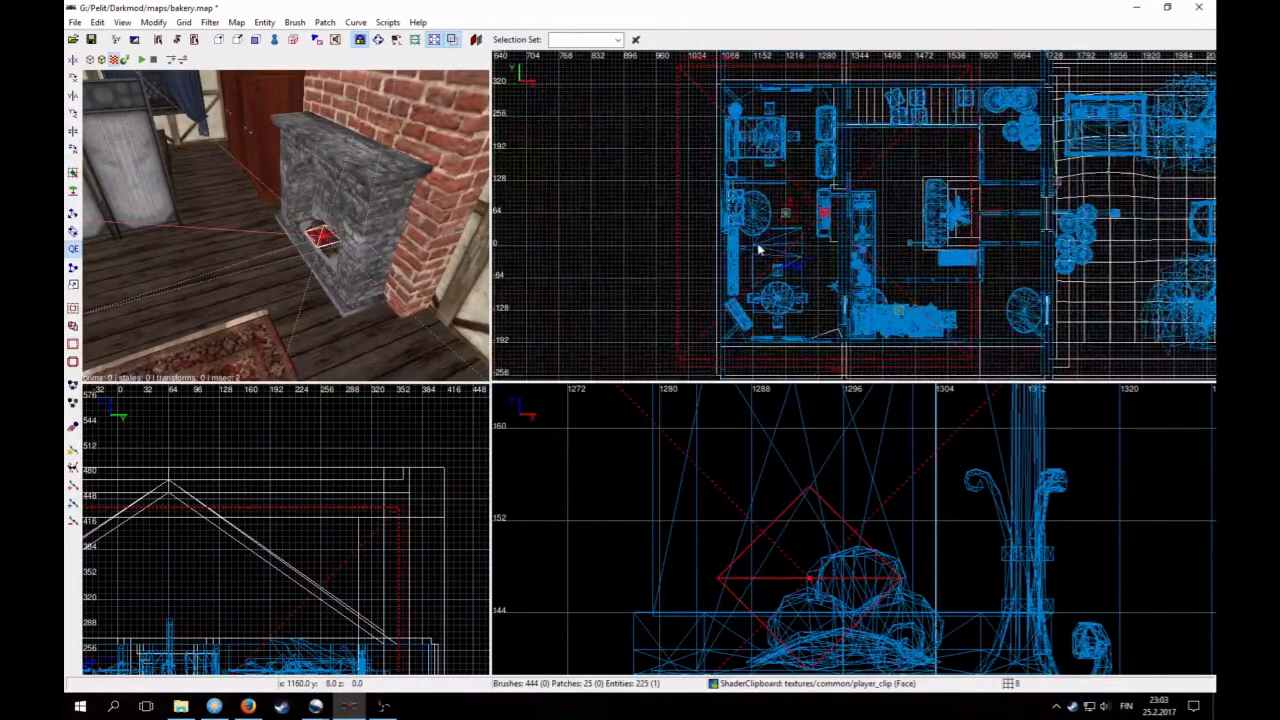
{"action": "key", "text": "n"}
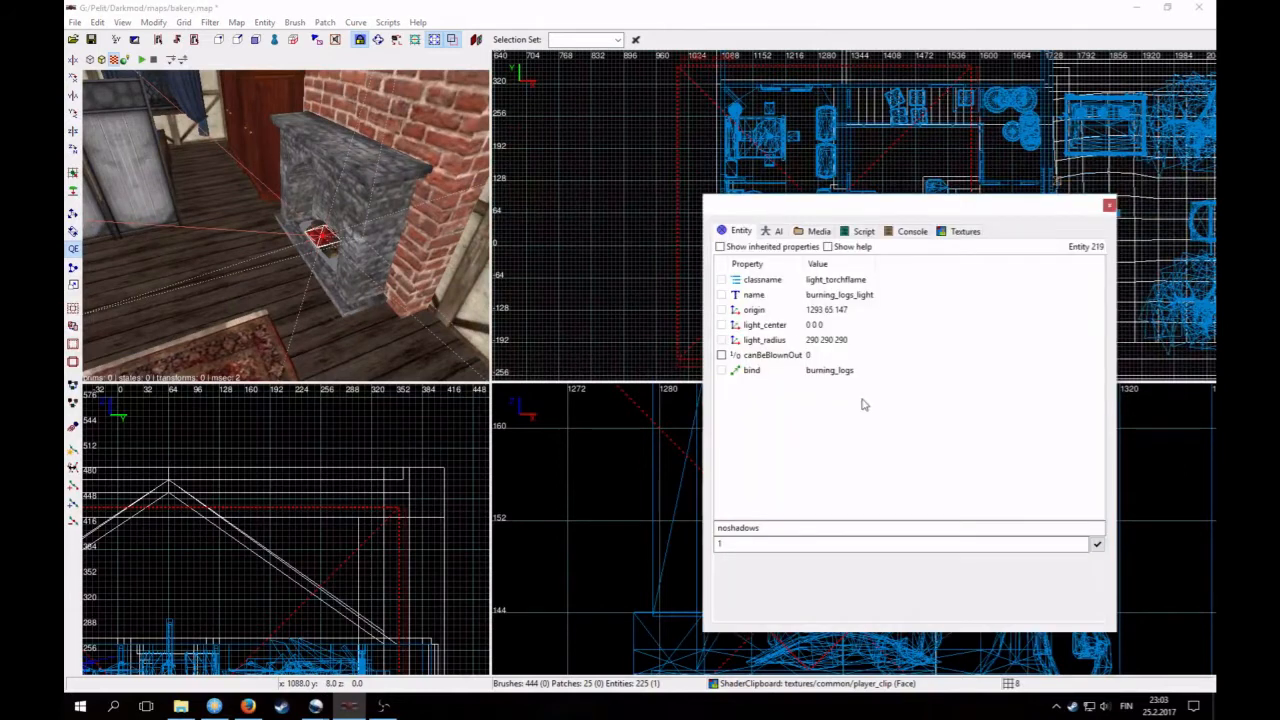
{"action": "left_click_drag", "start_coordinate": [810, 207], "coordinate": [356, 179]}
{"action": "left_click", "coordinate": [310, 313]}
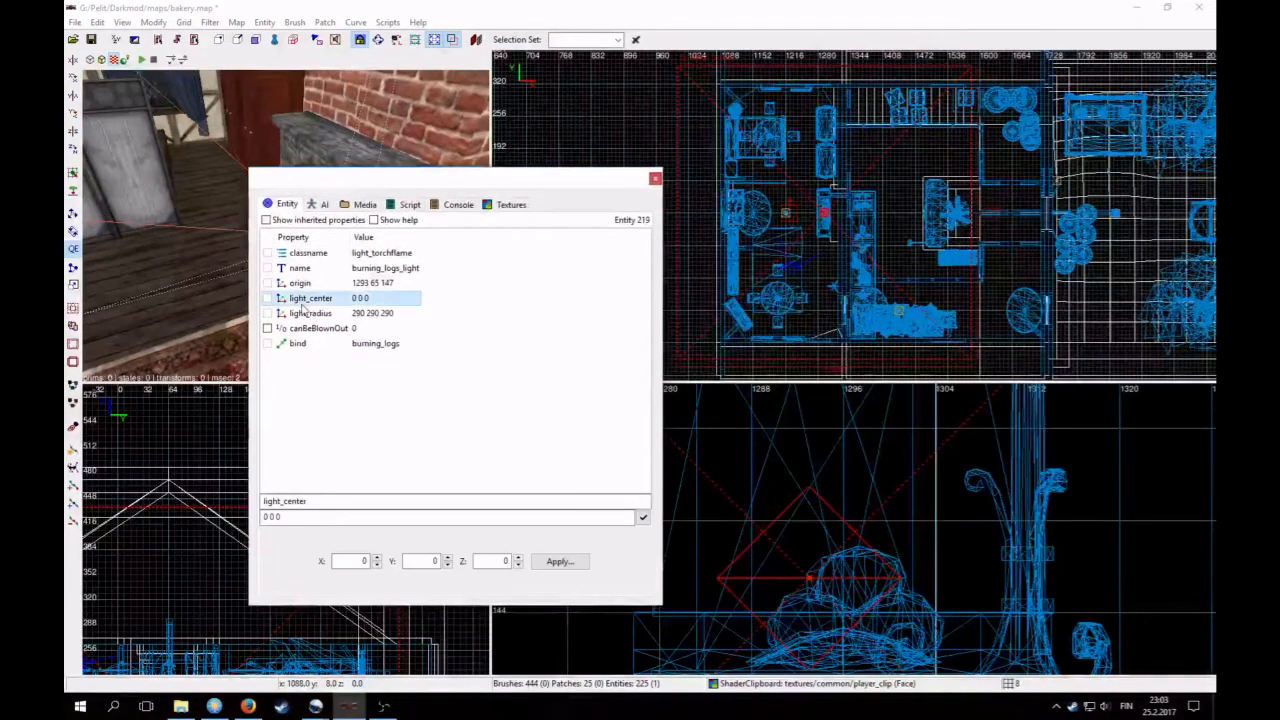
{"action": "key", "text": "Tab"}
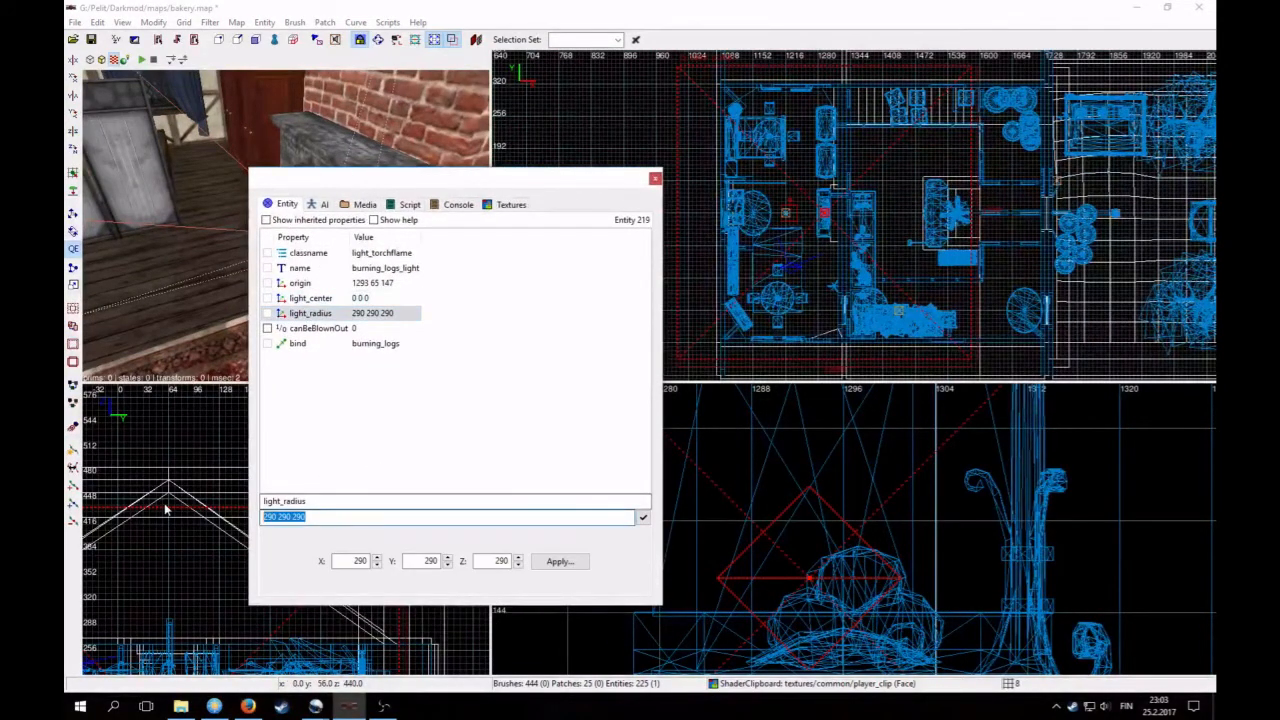
{"action": "type", "text": "250 250 250"}
{"action": "key", "text": "Return"}
{"action": "scroll", "coordinate": [812, 320], "scroll_direction": "up", "scroll_amount": 1}
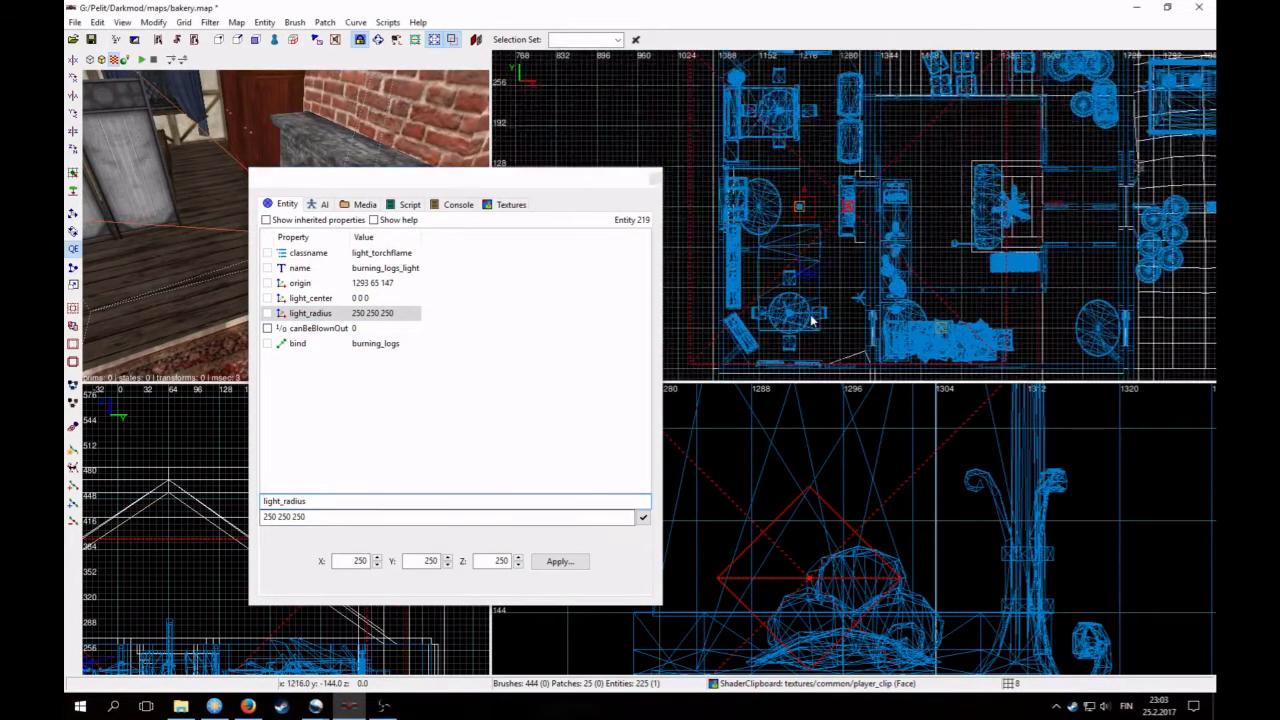
{"action": "right_click_drag", "start_coordinate": [847, 302], "coordinate": [860, 269]}
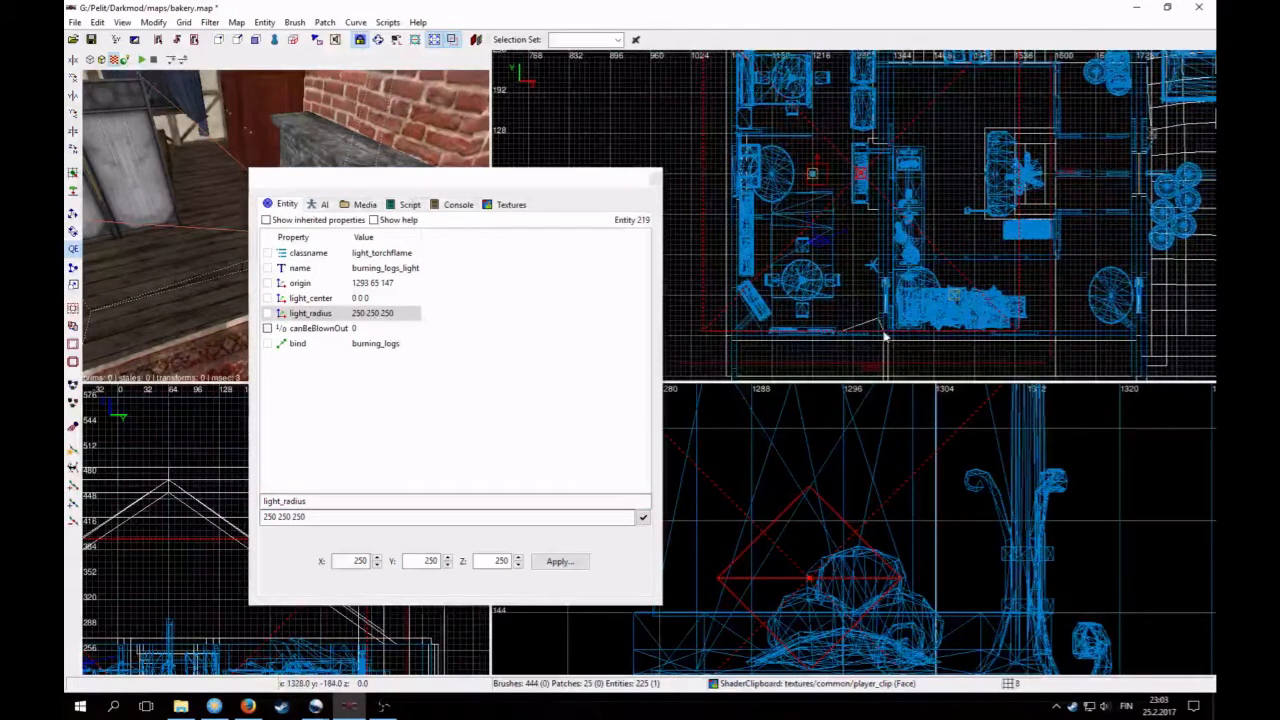
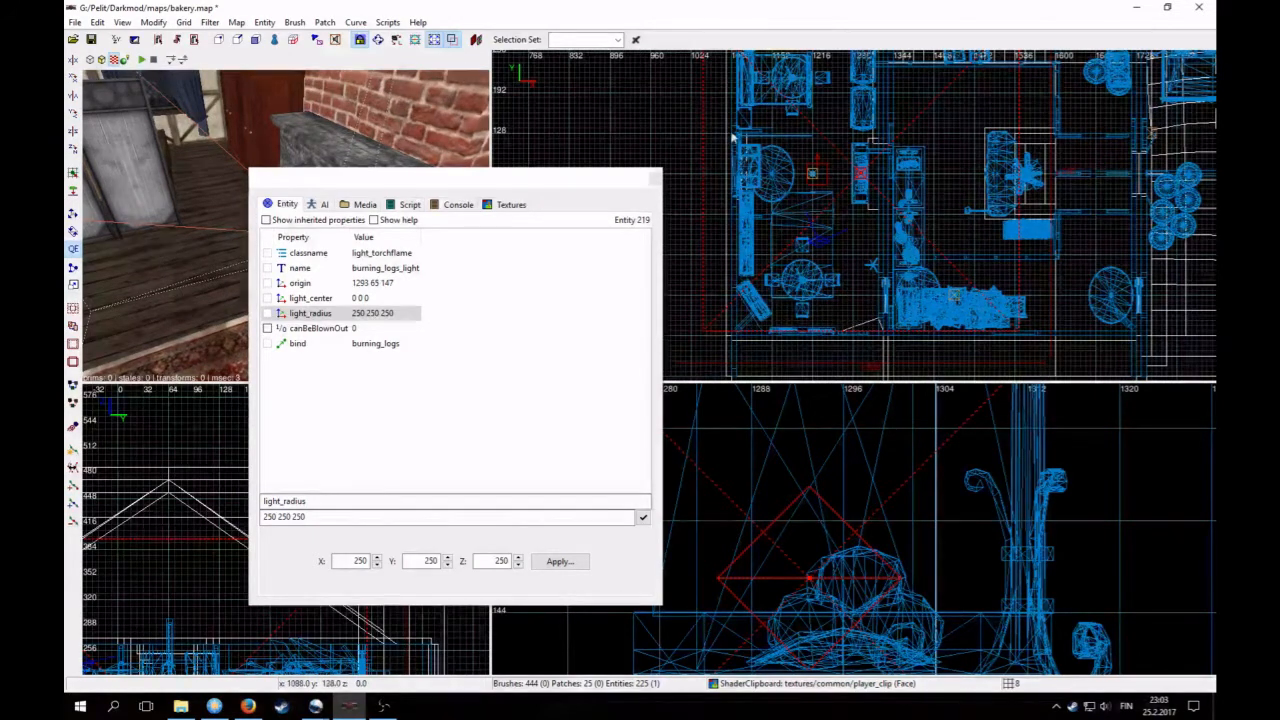
Step: Set the light_radius of the hanging oil lamp's light in the ground-floor dining room to 130 130 130
{"action": "left_click", "coordinate": [654, 180]}
{"action": "key", "text": "Escape"}
{"action": "right_click", "coordinate": [420, 215]}
{"action": "key", "text": "Up"}
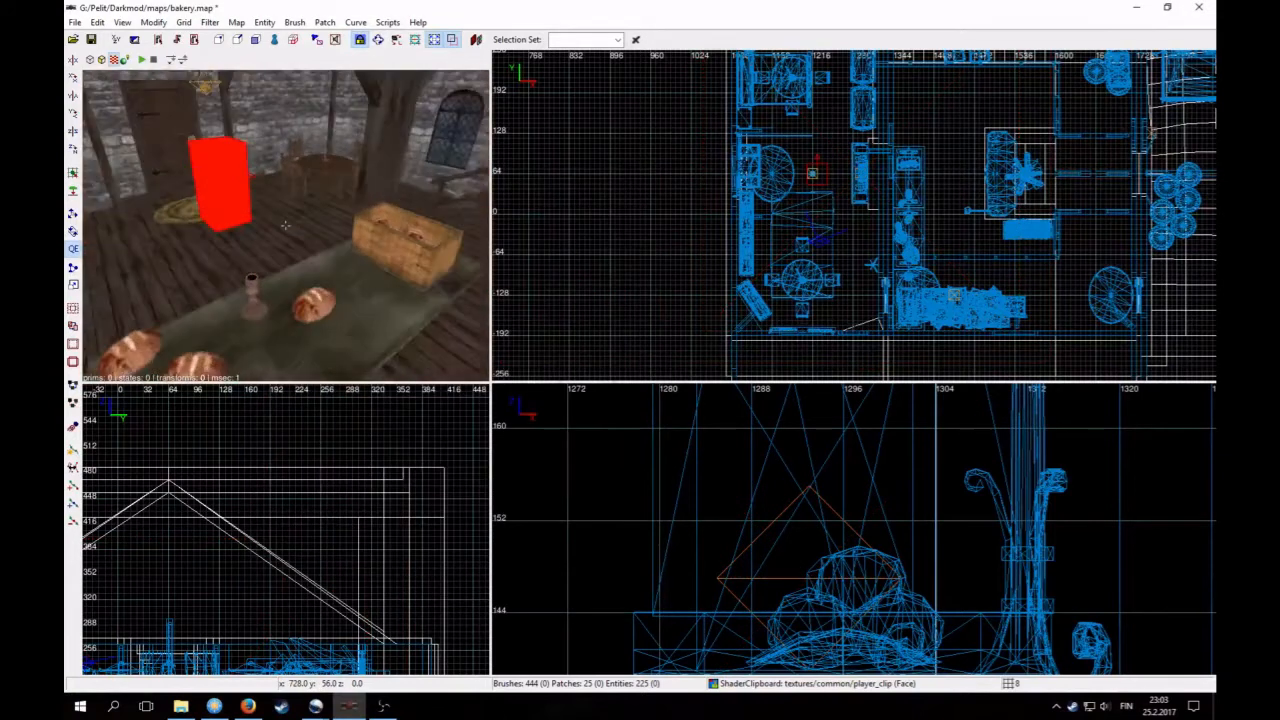
{"action": "key", "text": "Up"}
{"action": "left_click", "coordinate": [293, 209], "text": "shift"}
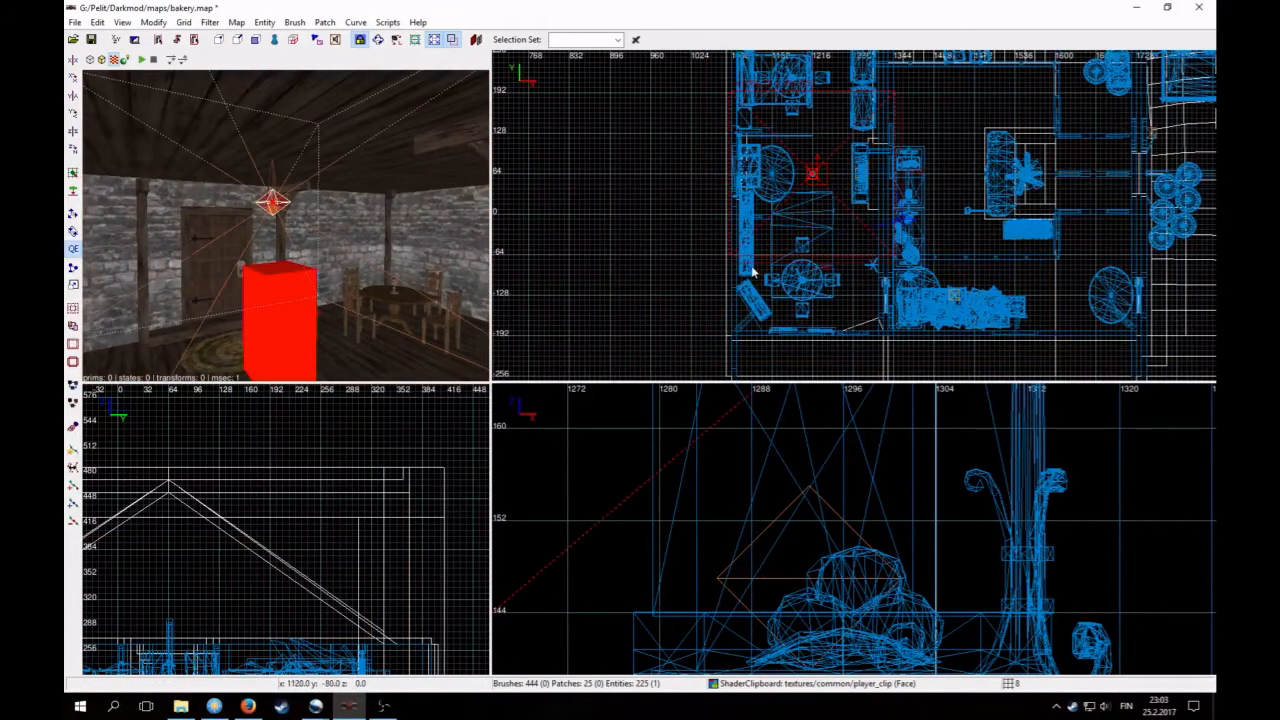
{"action": "scroll", "coordinate": [751, 266], "scroll_direction": "down", "scroll_amount": 3}
{"action": "scroll", "coordinate": [790, 545], "scroll_direction": "down", "scroll_amount": 8}
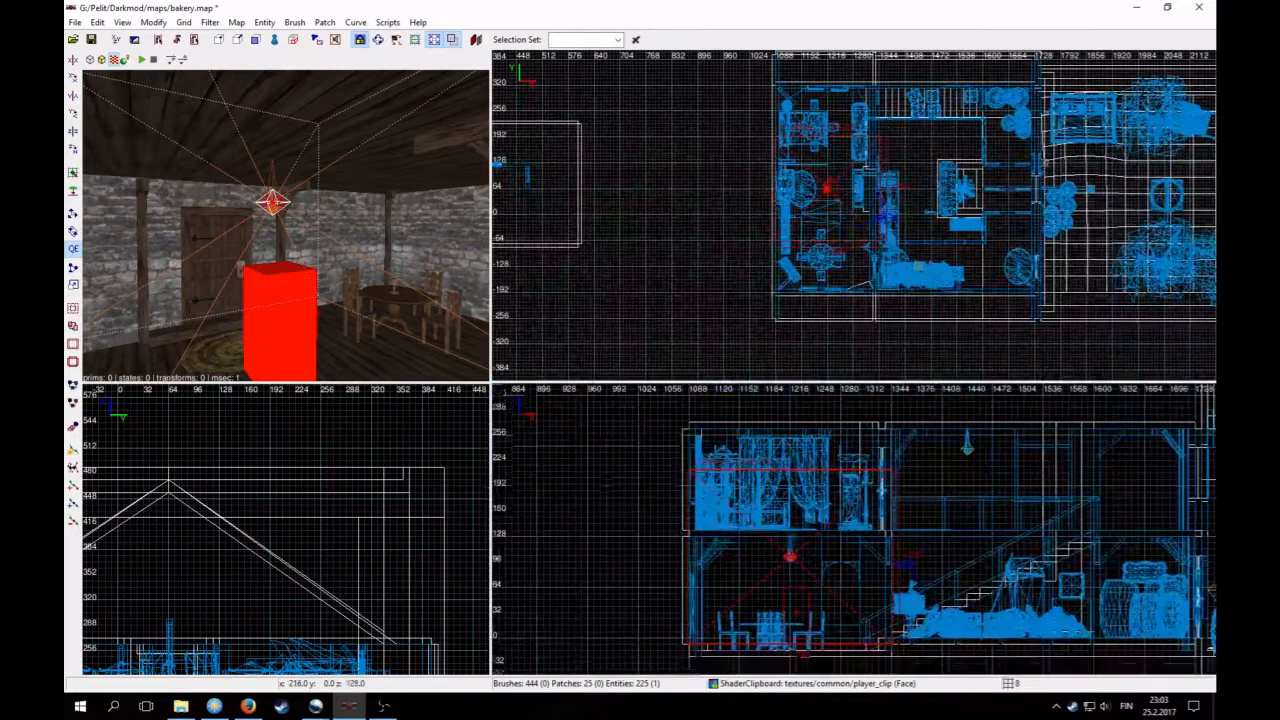
{"action": "right_click_drag", "start_coordinate": [794, 537], "coordinate": [806, 443]}
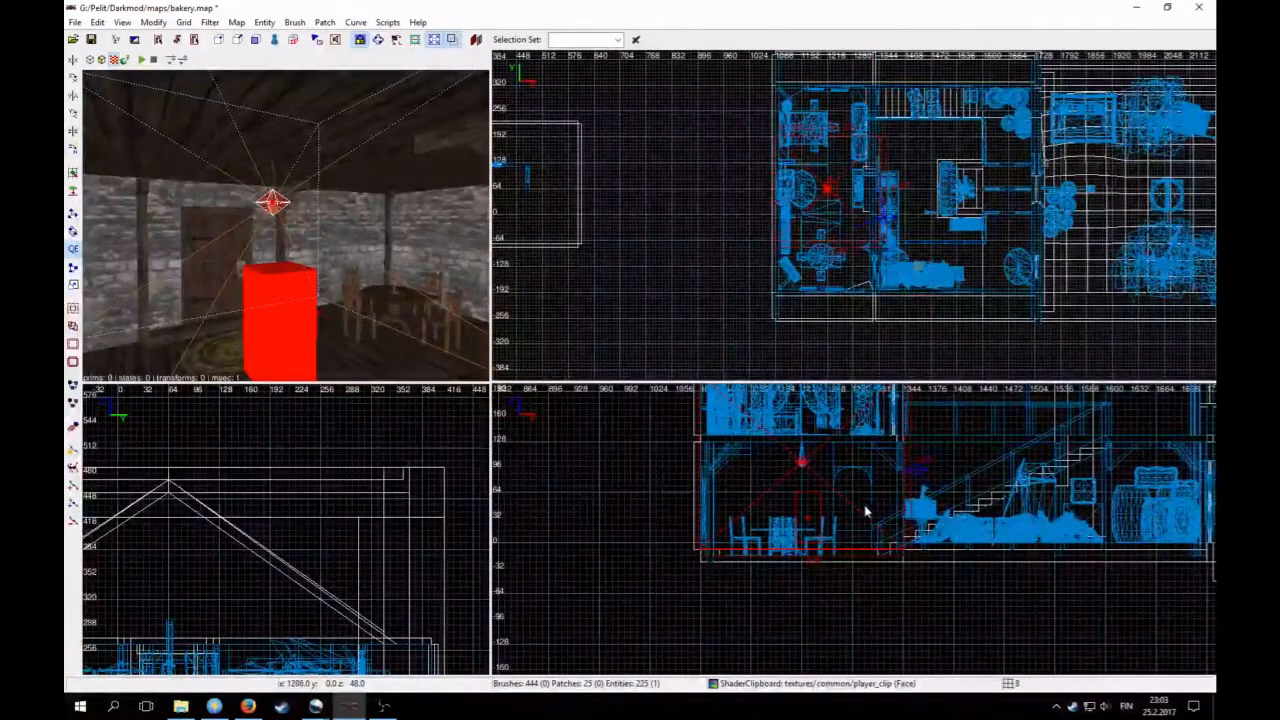
{"action": "key", "text": "n"}
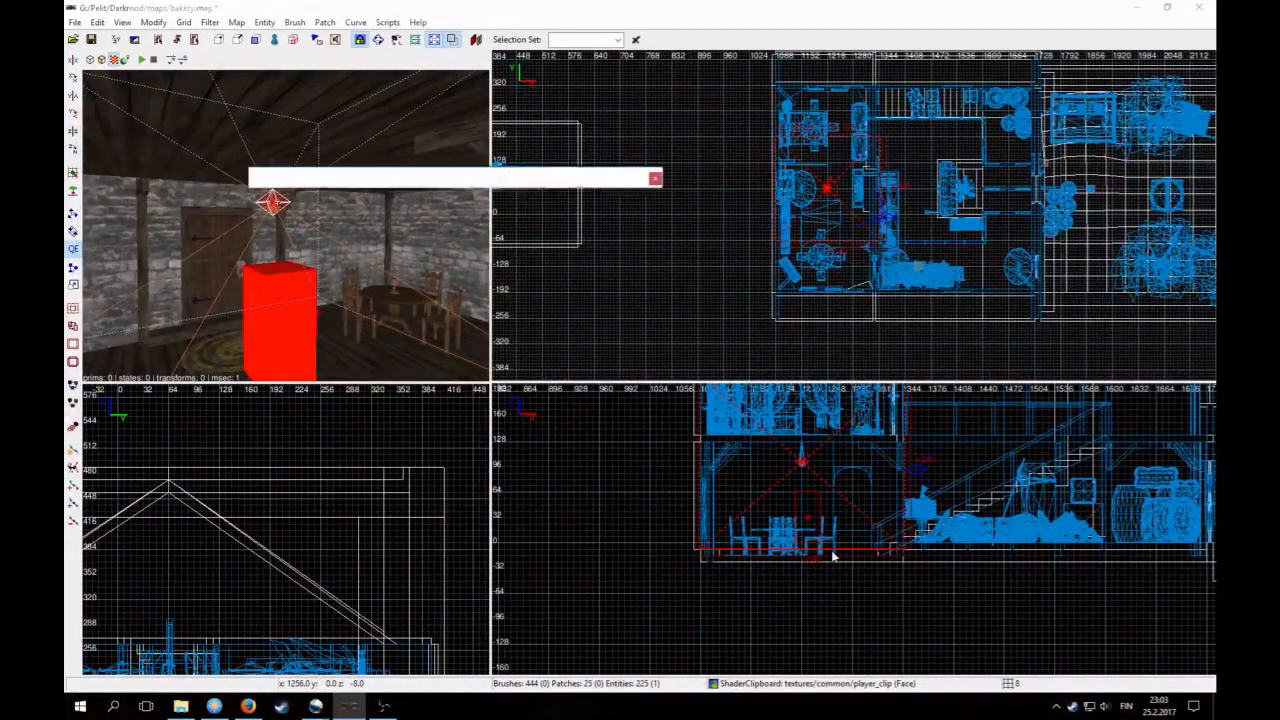
{"action": "left_click", "coordinate": [360, 314]}
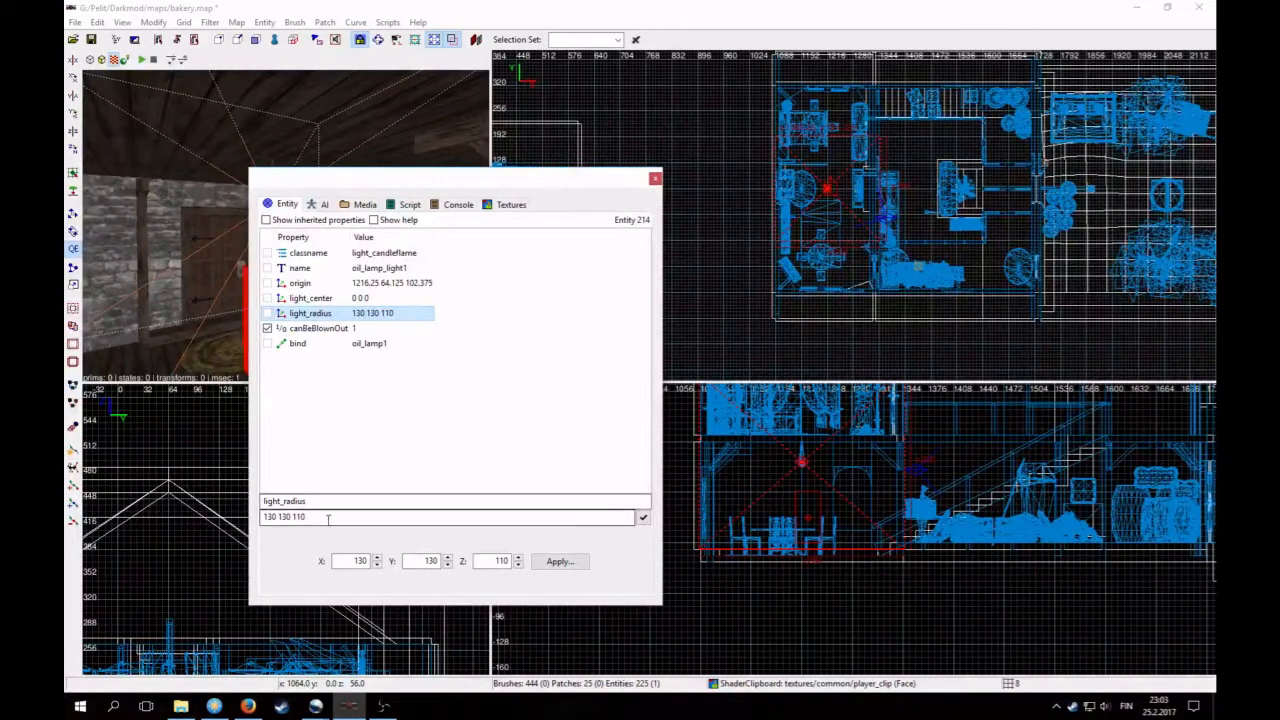
{"action": "left_click_drag", "start_coordinate": [327, 518], "coordinate": [186, 496]}
{"action": "type", "text": "13"}
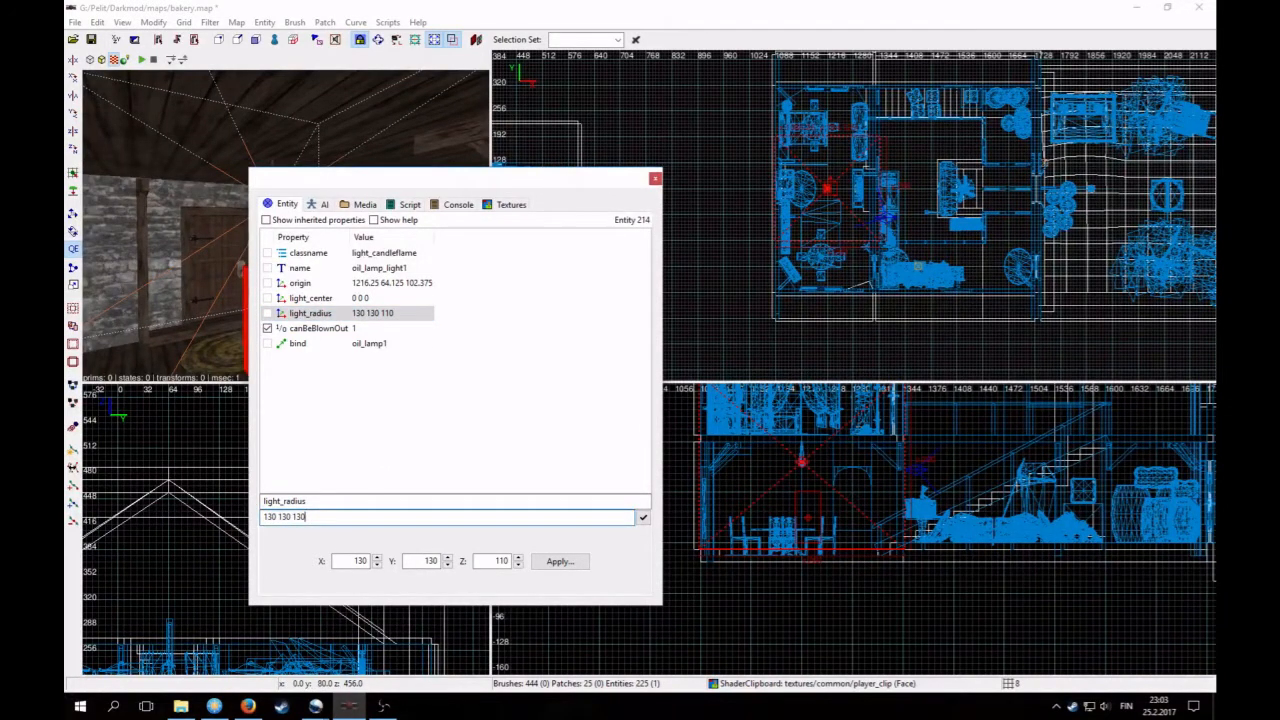
{"action": "key", "text": "Return"}
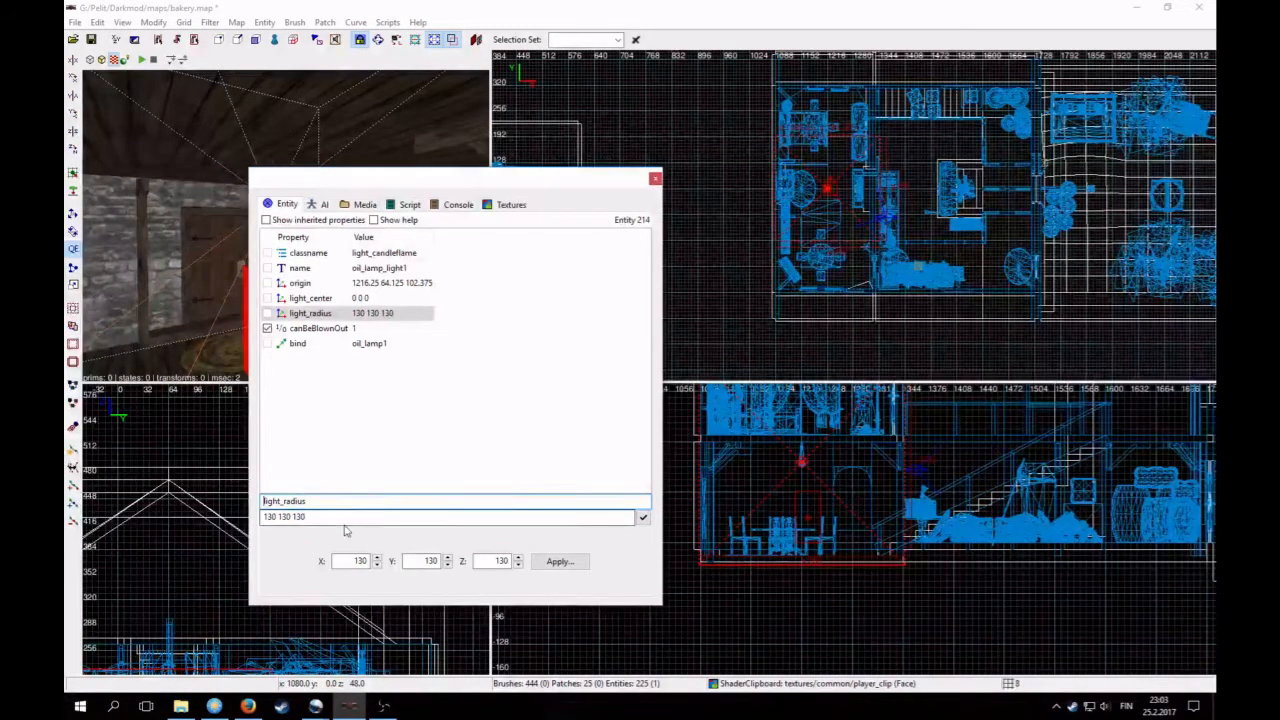
{"action": "left_click", "coordinate": [655, 179]}
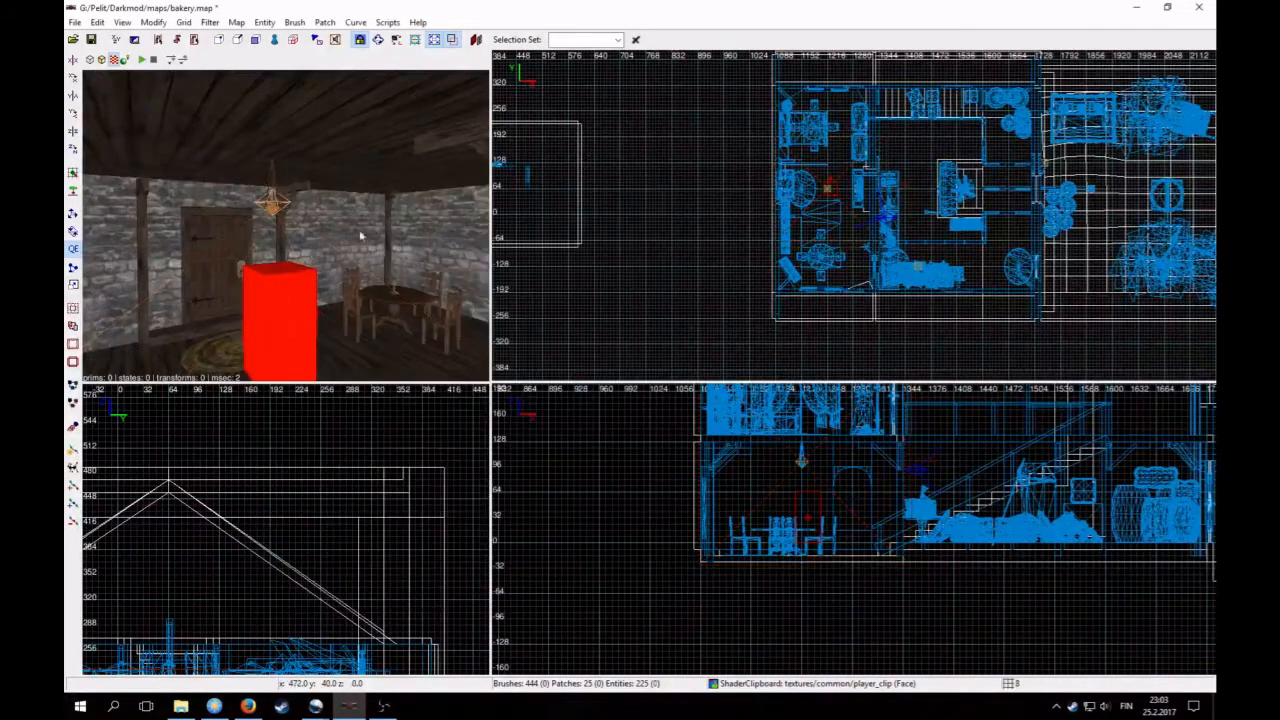
Step: Hide the logs in the downstairs fireplace, select the flame light inside to inspect its radius, and unhide everything
{"action": "right_click", "coordinate": [240, 264]}
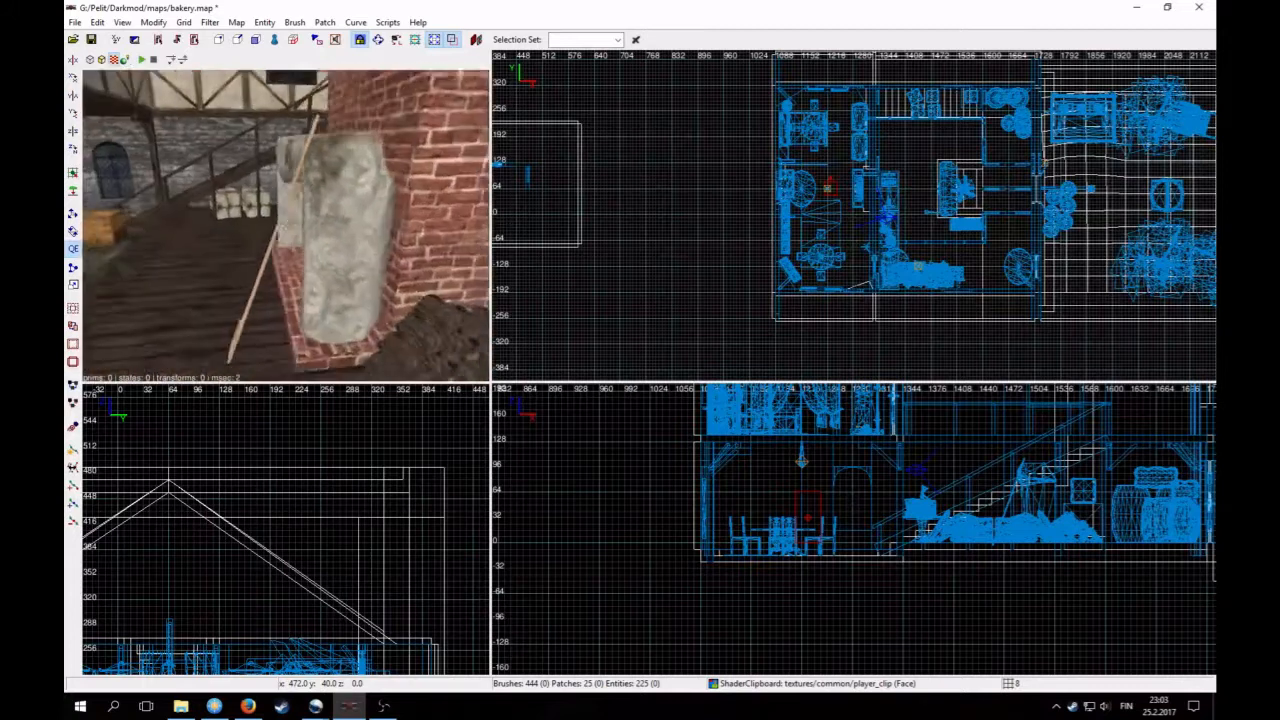
{"action": "right_click", "coordinate": [238, 256]}
{"action": "left_click", "coordinate": [306, 232], "text": "shift"}
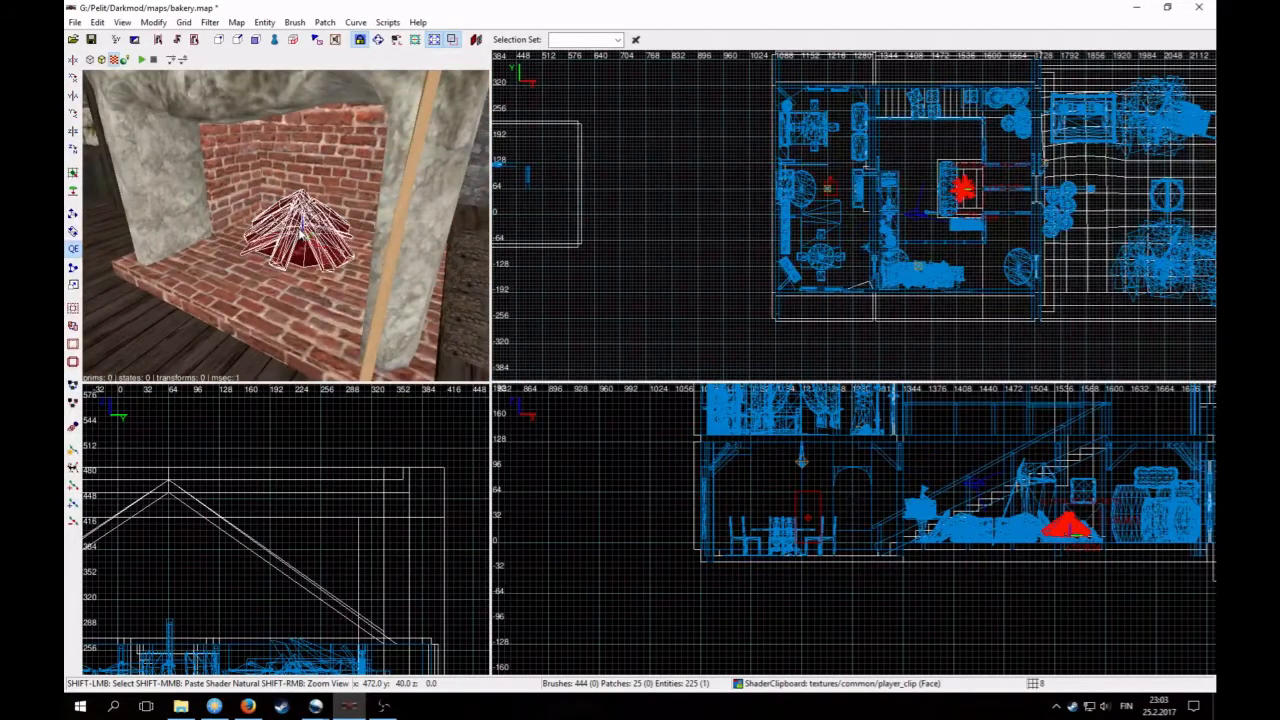
{"action": "left_click", "coordinate": [306, 232], "text": "shift"}
{"action": "left_click", "coordinate": [306, 232], "text": "shift"}
{"action": "key", "text": "Delete"}
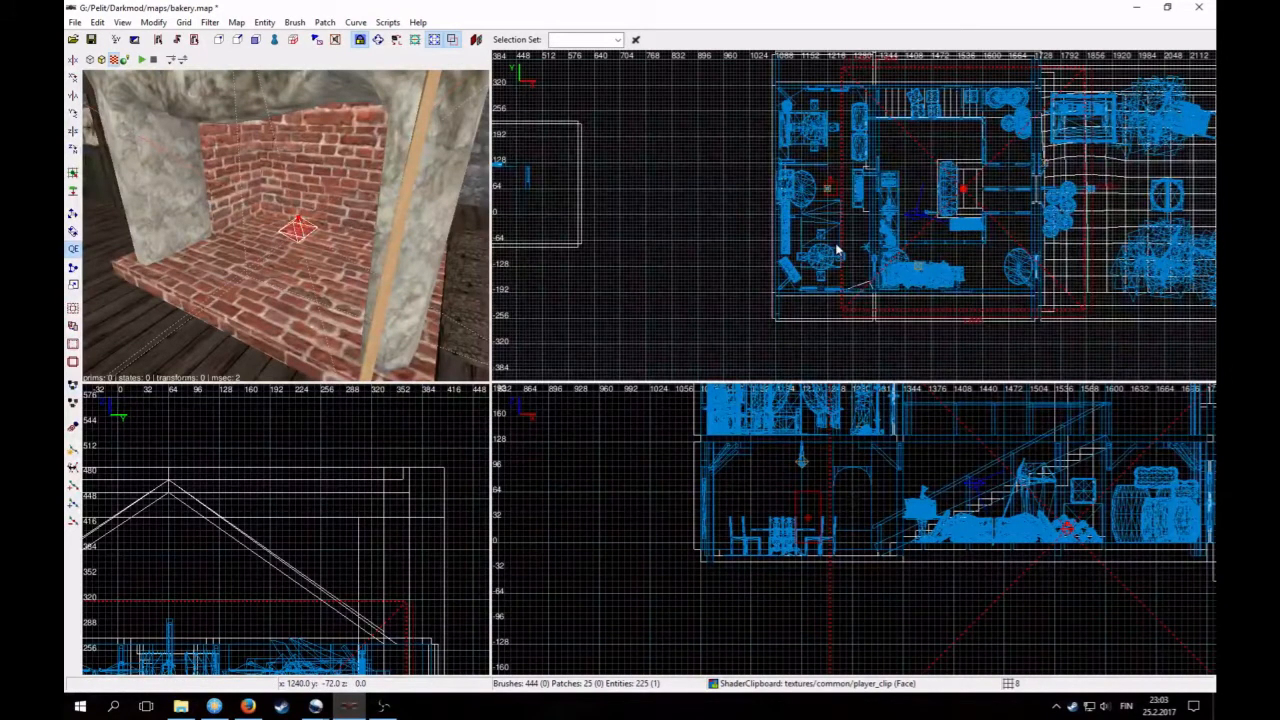
{"action": "left_click", "coordinate": [368, 308], "text": "shift"}
{"action": "left_click", "coordinate": [368, 308], "text": "shift"}
{"action": "key", "text": "Escape"}
{"action": "key", "text": "shift+h"}
Step: Examine the upstairs rooms, windows and walled yard around the bakery
{"action": "right_click", "coordinate": [275, 263]}
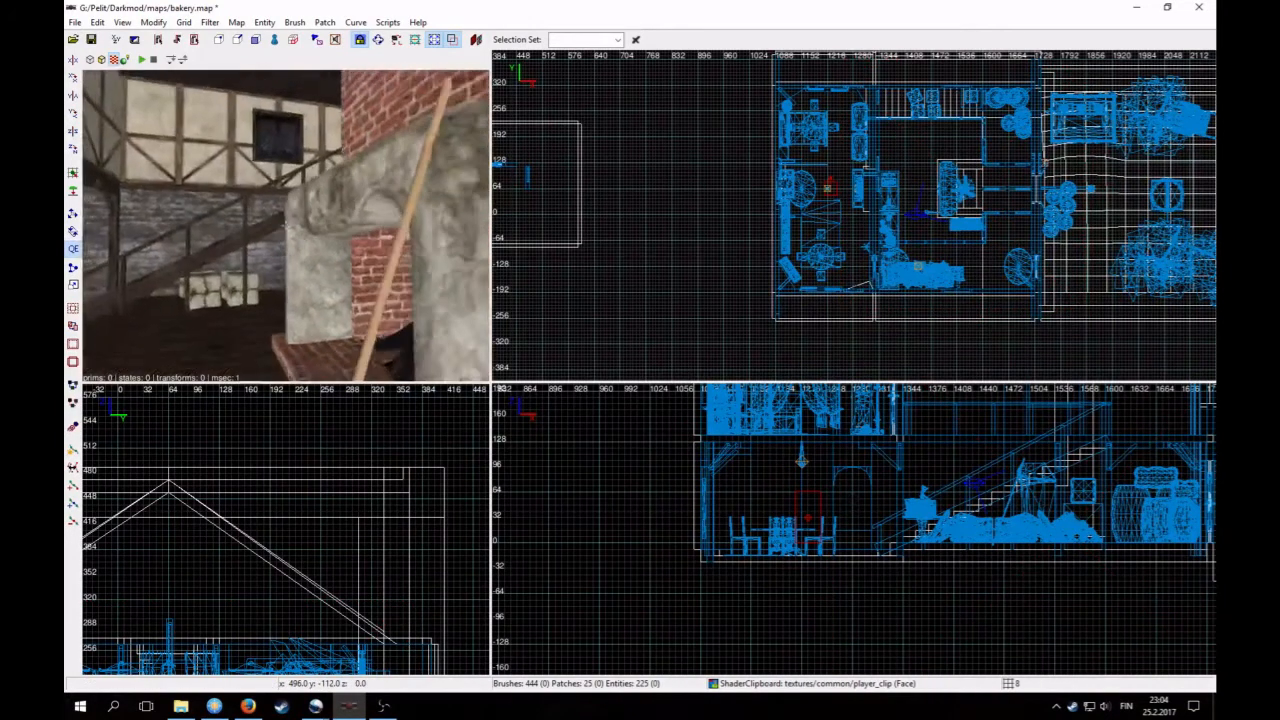
{"action": "key", "text": "Up"}
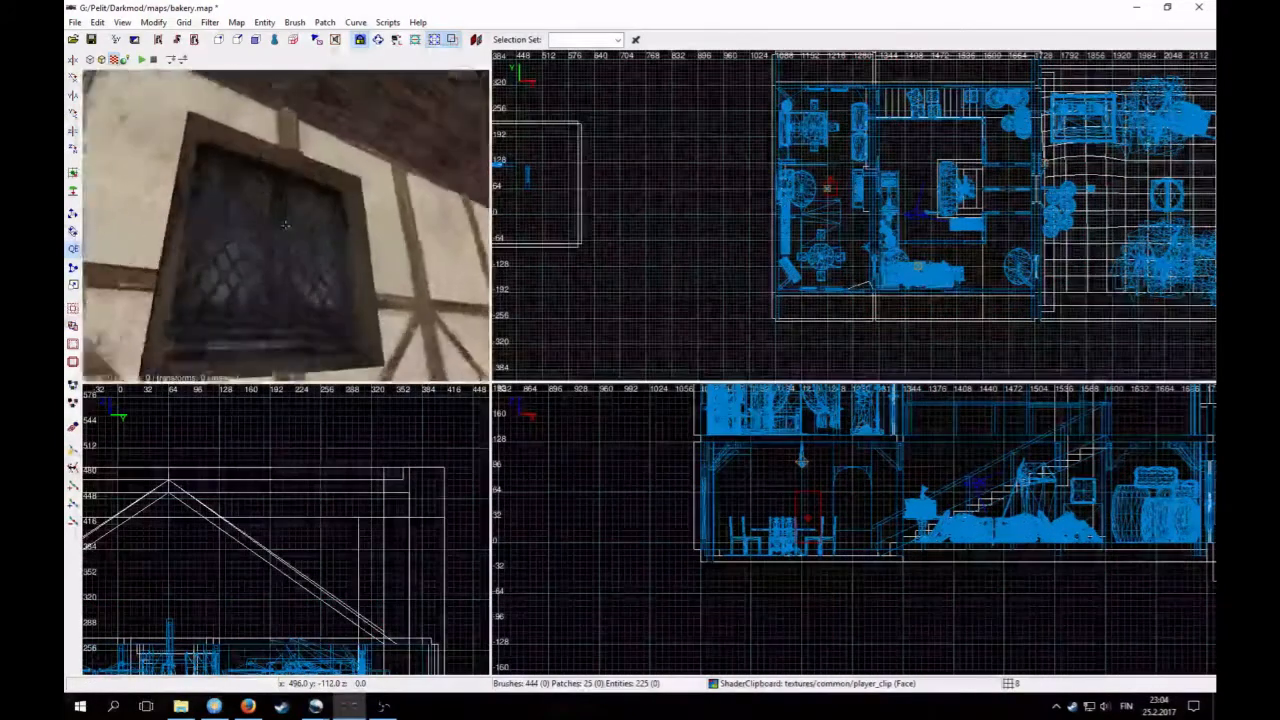
{"action": "key", "text": "Up"}
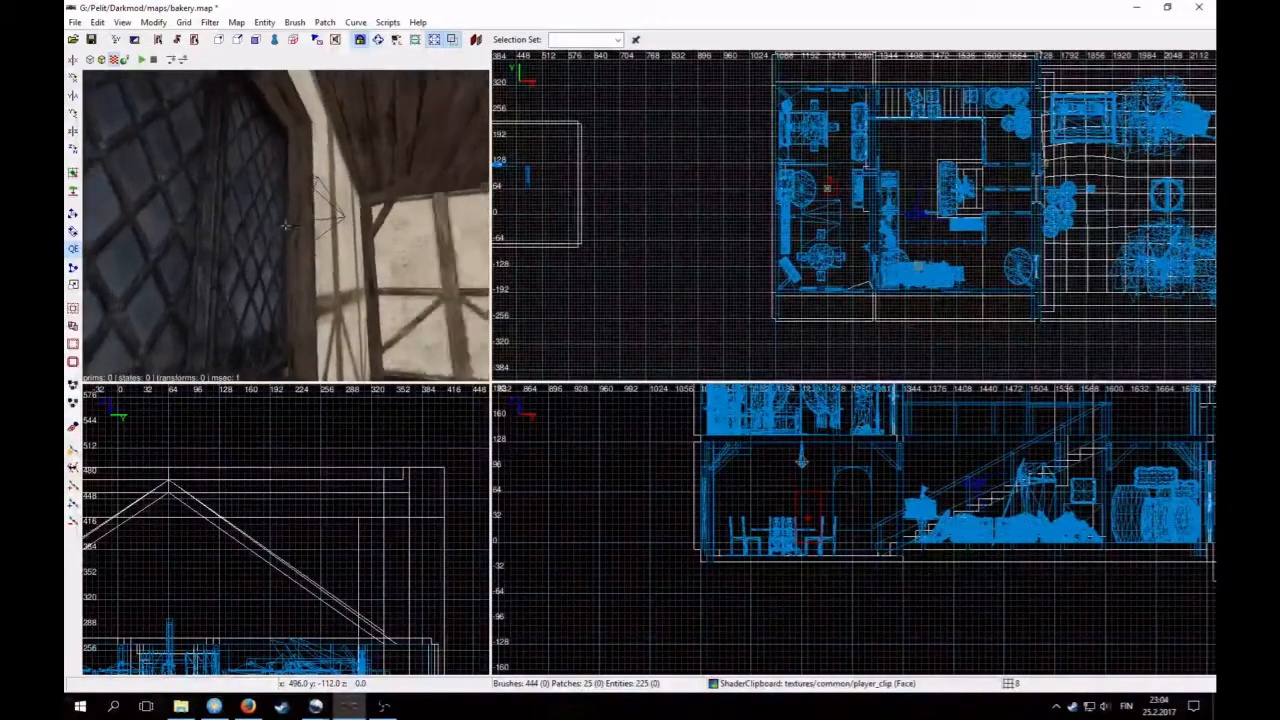
{"action": "key", "text": "Up"}
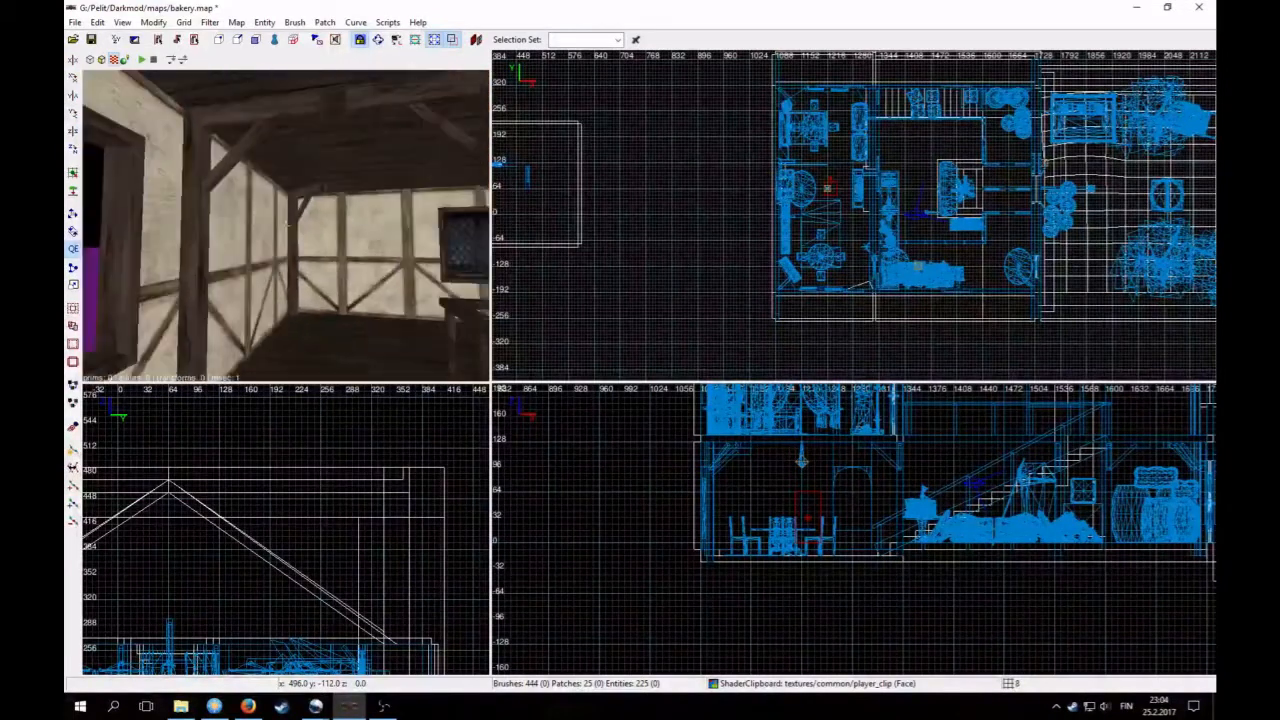
{"action": "key", "text": "Up"}
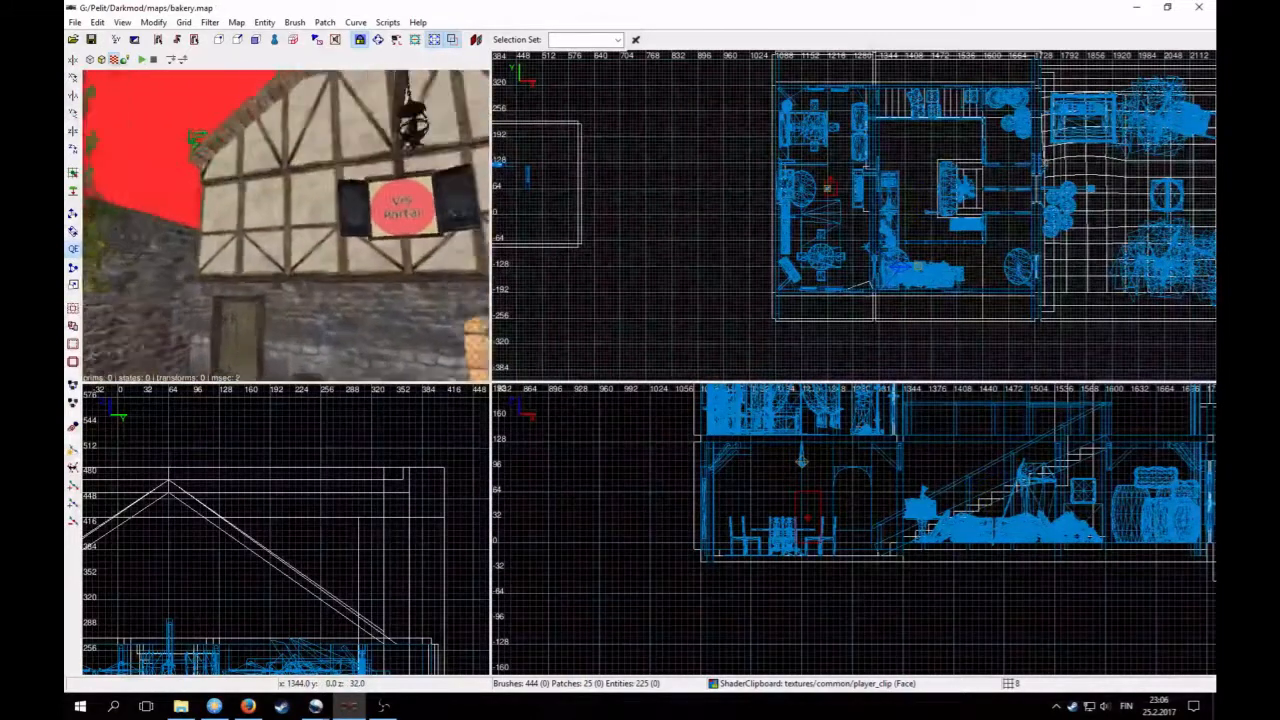
{"action": "key", "text": "Down"}
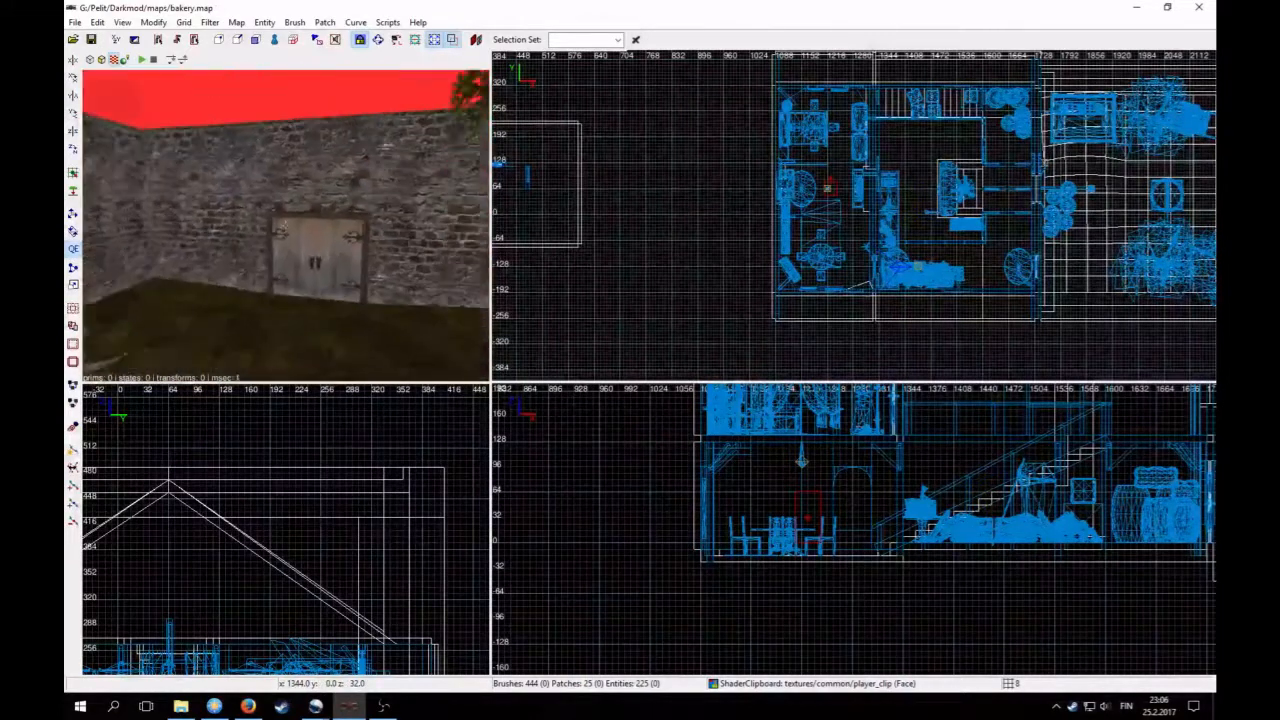
{"action": "key", "text": "Up"}
{"action": "right_click", "coordinate": [284, 196]}
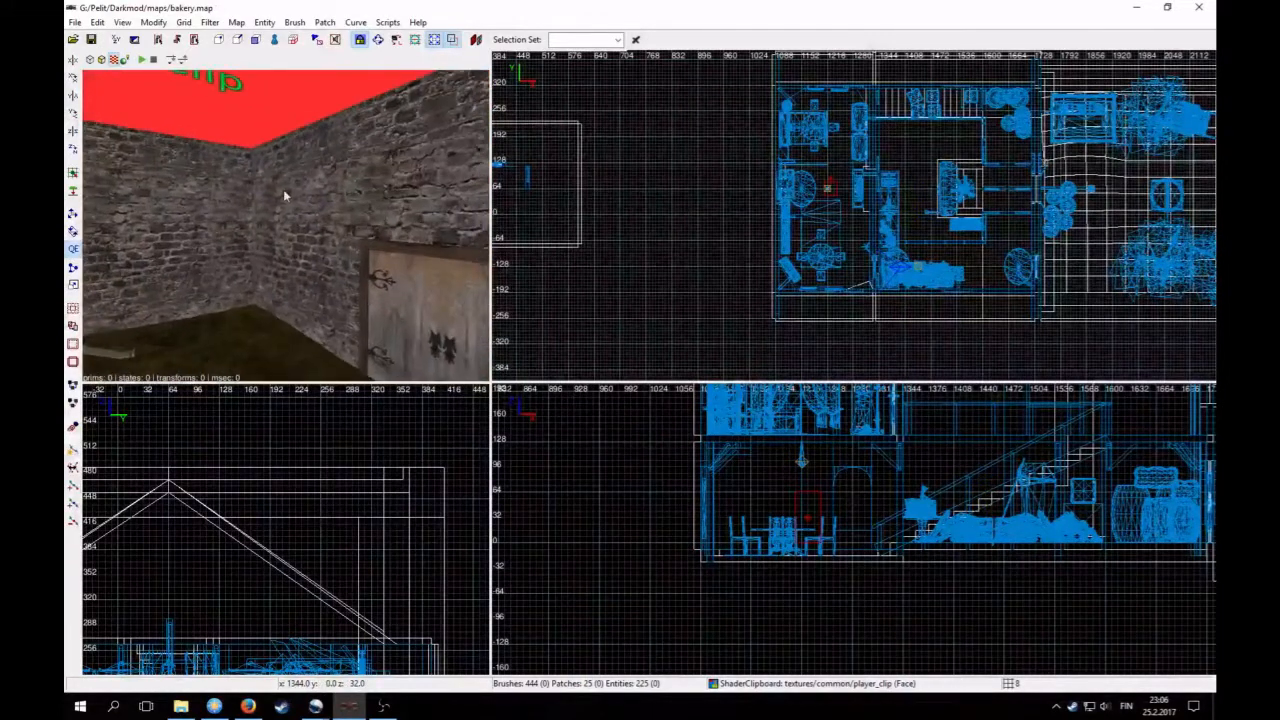
Step: Turn on the lighting preview and examine the lit bakery facade, cage lamp and ground-floor rooms
{"action": "left_click", "coordinate": [124, 60]}
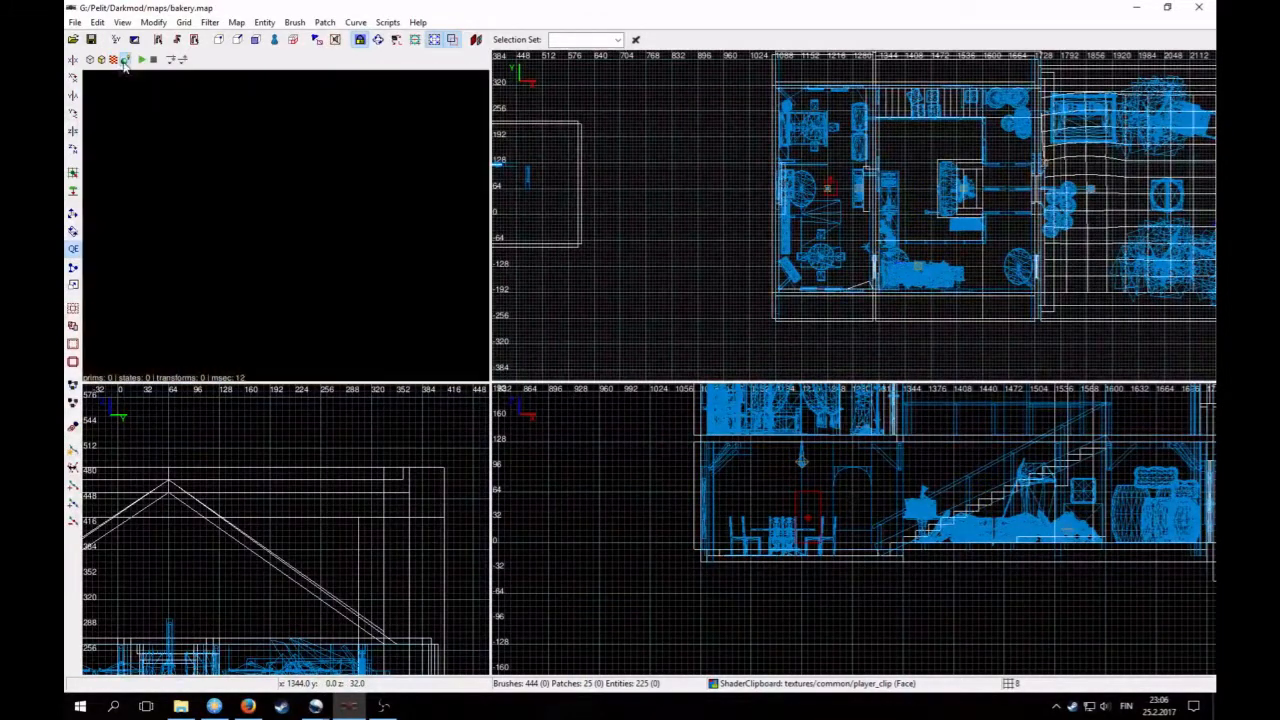
{"action": "right_click", "coordinate": [204, 174]}
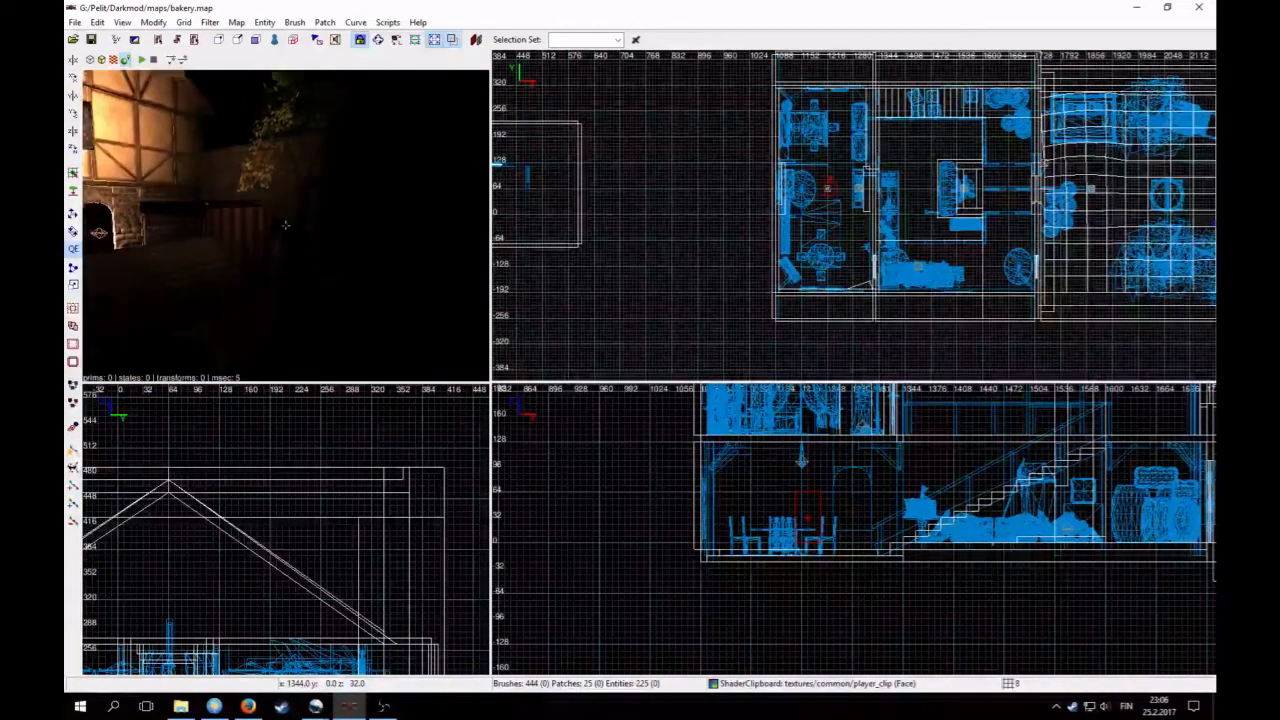
{"action": "key", "text": "Up"}
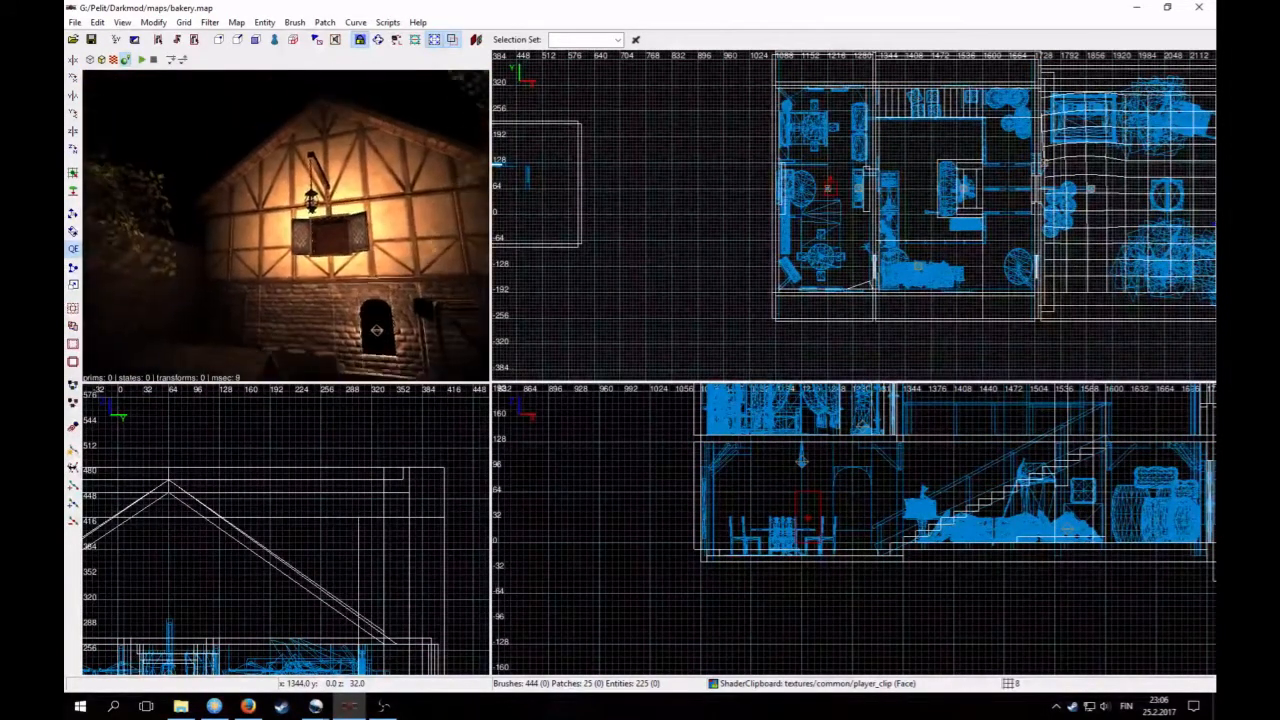
{"action": "key", "text": "Up"}
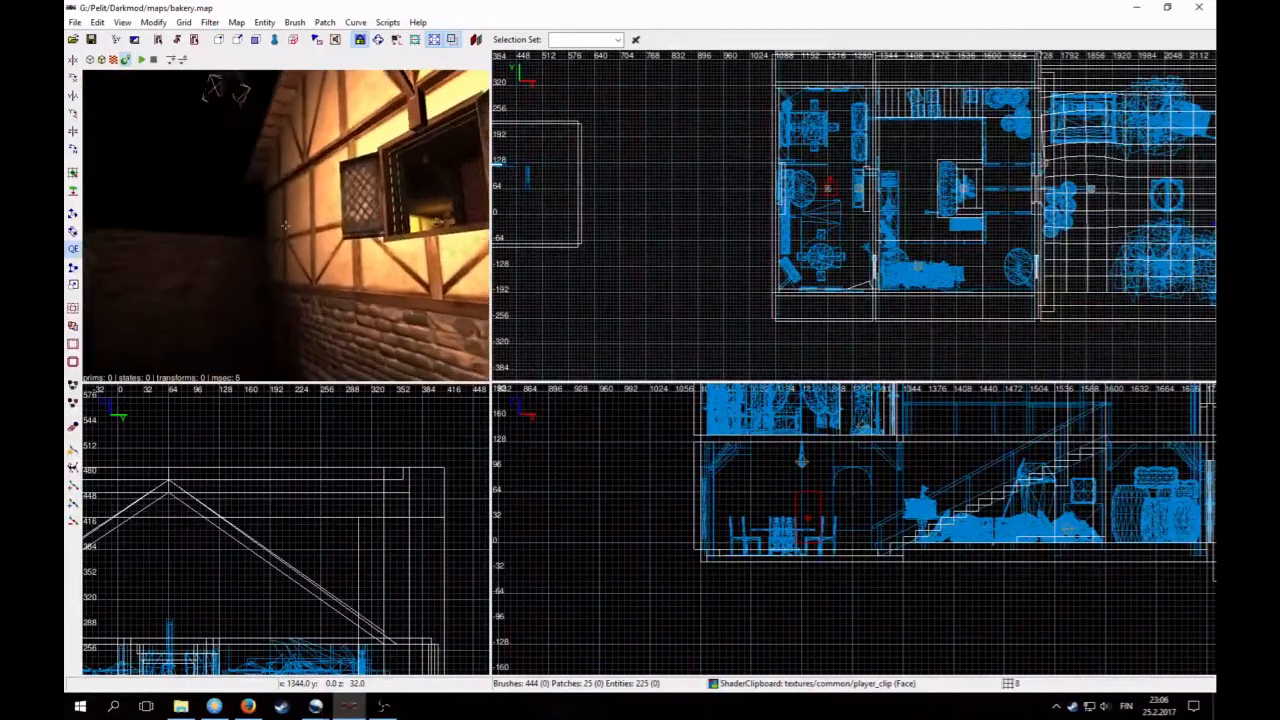
{"action": "key", "text": "Up"}
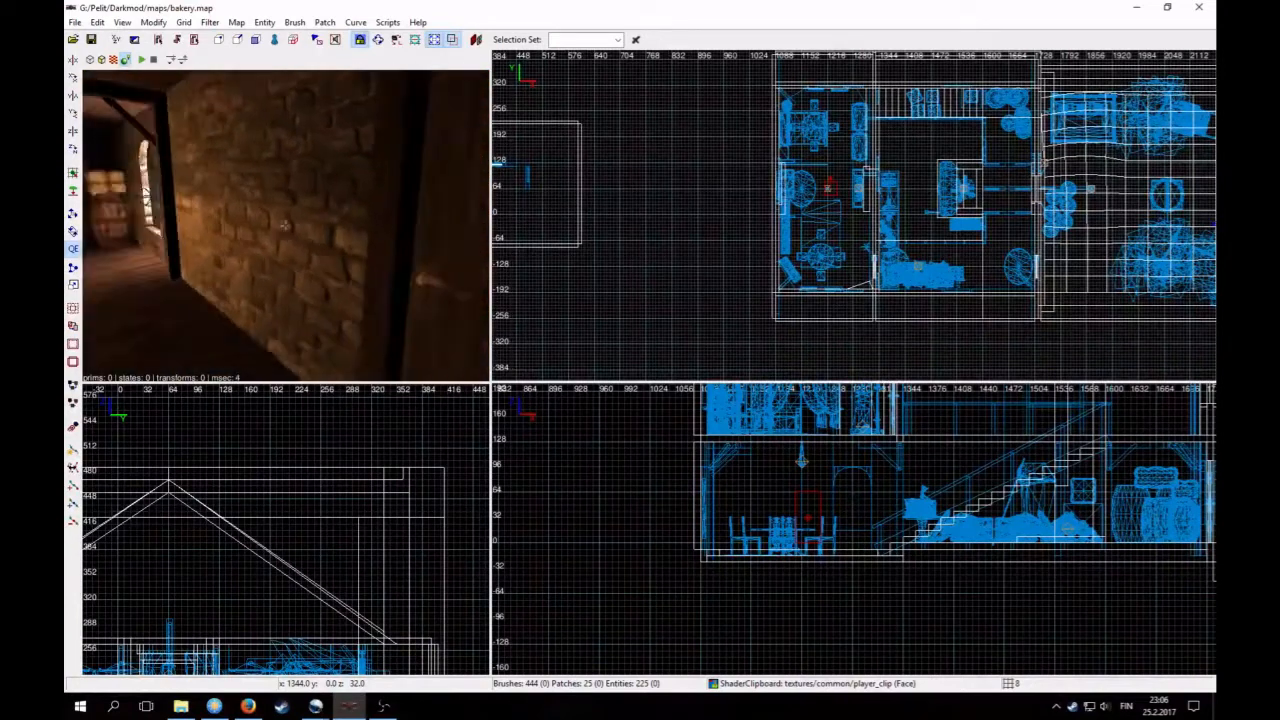
{"action": "key", "text": "Up"}
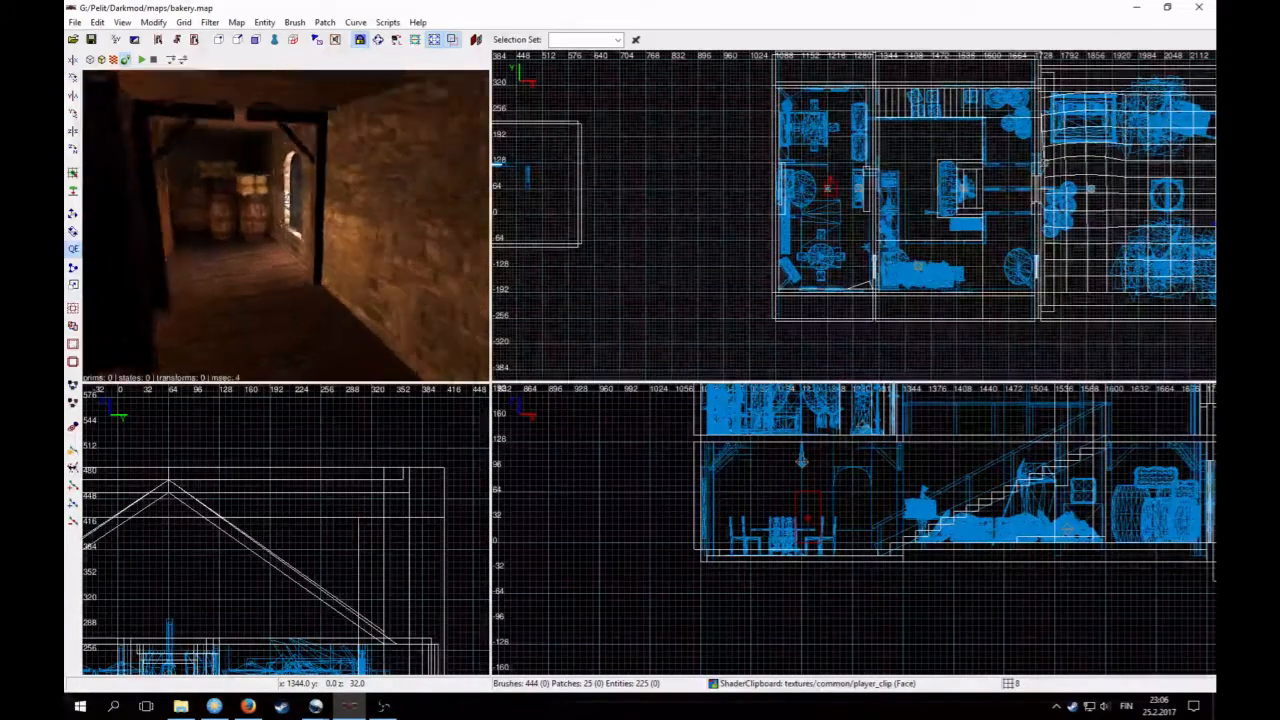
{"action": "key", "text": "Up"}
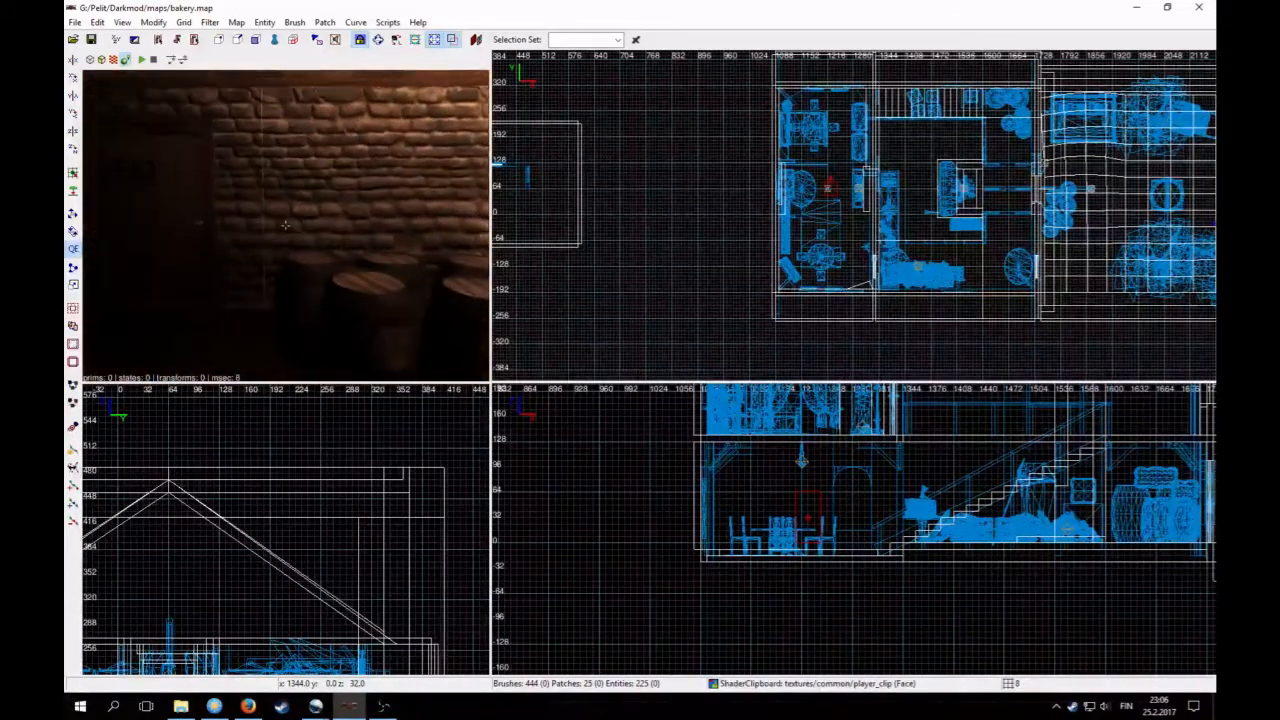
{"action": "key", "text": "Up"}
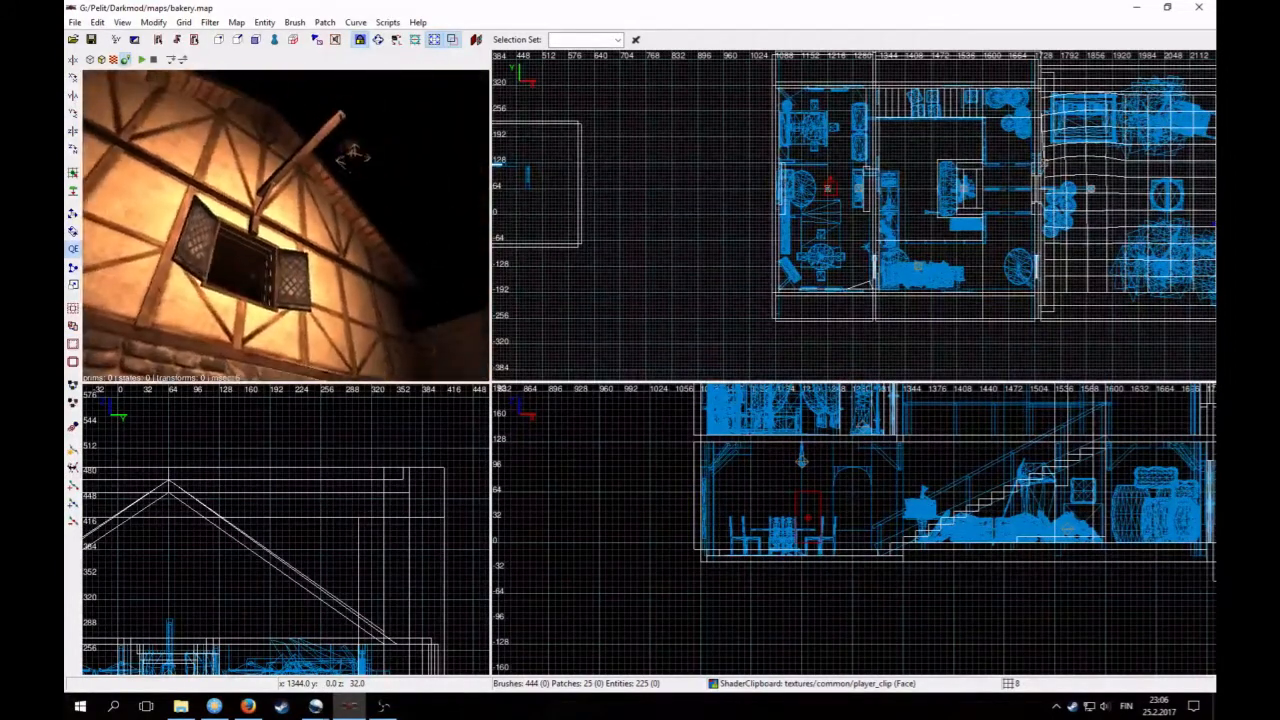
{"action": "key", "text": "Up"}
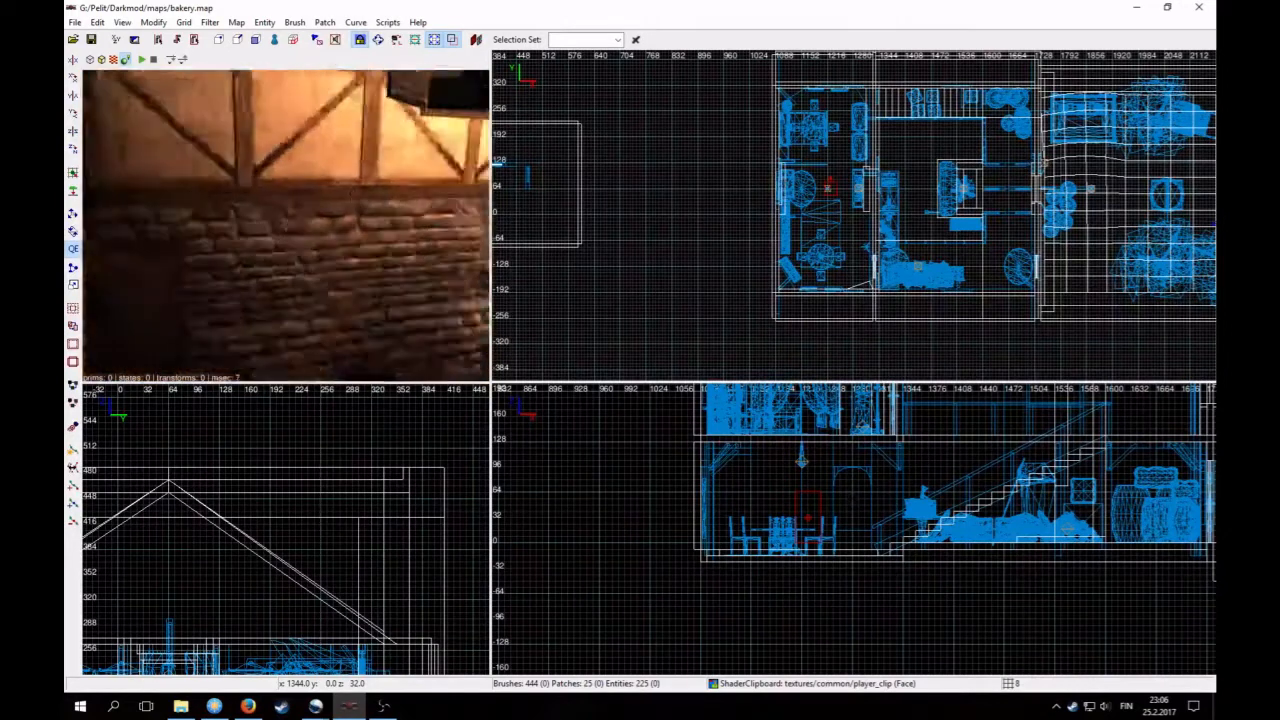
Step: Examine the lighting in the oil lamp room and the upstairs rooms, and restore the textured preview
{"action": "key", "text": "Up"}
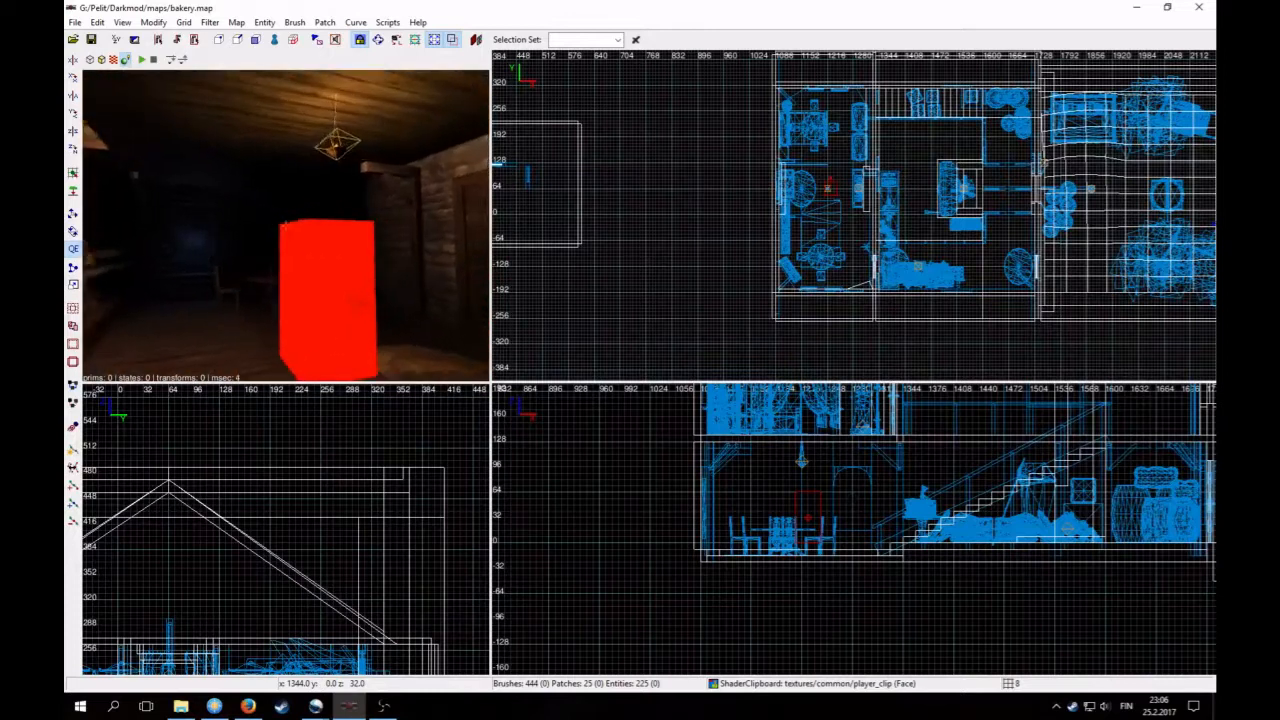
{"action": "key", "text": "Right"}
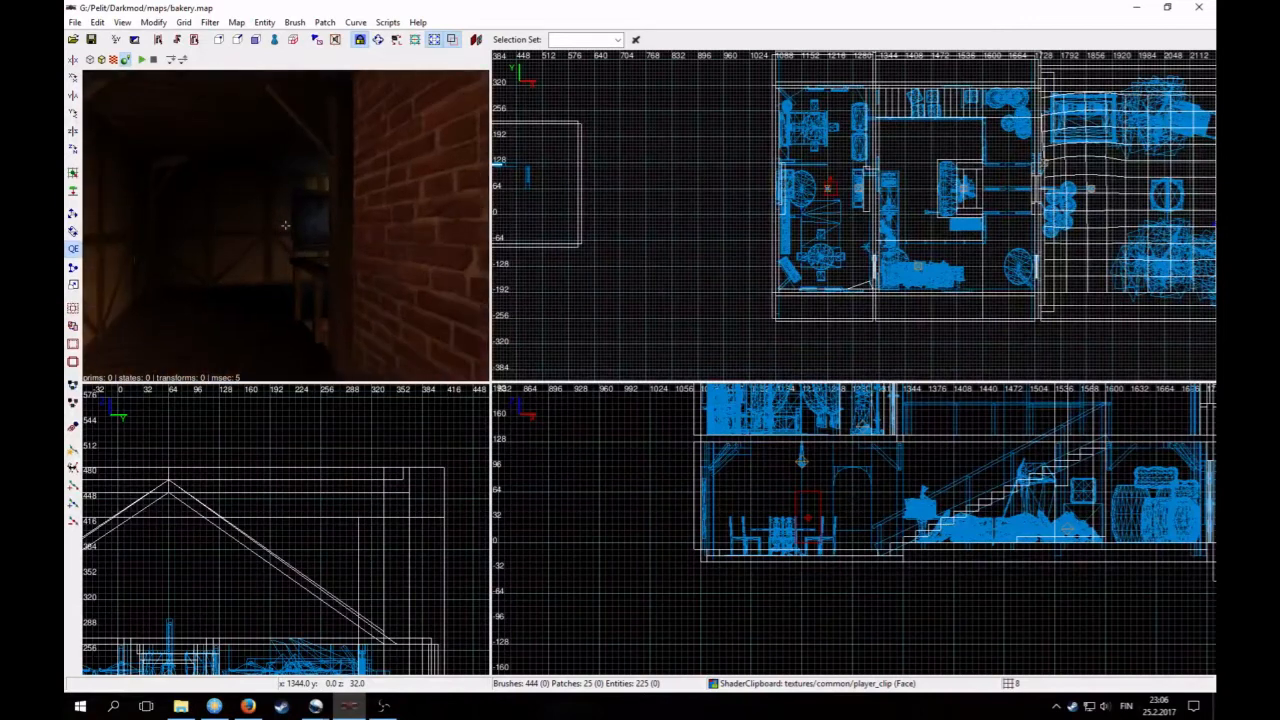
{"action": "key", "text": "Up"}
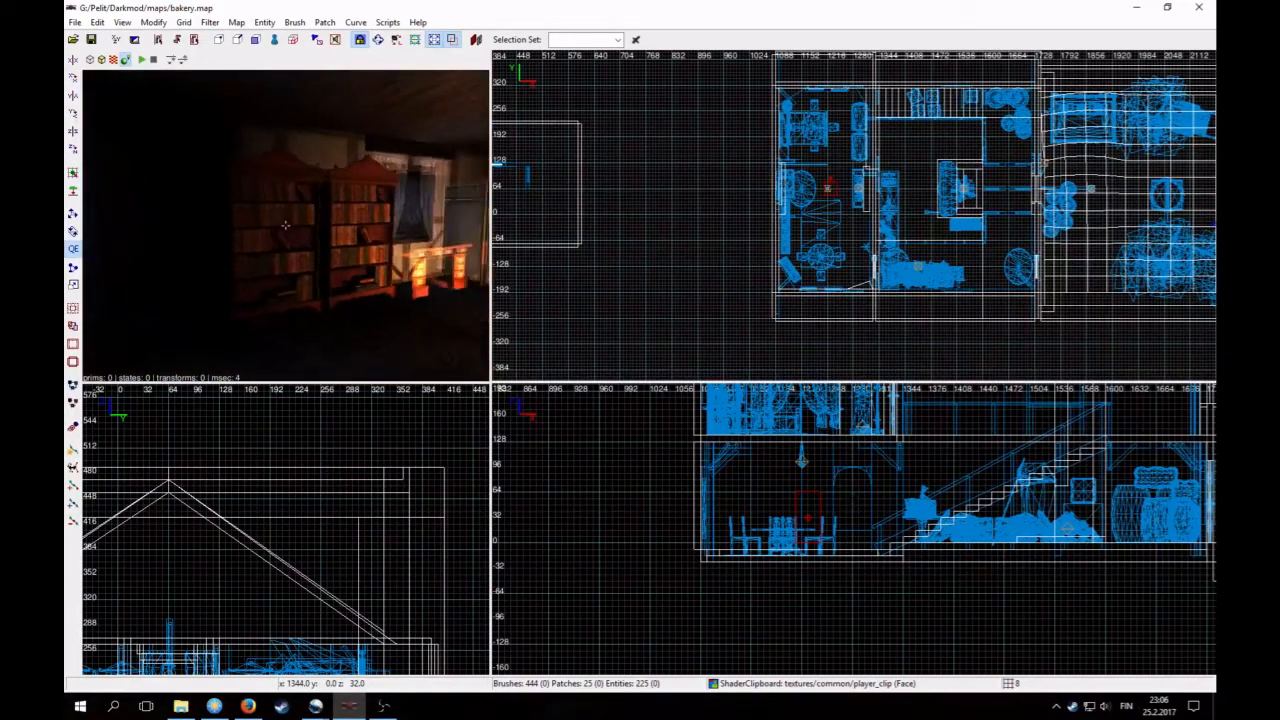
{"action": "key", "text": "Up"}
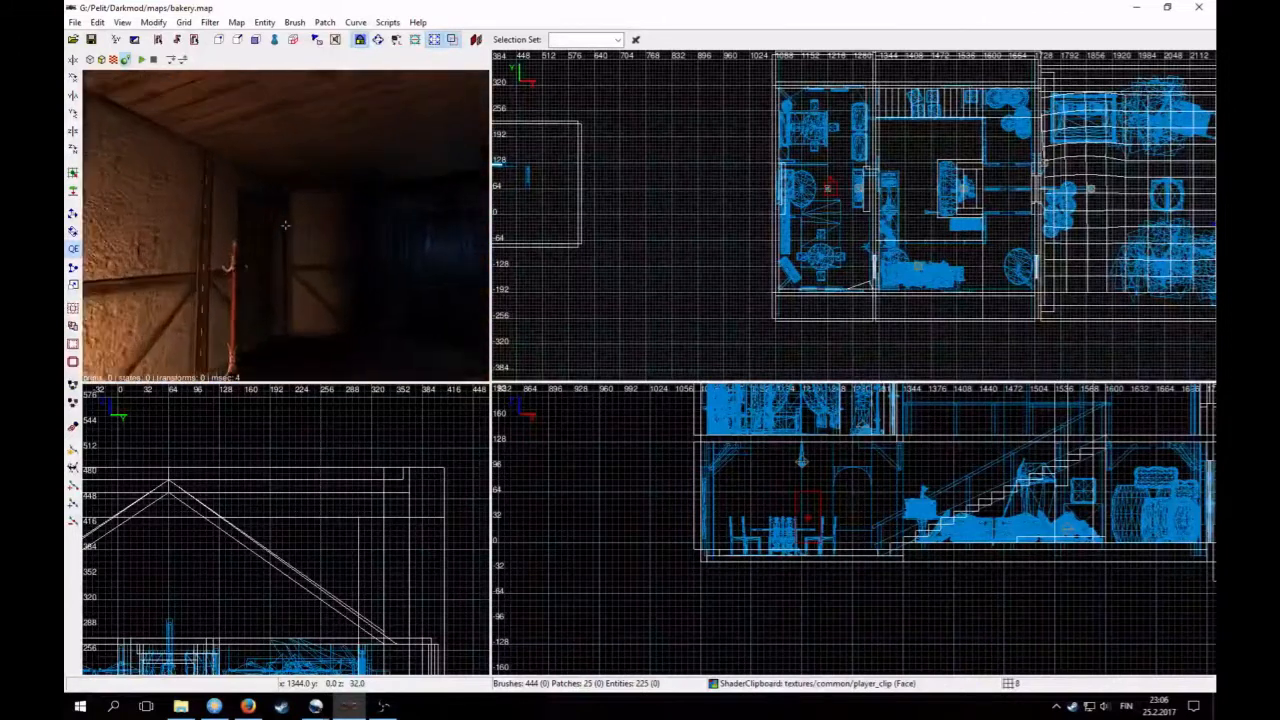
{"action": "right_click", "coordinate": [285, 225]}
{"action": "left_click", "coordinate": [115, 61]}
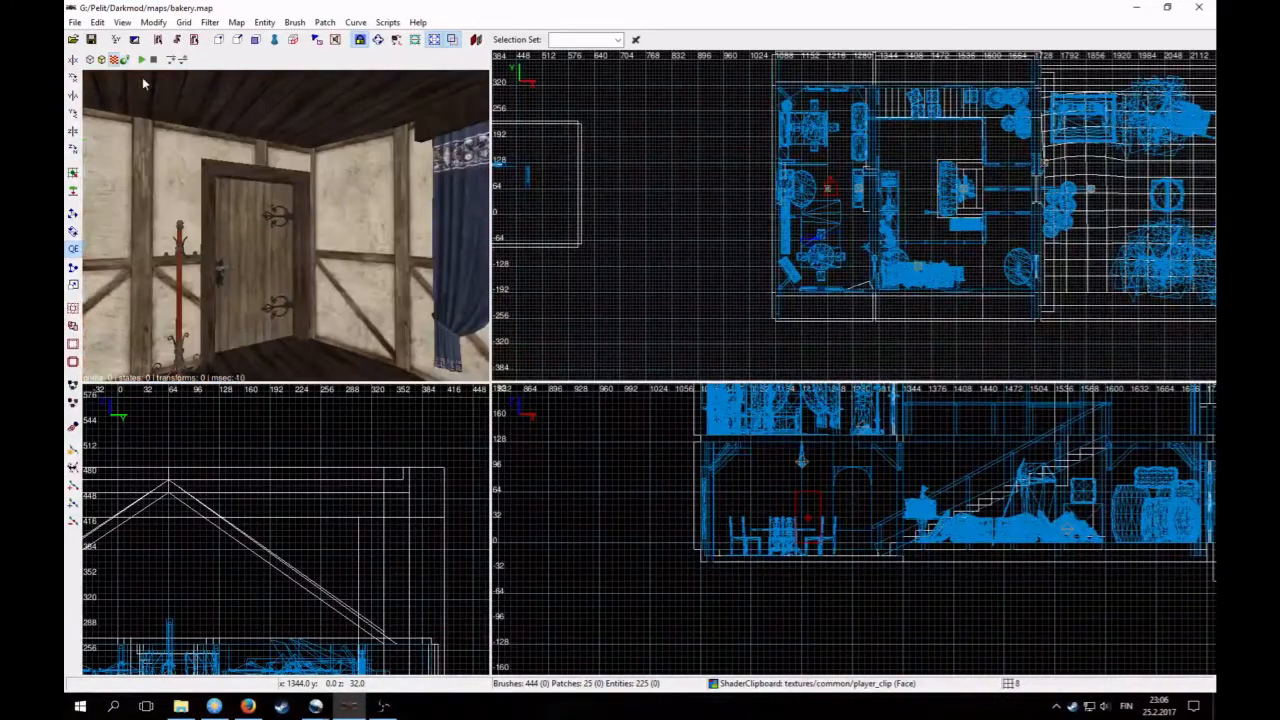
Step: Save the map and run the killmonsters console command in The Dark Mod, closing the console
{"action": "left_click", "coordinate": [91, 40]}
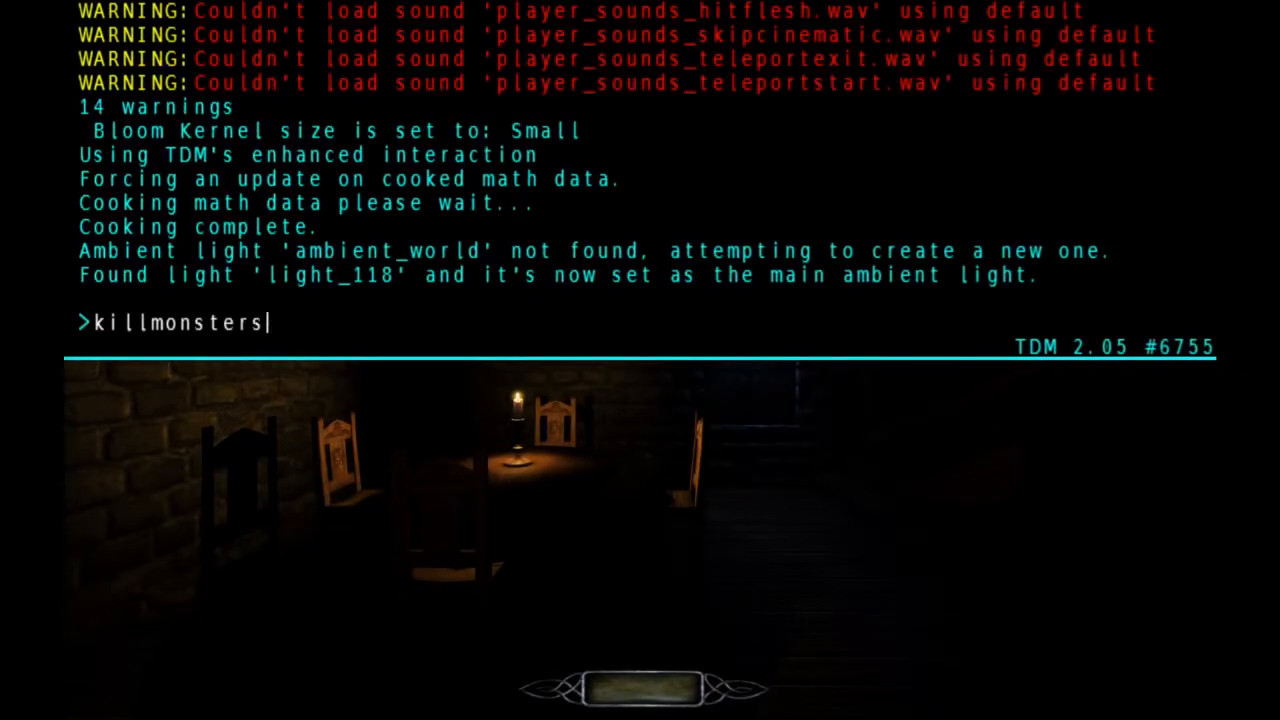
{"action": "key", "text": "Return"}
{"action": "key", "text": "grave"}
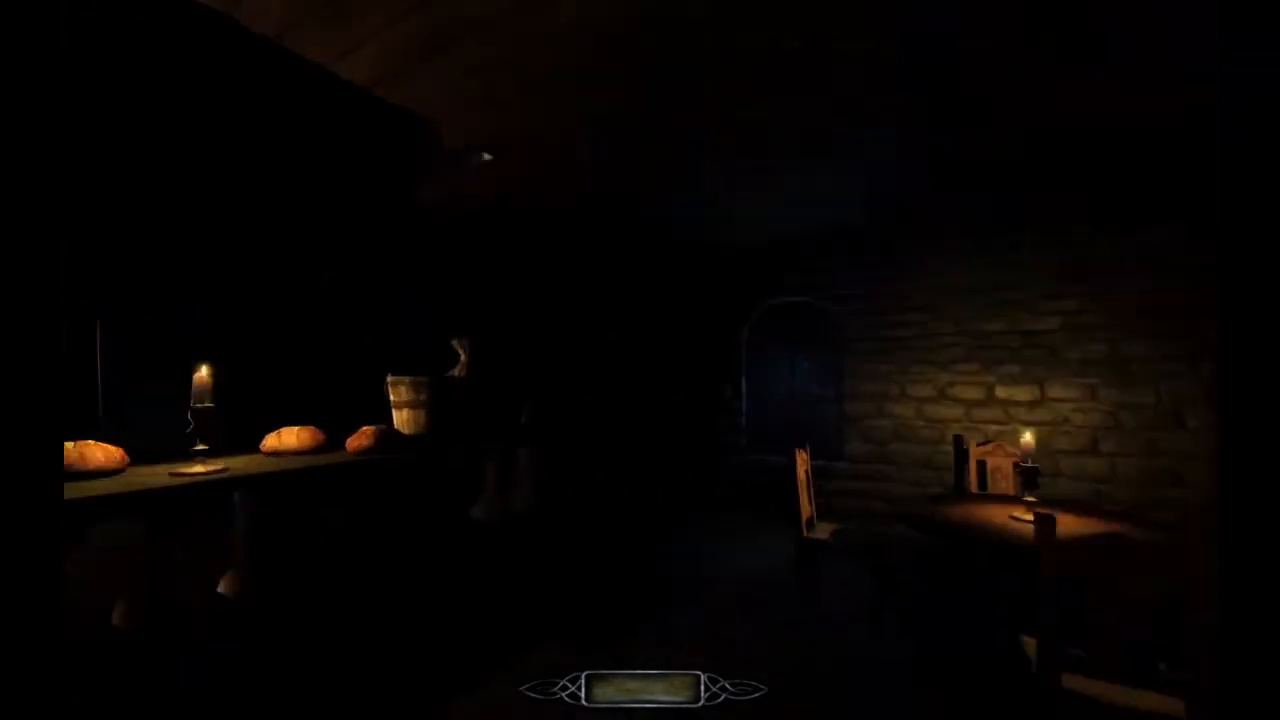
Step: Walk through the bakery's ground floor in The Dark Mod and examine the candlelit tables, counter and dark corners
{"action": "key", "text": "w"}
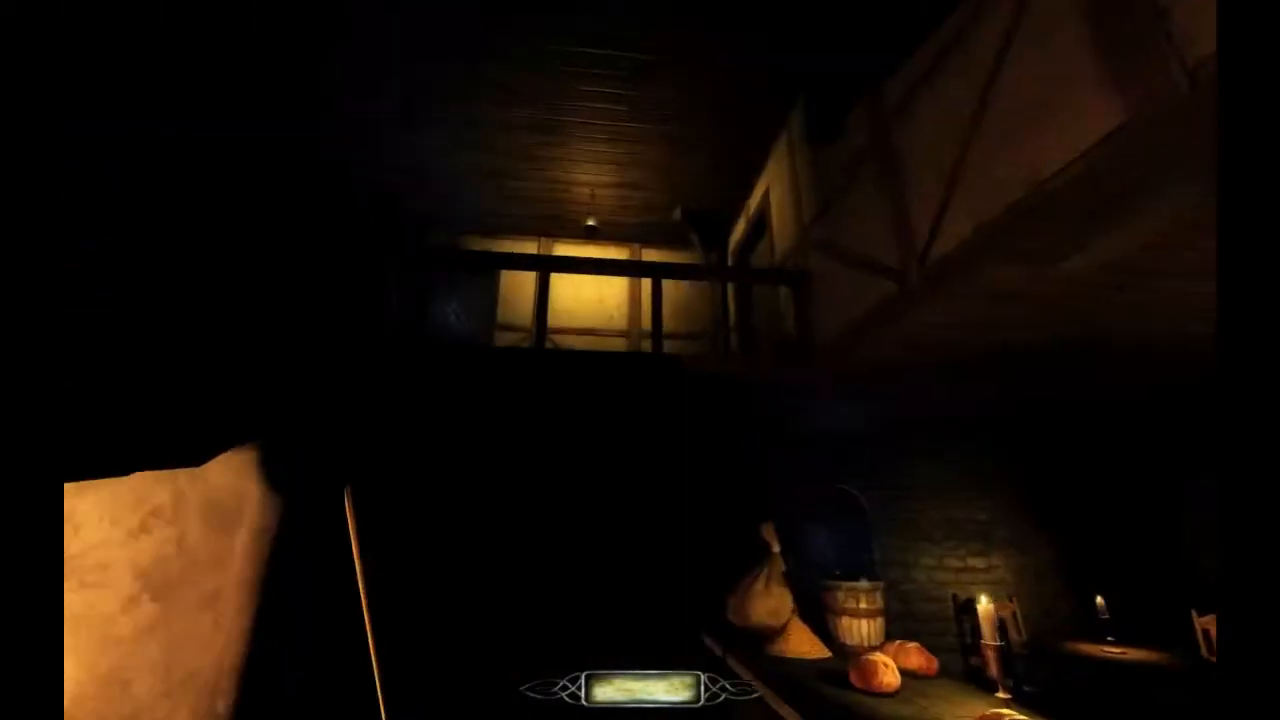
{"action": "key", "text": "w"}
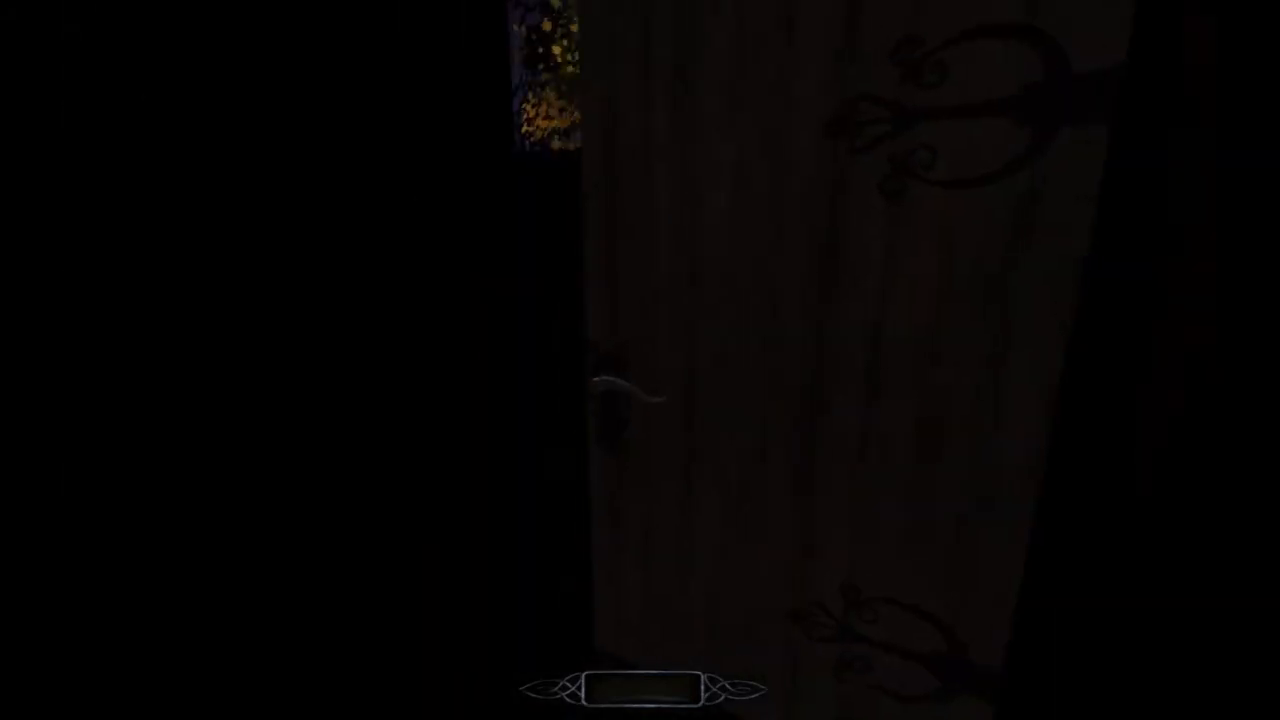
{"action": "key", "text": "w"}
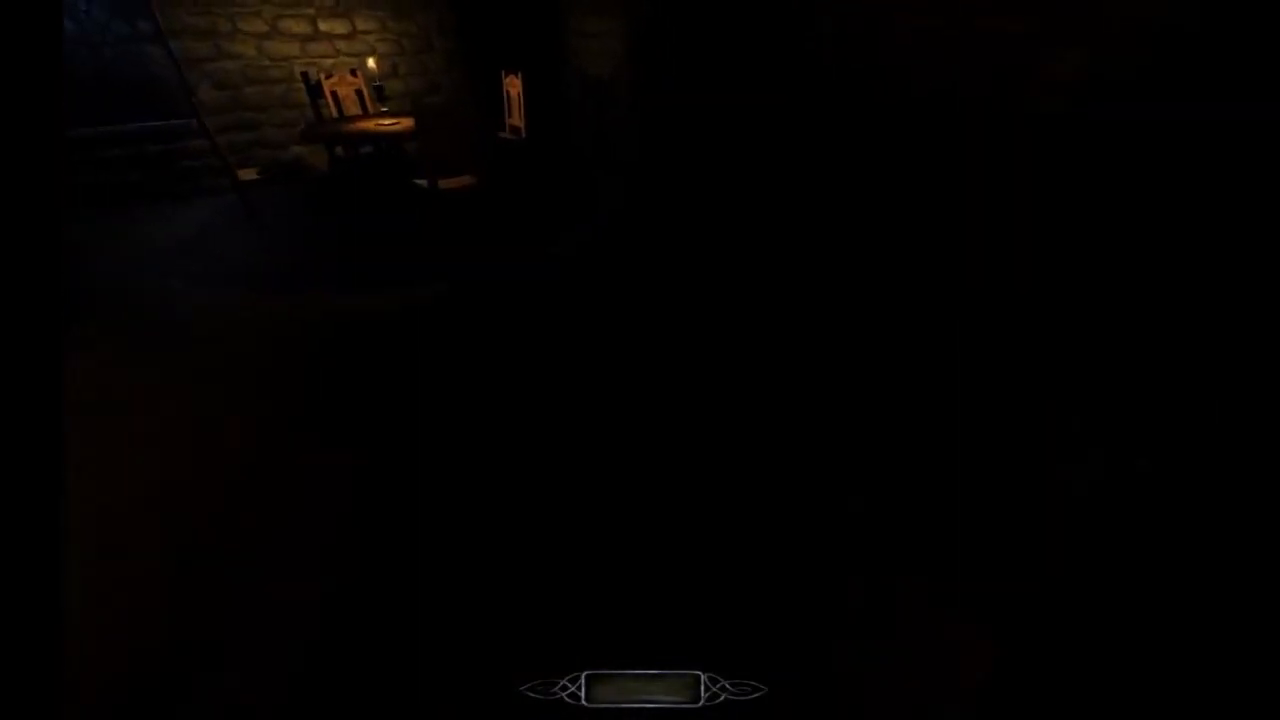
{"action": "key", "text": "w"}
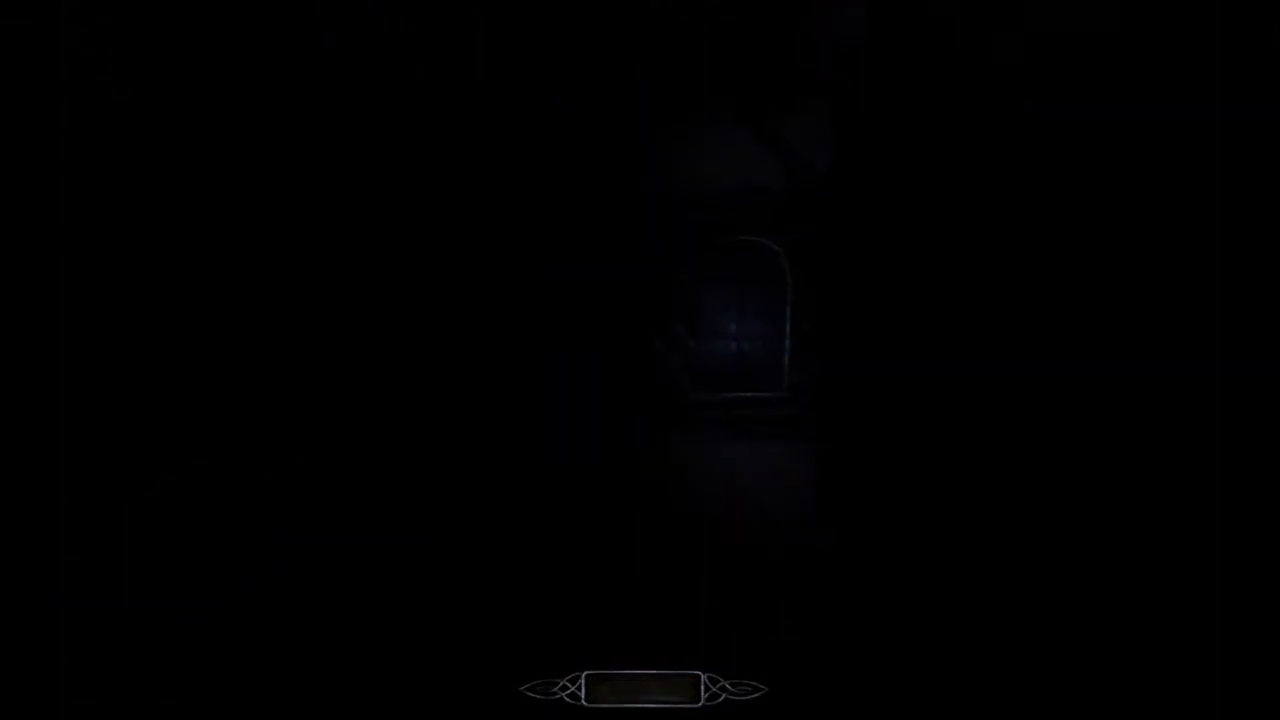
{"action": "key", "text": "w"}
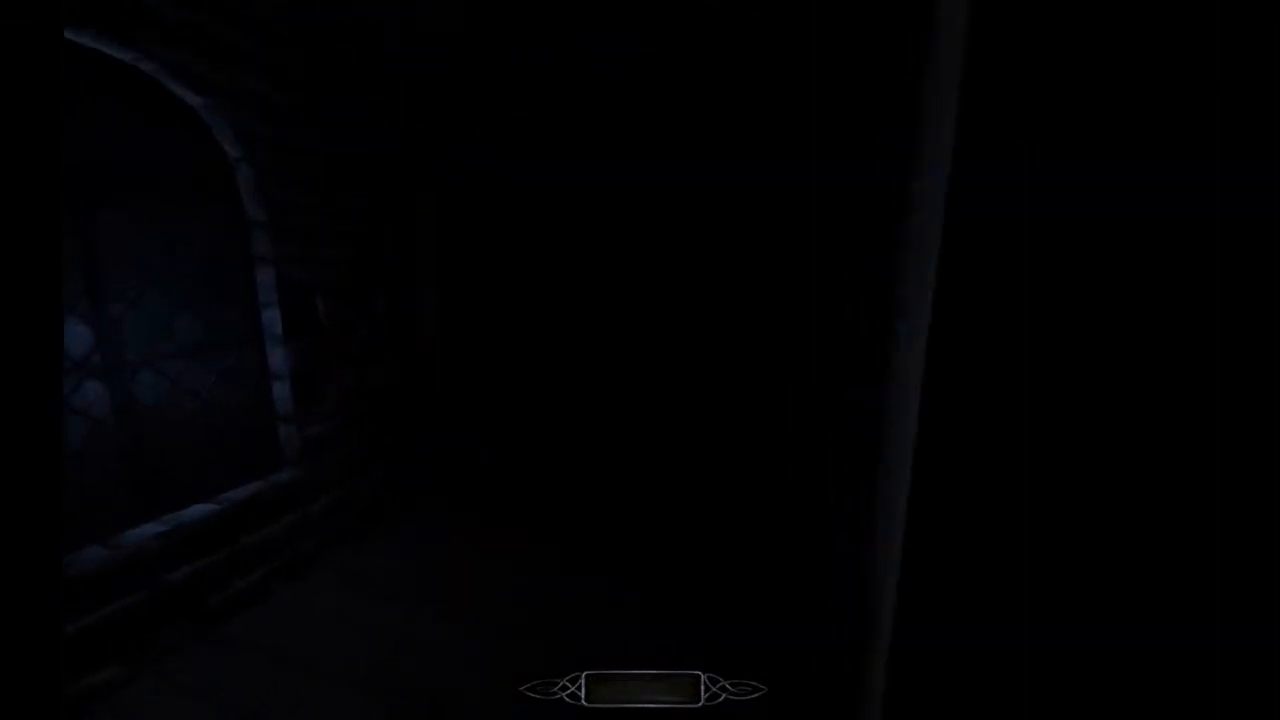
{"action": "key", "text": "w"}
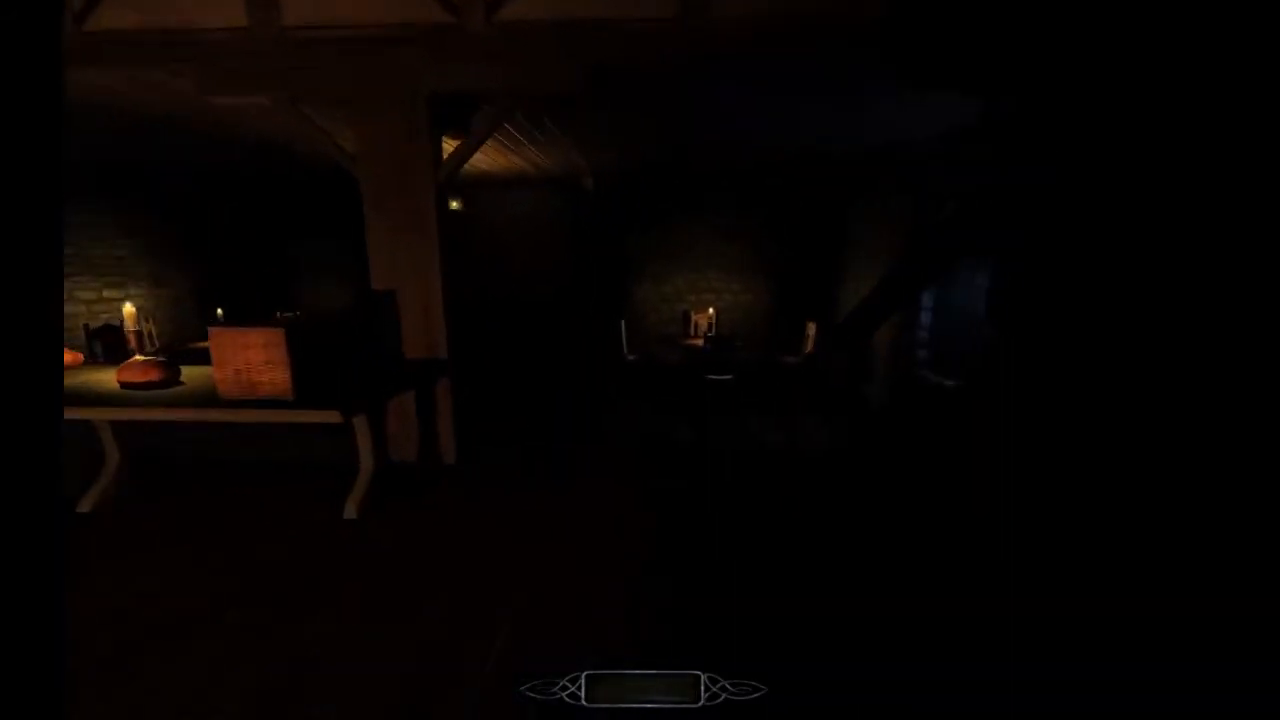
{"action": "key", "text": "w"}
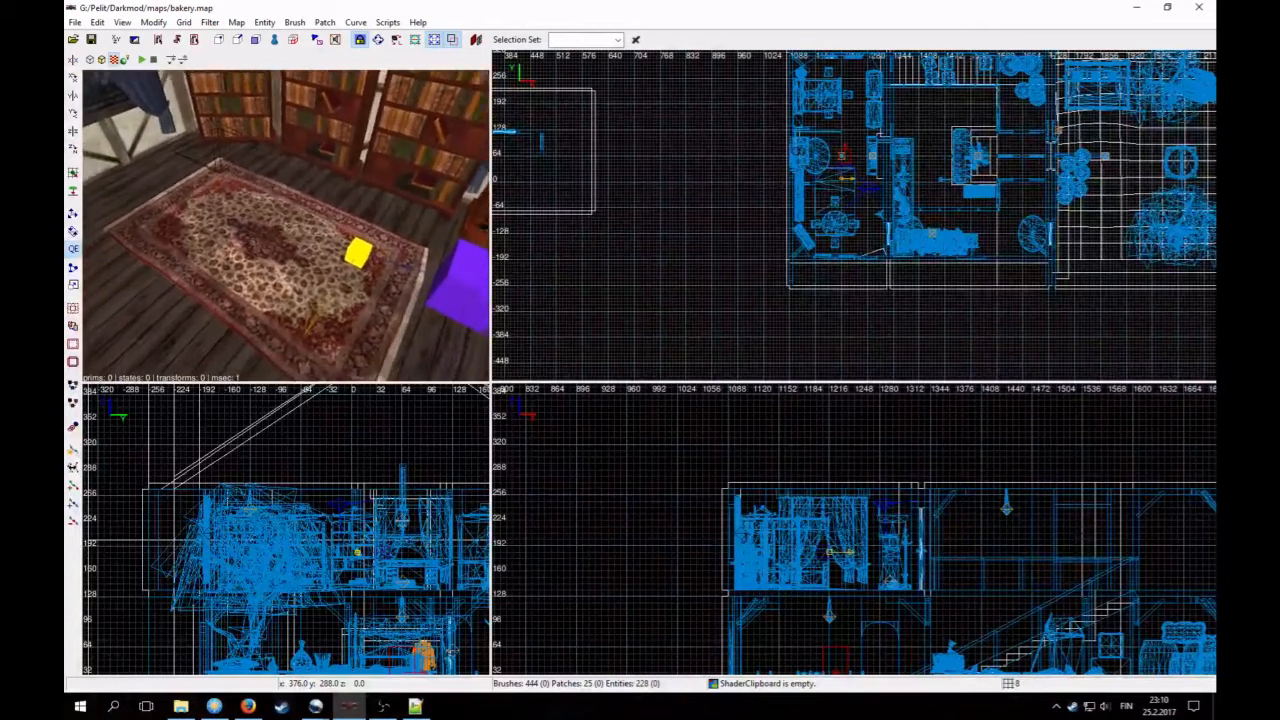
Step: In DarkRadiant, select the darkvision light above the upstairs rug and examine its name and _color properties
{"action": "right_click", "coordinate": [289, 231]}
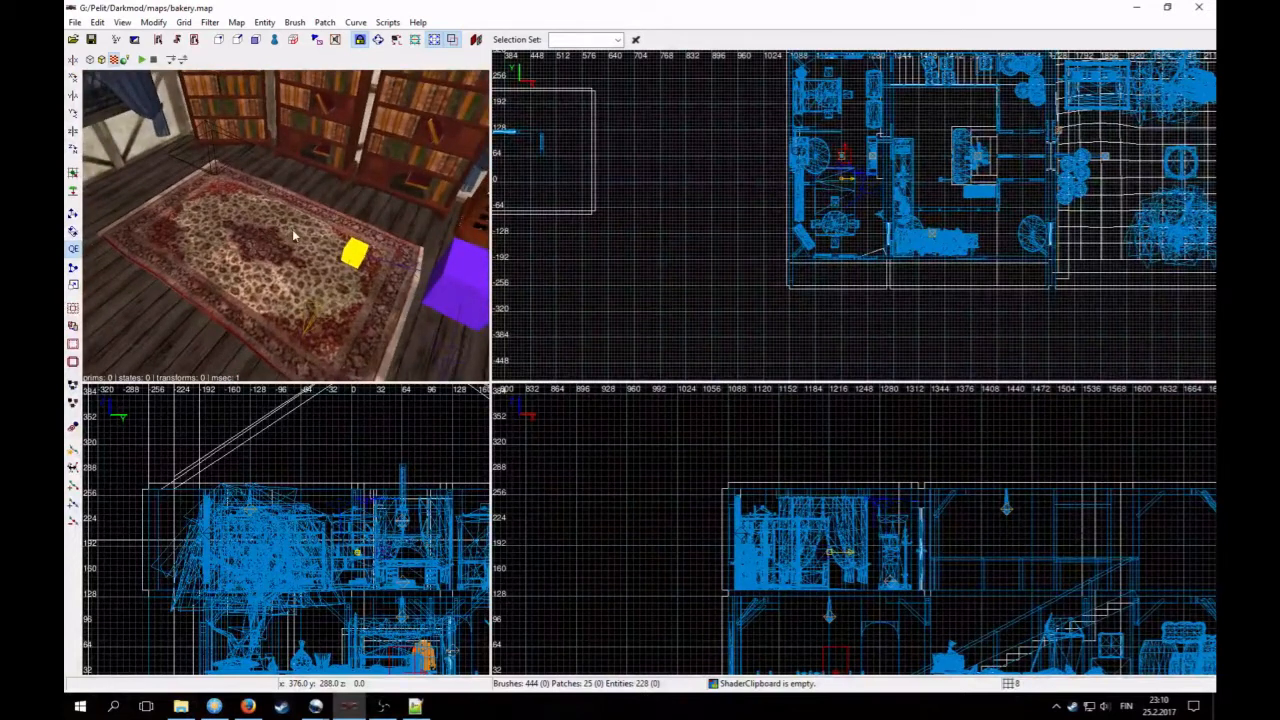
{"action": "right_click", "coordinate": [251, 266]}
{"action": "right_click", "coordinate": [251, 266]}
{"action": "left_click", "coordinate": [207, 177], "text": "shift"}
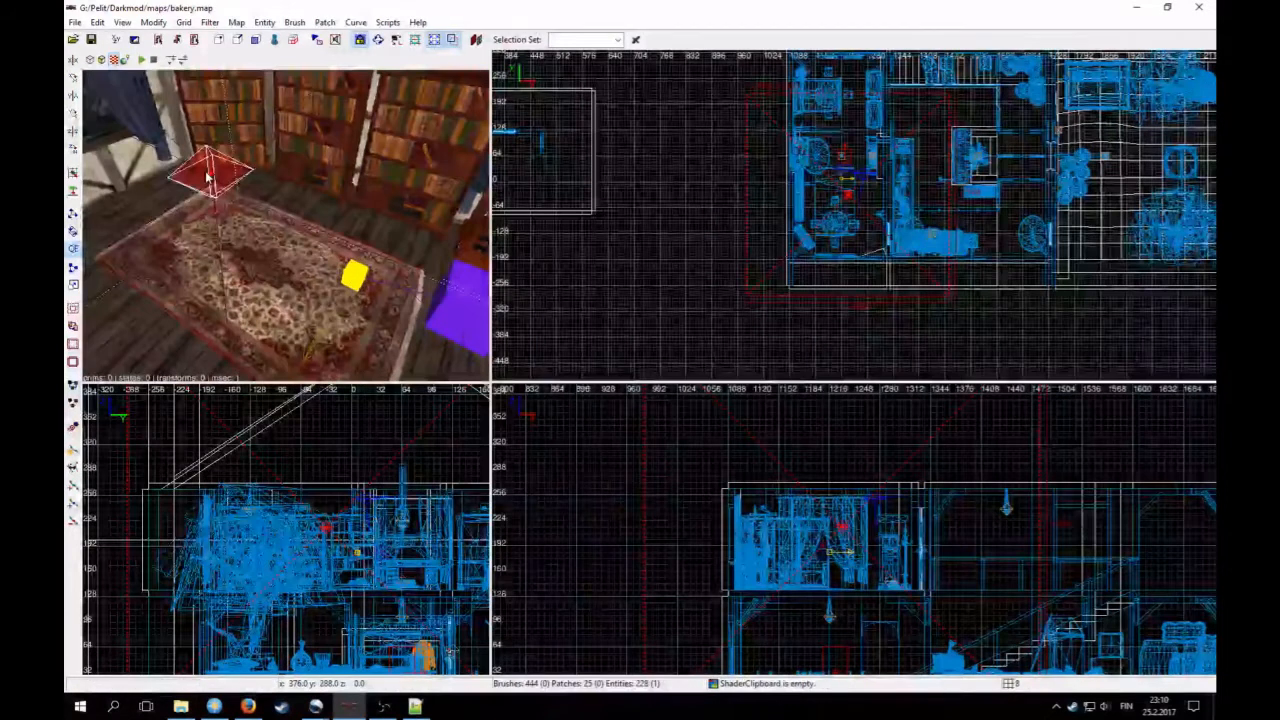
{"action": "key", "text": "n"}
{"action": "left_click", "coordinate": [362, 270]}
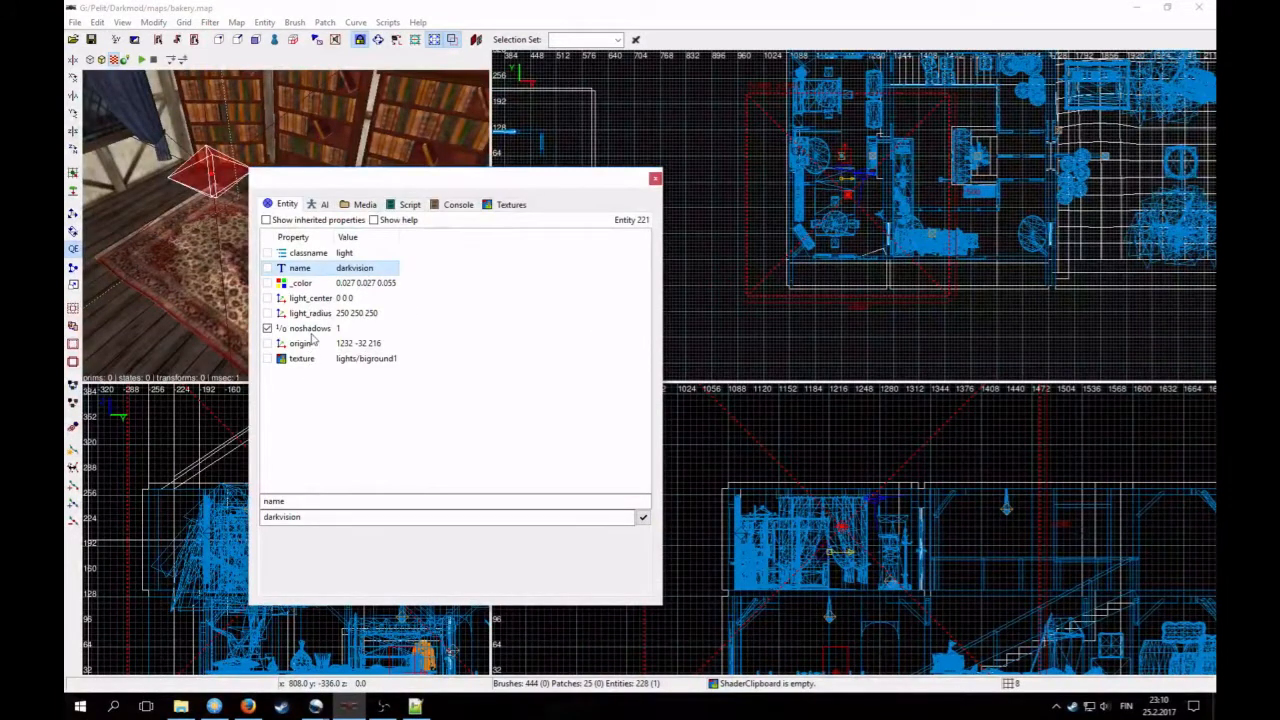
{"action": "left_click", "coordinate": [301, 284]}
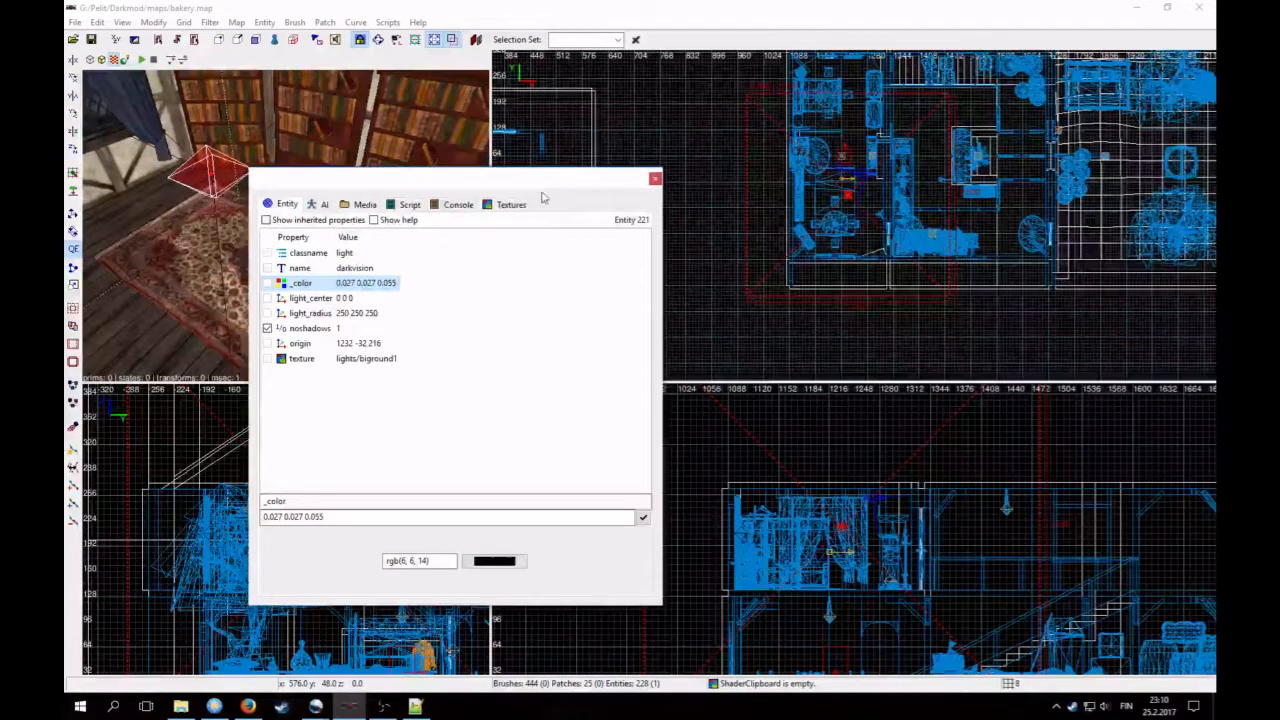
{"action": "left_click_drag", "start_coordinate": [499, 185], "coordinate": [807, 163]}
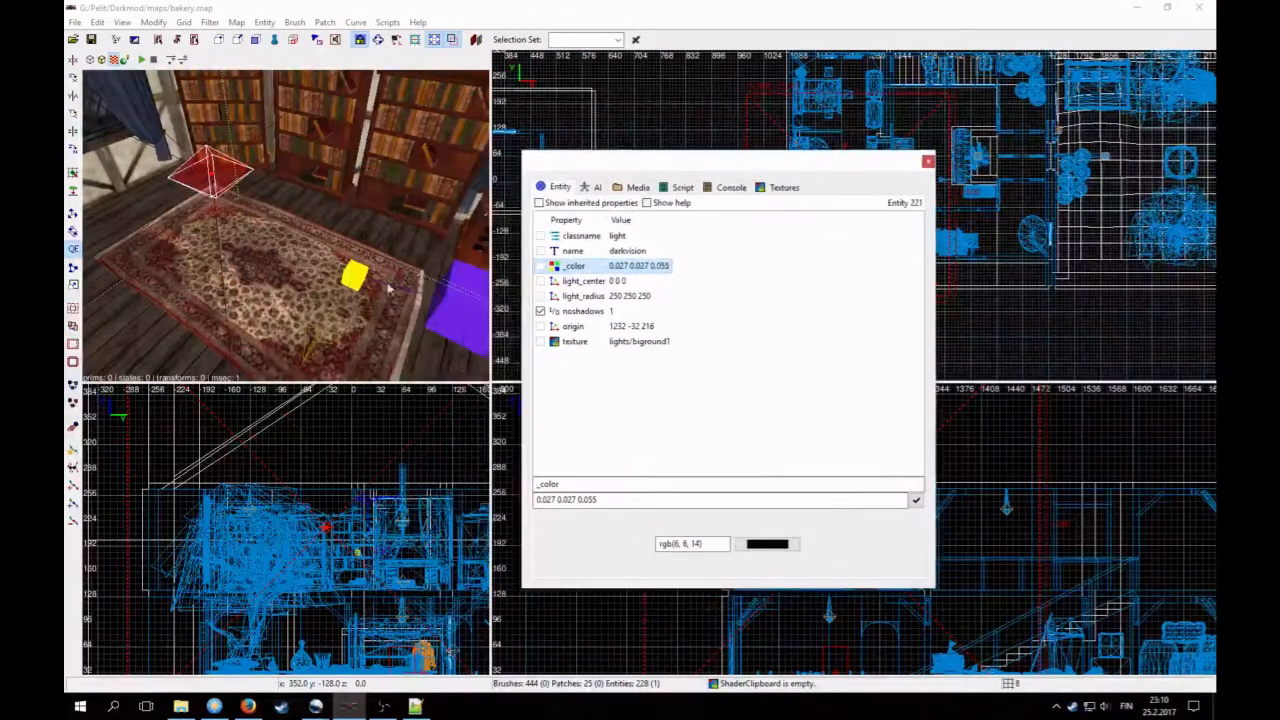
Step: Select the purple trigger_timer entity instead and examine its start_on, wait and target0 properties
{"action": "key", "text": "Escape"}
{"action": "left_click", "coordinate": [447, 297], "text": "shift"}
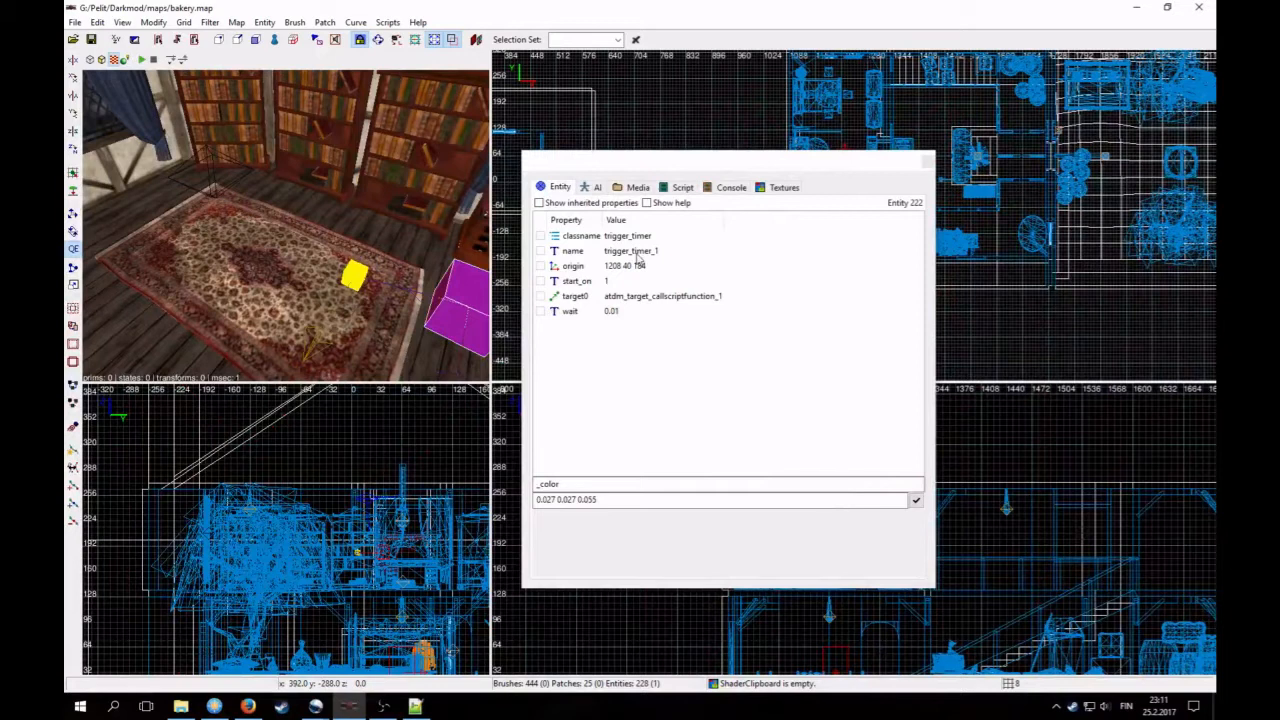
{"action": "left_click", "coordinate": [587, 283]}
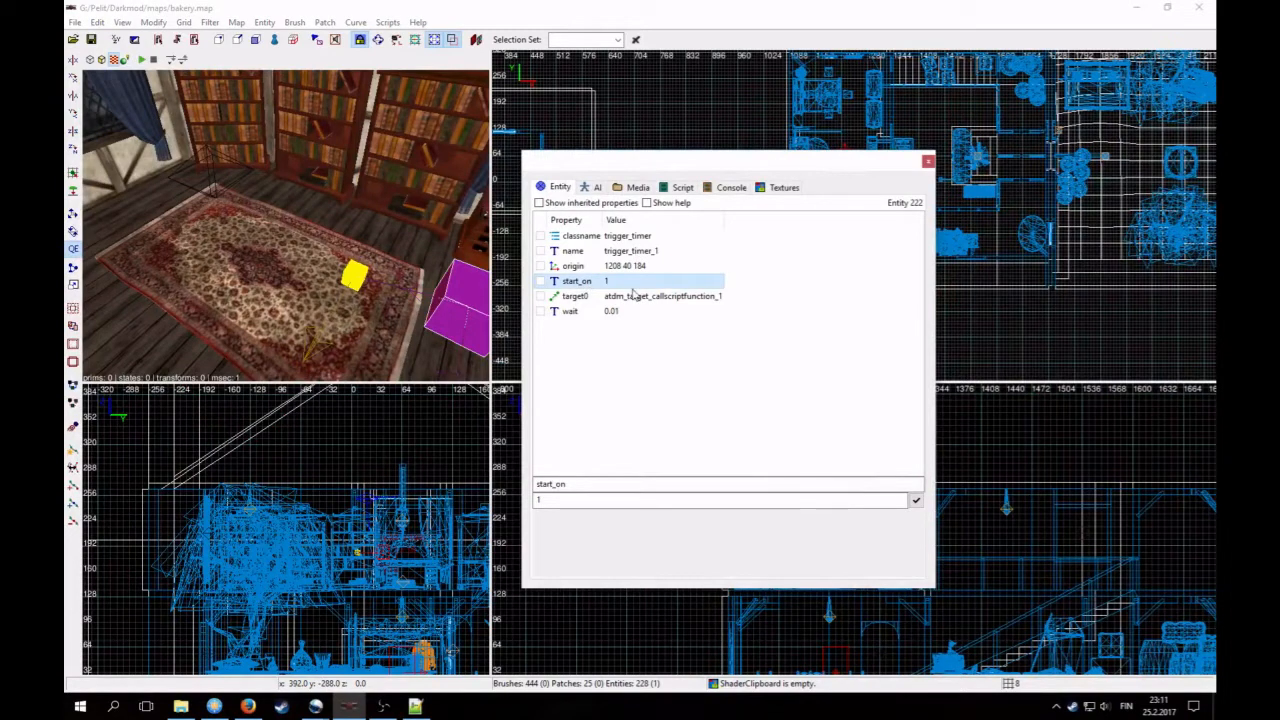
{"action": "left_click", "coordinate": [599, 313]}
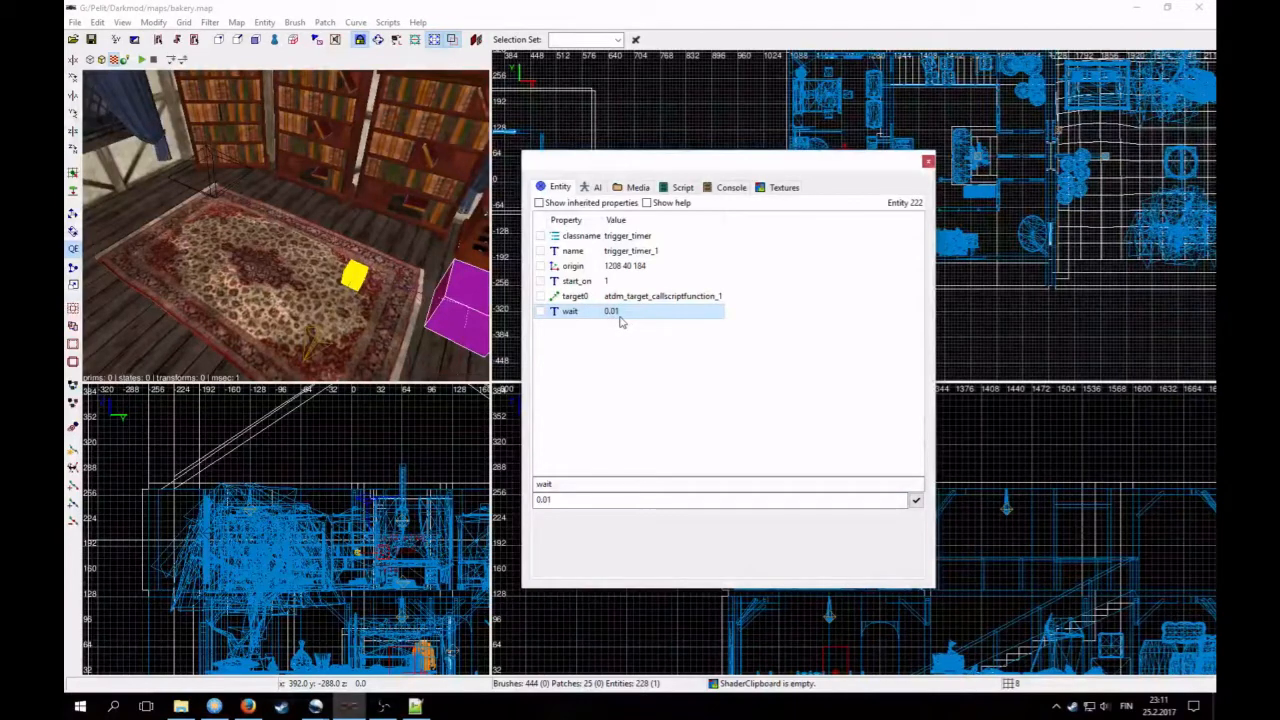
{"action": "left_click", "coordinate": [608, 298]}
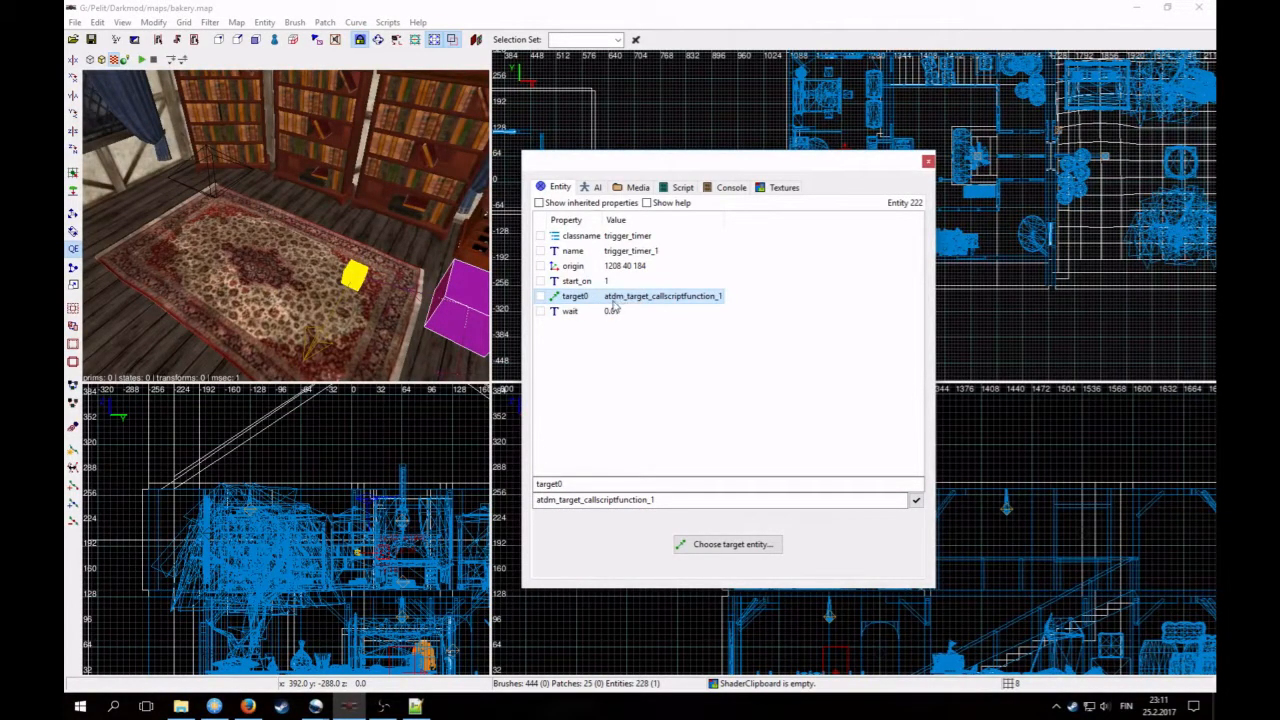
Step: Select the yellow target_callscriptfunction entity and compare its call property with the function name in bakery.script in Notepad++
{"action": "key", "text": "Escape"}
{"action": "left_click", "coordinate": [348, 286], "text": "shift"}
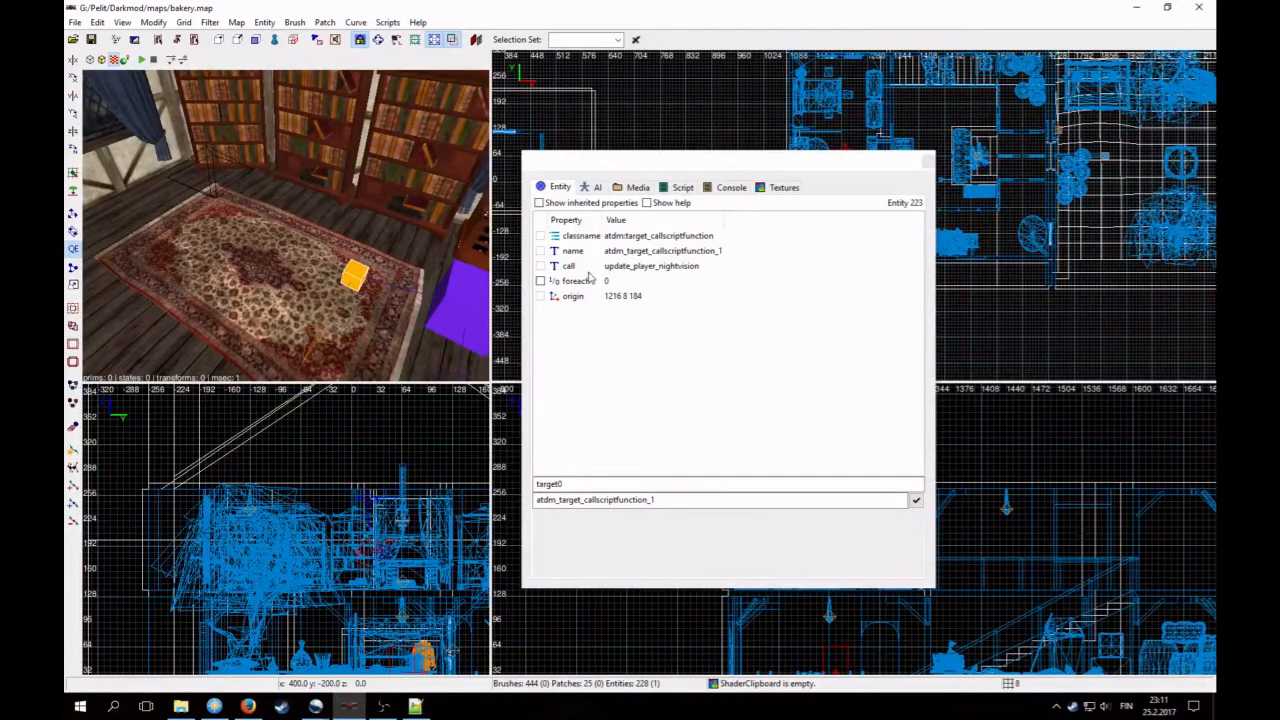
{"action": "left_click", "coordinate": [645, 270]}
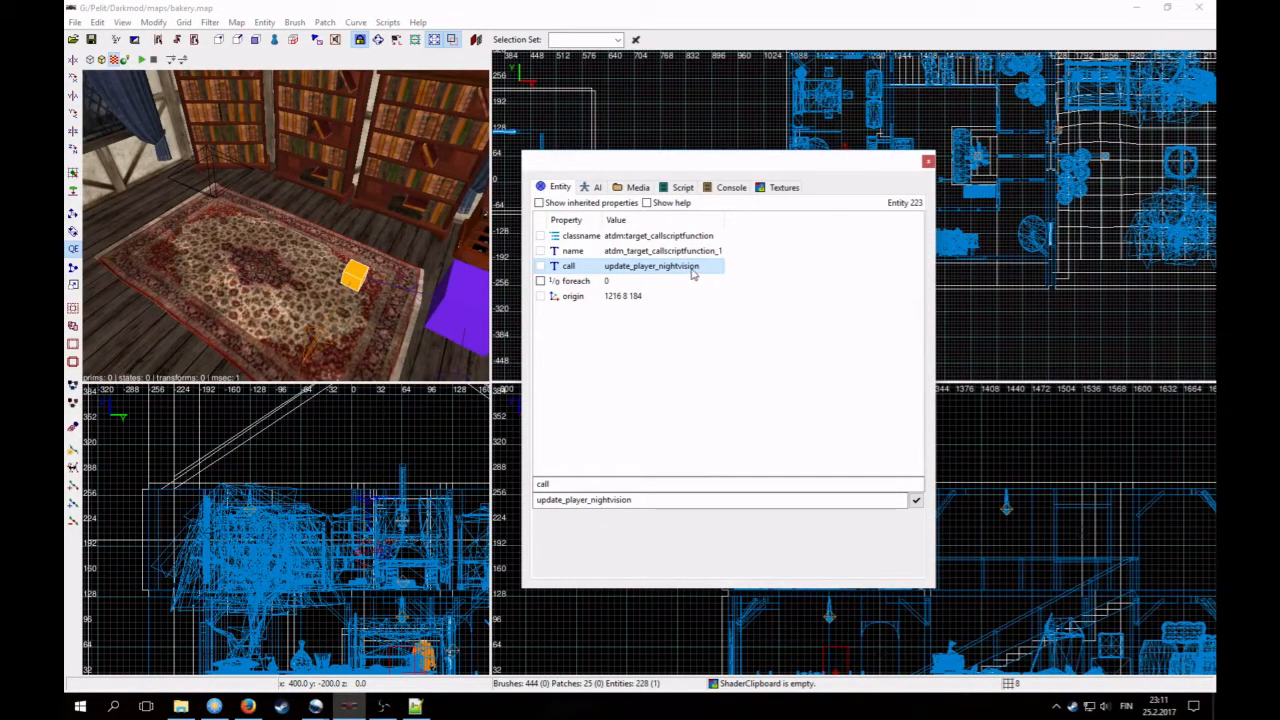
{"action": "left_click", "coordinate": [416, 707]}
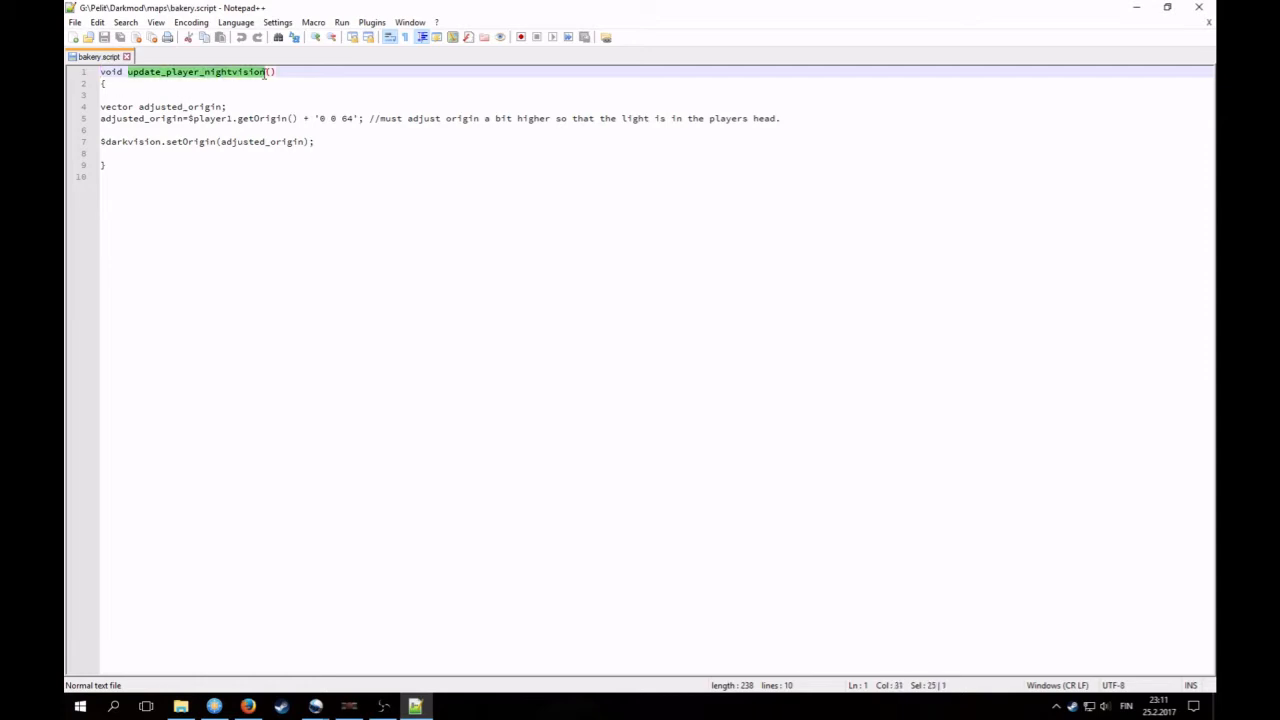
{"action": "left_click", "coordinate": [349, 705]}
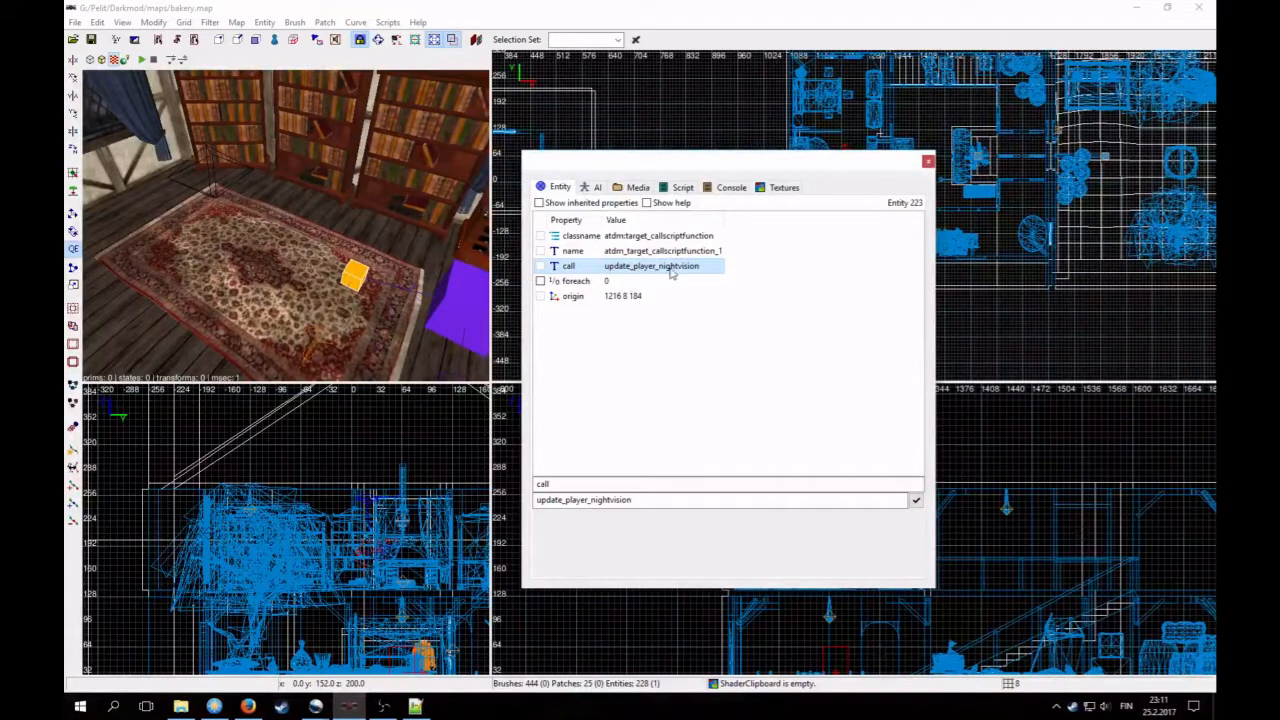
Step: Examine the vector declaration, player origin offset and darkvision setOrigin call in bakery.script in Notepad++
{"action": "left_click", "coordinate": [415, 706]}
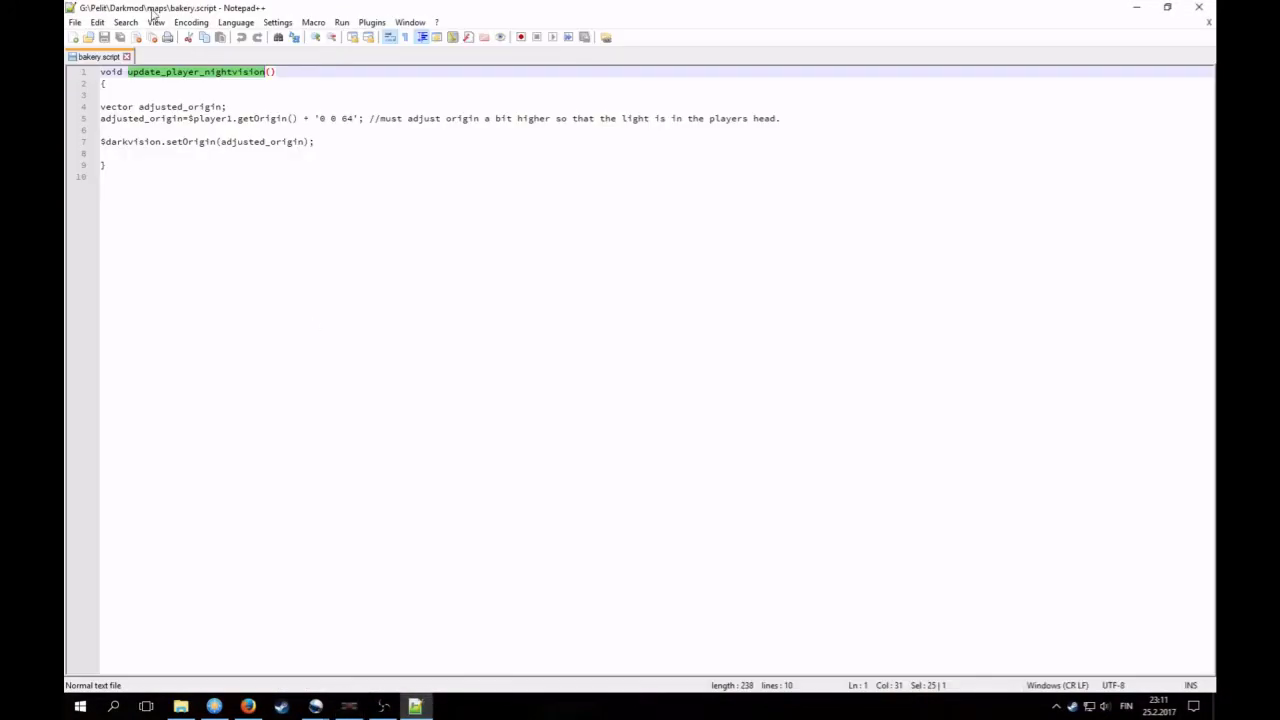
{"action": "left_click", "coordinate": [224, 107]}
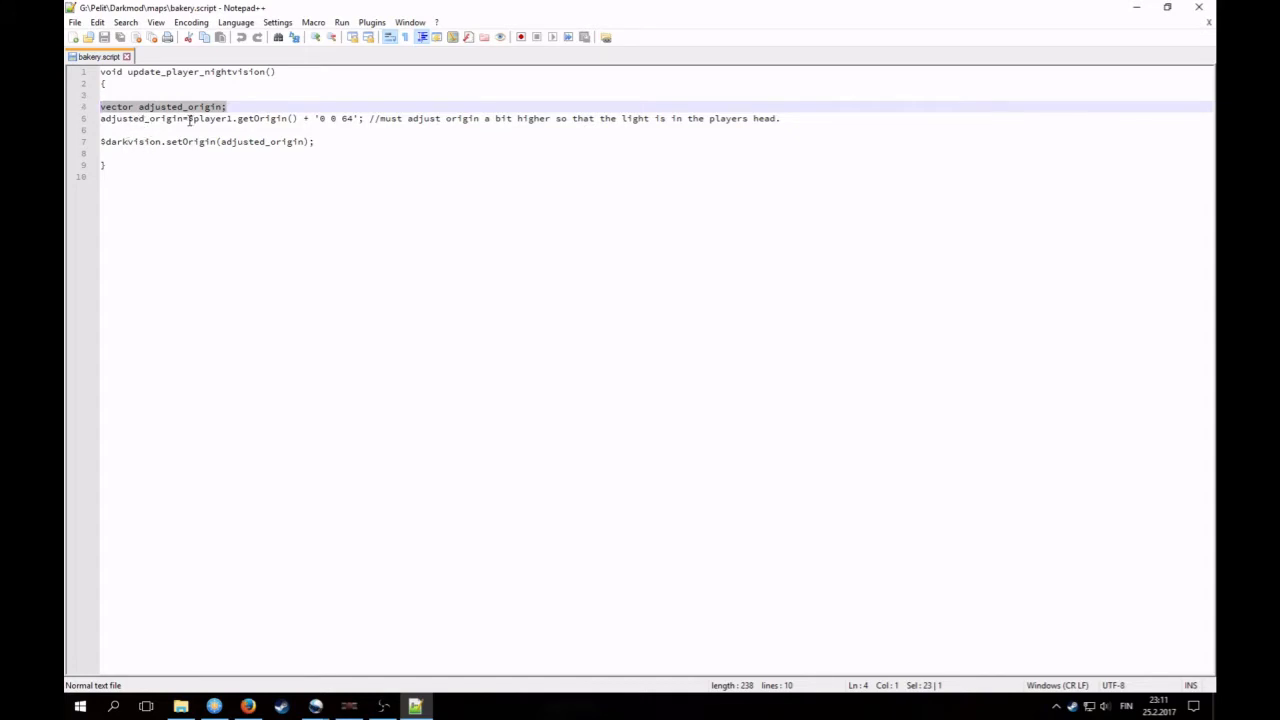
{"action": "left_click_drag", "start_coordinate": [188, 119], "coordinate": [215, 119]}
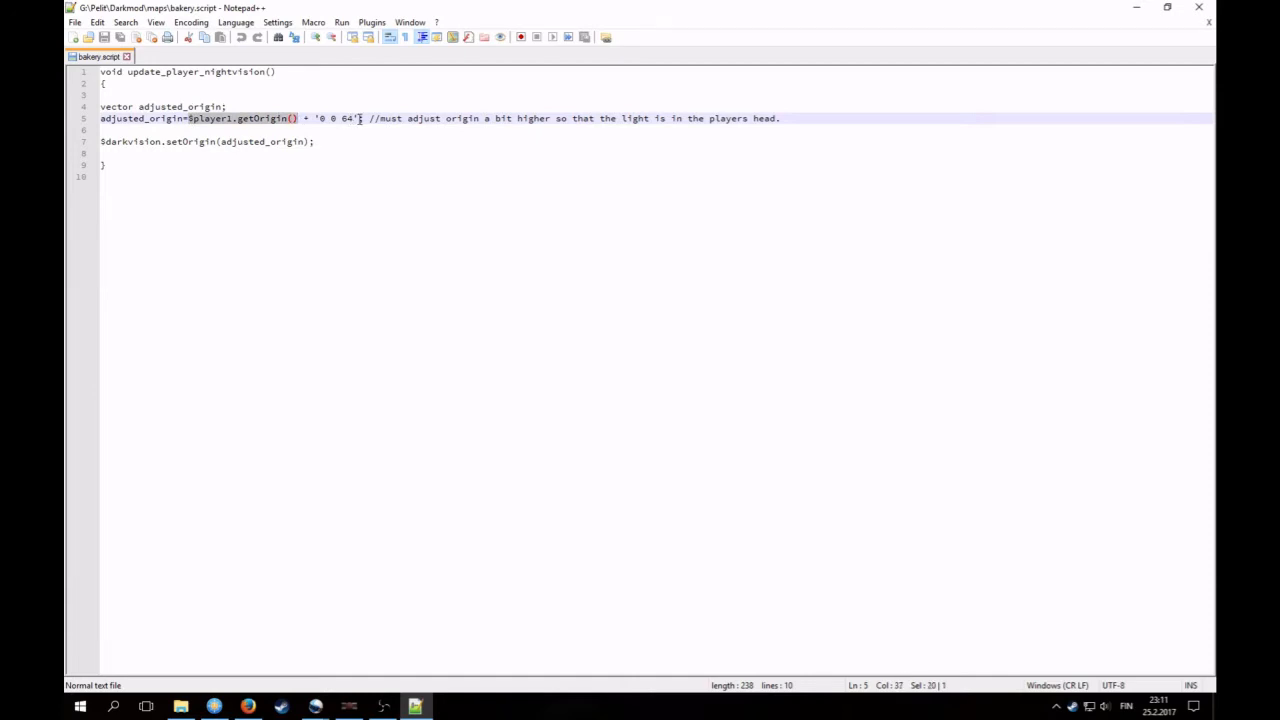
{"action": "left_click_drag", "start_coordinate": [360, 118], "coordinate": [332, 118]}
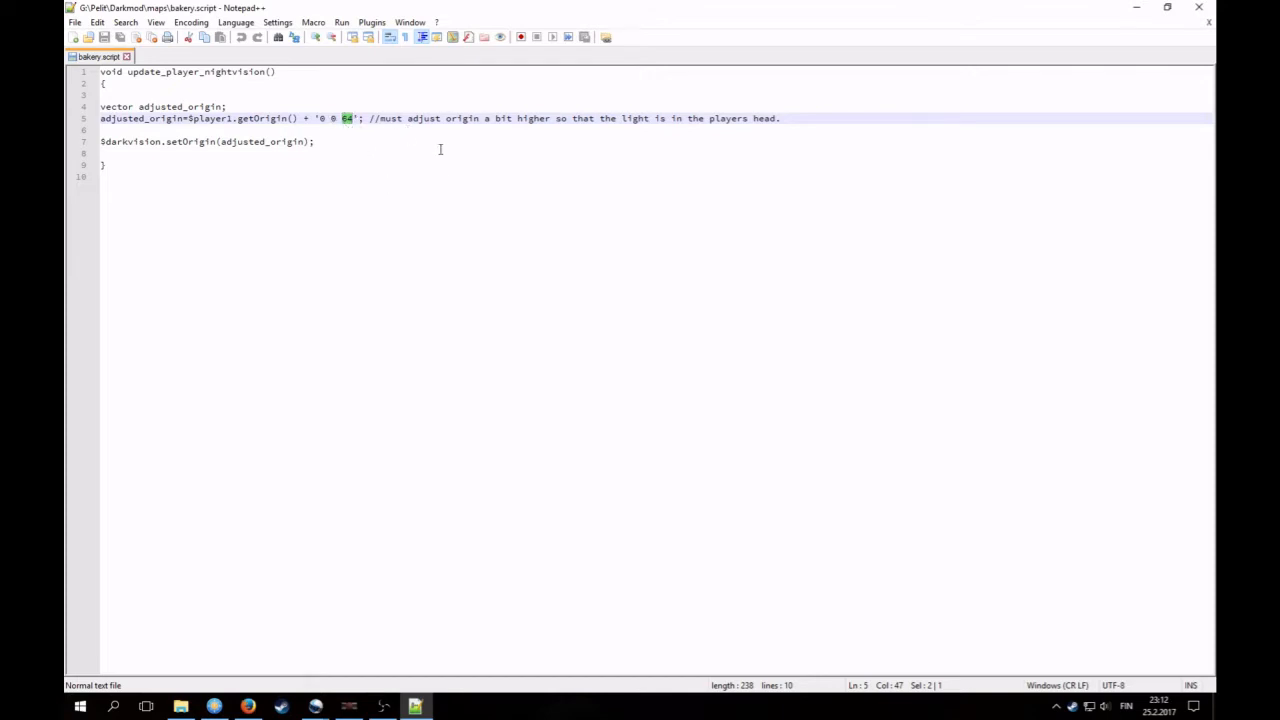
{"action": "left_click_drag", "start_coordinate": [163, 141], "coordinate": [206, 143]}
{"action": "left_click", "coordinate": [116, 142]}
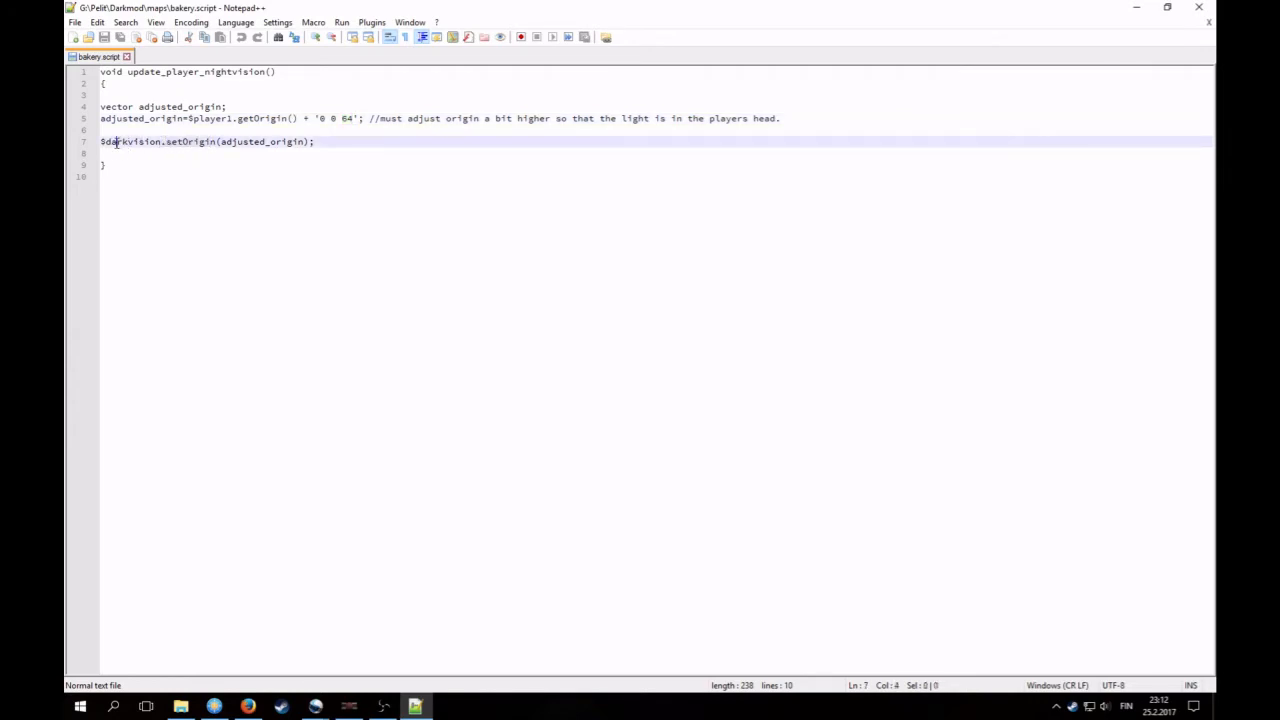
{"action": "left_click_drag", "start_coordinate": [105, 142], "coordinate": [309, 145]}
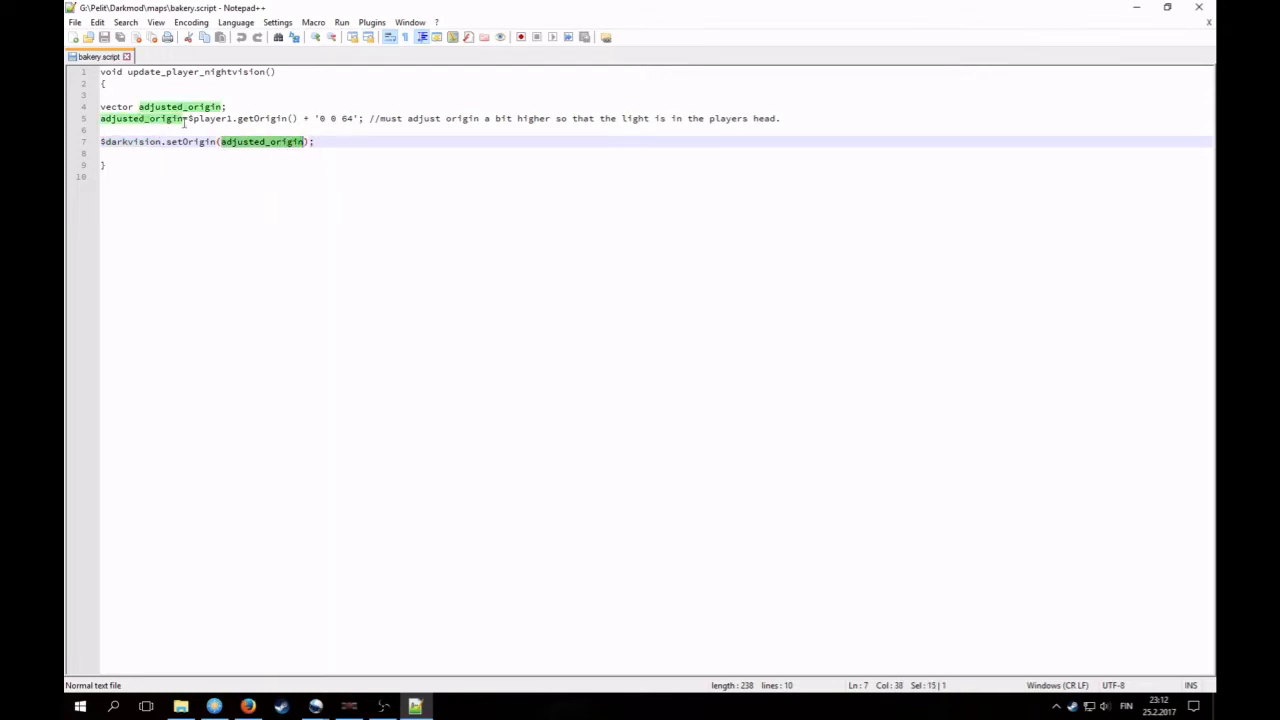
{"action": "left_click", "coordinate": [156, 123]}
{"action": "left_click_drag", "start_coordinate": [211, 122], "coordinate": [276, 121]}
{"action": "left_click", "coordinate": [187, 121]}
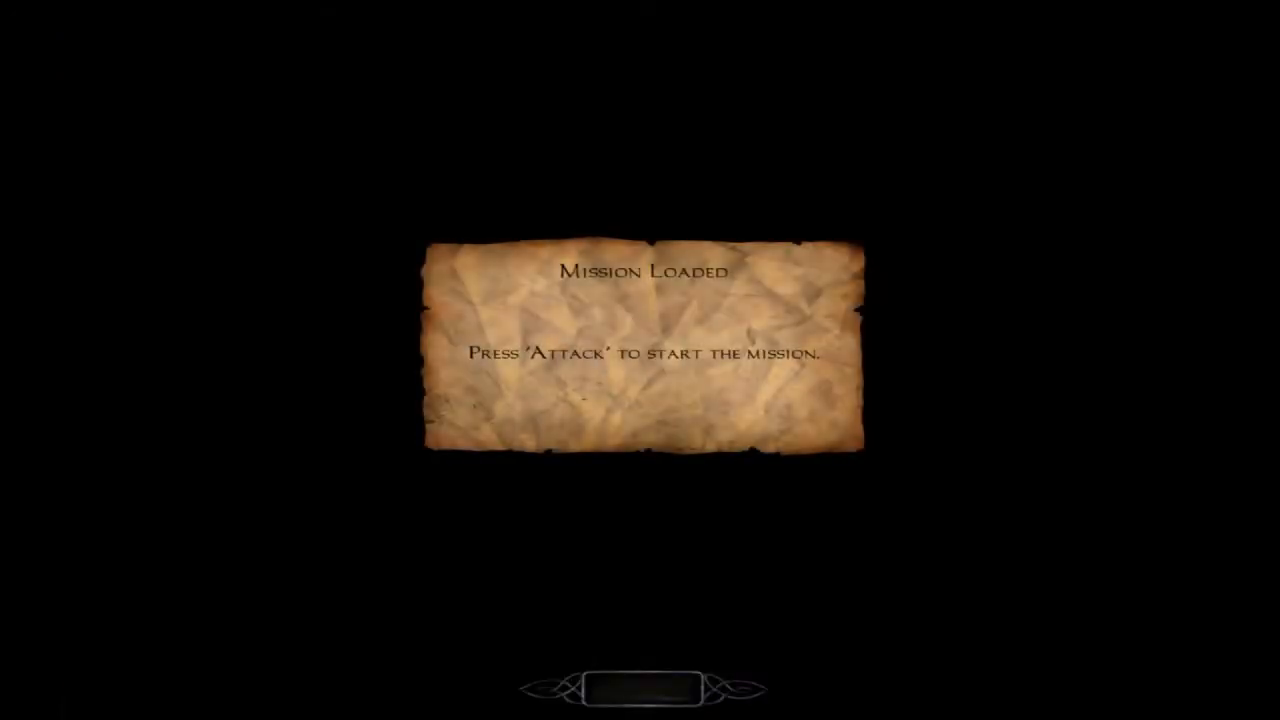
Step: Enter the killmonsters command in The Dark Mod's console
{"action": "key", "text": "ctrl+alt+grave"}
{"action": "type", "text": "kil"}
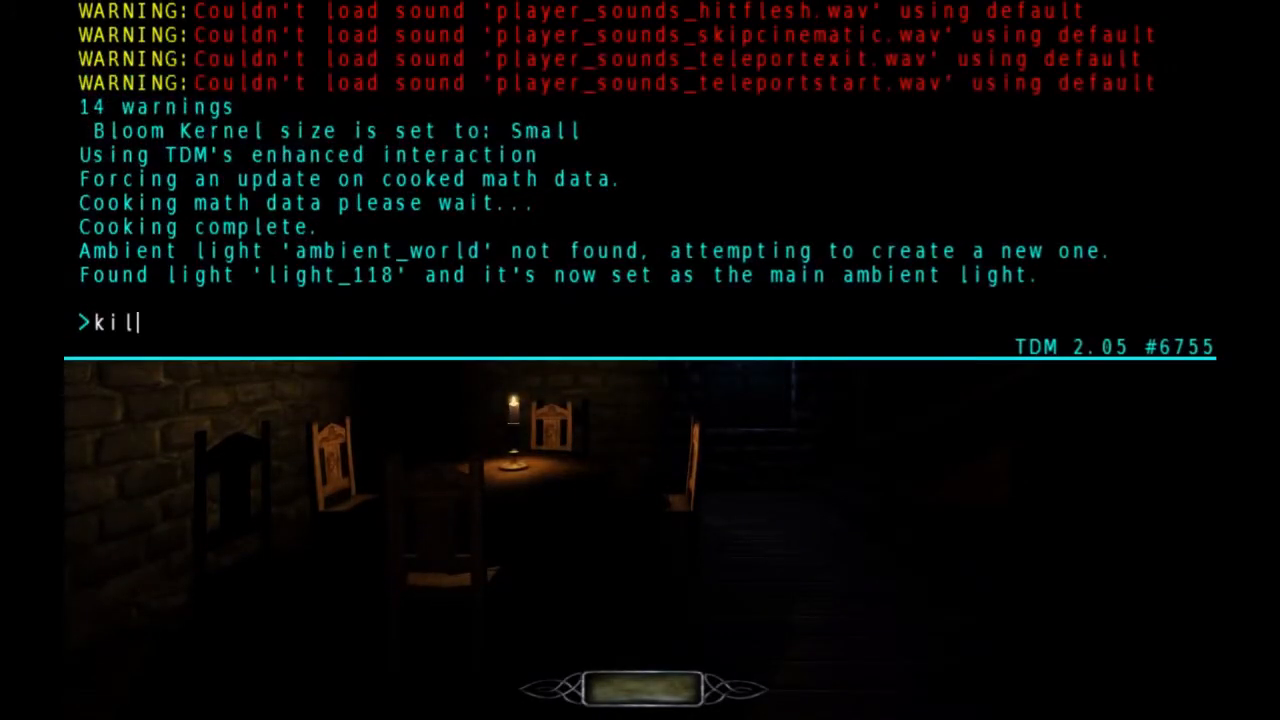
{"action": "type", "text": "lmonsters"}
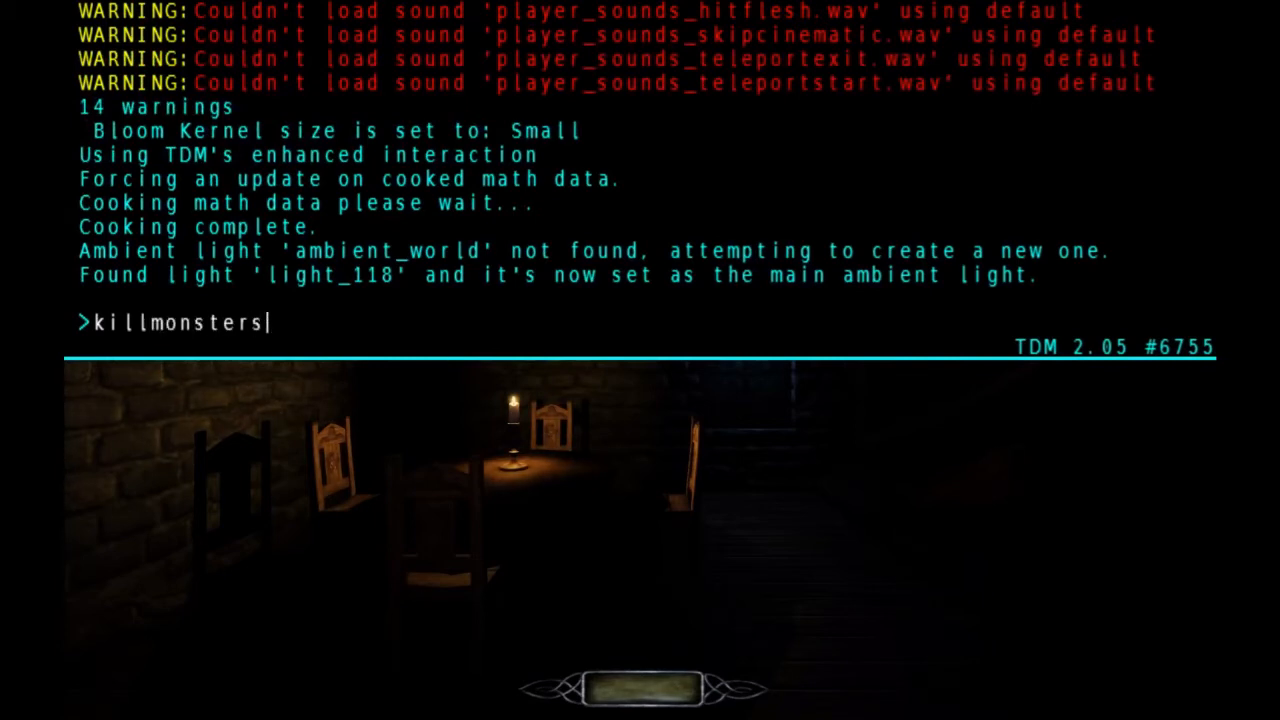
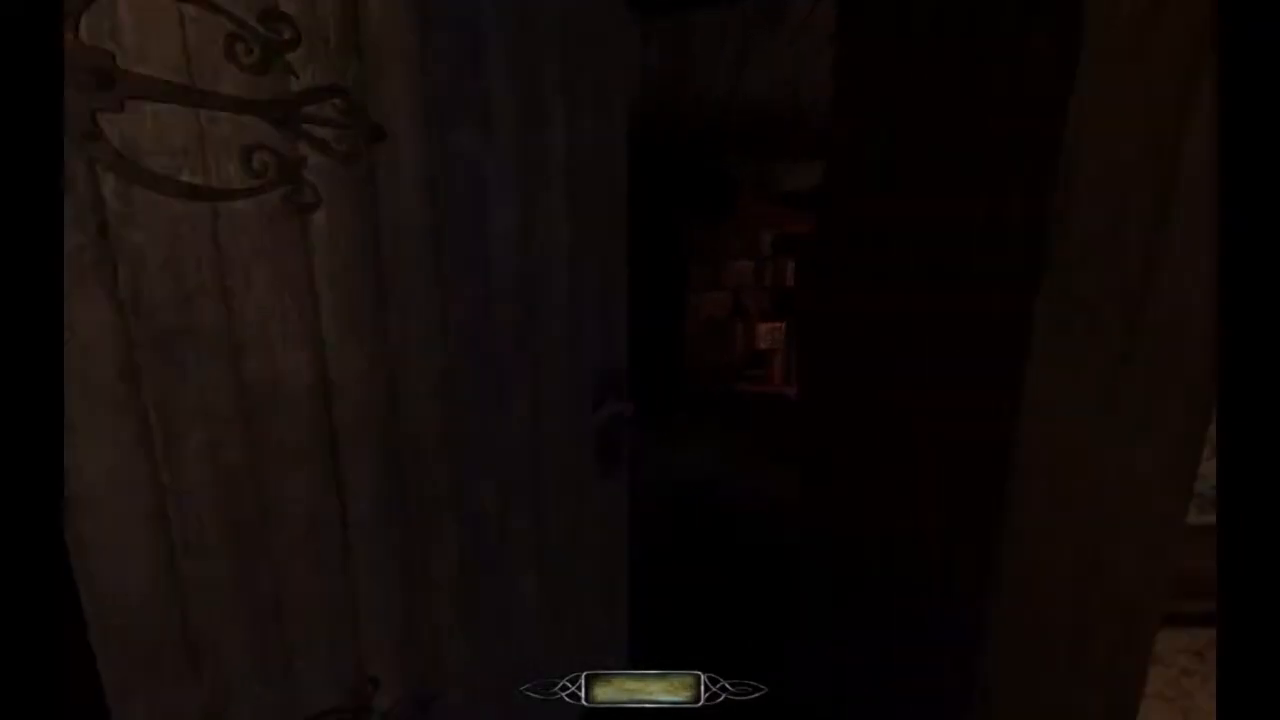
Step: Walk through the upstairs rooms and examine how the night-vision light shows the bookcases, folding screen and fireplace area
{"action": "key", "text": "w"}
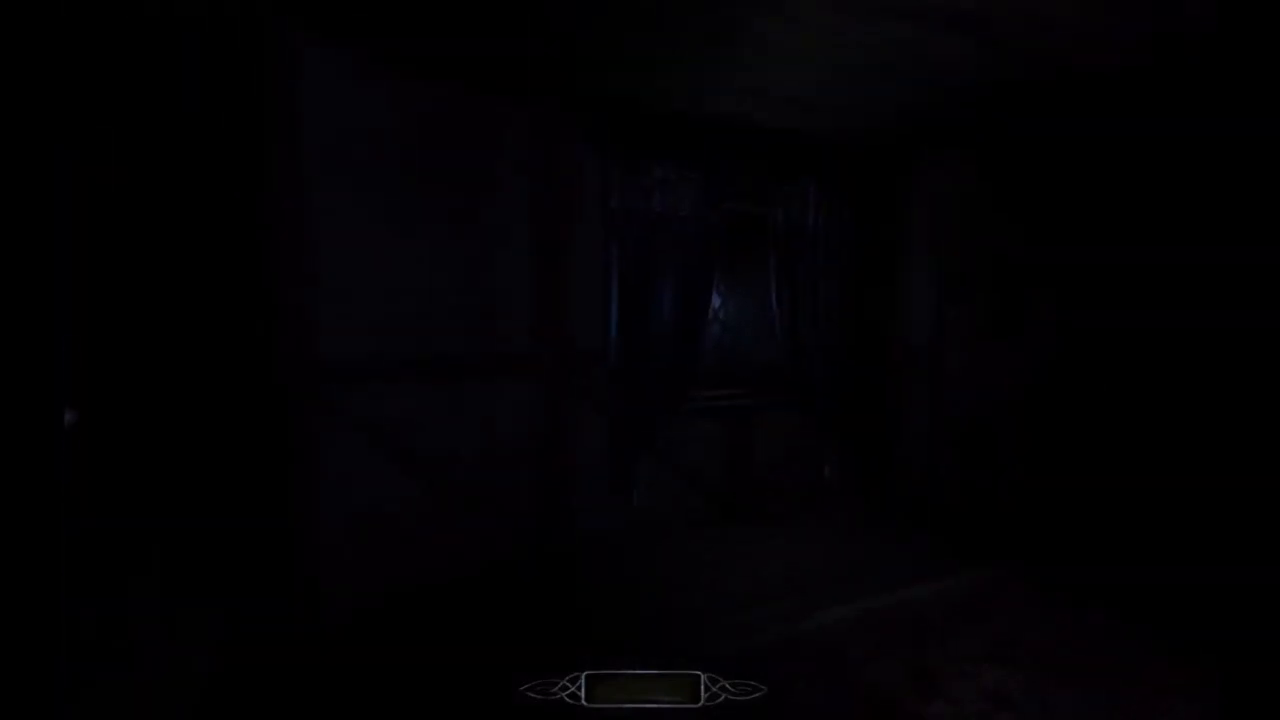
{"action": "key", "text": "w"}
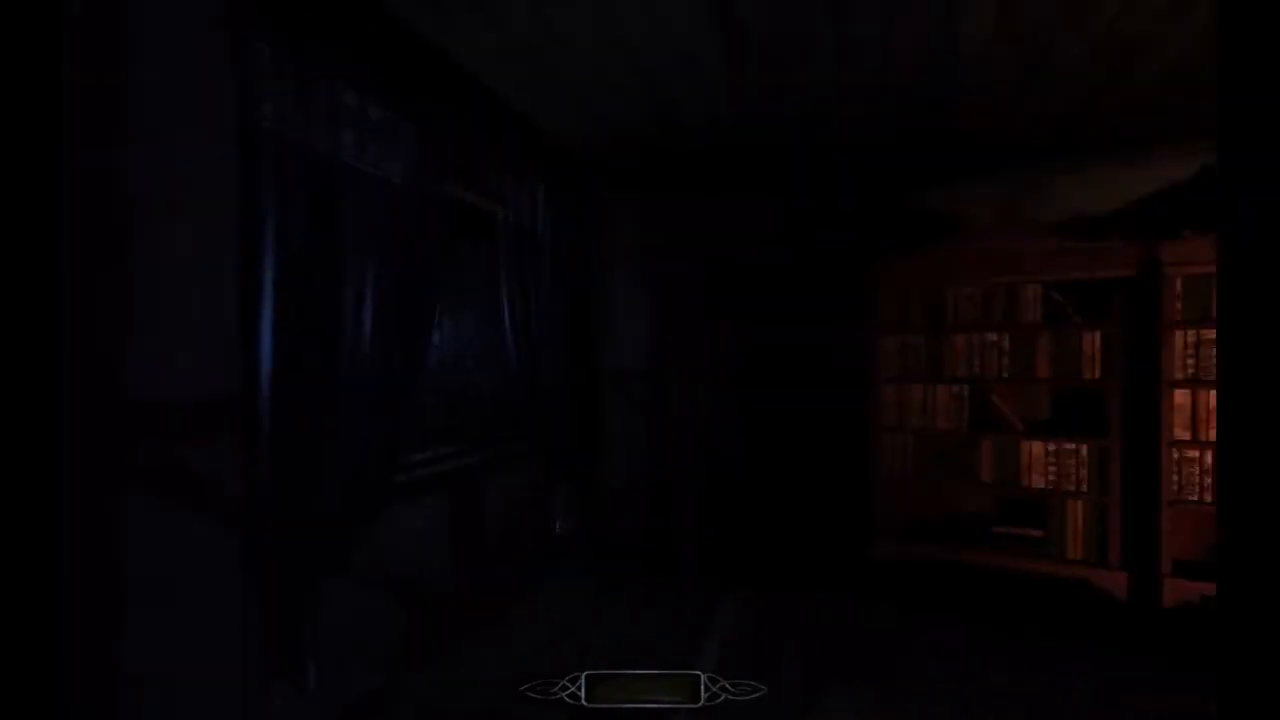
{"action": "key", "text": "w"}
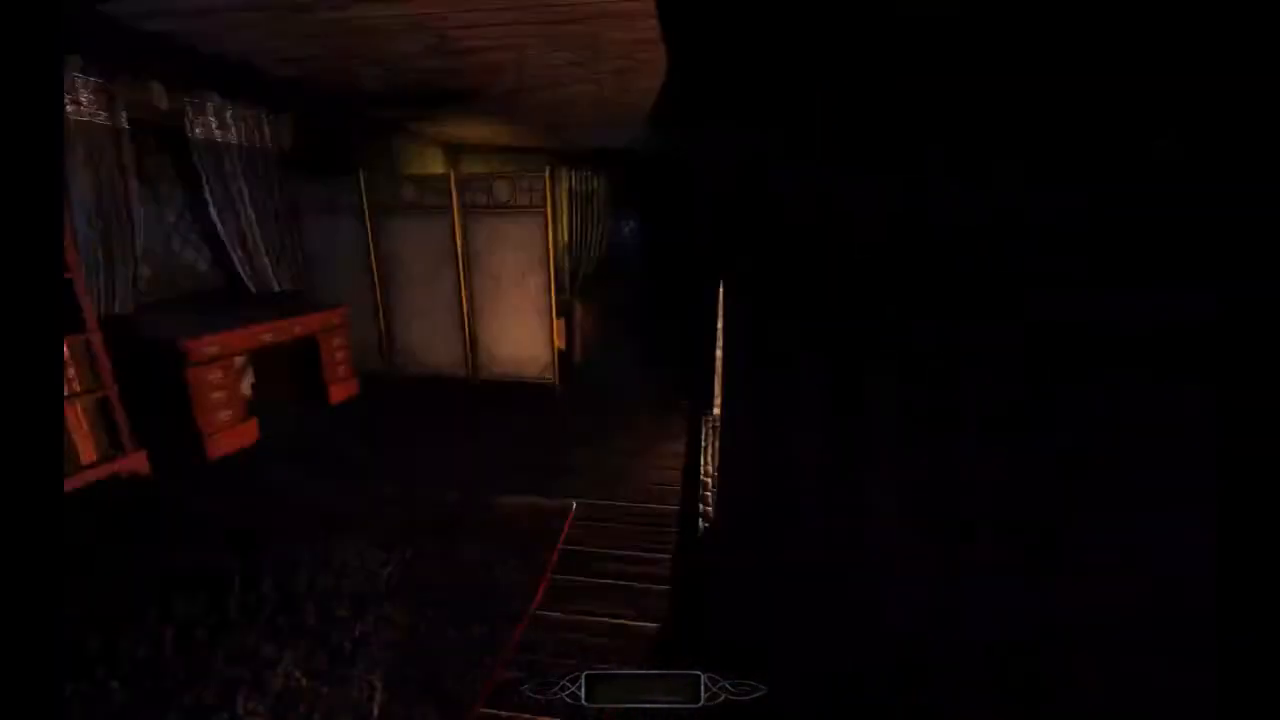
{"action": "key", "text": "w"}
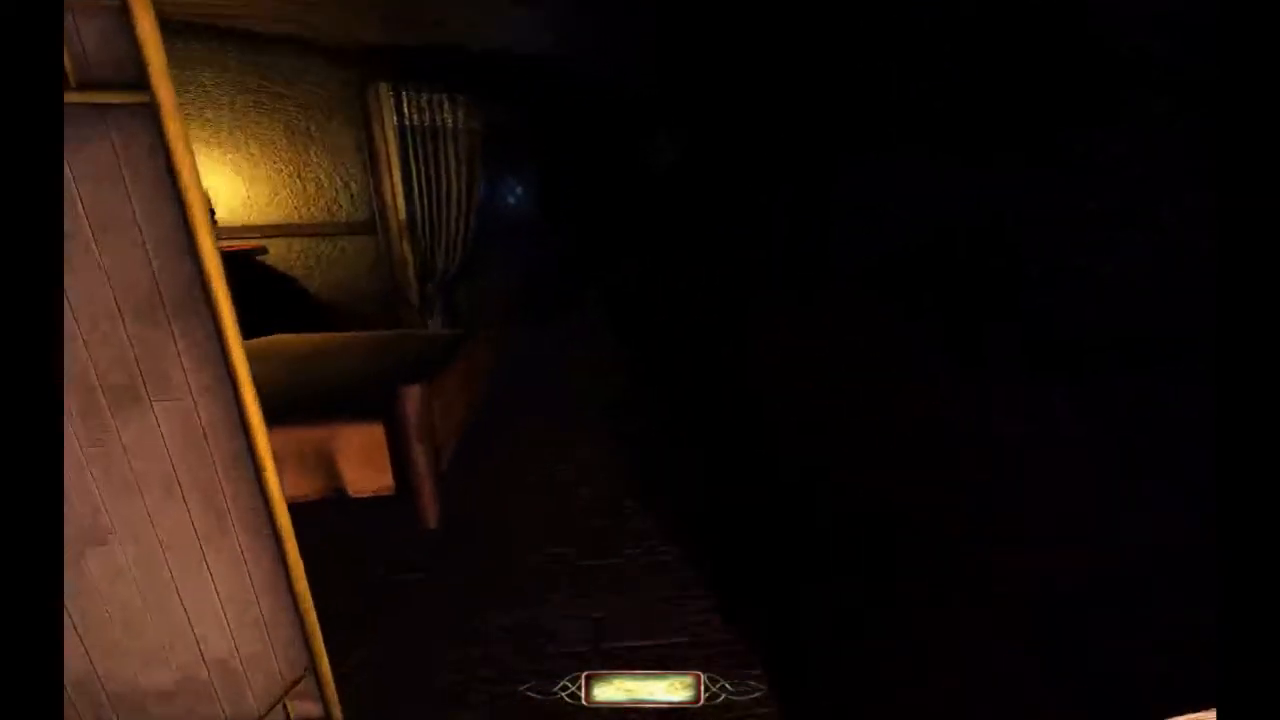
{"action": "key", "text": "w"}
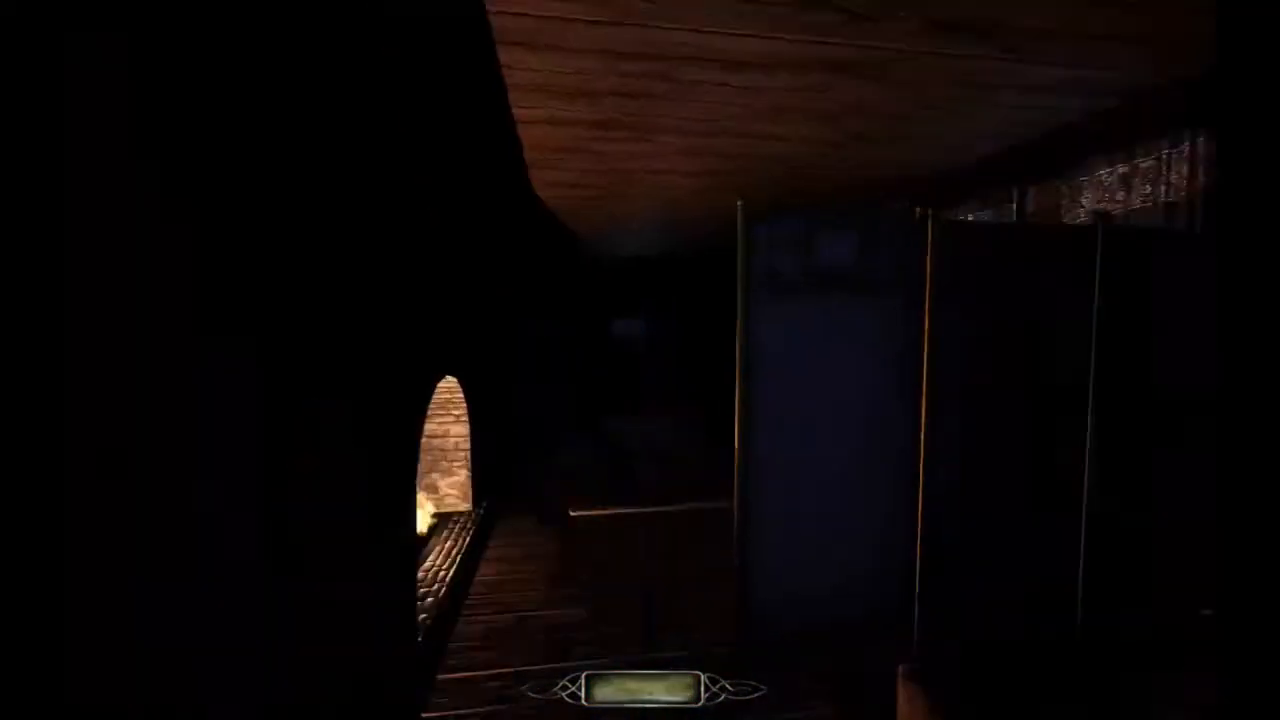
Step: Walk from the upstairs rooms along the balcony and down to the candlelit tables, examining how the night-vision light shows the dark areas
{"action": "key", "text": "w"}
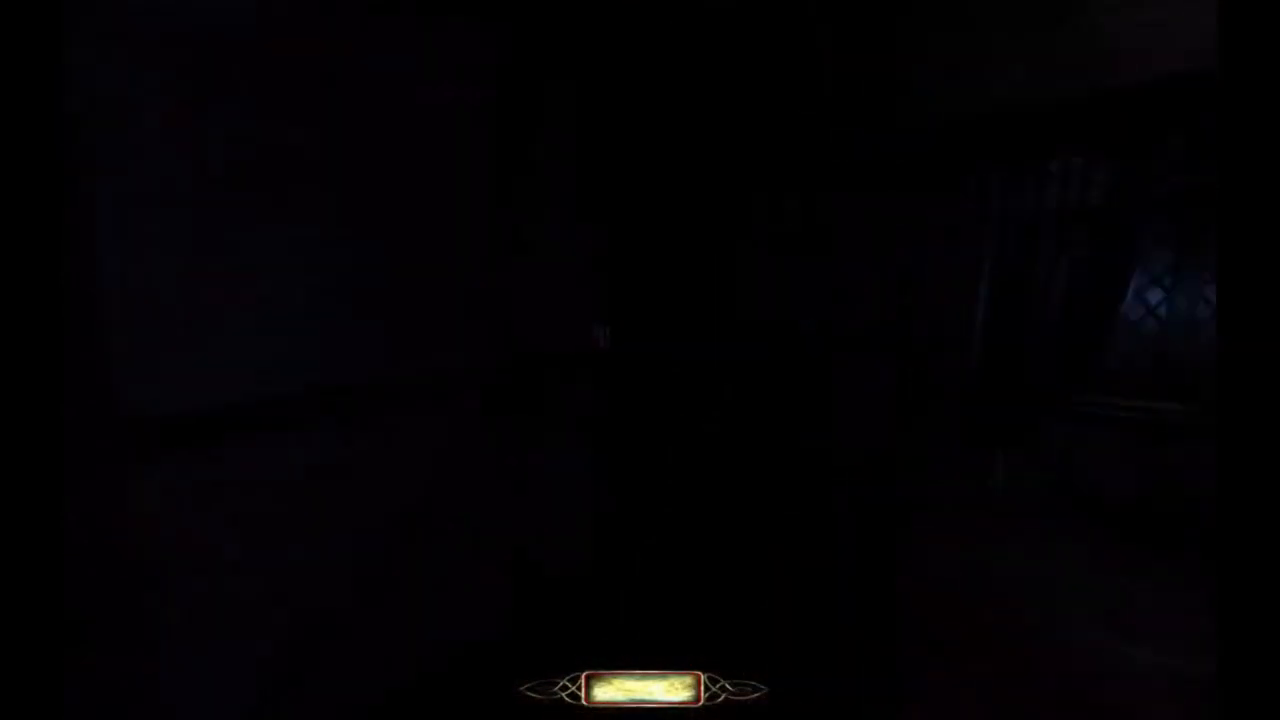
{"action": "key", "text": "w"}
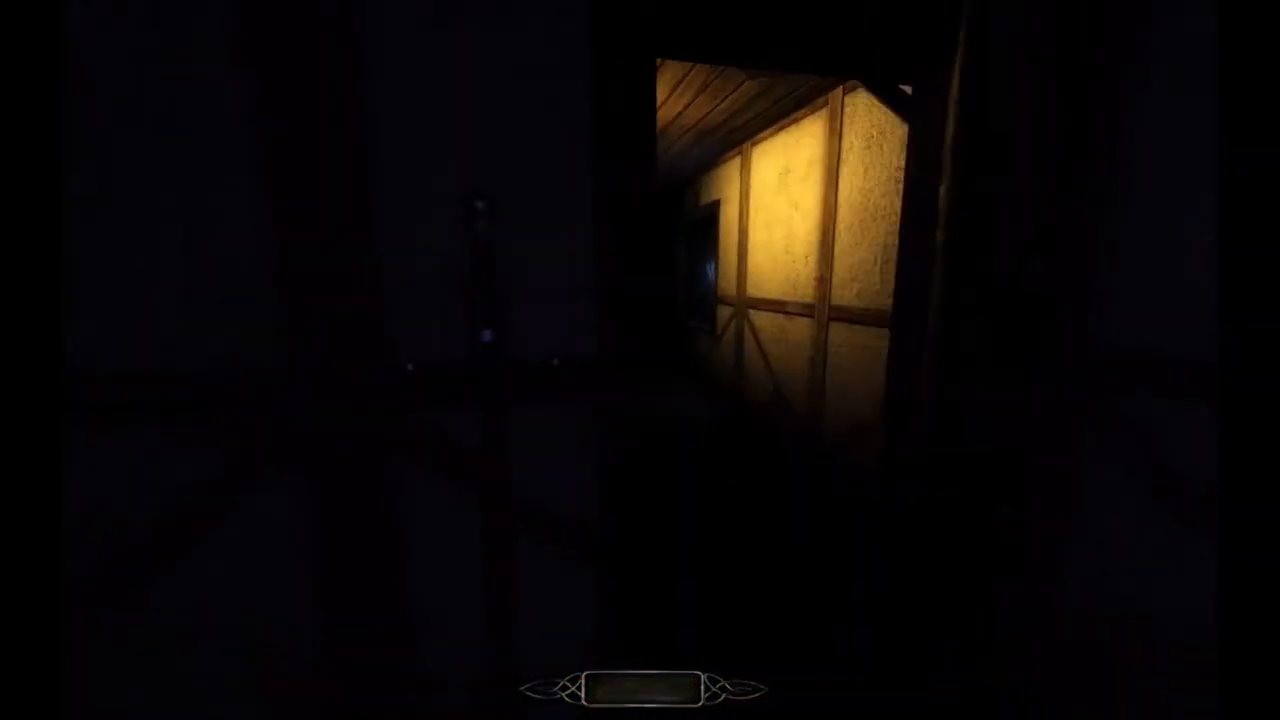
{"action": "key", "text": "w"}
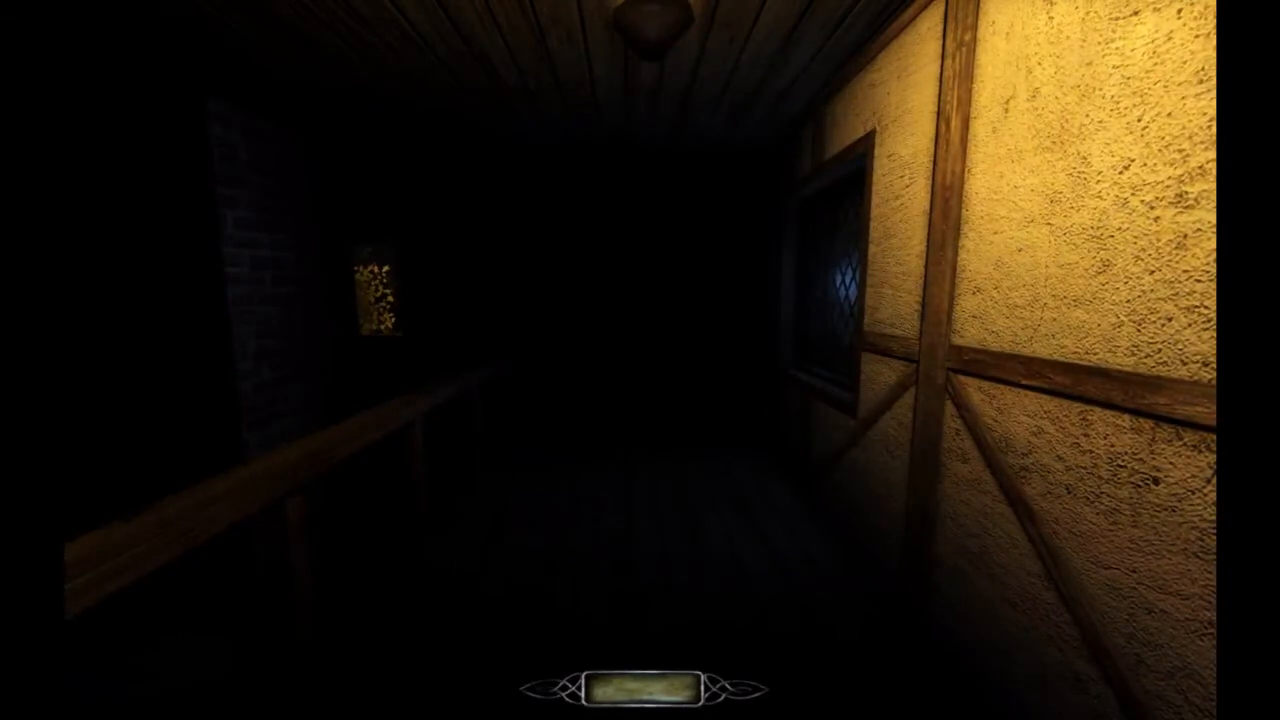
{"action": "key", "text": "w"}
{"action": "key", "text": "w"}
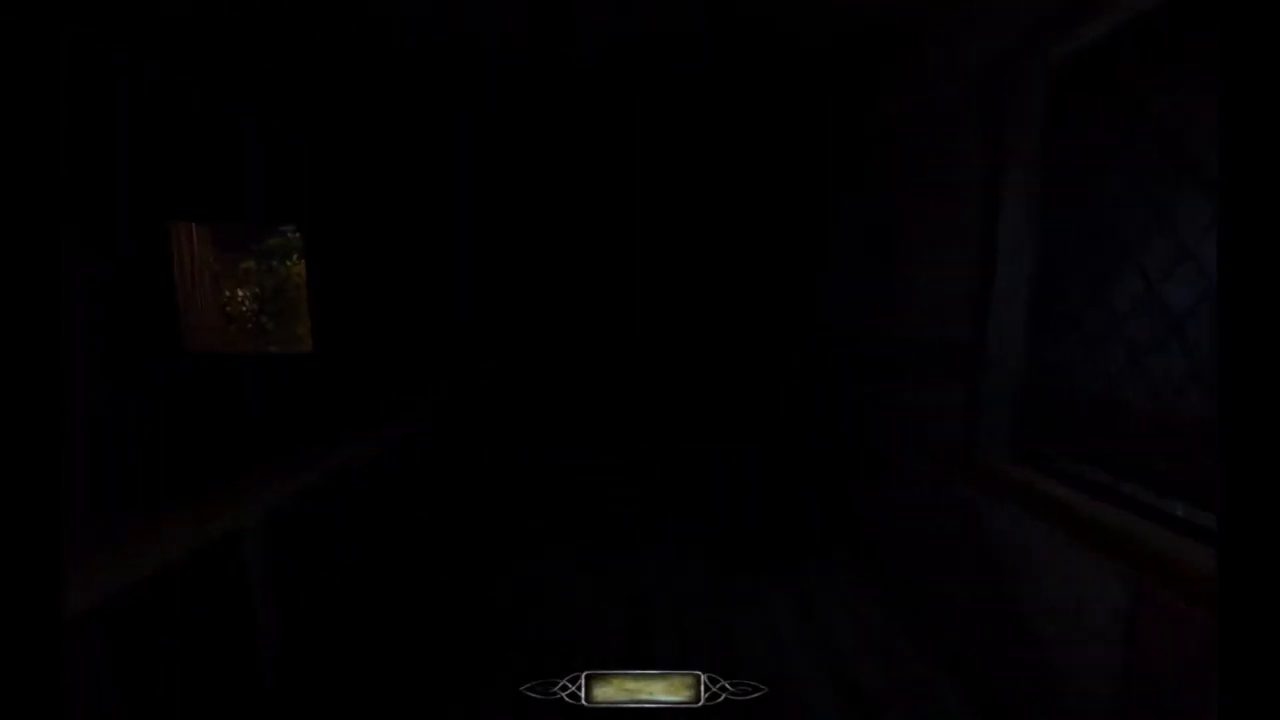
{"action": "key", "text": "w"}
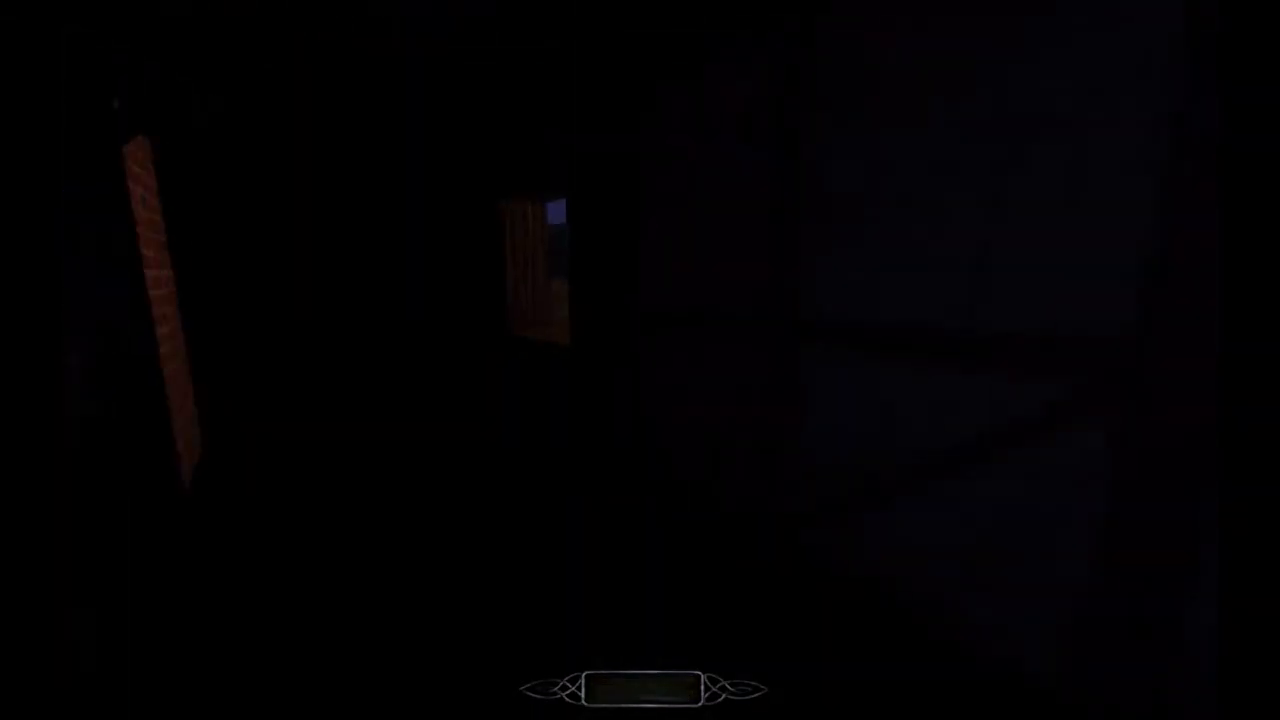
{"action": "key", "text": "w"}
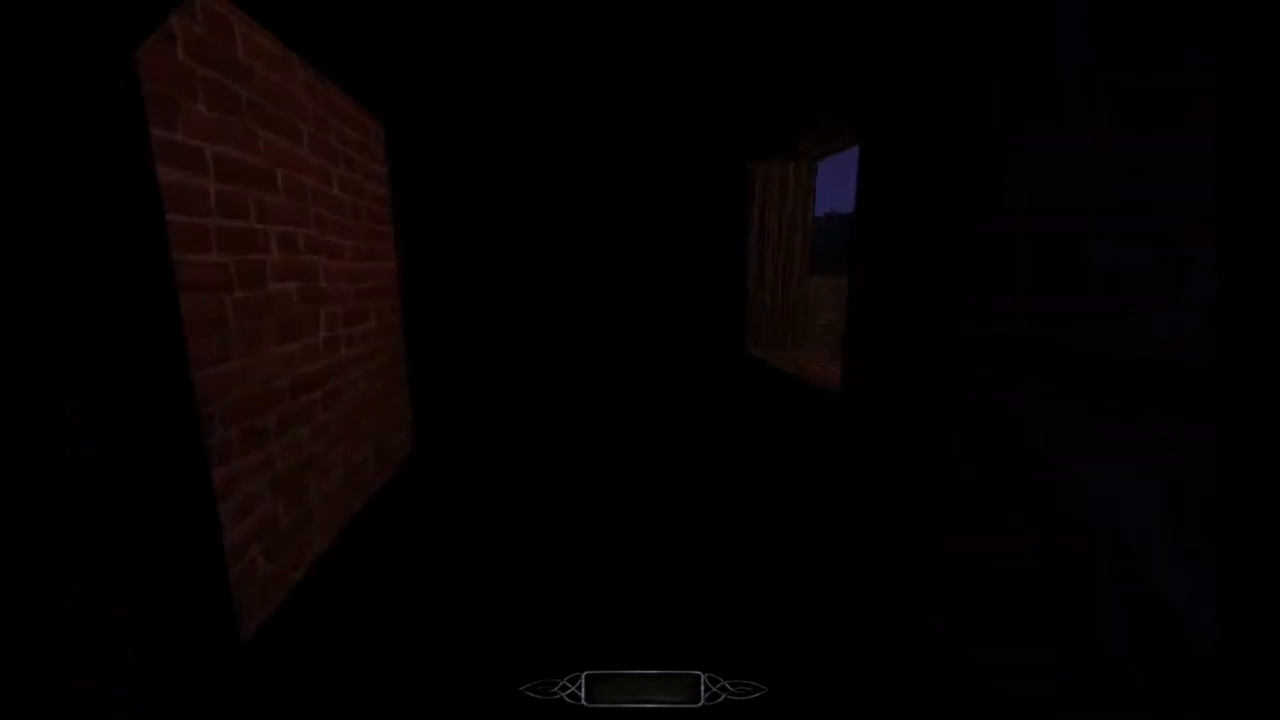
{"action": "key", "text": "w"}
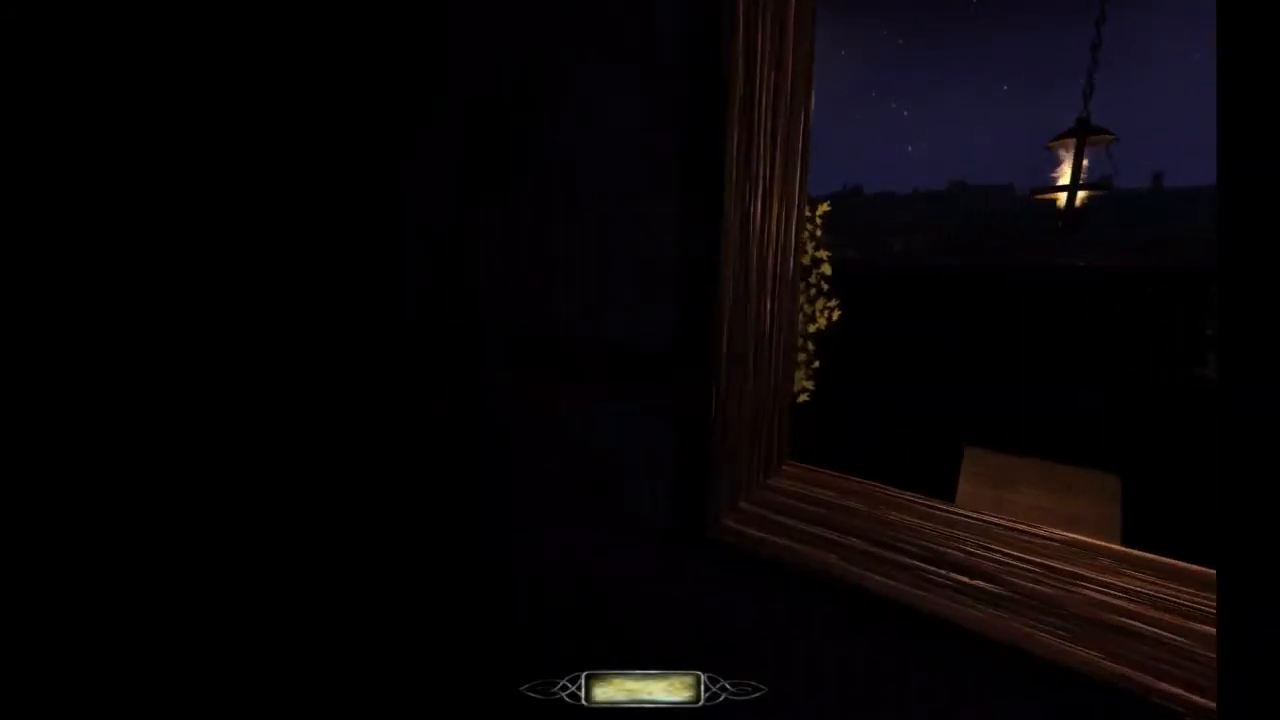
{"action": "key", "text": "w"}
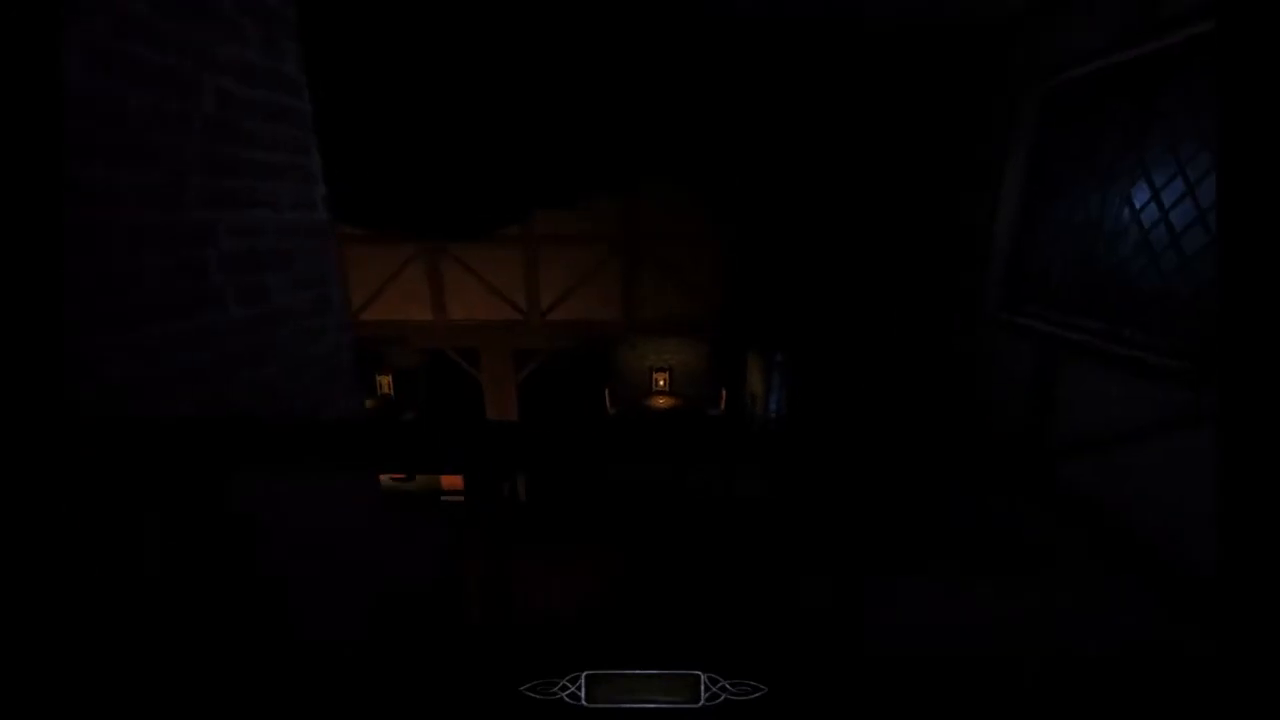
{"action": "key", "text": "w"}
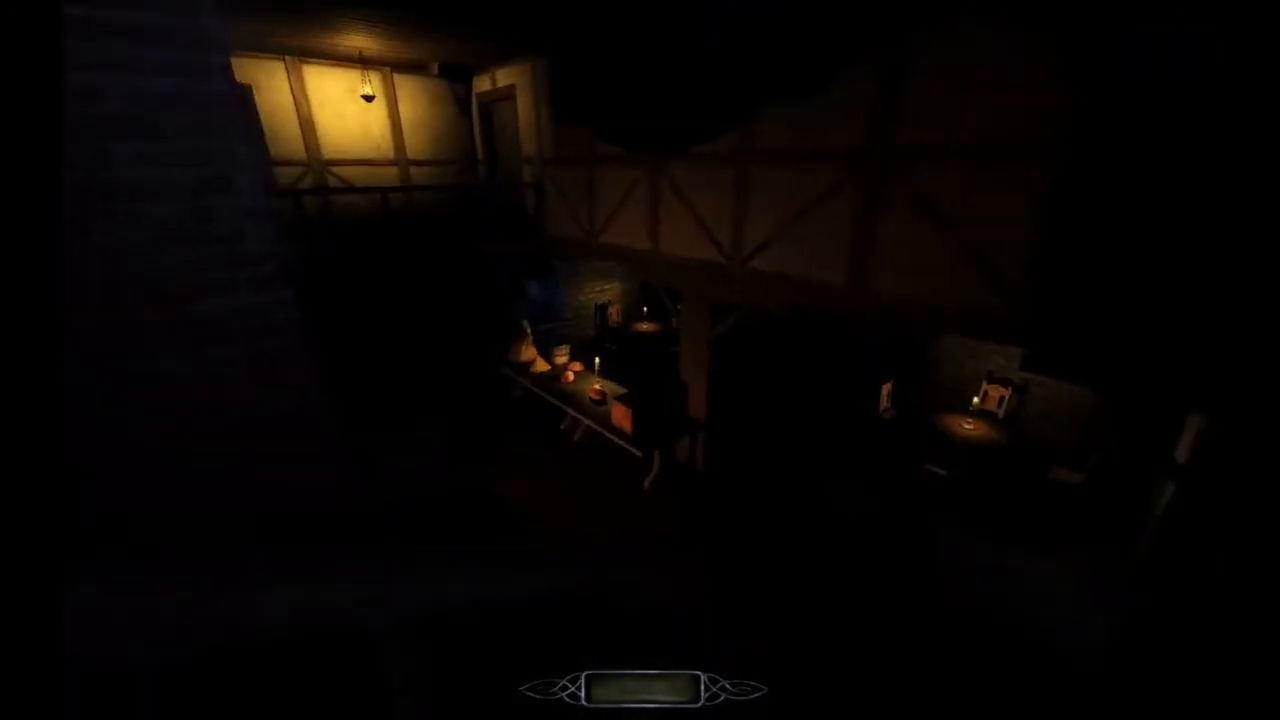
{"action": "key", "text": "w"}
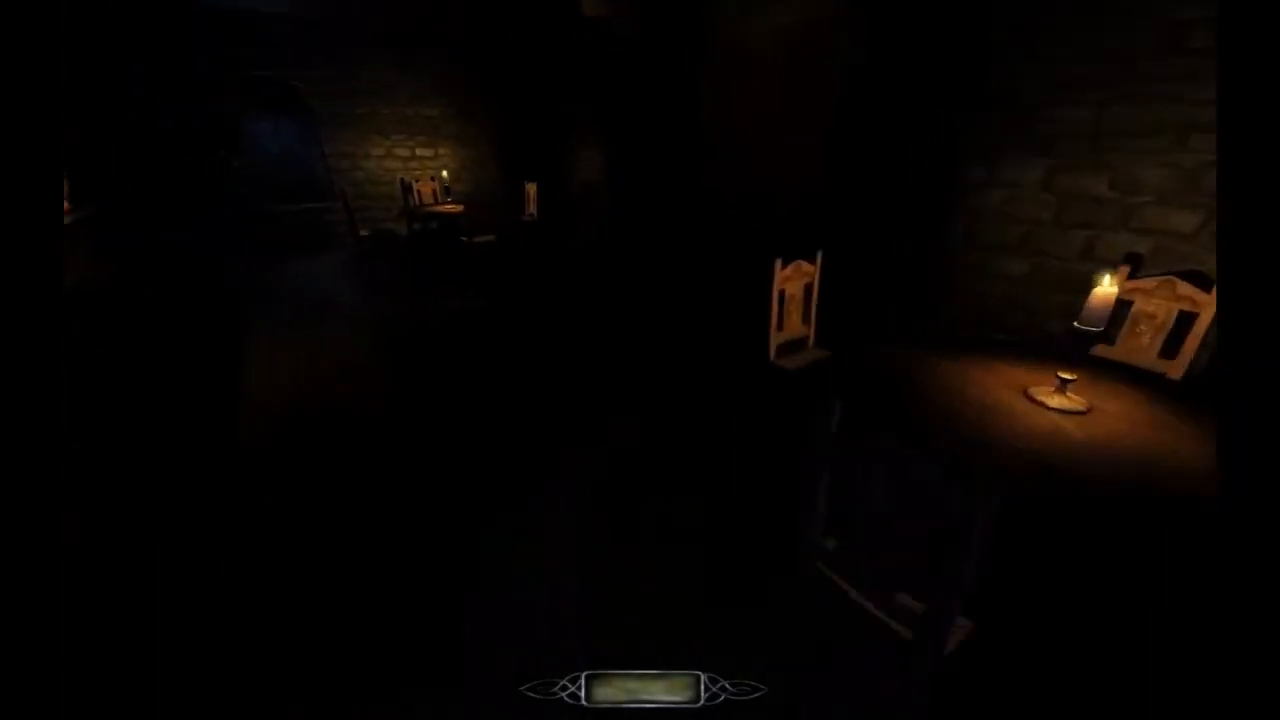
Step: Quit The Dark Mod and set the darkvision light's light_radius to 400 400 400 in DarkRadiant
{"action": "key", "text": "grave"}
{"action": "type", "text": "qui"}
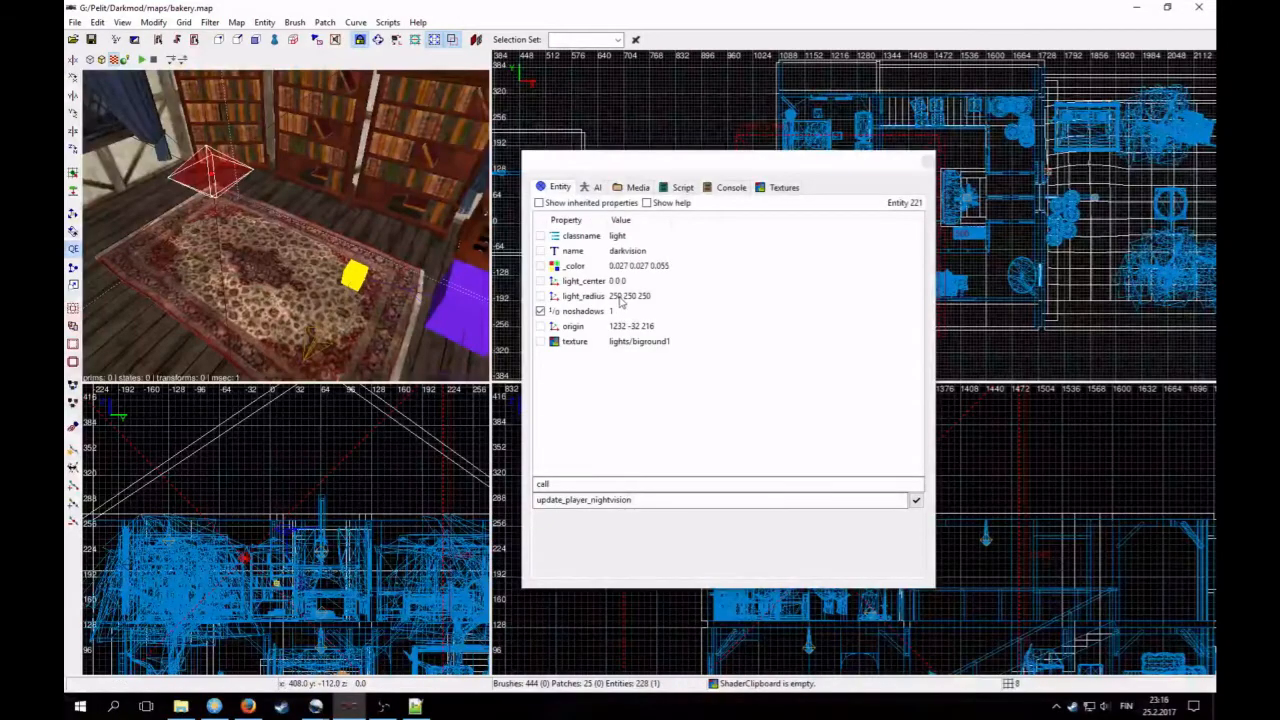
{"action": "left_click", "coordinate": [620, 296]}
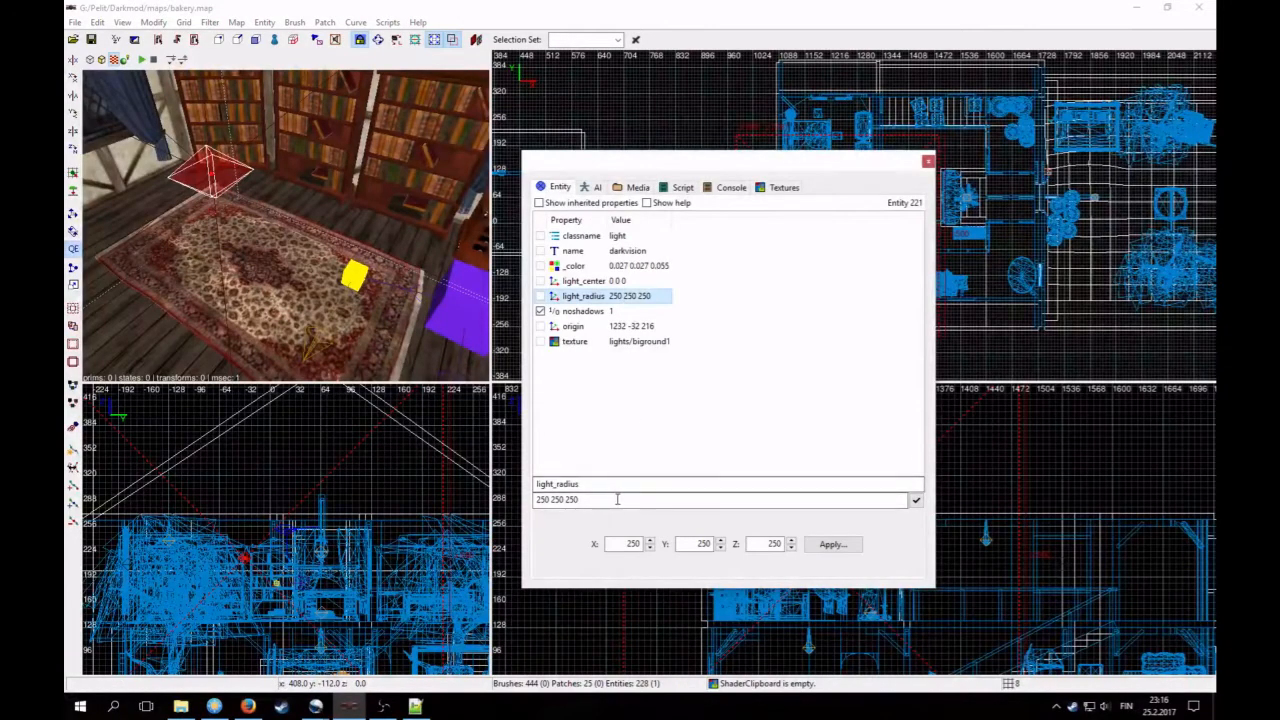
{"action": "left_click", "coordinate": [619, 499]}
{"action": "key", "text": "ctrl+a"}
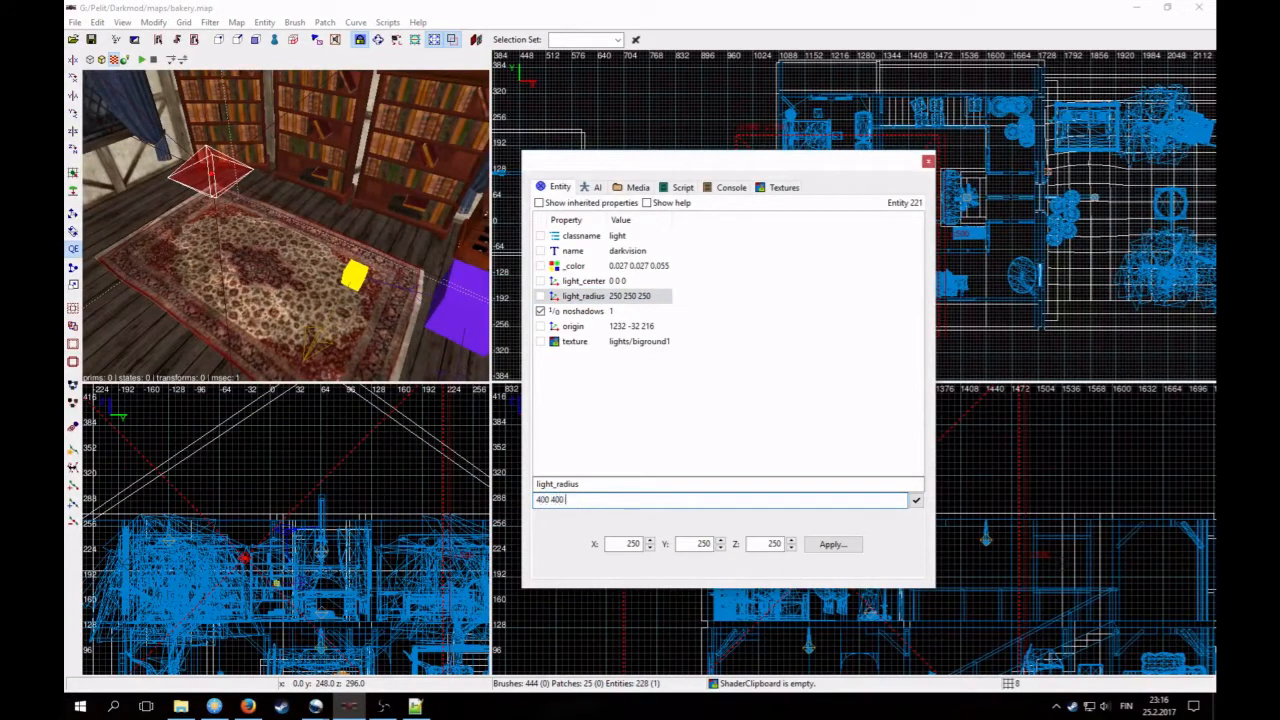
{"action": "left_click_drag", "start_coordinate": [835, 182], "coordinate": [748, 160]}
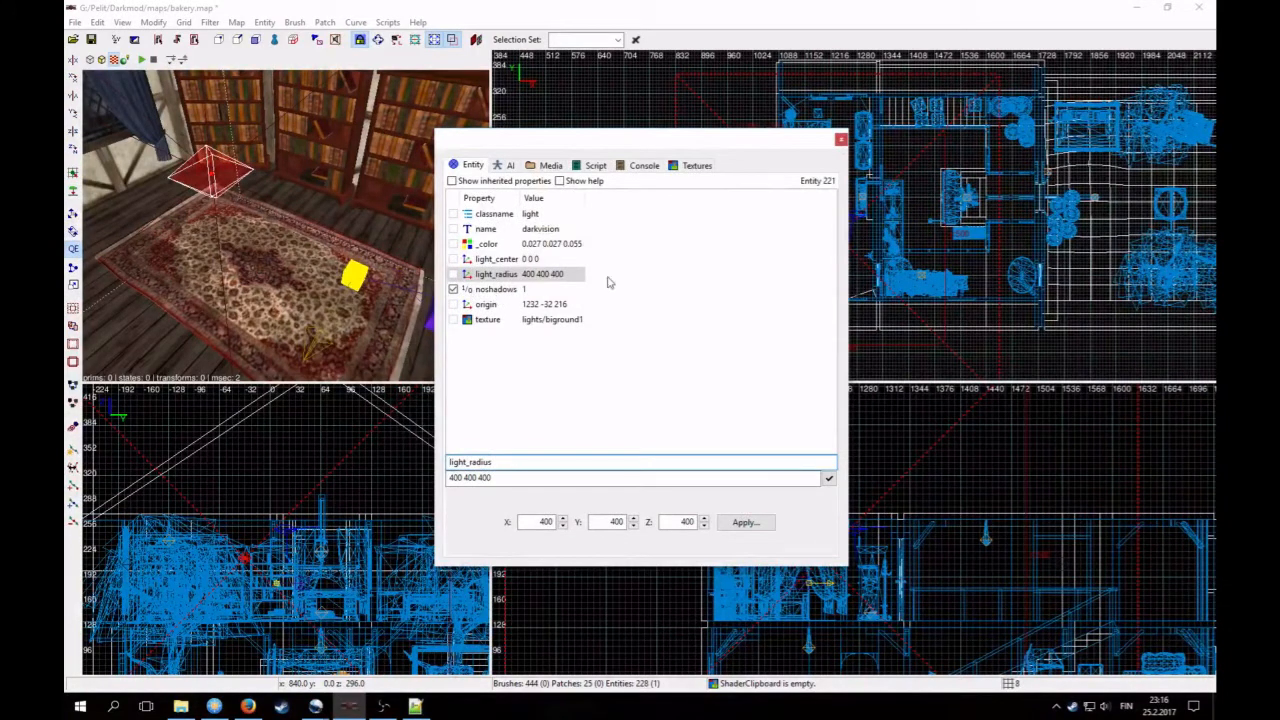
{"action": "left_click", "coordinate": [840, 142]}
{"action": "key", "text": "Escape"}
Step: Delete the candle standing among the bread on the long downstairs bakery table
{"action": "right_click", "coordinate": [197, 267]}
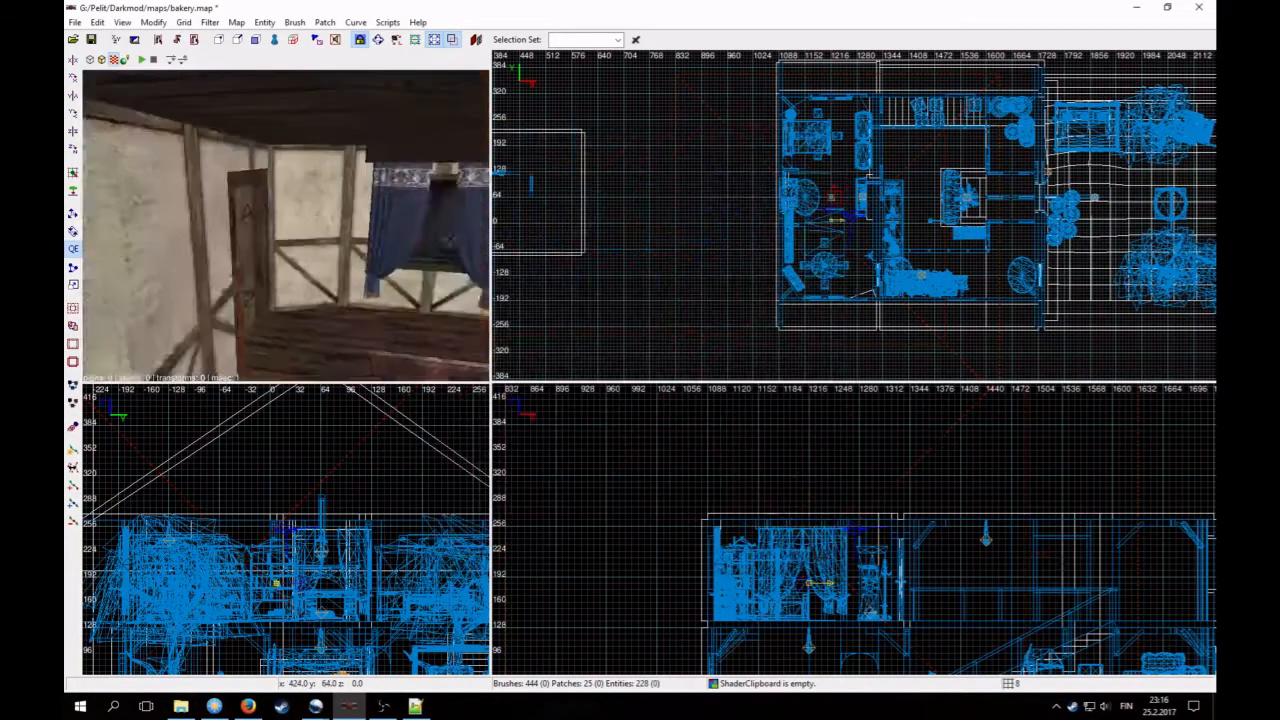
{"action": "key", "text": "Up"}
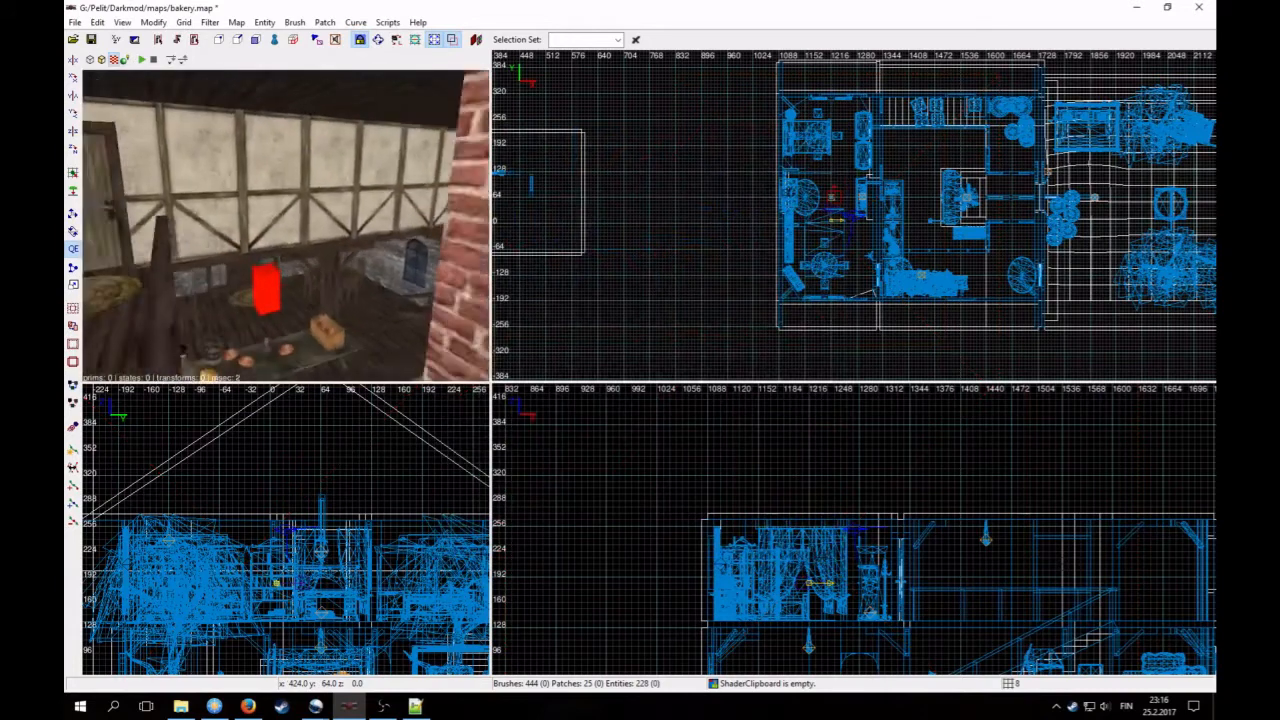
{"action": "key", "text": "Up"}
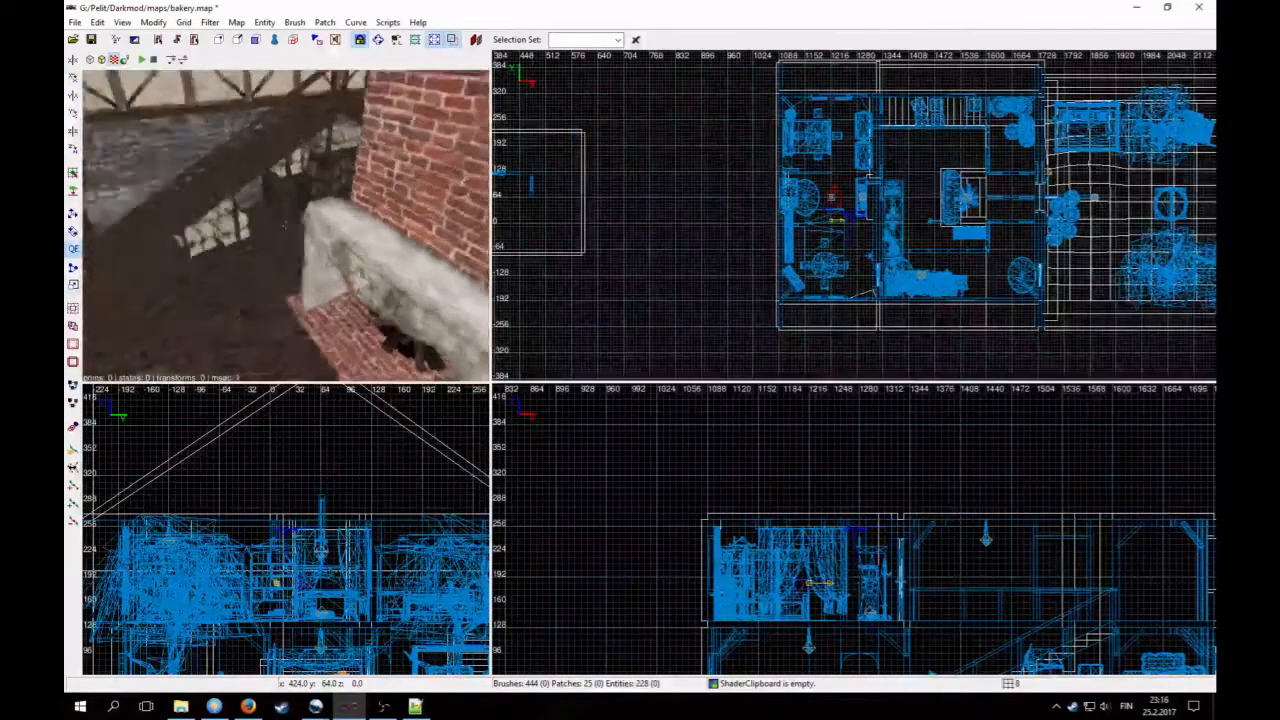
{"action": "right_click", "coordinate": [238, 257]}
{"action": "left_click", "coordinate": [285, 236], "text": "shift"}
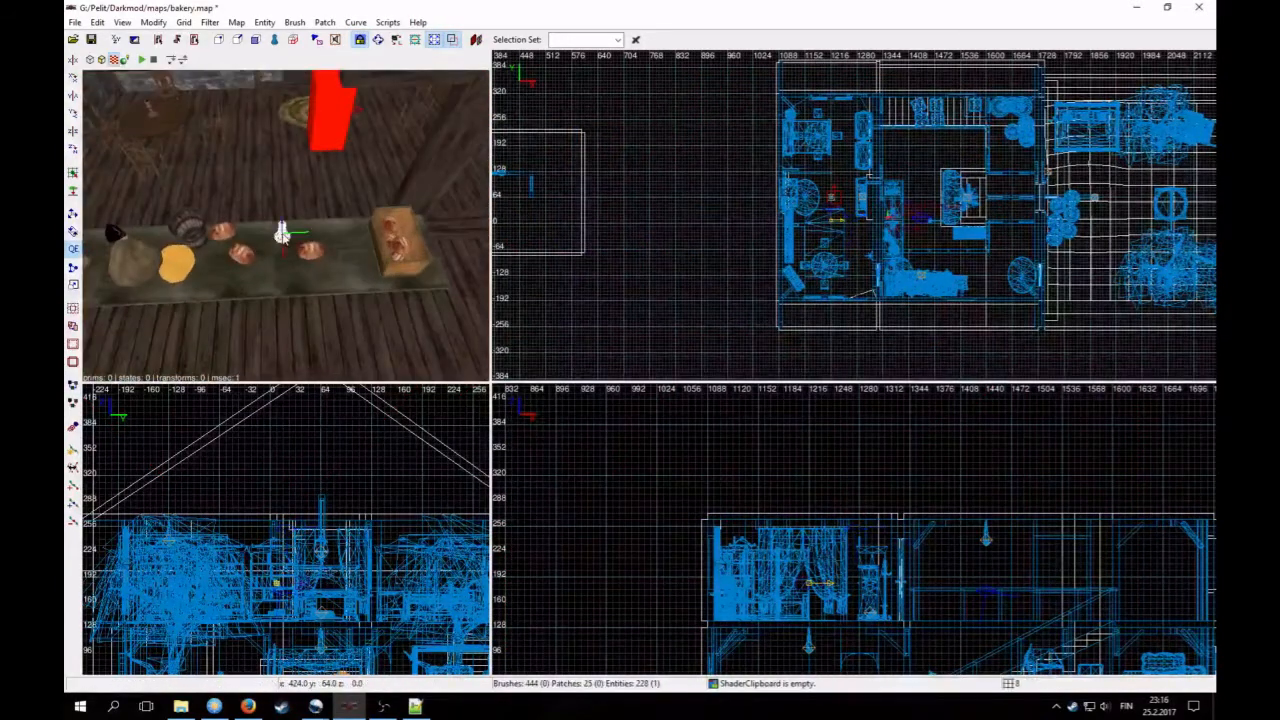
{"action": "right_click", "coordinate": [280, 238]}
{"action": "key", "text": "Up"}
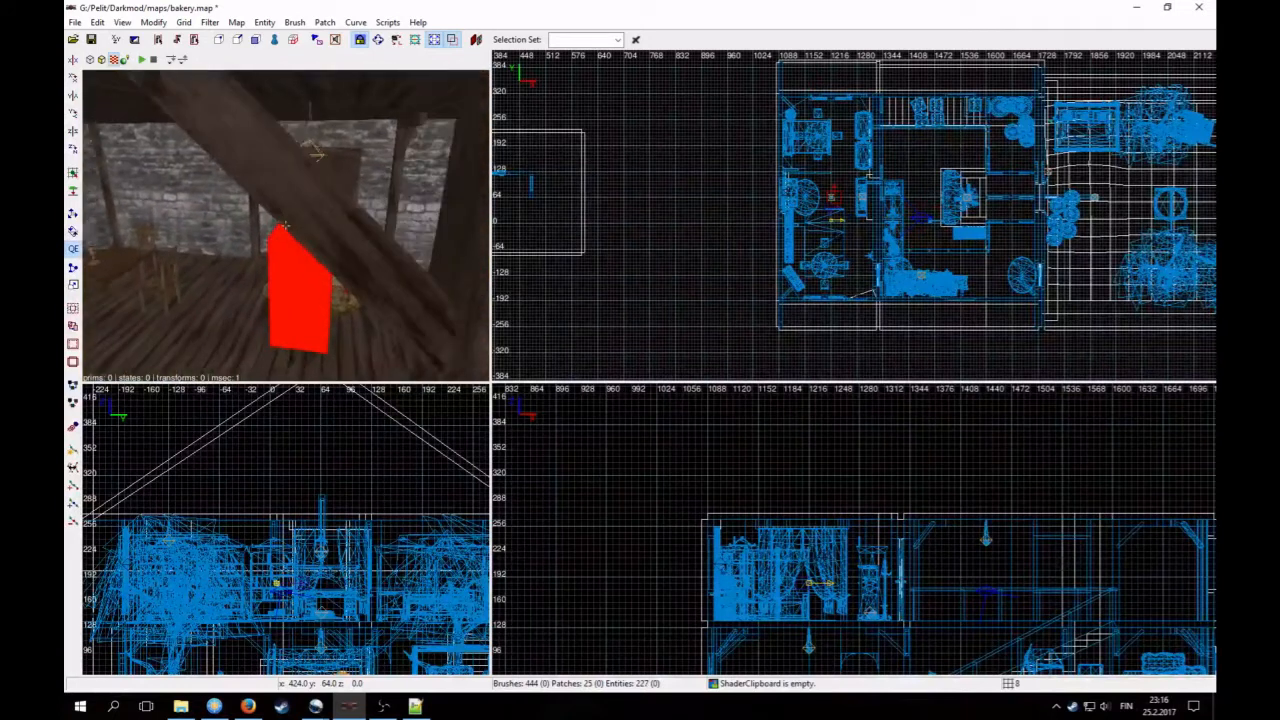
Step: Select the ground-floor hanging oil lamp together with its flame light and move both from the front room to the counter's edge
{"action": "key", "text": "Down"}
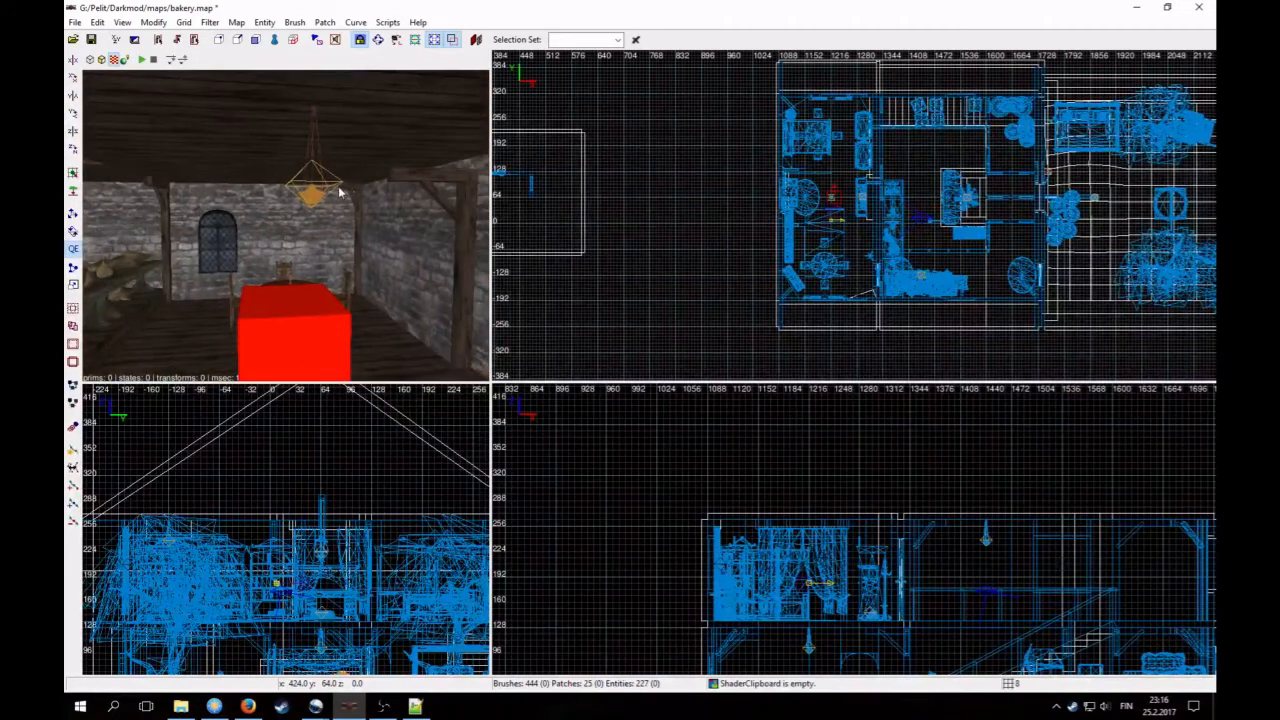
{"action": "left_click", "coordinate": [339, 190], "text": "shift"}
{"action": "left_click", "coordinate": [316, 131], "text": "shift"}
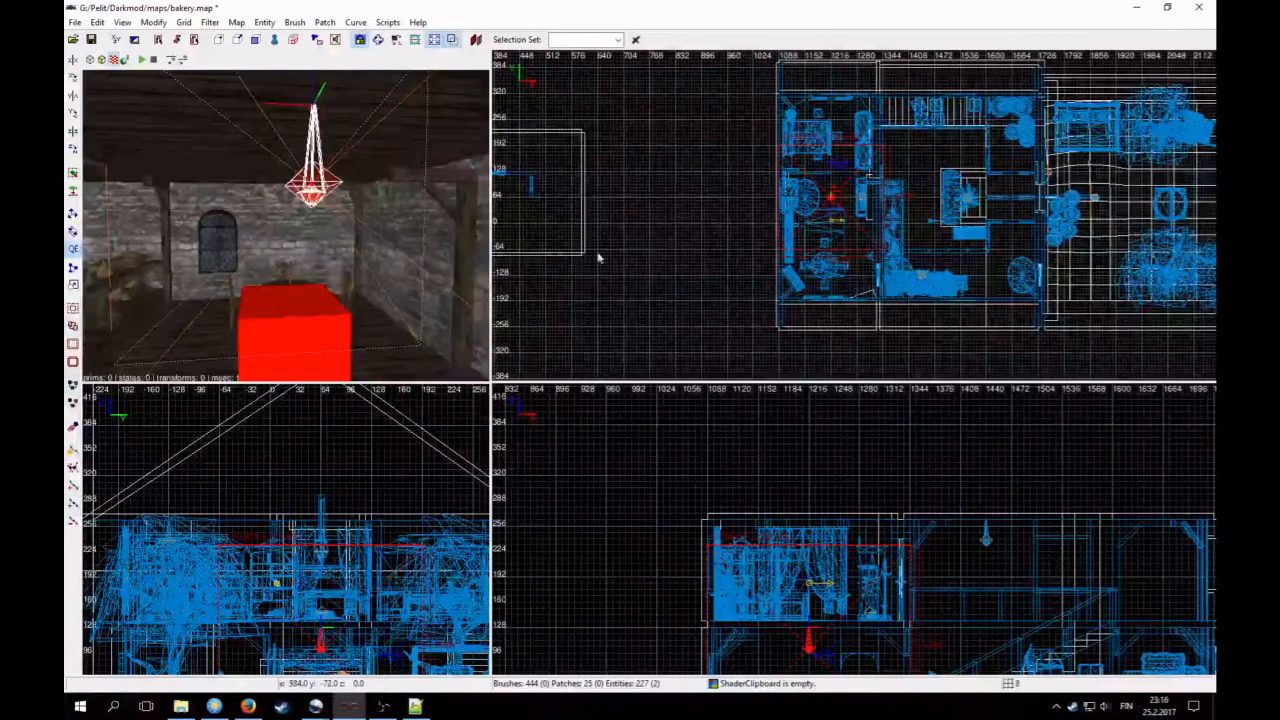
{"action": "scroll", "coordinate": [741, 261], "scroll_direction": "up", "scroll_amount": 3}
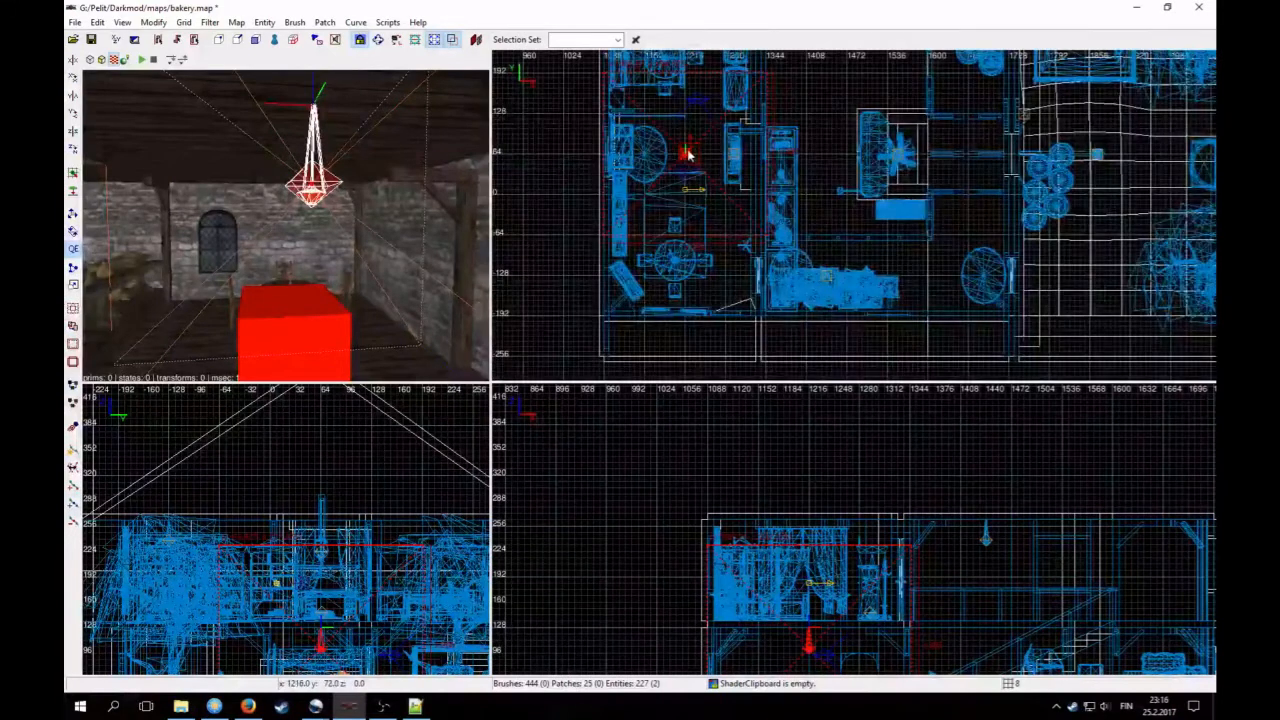
{"action": "left_click_drag", "start_coordinate": [689, 155], "coordinate": [757, 162]}
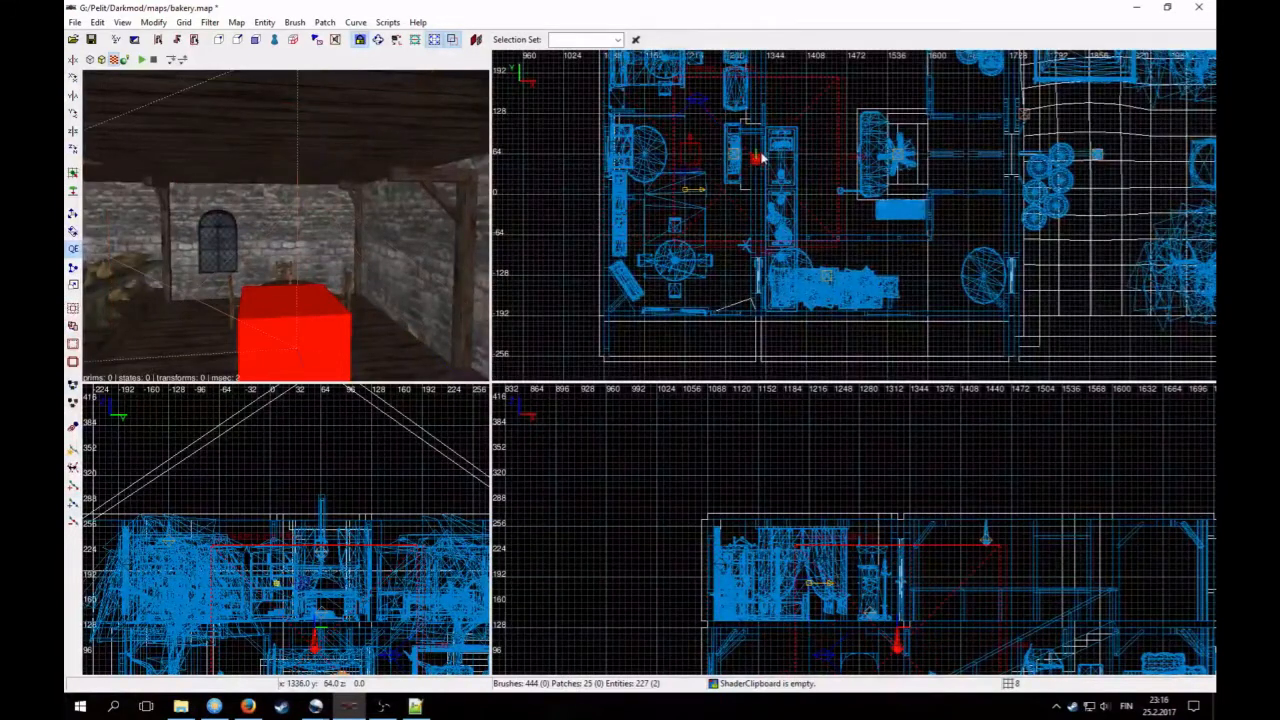
{"action": "right_click", "coordinate": [400, 168]}
{"action": "key", "text": "Up"}
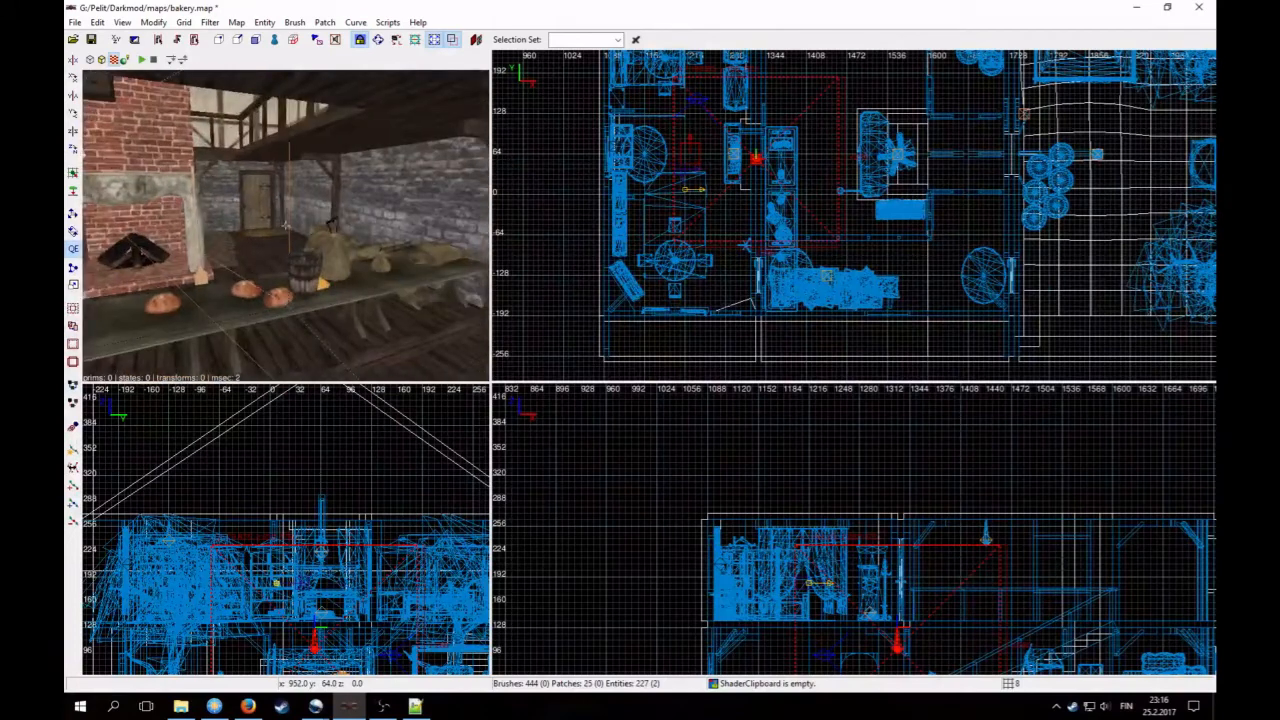
Step: Shift the lamp and its light in the negative Y direction along the counter, near the flour sack and bread
{"action": "scroll", "coordinate": [748, 193], "scroll_direction": "up", "scroll_amount": 2}
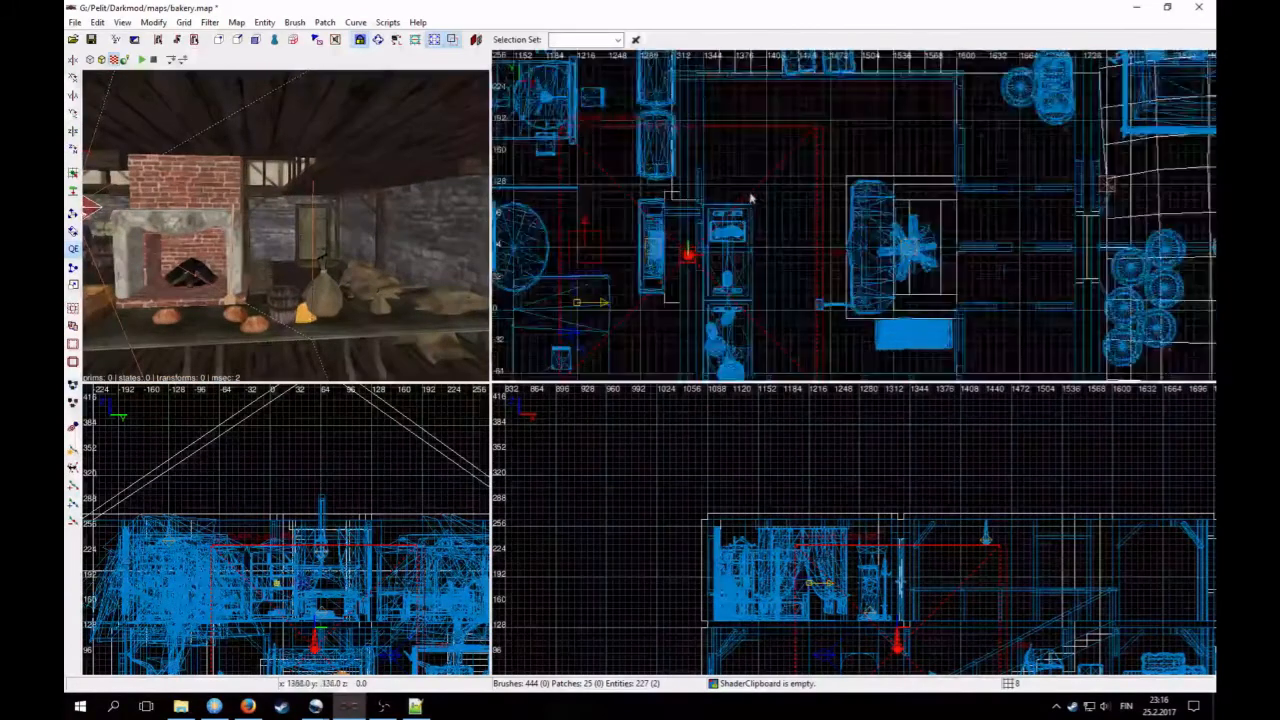
{"action": "scroll", "coordinate": [727, 240], "scroll_direction": "down", "scroll_amount": 2}
{"action": "right_click_drag", "start_coordinate": [749, 247], "coordinate": [751, 205]}
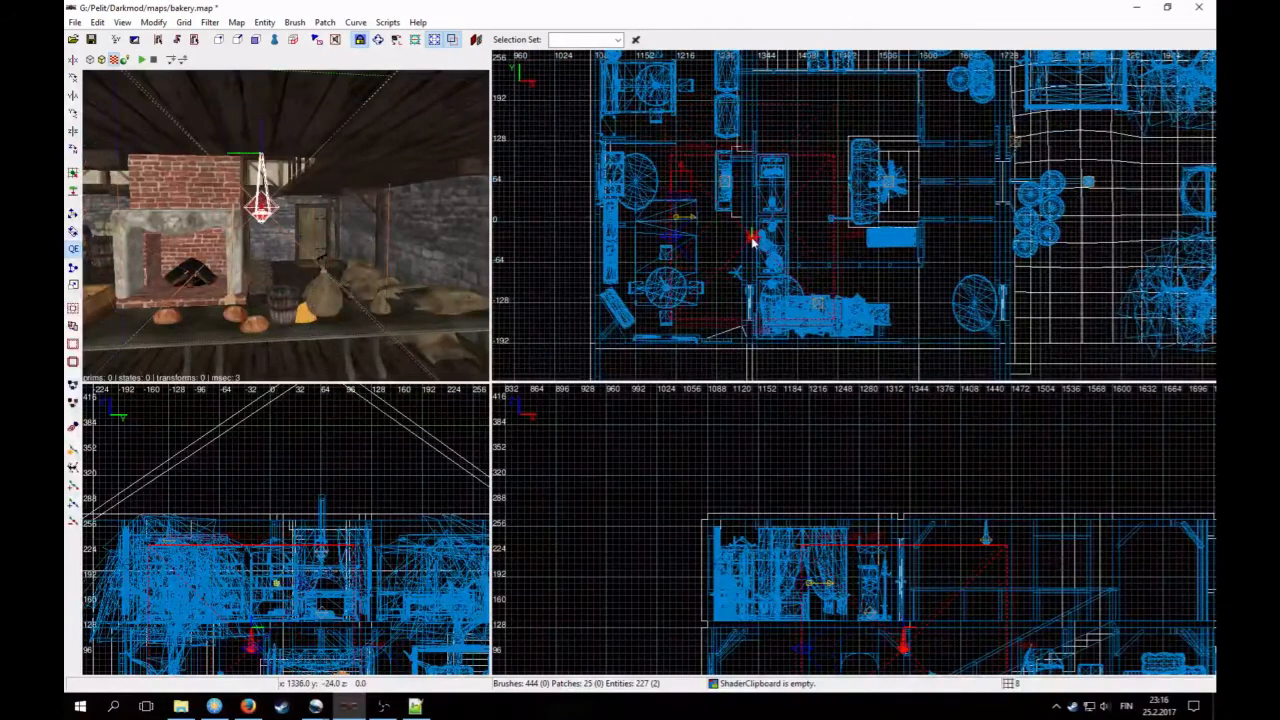
{"action": "right_click", "coordinate": [420, 240]}
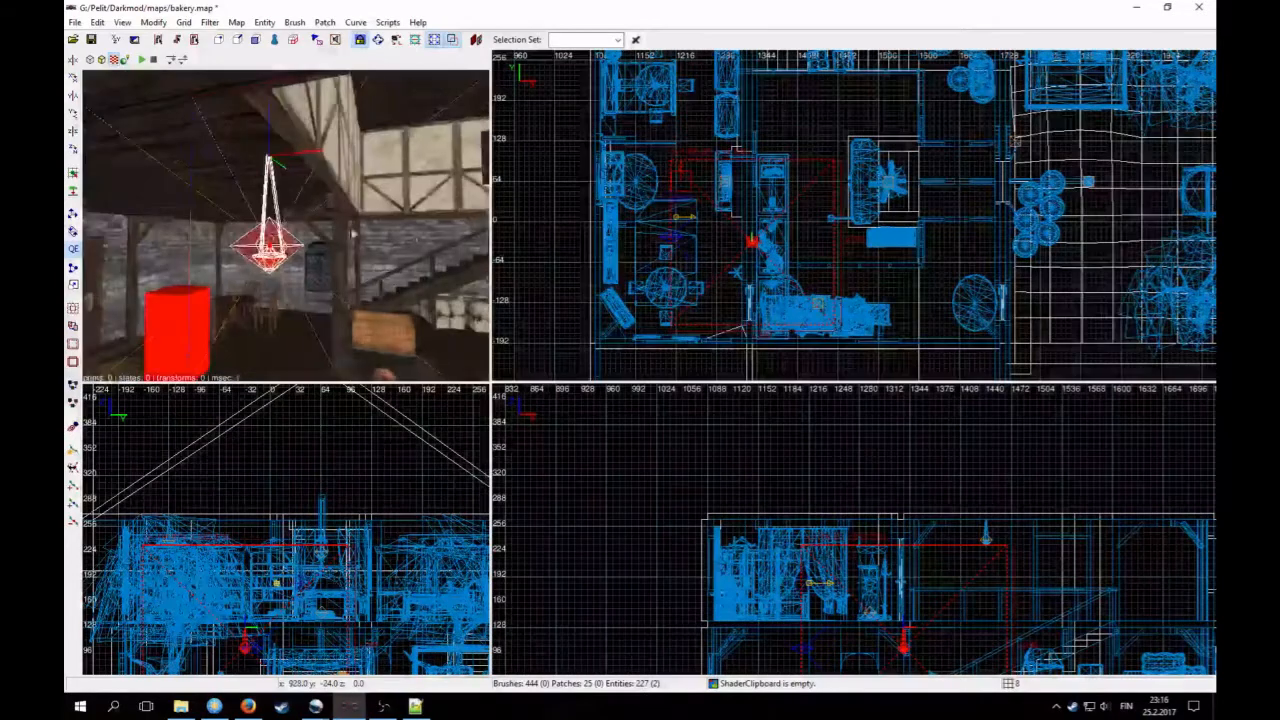
{"action": "scroll", "coordinate": [816, 262], "scroll_direction": "up", "scroll_amount": 3}
{"action": "left_click_drag", "start_coordinate": [820, 263], "coordinate": [828, 265]}
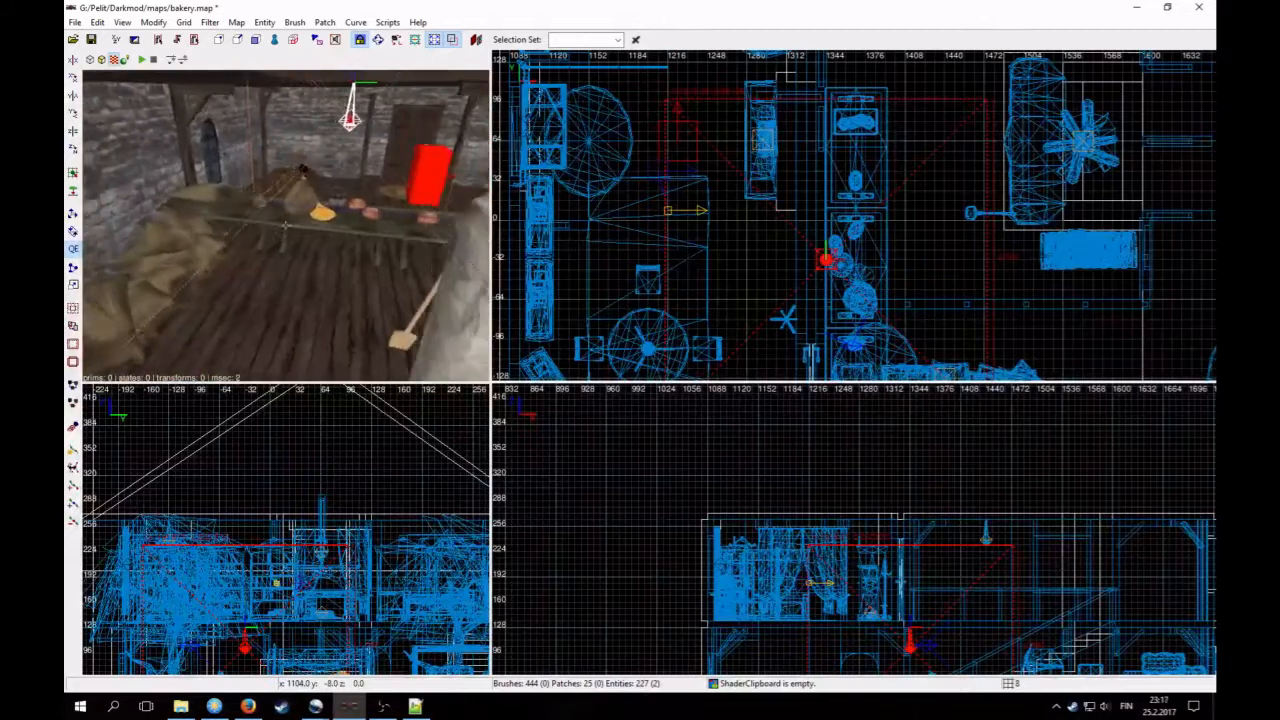
{"action": "key", "text": "Up"}
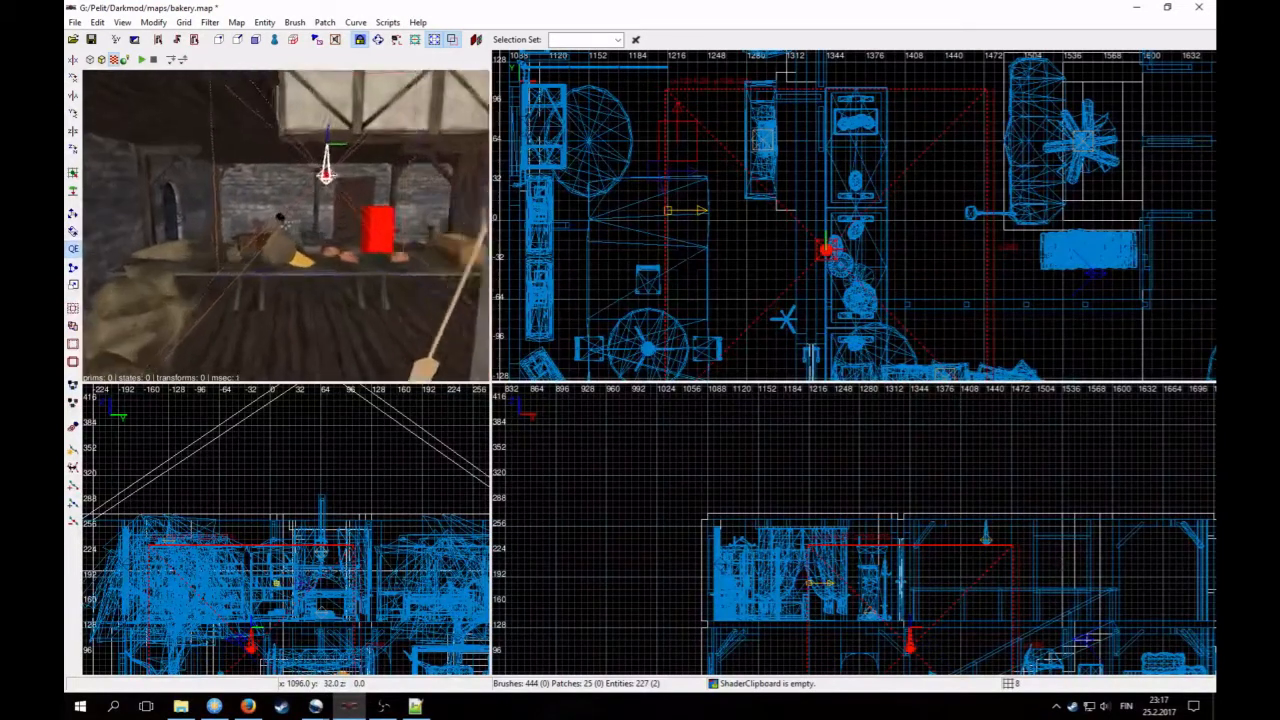
{"action": "key", "text": "Up"}
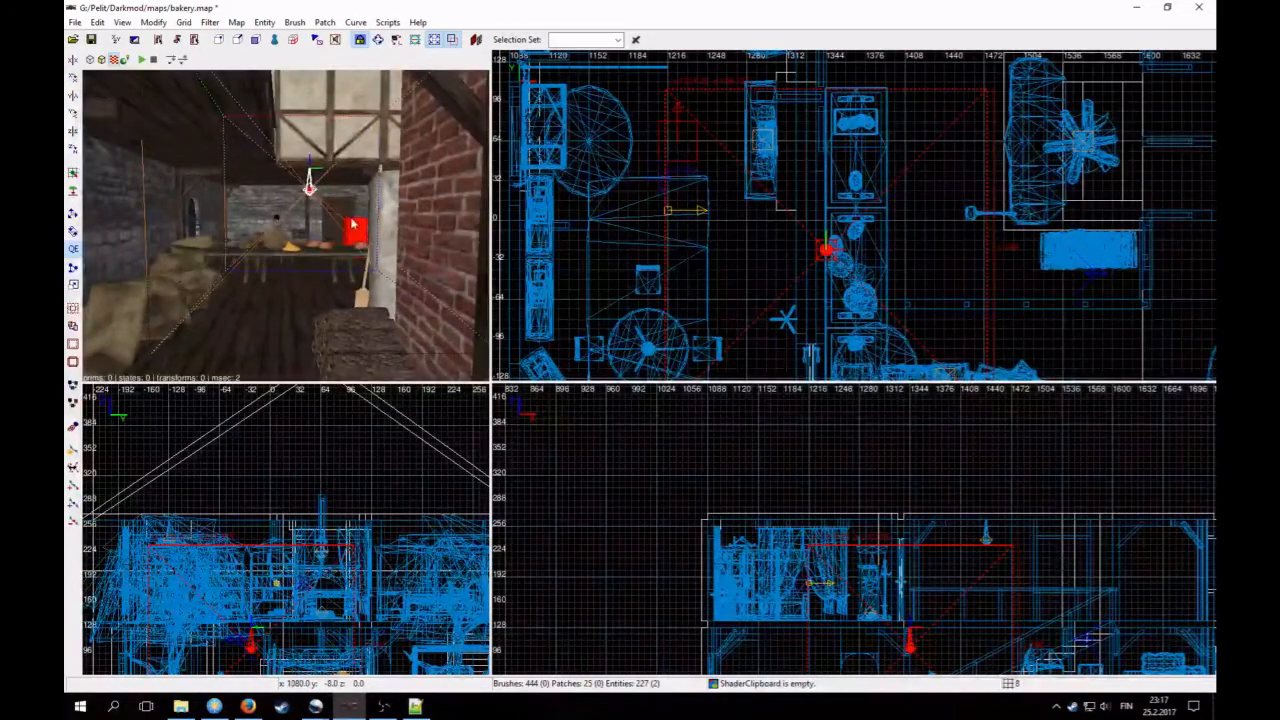
Step: Nudge the lamp and its light to about X 1344, Y -40 above the counter
{"action": "left_click", "coordinate": [315, 253], "text": "shift"}
{"action": "left_click", "coordinate": [315, 253], "text": "shift"}
{"action": "left_click_drag", "start_coordinate": [813, 258], "coordinate": [820, 265]}
{"action": "right_click", "coordinate": [380, 215]}
{"action": "key", "text": "Up"}
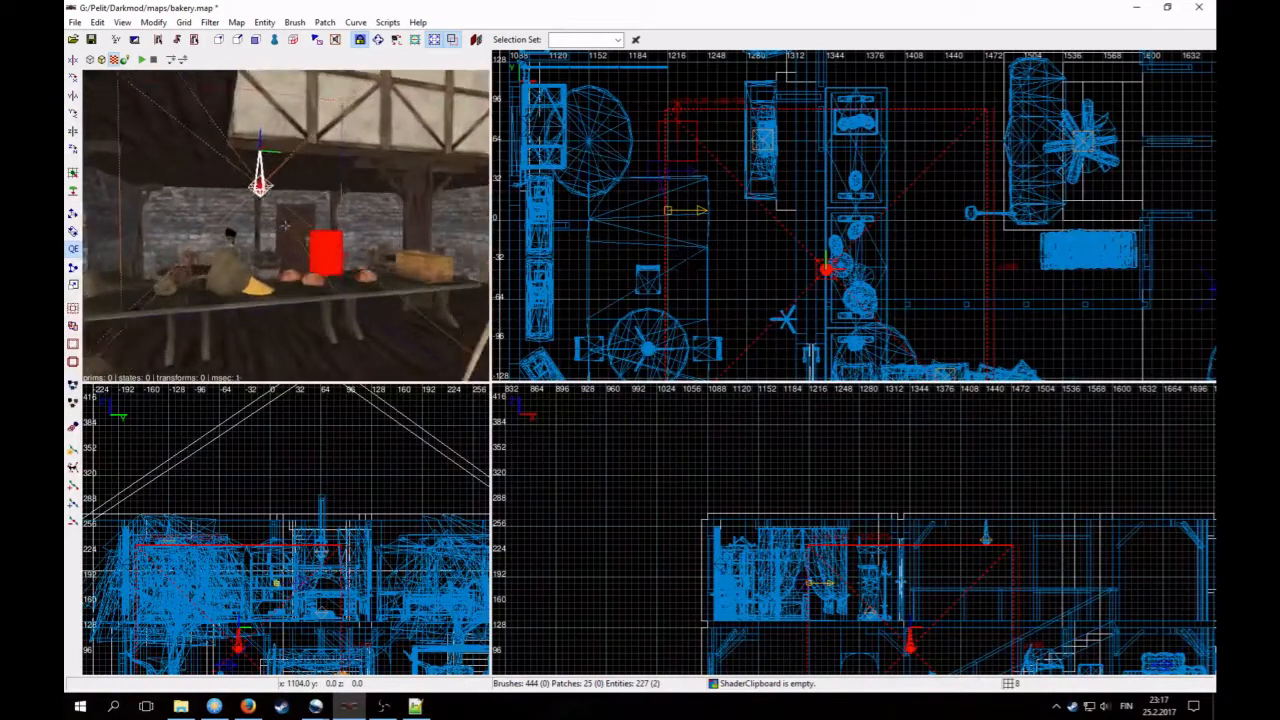
{"action": "key", "text": "Down"}
Step: Select only the counter lamp's flame light and set its light_radius to 200 200 200
{"action": "right_click", "coordinate": [330, 180]}
{"action": "key", "text": "Escape"}
{"action": "left_click", "coordinate": [310, 169], "text": "shift"}
{"action": "key", "text": "n"}
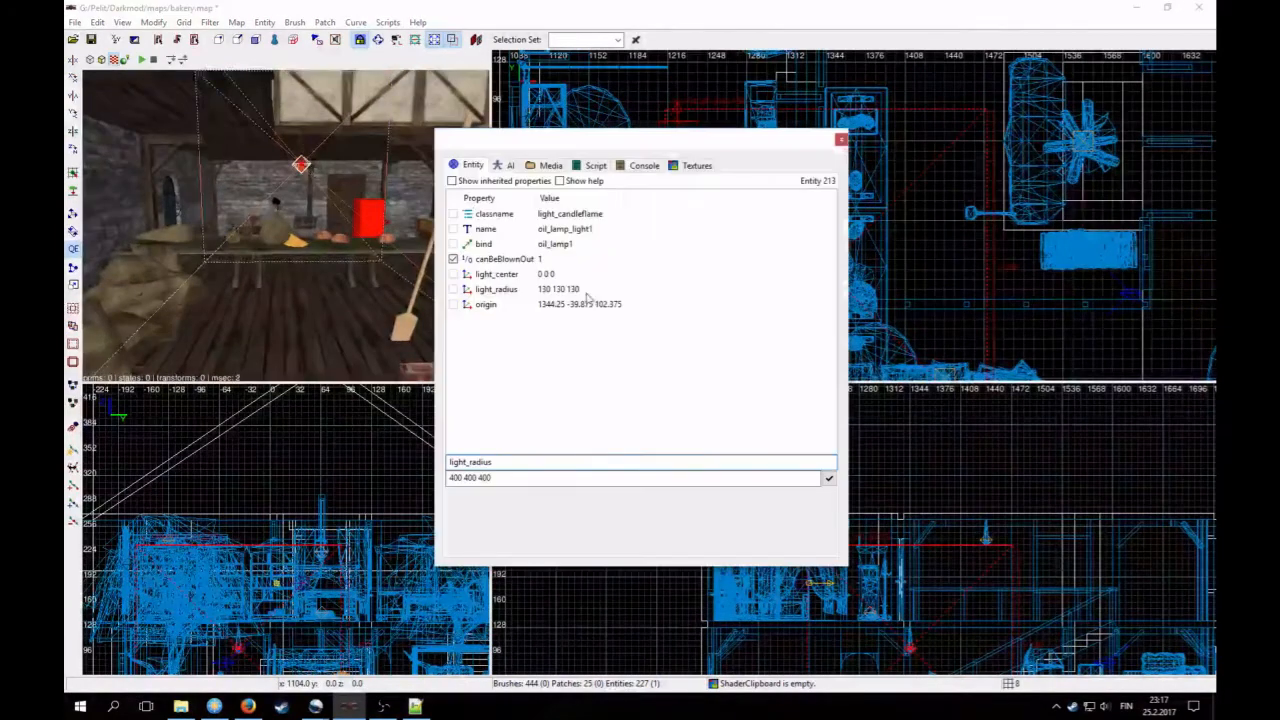
{"action": "left_click_drag", "start_coordinate": [692, 141], "coordinate": [538, 120]}
{"action": "scroll", "coordinate": [830, 350], "scroll_direction": "down", "scroll_amount": 3}
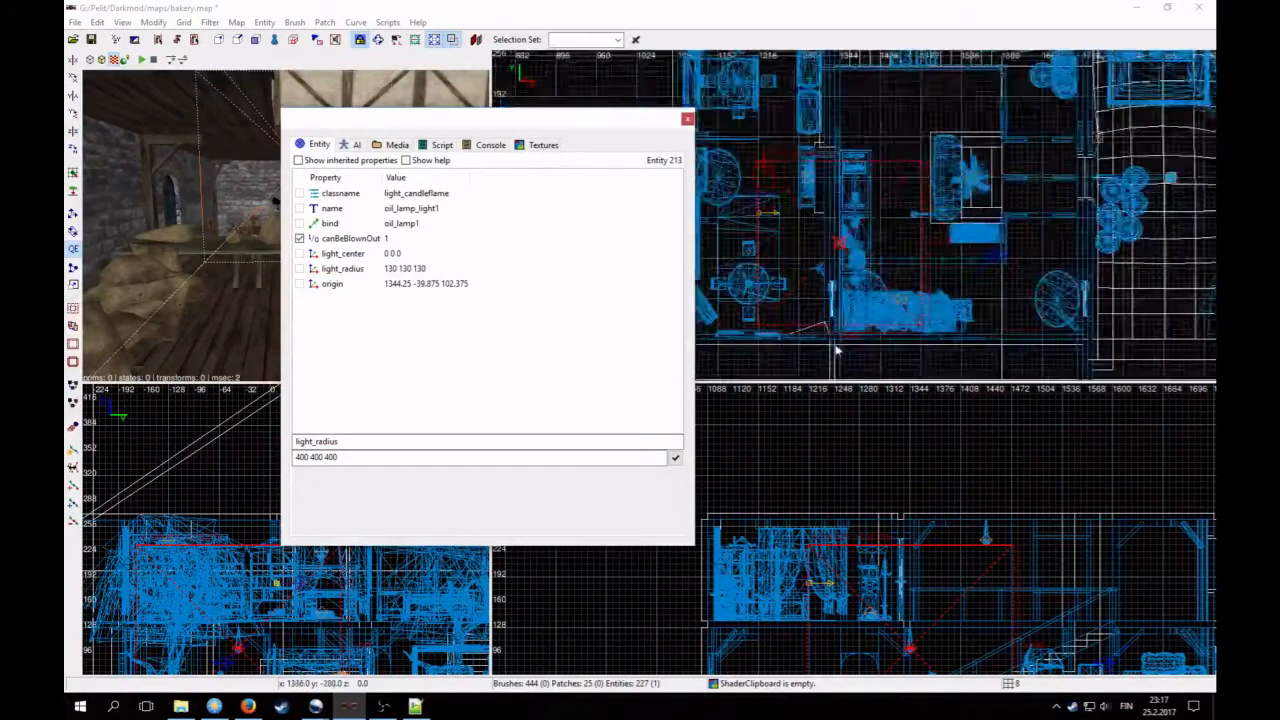
{"action": "left_click", "coordinate": [406, 270]}
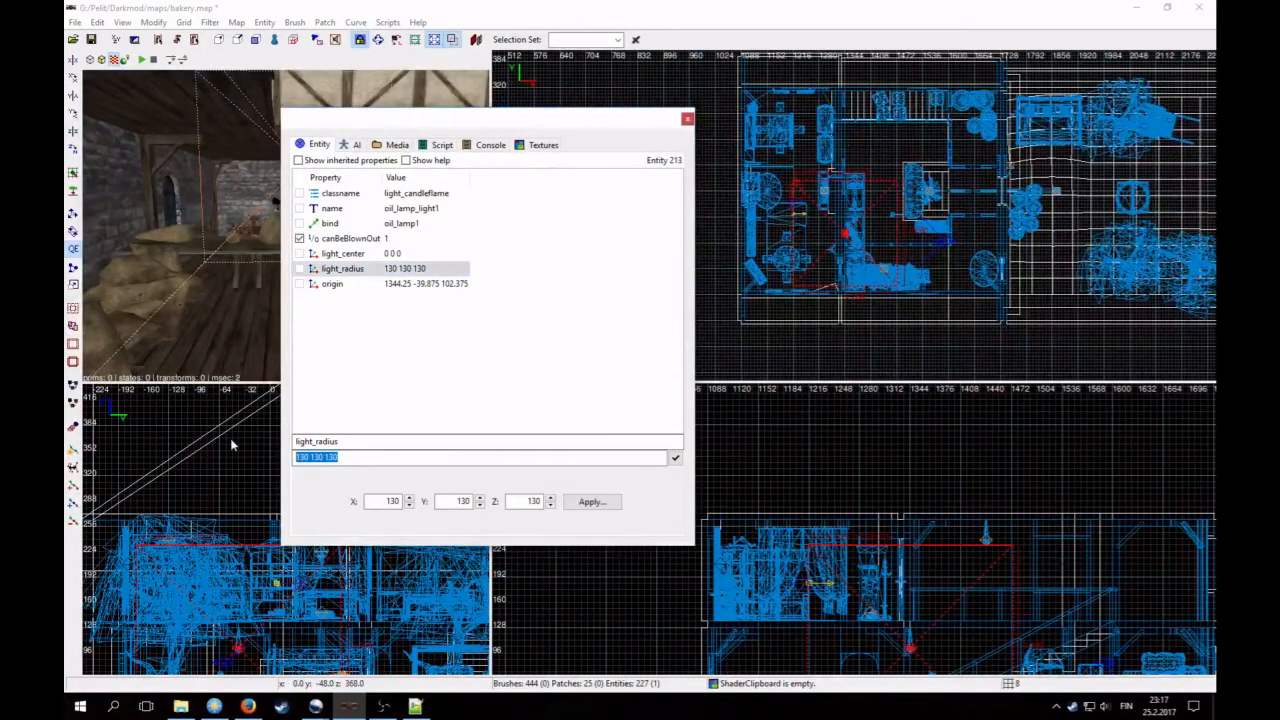
{"action": "type", "text": "200 200 200"}
{"action": "key", "text": "Return"}
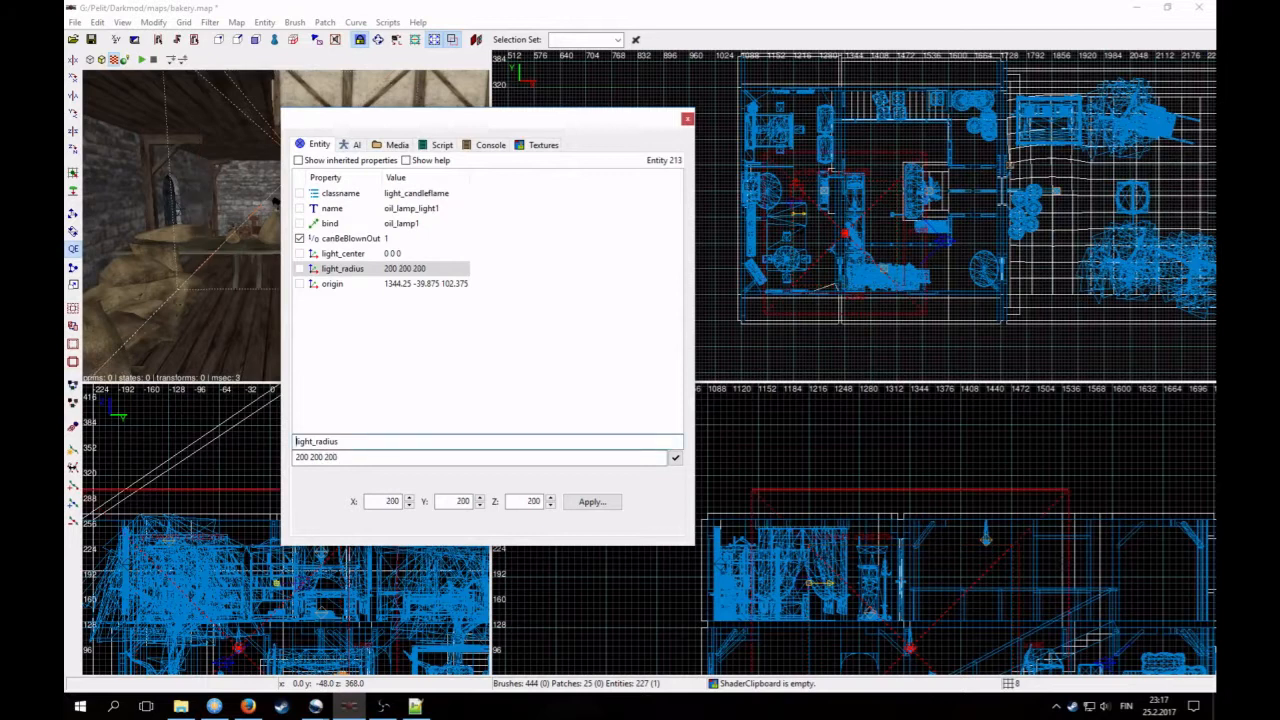
{"action": "scroll", "coordinate": [838, 575], "scroll_direction": "down", "scroll_amount": 2}
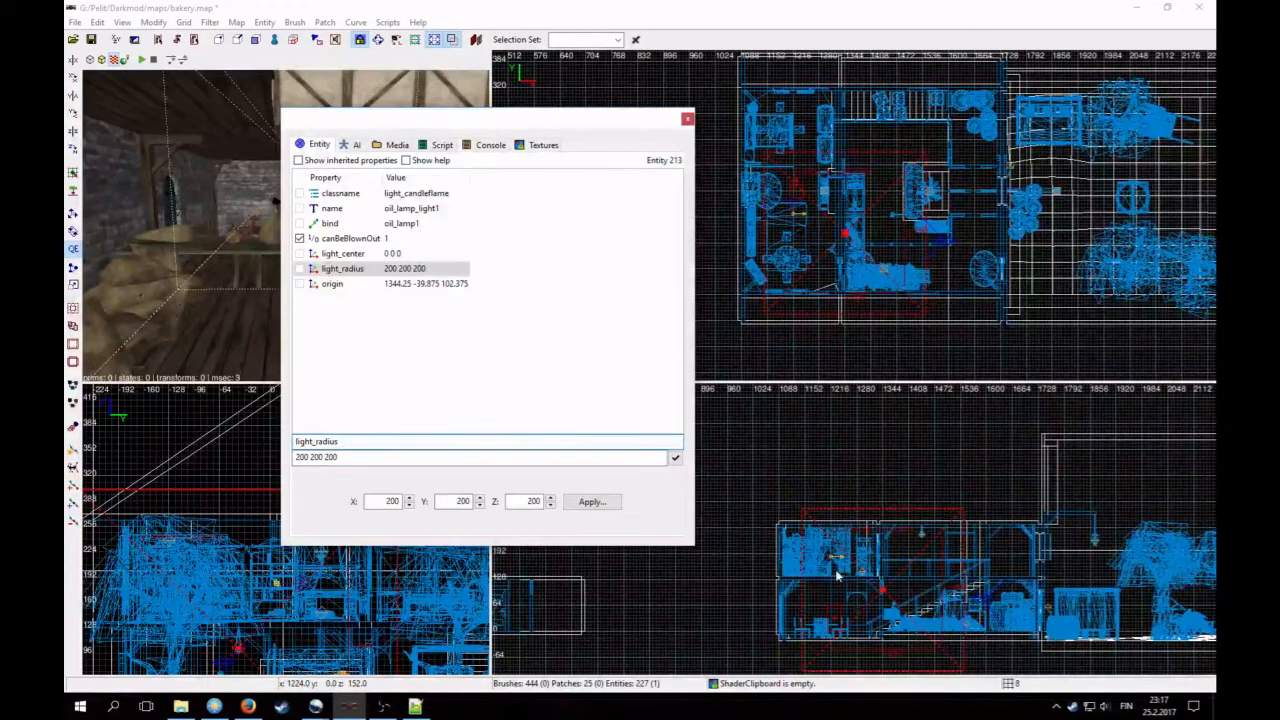
{"action": "left_click", "coordinate": [688, 121]}
Step: Duplicate the counter lamp with its light and move the copy into the front room, beside the round table
{"action": "left_click", "coordinate": [303, 162], "text": "shift"}
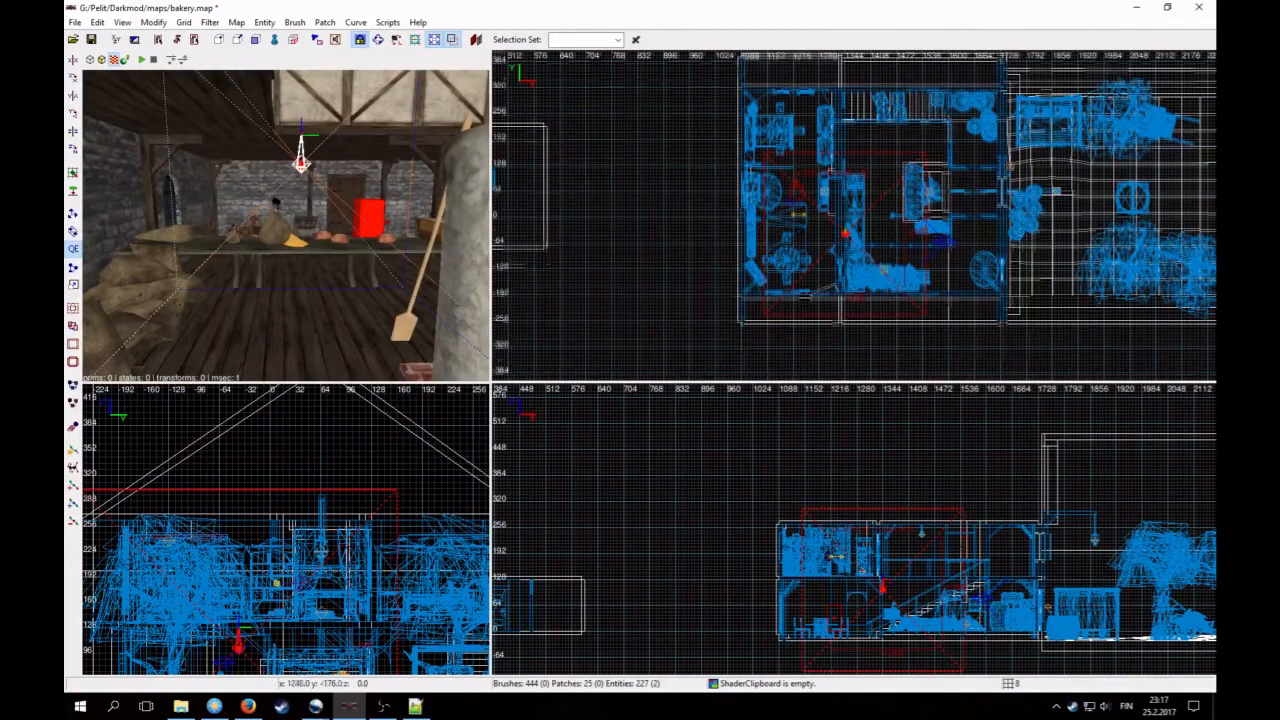
{"action": "scroll", "coordinate": [813, 296], "scroll_direction": "up", "scroll_amount": 2}
{"action": "key", "text": "space"}
{"action": "left_click_drag", "start_coordinate": [851, 306], "coordinate": [730, 233]}
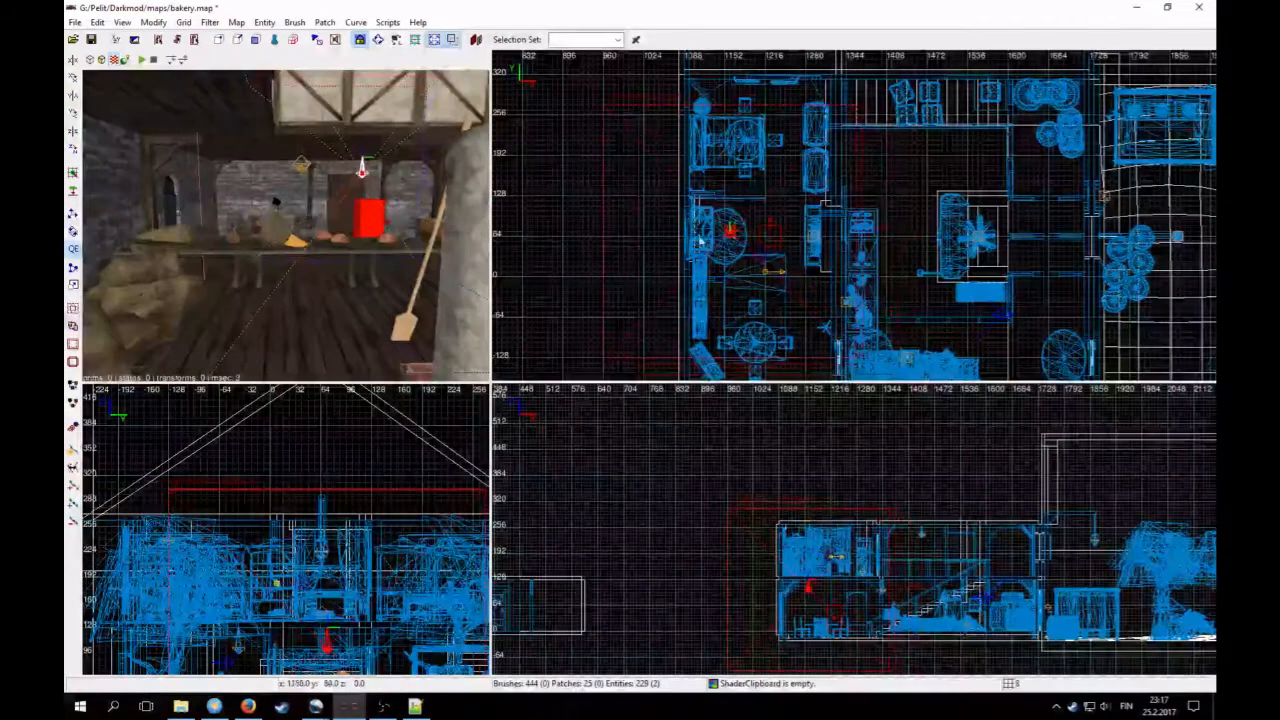
Step: Fine-tune the copied front-room lamp and its light to about X 1184, Y 64, in line with the door
{"action": "right_click", "coordinate": [343, 215]}
{"action": "scroll", "coordinate": [343, 215], "scroll_direction": "up", "scroll_amount": 6}
{"action": "right_click", "coordinate": [331, 203]}
{"action": "left_click", "coordinate": [268, 228], "text": "shift"}
{"action": "scroll", "coordinate": [714, 257], "scroll_direction": "up", "scroll_amount": 3}
{"action": "left_click_drag", "start_coordinate": [772, 197], "coordinate": [798, 200]}
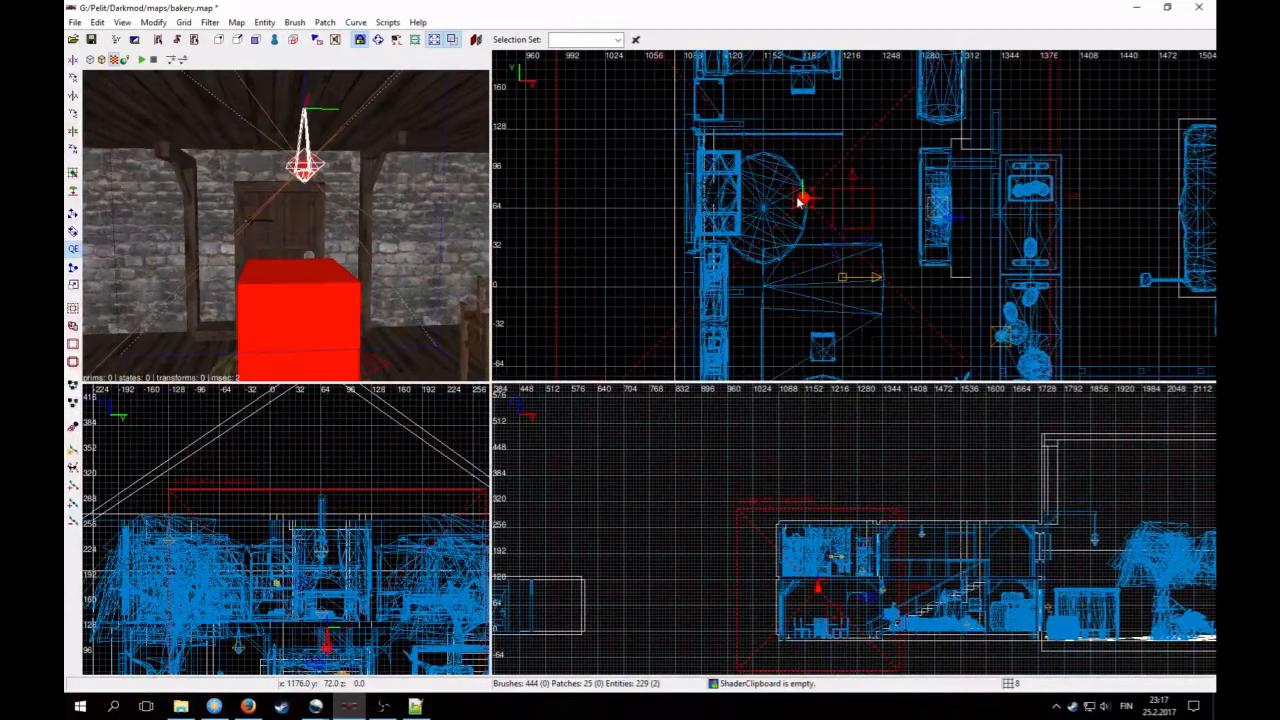
{"action": "left_click", "coordinate": [261, 226], "text": "shift"}
{"action": "left_click", "coordinate": [261, 226], "text": "shift"}
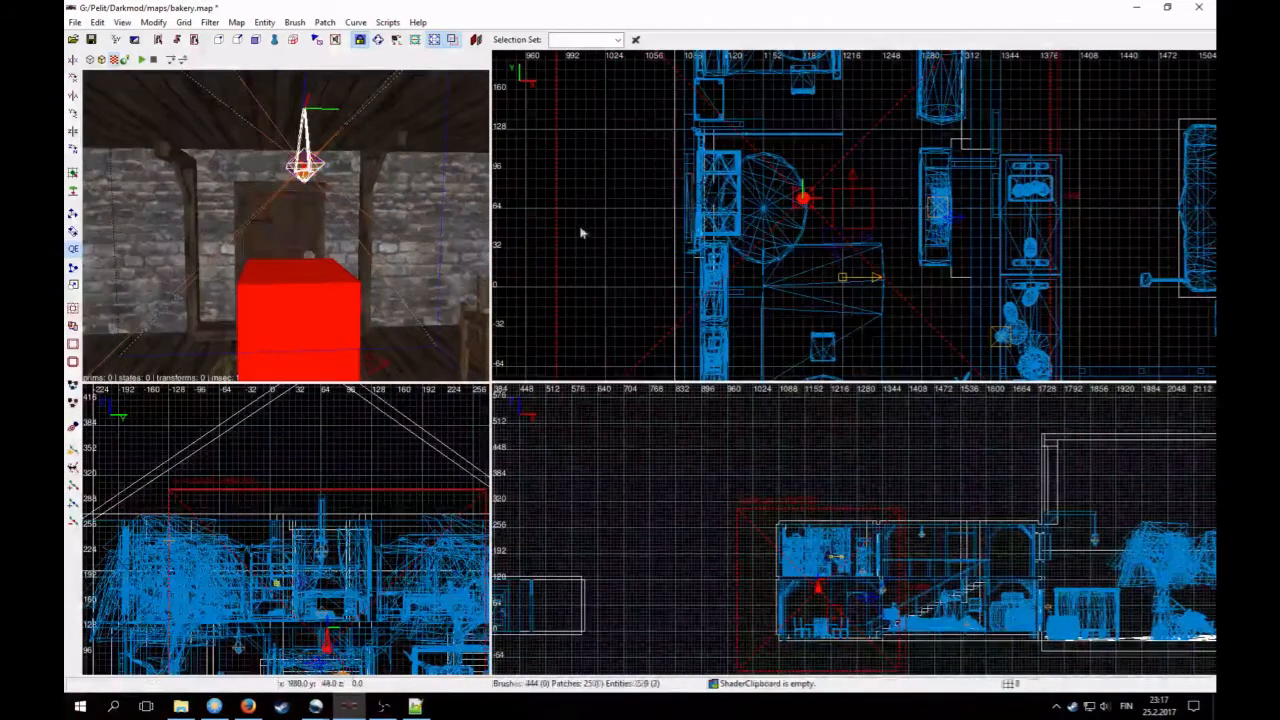
{"action": "left_click_drag", "start_coordinate": [804, 202], "coordinate": [805, 210]}
Step: Select only the front-room lamp's flame light and set its light_radius to 130 130 150
{"action": "key", "text": "Escape"}
{"action": "left_click", "coordinate": [298, 168], "text": "shift"}
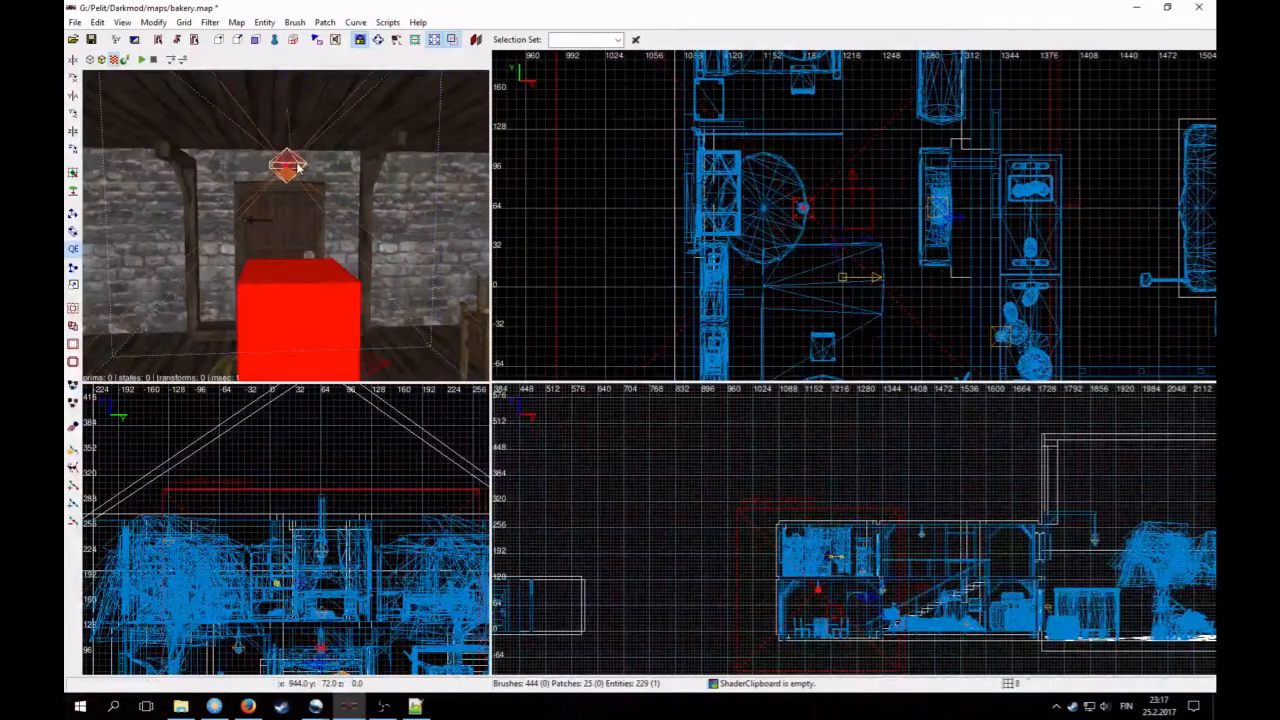
{"action": "key", "text": "n"}
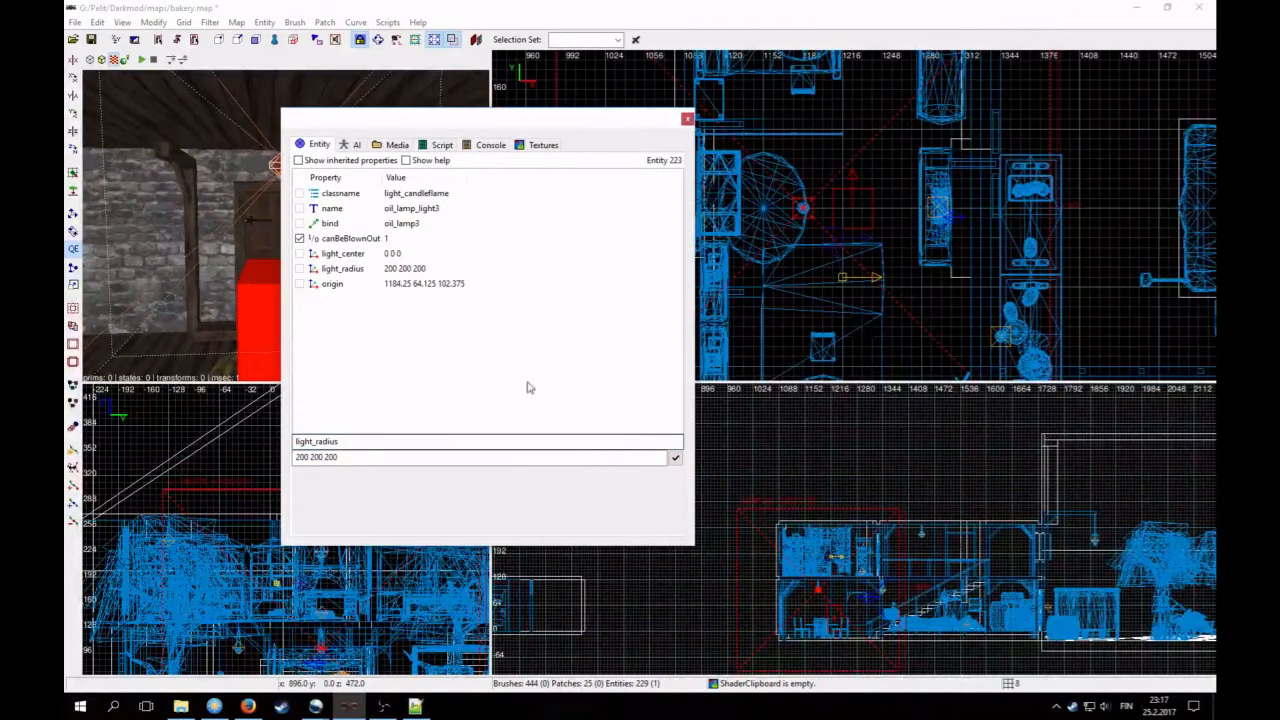
{"action": "left_click", "coordinate": [412, 270]}
{"action": "type", "text": "130 130 130"}
{"action": "key", "text": "Return"}
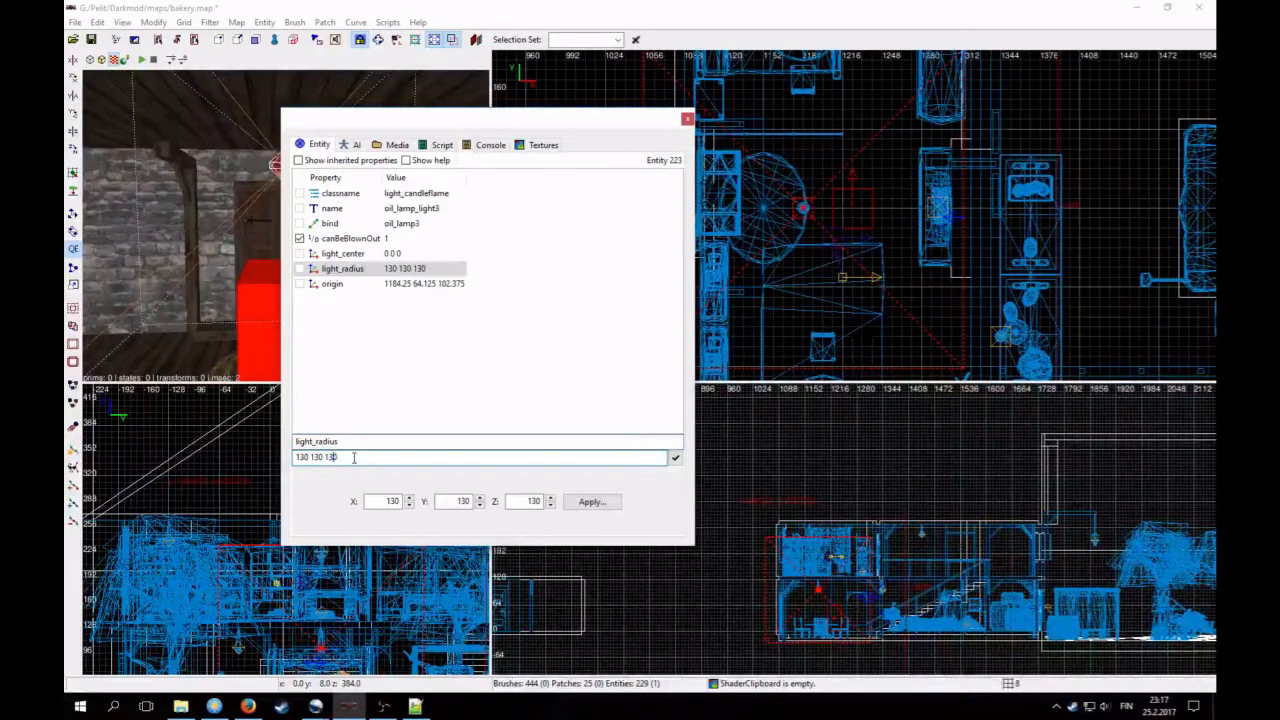
{"action": "type", "text": "0"}
{"action": "key", "text": "Return"}
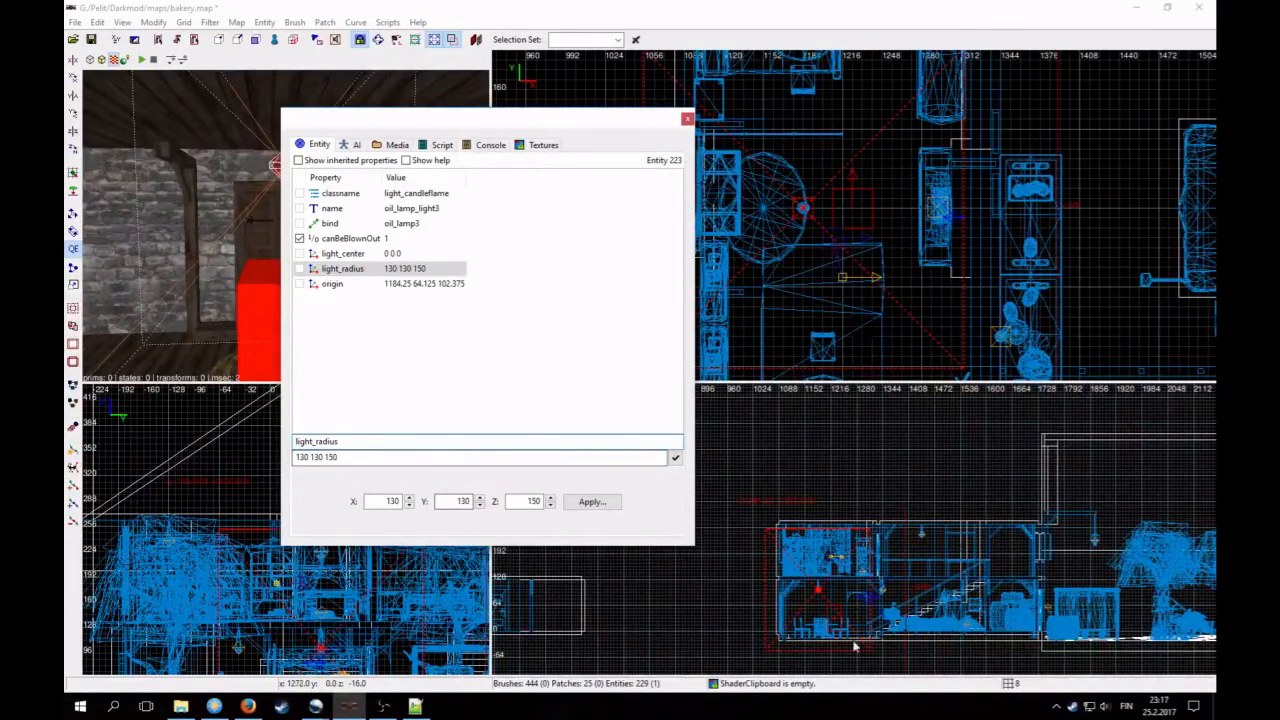
{"action": "left_click", "coordinate": [687, 120]}
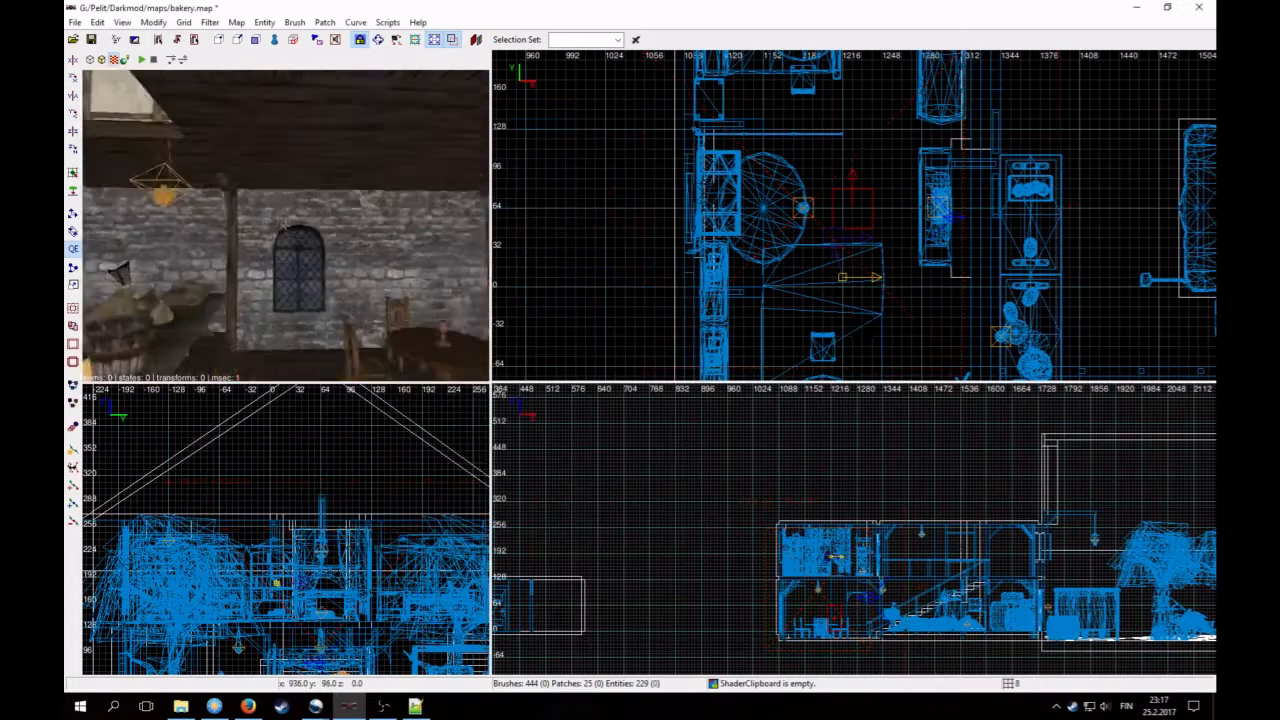
Step: Inspect the ground floor from the front room past the counter to the corridor with barrels behind the fireplace
{"action": "key", "text": "Down"}
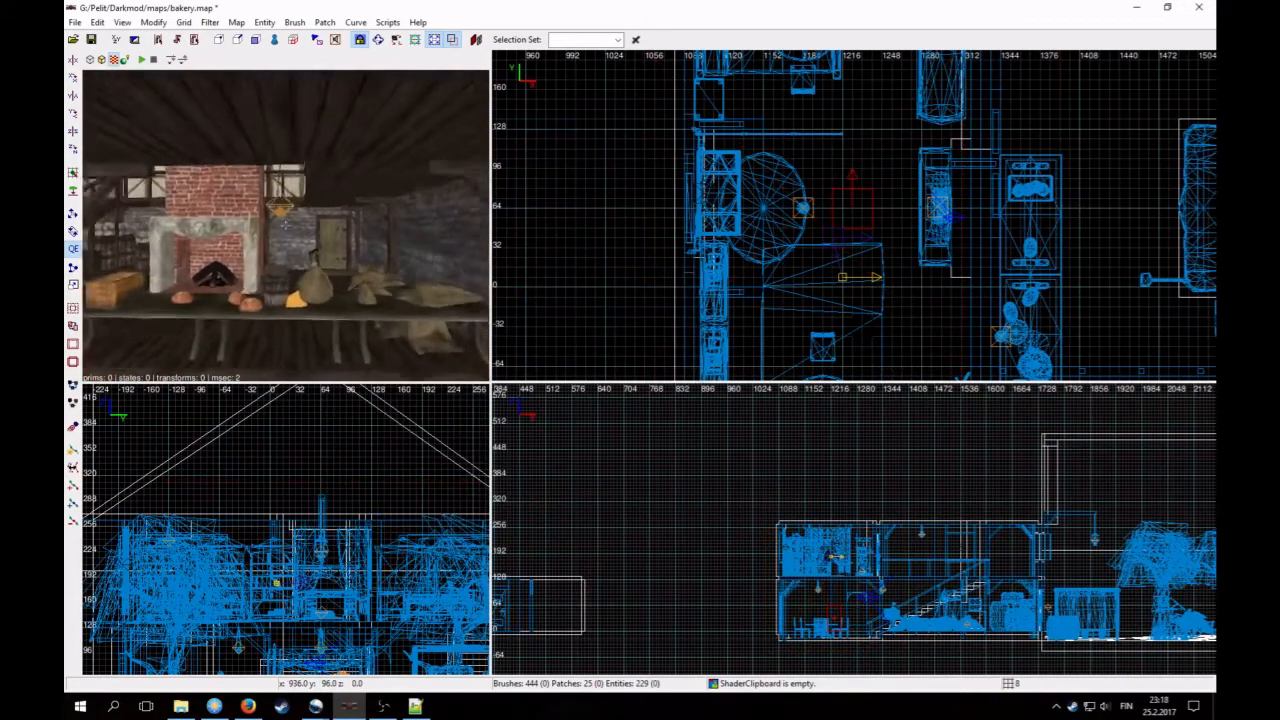
{"action": "key", "text": "Up"}
{"action": "right_click", "coordinate": [353, 243]}
{"action": "key", "text": "Up"}
{"action": "key", "text": "Up"}
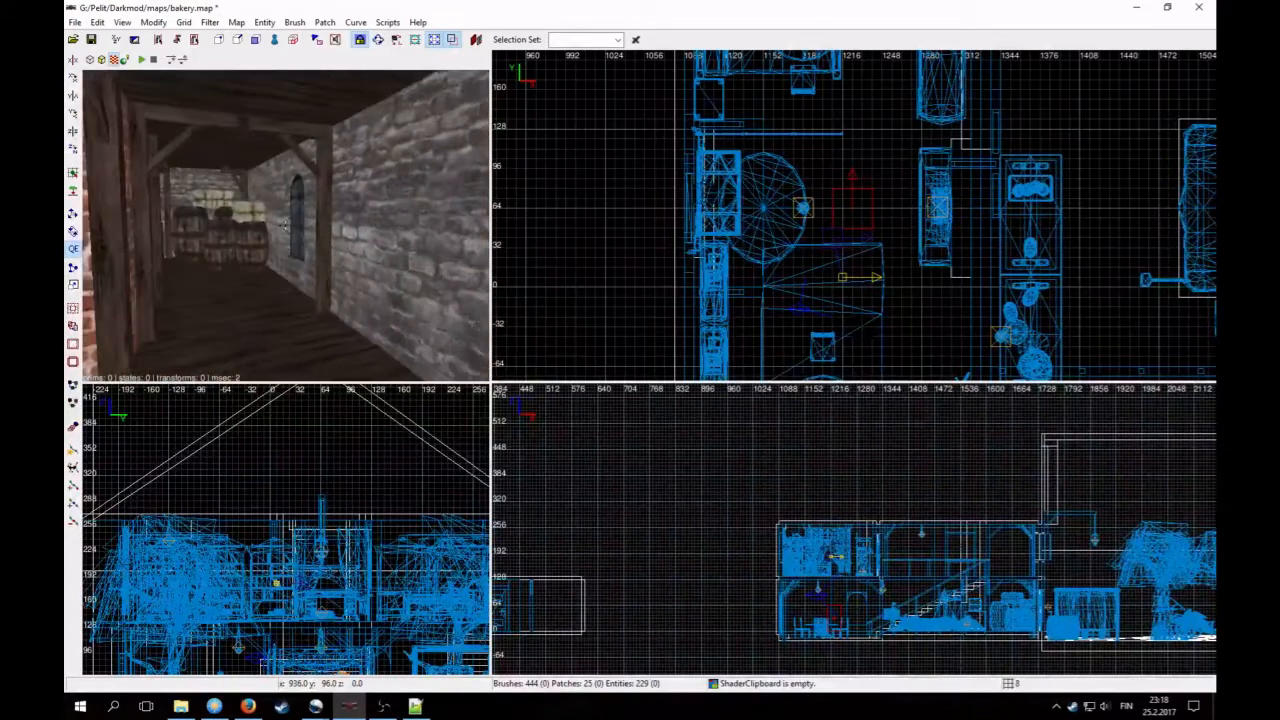
{"action": "key", "text": "Down"}
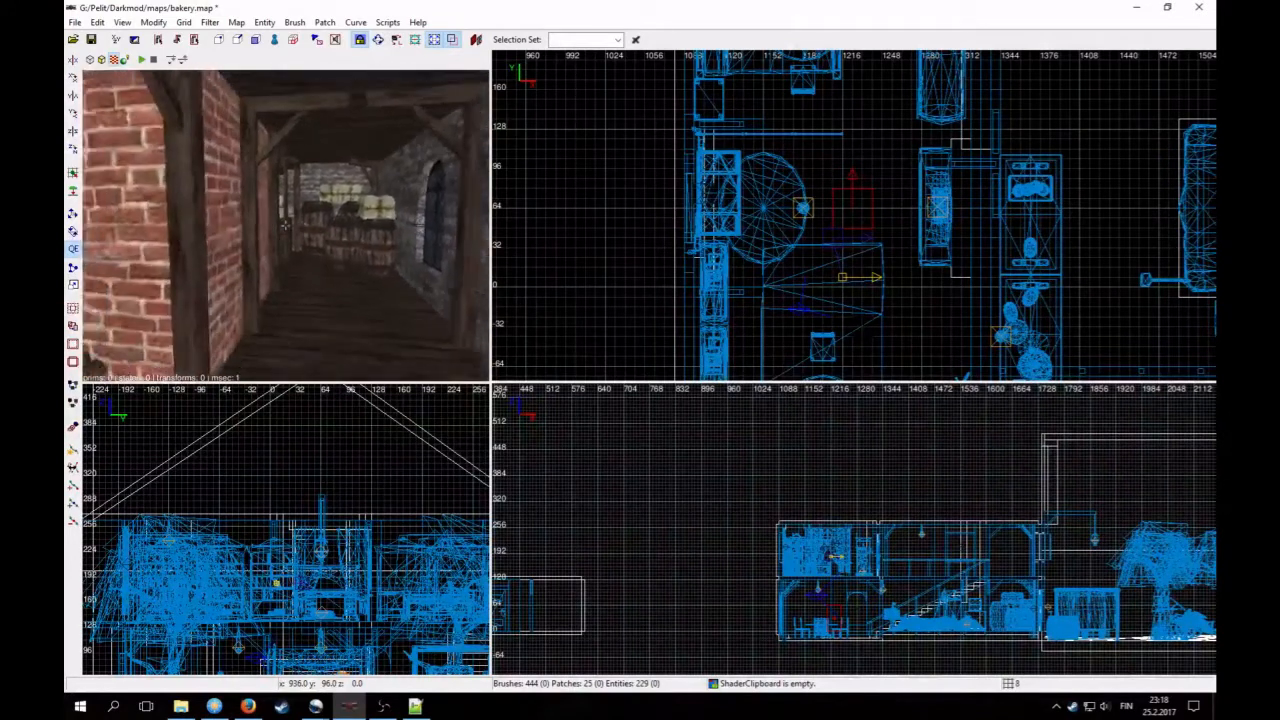
{"action": "right_click", "coordinate": [353, 245]}
Step: Select the counter lamp with its light, duplicate both and move the copy into the corridor behind the fireplace
{"action": "left_click", "coordinate": [230, 192], "text": "shift"}
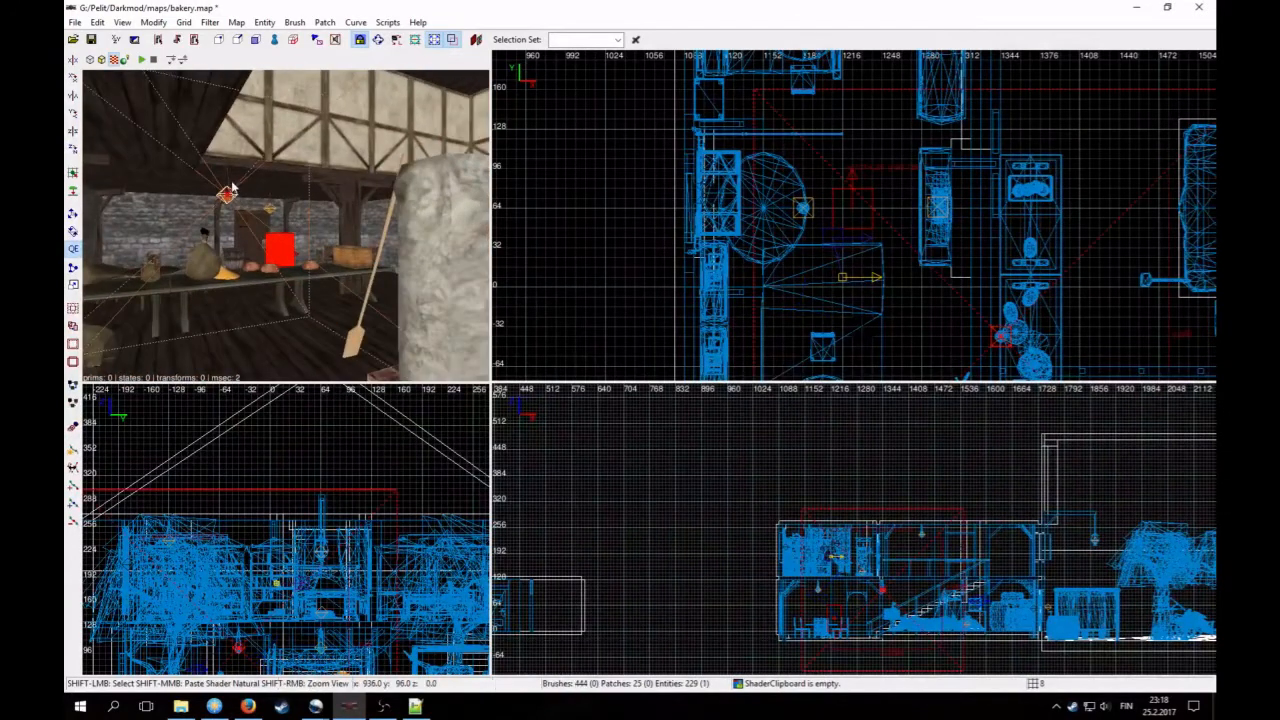
{"action": "left_click", "coordinate": [229, 180], "text": "shift"}
{"action": "right_click", "coordinate": [308, 228]}
{"action": "key", "text": "Up"}
{"action": "right_click", "coordinate": [308, 228]}
{"action": "scroll", "coordinate": [891, 246], "scroll_direction": "down", "scroll_amount": 5}
{"action": "right_click_drag", "start_coordinate": [871, 260], "coordinate": [735, 196]}
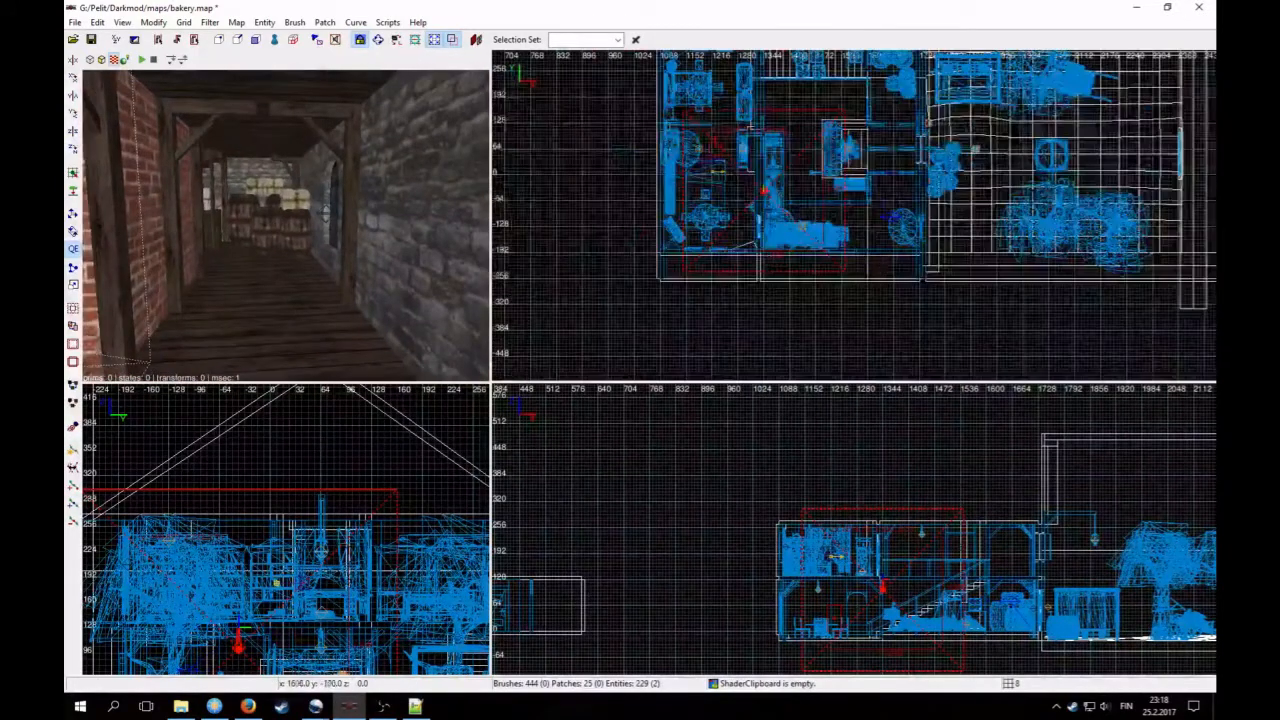
{"action": "scroll", "coordinate": [871, 260], "scroll_direction": "up", "scroll_amount": 2}
{"action": "key", "text": "space"}
{"action": "left_click_drag", "start_coordinate": [680, 228], "coordinate": [876, 158]}
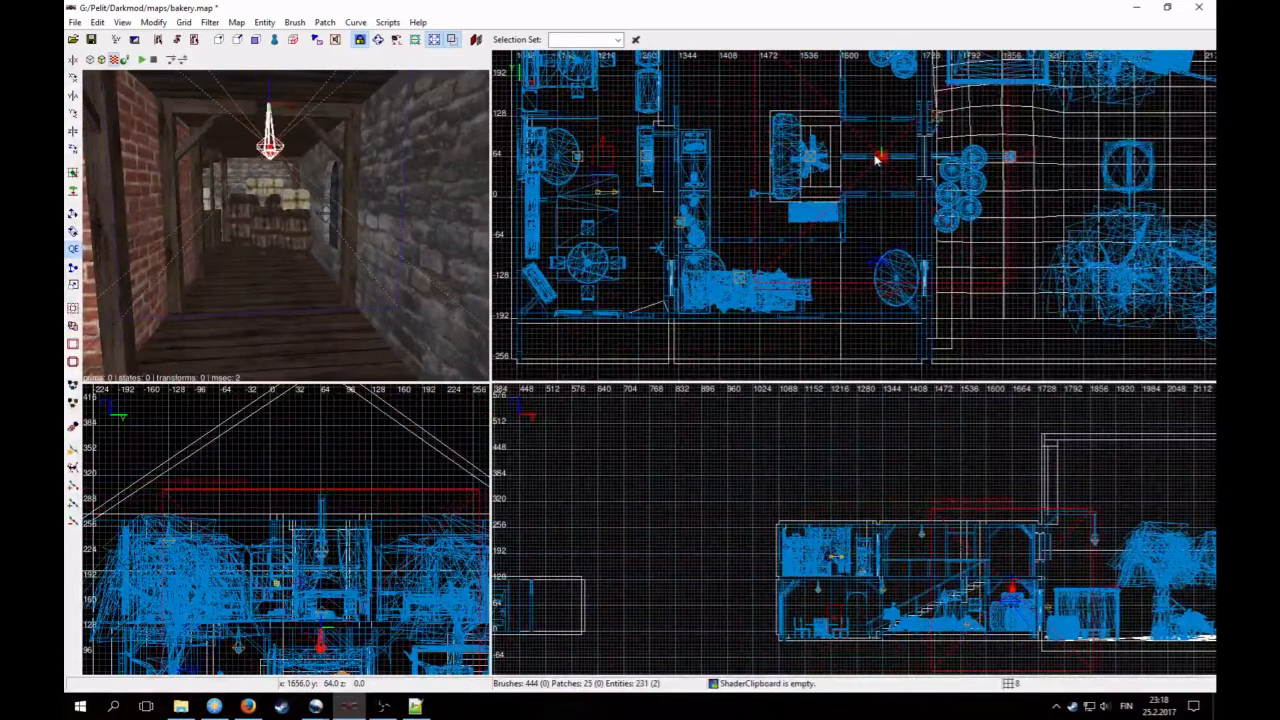
Step: Set the grid size to 4 and nudge the corridor lamp and its light to about X 1660, centred under the beam
{"action": "right_click", "coordinate": [400, 165]}
{"action": "key", "text": "Up"}
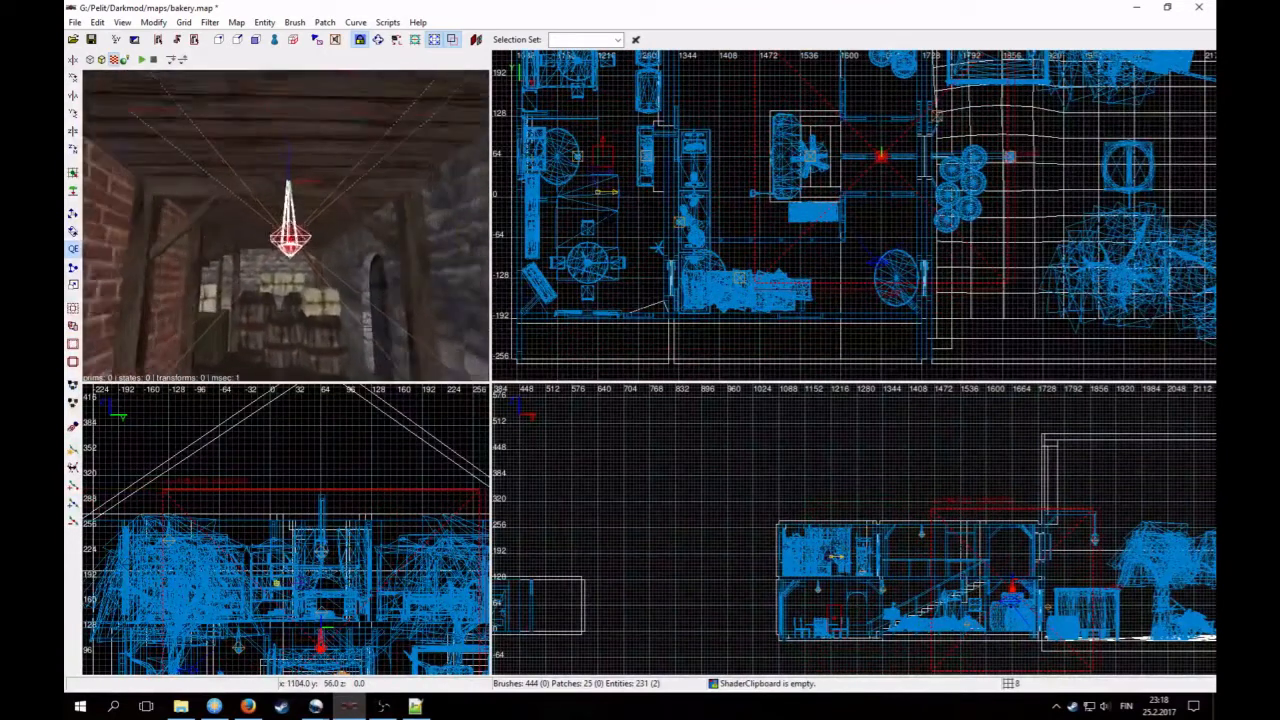
{"action": "key", "text": "3"}
{"action": "right_click_drag", "start_coordinate": [850, 262], "coordinate": [811, 345]}
{"action": "scroll", "coordinate": [849, 266], "scroll_direction": "up", "scroll_amount": 4}
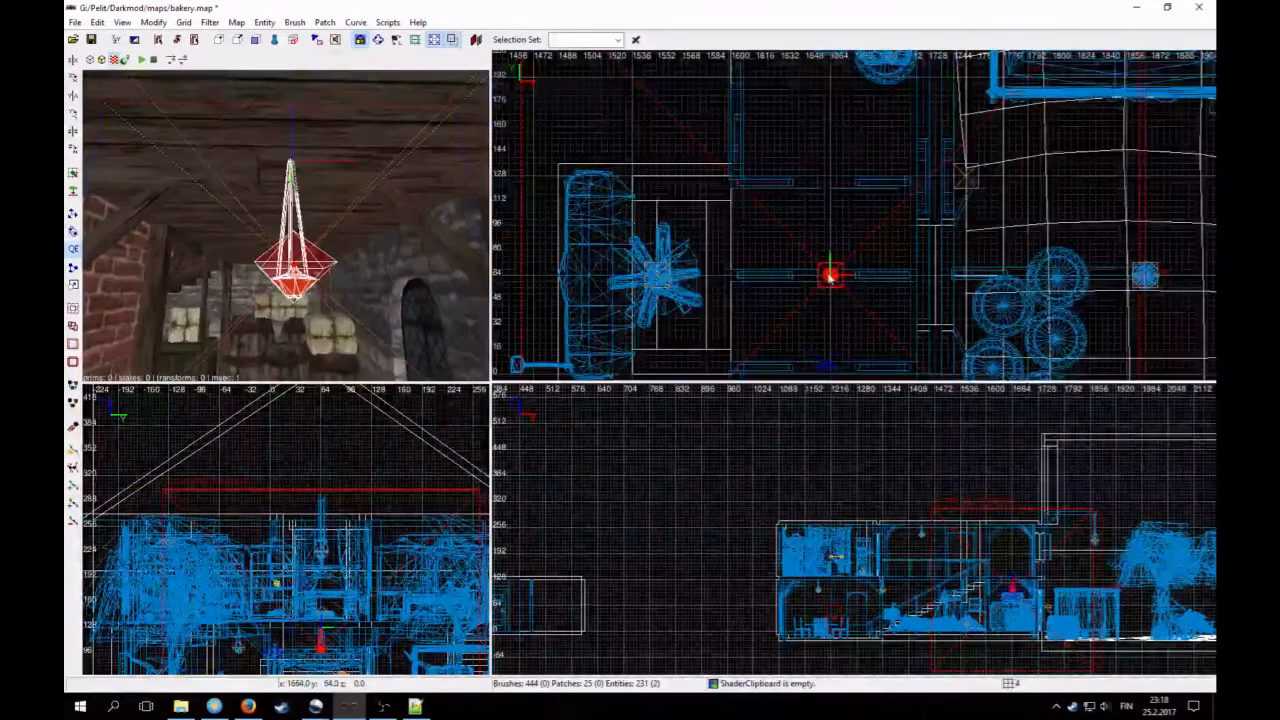
{"action": "left_click_drag", "start_coordinate": [831, 277], "coordinate": [826, 278]}
Step: Select only the corridor lamp's flame light and set its light_radius to 100 100 150
{"action": "key", "text": "Escape"}
{"action": "right_click", "coordinate": [291, 217]}
{"action": "key", "text": "Down"}
{"action": "right_click", "coordinate": [291, 217]}
{"action": "left_click", "coordinate": [291, 217], "text": "shift"}
{"action": "key", "text": "n"}
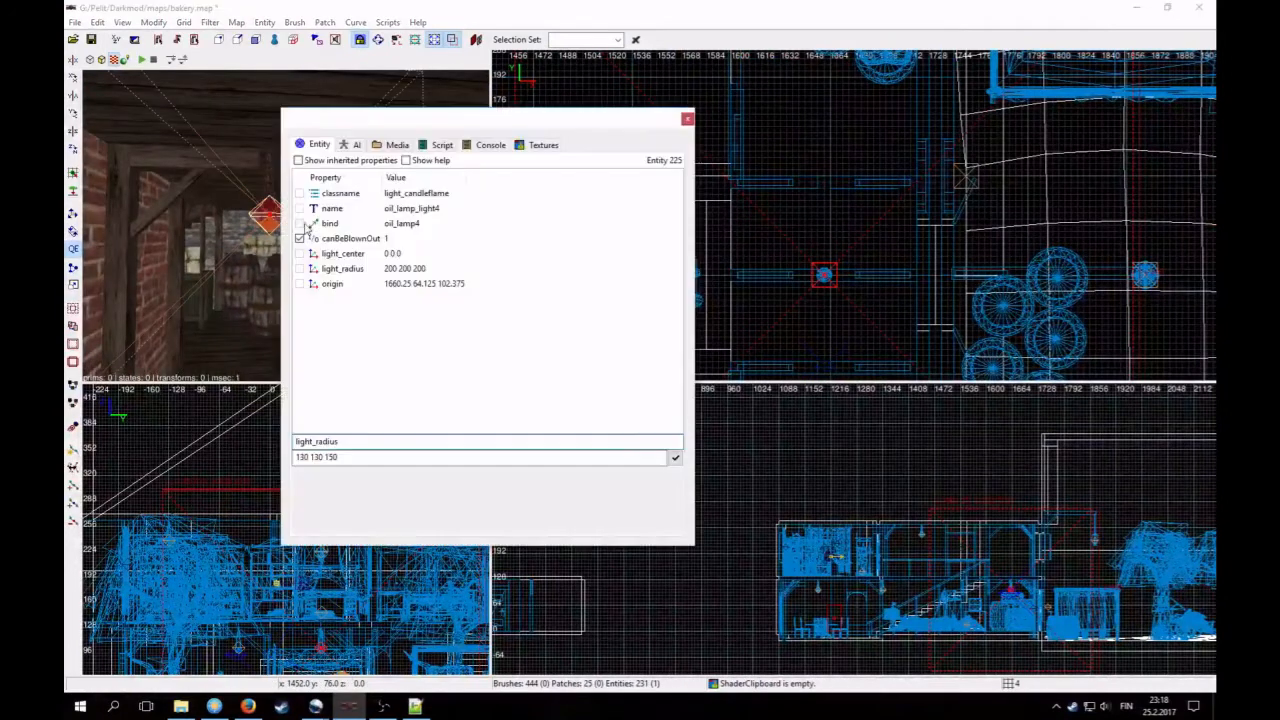
{"action": "left_click", "coordinate": [356, 272]}
{"action": "scroll", "coordinate": [885, 296], "scroll_direction": "down", "scroll_amount": 2}
{"action": "left_click", "coordinate": [377, 457]}
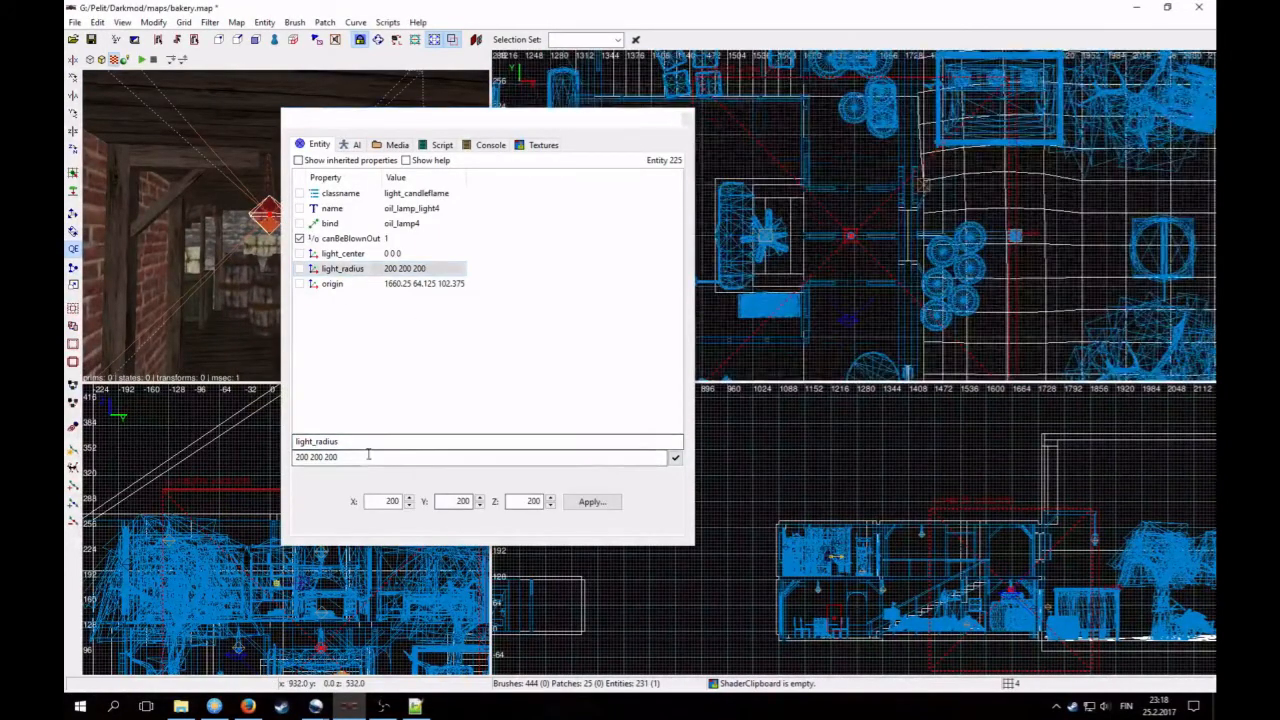
{"action": "type", "text": "10"}
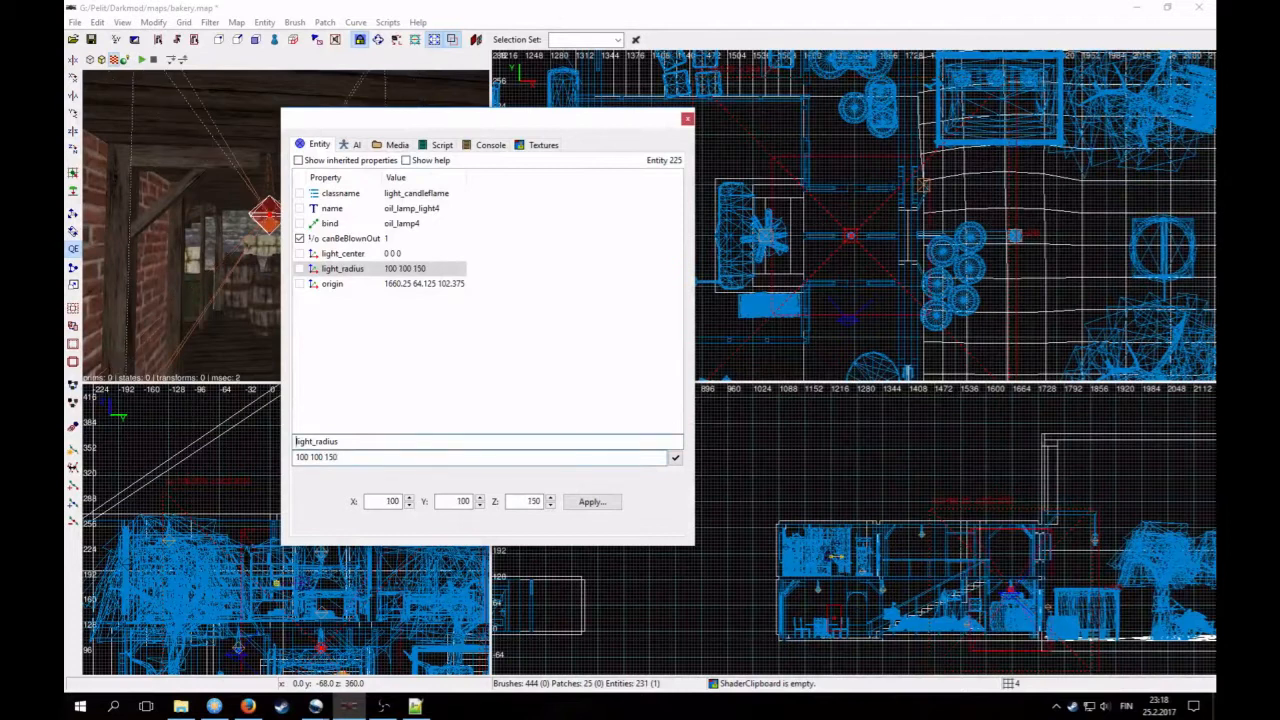
{"action": "left_click", "coordinate": [686, 119]}
Step: Inspect the bakery's main room, checking the staircase, the stone wall behind it and the front room for further light positions
{"action": "key", "text": "Up"}
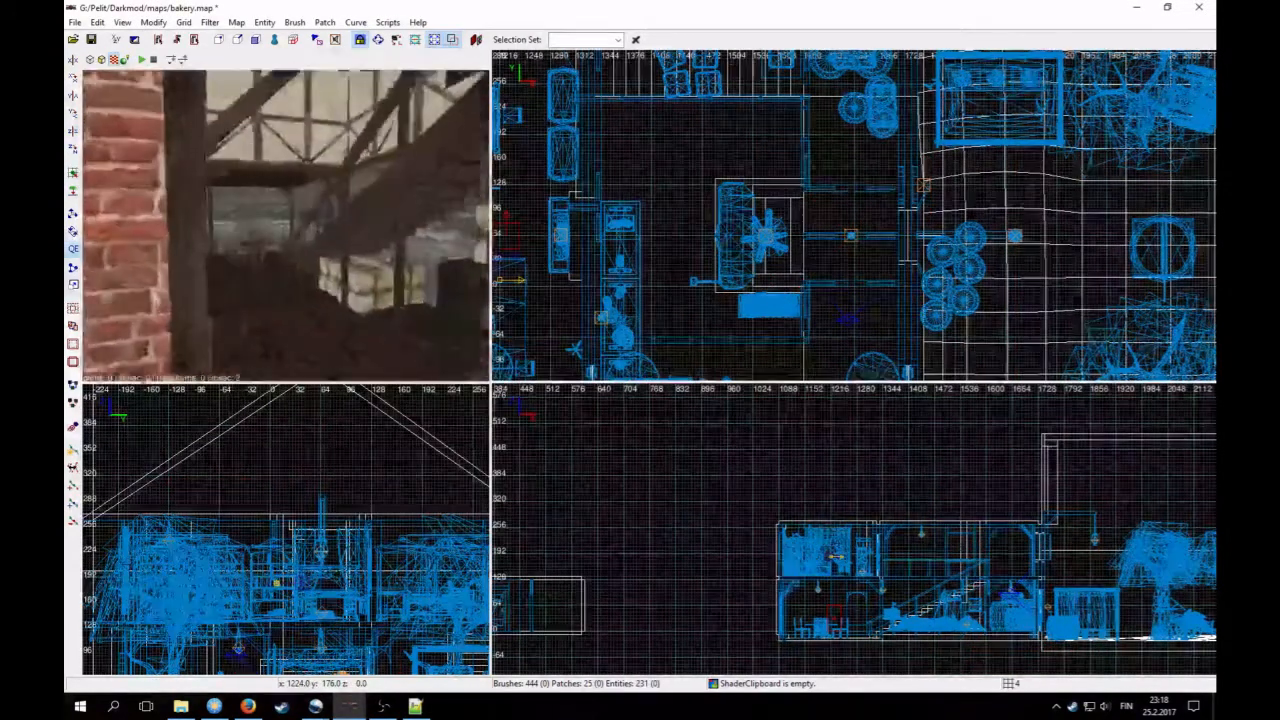
{"action": "key", "text": "Up"}
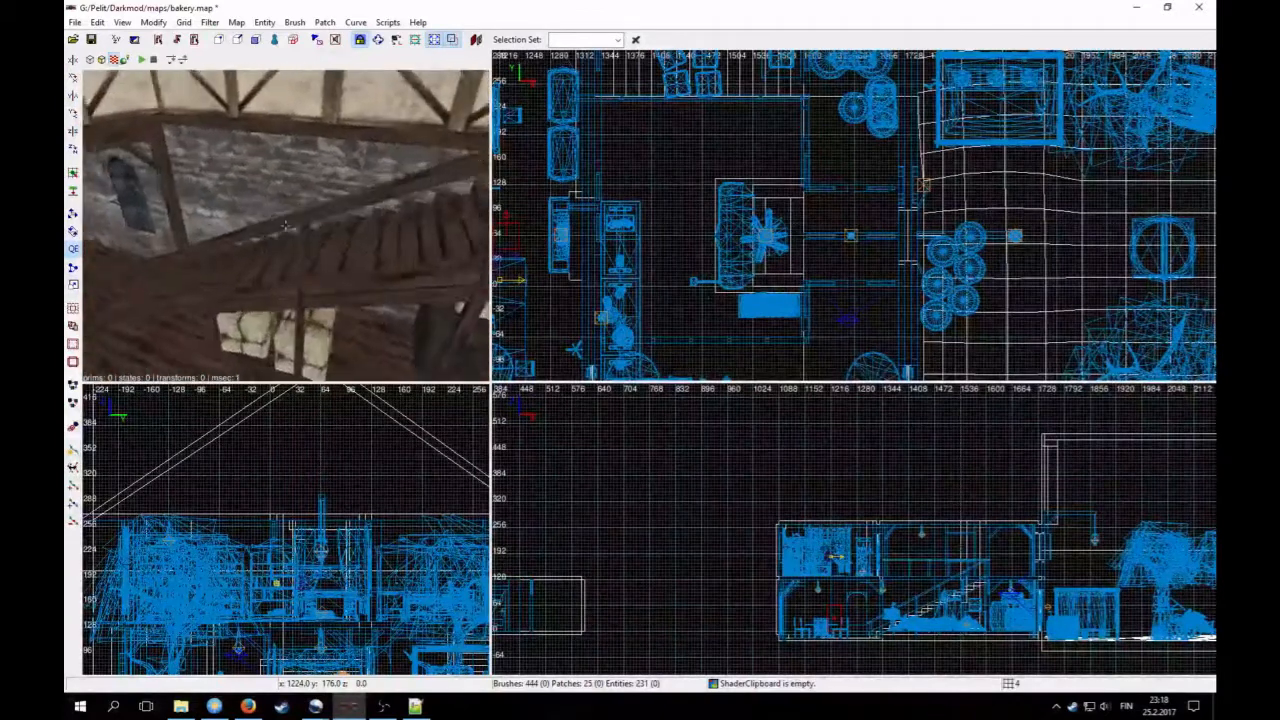
{"action": "key", "text": "Down"}
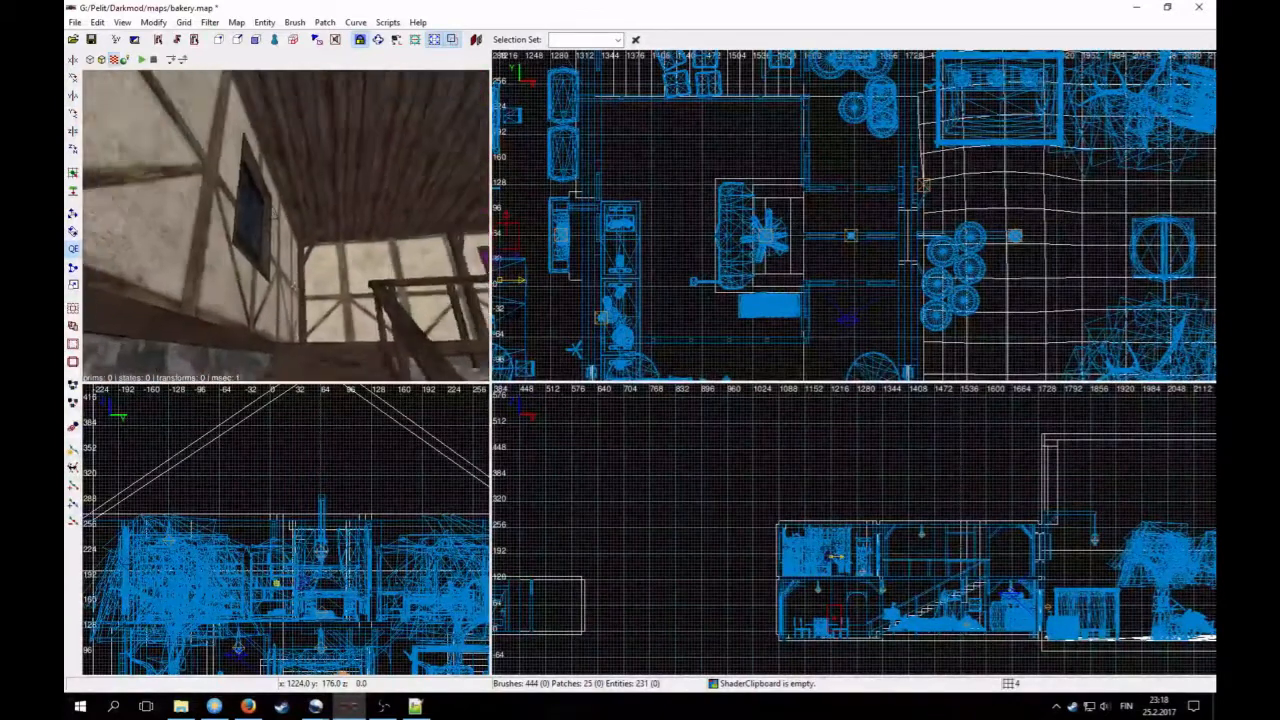
{"action": "key", "text": "Down"}
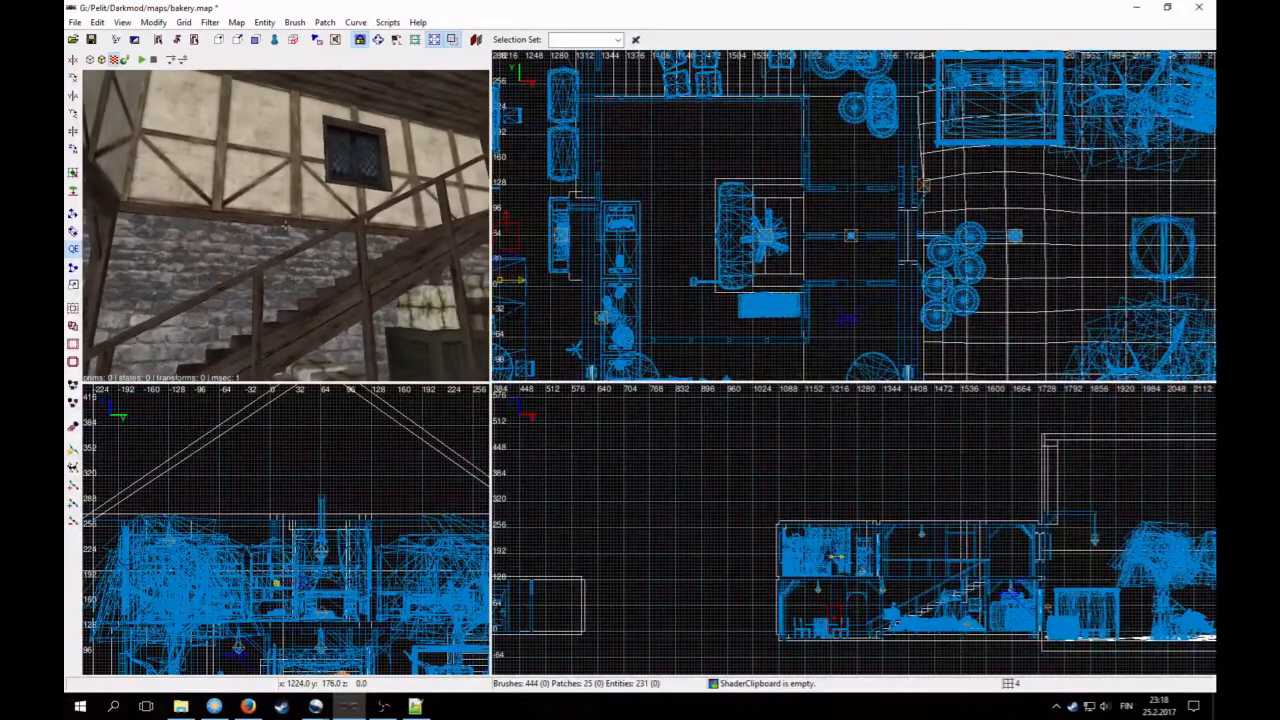
{"action": "key", "text": "Up"}
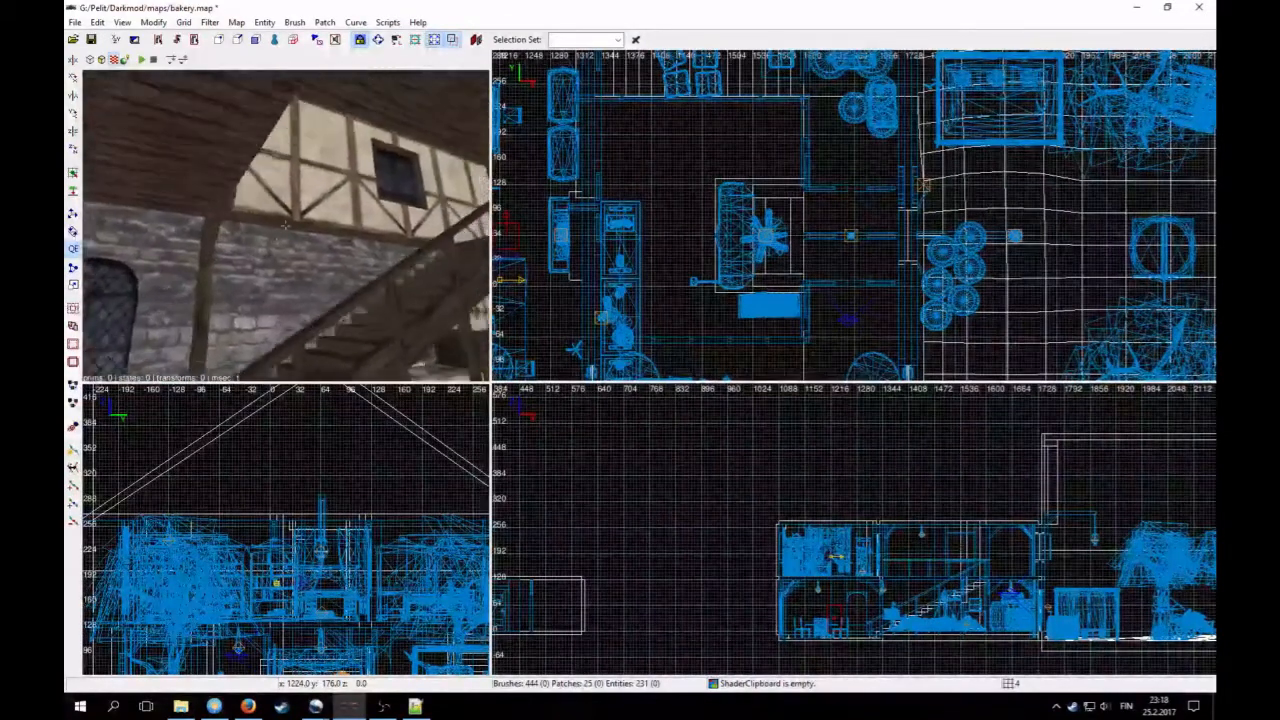
{"action": "key", "text": "Down"}
{"action": "key", "text": "Up"}
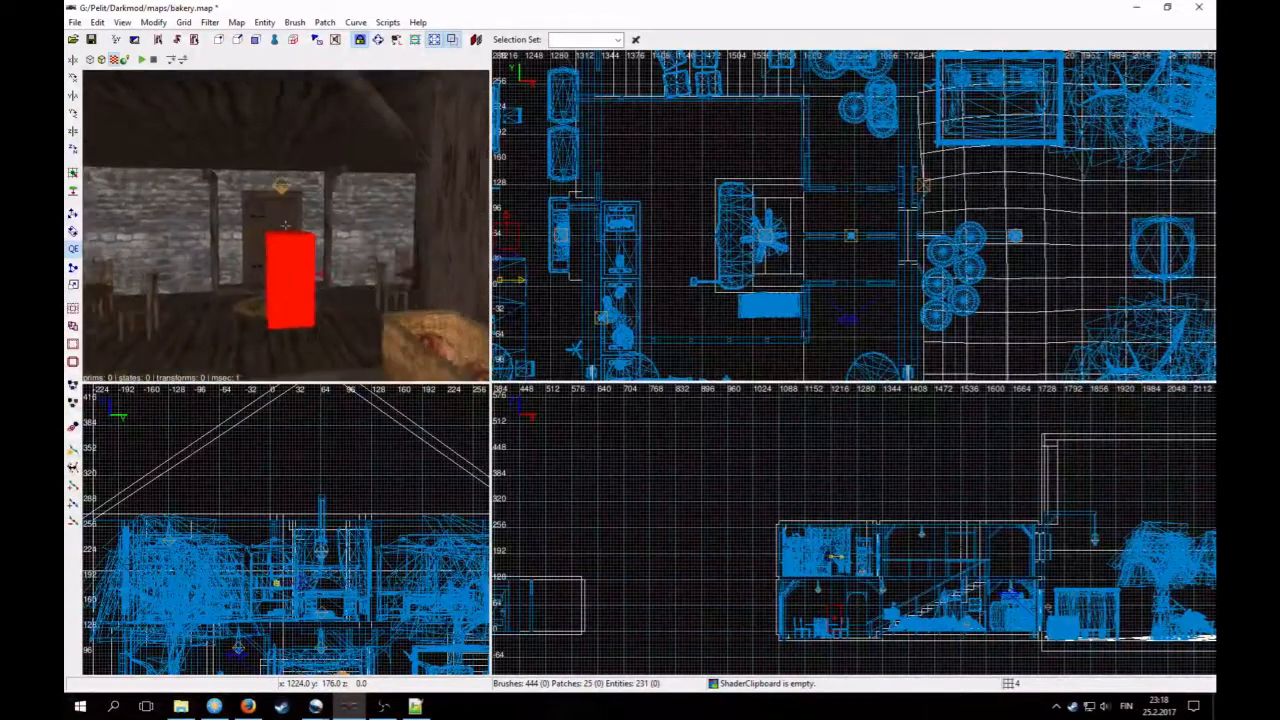
{"action": "key", "text": "Right"}
{"action": "left_click", "coordinate": [247, 193], "text": "shift"}
{"action": "right_click", "coordinate": [238, 169]}
{"action": "key", "text": "Up"}
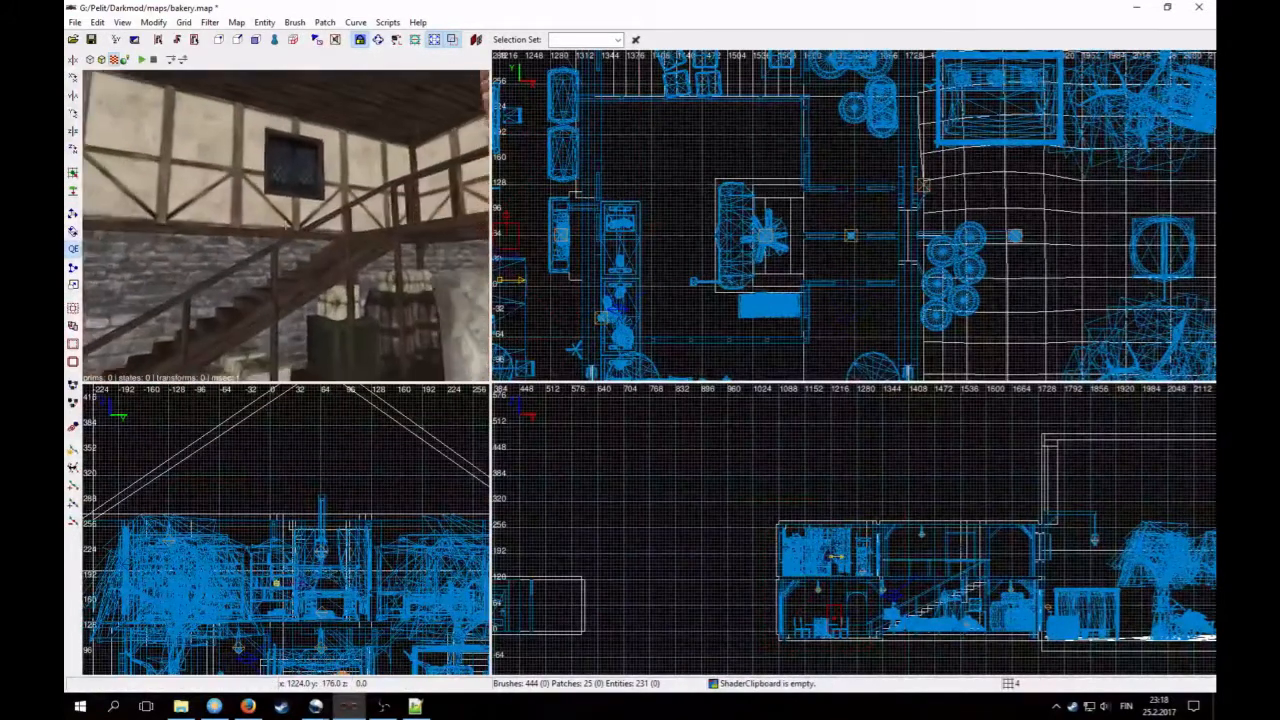
{"action": "key", "text": "Down"}
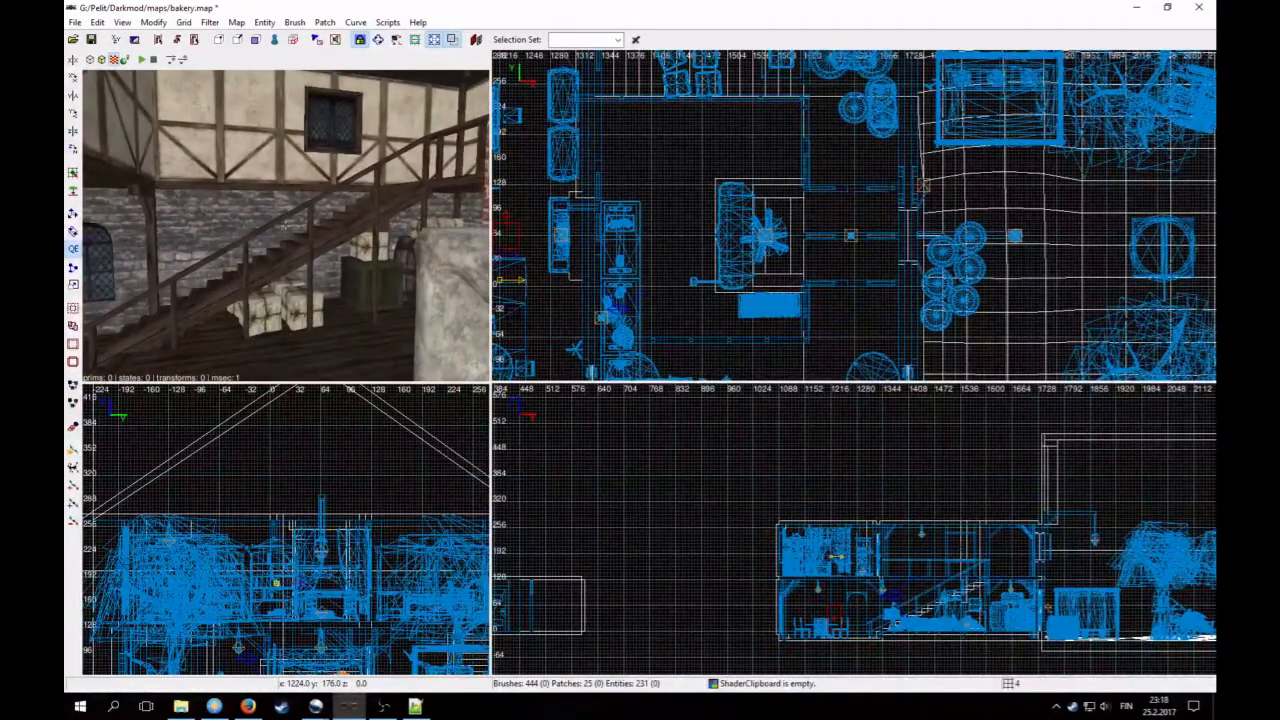
{"action": "key", "text": "Up"}
{"action": "right_click", "coordinate": [237, 188]}
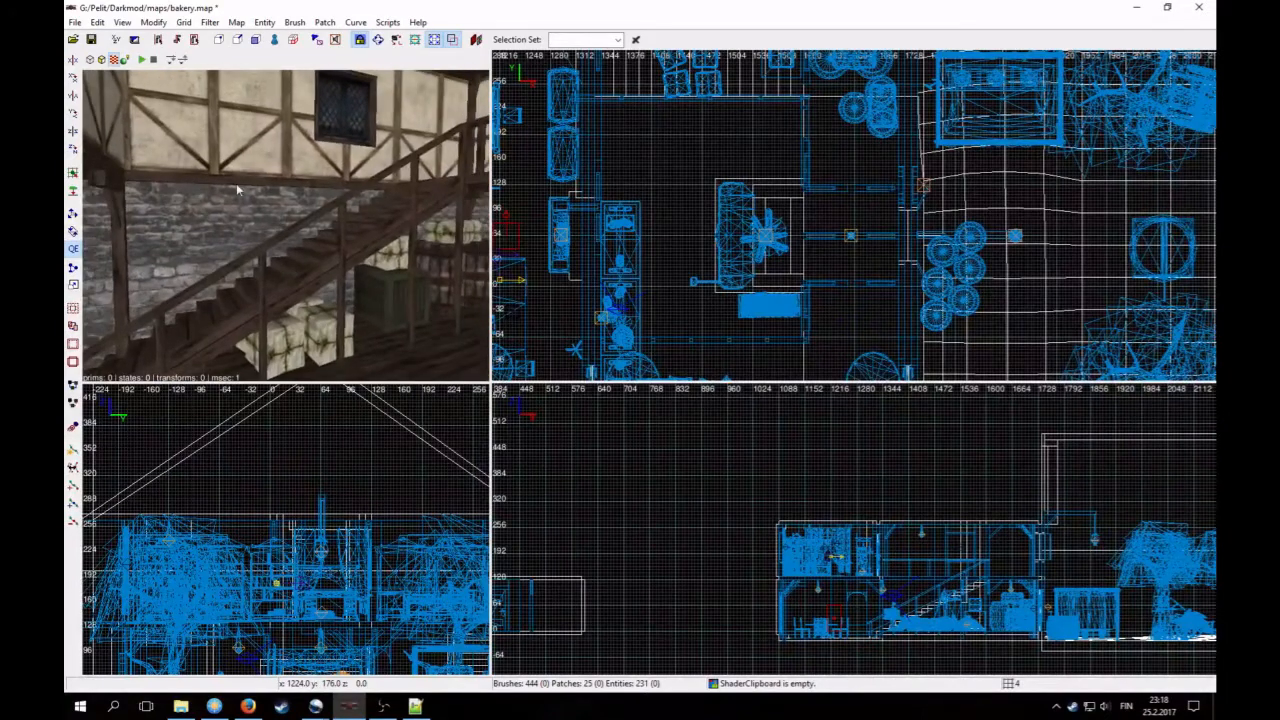
Step: Set the grid size to 8 and start creating a model beside the staircase, with nothing selected
{"action": "key", "text": "4"}
{"action": "left_click", "coordinate": [342, 206], "text": "shift"}
{"action": "scroll", "coordinate": [689, 231], "scroll_direction": "down", "scroll_amount": 2}
{"action": "right_click_drag", "start_coordinate": [689, 231], "coordinate": [654, 264]}
{"action": "scroll", "coordinate": [689, 231], "scroll_direction": "up", "scroll_amount": 3}
{"action": "key", "text": "Escape"}
{"action": "right_click", "coordinate": [580, 153]}
{"action": "left_click", "coordinate": [625, 172]}
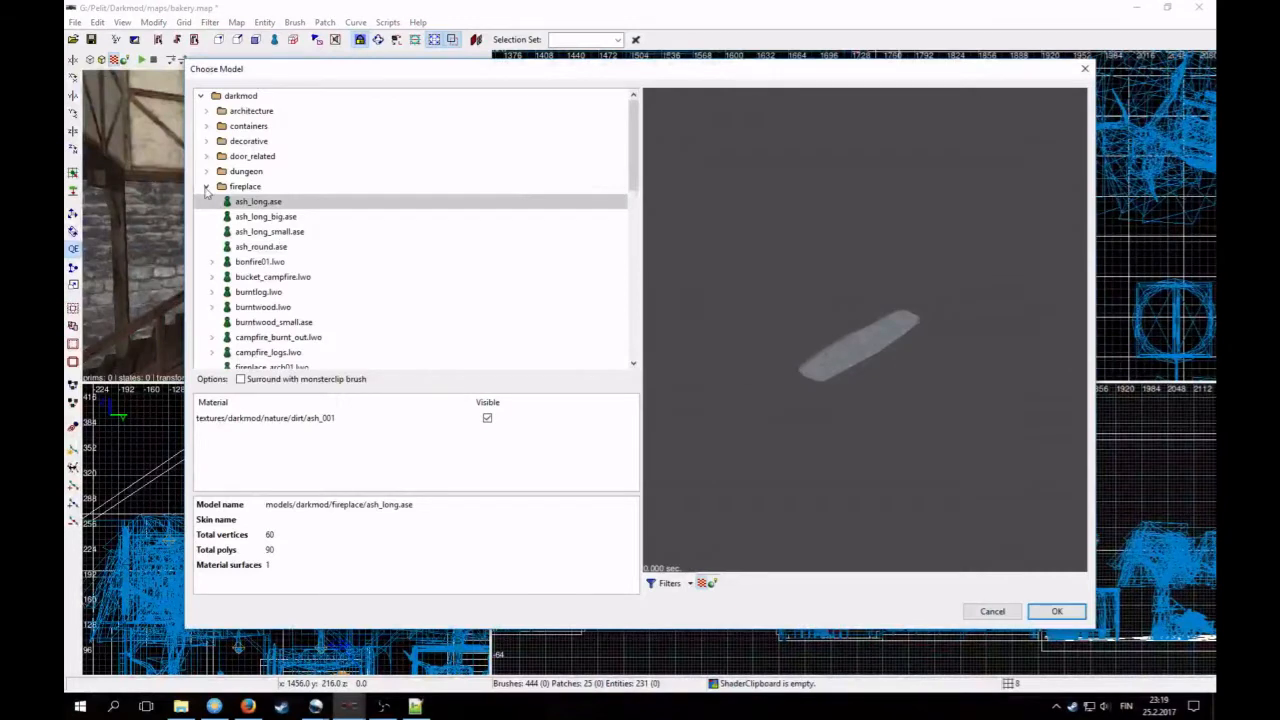
Step: Browse the models in the hangers folder for a suitable lamp hanger or bracket
{"action": "left_click", "coordinate": [207, 187]}
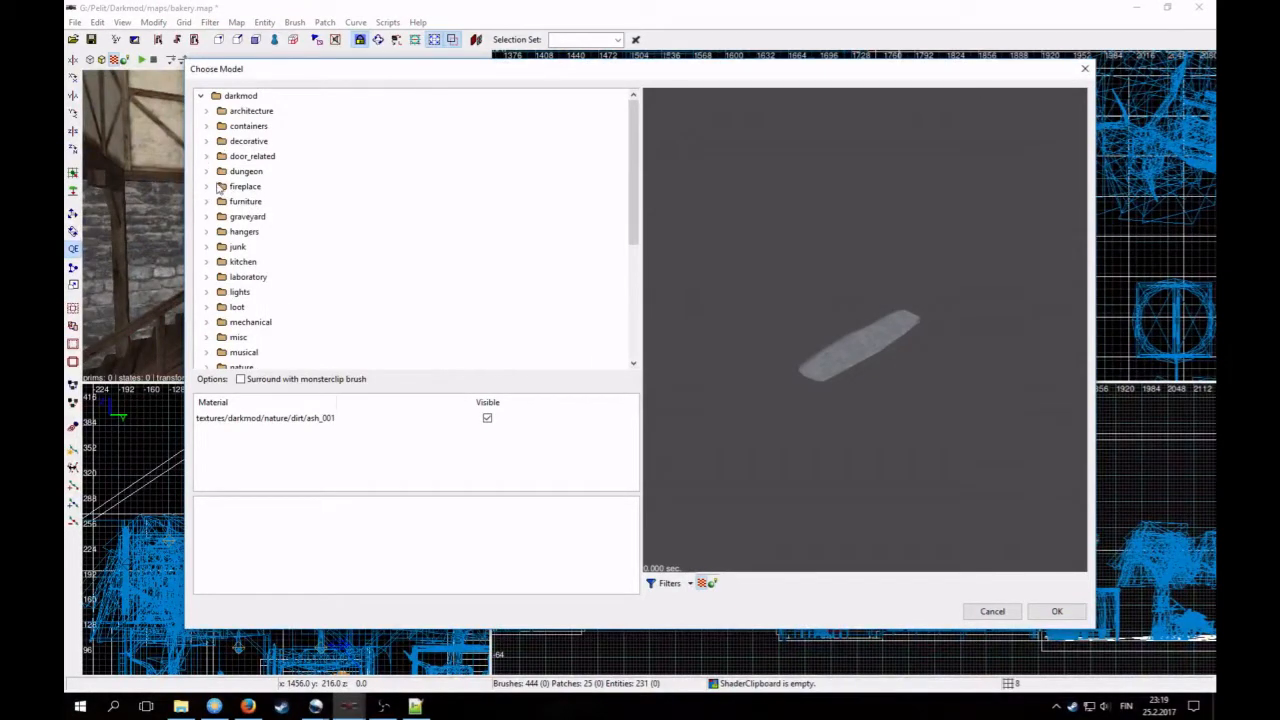
{"action": "left_click", "coordinate": [212, 234]}
{"action": "key", "text": "Down"}
{"action": "key", "text": "Down"}
{"action": "key", "text": "Down"}
{"action": "key", "text": "Down"}
{"action": "key", "text": "Down"}
{"action": "key", "text": "Down"}
{"action": "key", "text": "Up"}
{"action": "key", "text": "Up"}
{"action": "key", "text": "Up"}
{"action": "key", "text": "Up"}
{"action": "key", "text": "Down"}
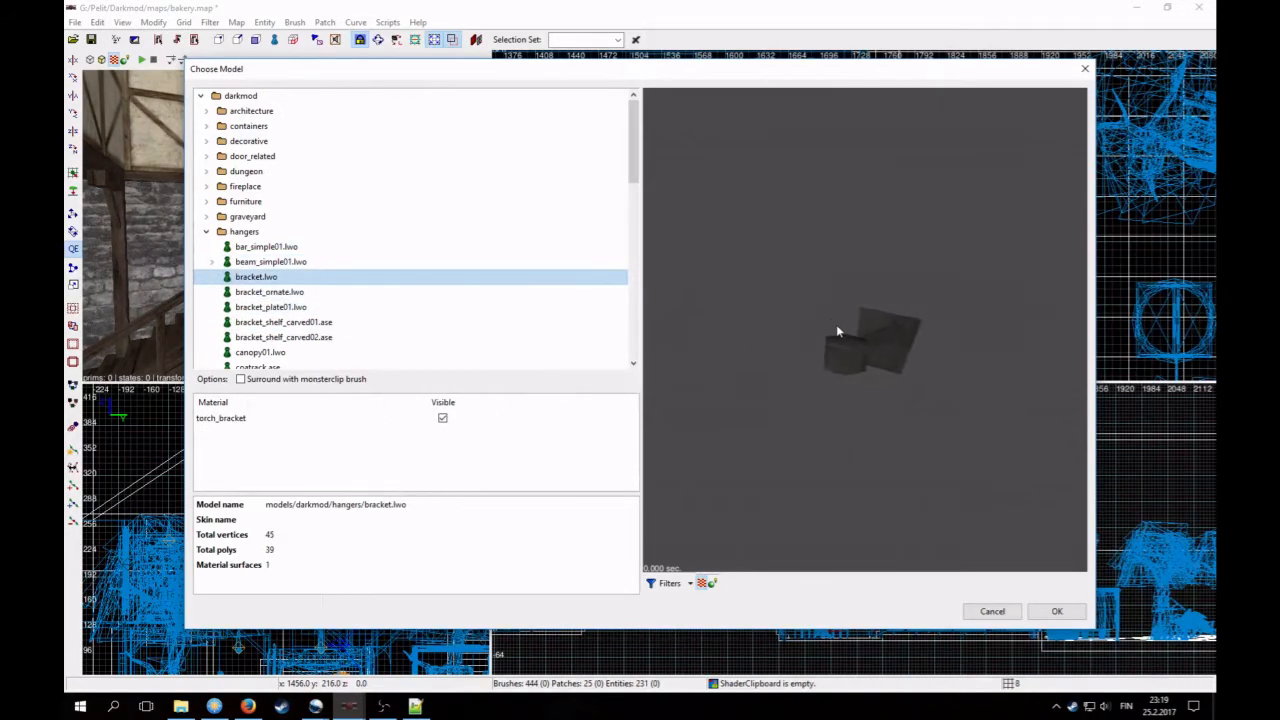
{"action": "key", "text": "Down"}
{"action": "key", "text": "Down"}
{"action": "key", "text": "Down"}
{"action": "key", "text": "Down"}
{"action": "key", "text": "Down"}
{"action": "key", "text": "Down"}
{"action": "key", "text": "Down"}
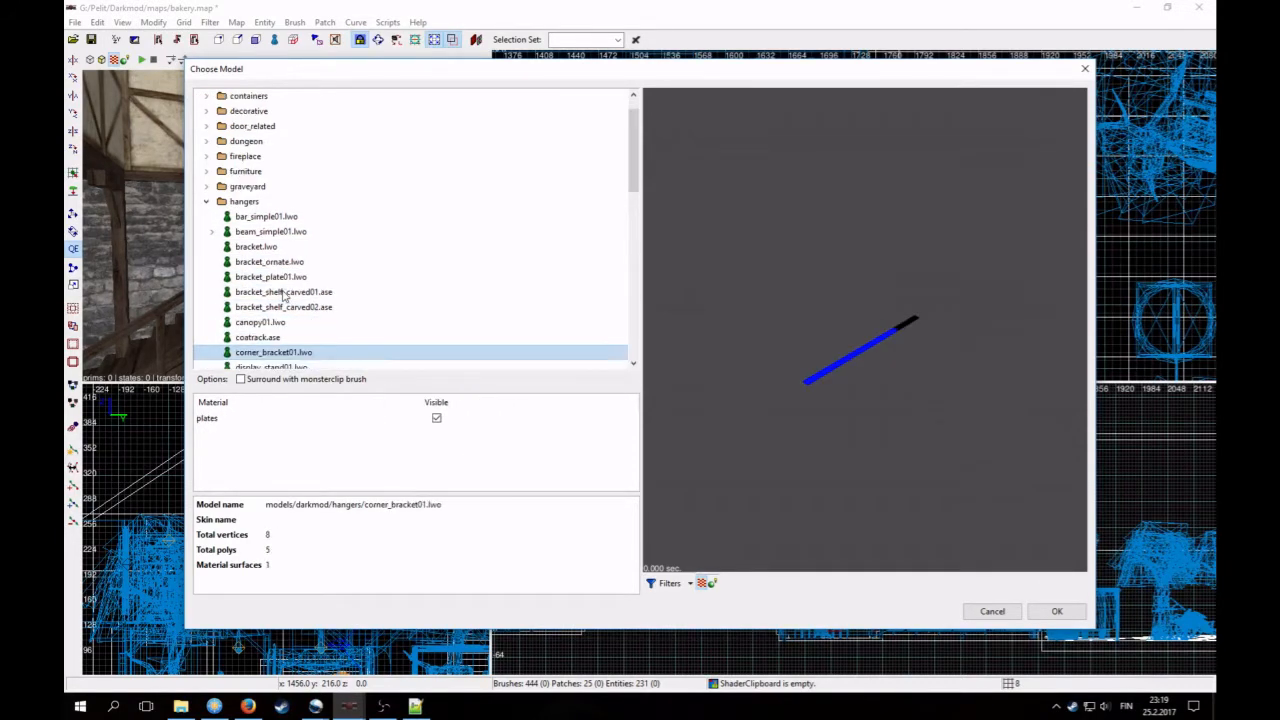
{"action": "key", "text": "Down"}
{"action": "key", "text": "Down"}
{"action": "key", "text": "Down"}
{"action": "key", "text": "Down"}
{"action": "key", "text": "Down"}
{"action": "key", "text": "Down"}
{"action": "key", "text": "Down"}
{"action": "key", "text": "Down"}
{"action": "key", "text": "Down"}
{"action": "key", "text": "Down"}
{"action": "key", "text": "Down"}
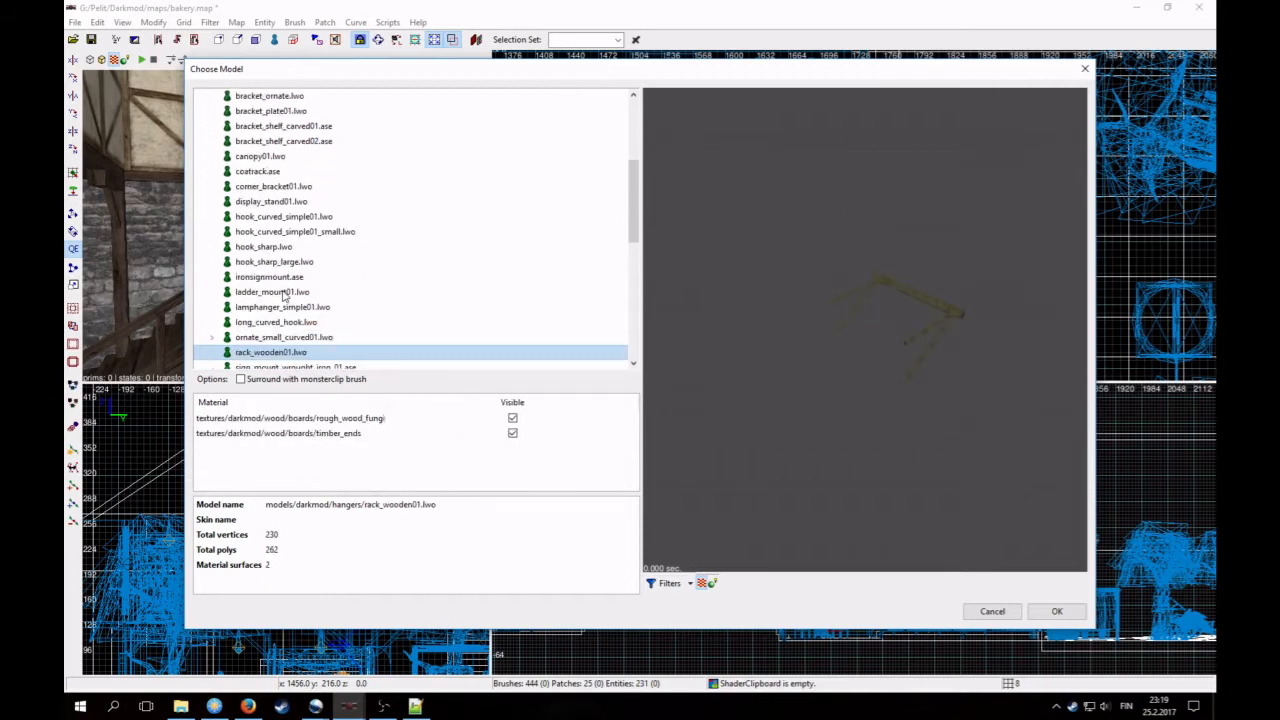
{"action": "key", "text": "Down"}
{"action": "key", "text": "Down"}
{"action": "key", "text": "Down"}
{"action": "key", "text": "Down"}
{"action": "key", "text": "Down"}
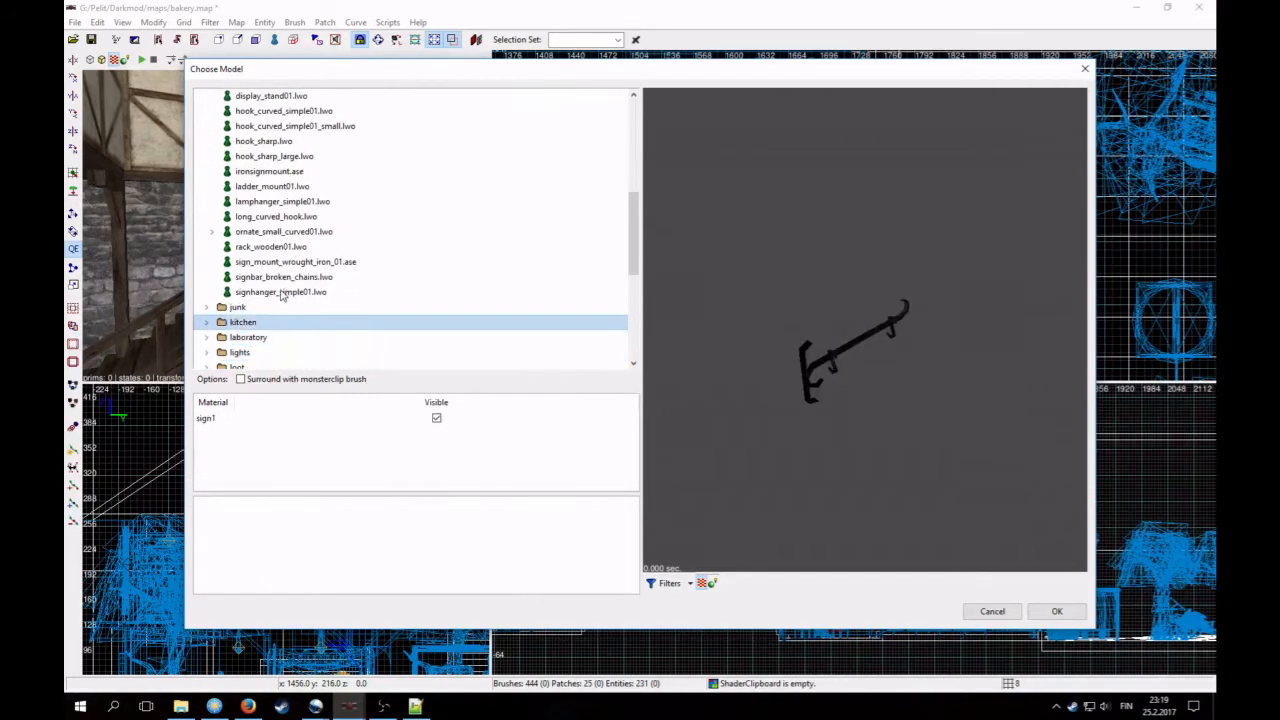
{"action": "key", "text": "Up"}
{"action": "key", "text": "Up"}
{"action": "key", "text": "Up"}
{"action": "key", "text": "Up"}
{"action": "key", "text": "Up"}
{"action": "key", "text": "Up"}
{"action": "key", "text": "Up"}
{"action": "key", "text": "Up"}
{"action": "key", "text": "Up"}
{"action": "key", "text": "Up"}
{"action": "key", "text": "Up"}
{"action": "key", "text": "Up"}
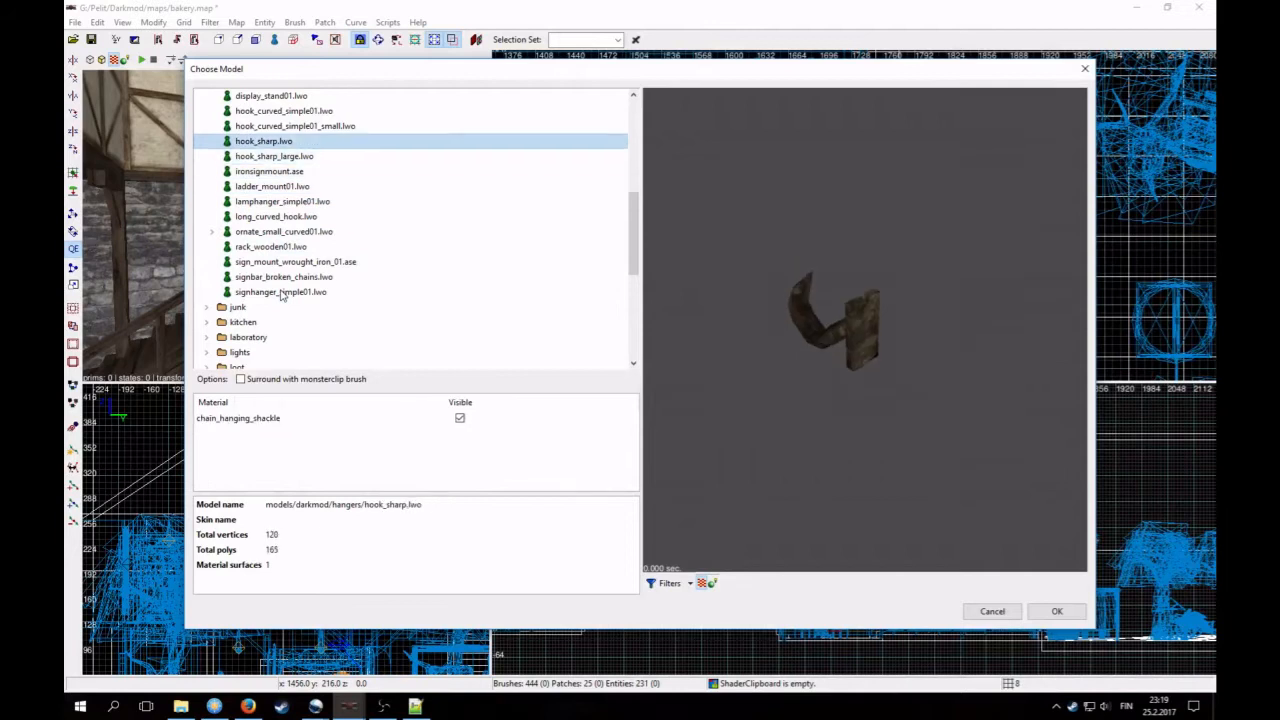
{"action": "scroll", "coordinate": [281, 295], "scroll_direction": "up", "scroll_amount": 4}
{"action": "left_click", "coordinate": [206, 111]}
{"action": "scroll", "coordinate": [329, 251], "scroll_direction": "up", "scroll_amount": 3}
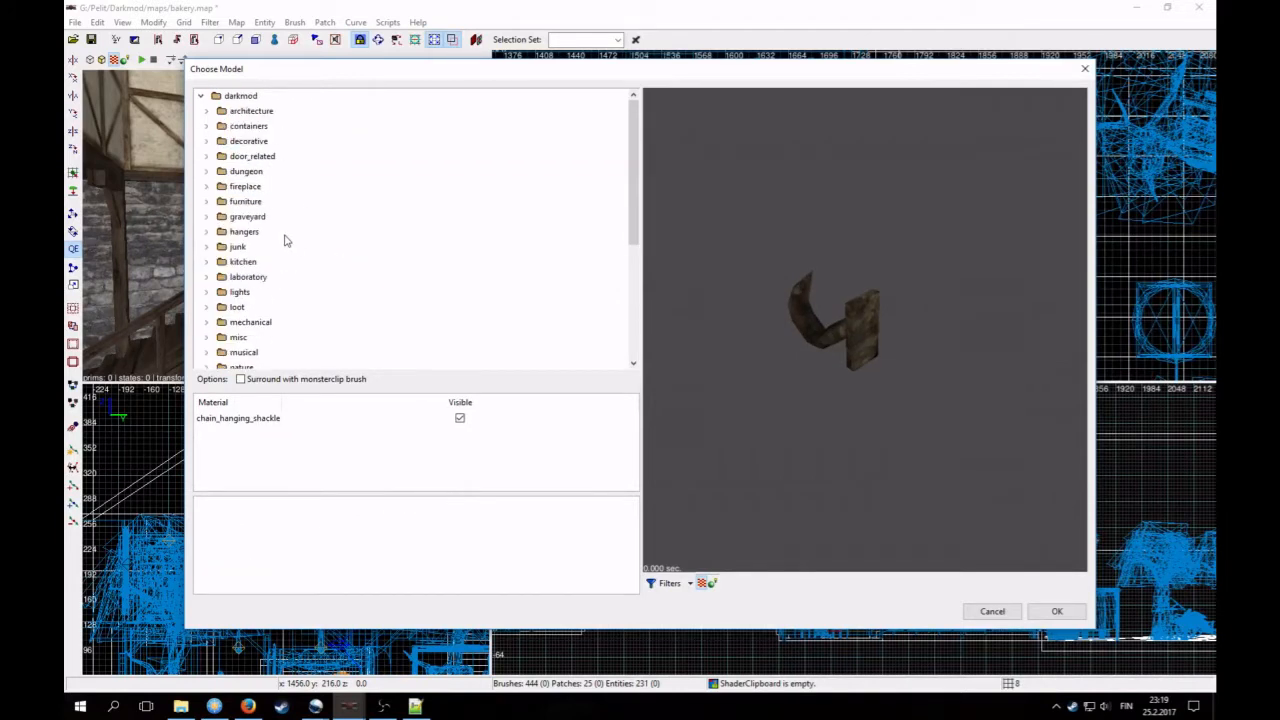
{"action": "scroll", "coordinate": [281, 240], "scroll_direction": "down", "scroll_amount": 1}
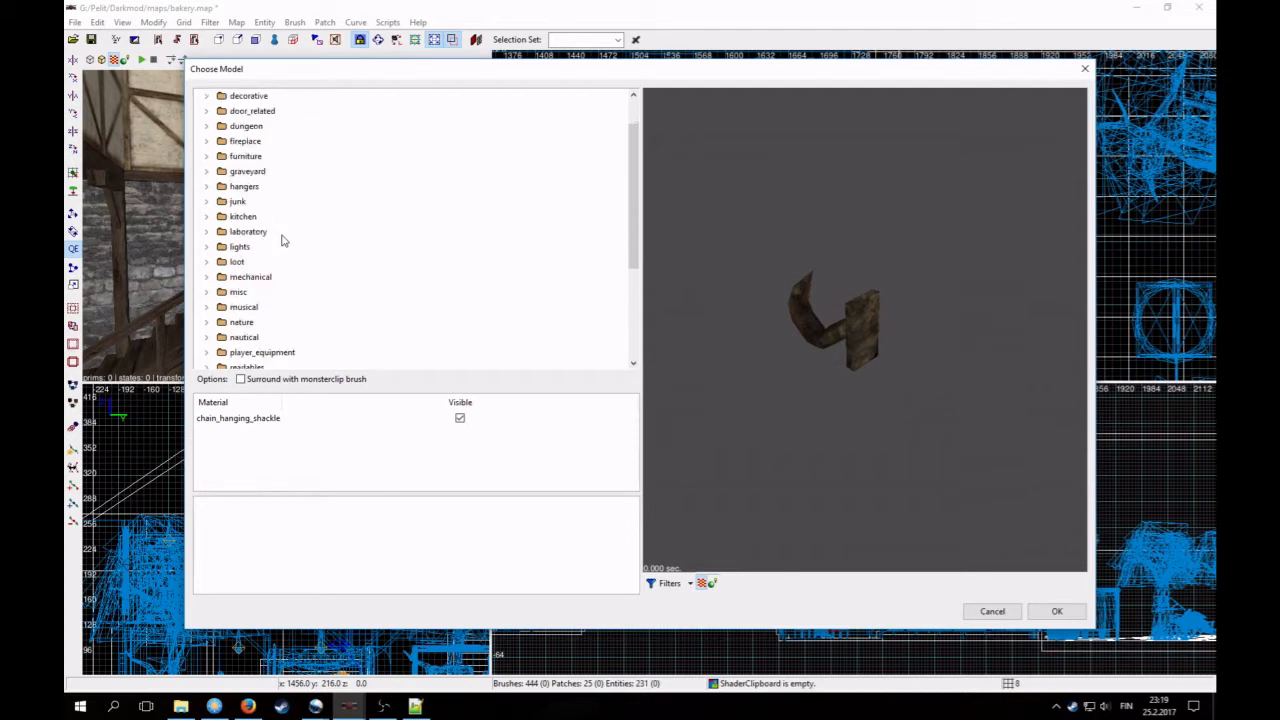
{"action": "scroll", "coordinate": [281, 240], "scroll_direction": "down", "scroll_amount": 1}
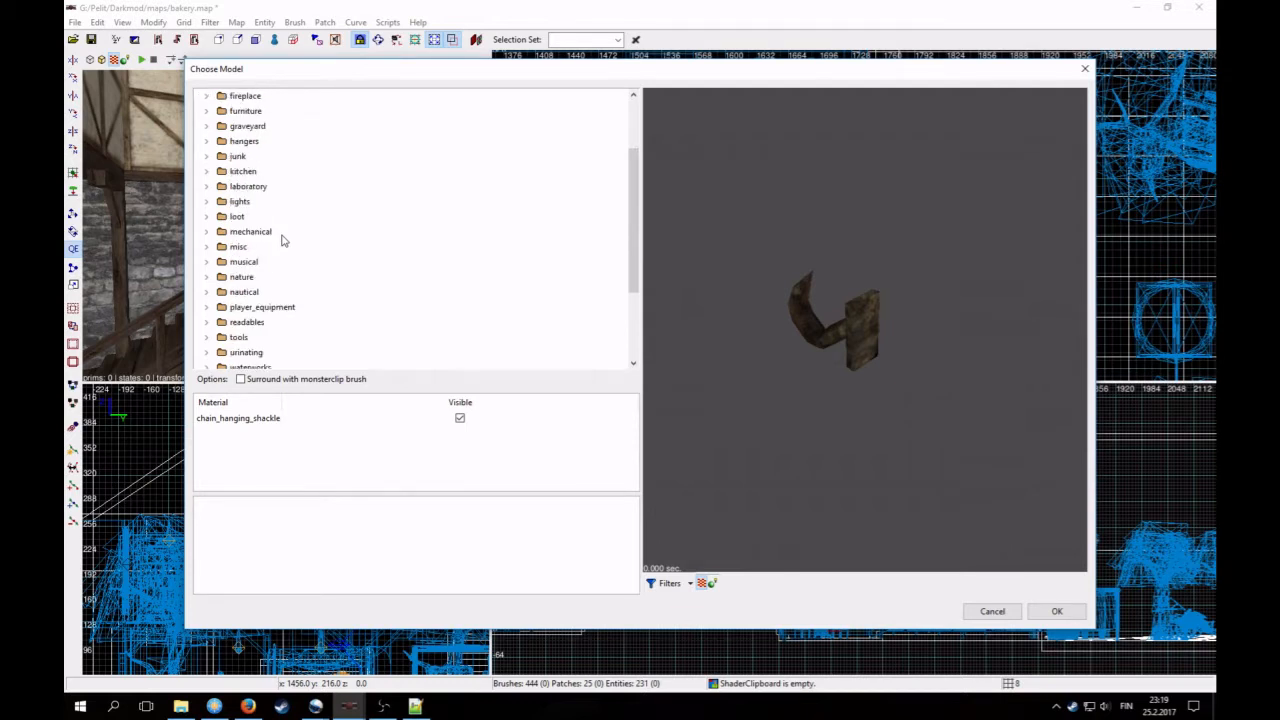
Step: Look through the models in lights/extinguishable and insert wall_oil_lamp02.lwo beside the staircase
{"action": "left_click", "coordinate": [206, 202]}
{"action": "left_click", "coordinate": [212, 217]}
{"action": "left_click", "coordinate": [290, 232]}
{"action": "key", "text": "Down"}
{"action": "key", "text": "Down"}
{"action": "key", "text": "Down"}
{"action": "key", "text": "Down"}
{"action": "key", "text": "Down"}
{"action": "key", "text": "Down"}
{"action": "key", "text": "Down"}
{"action": "key", "text": "Down"}
{"action": "key", "text": "Down"}
{"action": "key", "text": "Down"}
{"action": "key", "text": "Down"}
{"action": "key", "text": "Down"}
{"action": "key", "text": "Down"}
{"action": "key", "text": "Down"}
{"action": "key", "text": "Down"}
{"action": "key", "text": "Down"}
{"action": "key", "text": "Down"}
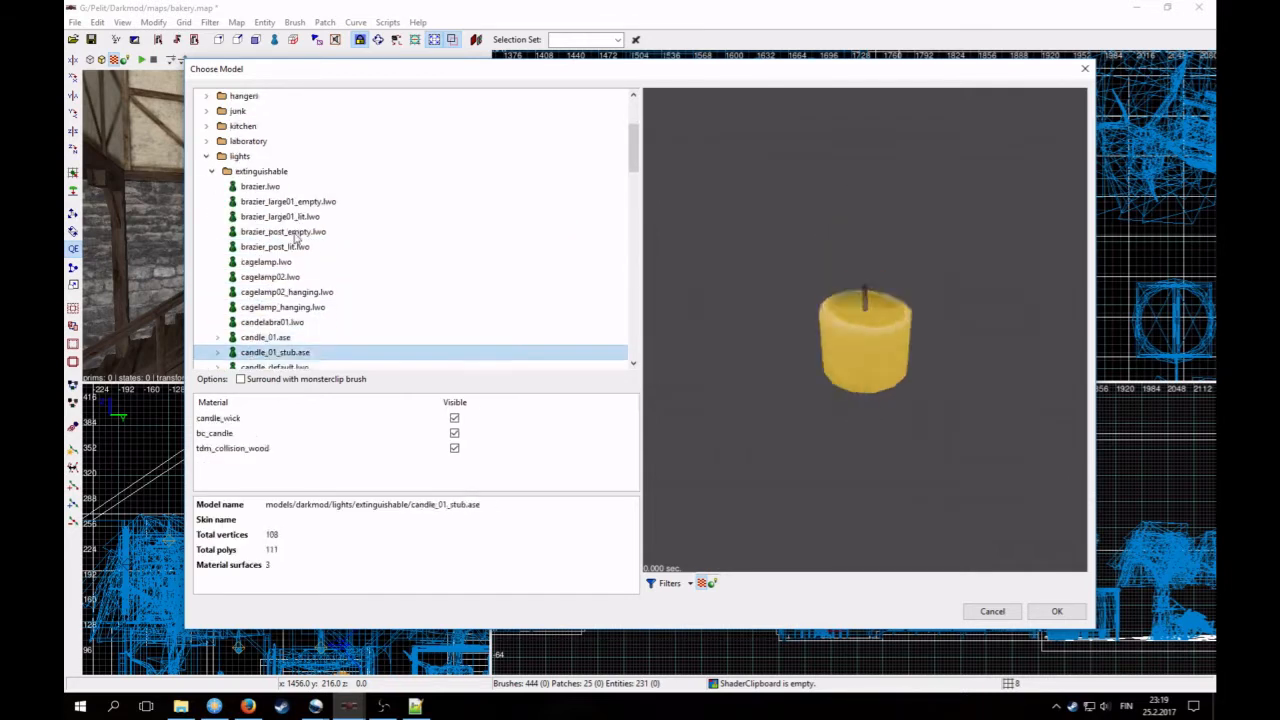
{"action": "key", "text": "Down"}
{"action": "key", "text": "Down"}
{"action": "key", "text": "Down"}
{"action": "key", "text": "Down"}
{"action": "key", "text": "Down"}
{"action": "key", "text": "Down"}
{"action": "key", "text": "Down"}
{"action": "key", "text": "Down"}
{"action": "key", "text": "Down"}
{"action": "key", "text": "Down"}
{"action": "key", "text": "Down"}
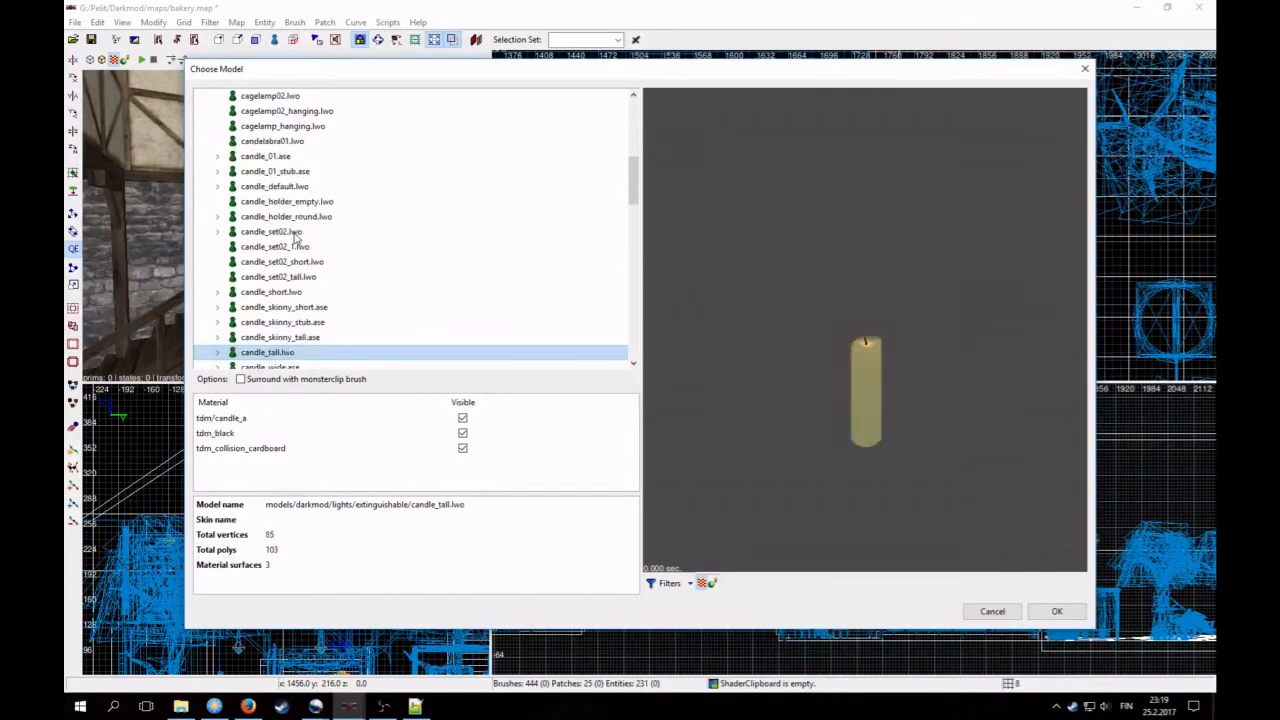
{"action": "key", "text": "Down"}
{"action": "key", "text": "Down"}
{"action": "key", "text": "Down"}
{"action": "key", "text": "Down"}
{"action": "key", "text": "Down"}
{"action": "key", "text": "Down"}
{"action": "key", "text": "Down"}
{"action": "key", "text": "Down"}
{"action": "key", "text": "Down"}
{"action": "key", "text": "Down"}
{"action": "key", "text": "Down"}
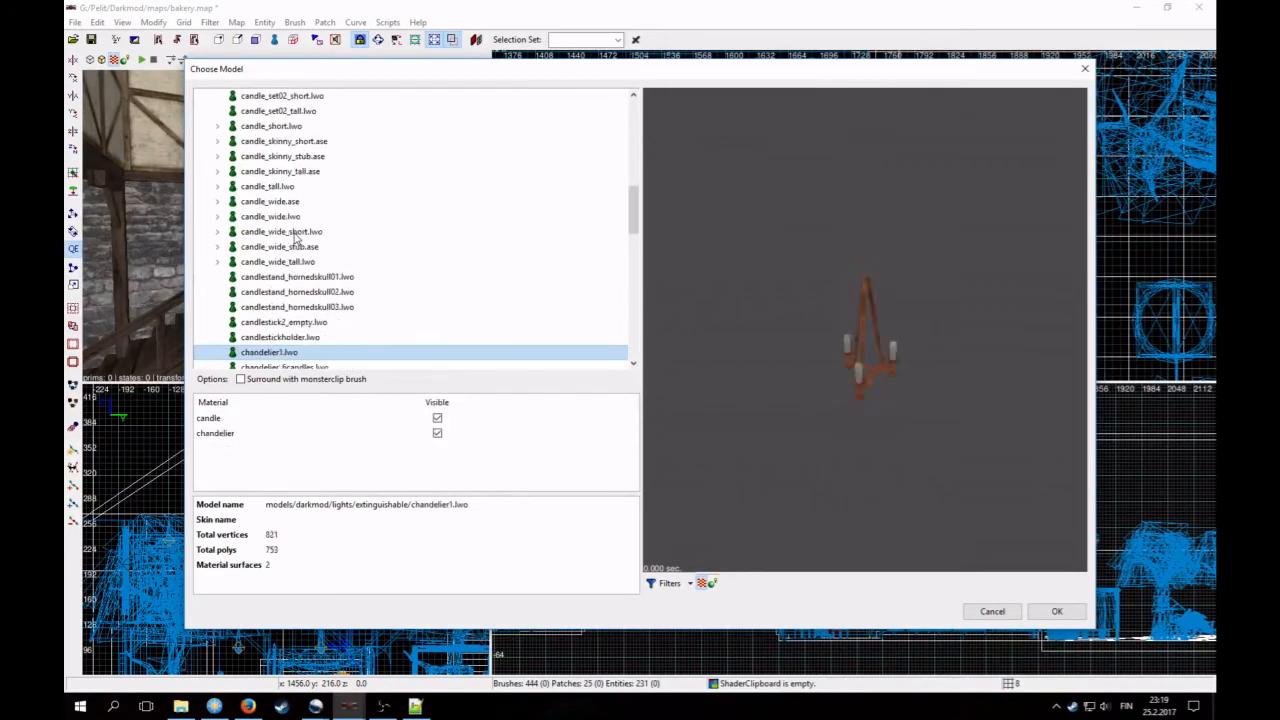
{"action": "key", "text": "Down"}
{"action": "key", "text": "Down"}
{"action": "key", "text": "Down"}
{"action": "key", "text": "Down"}
{"action": "key", "text": "Up"}
{"action": "key", "text": "Down"}
{"action": "key", "text": "Down"}
{"action": "key", "text": "Down"}
{"action": "key", "text": "Up"}
{"action": "key", "text": "Down"}
{"action": "key", "text": "Down"}
{"action": "key", "text": "Down"}
{"action": "key", "text": "Down"}
{"action": "key", "text": "Down"}
{"action": "key", "text": "Down"}
{"action": "key", "text": "Down"}
{"action": "key", "text": "Down"}
{"action": "key", "text": "Down"}
{"action": "key", "text": "Down"}
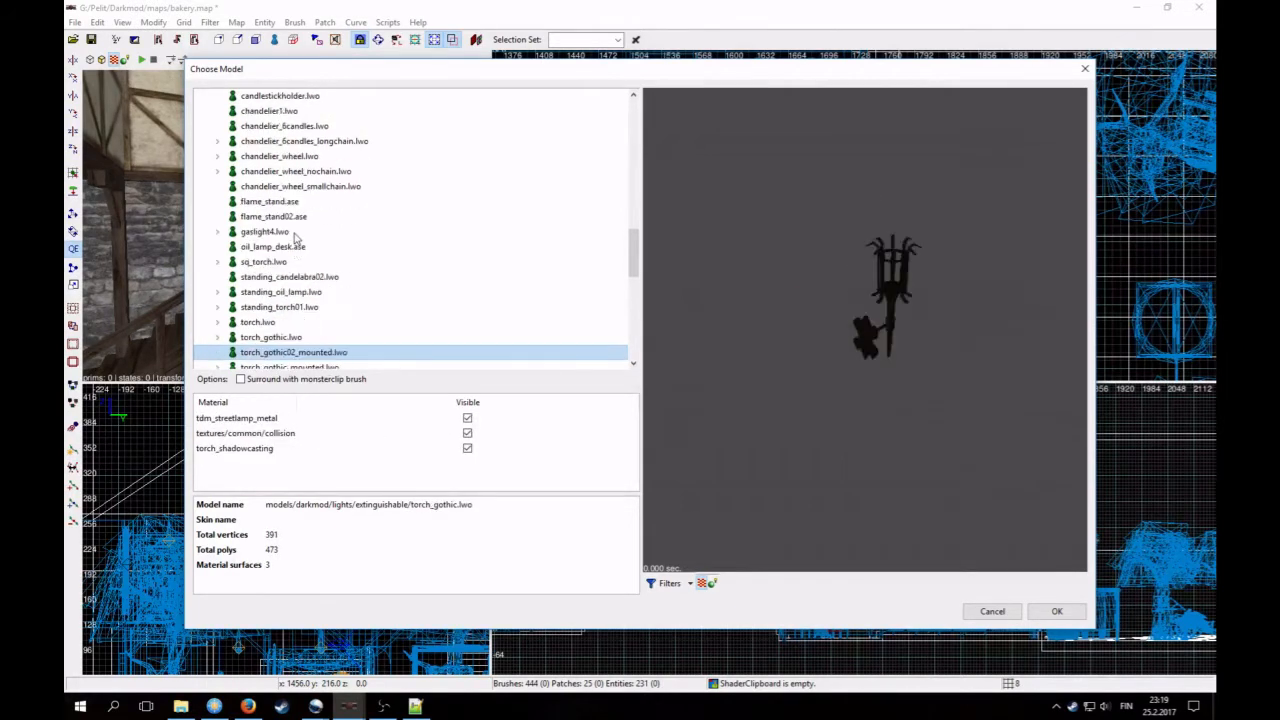
{"action": "key", "text": "Down"}
{"action": "key", "text": "Down"}
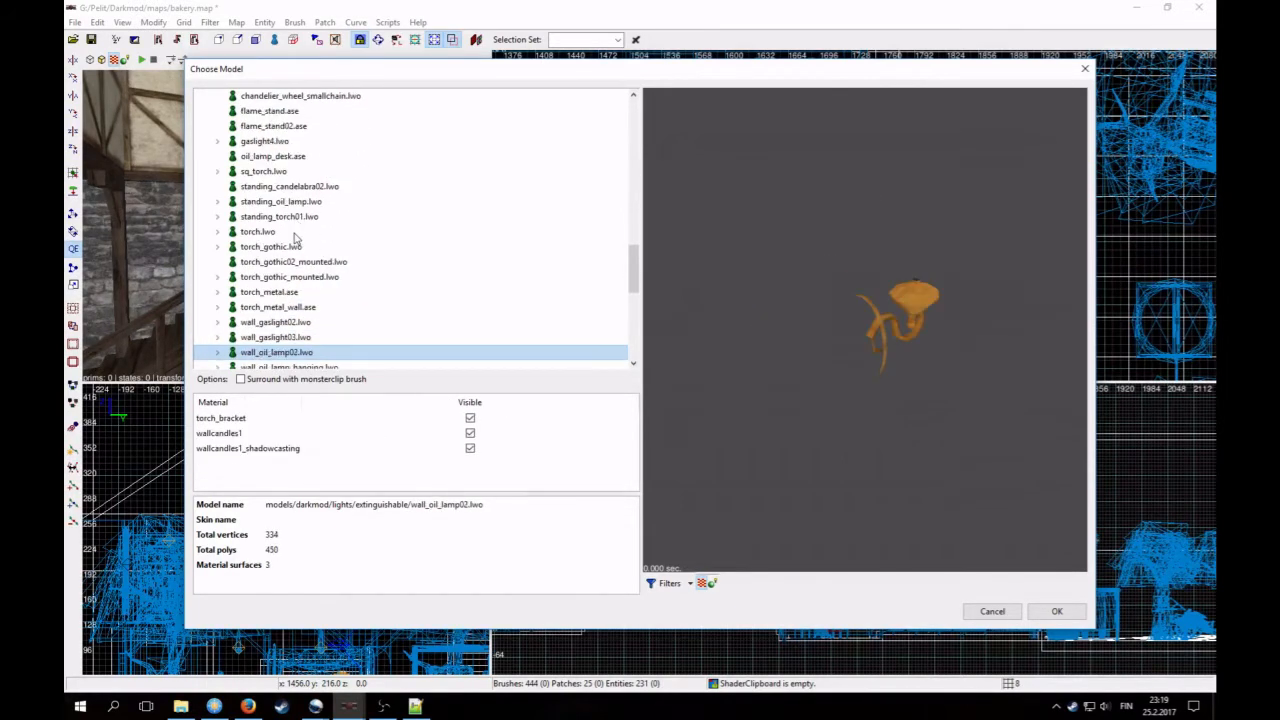
{"action": "key", "text": "Down"}
{"action": "key", "text": "Up"}
{"action": "left_click_drag", "start_coordinate": [880, 336], "coordinate": [826, 314]}
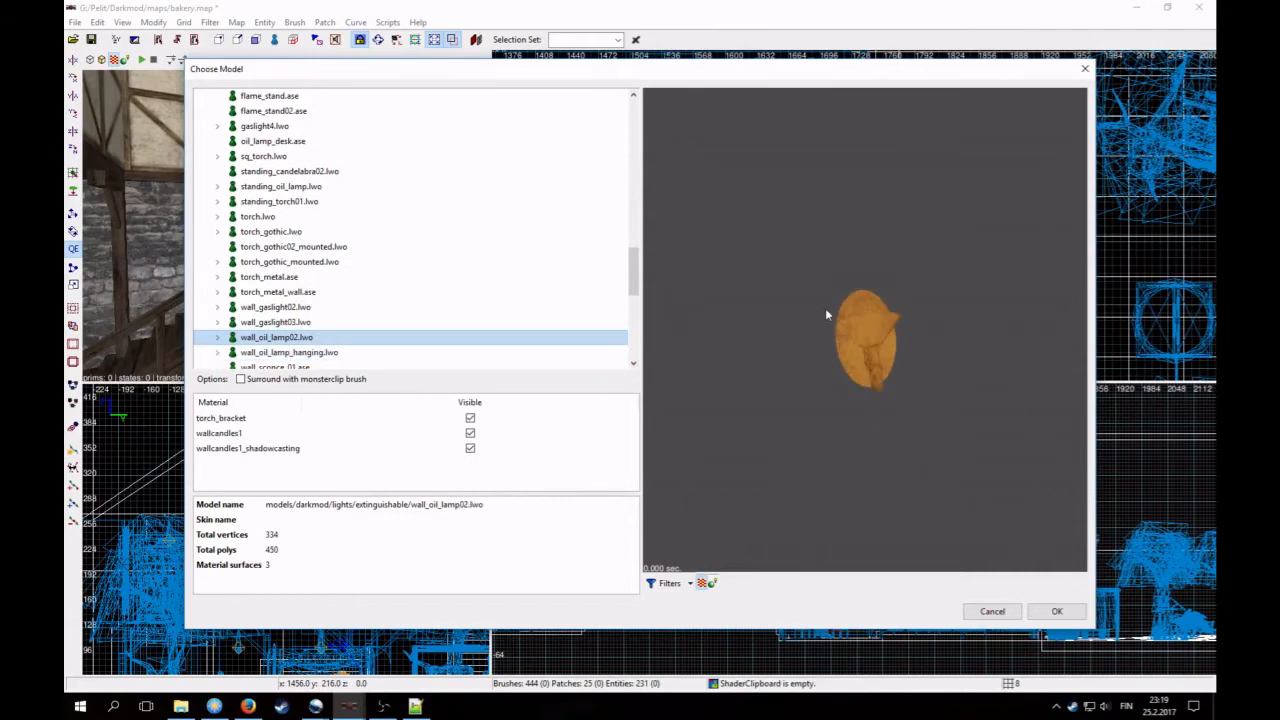
{"action": "left_click", "coordinate": [1057, 612]}
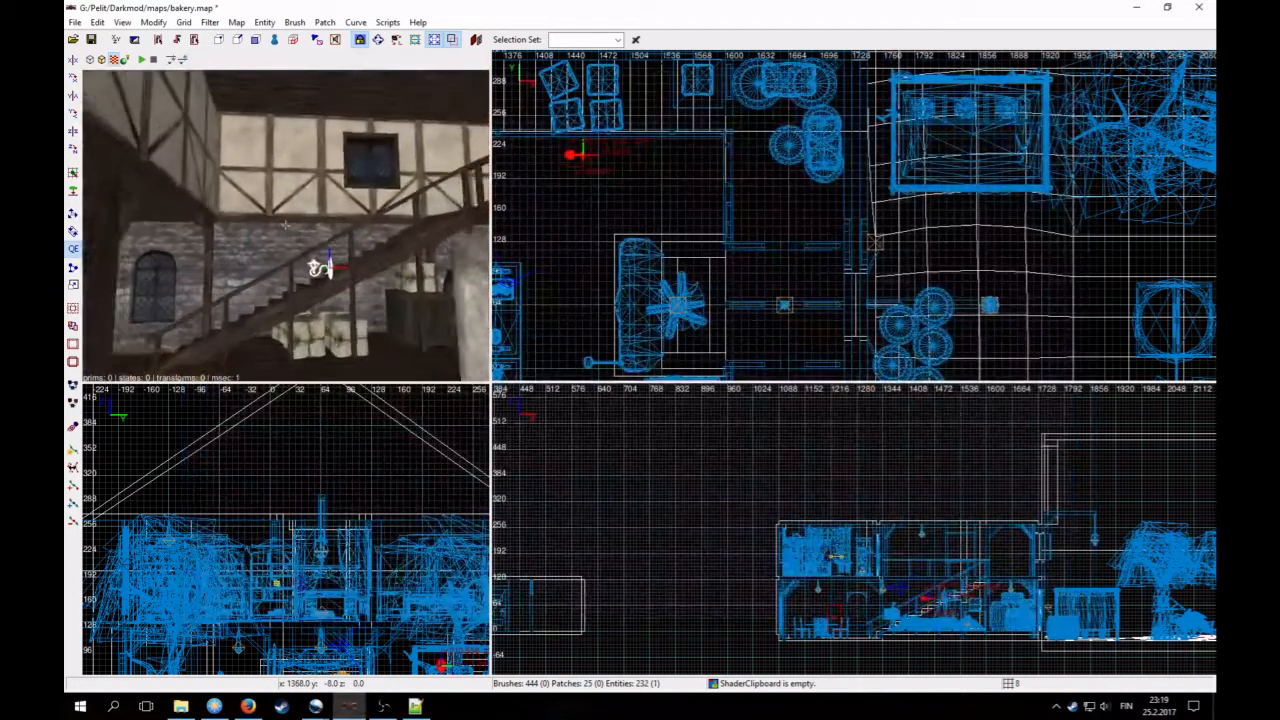
Step: Rotate the wall oil lamp to face into the room and move it against the stone wall behind the staircase
{"action": "key", "text": "Up"}
{"action": "right_click", "coordinate": [286, 226]}
{"action": "scroll", "coordinate": [754, 301], "scroll_direction": "down", "scroll_amount": 2}
{"action": "right_click_drag", "start_coordinate": [653, 260], "coordinate": [686, 289]}
{"action": "scroll", "coordinate": [653, 260], "scroll_direction": "up", "scroll_amount": 2}
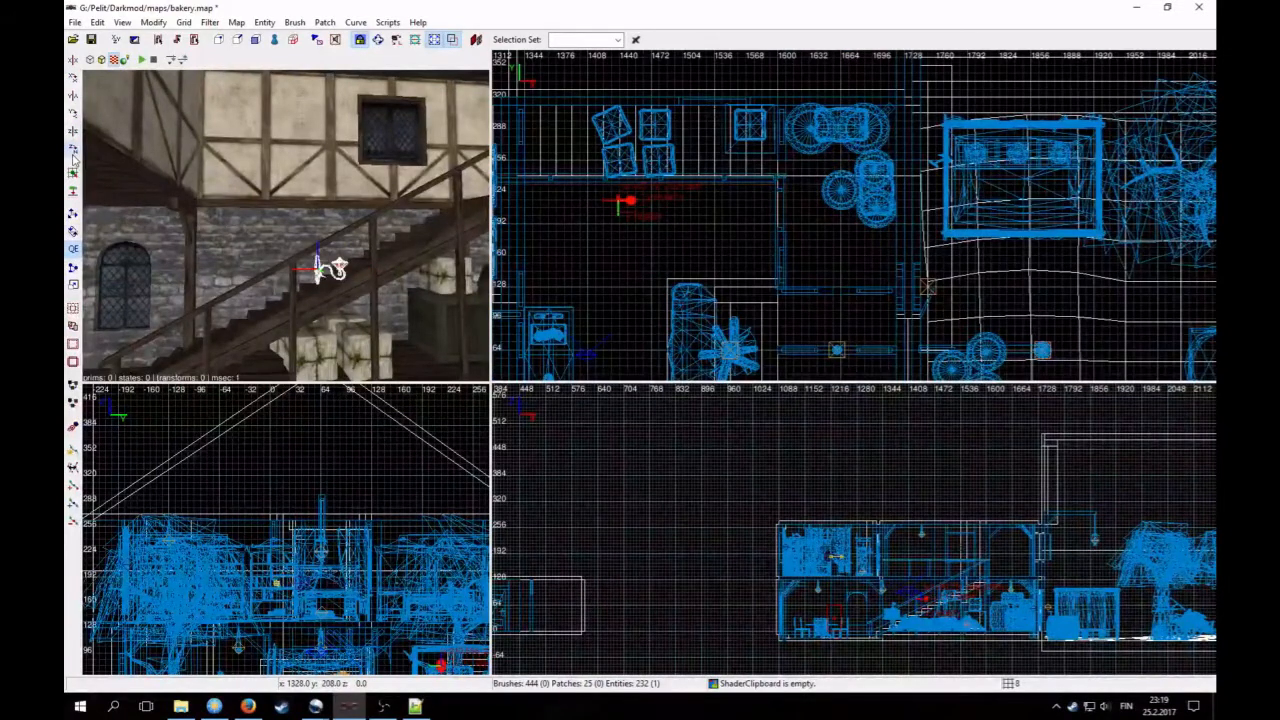
{"action": "right_click_drag", "start_coordinate": [620, 246], "coordinate": [670, 253]}
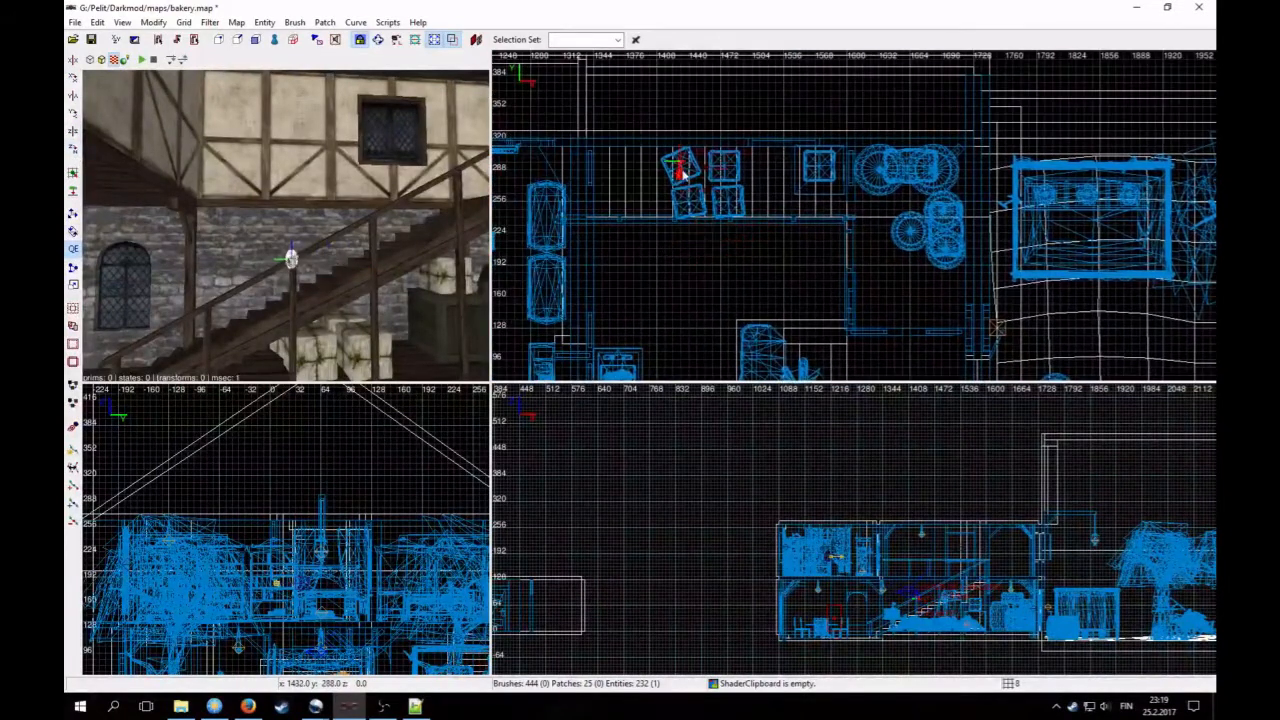
{"action": "right_click", "coordinate": [390, 240]}
{"action": "key", "text": "Up"}
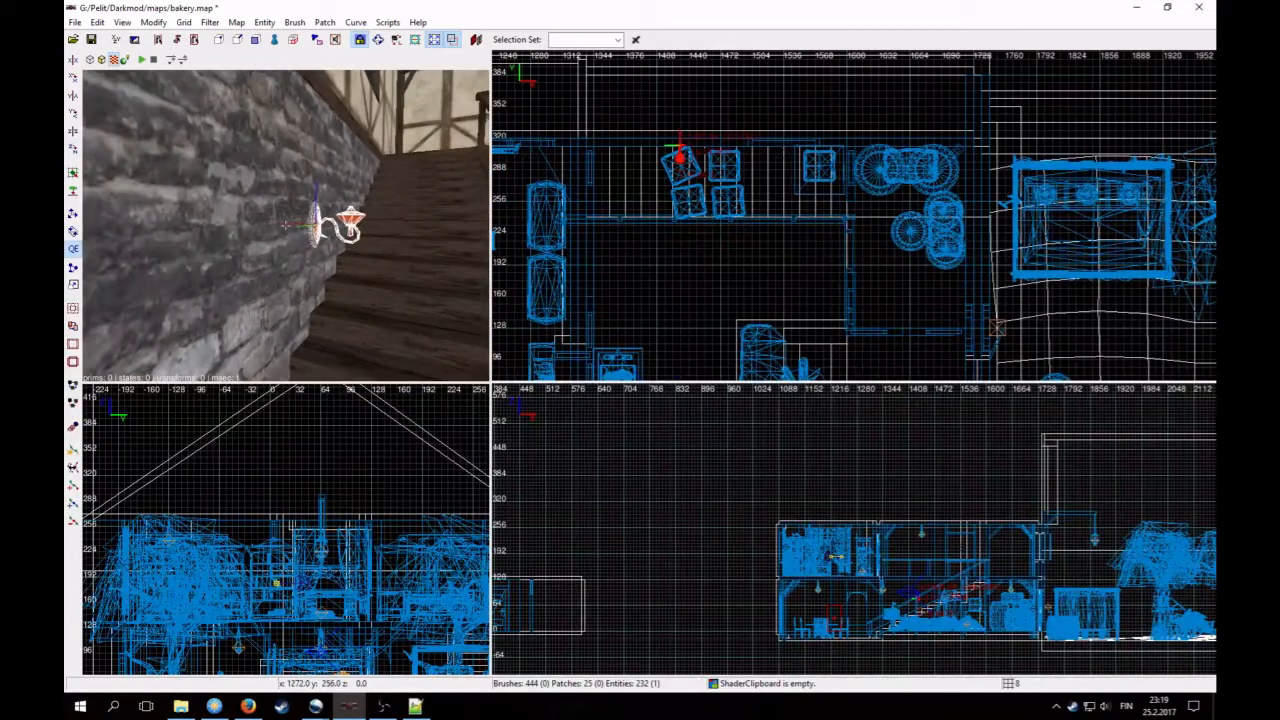
{"action": "key", "text": "Down"}
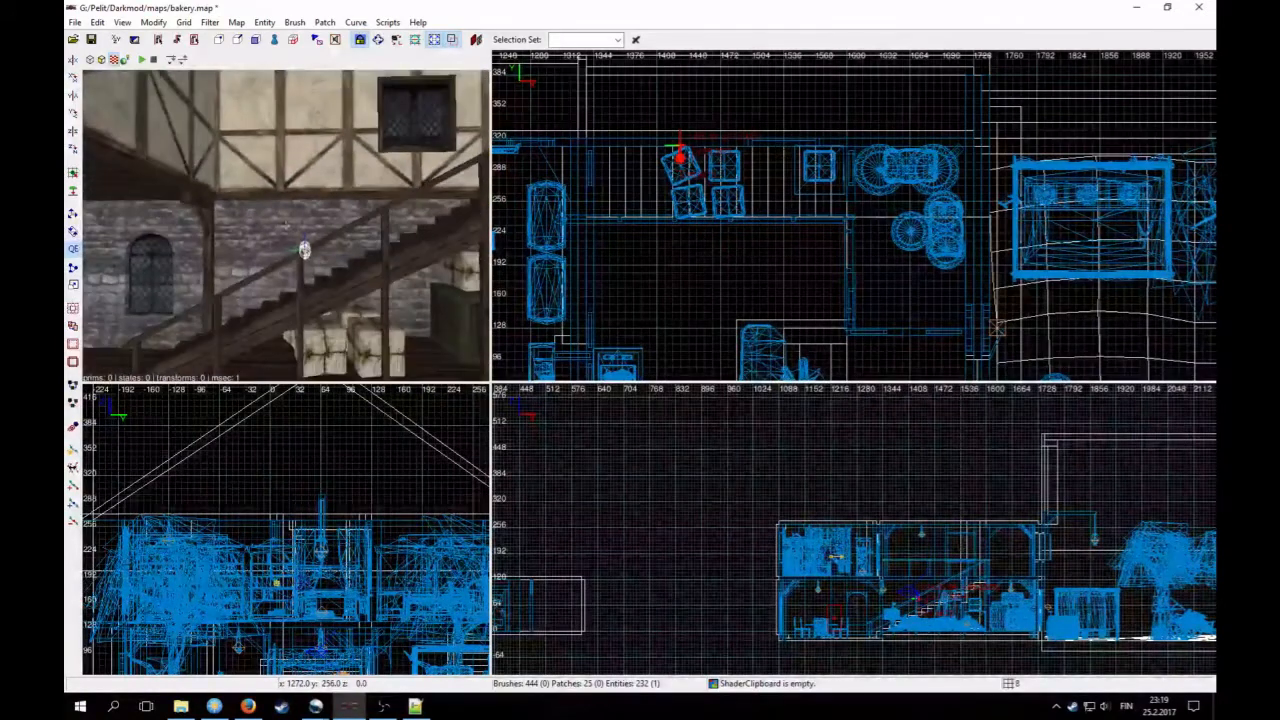
Step: Set the grid size to 4 and raise the lamp on the stone wall above the handrail
{"action": "scroll", "coordinate": [764, 538], "scroll_direction": "up", "scroll_amount": 6}
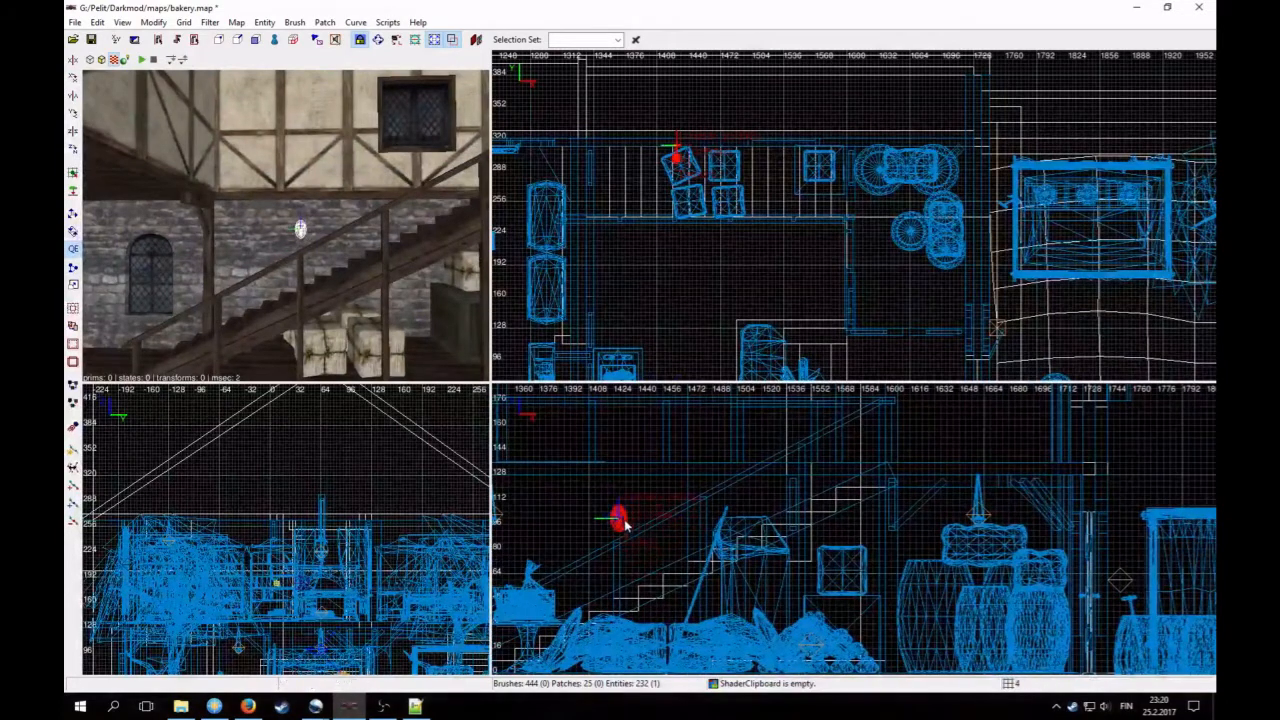
{"action": "right_click", "coordinate": [383, 344]}
{"action": "key", "text": "Up"}
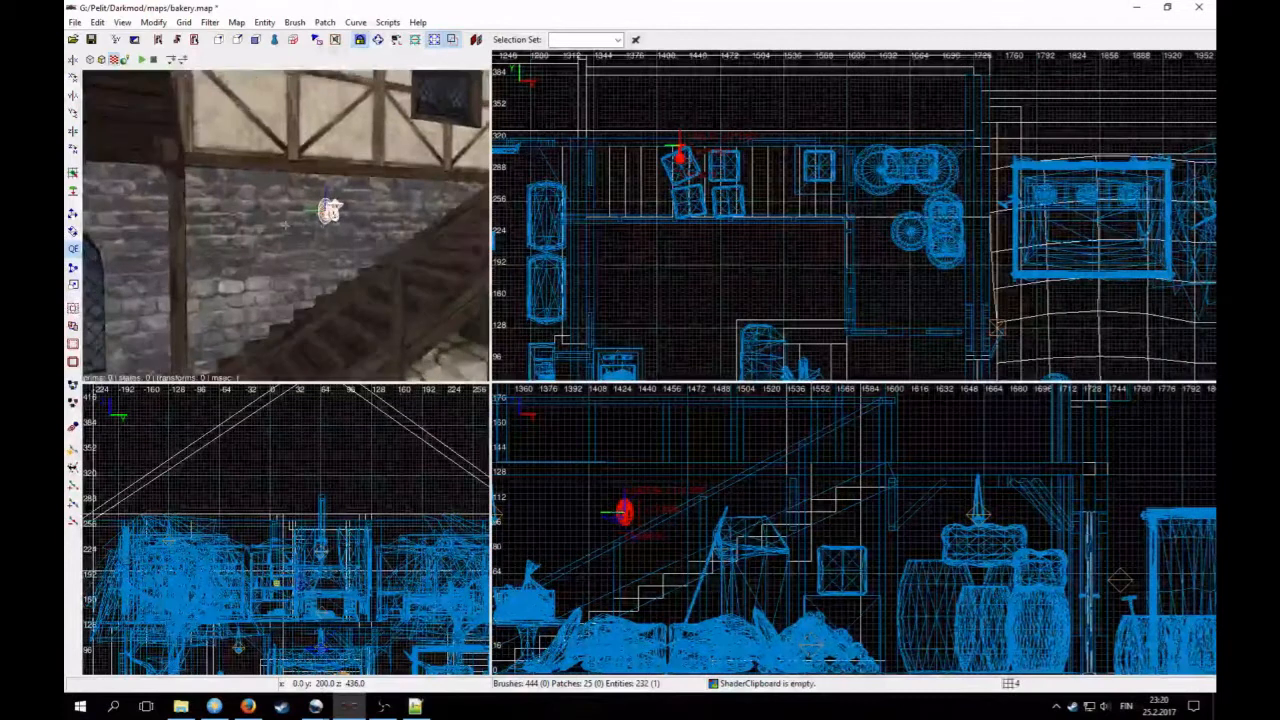
{"action": "key", "text": "Left"}
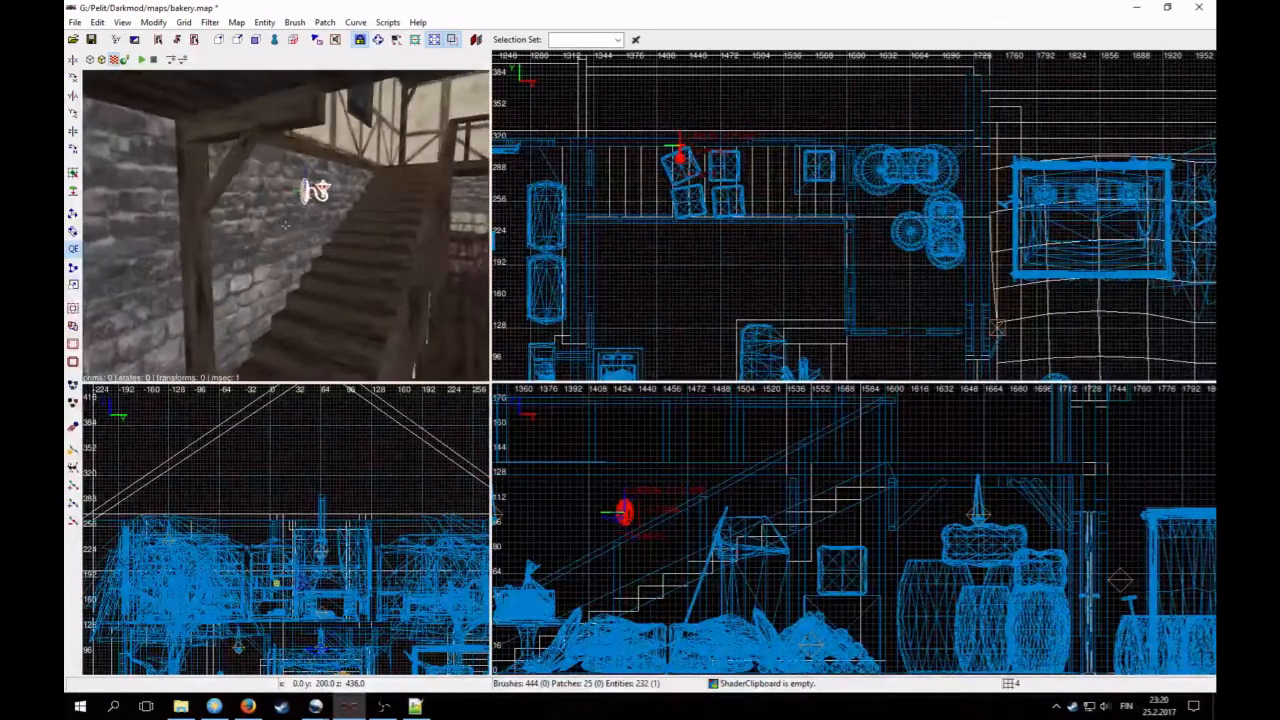
{"action": "key", "text": "Up"}
{"action": "scroll", "coordinate": [638, 160], "scroll_direction": "up", "scroll_amount": 3}
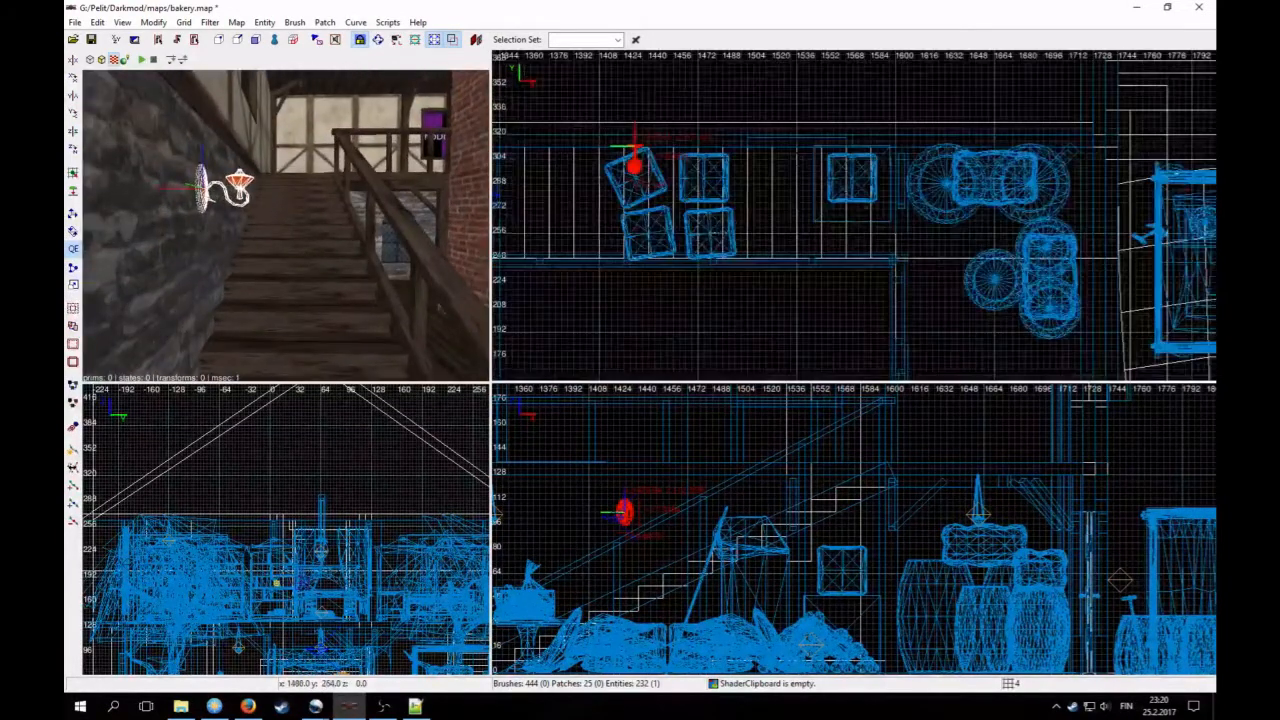
{"action": "key", "text": "Escape"}
{"action": "left_click_drag", "start_coordinate": [637, 157], "coordinate": [670, 242]}
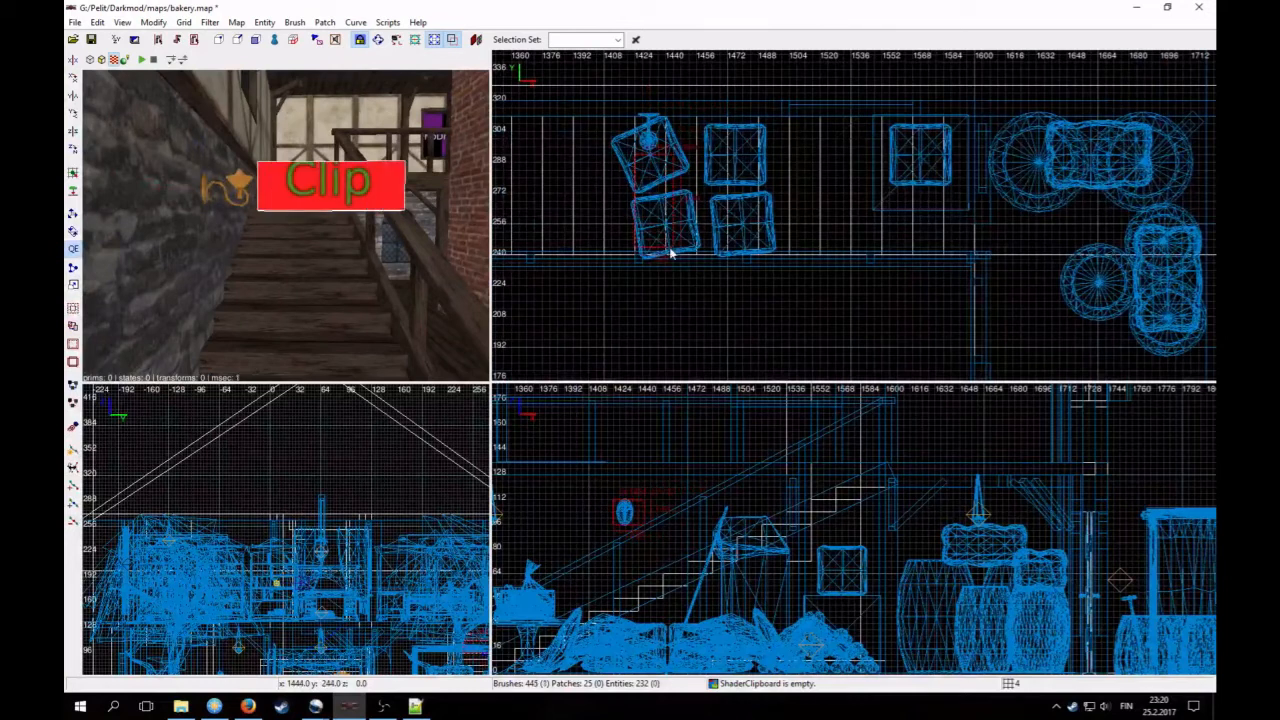
{"action": "left_click", "coordinate": [418, 247], "text": "shift"}
{"action": "left_click", "coordinate": [418, 247], "text": "shift"}
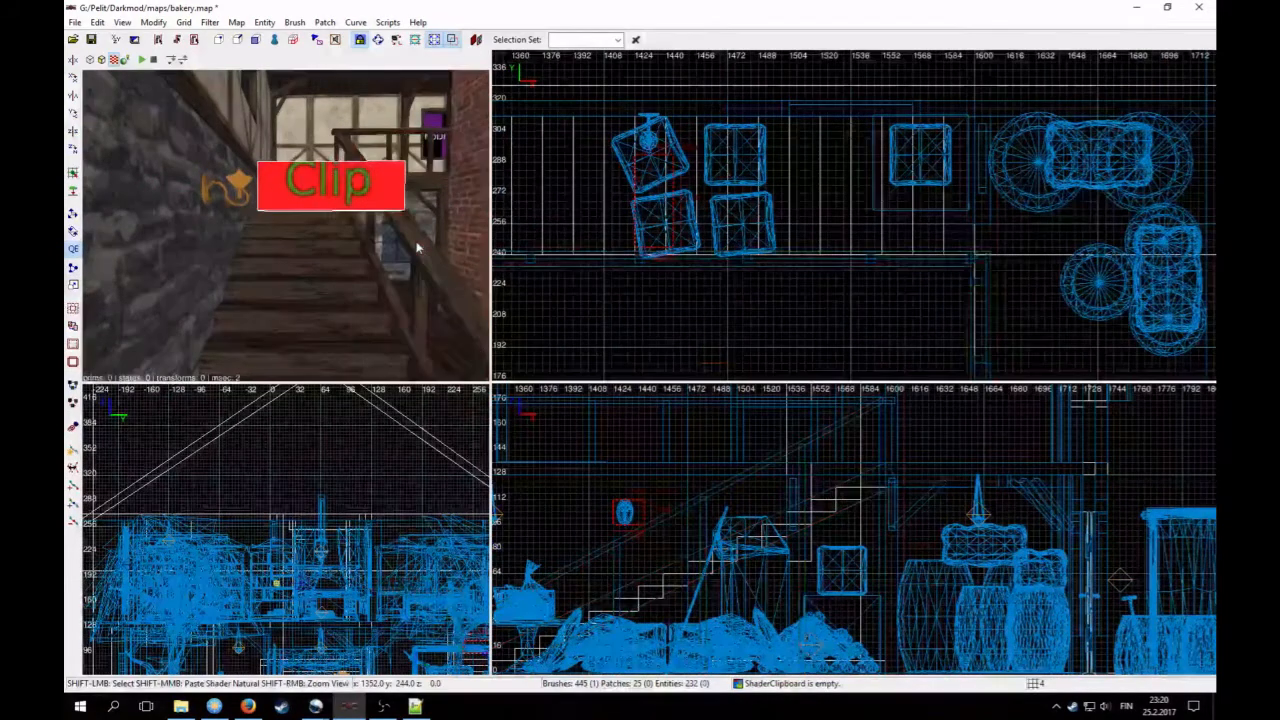
{"action": "scroll", "coordinate": [698, 205], "scroll_direction": "up", "scroll_amount": 2}
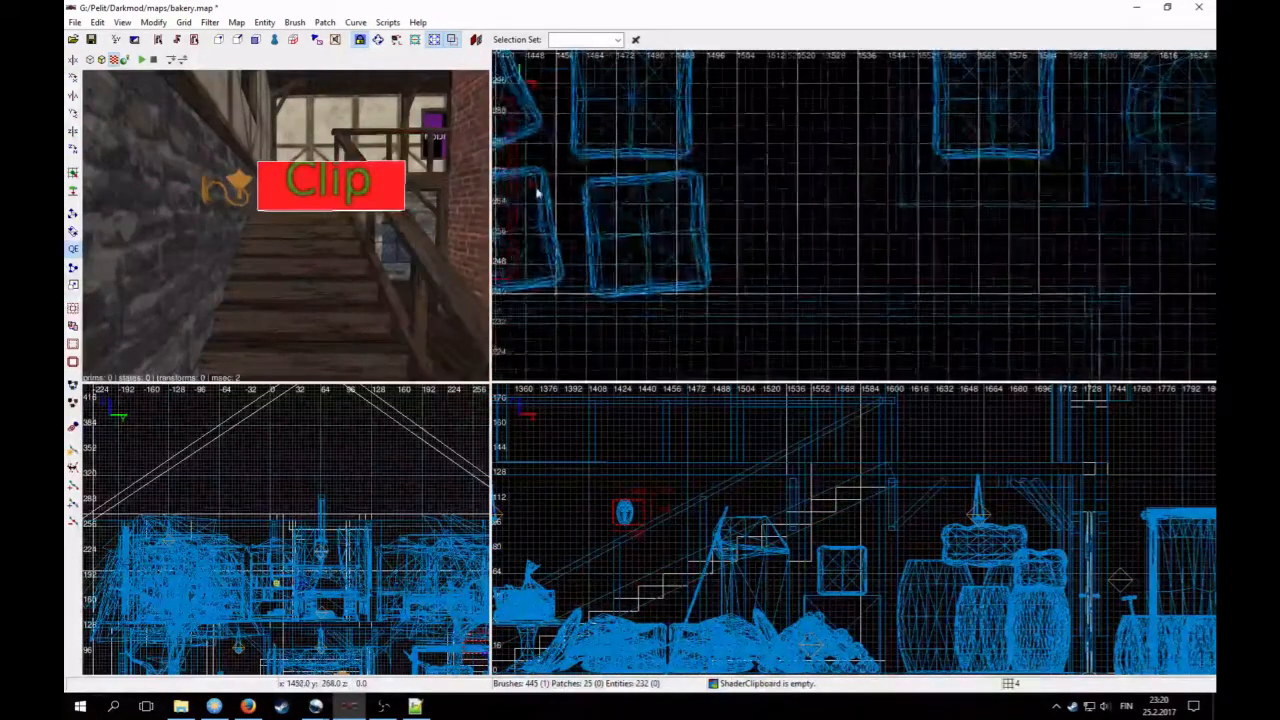
{"action": "key", "text": "BackSpace"}
Step: Set the grid size to 1 and try to shift the lamp further into the stone wall
{"action": "right_click", "coordinate": [331, 244]}
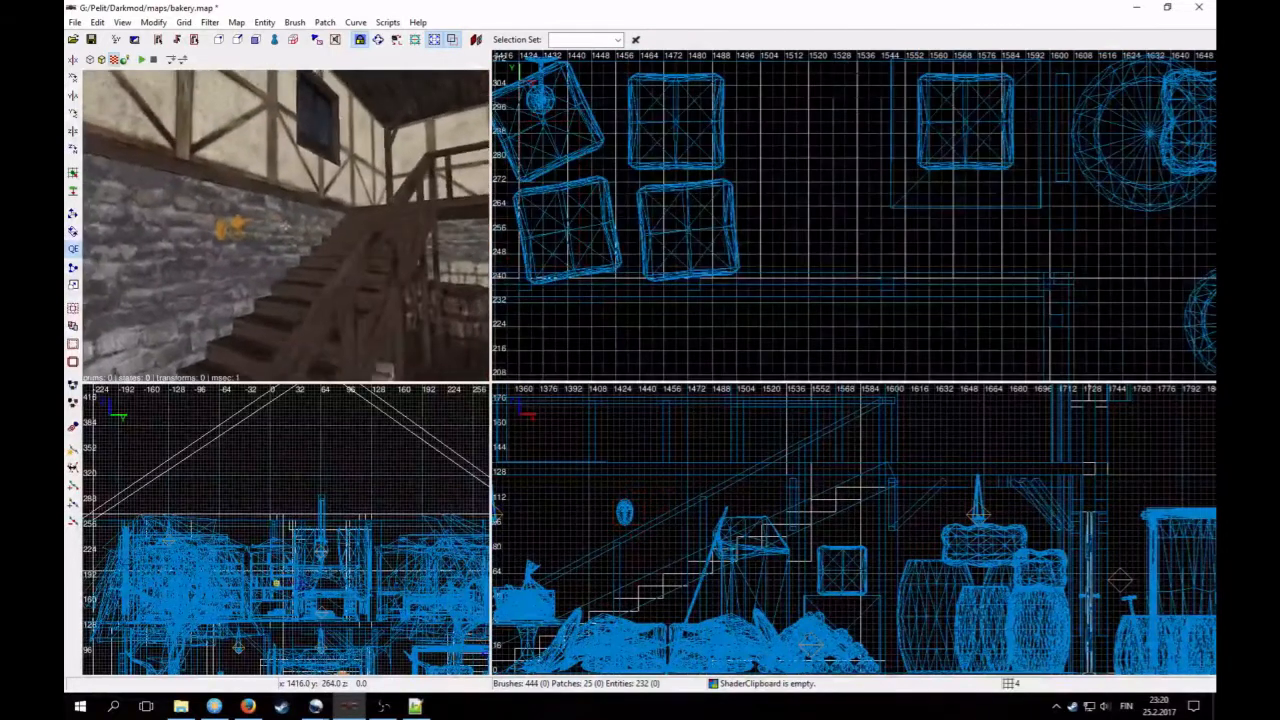
{"action": "right_click", "coordinate": [335, 234]}
{"action": "left_click", "coordinate": [316, 208], "text": "shift"}
{"action": "scroll", "coordinate": [677, 483], "scroll_direction": "up", "scroll_amount": 1}
{"action": "right_click_drag", "start_coordinate": [677, 483], "coordinate": [742, 500]}
{"action": "scroll", "coordinate": [693, 496], "scroll_direction": "up", "scroll_amount": 3}
{"action": "key", "text": "1"}
{"action": "right_click_drag", "start_coordinate": [577, 65], "coordinate": [635, 170]}
{"action": "left_click_drag", "start_coordinate": [600, 198], "coordinate": [597, 190]}
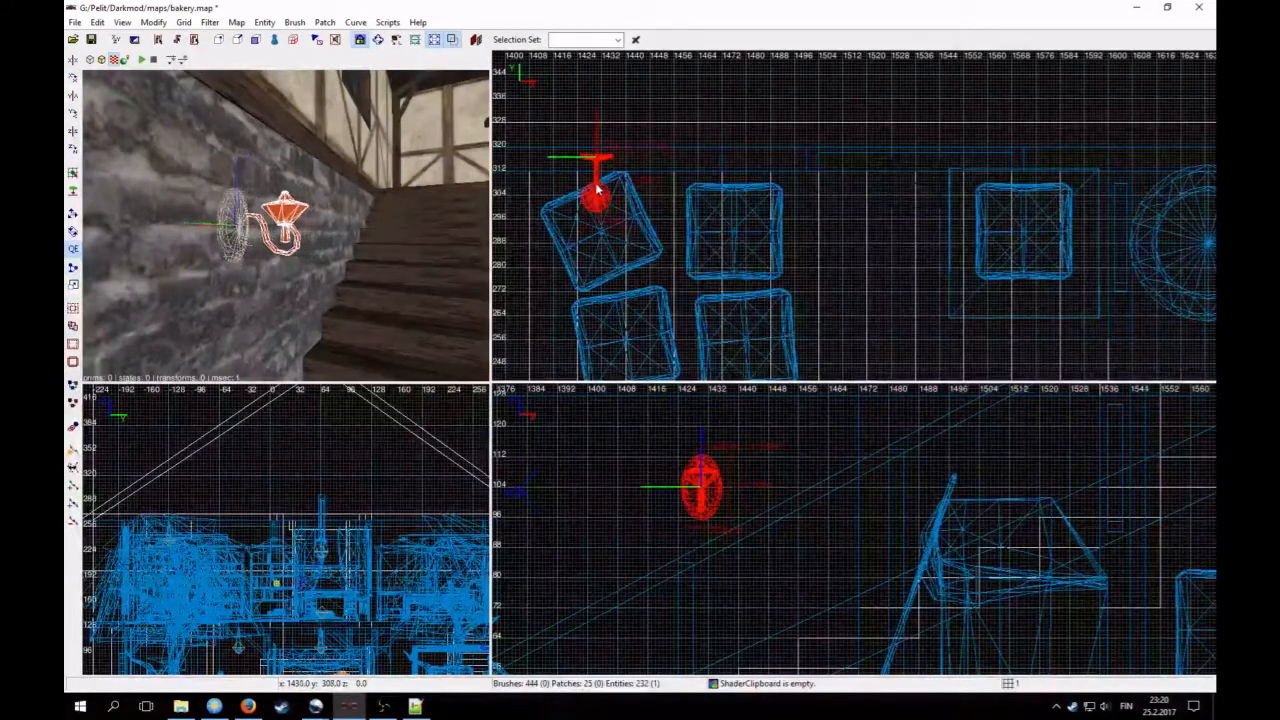
{"action": "right_click", "coordinate": [421, 187]}
{"action": "key", "text": "Escape"}
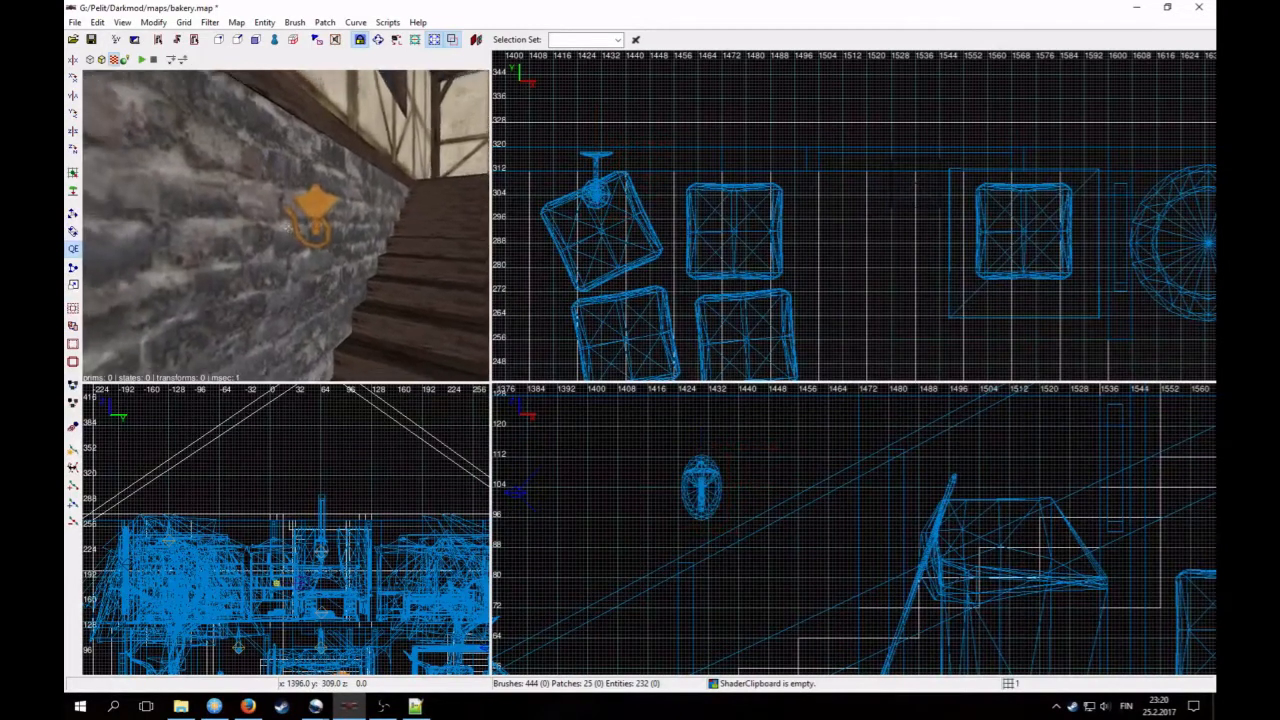
Step: Undo the lamp's last shift into the wall, stepping back through the history and redoing the lamp's raised position
{"action": "key", "text": "Down"}
{"action": "key", "text": "Up"}
{"action": "right_click", "coordinate": [407, 185]}
{"action": "key", "text": "ctrl+z"}
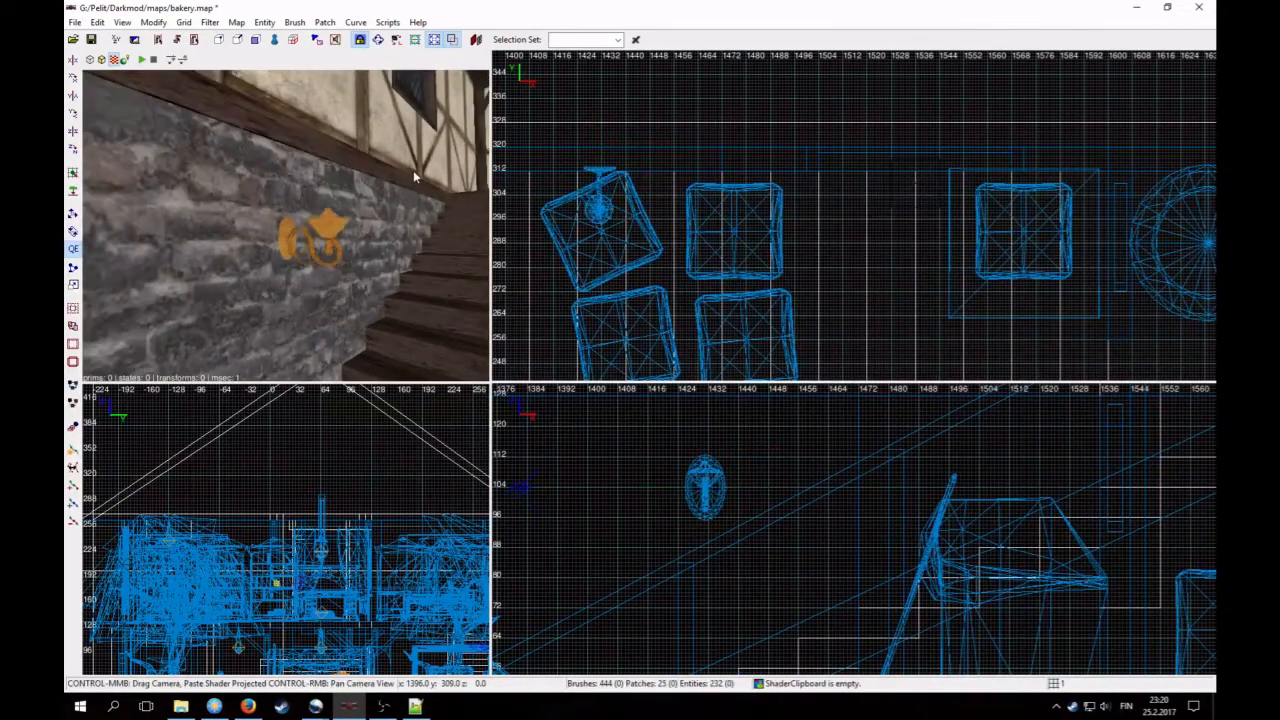
{"action": "right_click", "coordinate": [308, 258]}
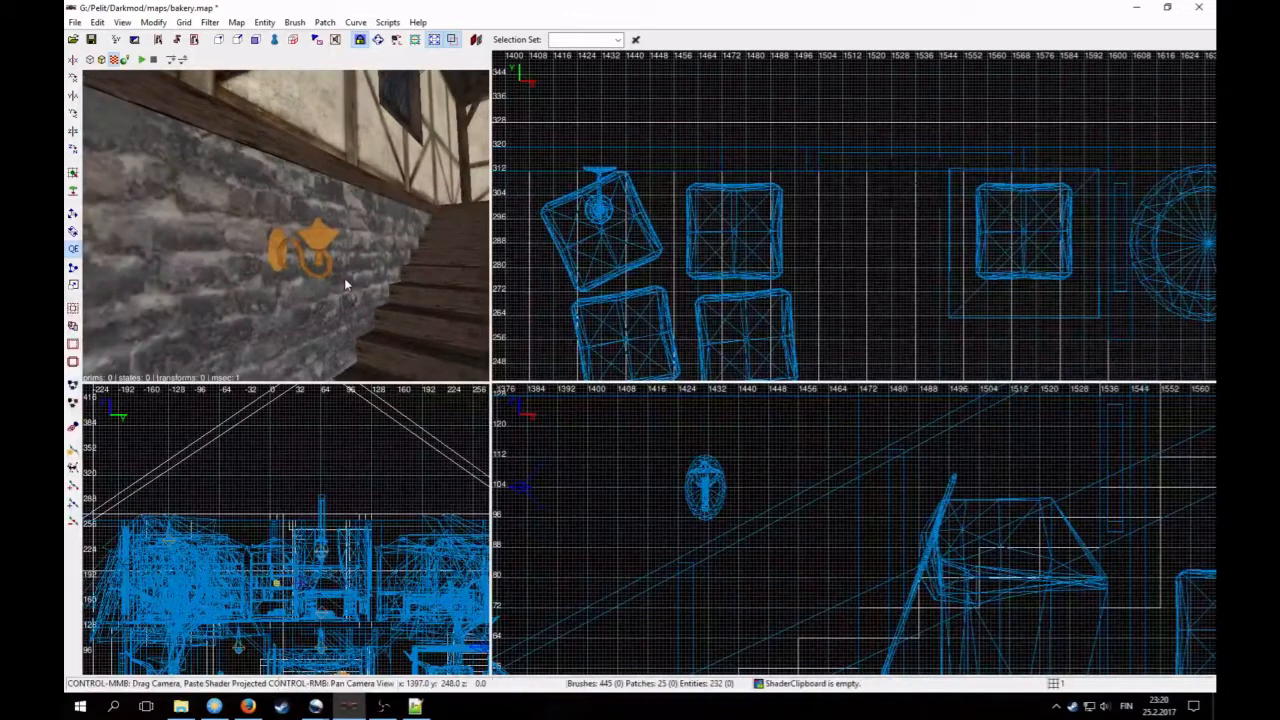
{"action": "key", "text": "ctrl+z"}
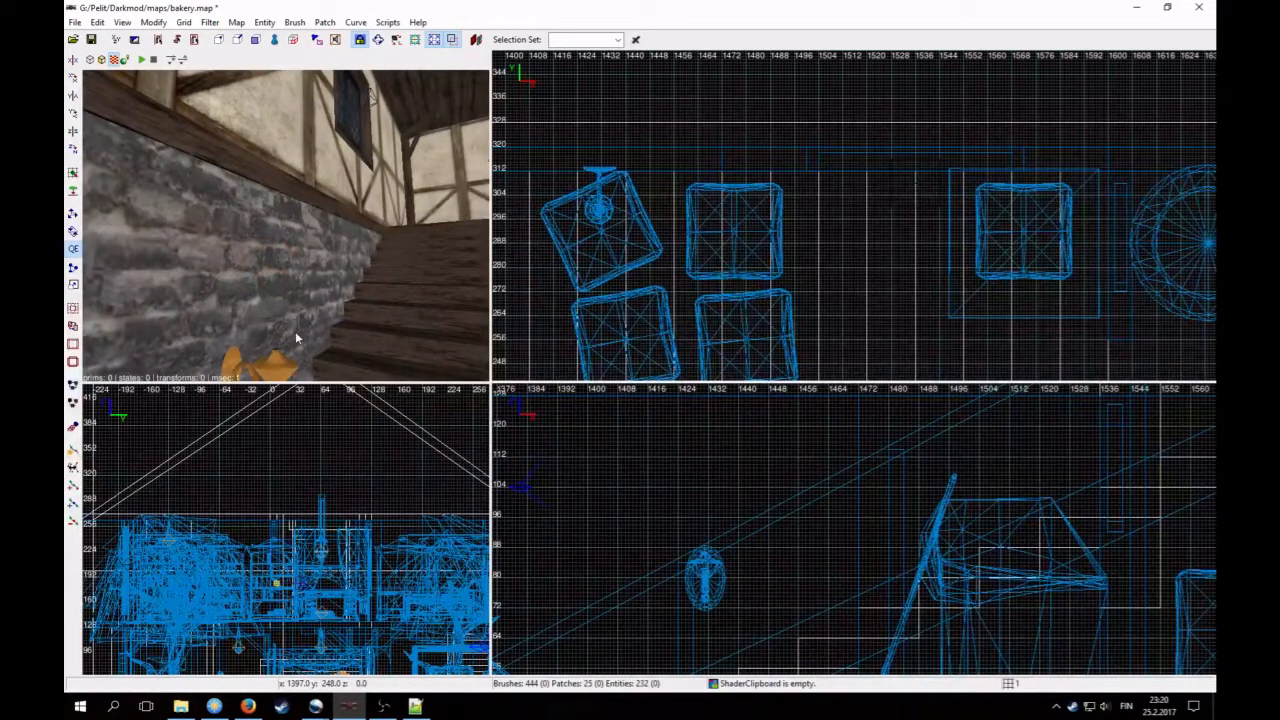
{"action": "key", "text": "ctrl+y"}
Step: Set the grid size to 8 and move the wall lamp to about x 1408, z 88, above the lower part of the handrail
{"action": "left_click", "coordinate": [278, 258], "text": "shift"}
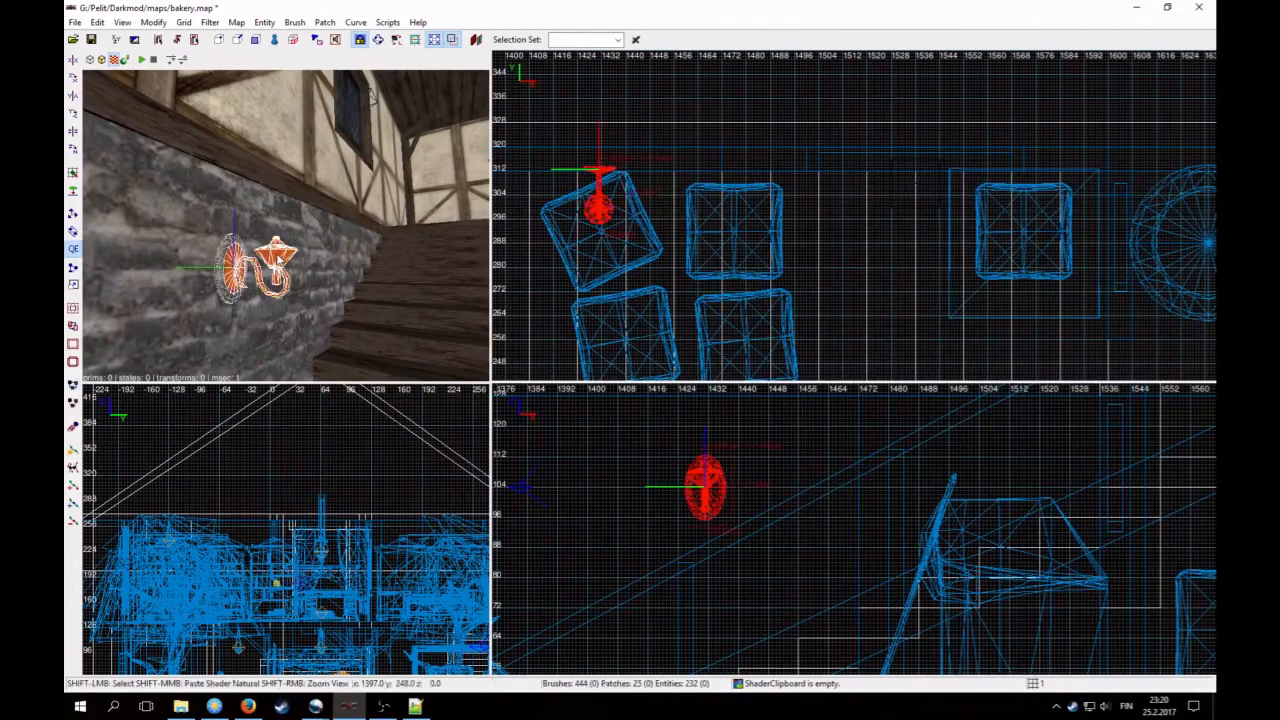
{"action": "scroll", "coordinate": [777, 545], "scroll_direction": "down", "scroll_amount": 4}
{"action": "right_click", "coordinate": [385, 325]}
{"action": "key", "text": "Right"}
{"action": "key", "text": "Down"}
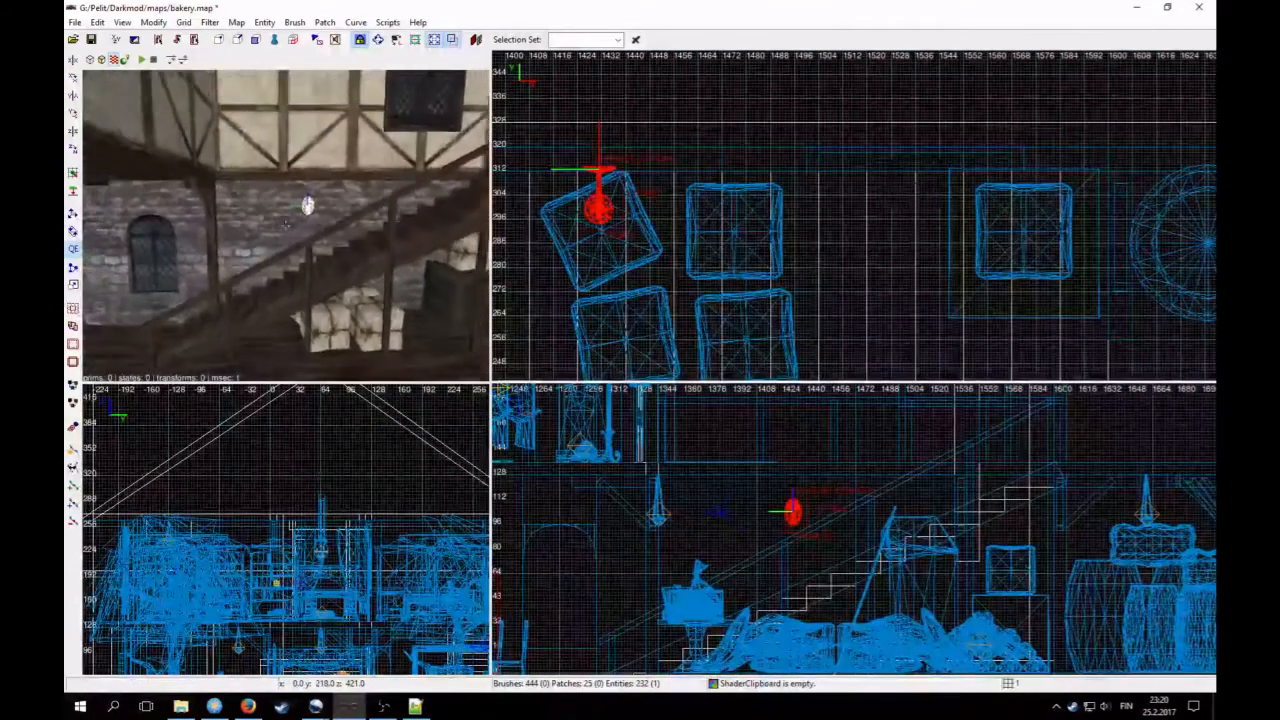
{"action": "right_click", "coordinate": [314, 318]}
{"action": "key", "text": "4"}
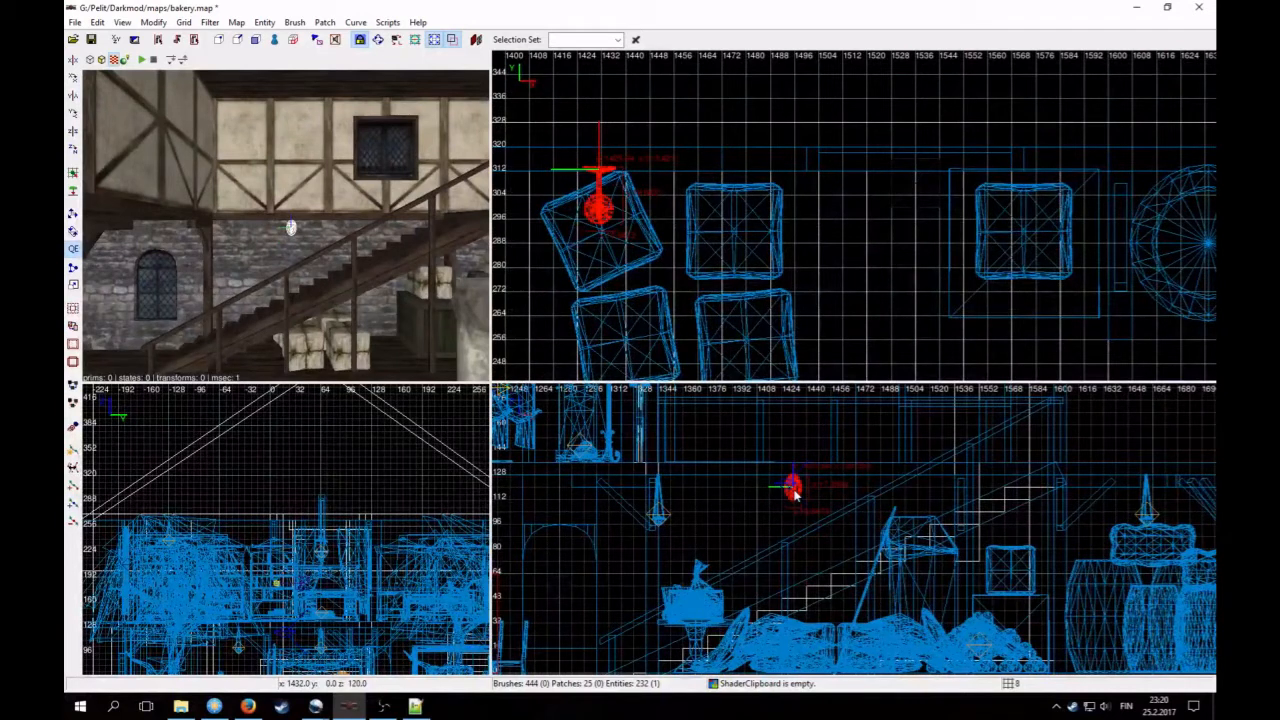
{"action": "left_click_drag", "start_coordinate": [795, 495], "coordinate": [758, 540]}
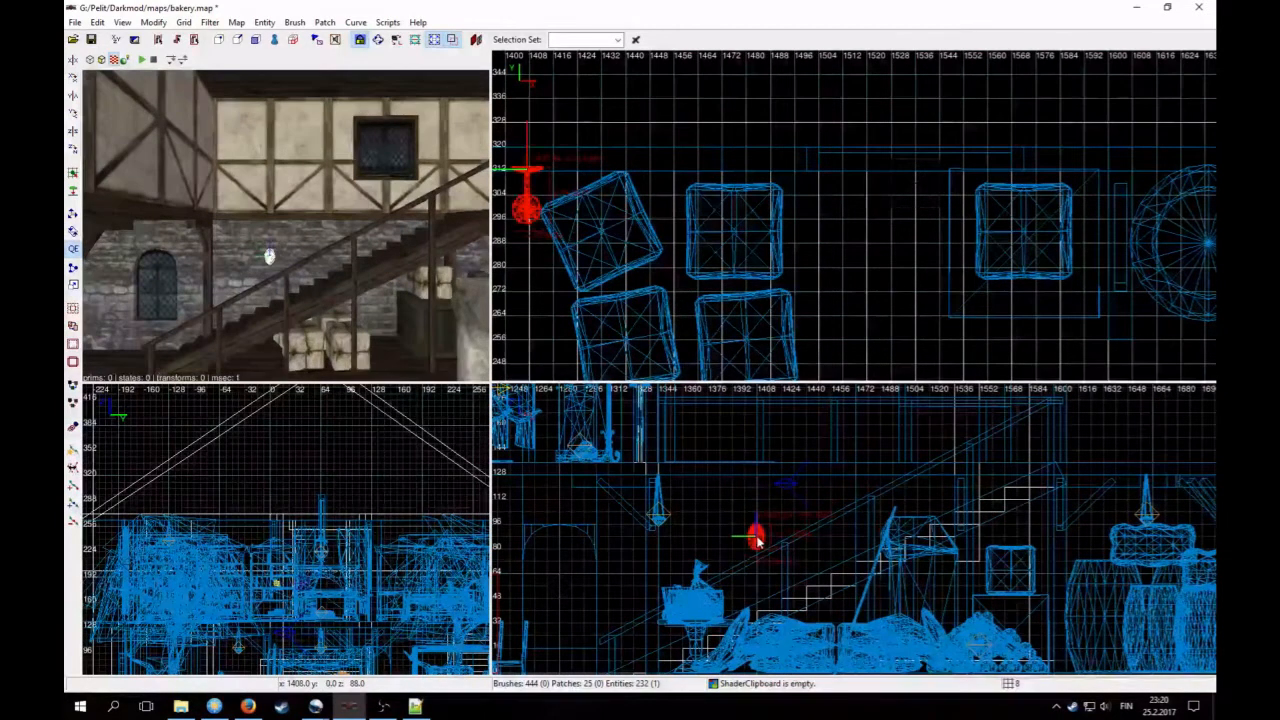
{"action": "right_click", "coordinate": [350, 335]}
{"action": "key", "text": "Up"}
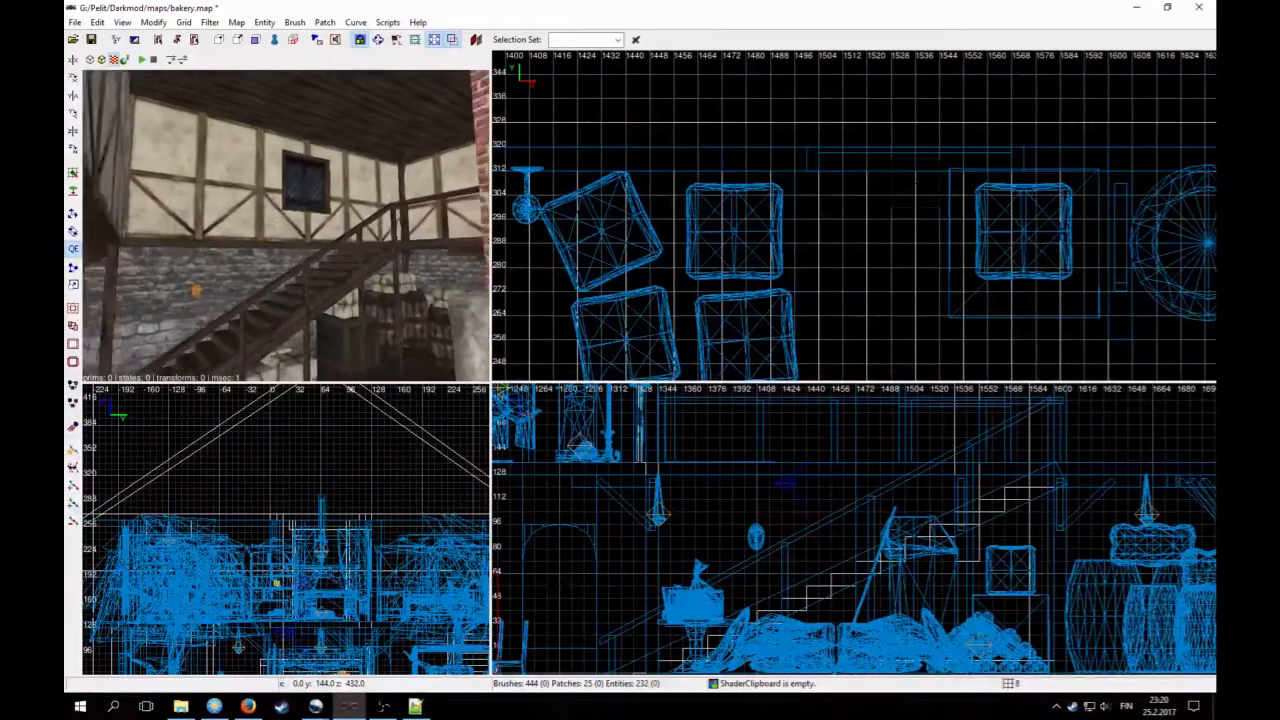
{"action": "key", "text": "Down"}
{"action": "right_click", "coordinate": [360, 301]}
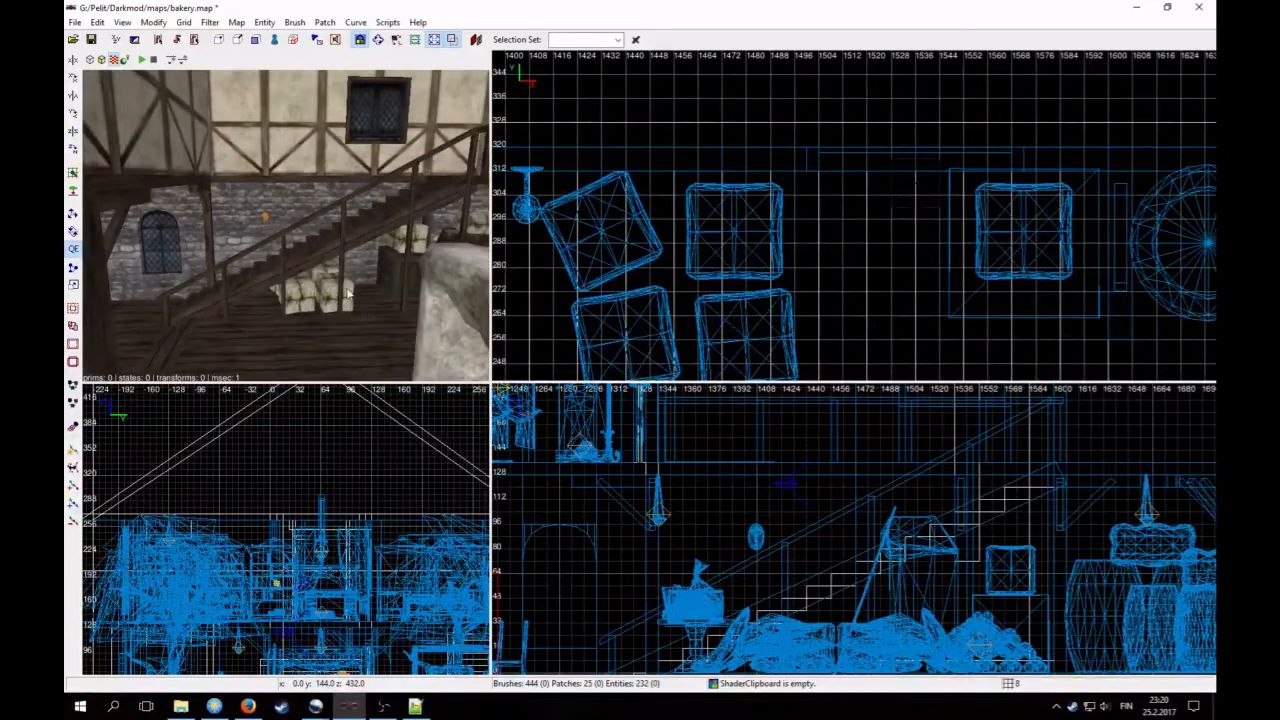
Step: Move the wall lamp further along the staircase to about x 1479, z 128, at the beam above the stone wall
{"action": "scroll", "coordinate": [870, 525], "scroll_direction": "down", "scroll_amount": 2}
{"action": "left_click_drag", "start_coordinate": [798, 530], "coordinate": [860, 503]}
{"action": "right_click", "coordinate": [410, 312]}
{"action": "key", "text": "Up"}
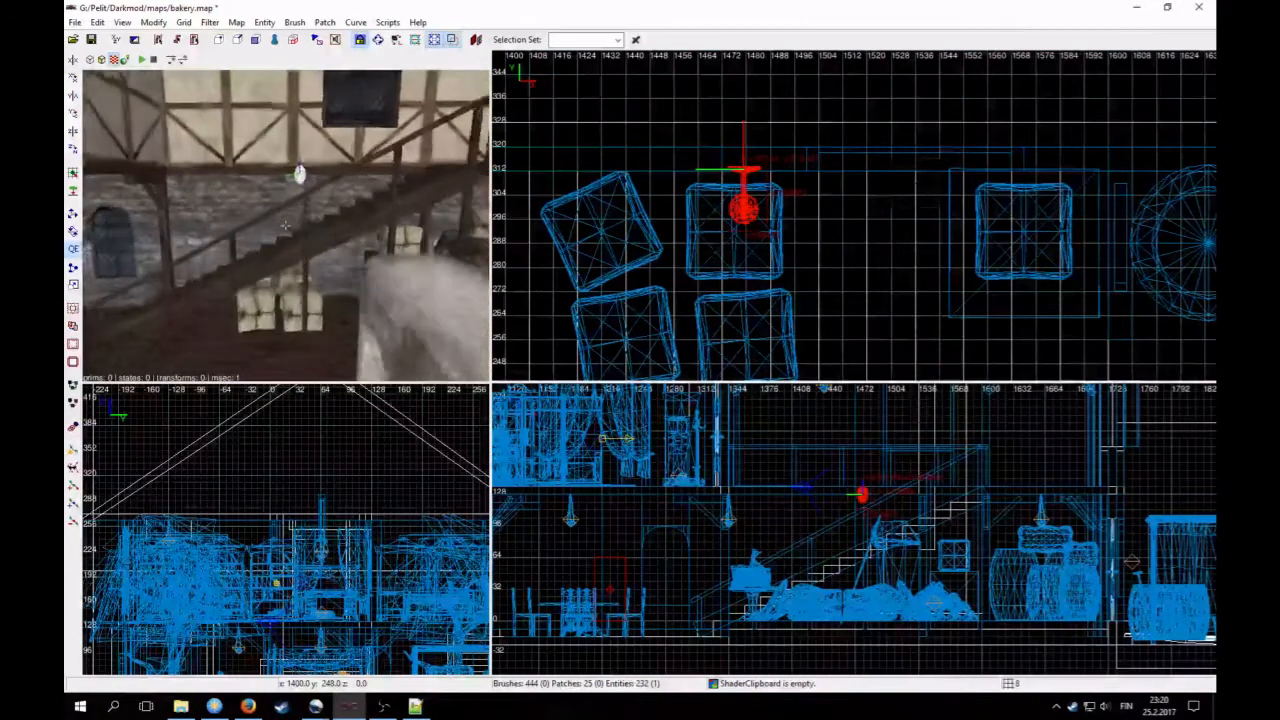
{"action": "key", "text": "Left"}
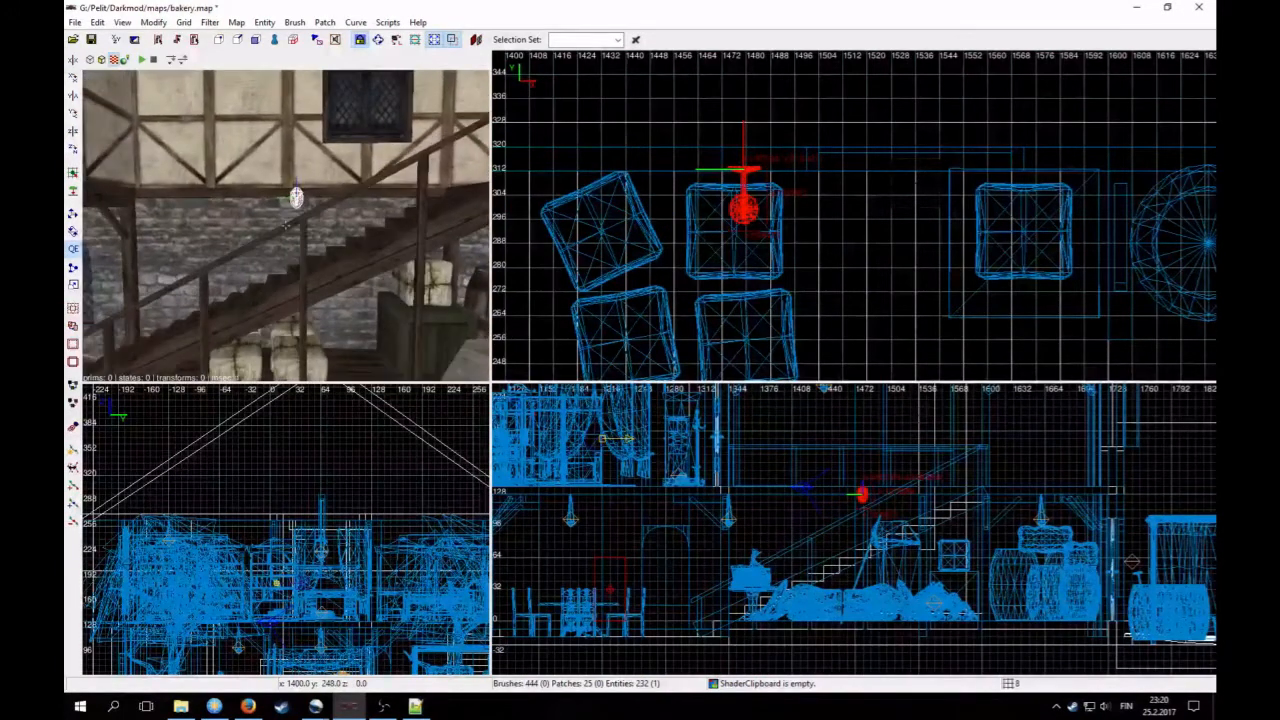
{"action": "key", "text": "Escape"}
{"action": "right_click", "coordinate": [295, 269]}
{"action": "key", "text": "Up"}
{"action": "right_click", "coordinate": [295, 259]}
Step: Rename the wall oil lamp's entity as wall_lamp1
{"action": "left_click", "coordinate": [280, 231], "text": "shift"}
{"action": "key", "text": "n"}
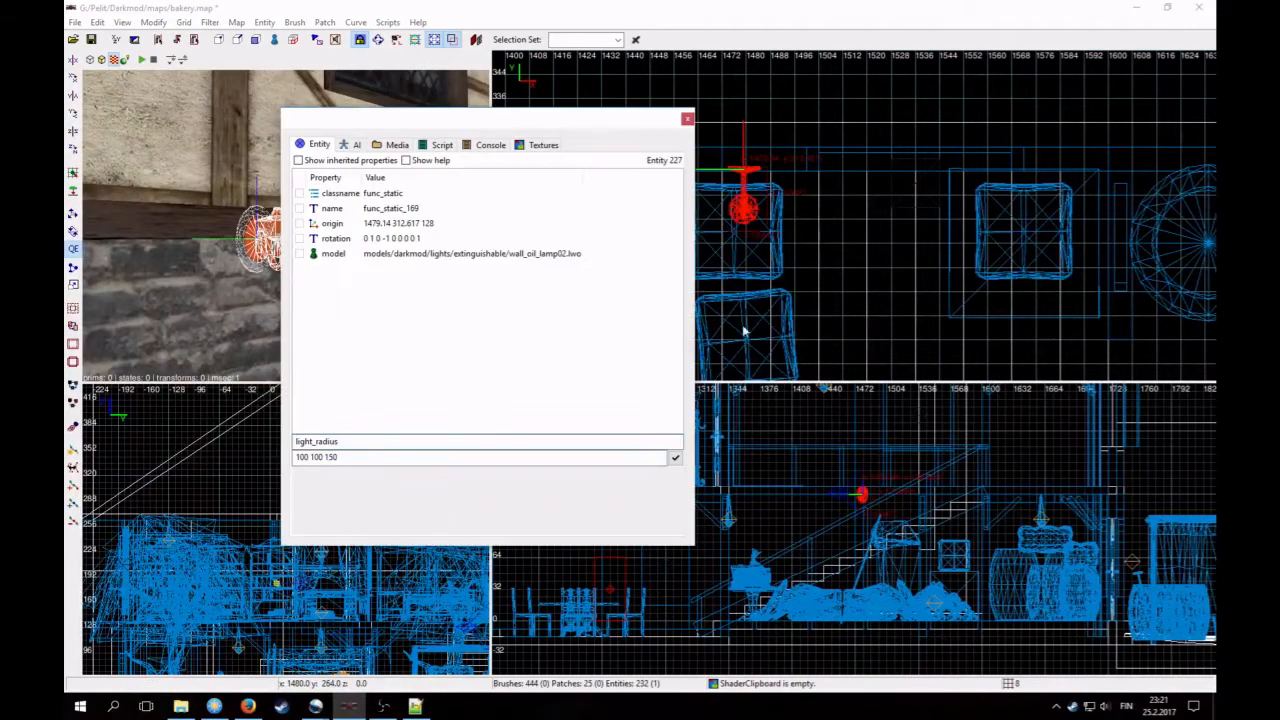
{"action": "left_click", "coordinate": [357, 206]}
{"action": "key", "text": "Tab"}
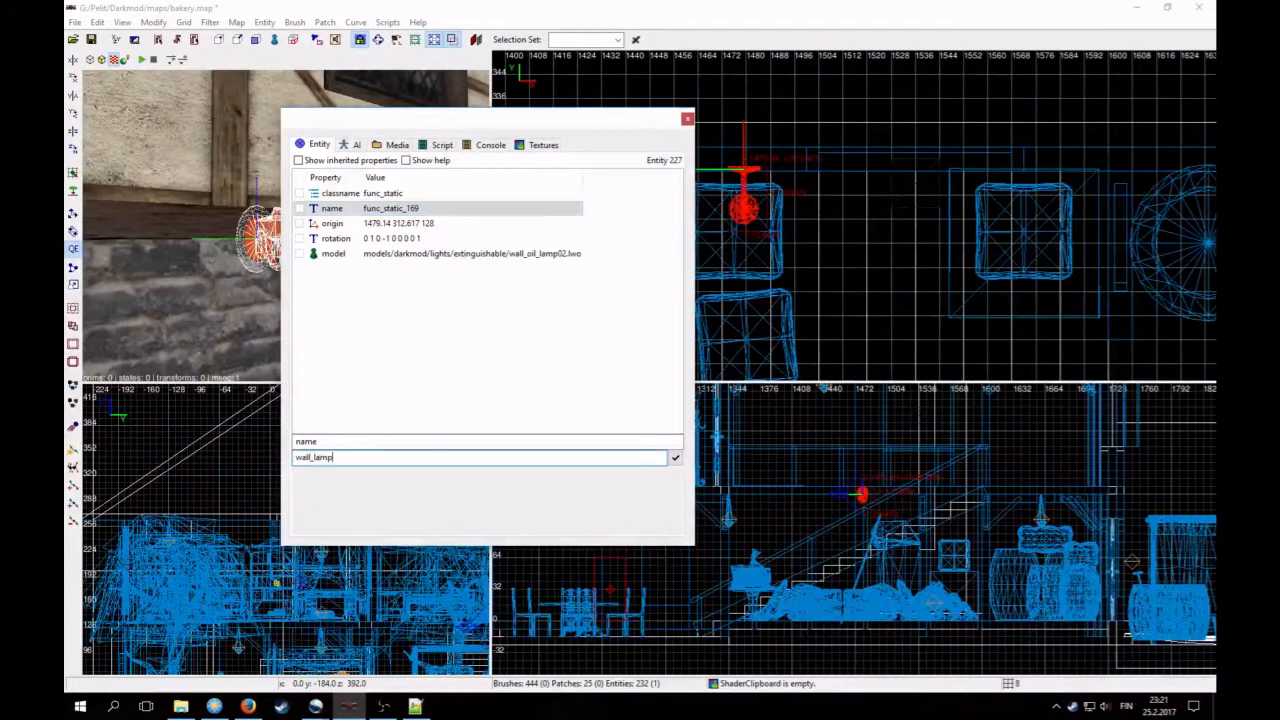
{"action": "key", "text": "Return"}
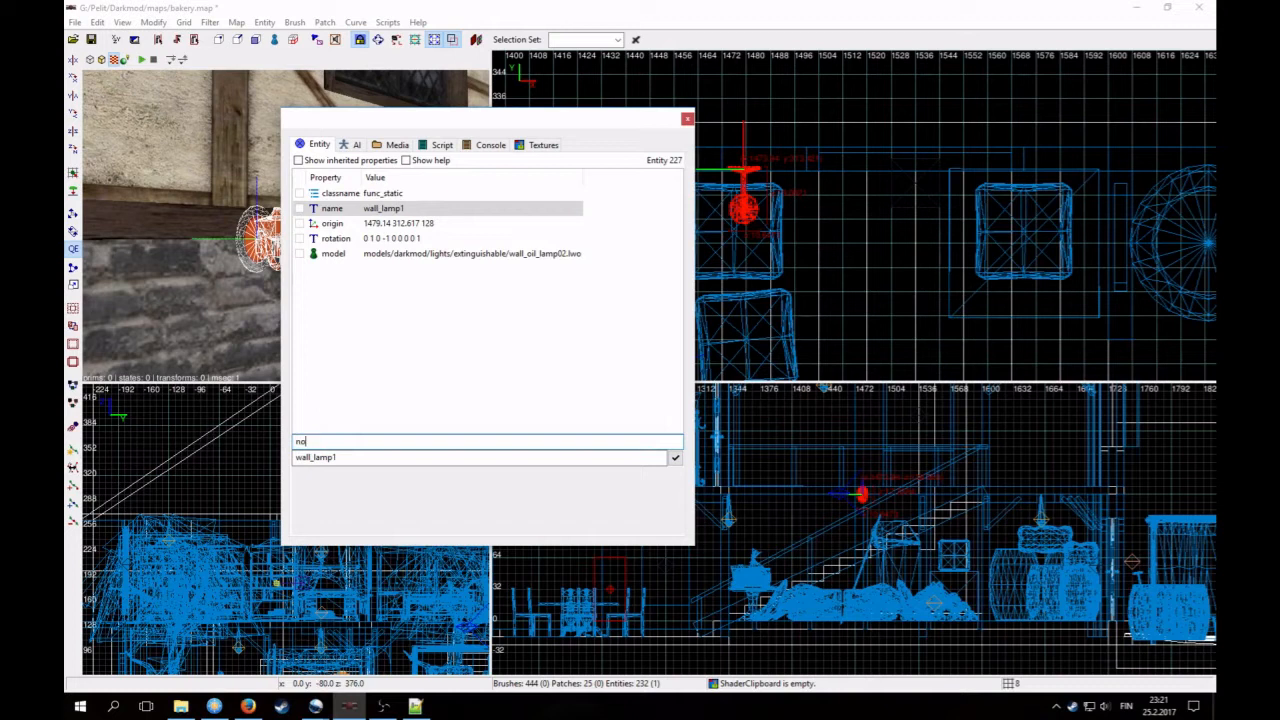
Step: Add the noshadows property with value 1 to the wall lamp and finish editing its entity
{"action": "key", "text": "Tab"}
{"action": "type", "text": "1"}
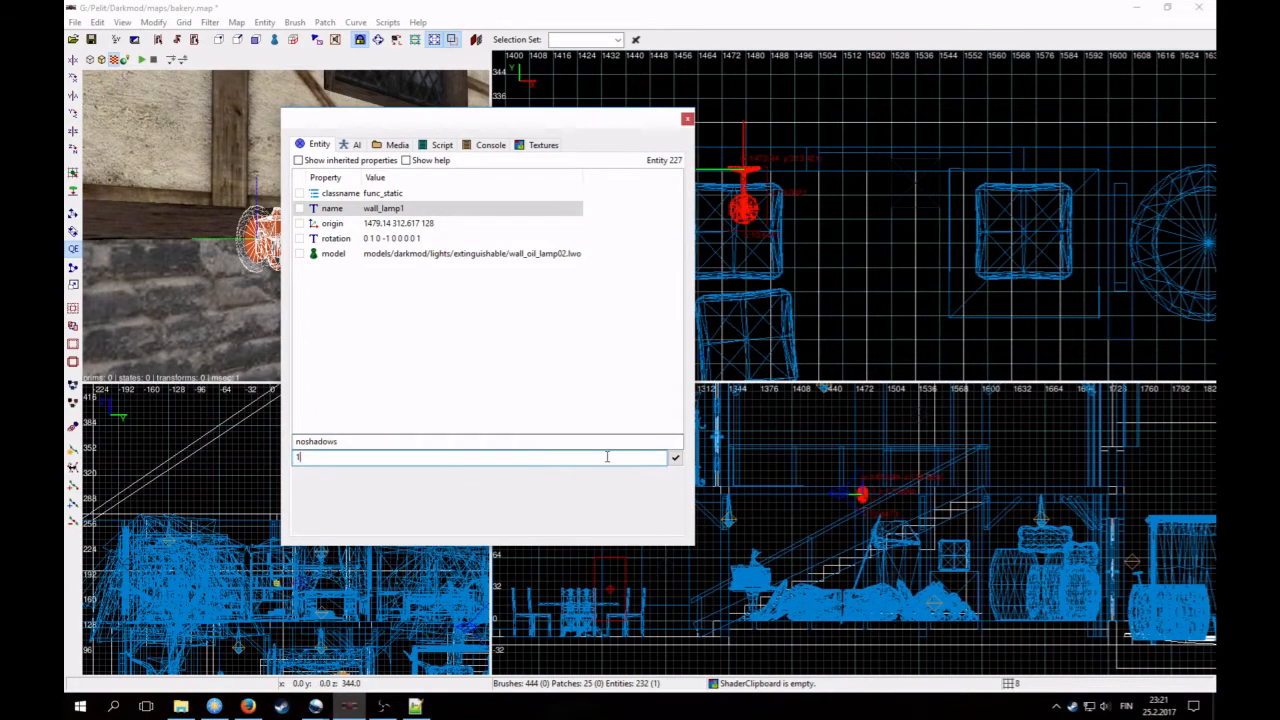
{"action": "left_click", "coordinate": [677, 459]}
{"action": "left_click", "coordinate": [688, 119]}
{"action": "key", "text": "Escape"}
Step: Duplicate the light of the hanging lamp near the arched window and move the copy to the staircase beside the wall lamp
{"action": "right_click", "coordinate": [335, 204]}
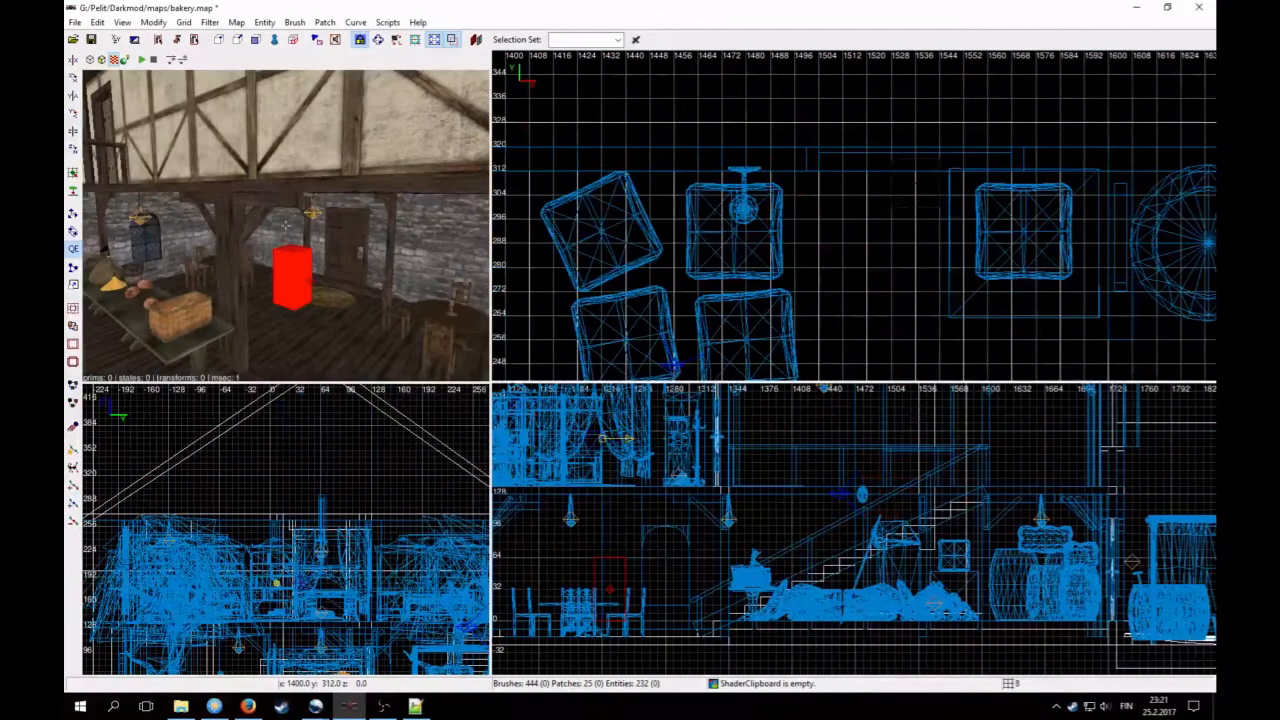
{"action": "right_click", "coordinate": [285, 225]}
{"action": "left_click", "coordinate": [170, 218], "text": "shift"}
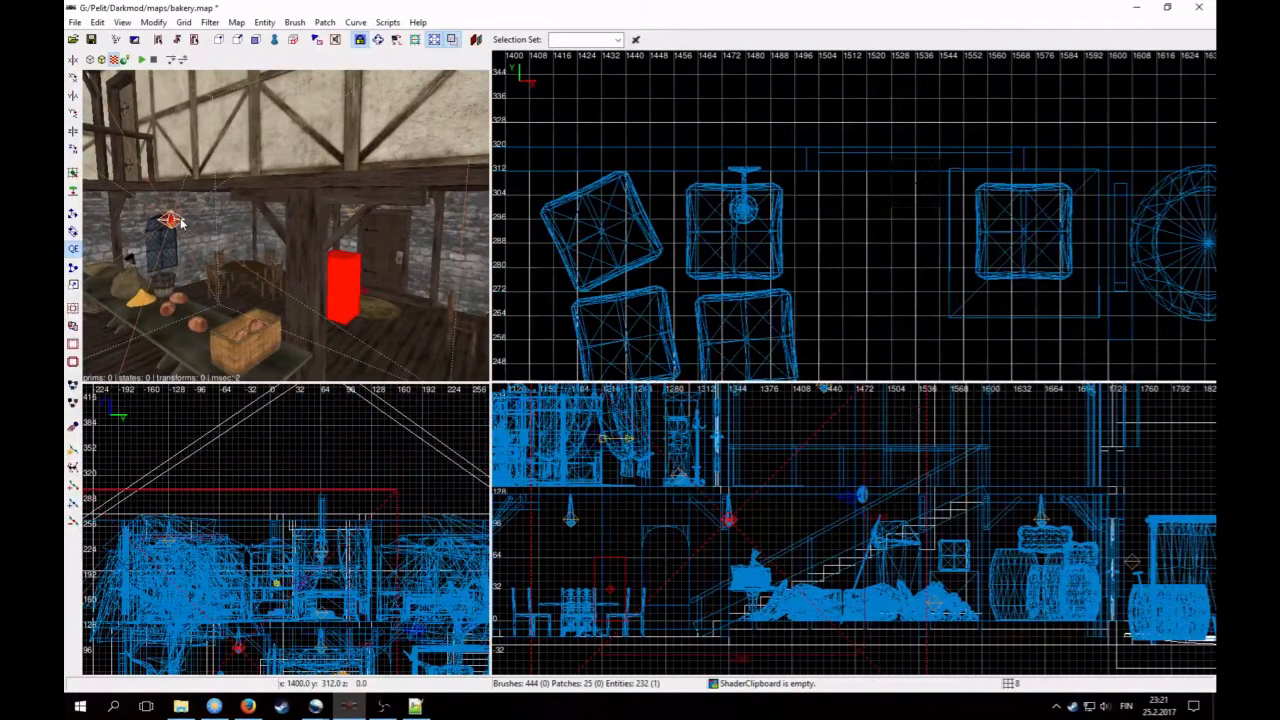
{"action": "scroll", "coordinate": [920, 229], "scroll_direction": "down", "scroll_amount": 6}
{"action": "key", "text": "space"}
{"action": "left_click_drag", "start_coordinate": [800, 325], "coordinate": [846, 221]}
{"action": "right_click", "coordinate": [390, 287]}
{"action": "right_click", "coordinate": [390, 287]}
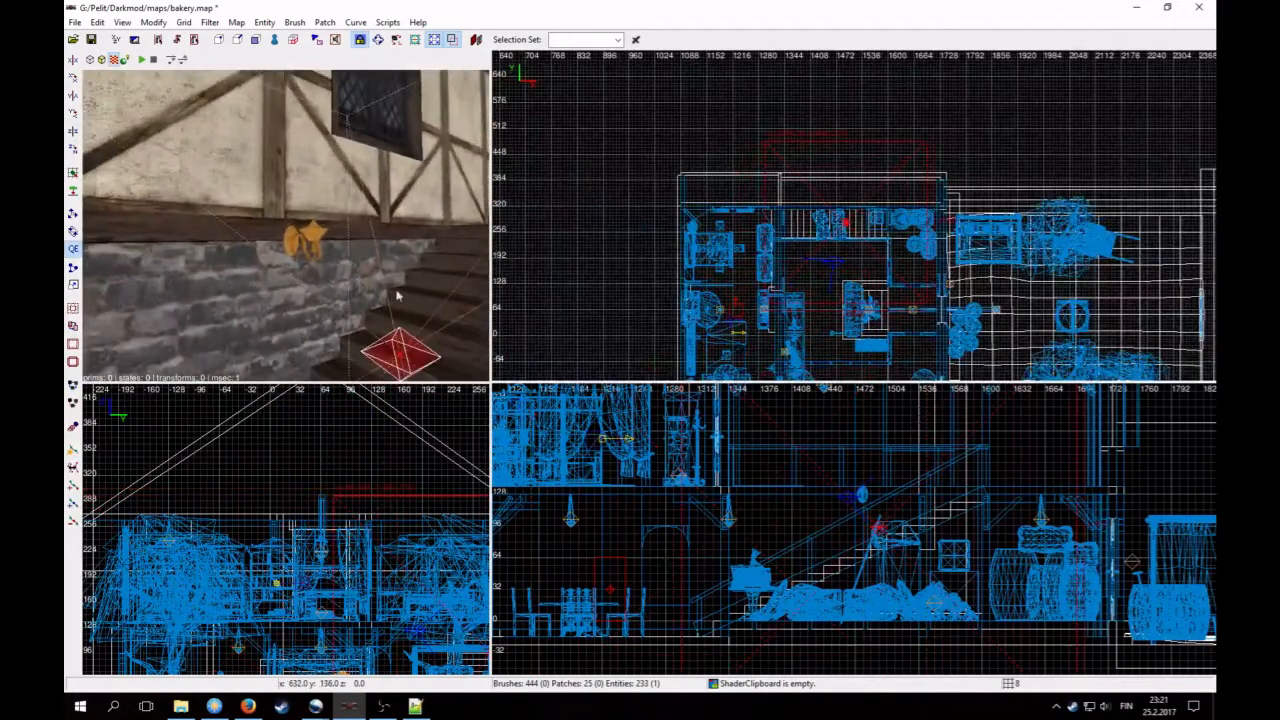
Step: Raise the copied light to the wall lamp and position it over the lamp on a 1-unit grid
{"action": "scroll", "coordinate": [740, 560], "scroll_direction": "up", "scroll_amount": 3}
{"action": "left_click_drag", "start_coordinate": [737, 571], "coordinate": [705, 497]}
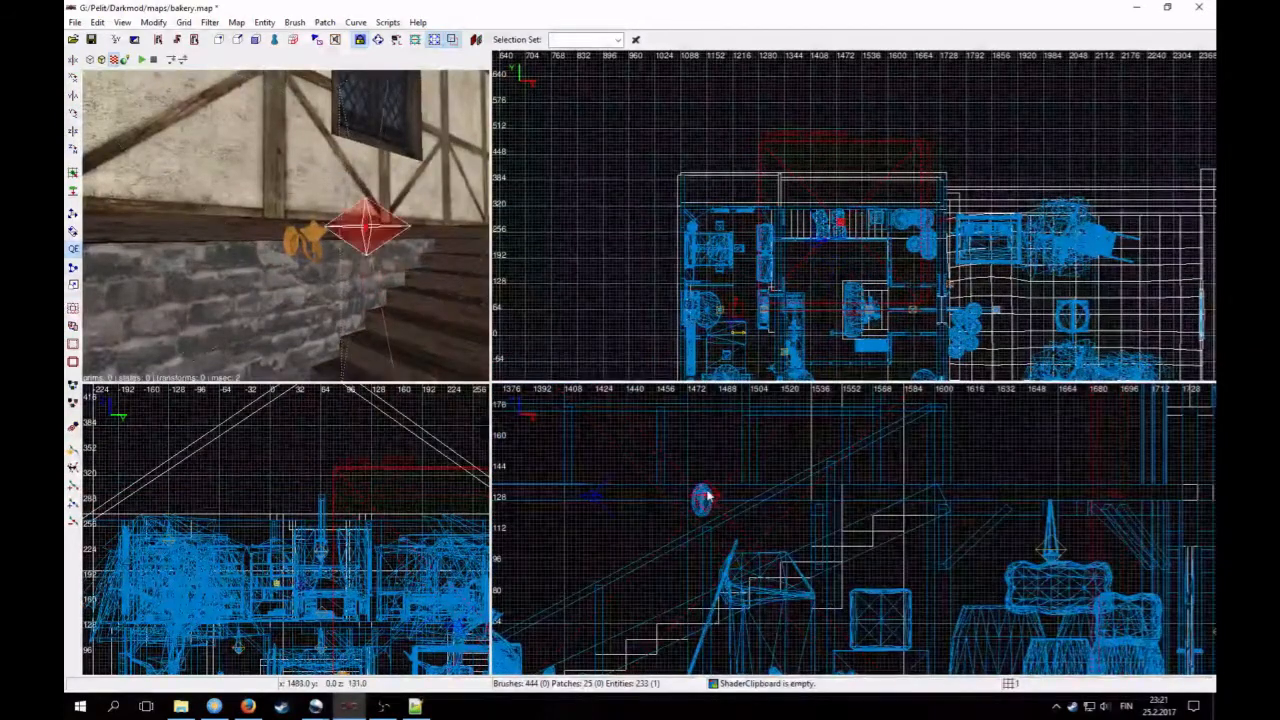
{"action": "scroll", "coordinate": [800, 270], "scroll_direction": "up", "scroll_amount": 7}
{"action": "scroll", "coordinate": [799, 308], "scroll_direction": "up", "scroll_amount": 1}
{"action": "left_click_drag", "start_coordinate": [798, 309], "coordinate": [800, 235]}
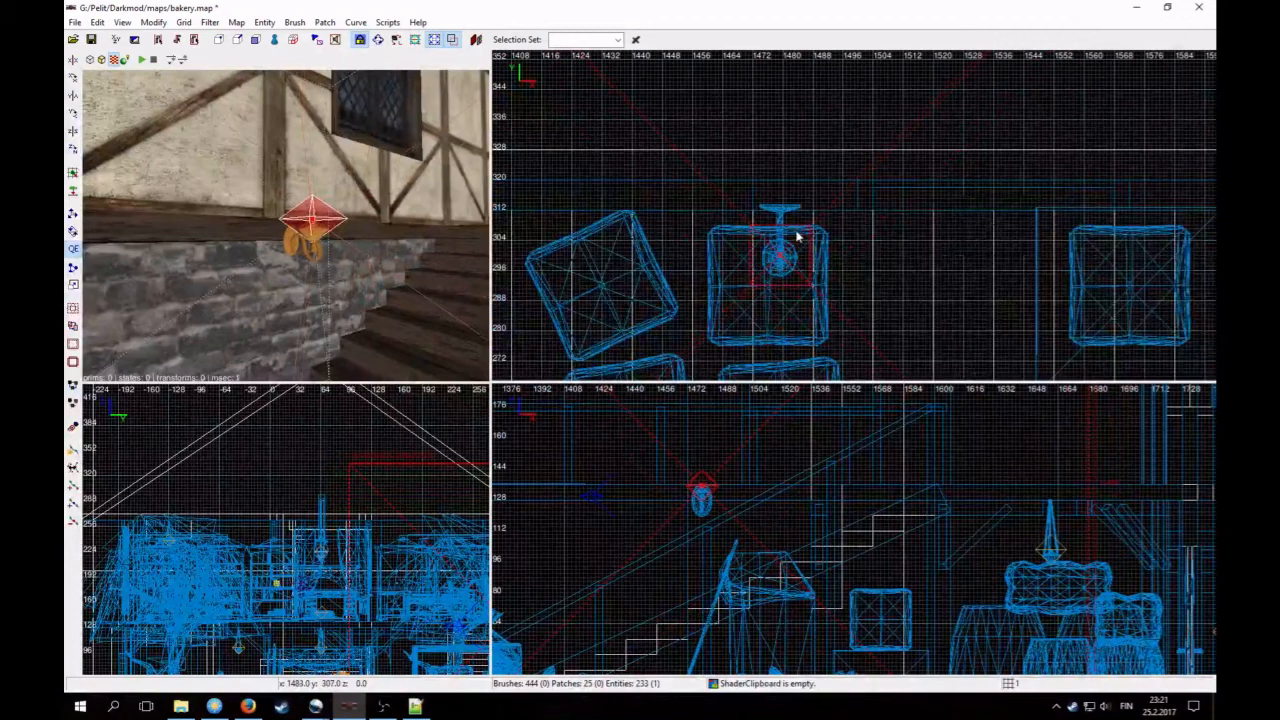
Step: Refine the grid to 0.125 and centre the light over the wall lamp at about 1479, 299.375, 135.25
{"action": "left_click", "coordinate": [183, 22]}
{"action": "left_click", "coordinate": [205, 56]}
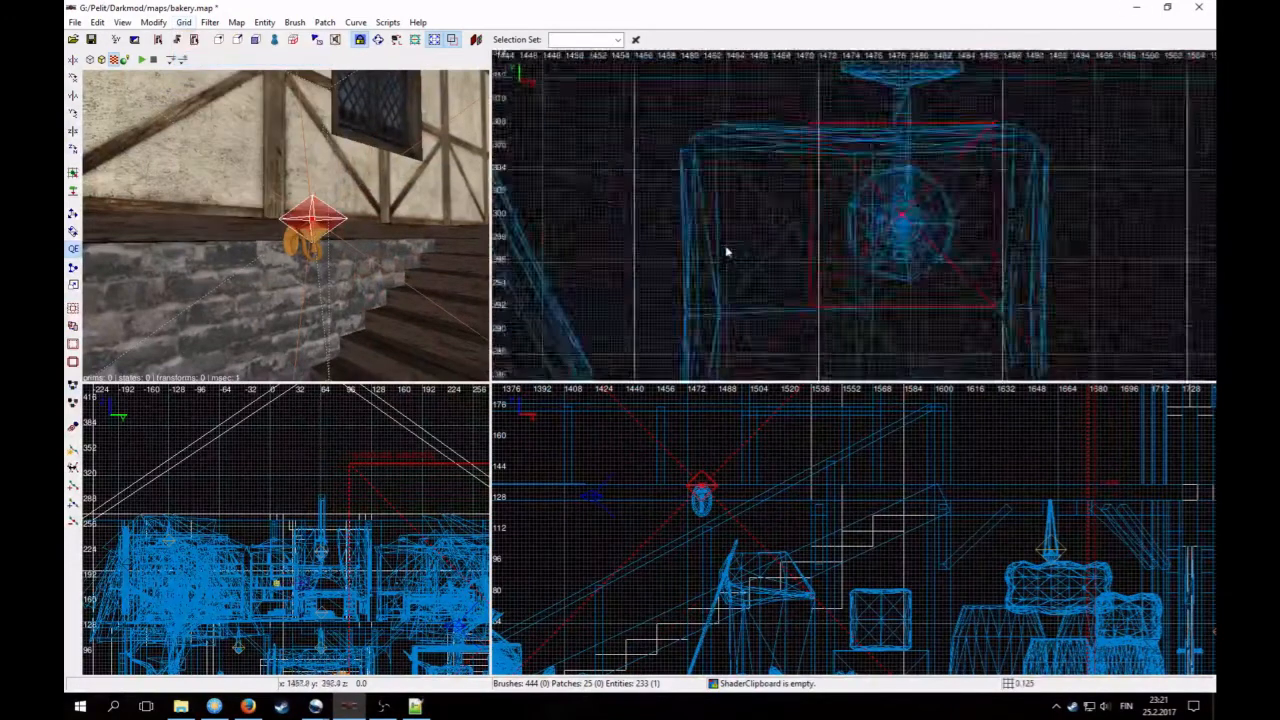
{"action": "scroll", "coordinate": [735, 163], "scroll_direction": "up", "scroll_amount": 3}
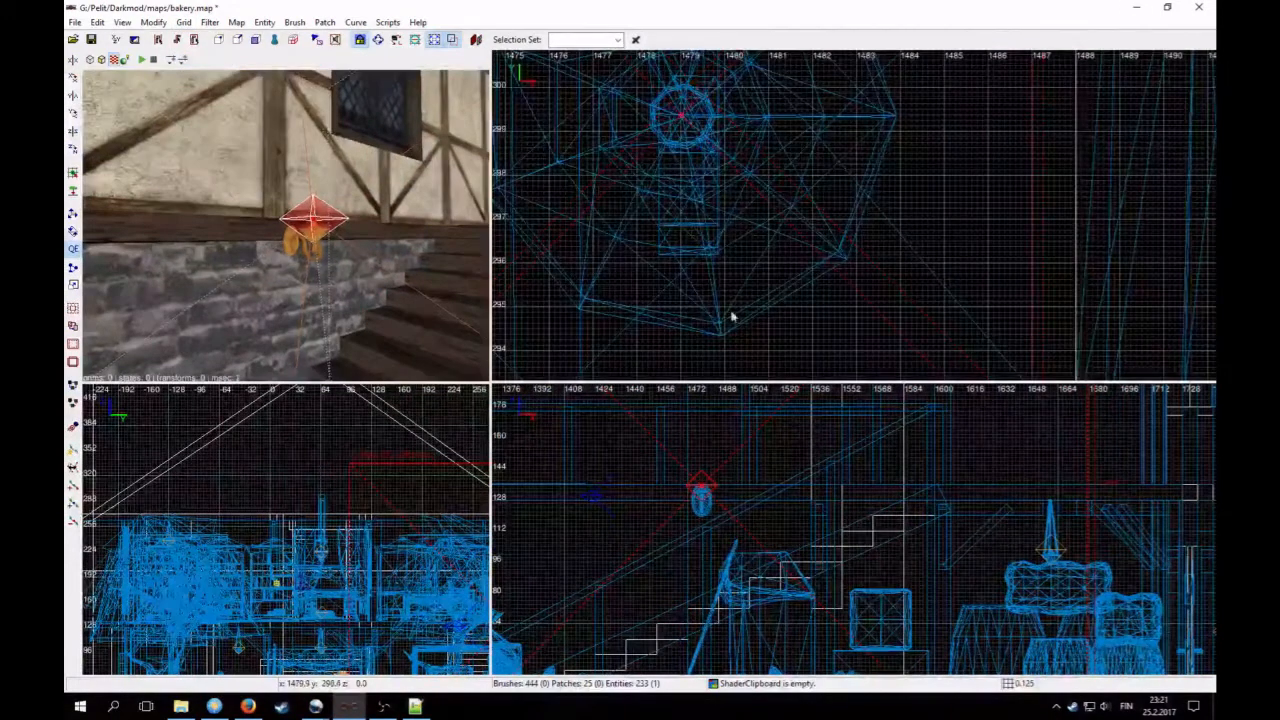
{"action": "scroll", "coordinate": [693, 490], "scroll_direction": "up", "scroll_amount": 10}
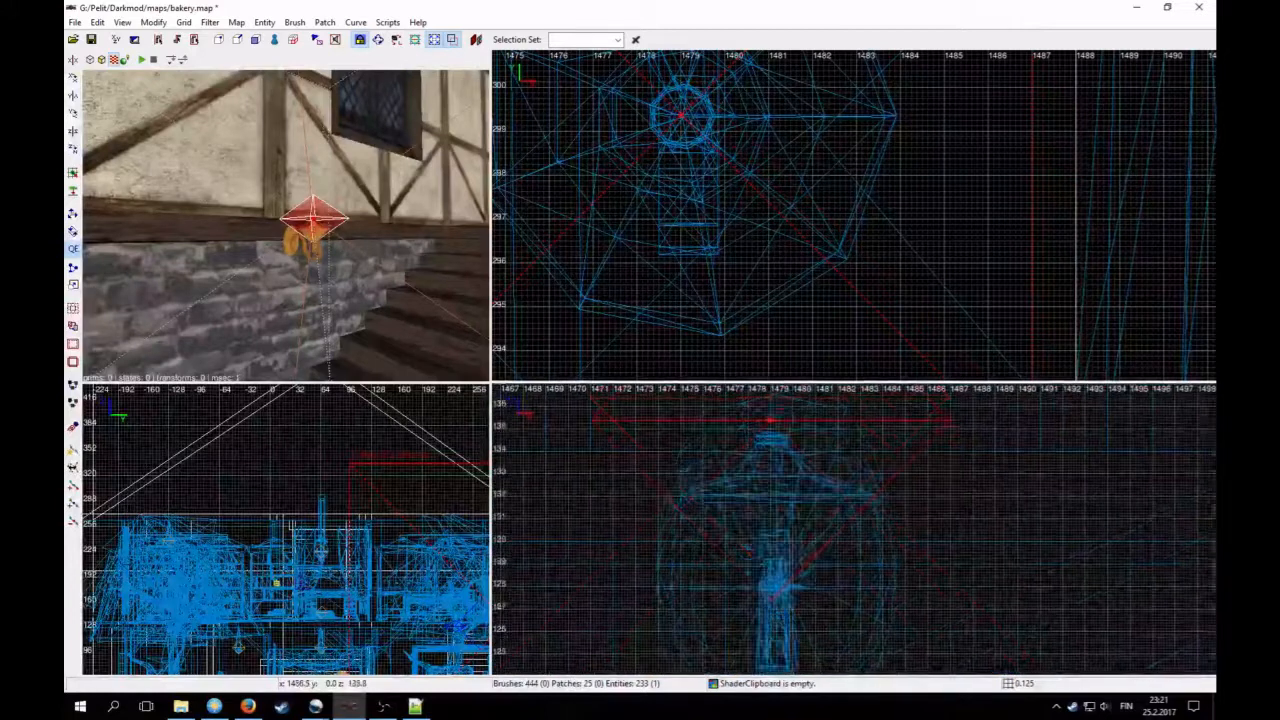
{"action": "right_click_drag", "start_coordinate": [775, 474], "coordinate": [761, 556]}
{"action": "key", "text": "Escape"}
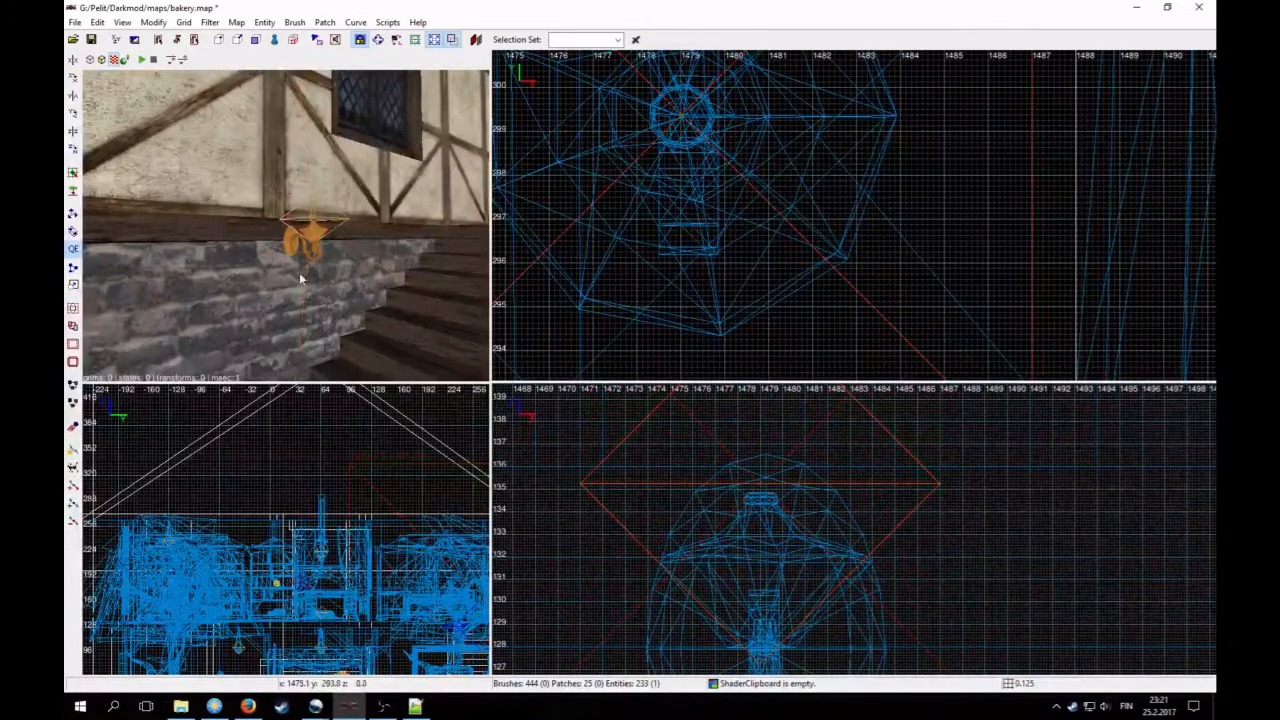
Step: Rename the copied light's entity as wall_lamp_light1
{"action": "left_click", "coordinate": [338, 216], "text": "shift"}
{"action": "key", "text": "n"}
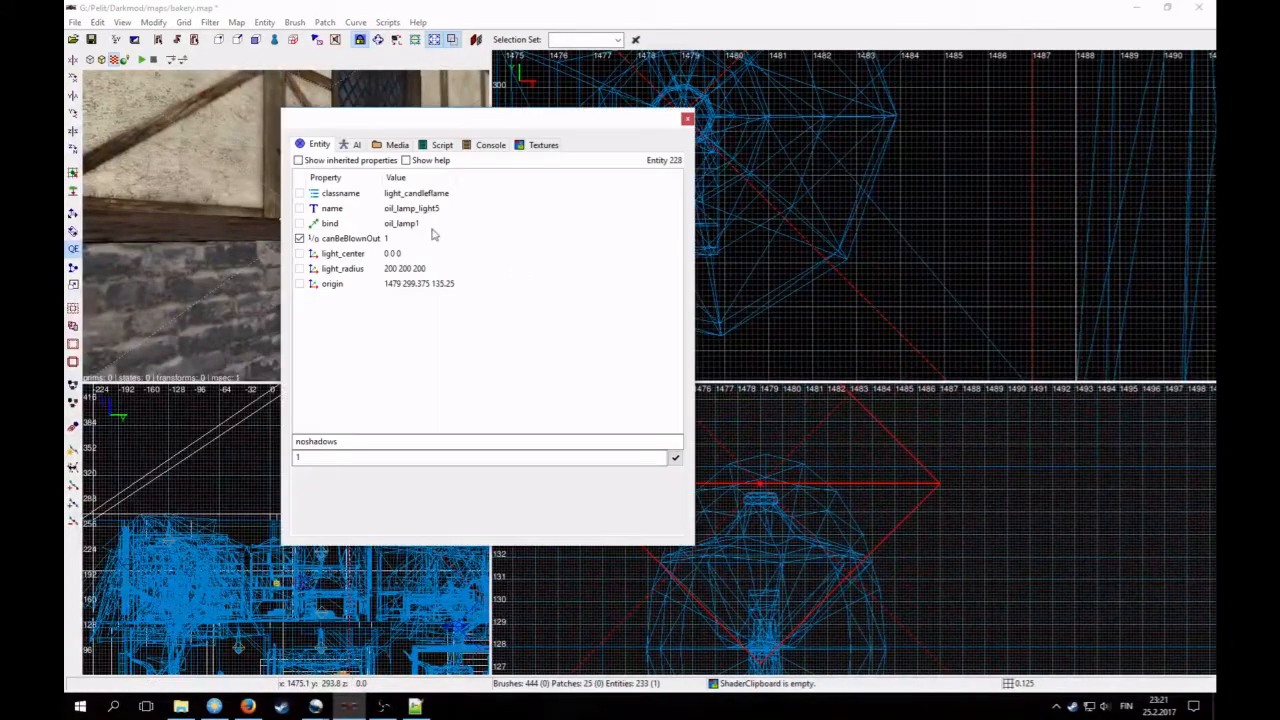
{"action": "left_click", "coordinate": [389, 208]}
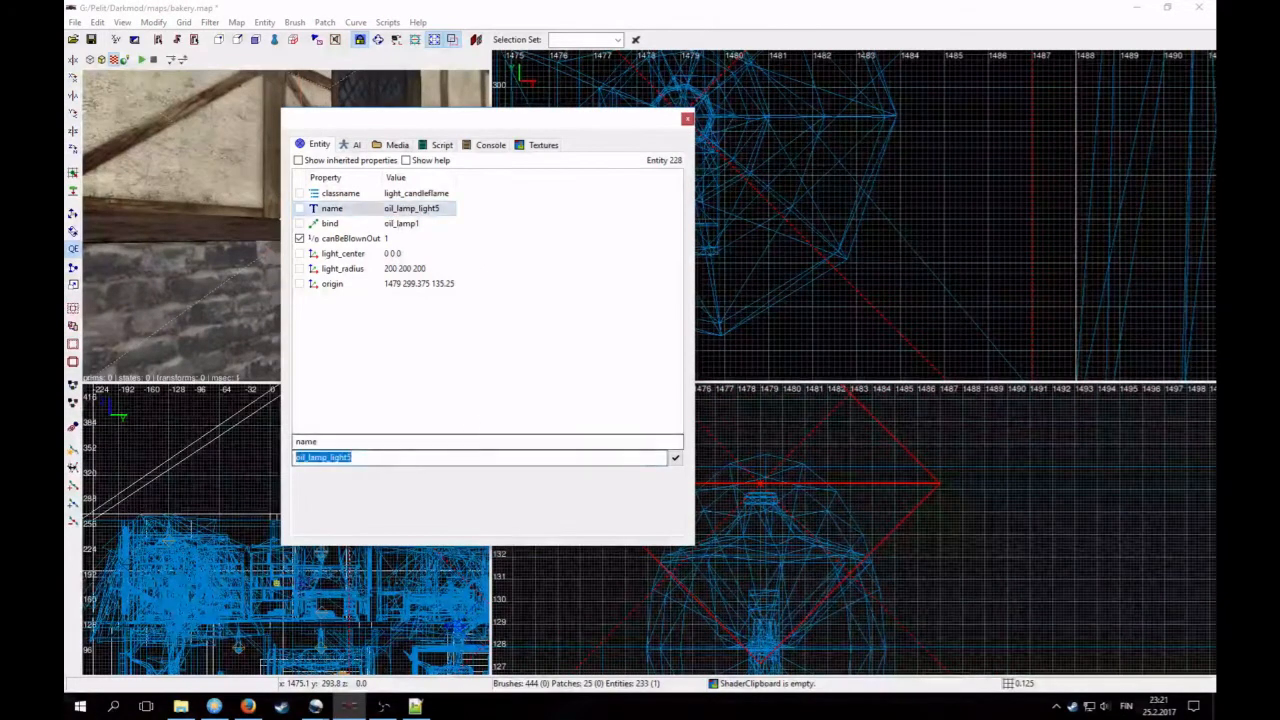
{"action": "type", "text": "wall_lamp_ligh"}
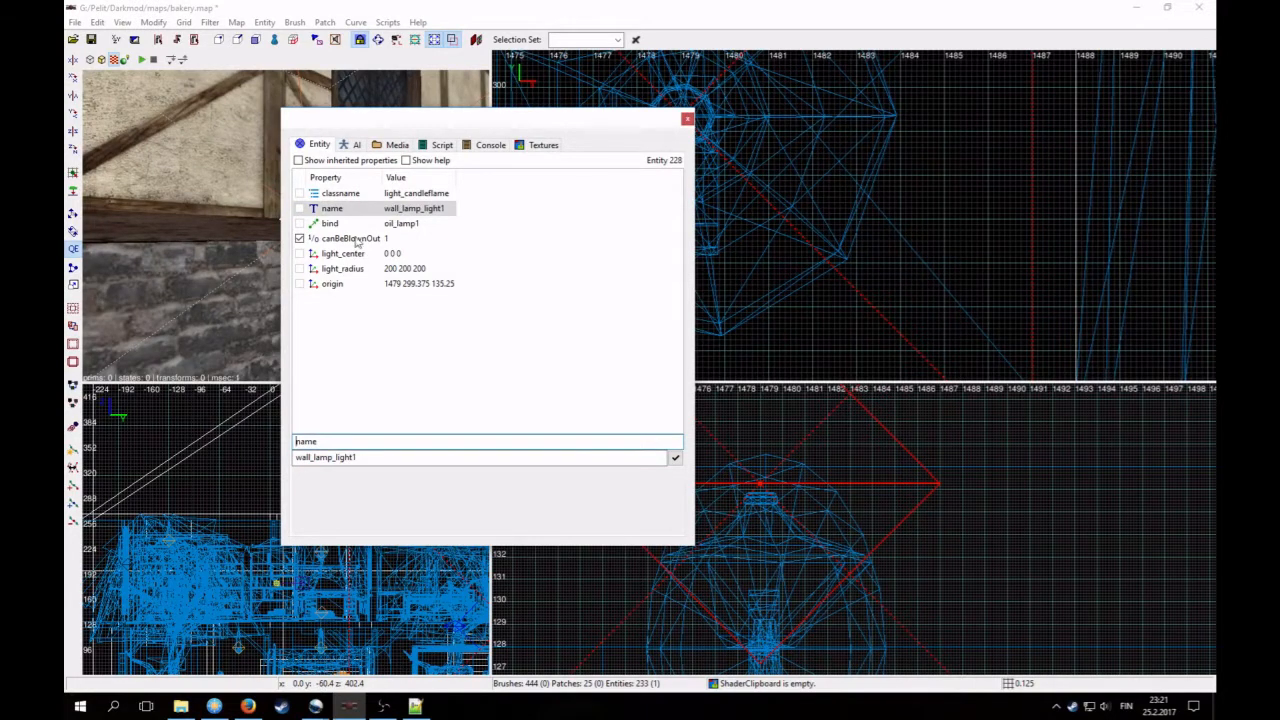
Step: Bind the wall lamp's light to wall_lamp1 and finish editing its entity
{"action": "left_click", "coordinate": [398, 226]}
{"action": "right_click", "coordinate": [182, 255]}
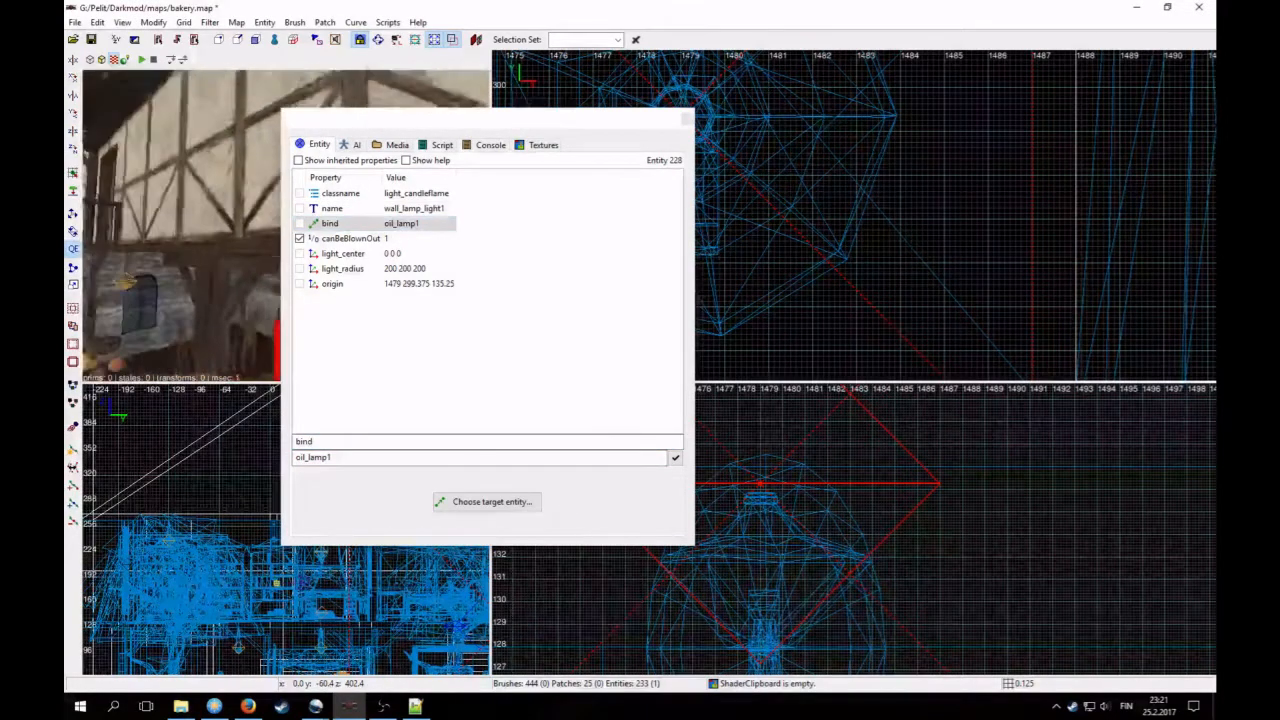
{"action": "right_click", "coordinate": [183, 255]}
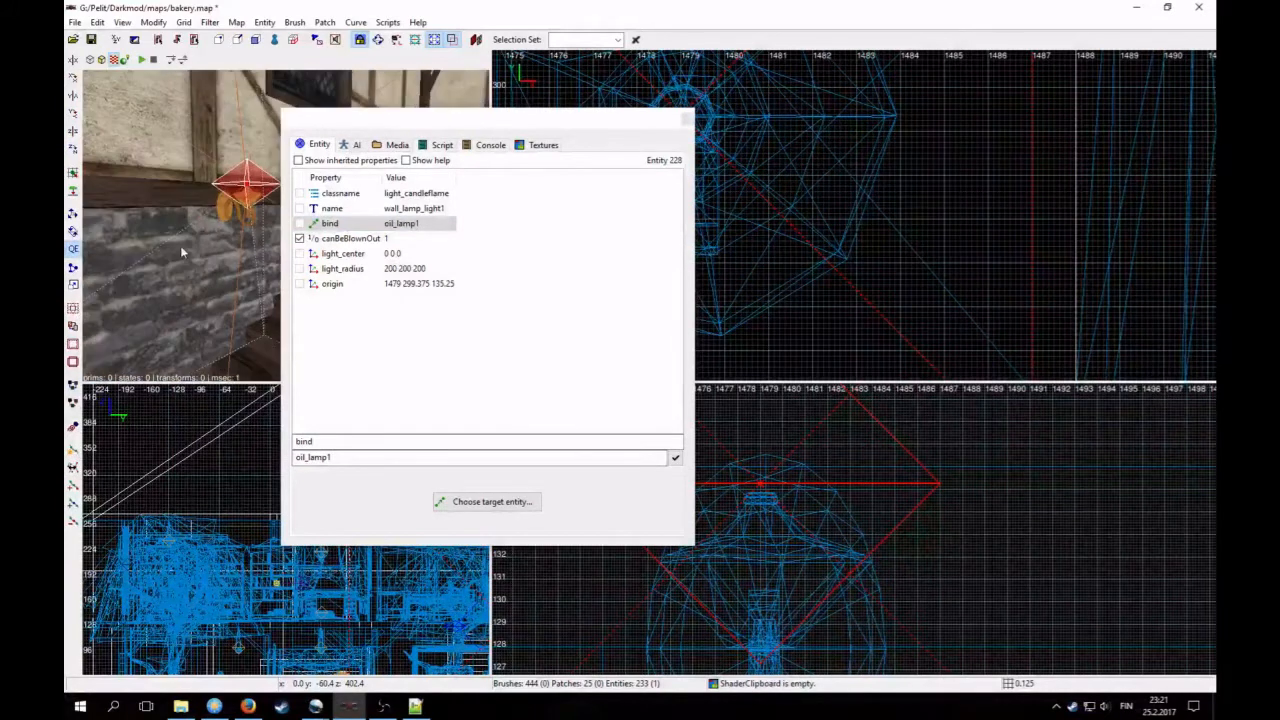
{"action": "key", "text": "Escape"}
{"action": "left_click", "coordinate": [247, 205], "text": "shift"}
{"action": "key", "text": "Escape"}
{"action": "left_click", "coordinate": [247, 184], "text": "shift"}
{"action": "double_click", "coordinate": [341, 439]}
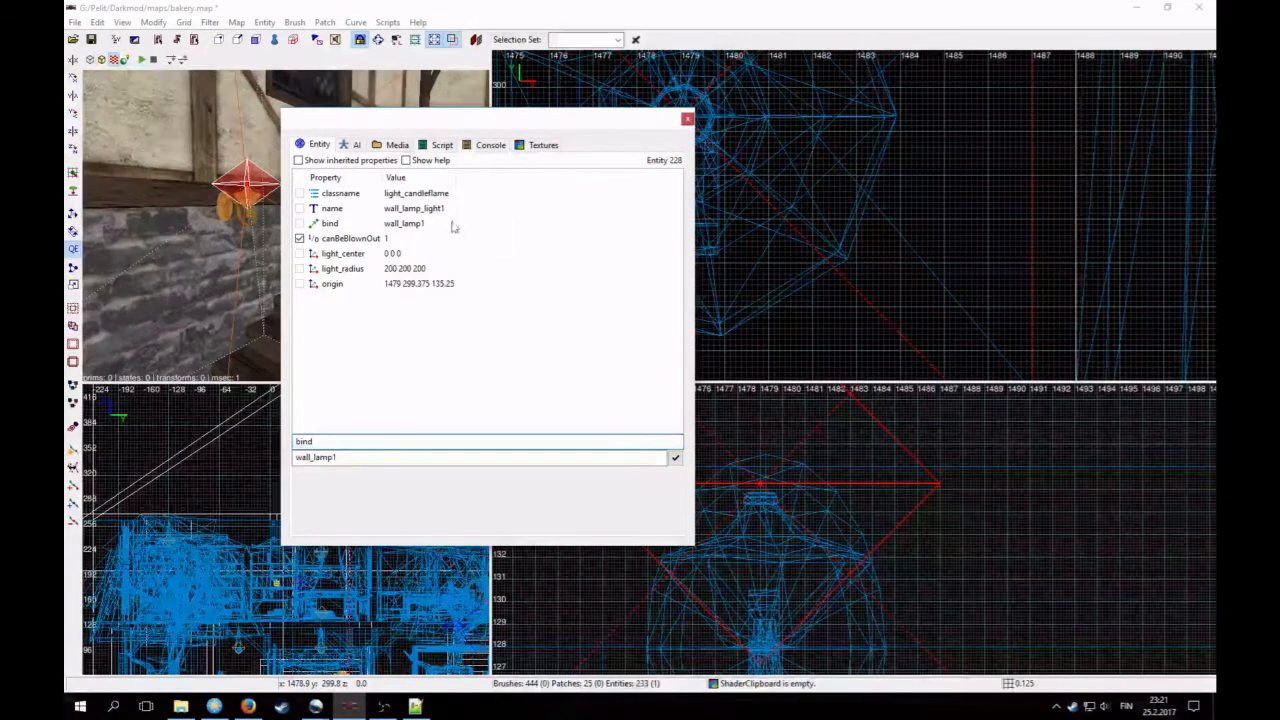
{"action": "left_click", "coordinate": [686, 120]}
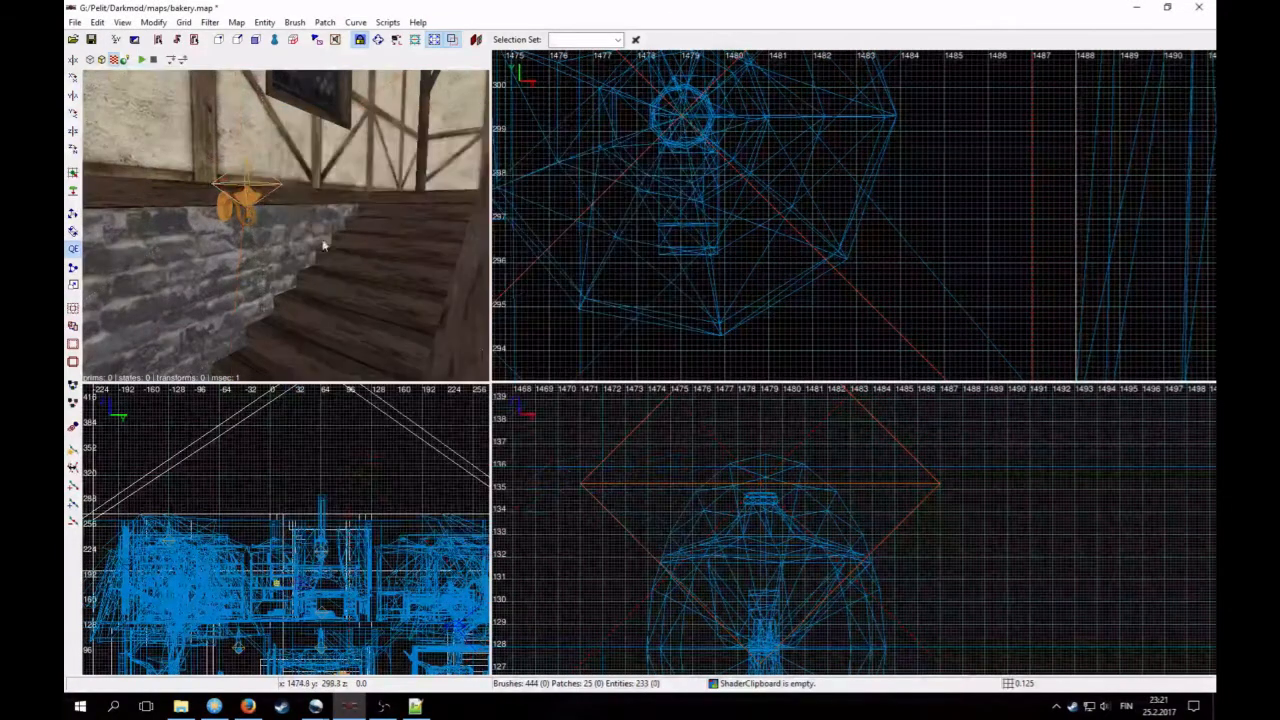
Step: Shift the wall lamp and its light together about 1 unit away from the stone wall, using a 1-unit grid
{"action": "left_click", "coordinate": [226, 212], "text": "shift"}
{"action": "scroll", "coordinate": [666, 206], "scroll_direction": "down", "scroll_amount": 5}
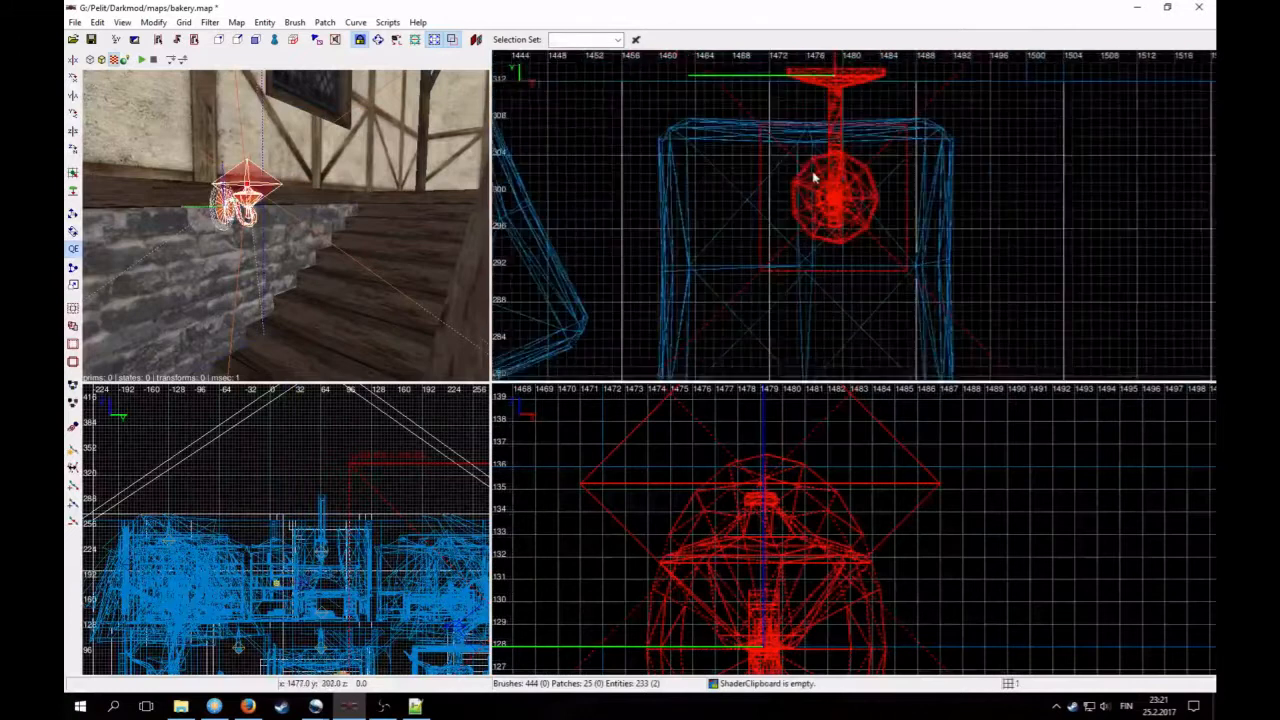
{"action": "left_click_drag", "start_coordinate": [817, 133], "coordinate": [817, 138]}
{"action": "key", "text": "Escape"}
Step: Set the grid size to 8 units
{"action": "right_click", "coordinate": [305, 237]}
{"action": "key", "text": "Right"}
{"action": "key", "text": "Down"}
{"action": "key", "text": "Up"}
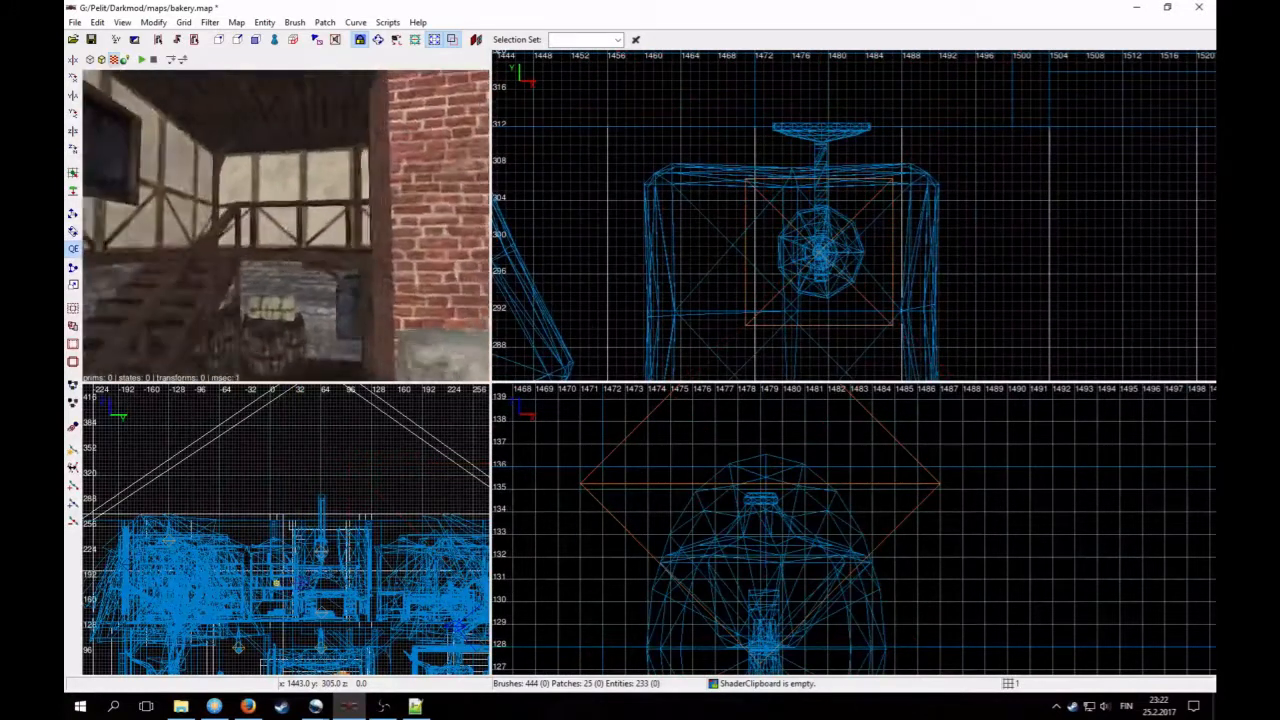
{"action": "key", "text": "Up"}
{"action": "right_click", "coordinate": [182, 262]}
{"action": "key", "text": "4"}
{"action": "right_click", "coordinate": [182, 262]}
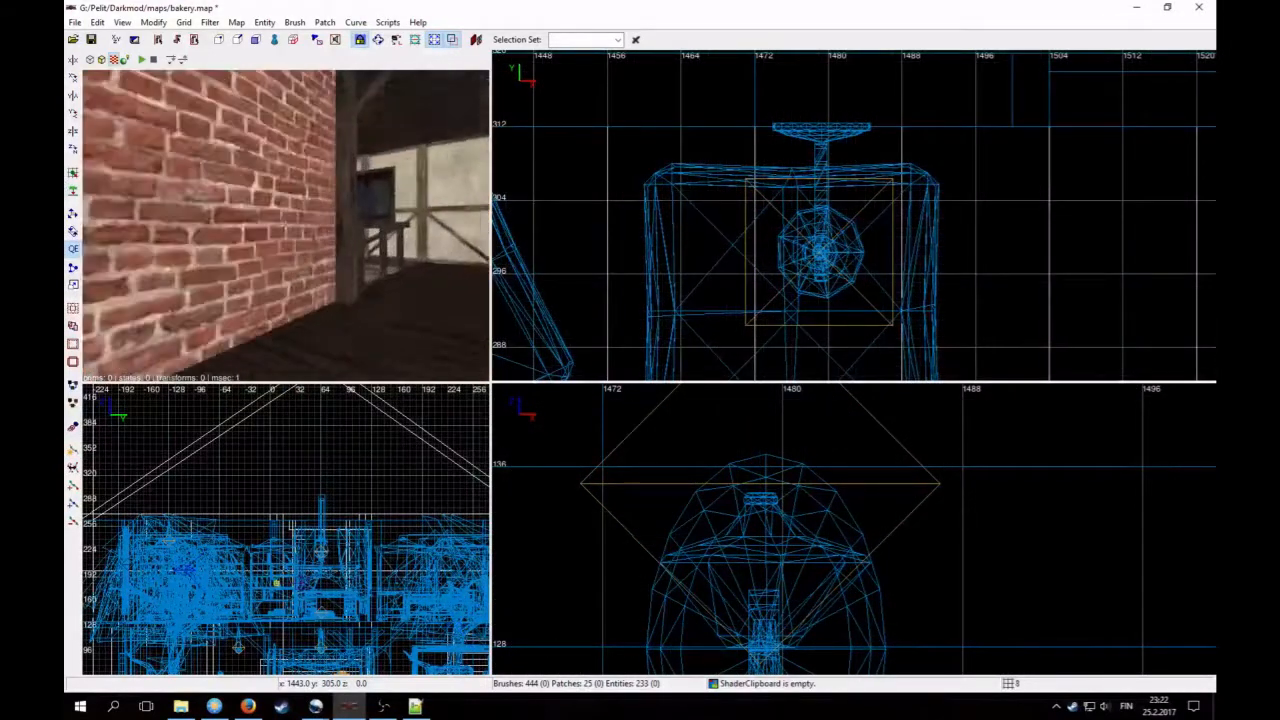
Step: Set the light_radius of the wall lamp's light to 150 150 150 and finish editing its entity
{"action": "right_click", "coordinate": [193, 208]}
{"action": "left_click", "coordinate": [235, 238], "text": "shift"}
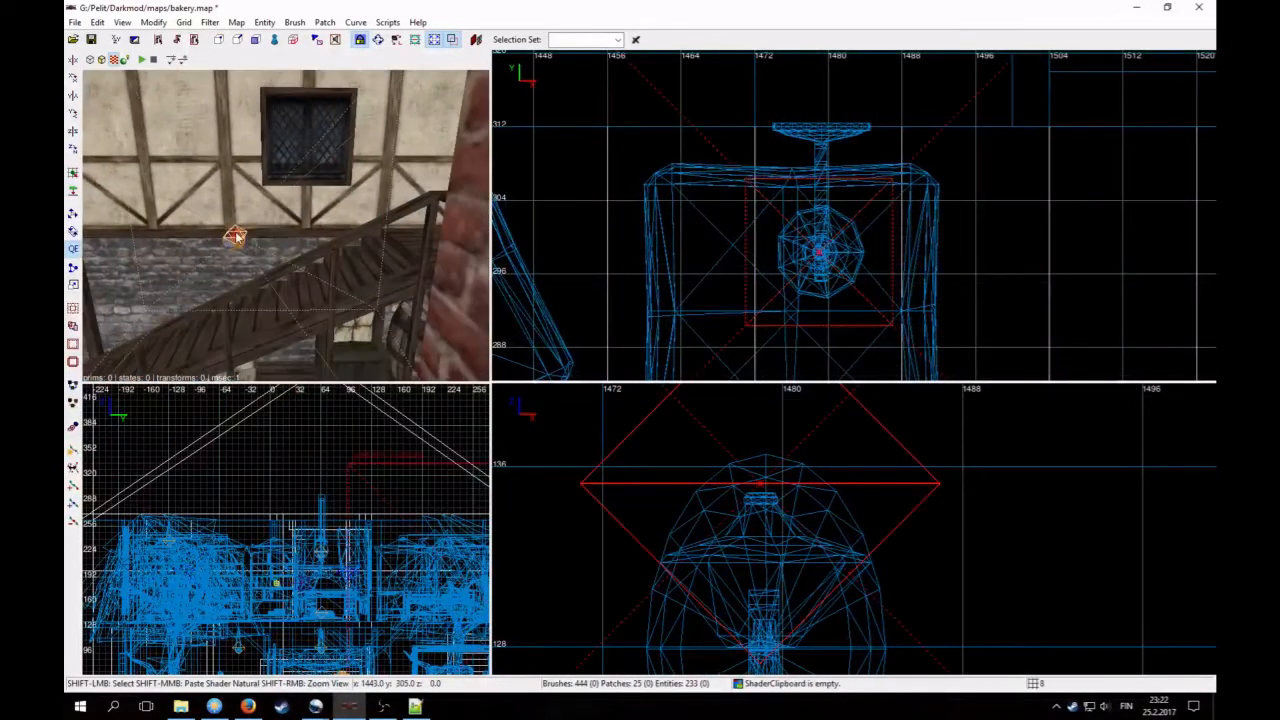
{"action": "scroll", "coordinate": [811, 264], "scroll_direction": "down", "scroll_amount": 14}
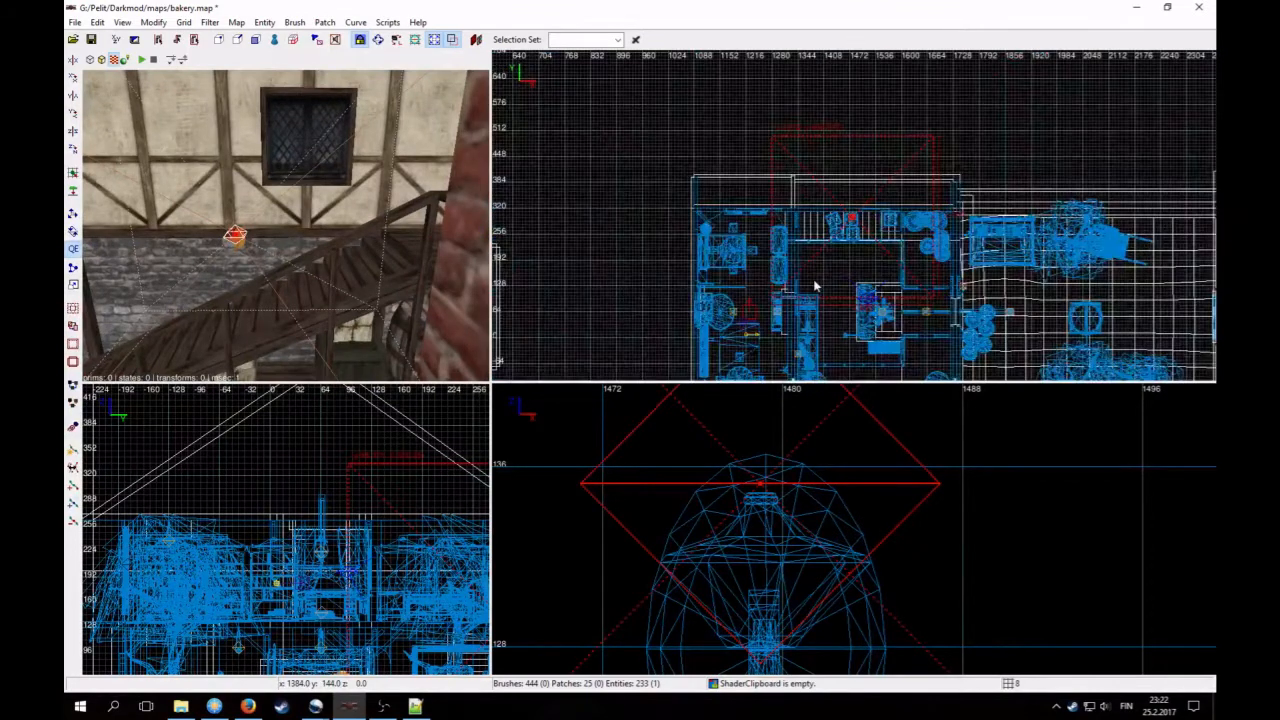
{"action": "key", "text": "n"}
{"action": "left_click", "coordinate": [428, 268]}
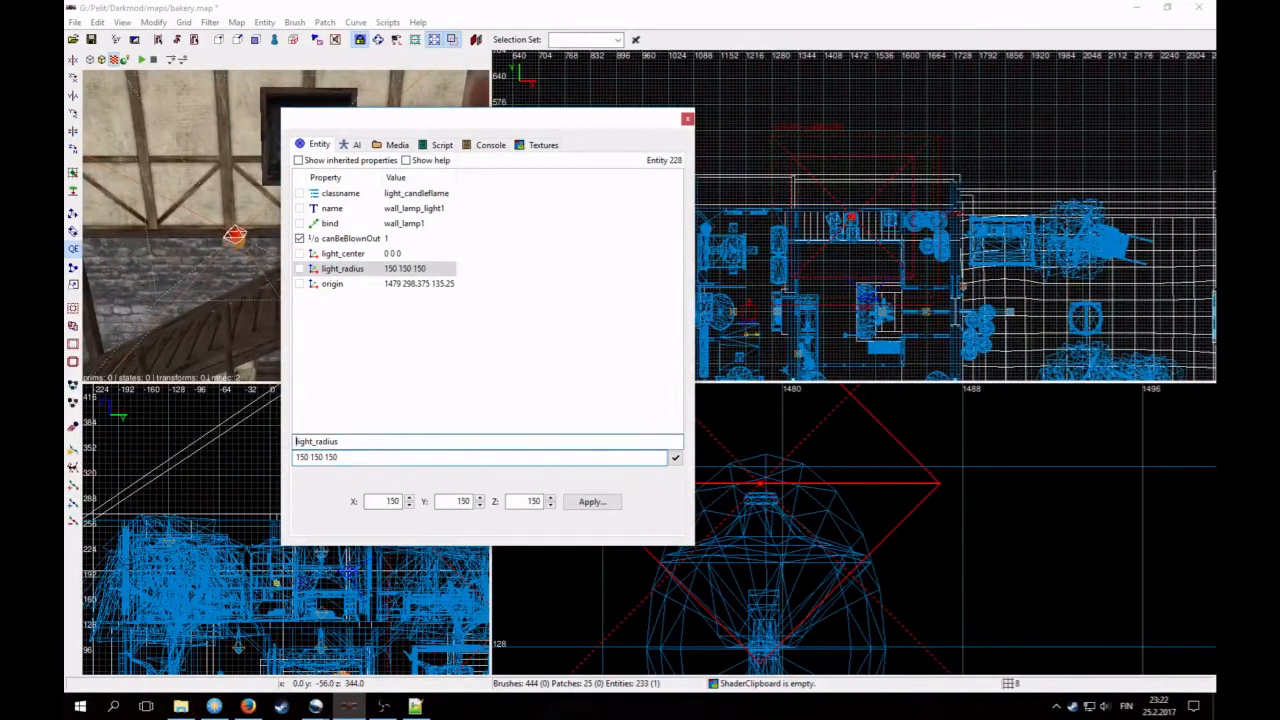
{"action": "left_click", "coordinate": [687, 120]}
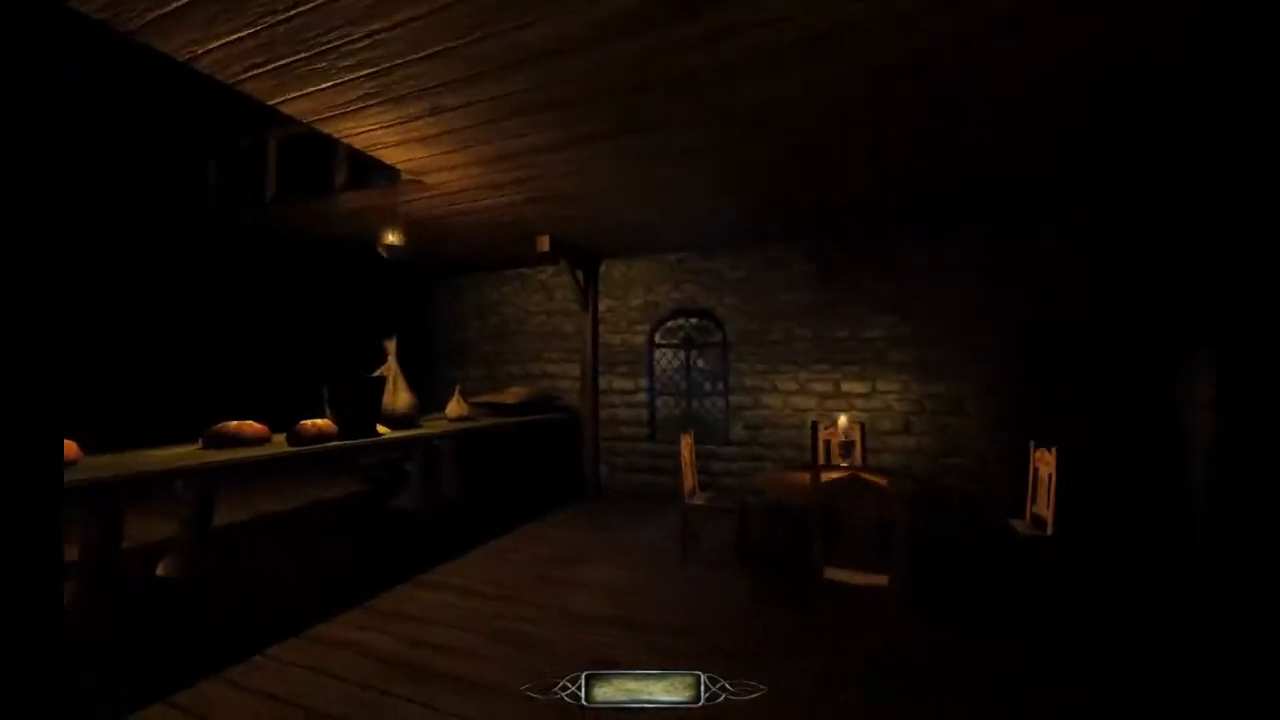
Step: Walk through the bakery's ground floor in The Dark Mod and examine the lighting around the counter, oven, tables, staircase and corridor
{"action": "key", "text": "d"}
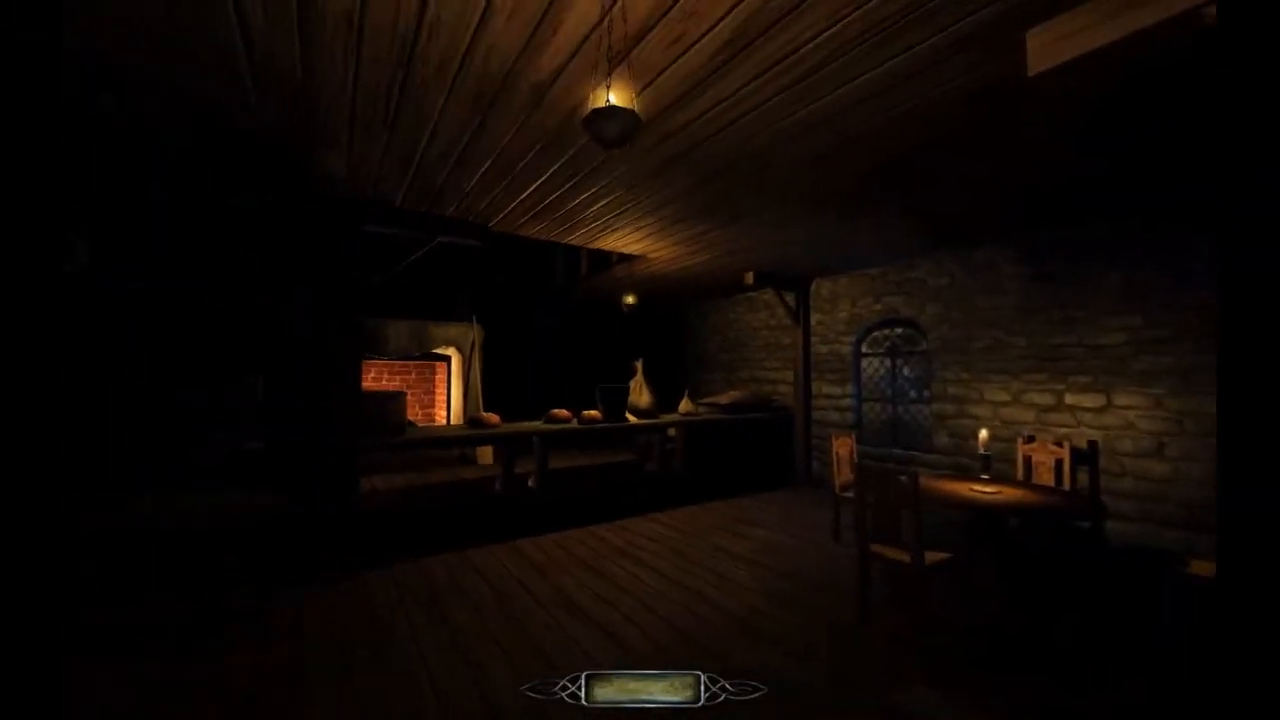
{"action": "key", "text": "w"}
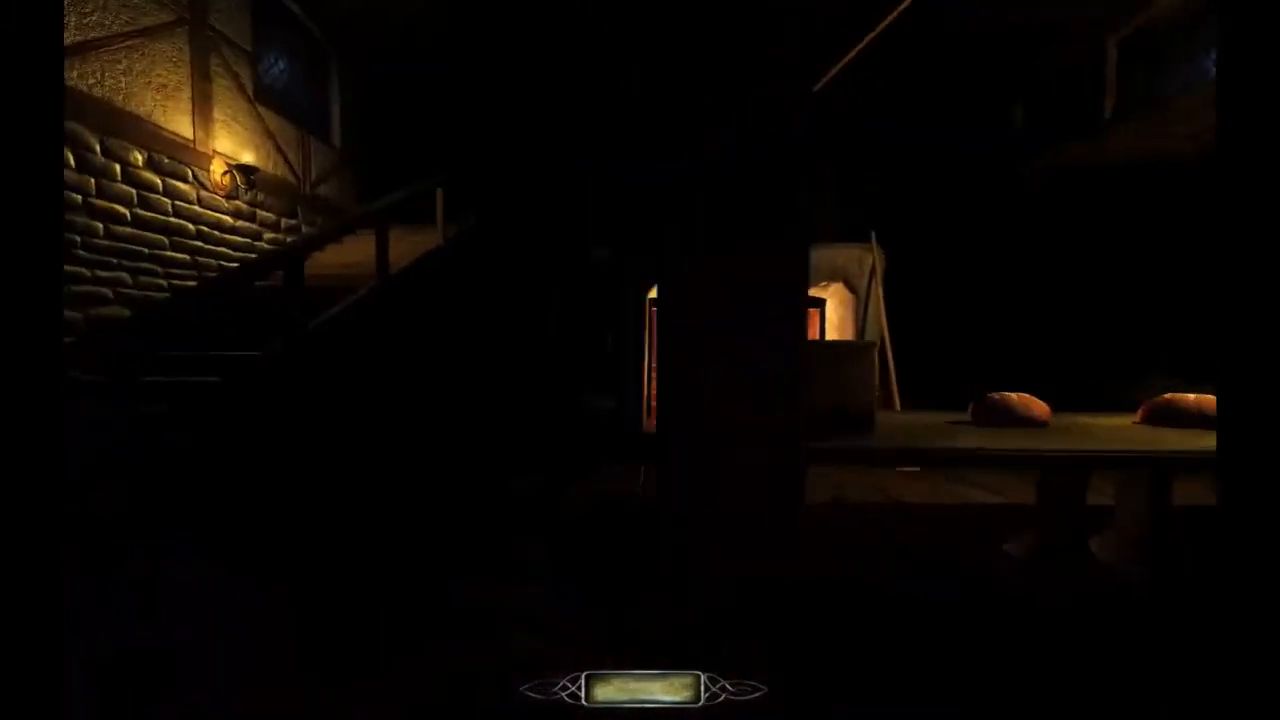
{"action": "key", "text": "w"}
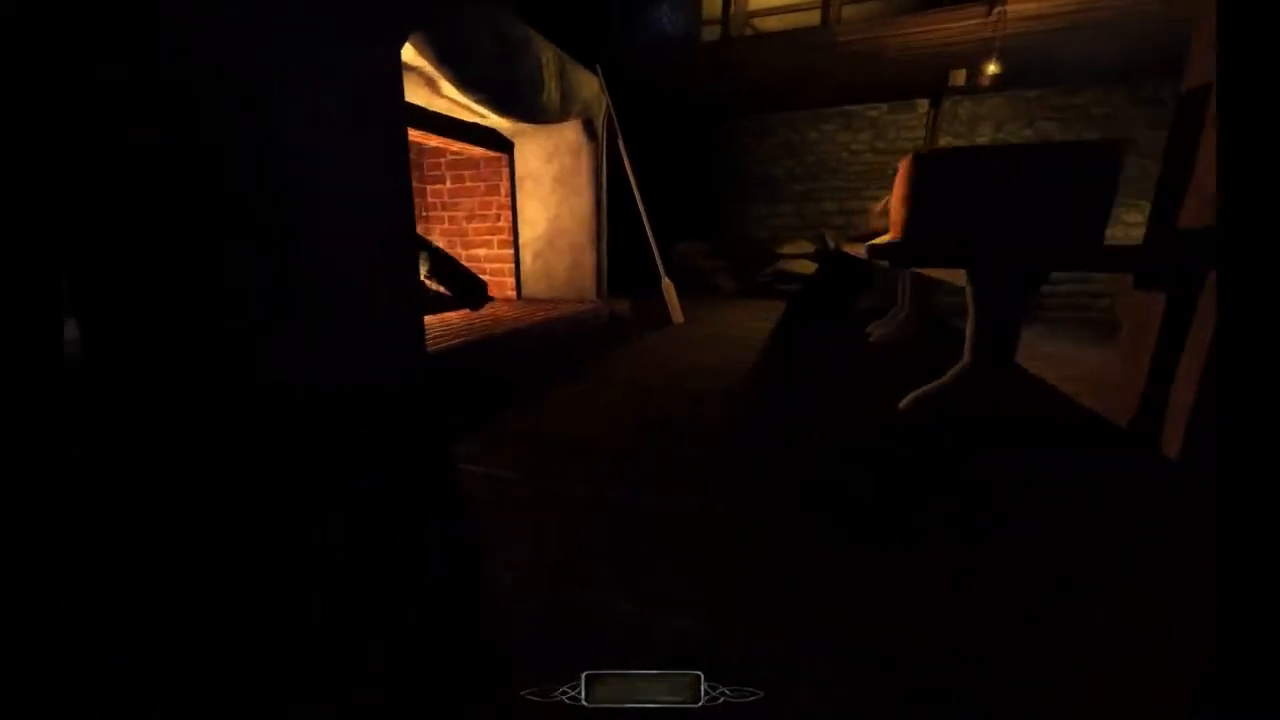
{"action": "key", "text": "w"}
{"action": "key", "text": "w"}
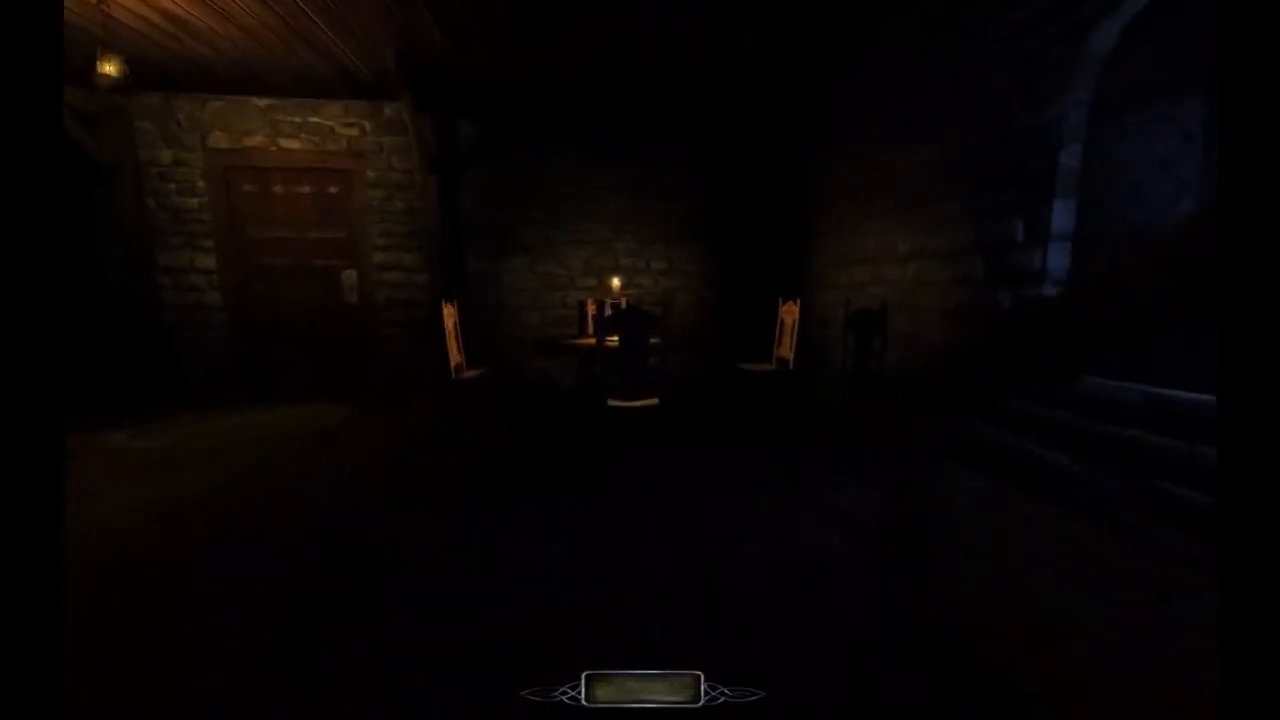
{"action": "key", "text": "w"}
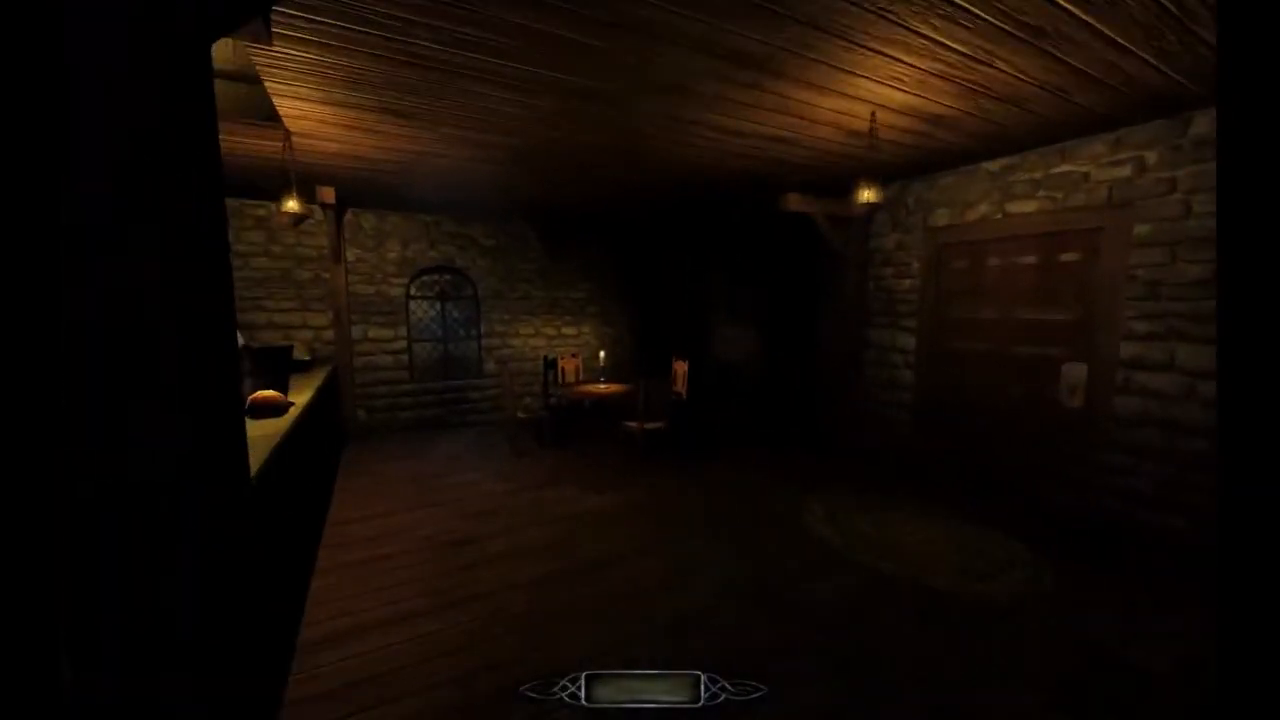
{"action": "key", "text": "w"}
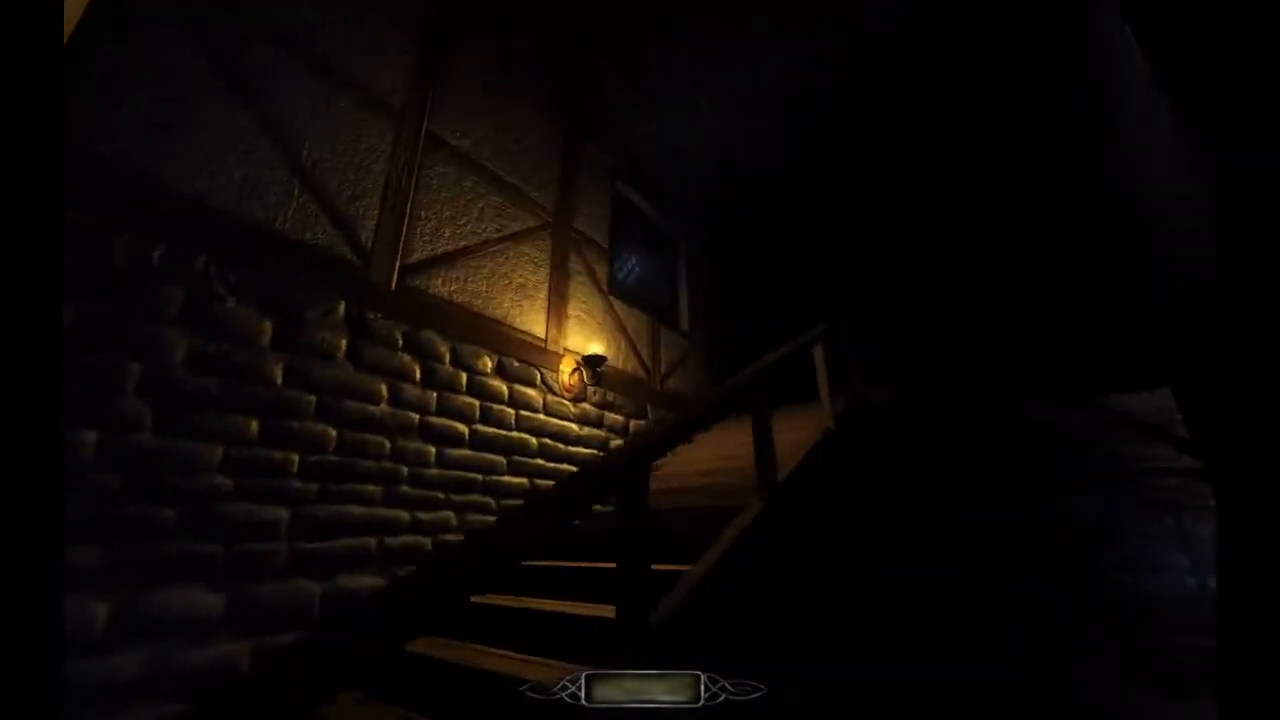
{"action": "key", "text": "w"}
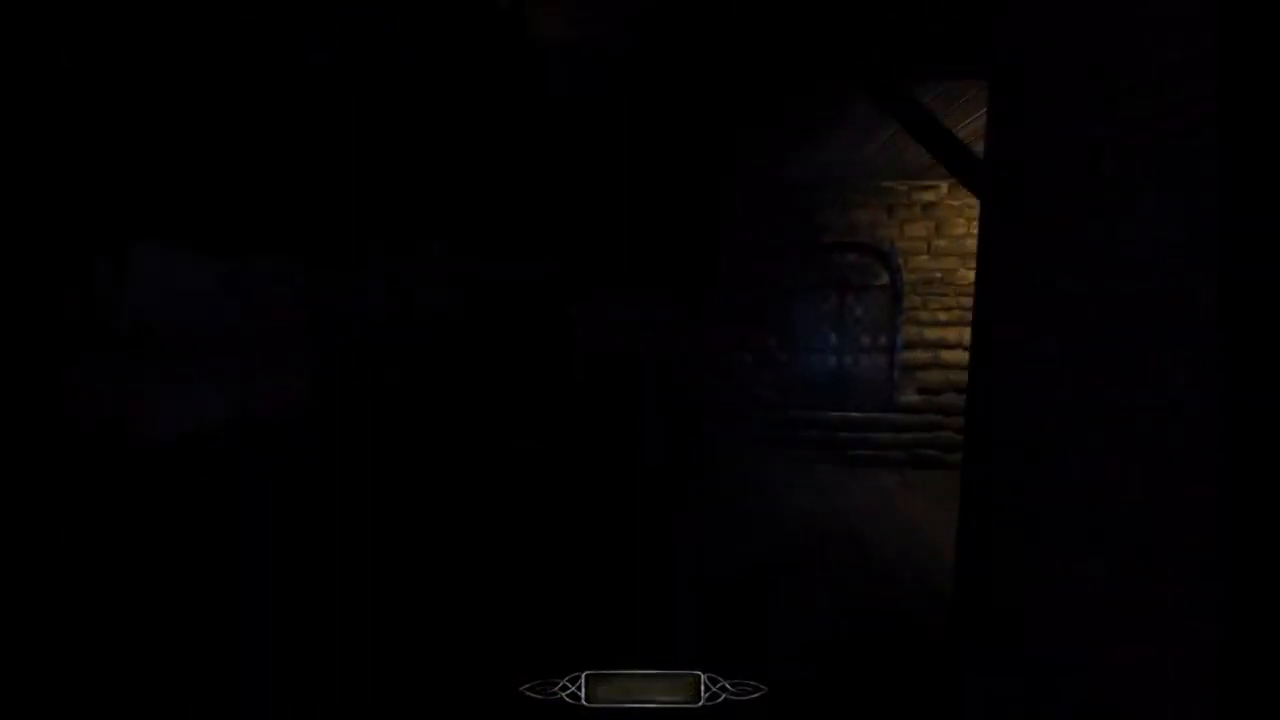
{"action": "key", "text": "w"}
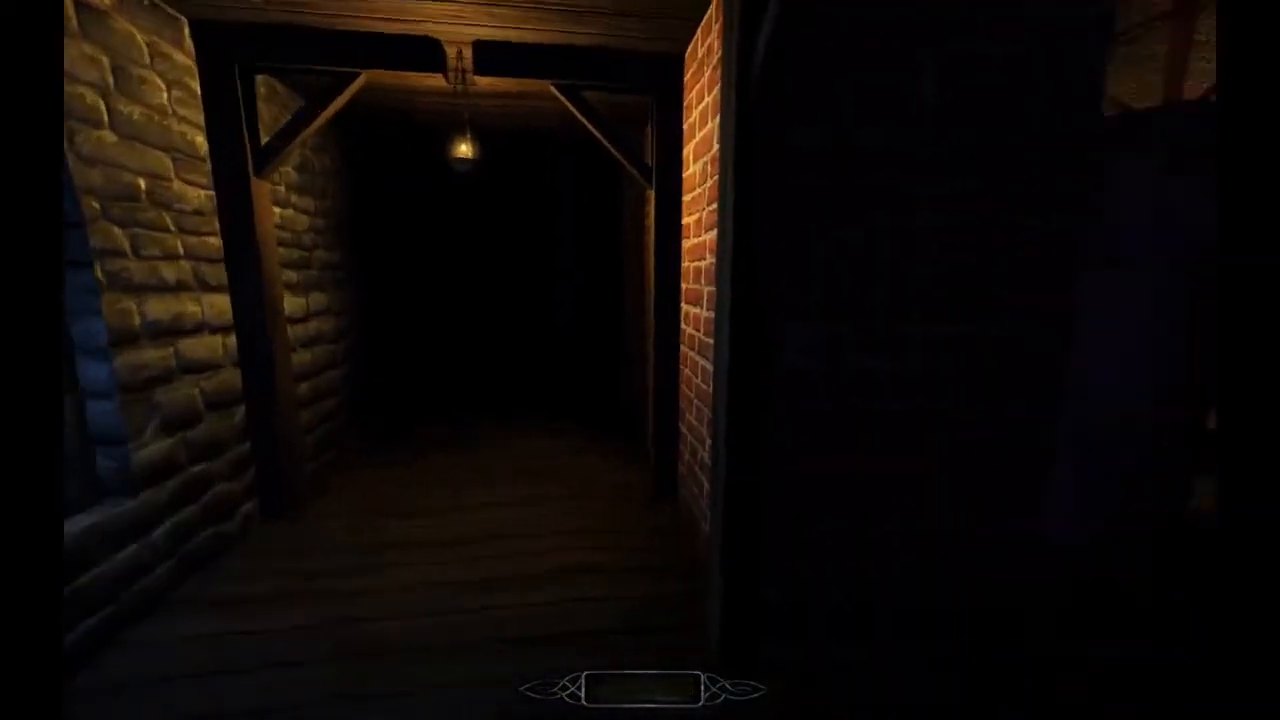
{"action": "key", "text": "w"}
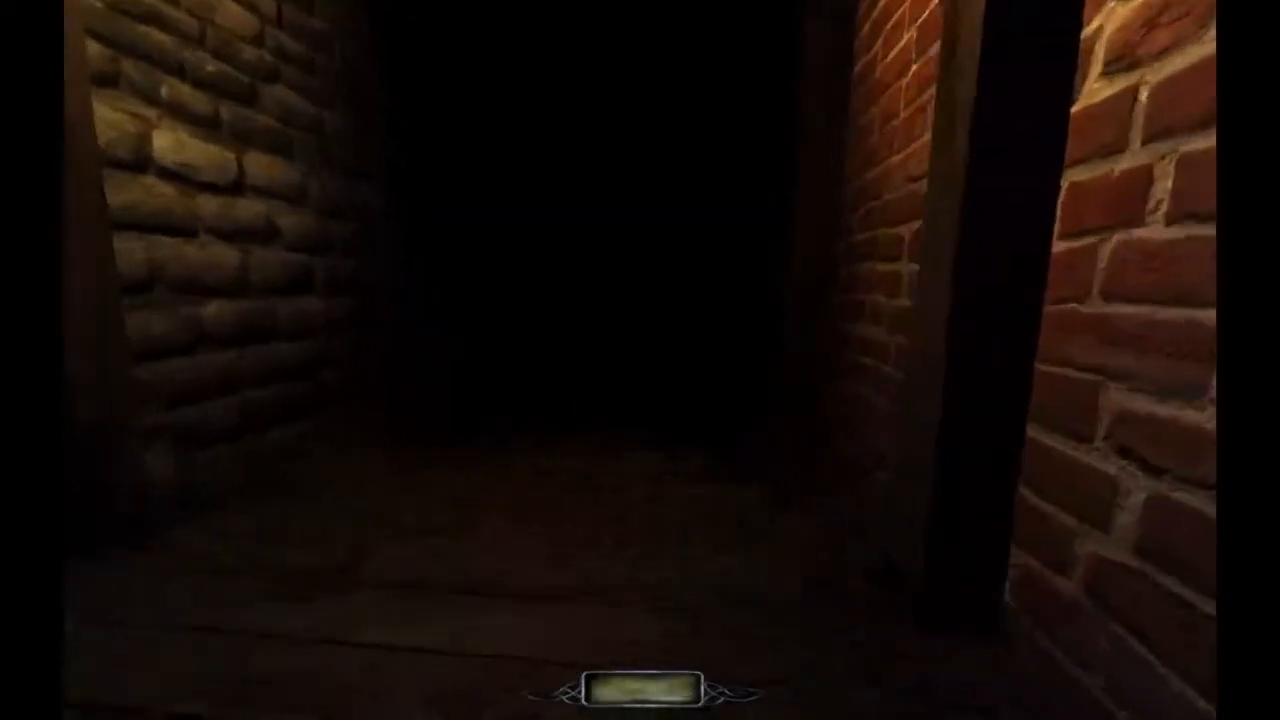
{"action": "key", "text": "w"}
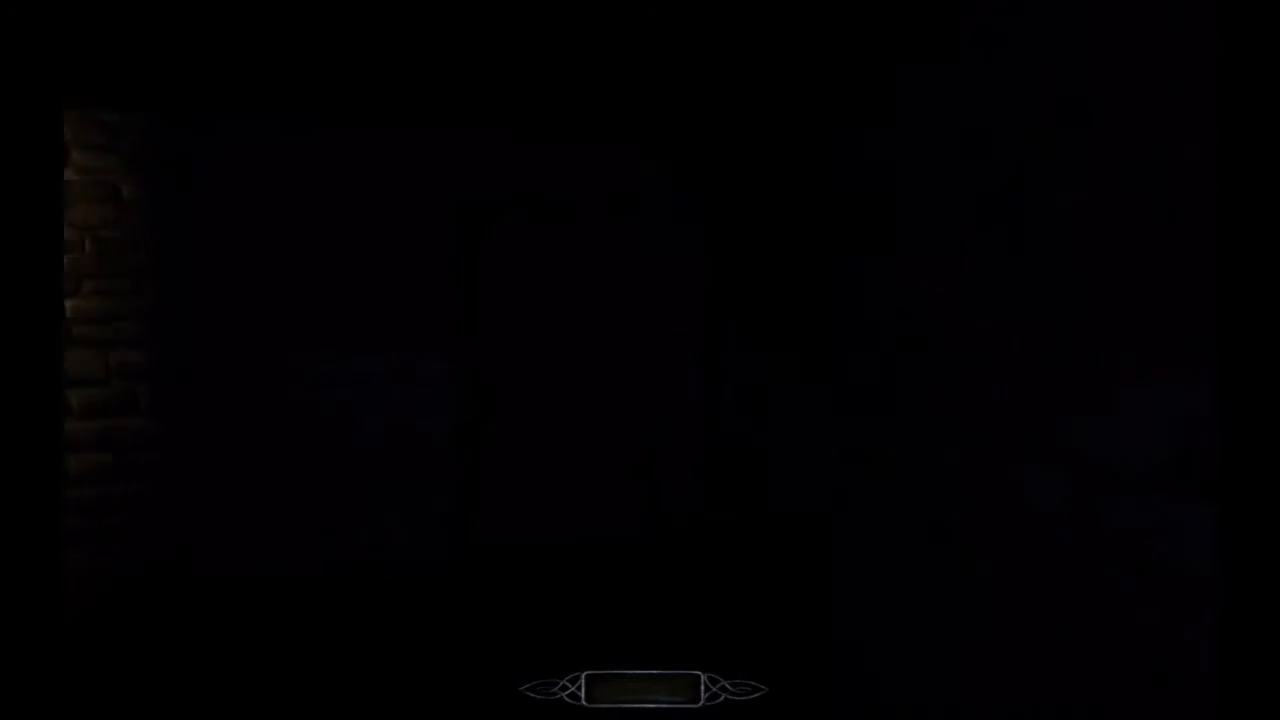
Step: Leave the dark back area of the bakery for the yard and examine the building's lighting from outside
{"action": "key", "text": "s"}
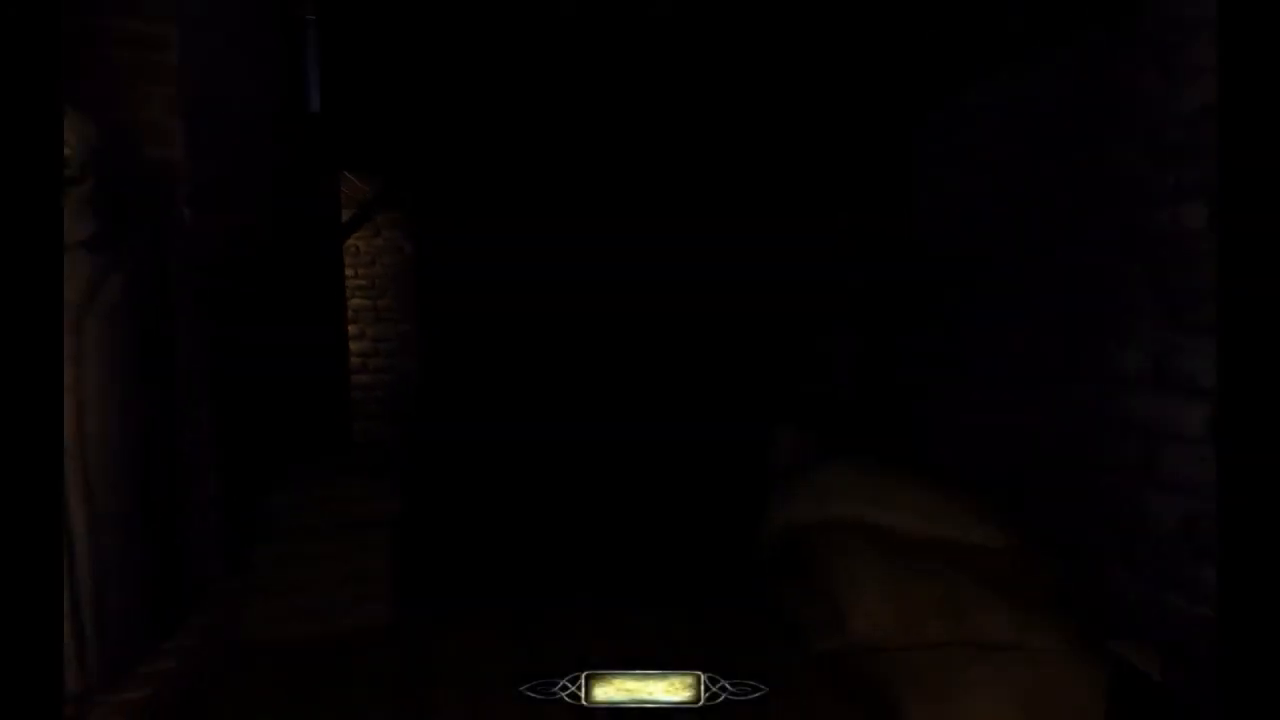
{"action": "key", "text": "s"}
{"action": "key", "text": "w"}
{"action": "key", "text": "w"}
{"action": "right_click", "coordinate": [640, 360]}
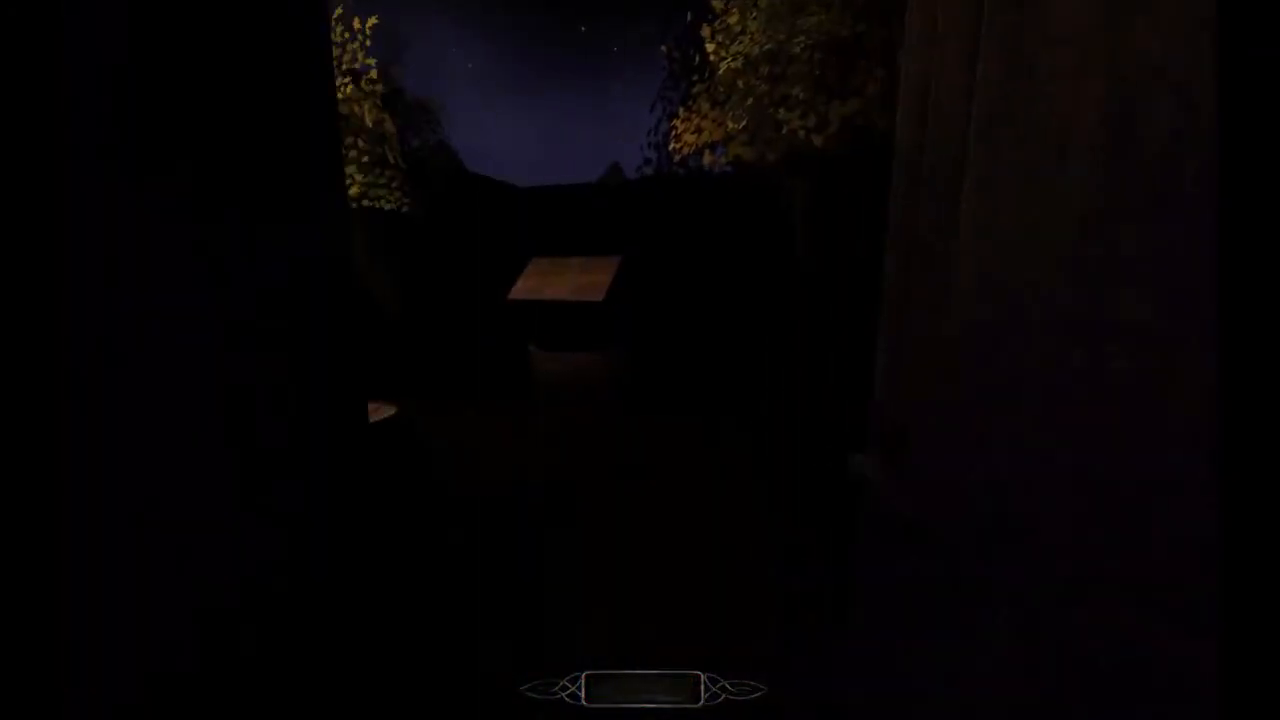
{"action": "key", "text": "w"}
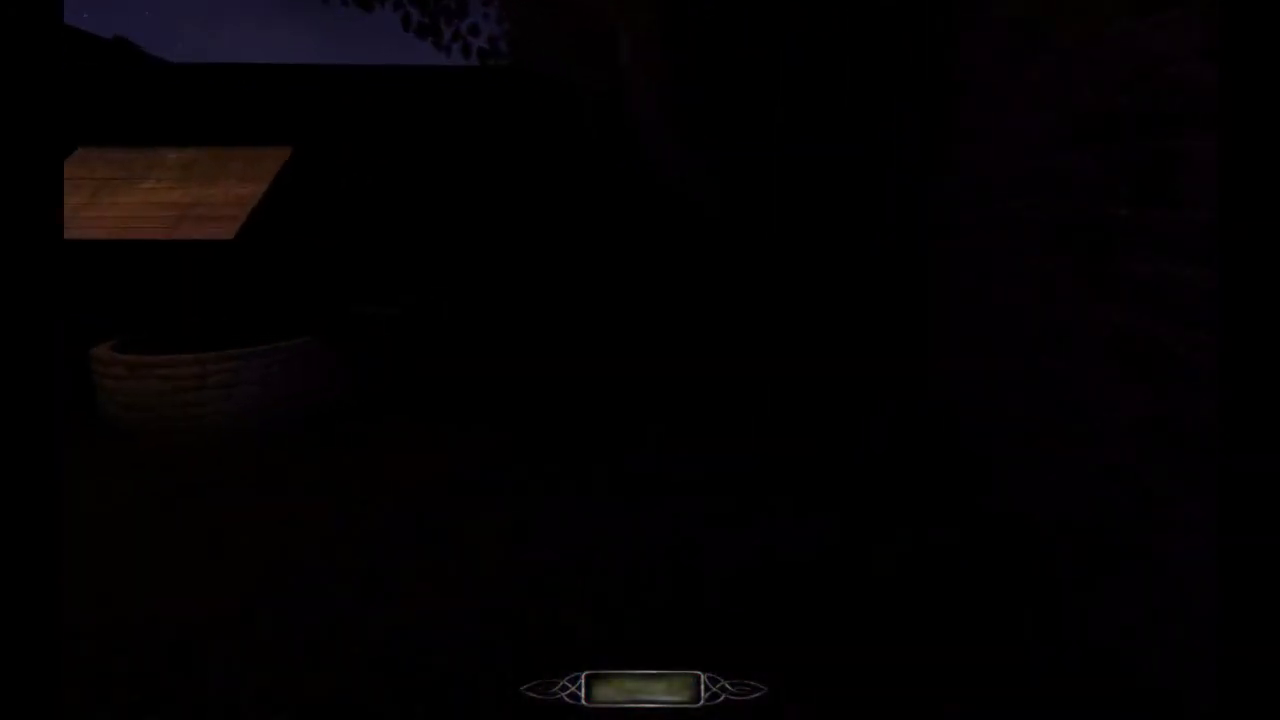
{"action": "key", "text": "w"}
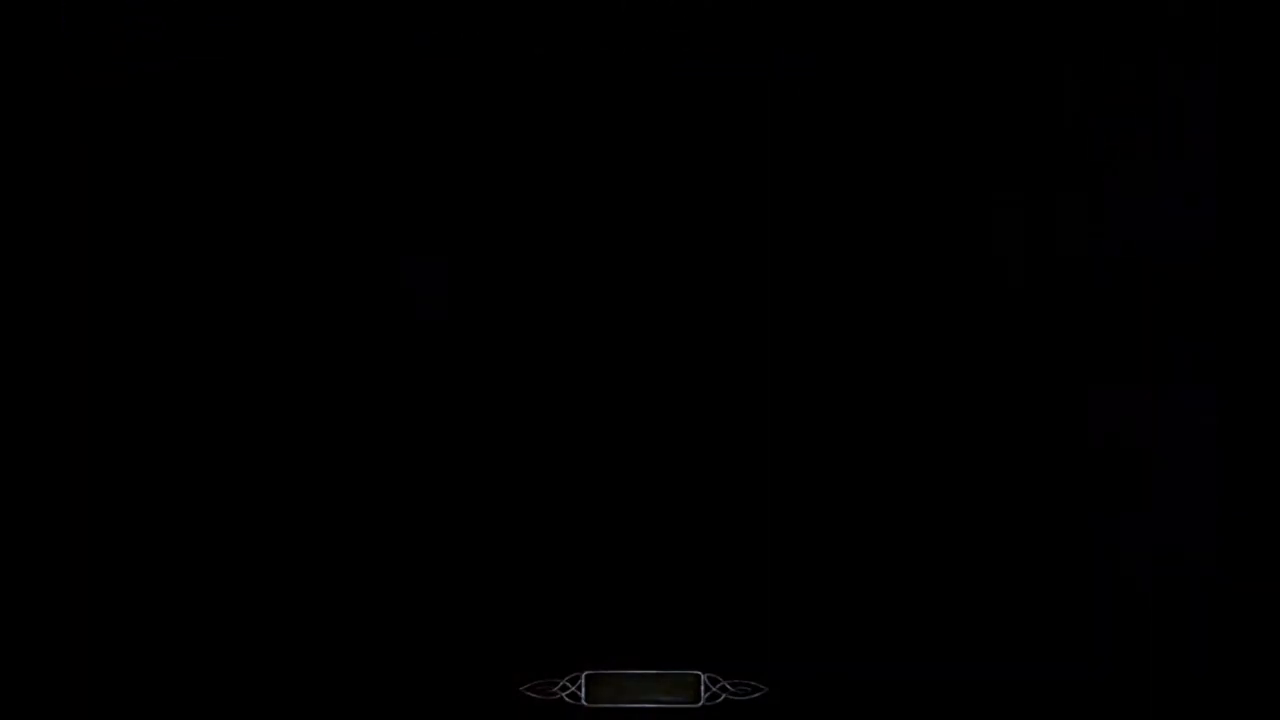
{"action": "key", "text": "w"}
{"action": "key", "text": "w"}
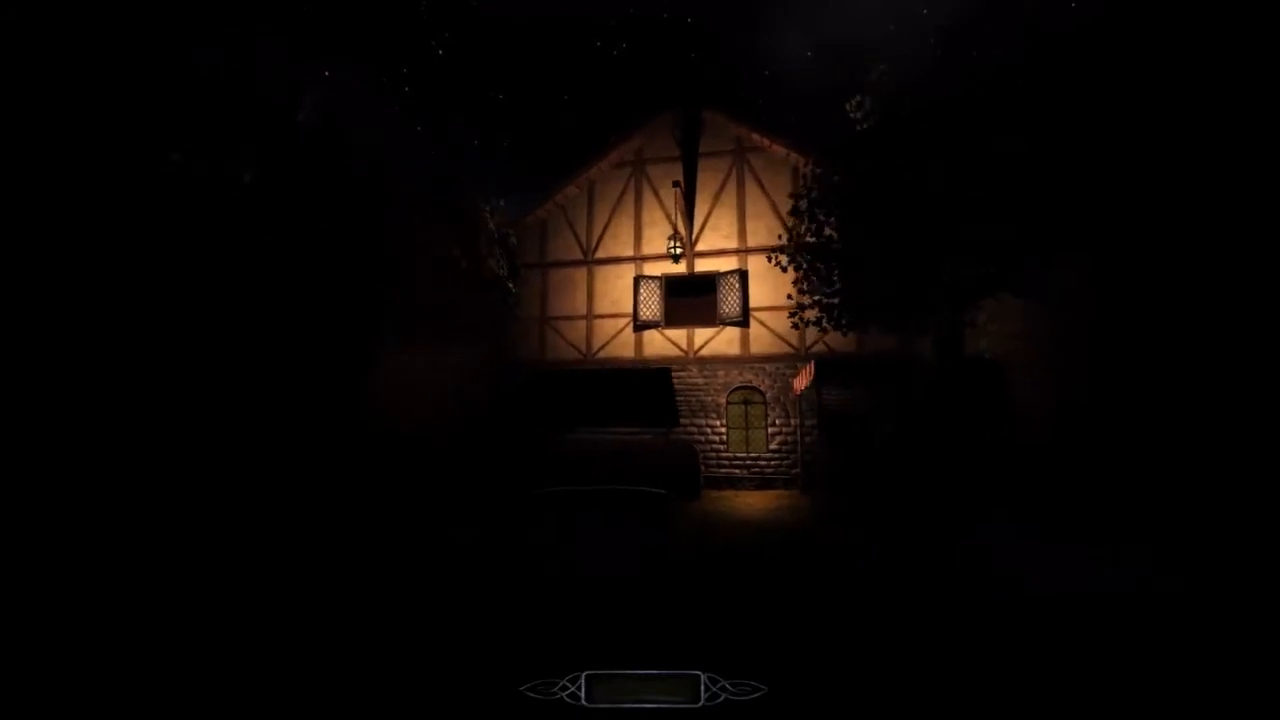
Step: Approach the bakery's front and climb through the open upper-floor window beneath the hanging lantern
{"action": "key", "text": "w"}
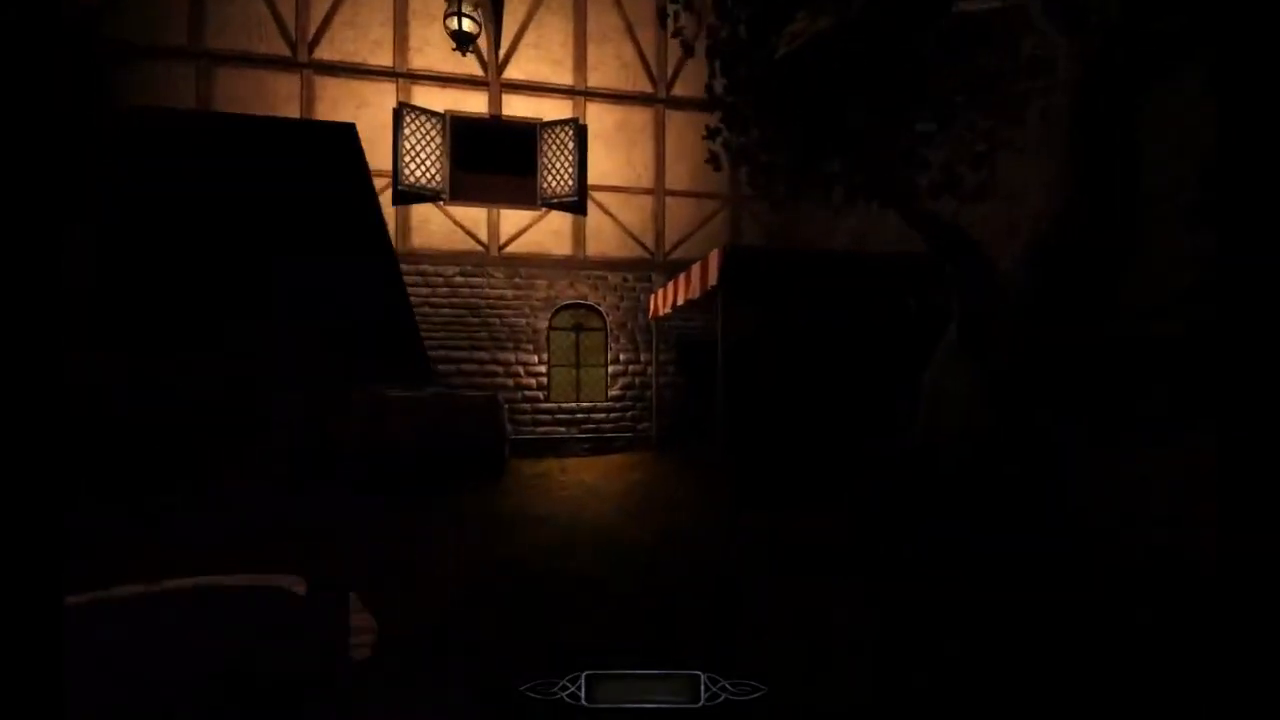
{"action": "key", "text": "w"}
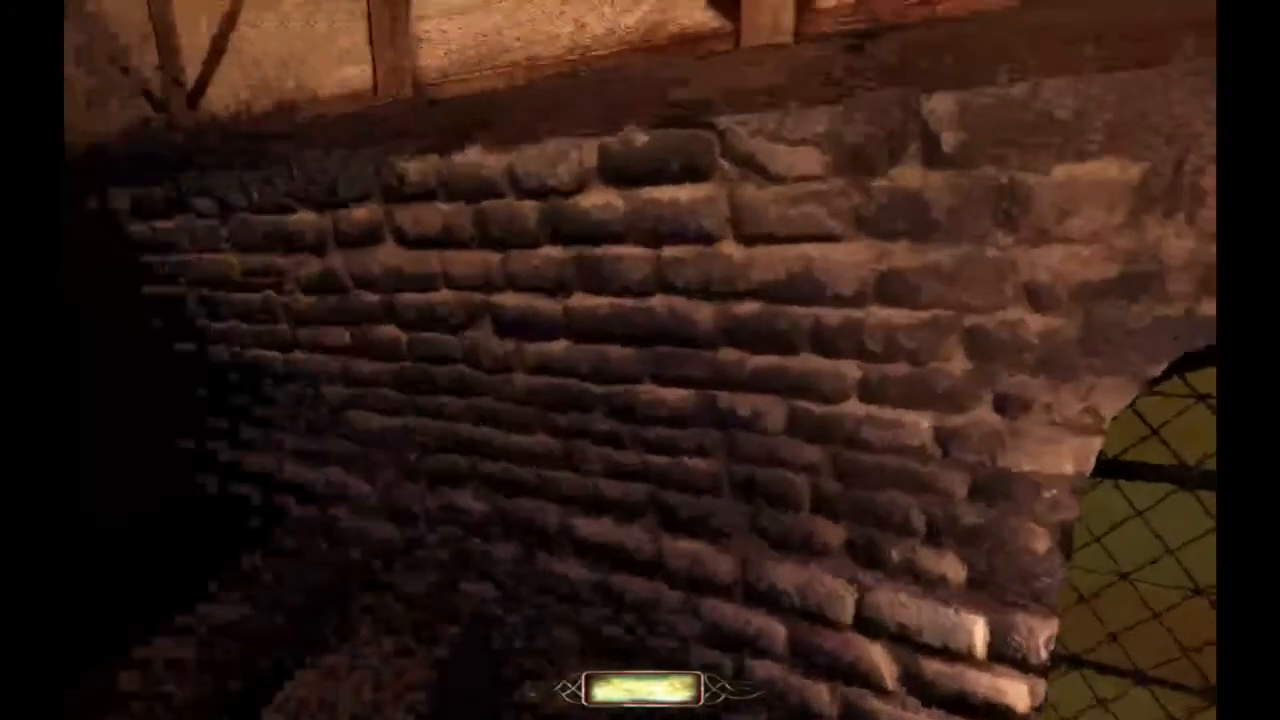
{"action": "key", "text": "w"}
{"action": "key", "text": "space"}
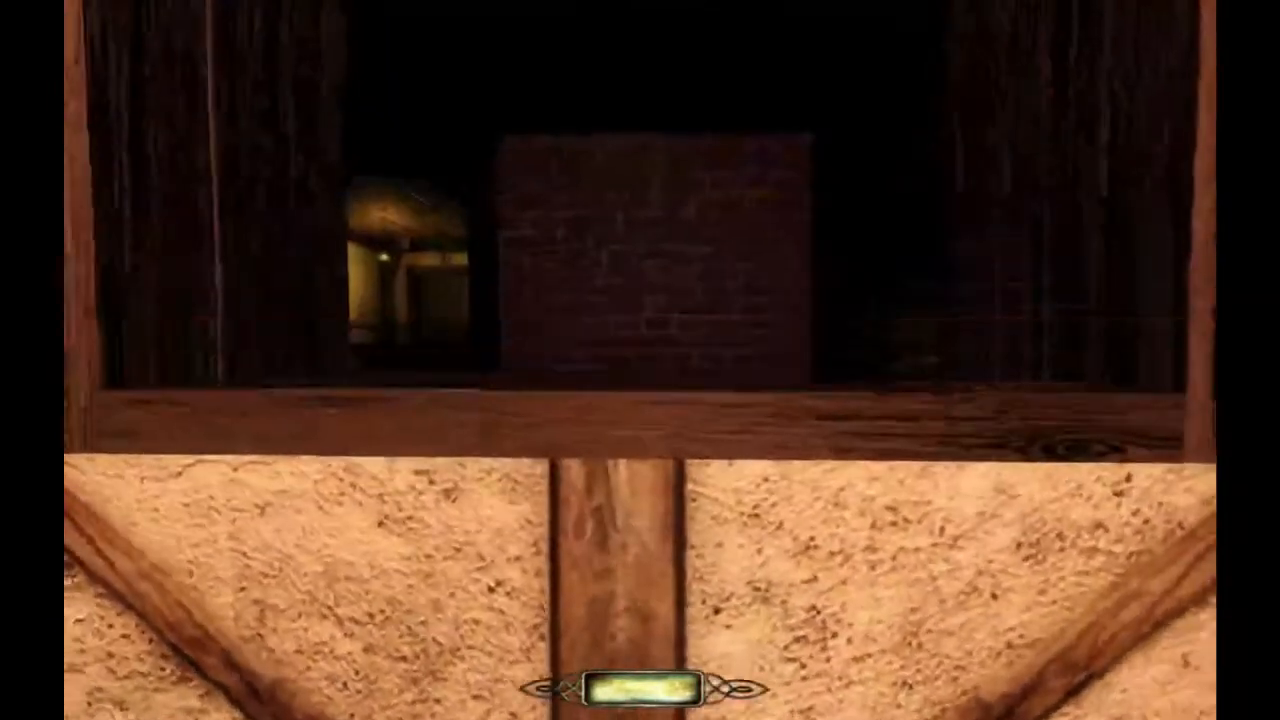
{"action": "key", "text": "w"}
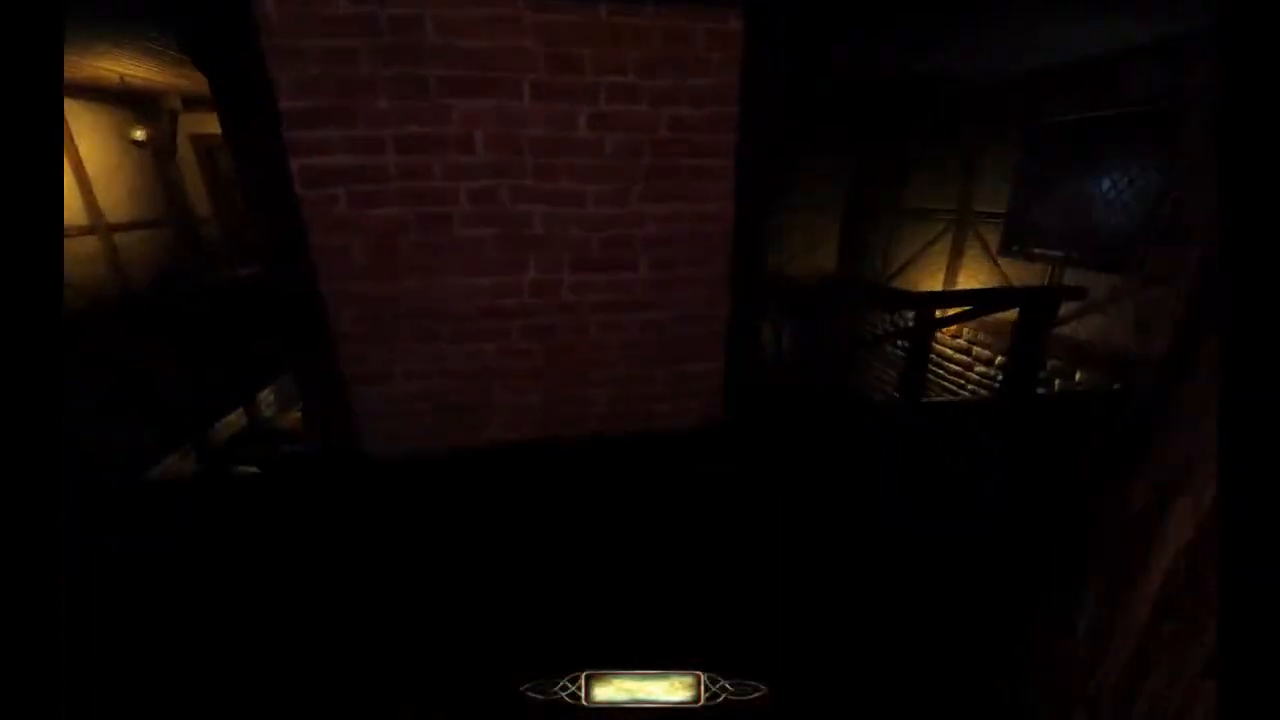
Step: Walk through the bakery's upper floor and examine the lighting around the chimney, window, railing, landing lamp and door
{"action": "key", "text": "w"}
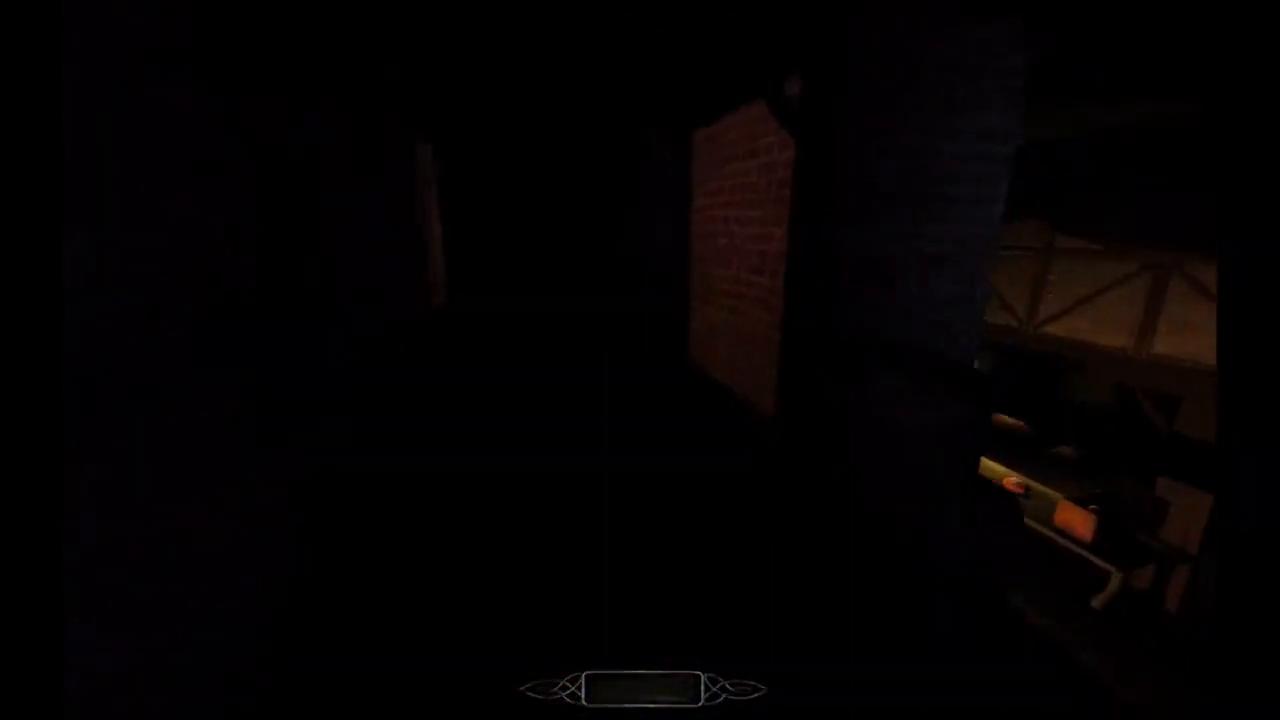
{"action": "key", "text": "w"}
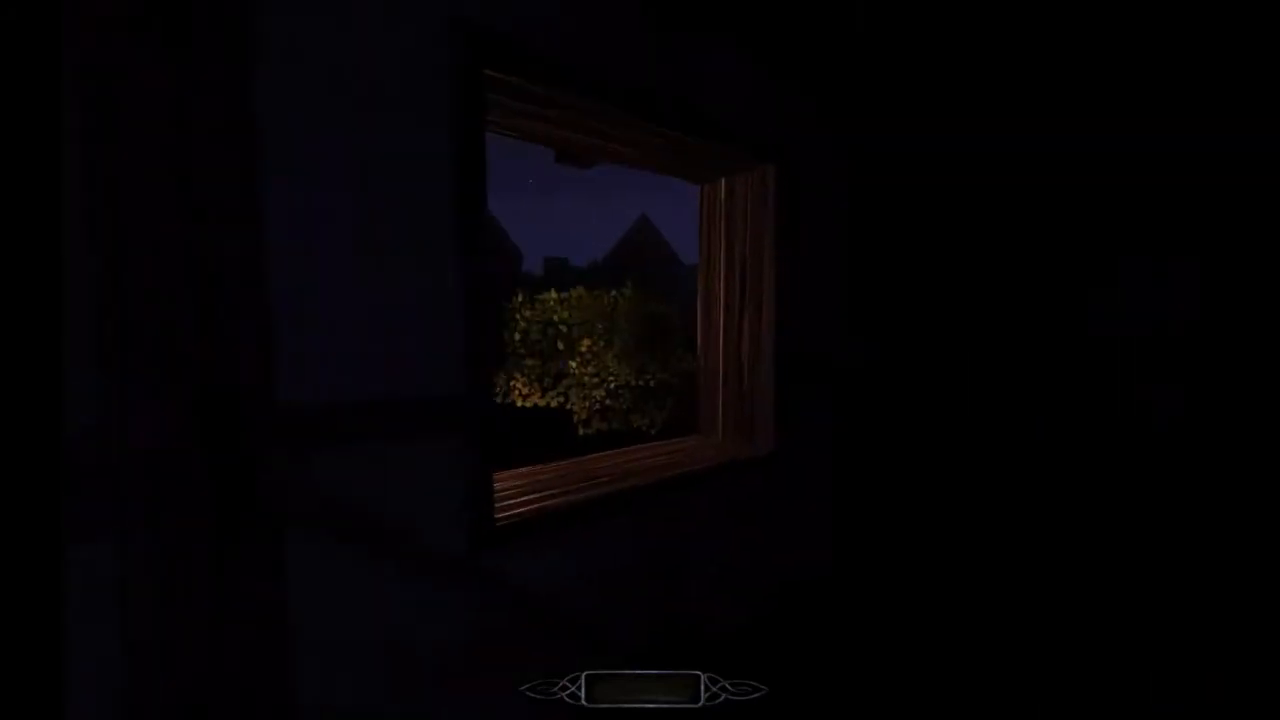
{"action": "key", "text": "w"}
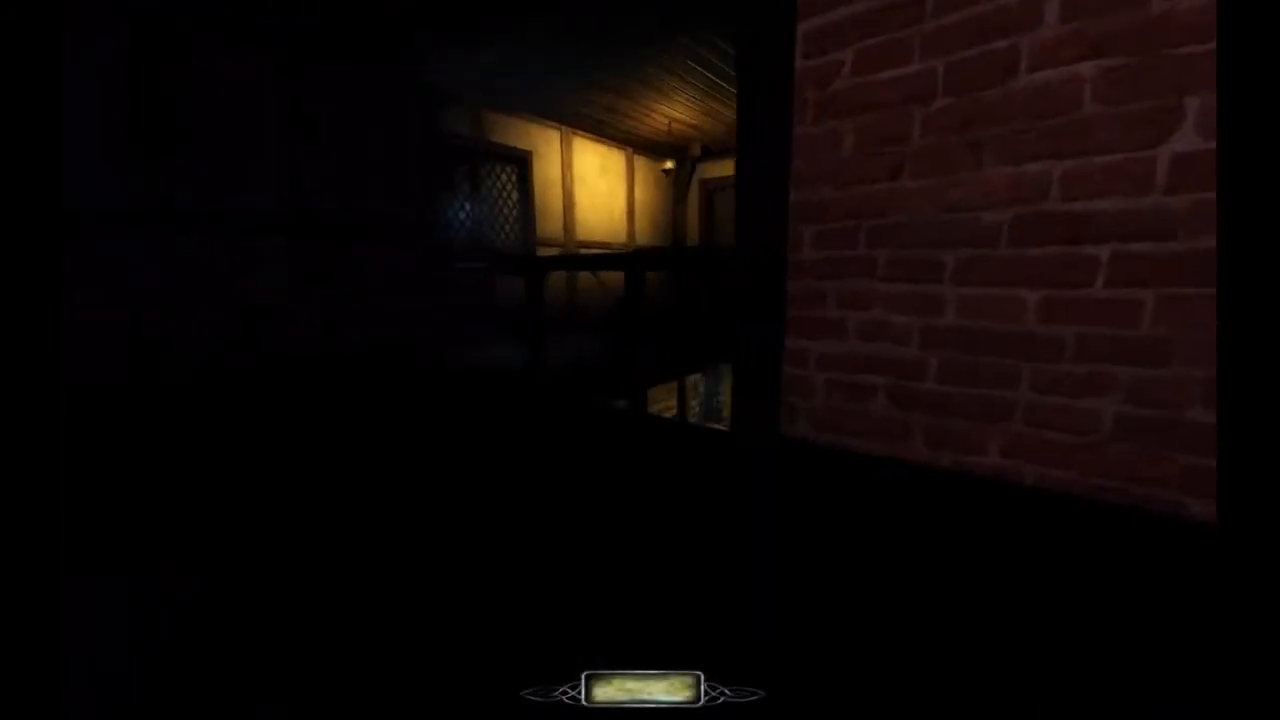
{"action": "key", "text": "a"}
{"action": "key", "text": "w"}
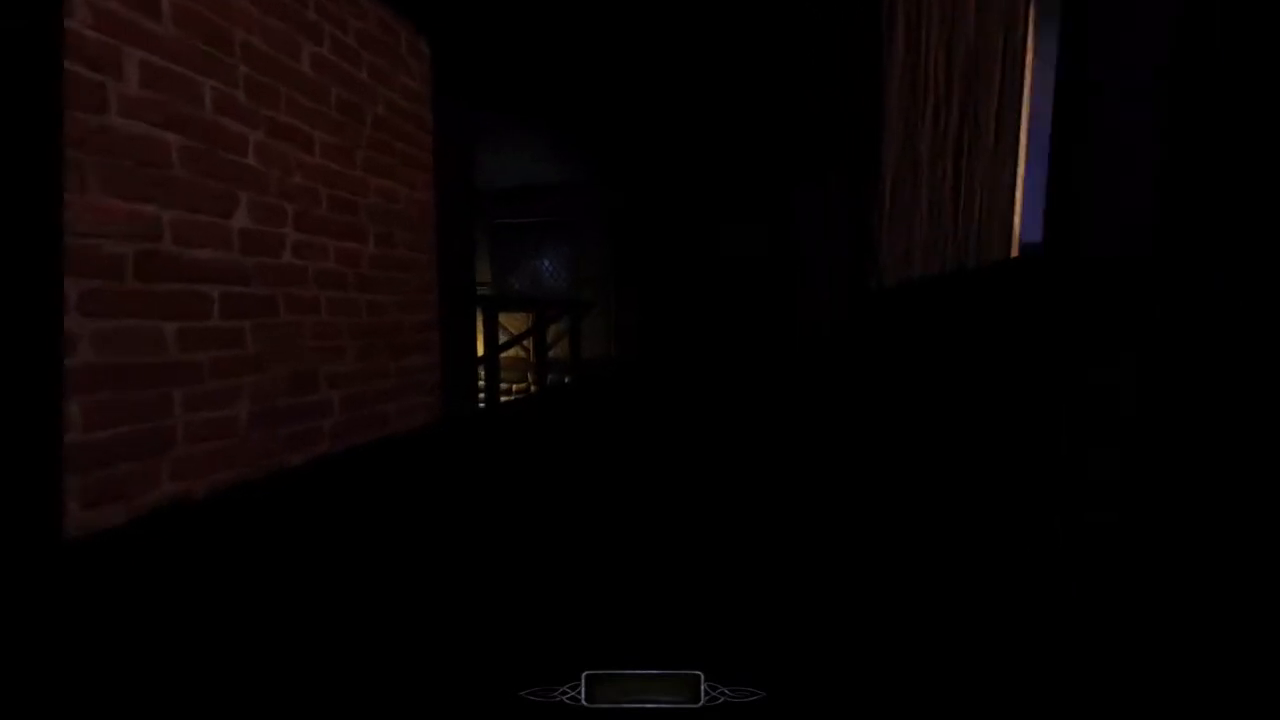
{"action": "key", "text": "w"}
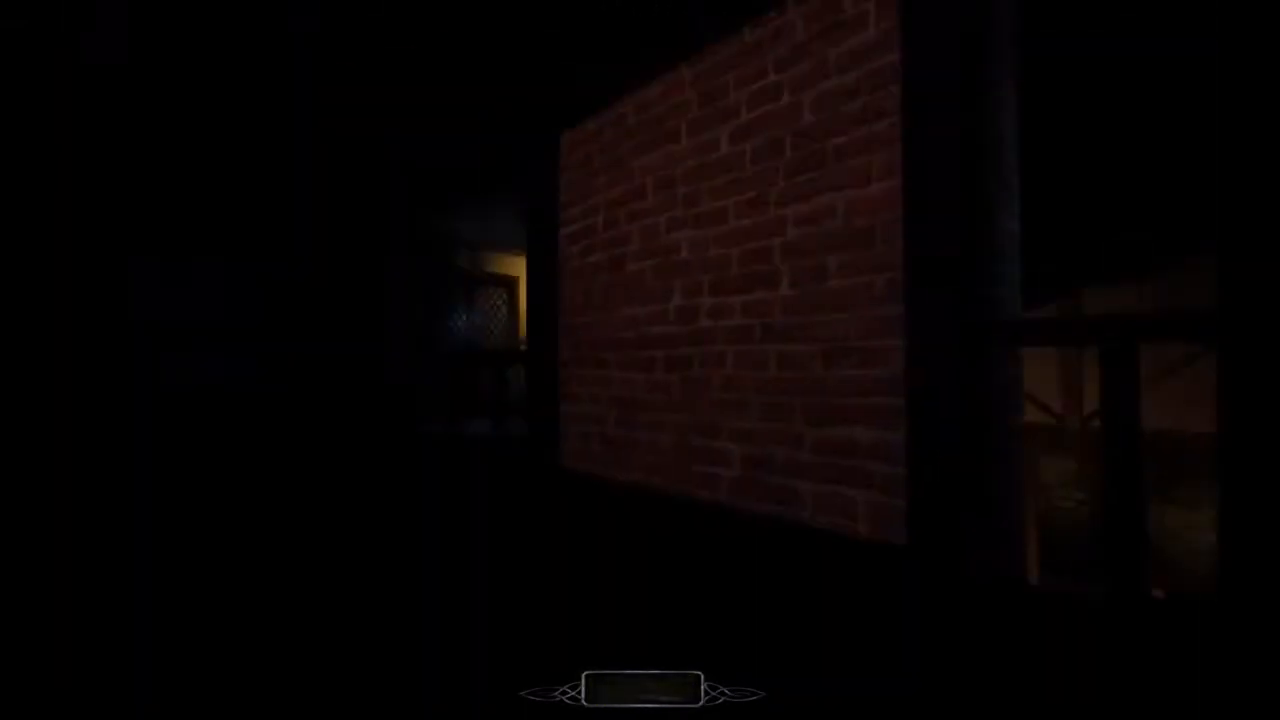
{"action": "key", "text": "w"}
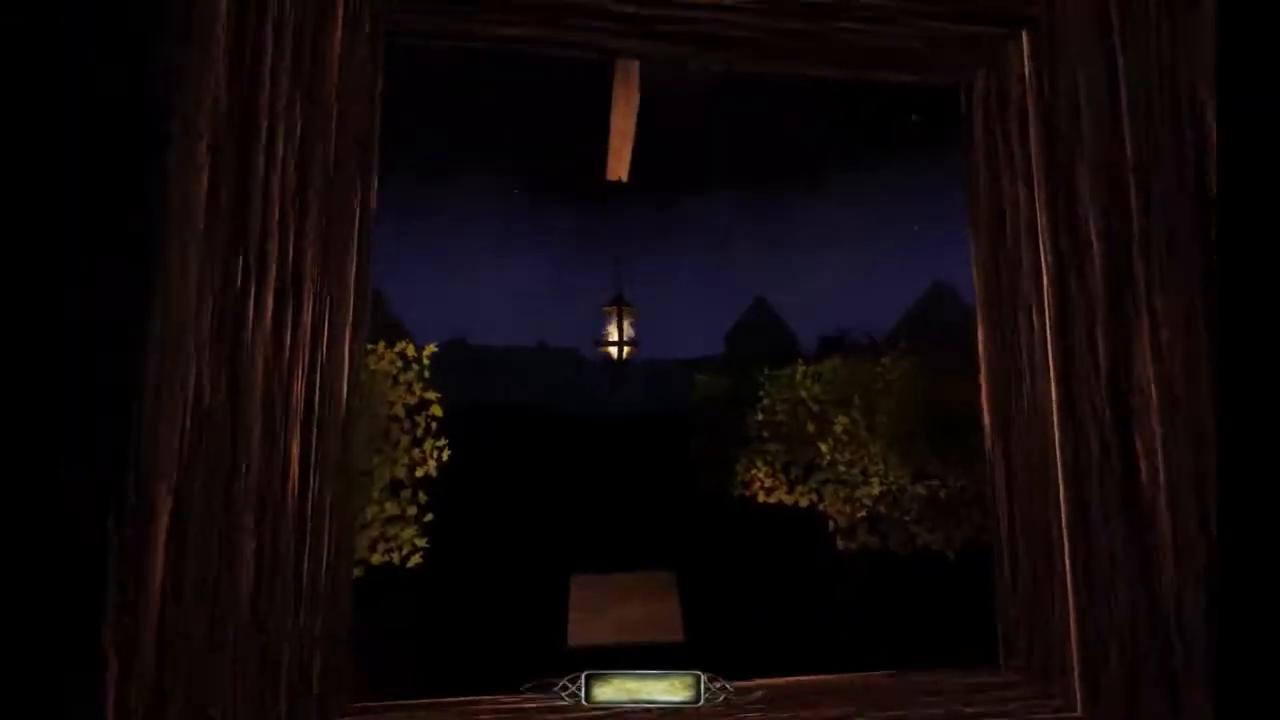
{"action": "key", "text": "w"}
{"action": "key", "text": "Left"}
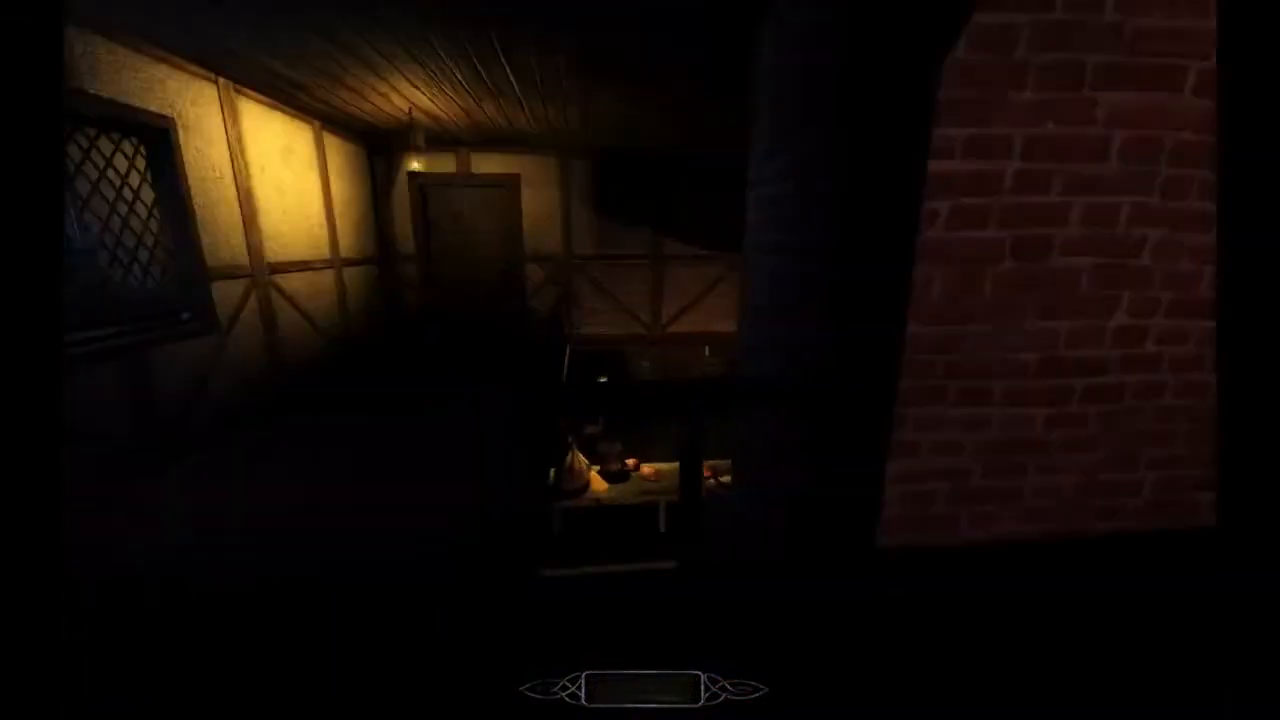
{"action": "key", "text": "w"}
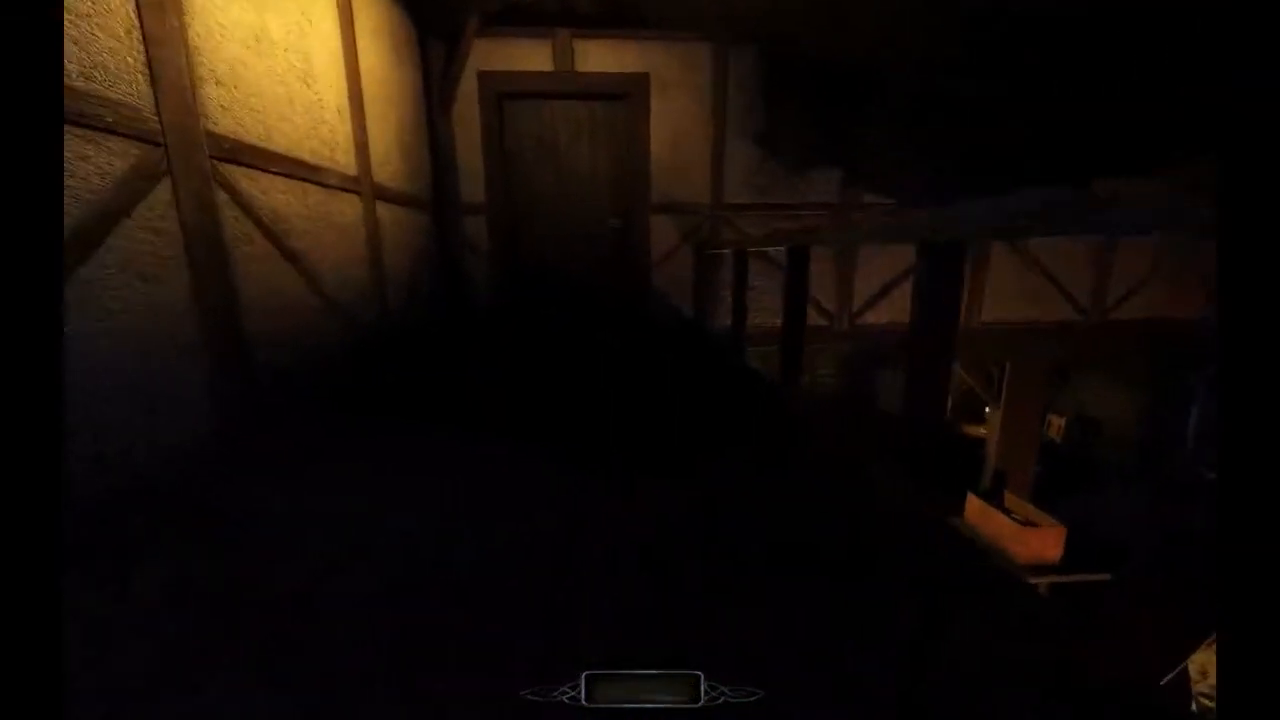
{"action": "key", "text": "Return"}
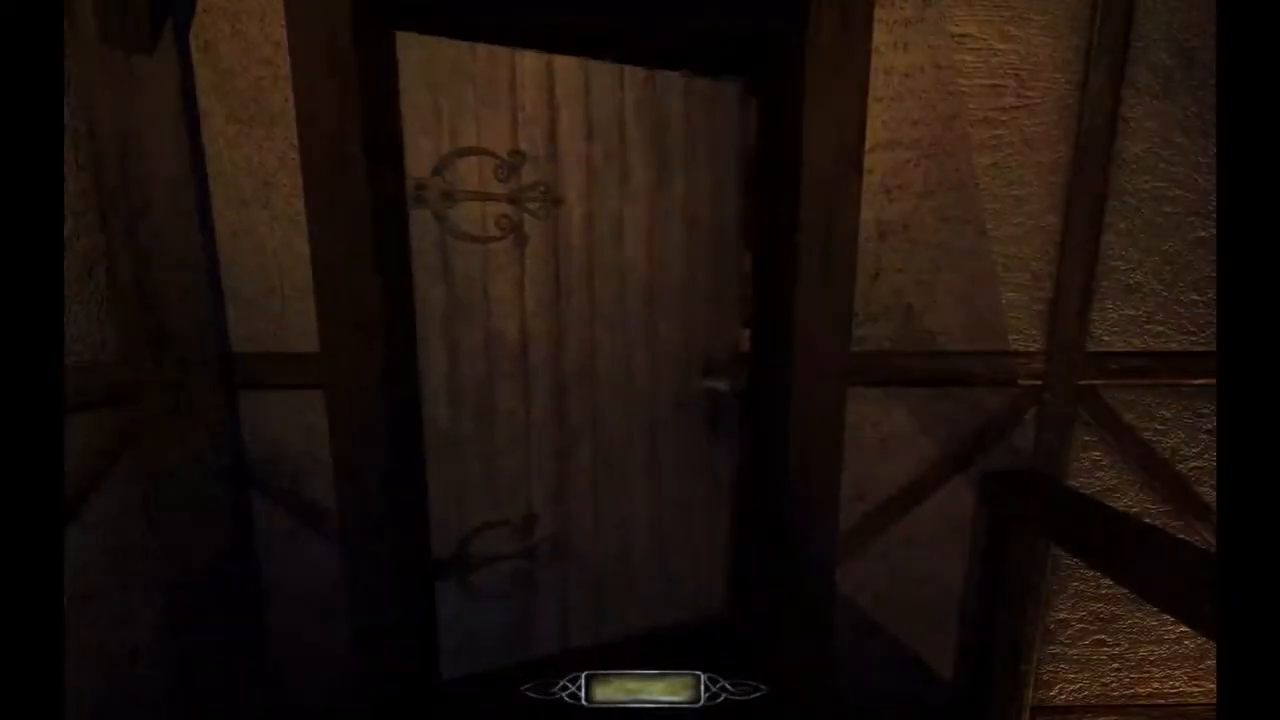
{"action": "key", "text": "w"}
{"action": "key", "text": "w"}
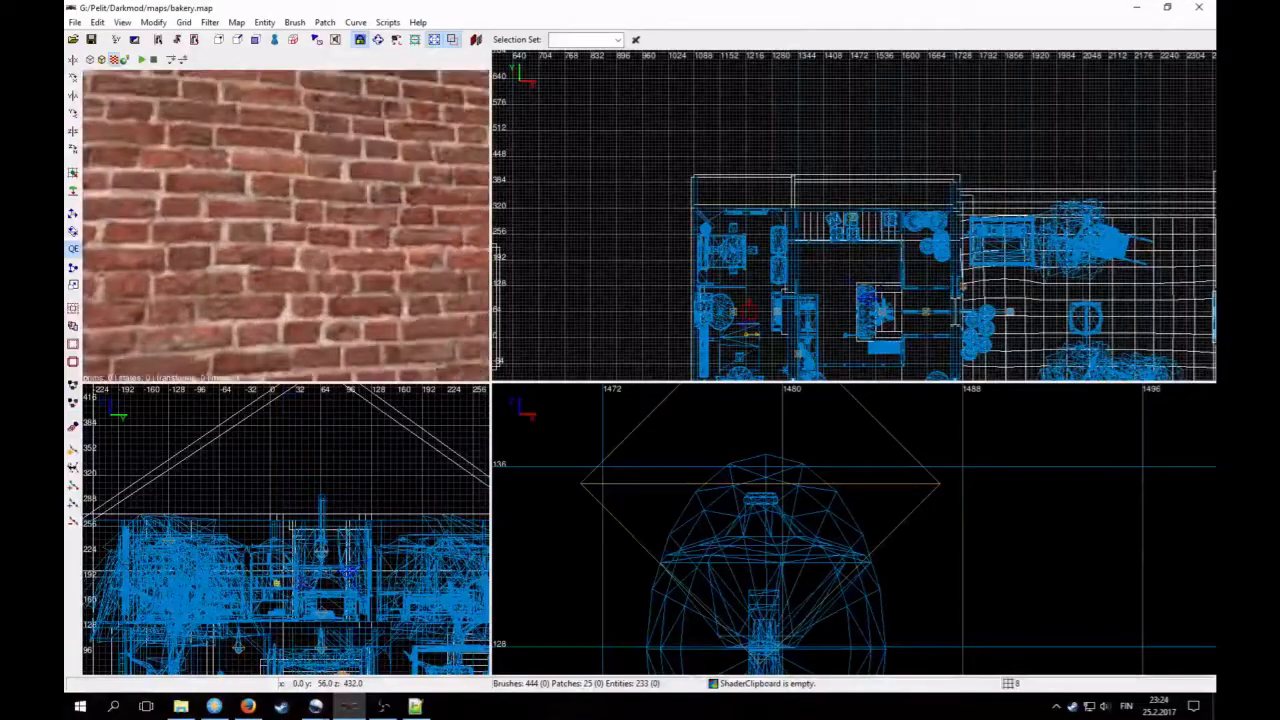
Step: Return to the bakery map in DarkRadiant, set the outdoor hanging lantern's light_radius to 200 200 290, and save the map
{"action": "key", "text": "Down"}
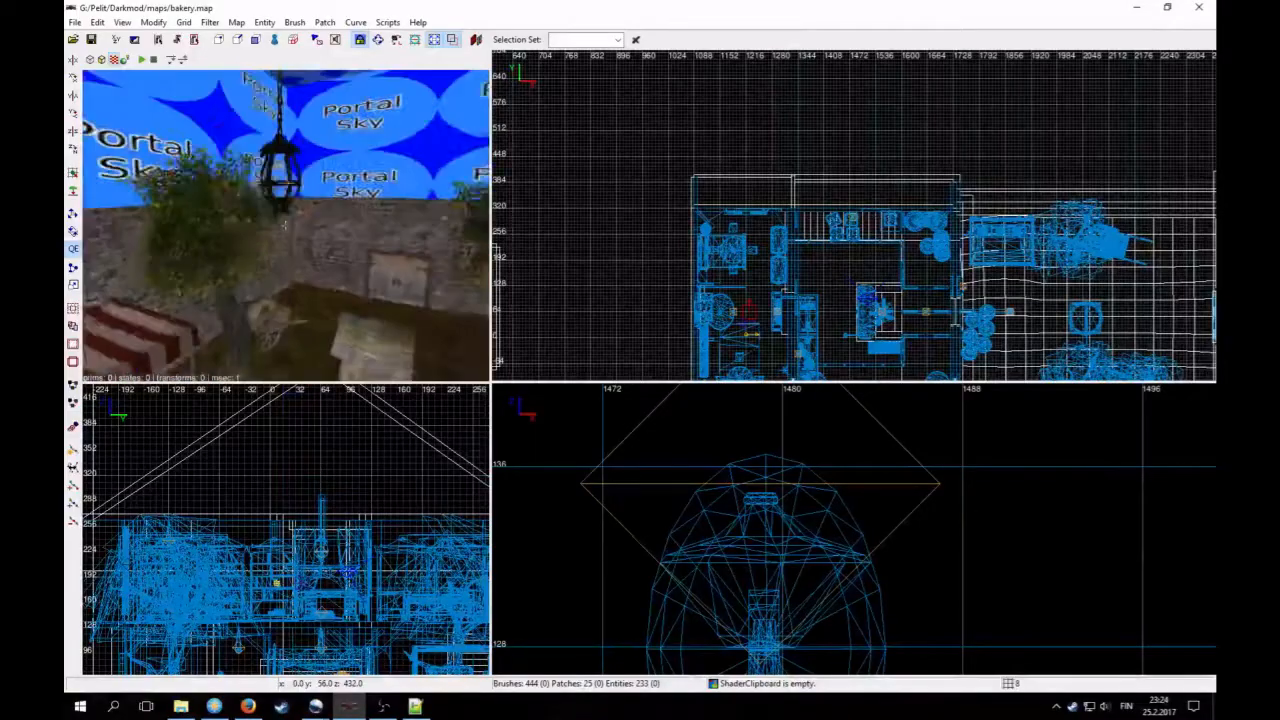
{"action": "left_click", "coordinate": [313, 192], "text": "shift"}
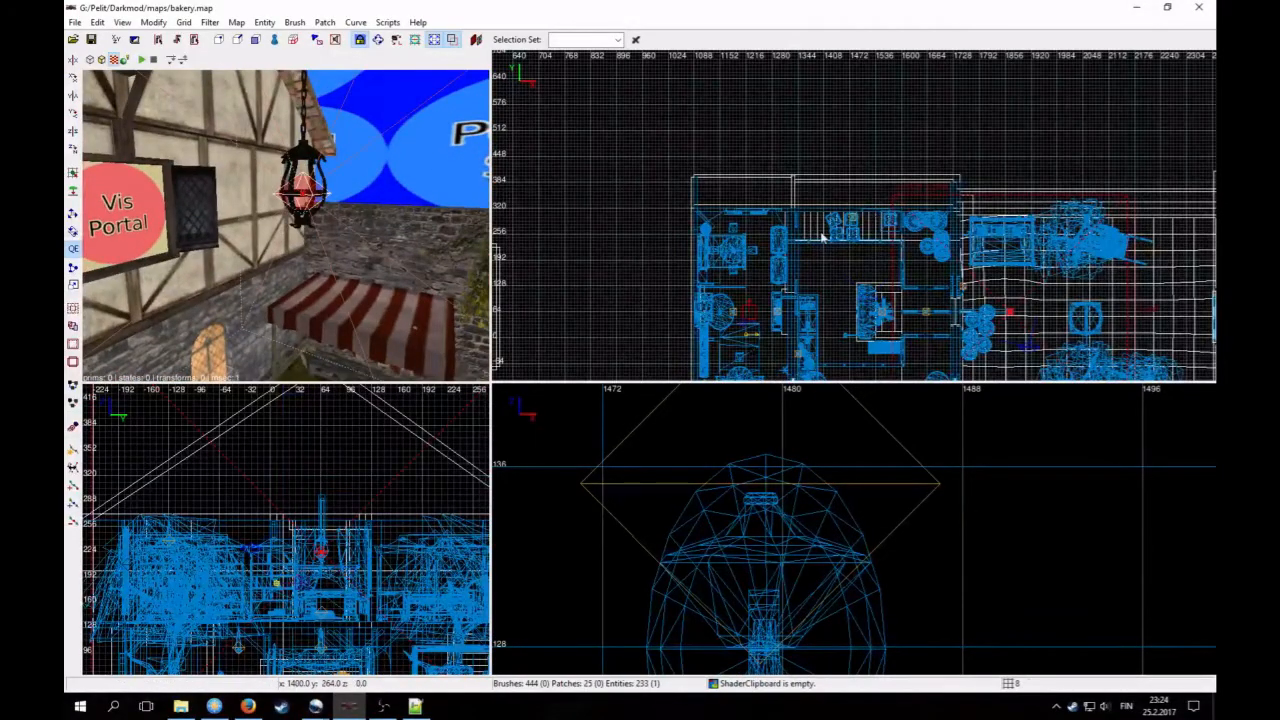
{"action": "scroll", "coordinate": [820, 533], "scroll_direction": "down", "scroll_amount": 5}
{"action": "key", "text": "n"}
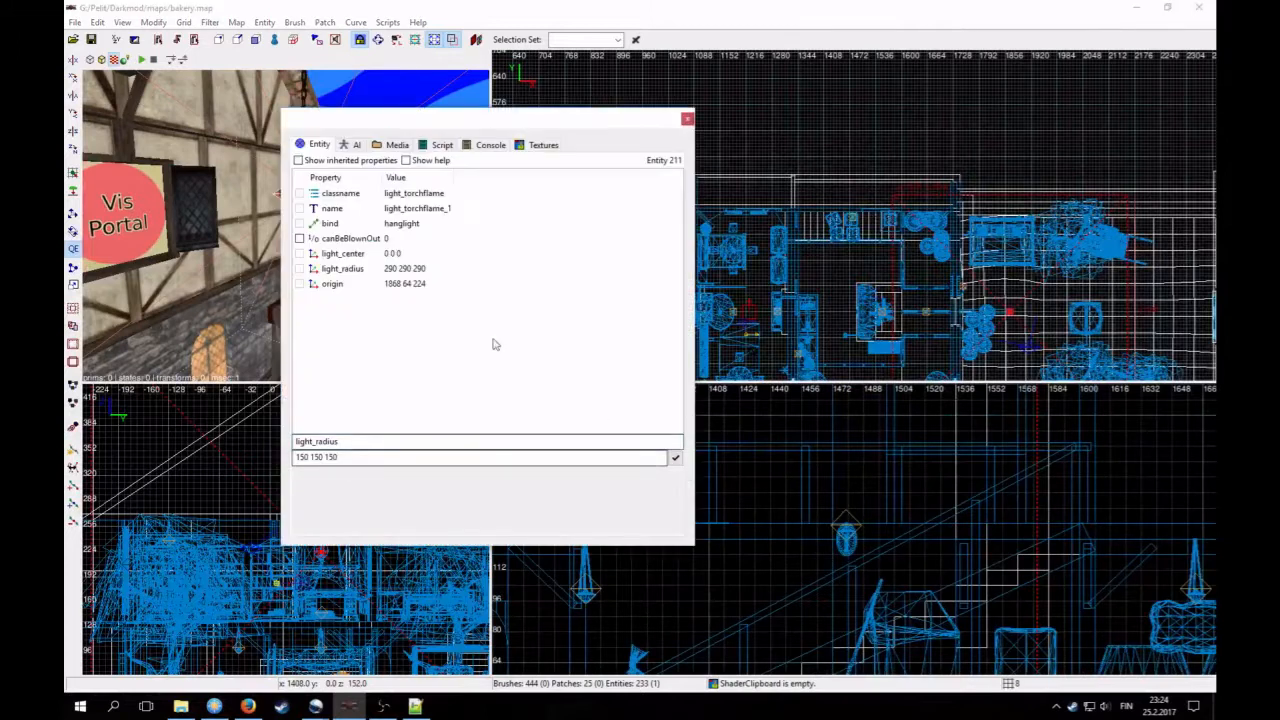
{"action": "left_click", "coordinate": [395, 270]}
{"action": "scroll", "coordinate": [1003, 322], "scroll_direction": "down", "scroll_amount": 2}
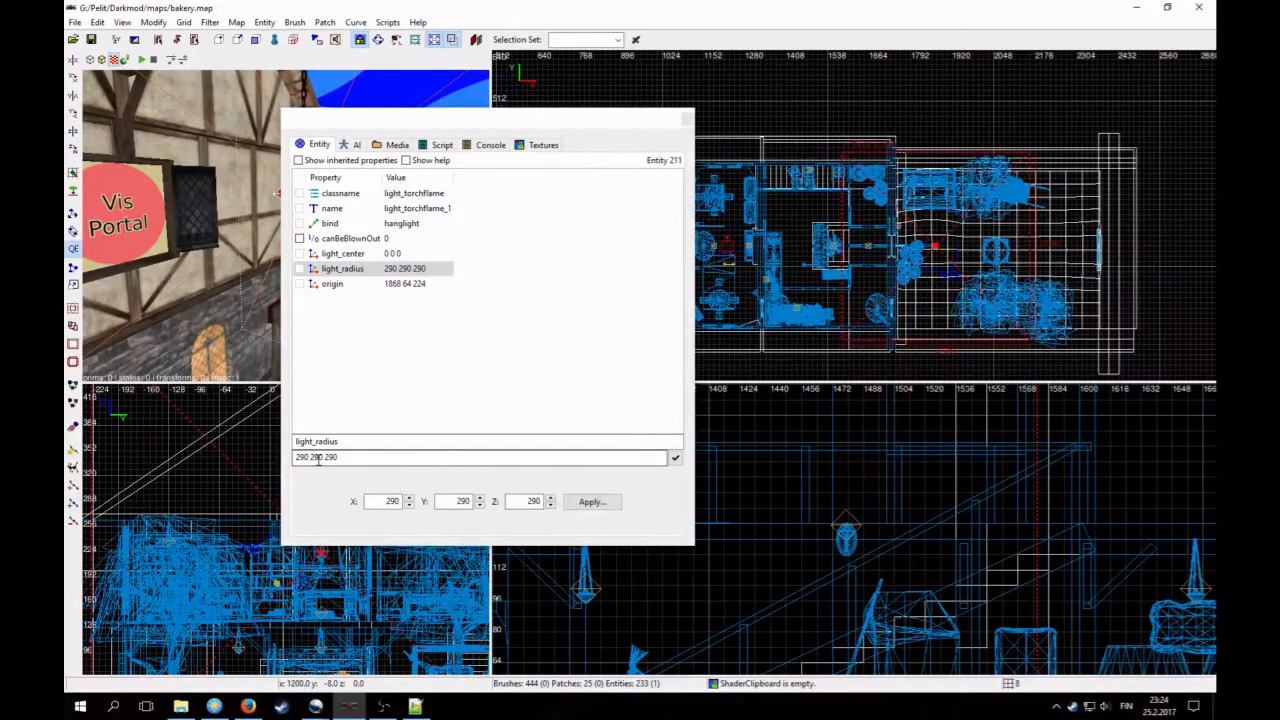
{"action": "scroll", "coordinate": [983, 531], "scroll_direction": "down", "scroll_amount": 5}
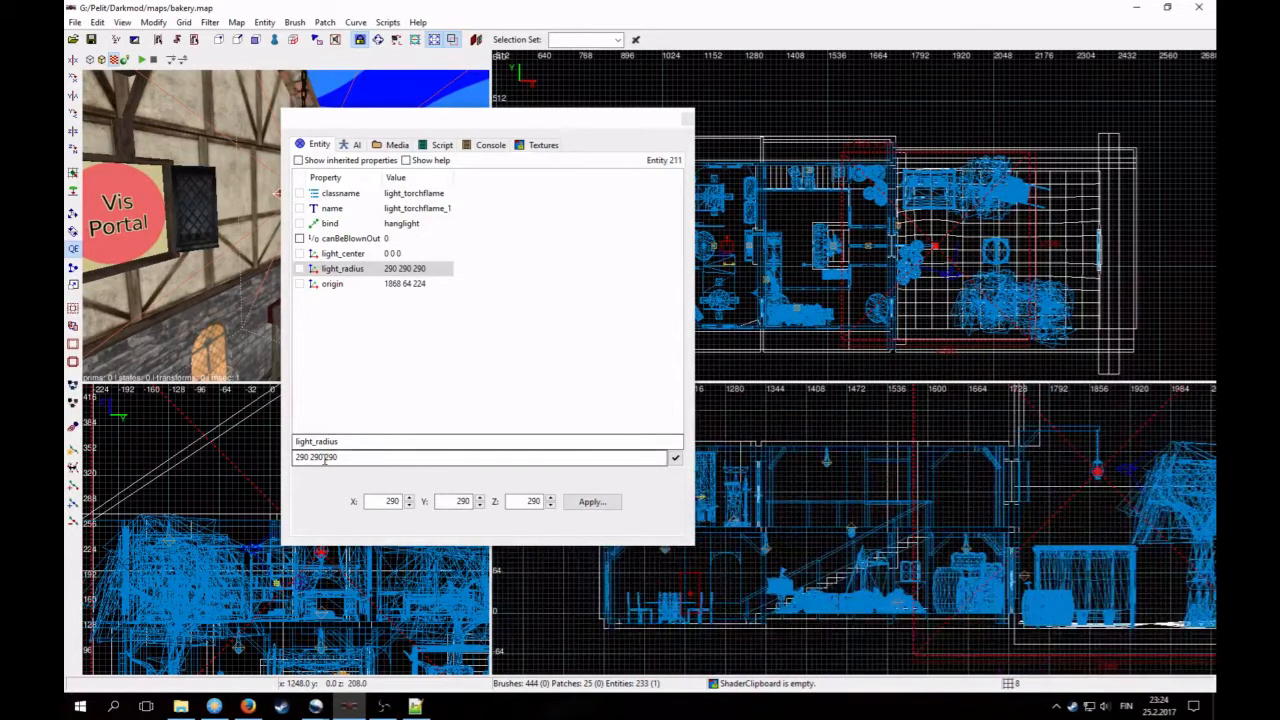
{"action": "type", "text": "150 15"}
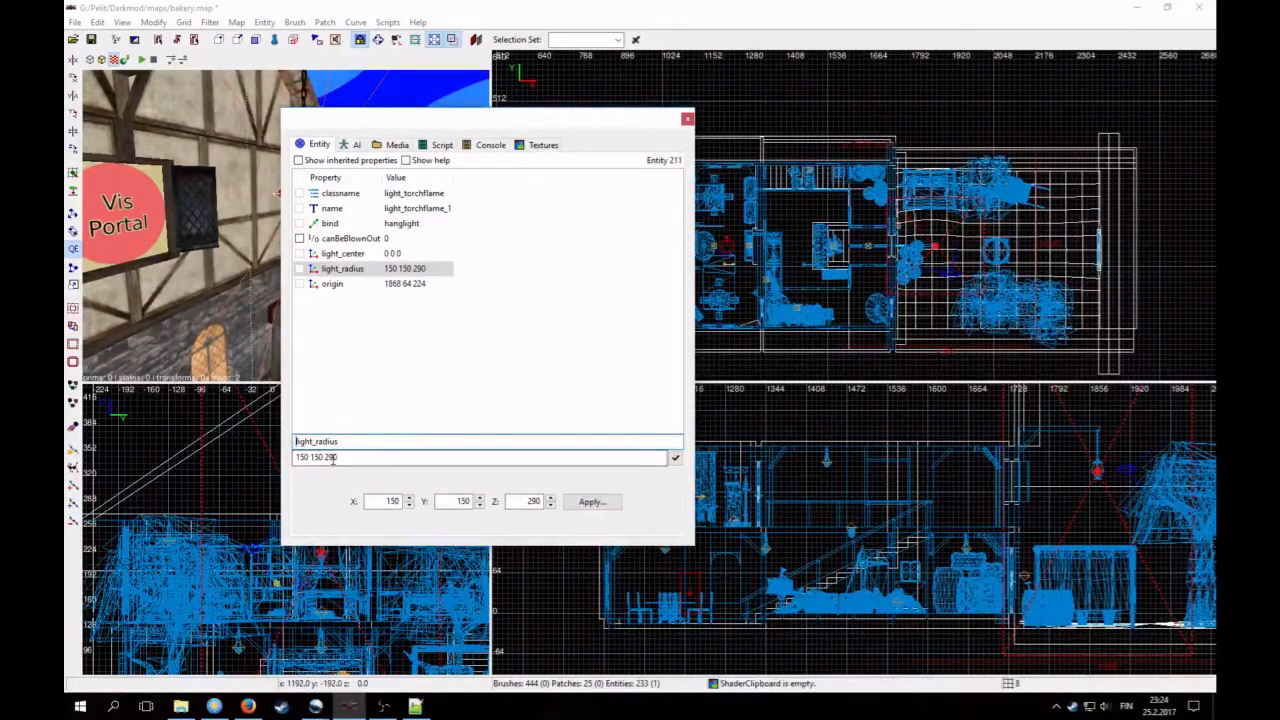
{"action": "type", "text": "200"}
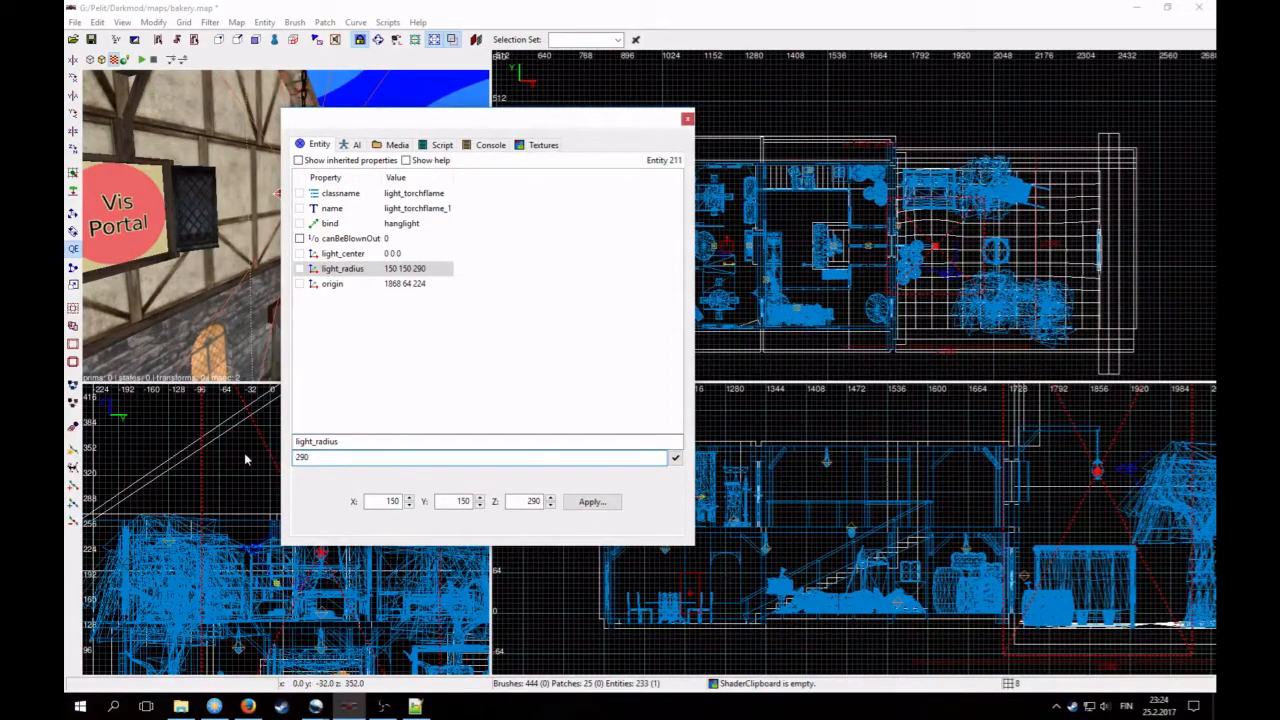
{"action": "type", "text": " 200"}
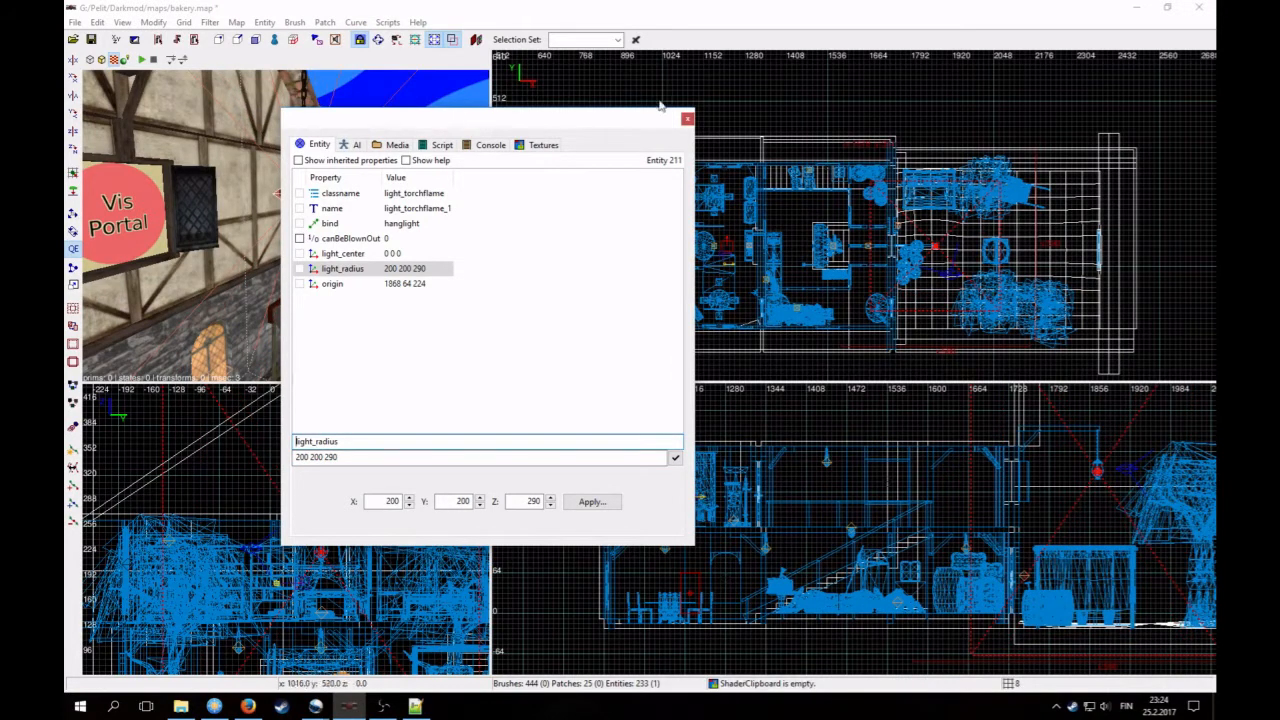
{"action": "left_click", "coordinate": [686, 119]}
{"action": "left_click", "coordinate": [91, 39]}
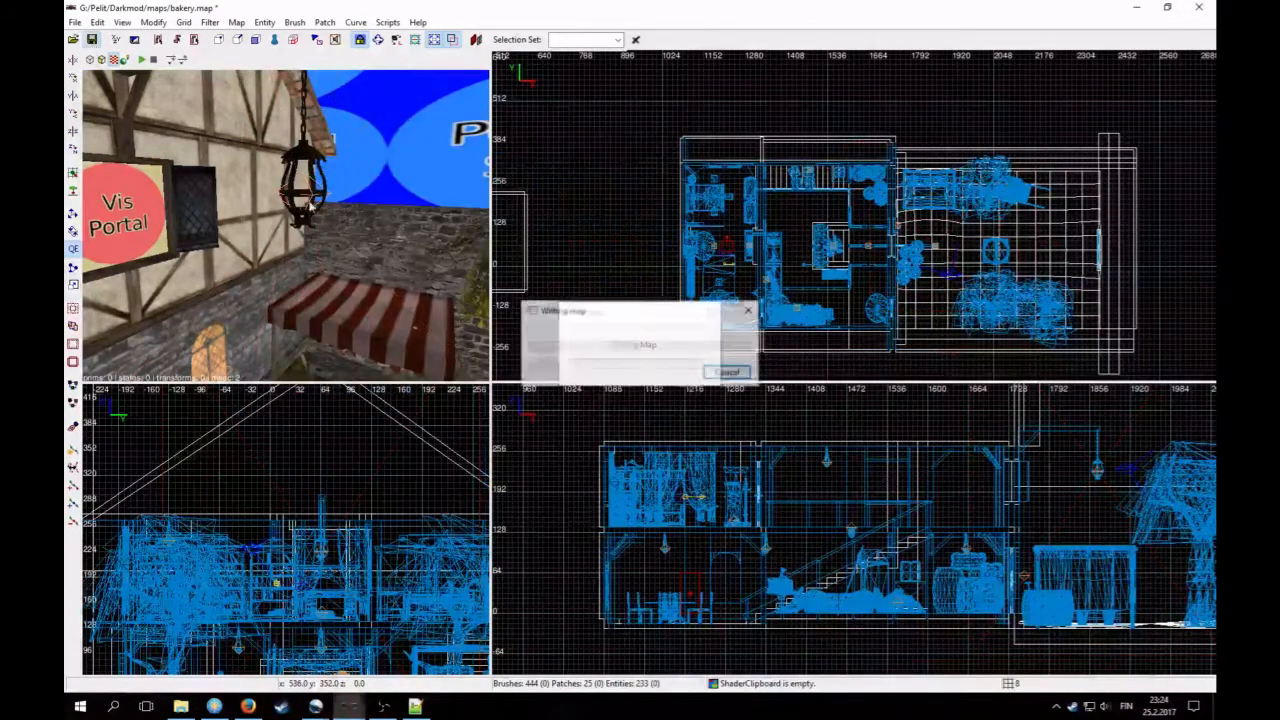
Step: Look over the upstairs rooms and open the entity properties of the light in the oil lamp hanging before the landing door
{"action": "right_click", "coordinate": [285, 225]}
{"action": "mouse_move", "coordinate": [285, 225]}
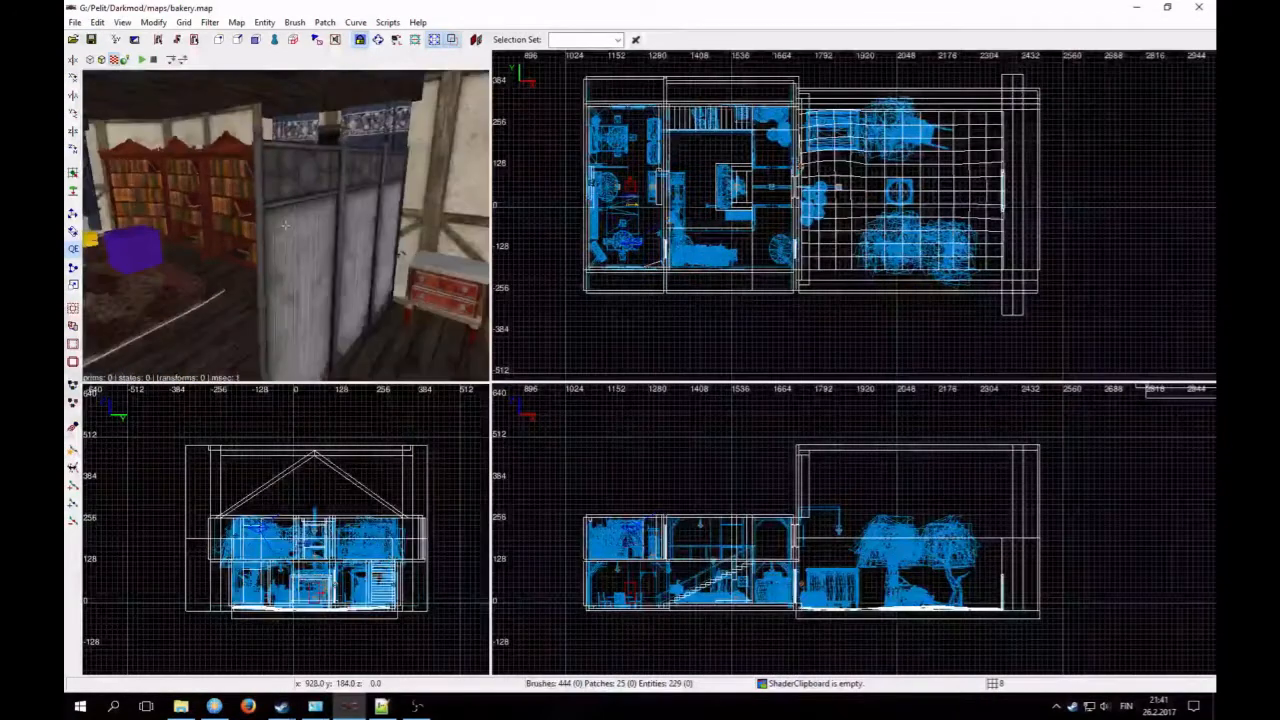
{"action": "key", "text": "Down"}
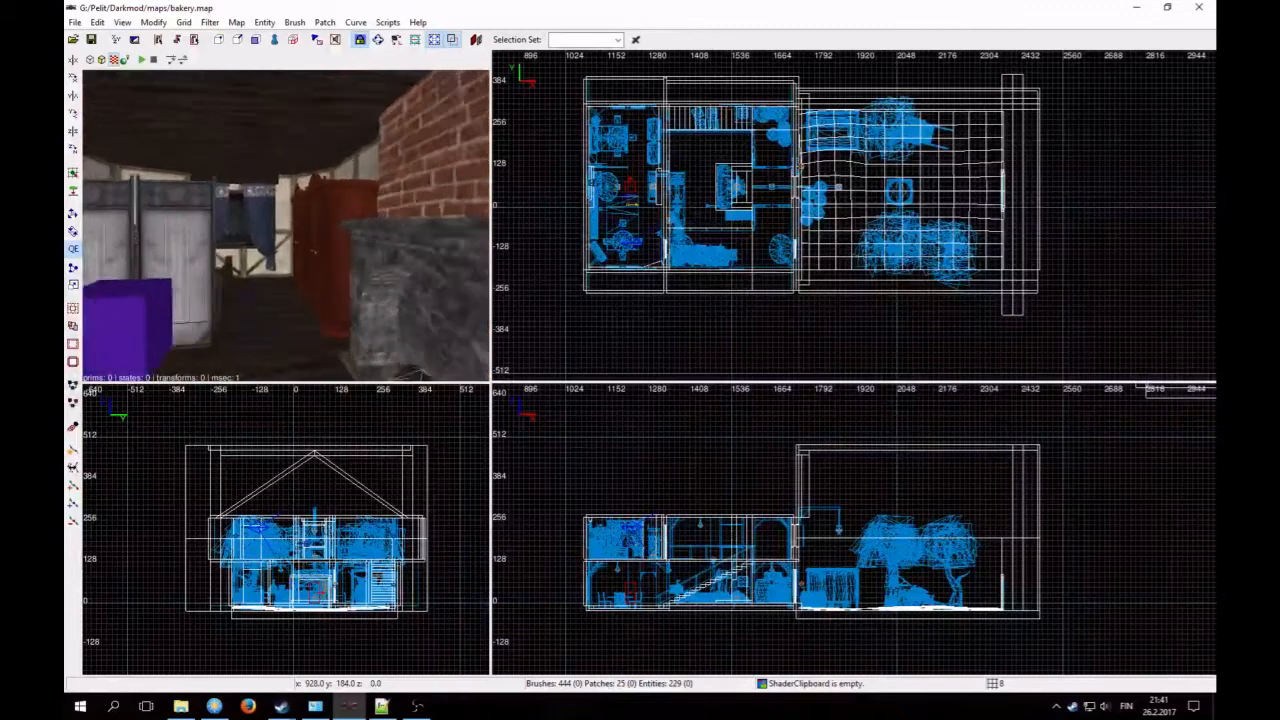
{"action": "key", "text": "Up"}
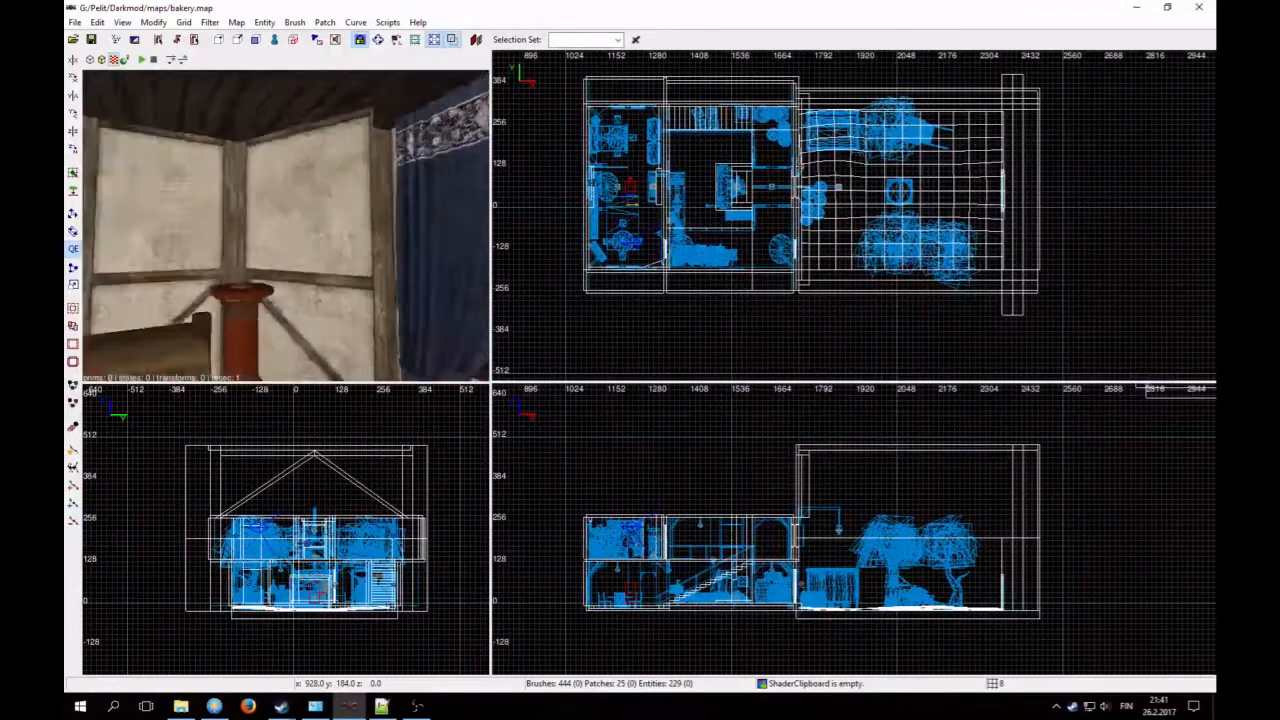
{"action": "key", "text": "Up"}
{"action": "key", "text": "Down"}
{"action": "key", "text": "Up"}
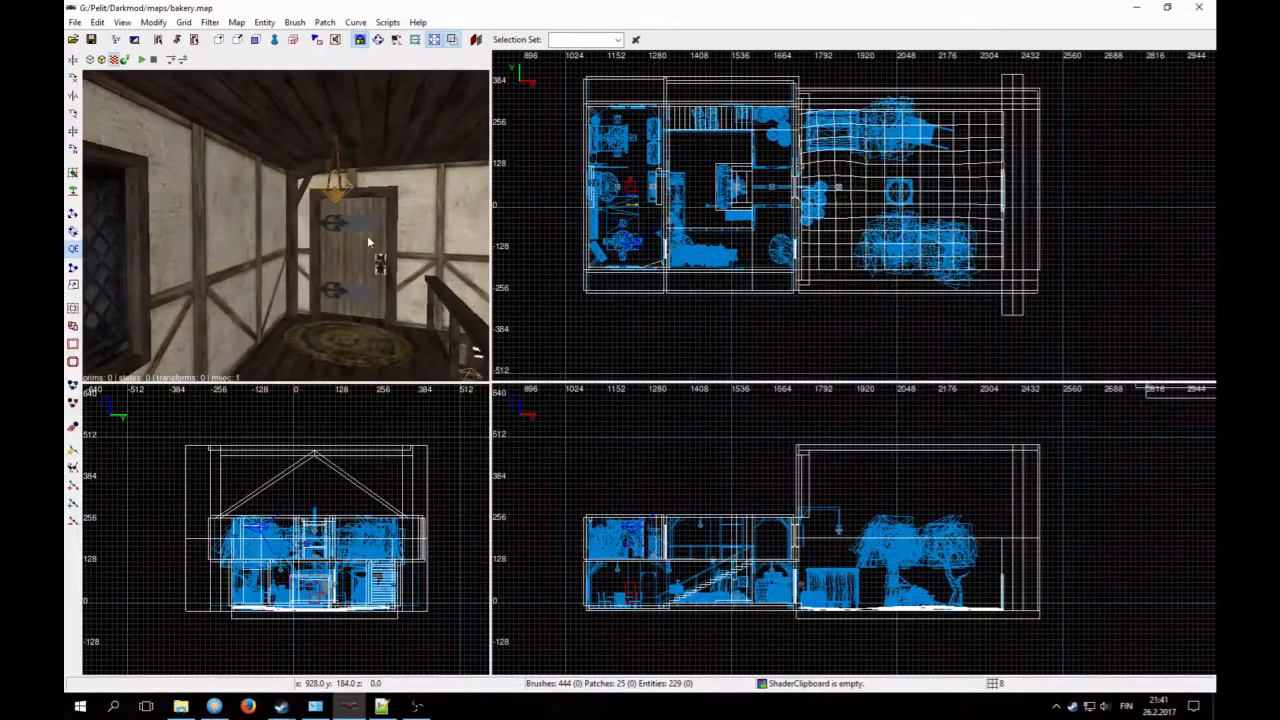
{"action": "left_click", "coordinate": [343, 187], "text": "shift"}
{"action": "key", "text": "n"}
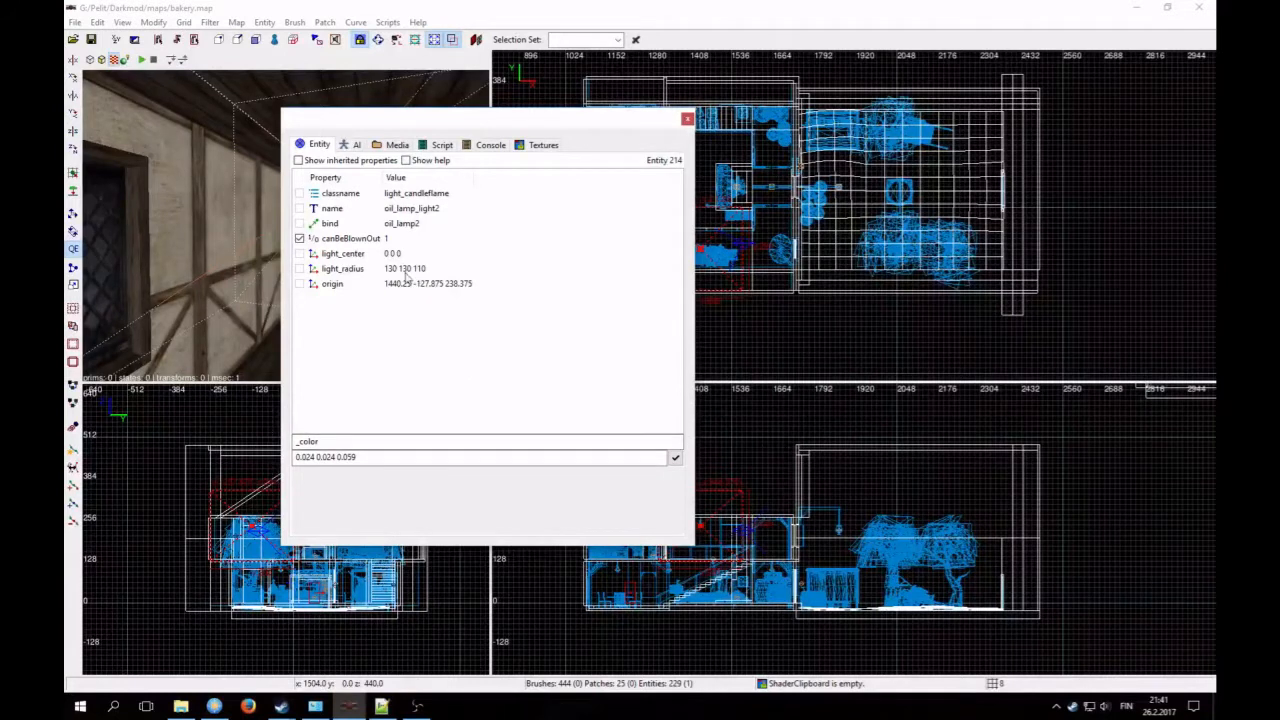
{"action": "right_click_drag", "start_coordinate": [745, 335], "coordinate": [815, 320]}
{"action": "right_click_drag", "start_coordinate": [749, 543], "coordinate": [810, 494]}
{"action": "scroll", "coordinate": [749, 543], "scroll_direction": "up", "scroll_amount": 3}
{"action": "scroll", "coordinate": [772, 547], "scroll_direction": "up", "scroll_amount": 3}
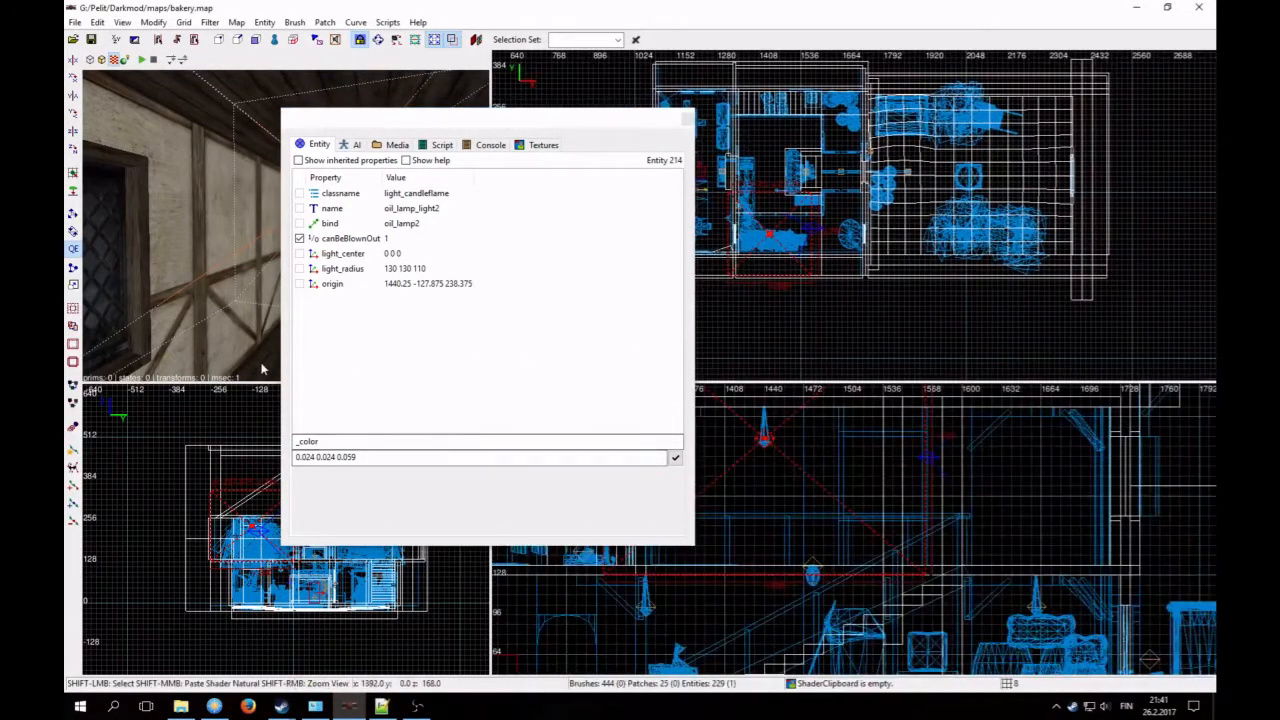
{"action": "left_click", "coordinate": [741, 581], "text": "shift"}
{"action": "right_click", "coordinate": [216, 308]}
{"action": "scroll", "coordinate": [216, 308], "scroll_direction": "down", "scroll_amount": 1}
{"action": "right_click", "coordinate": [212, 305]}
{"action": "key", "text": "Escape"}
{"action": "left_click", "coordinate": [201, 328], "text": "shift"}
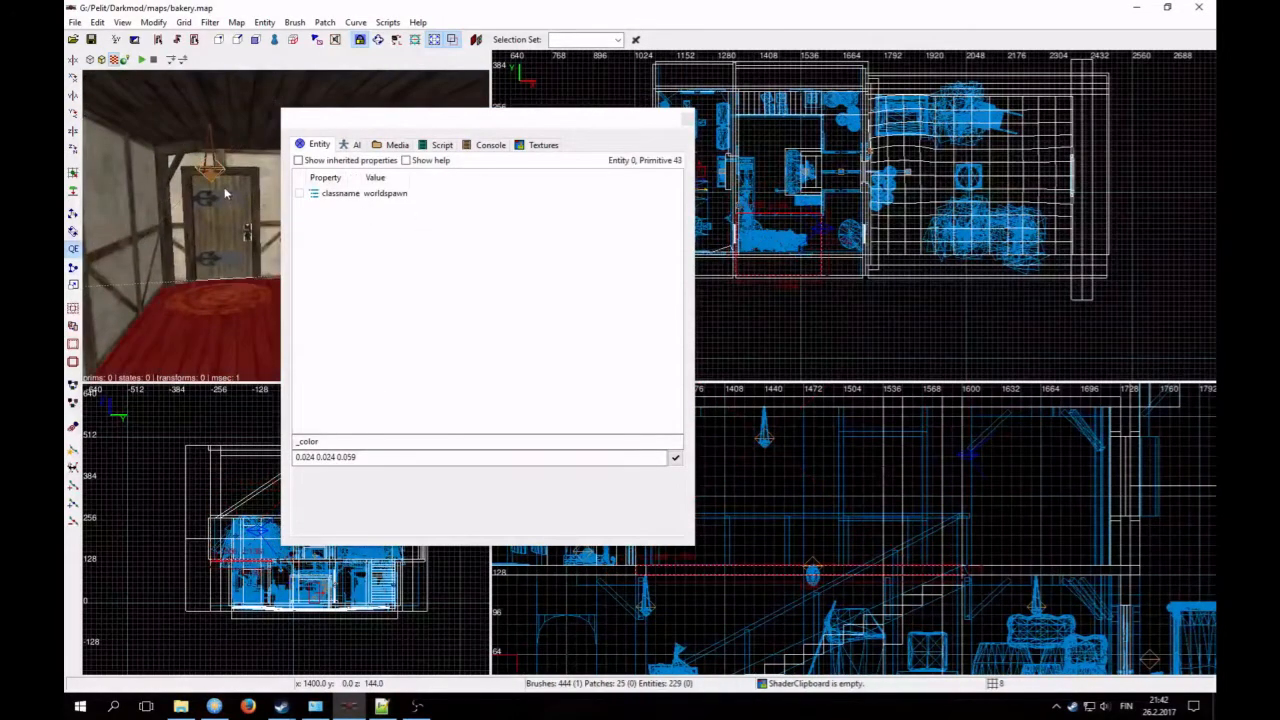
{"action": "key", "text": "Escape"}
Step: Set the light_radius of the oil lamp light before the upstairs door to 120 120 140 and clear the selection
{"action": "left_click", "coordinate": [212, 172], "text": "shift"}
{"action": "left_click", "coordinate": [408, 270]}
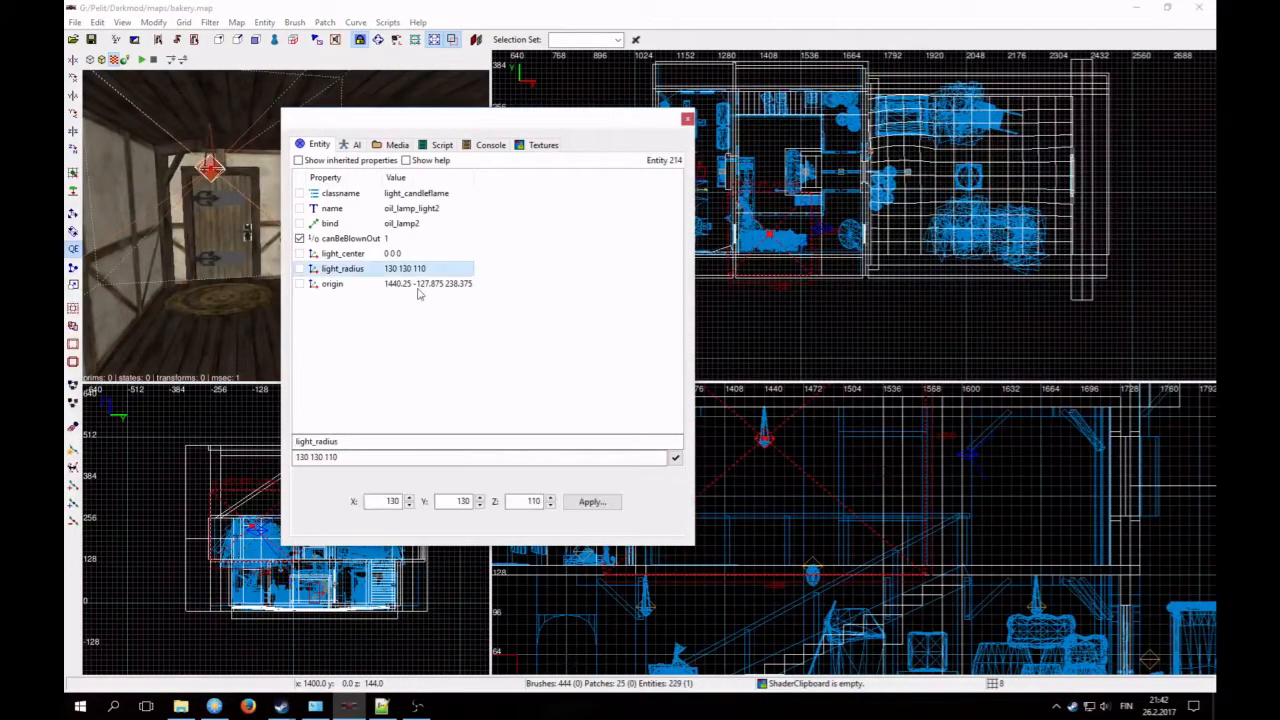
{"action": "key", "text": "BackSpace"}
{"action": "type", "text": "3"}
{"action": "key", "text": "Return"}
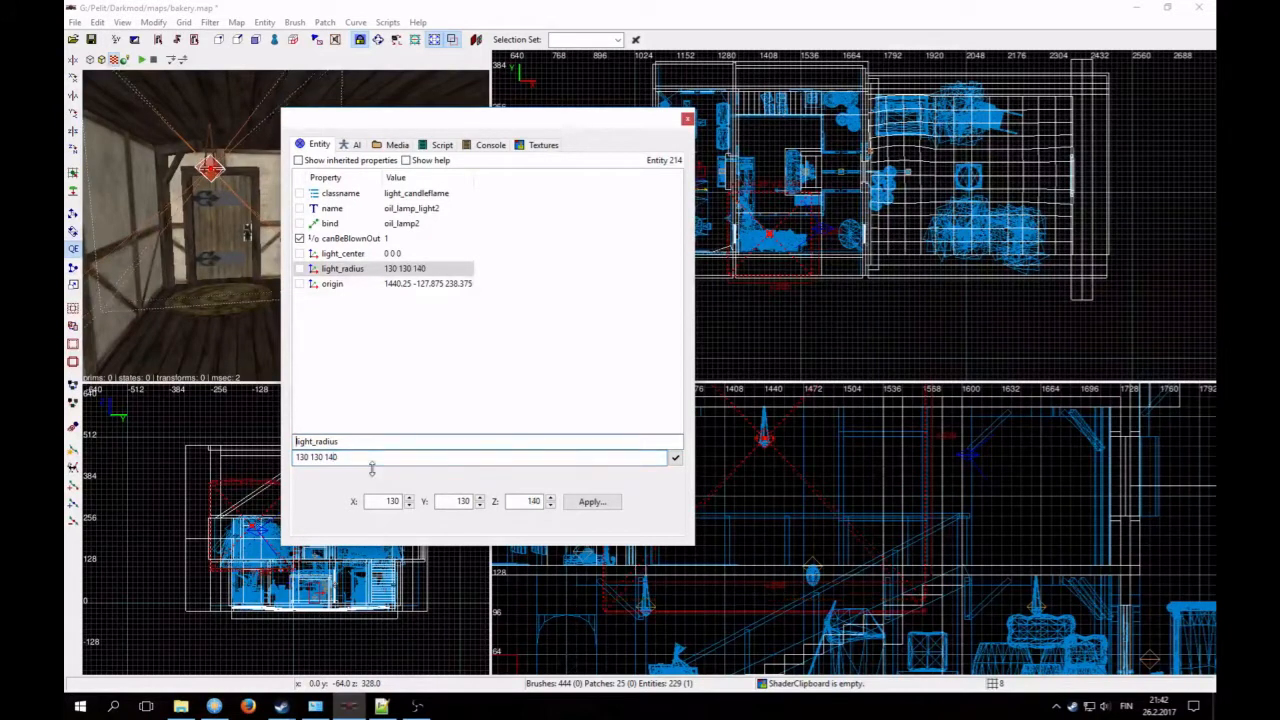
{"action": "key", "text": "Return"}
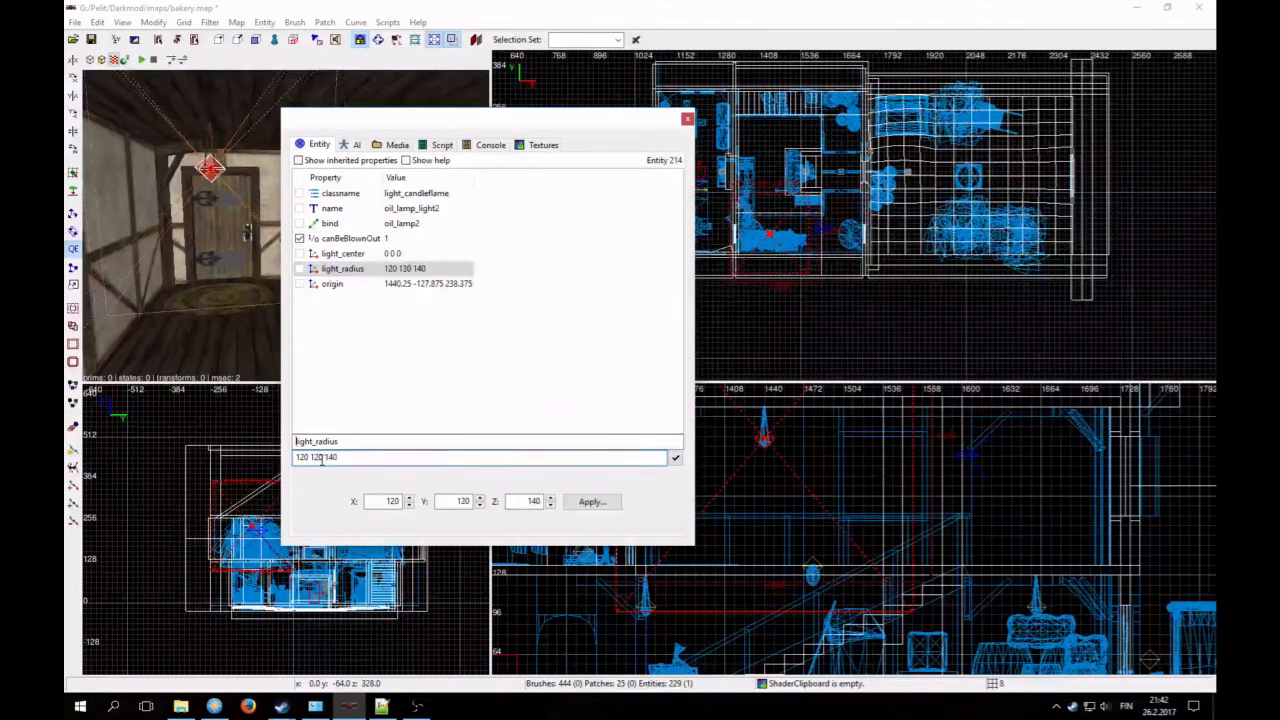
{"action": "left_click", "coordinate": [127, 240], "text": "shift"}
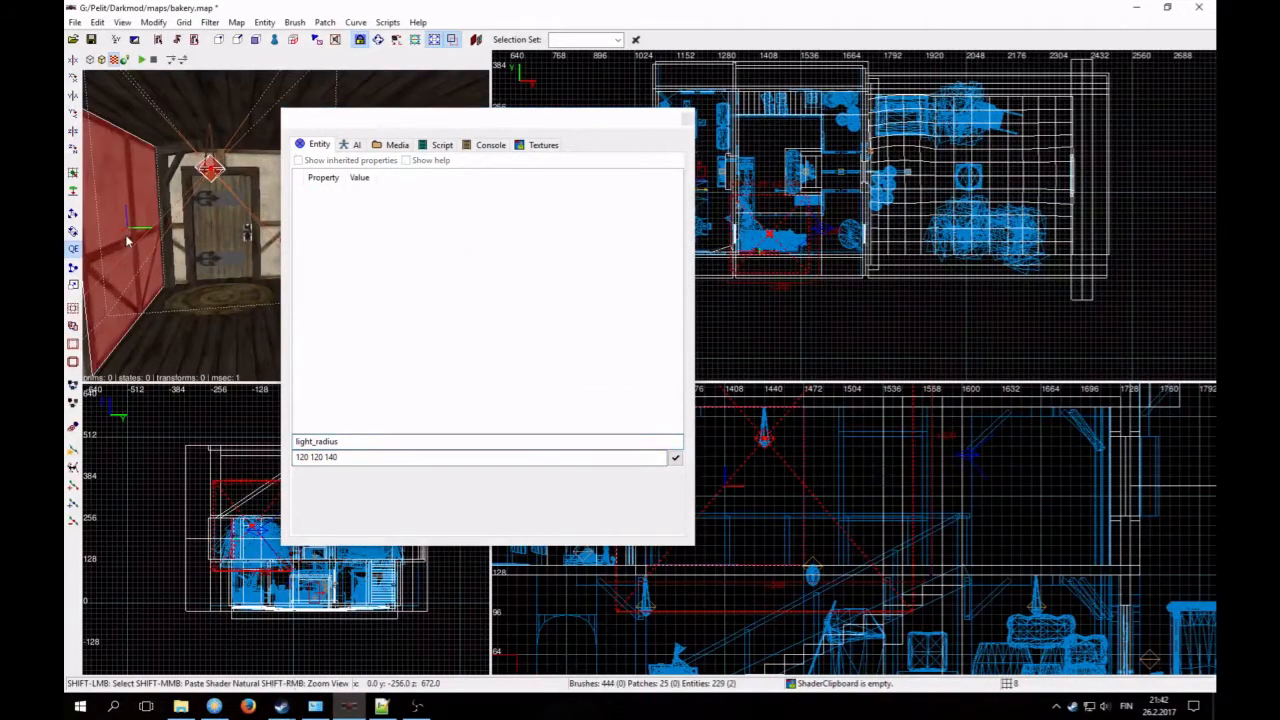
{"action": "key", "text": "Escape"}
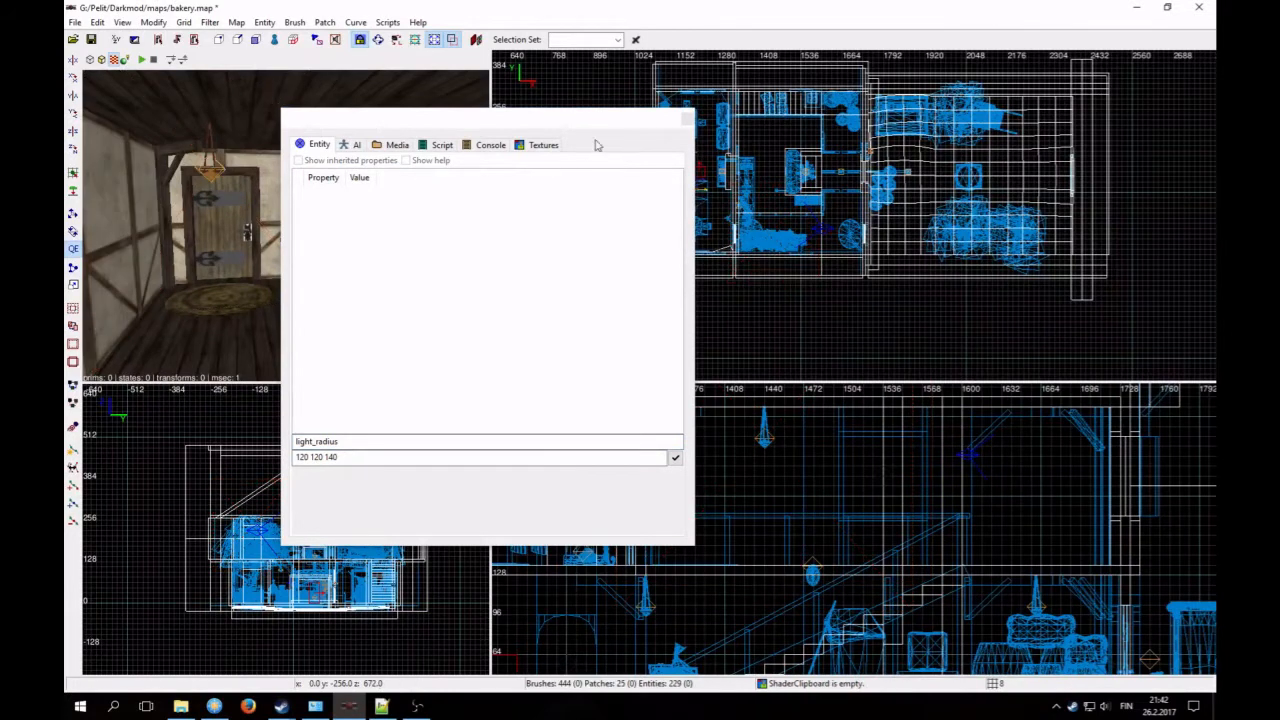
Step: Set the light_radius of the wall lamp light beside the stairs to 120 120 120
{"action": "left_click", "coordinate": [686, 121]}
{"action": "right_click", "coordinate": [430, 170]}
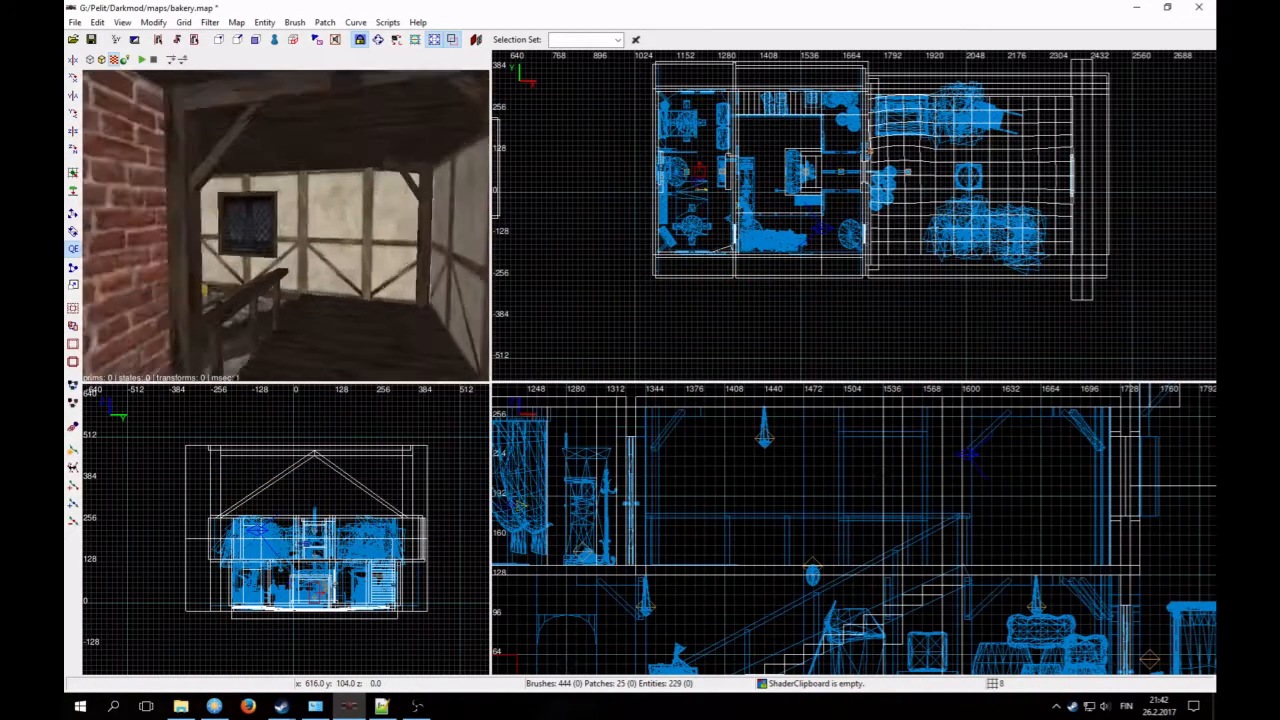
{"action": "key", "text": "Up"}
{"action": "right_click", "coordinate": [240, 230]}
{"action": "left_click", "coordinate": [297, 239], "text": "shift"}
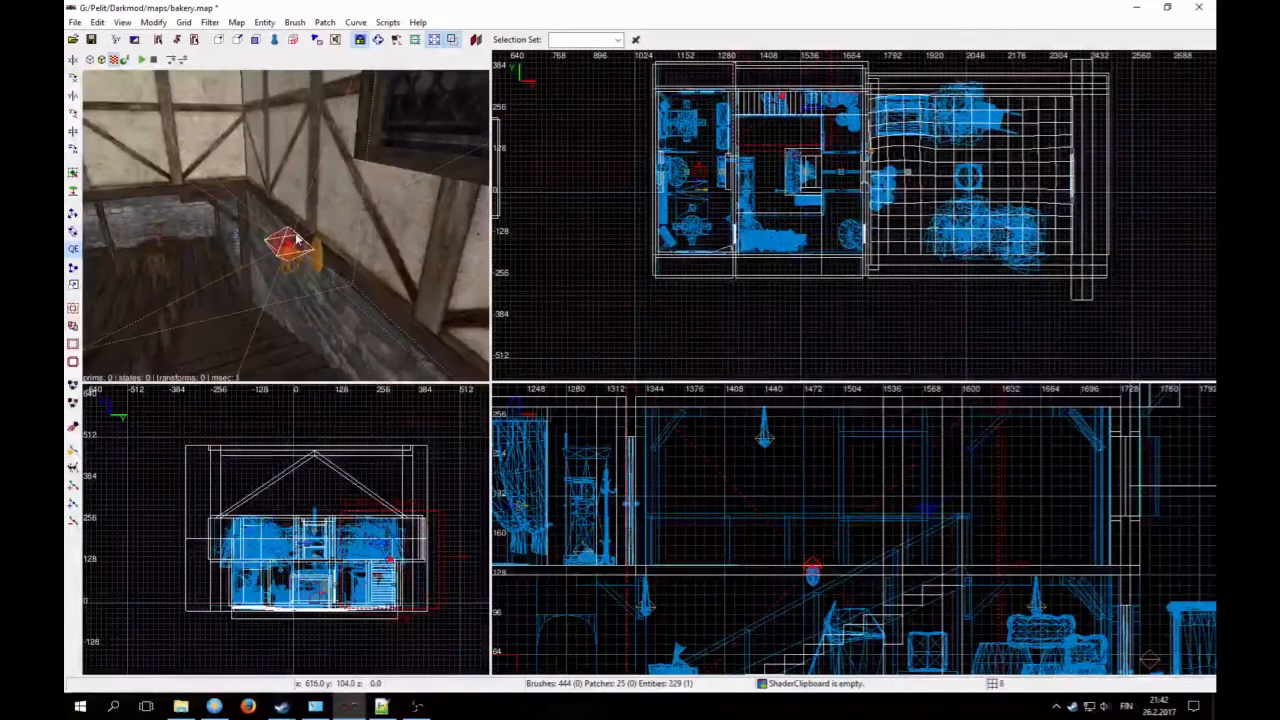
{"action": "scroll", "coordinate": [890, 245], "scroll_direction": "up", "scroll_amount": 2}
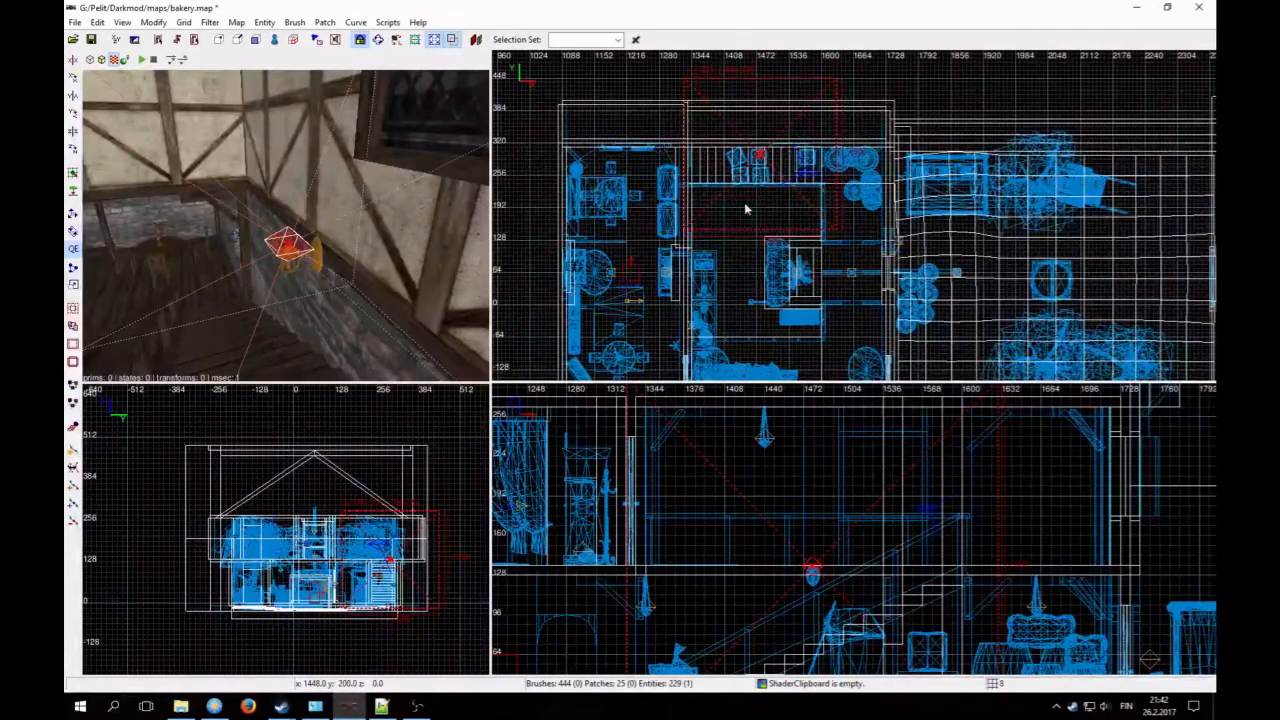
{"action": "scroll", "coordinate": [748, 541], "scroll_direction": "down", "scroll_amount": 2}
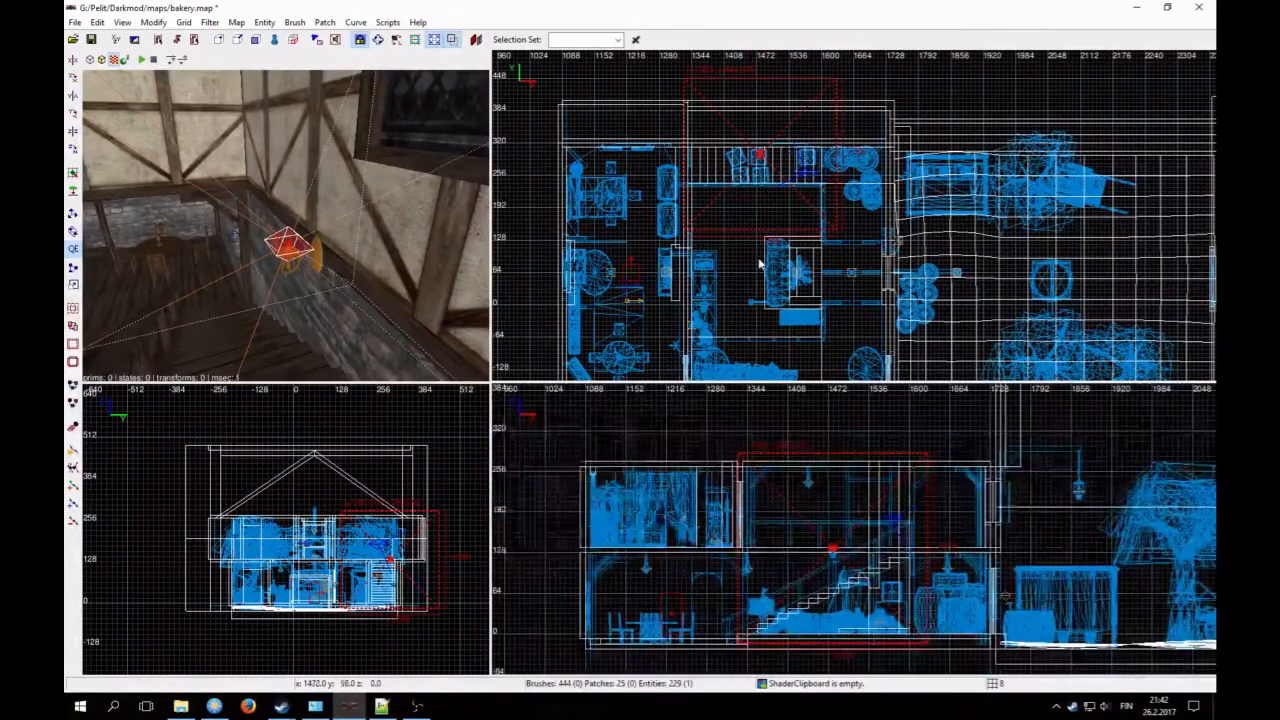
{"action": "key", "text": "n"}
{"action": "left_click_drag", "start_coordinate": [575, 131], "coordinate": [439, 121]}
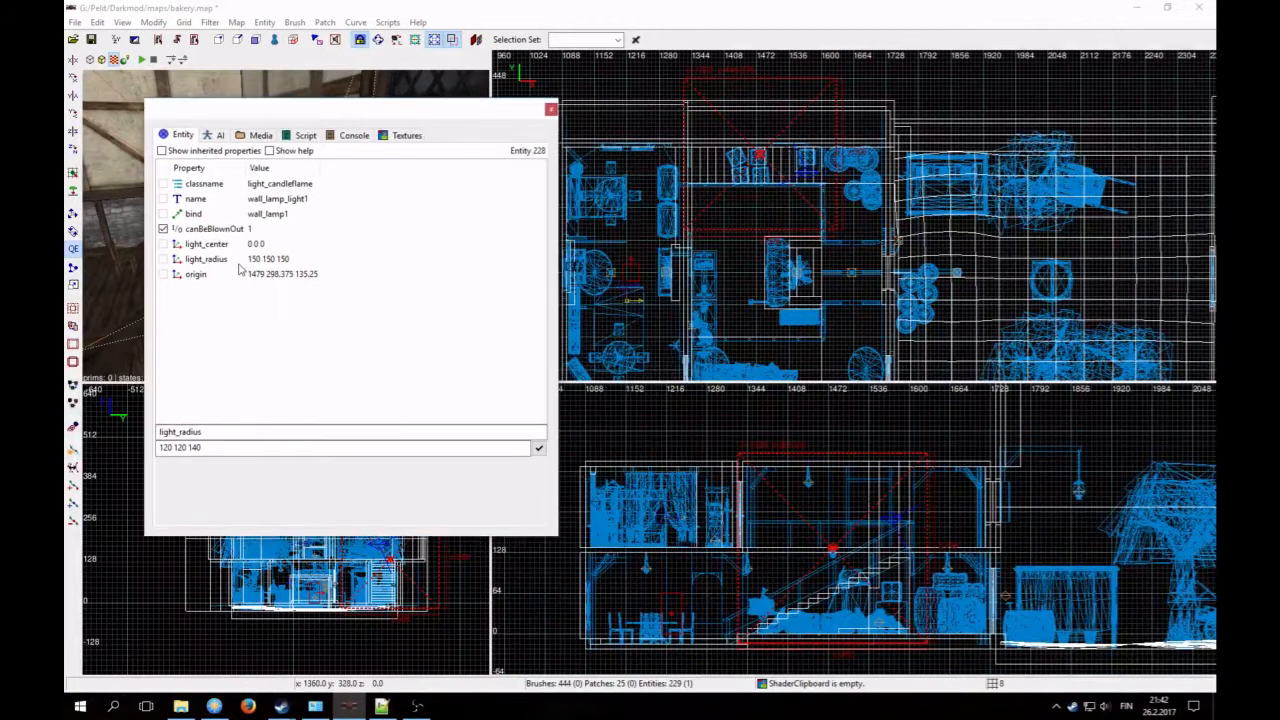
{"action": "left_click", "coordinate": [240, 263]}
{"action": "type", "text": "130"}
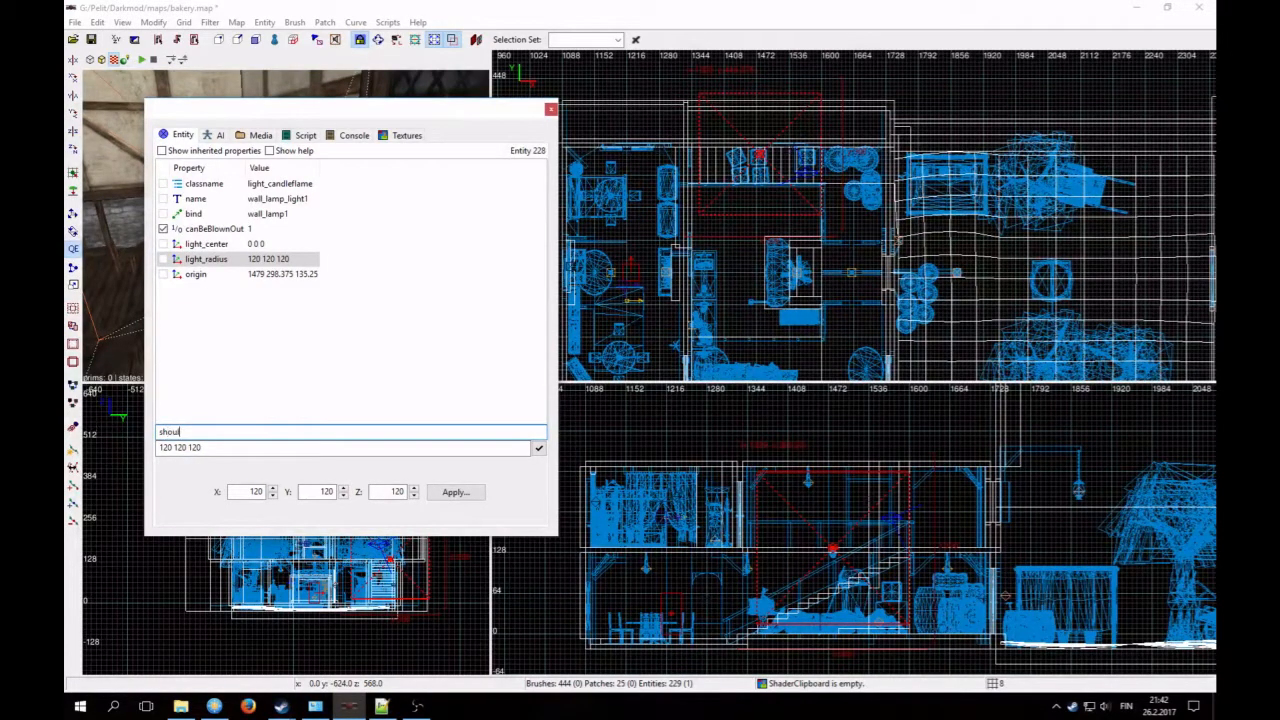
Step: Add a shouldbeon property with value 1 to the wall lamp light and clear the selection
{"action": "left_click", "coordinate": [228, 446]}
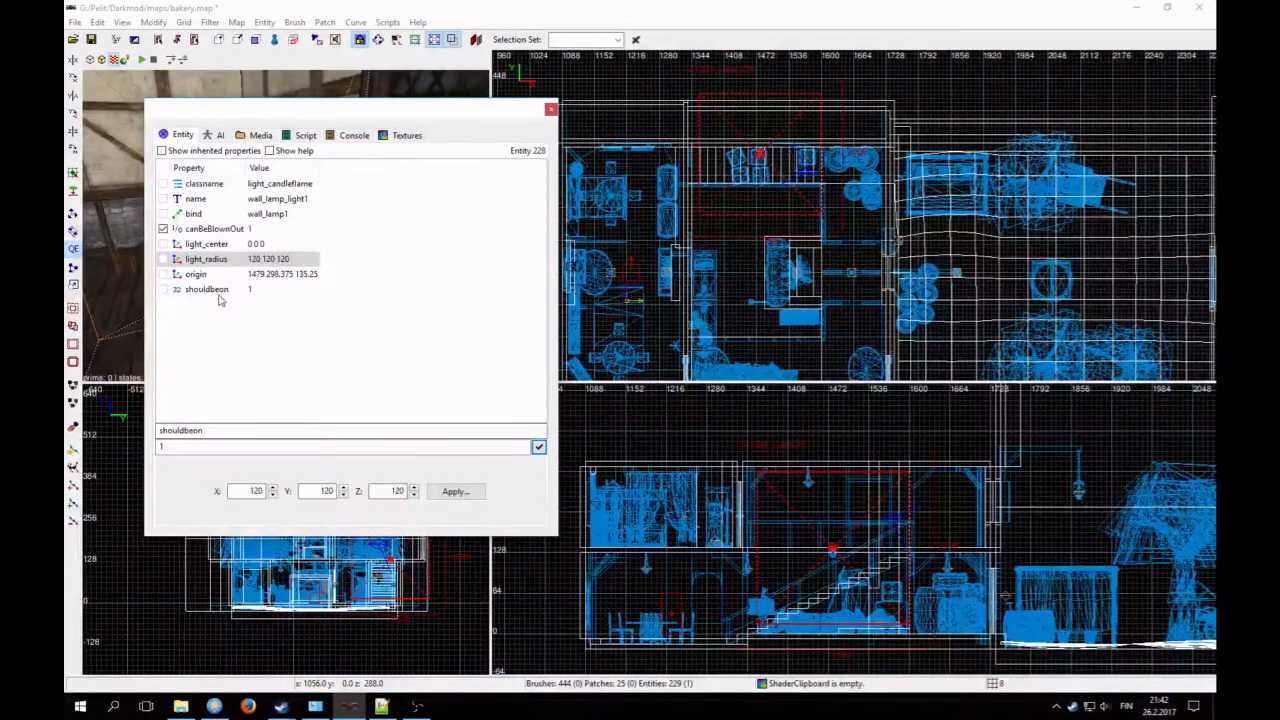
{"action": "left_click", "coordinate": [300, 7]}
{"action": "key", "text": "Escape"}
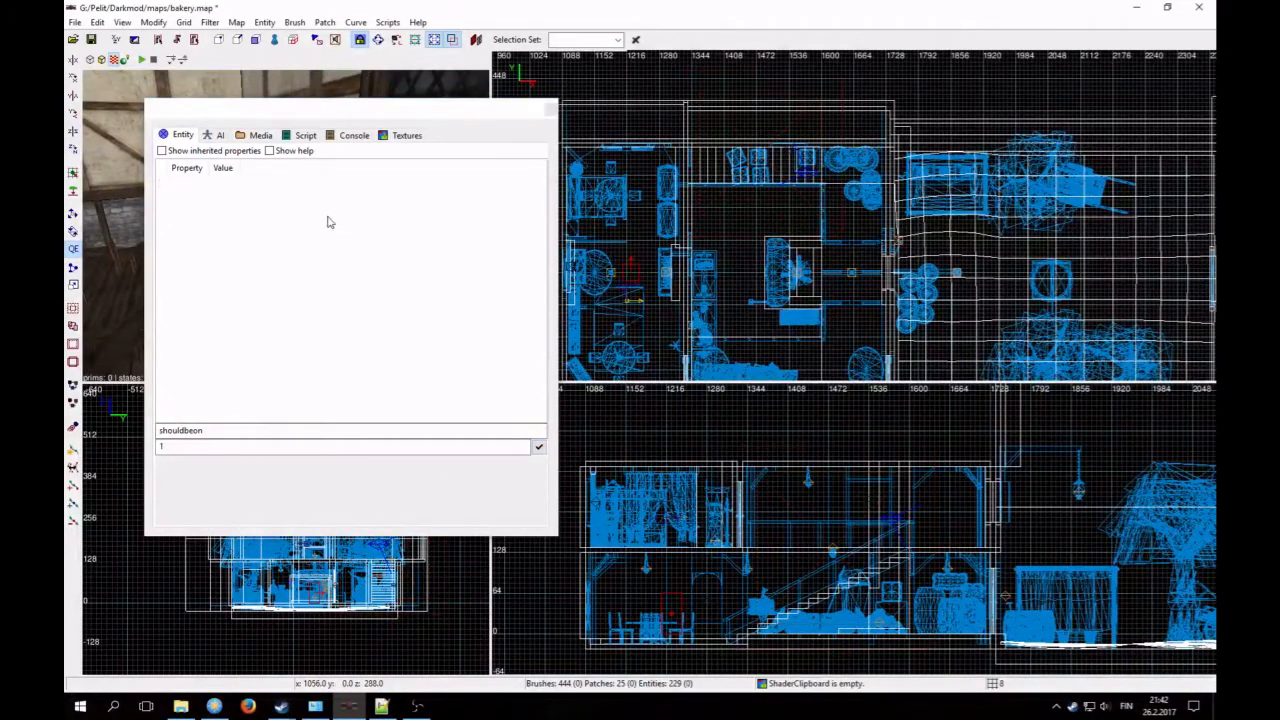
{"action": "left_click", "coordinate": [552, 112]}
Step: Find the bonfire light inside the fireplace and open its entity properties
{"action": "right_click", "coordinate": [410, 205]}
{"action": "key", "text": "Up"}
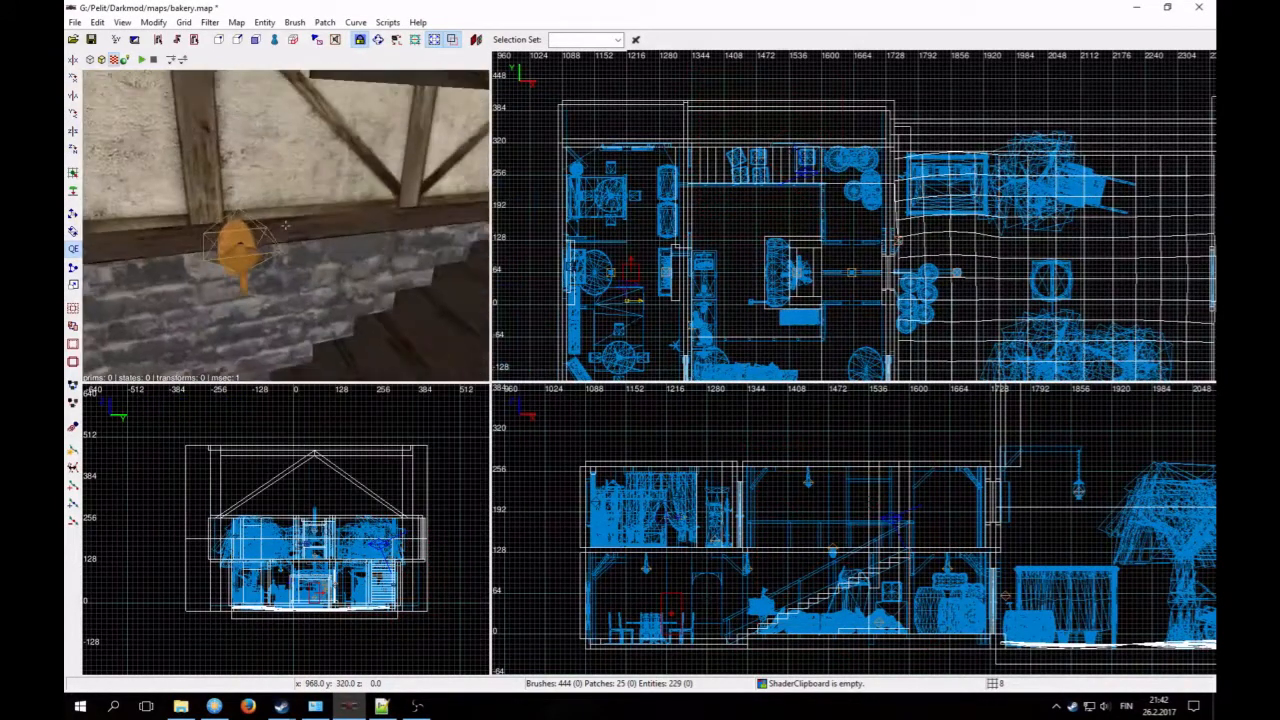
{"action": "key", "text": "Up"}
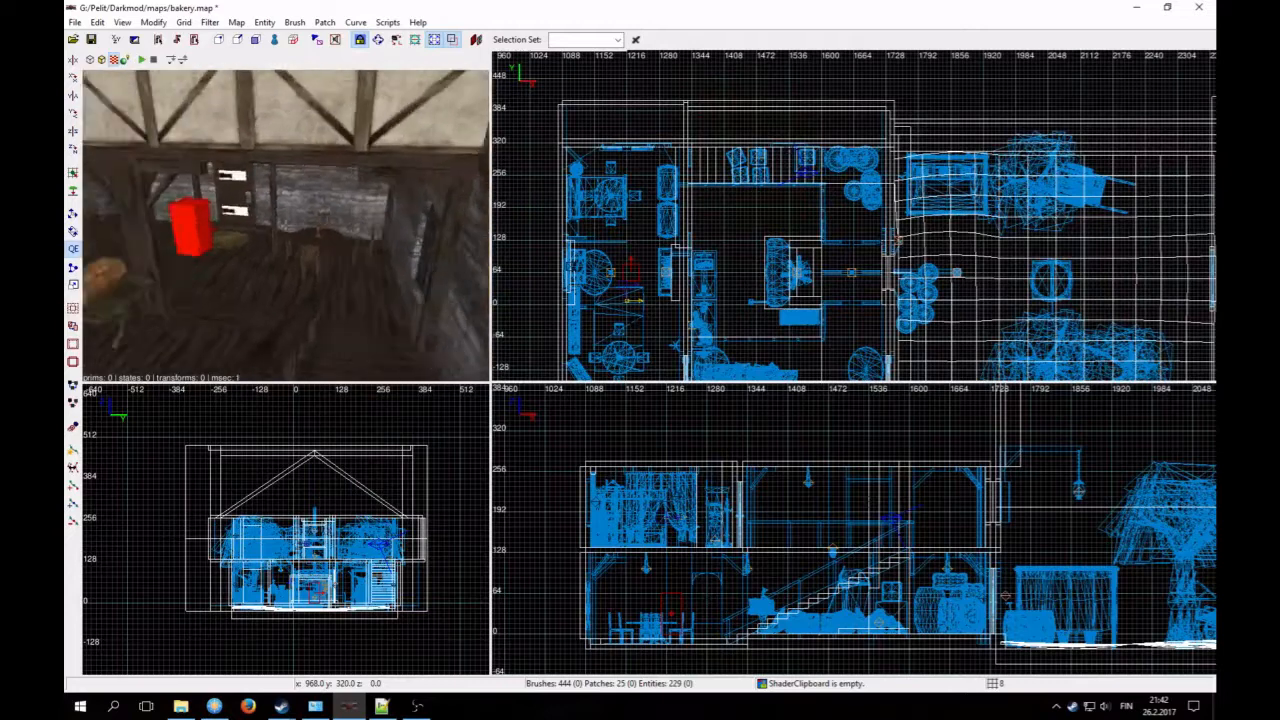
{"action": "key", "text": "Up"}
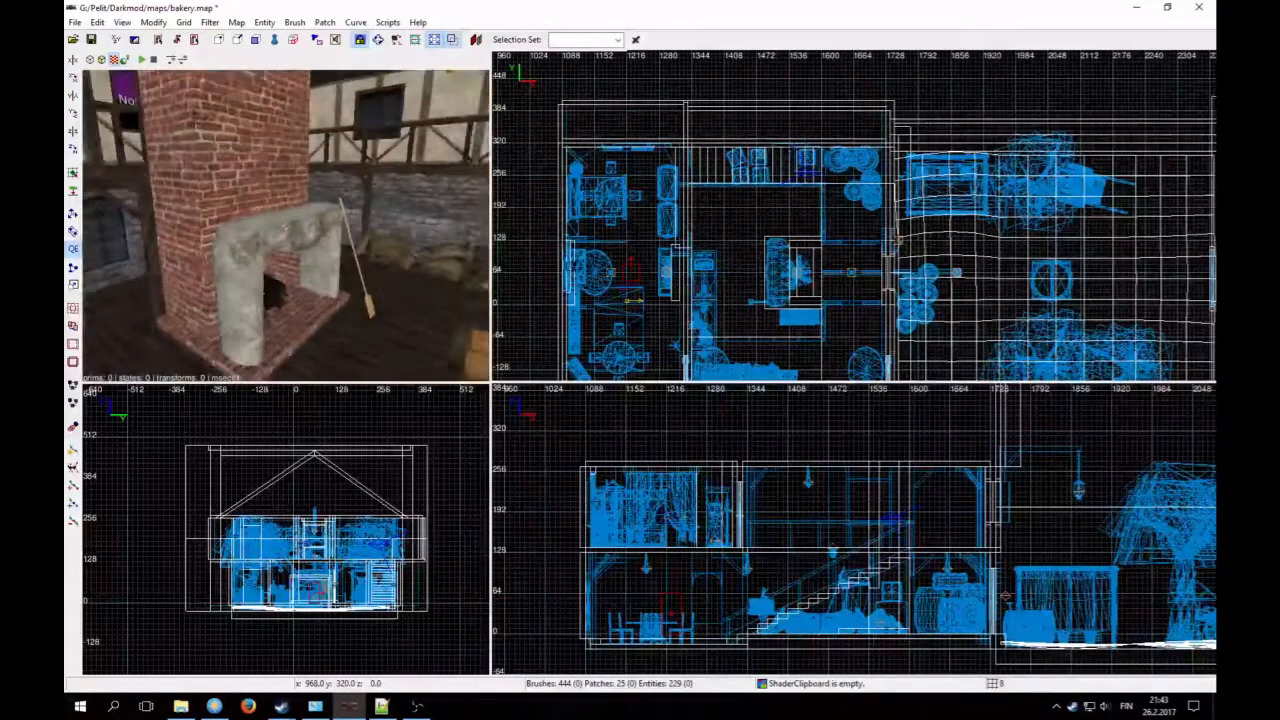
{"action": "key", "text": "Up"}
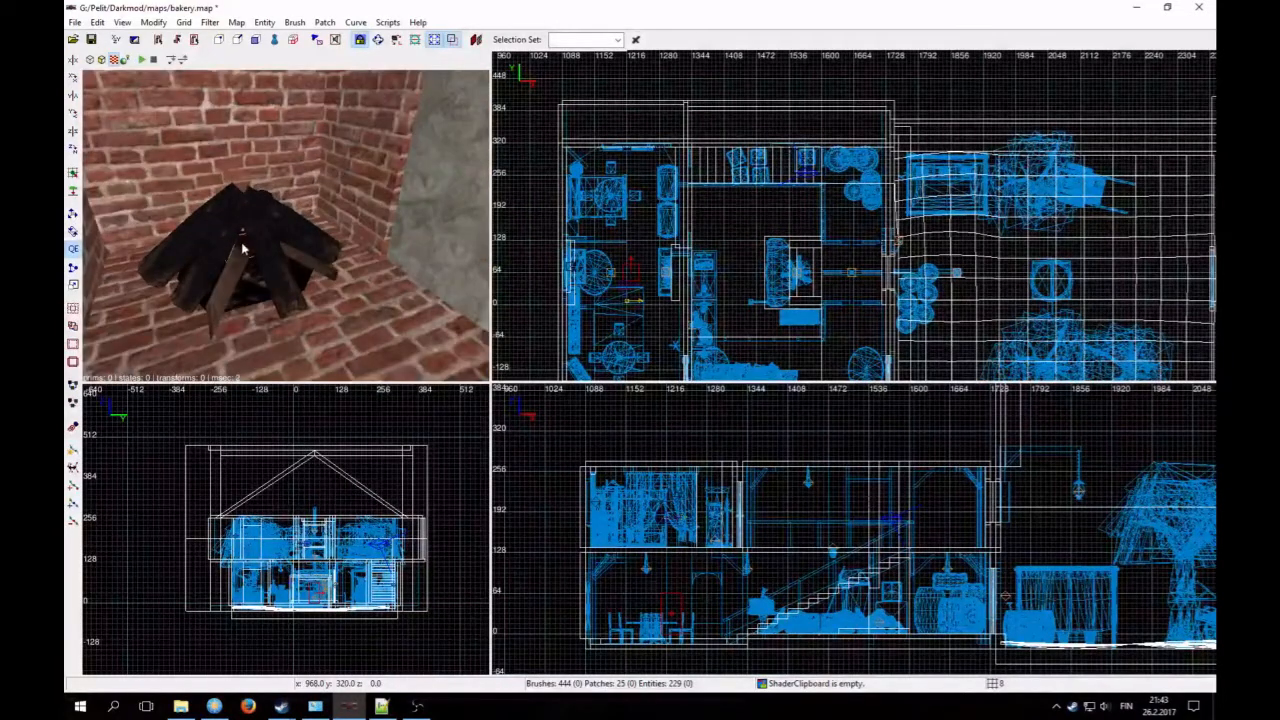
{"action": "left_click", "coordinate": [240, 250], "text": "shift"}
{"action": "left_click", "coordinate": [243, 247], "text": "shift"}
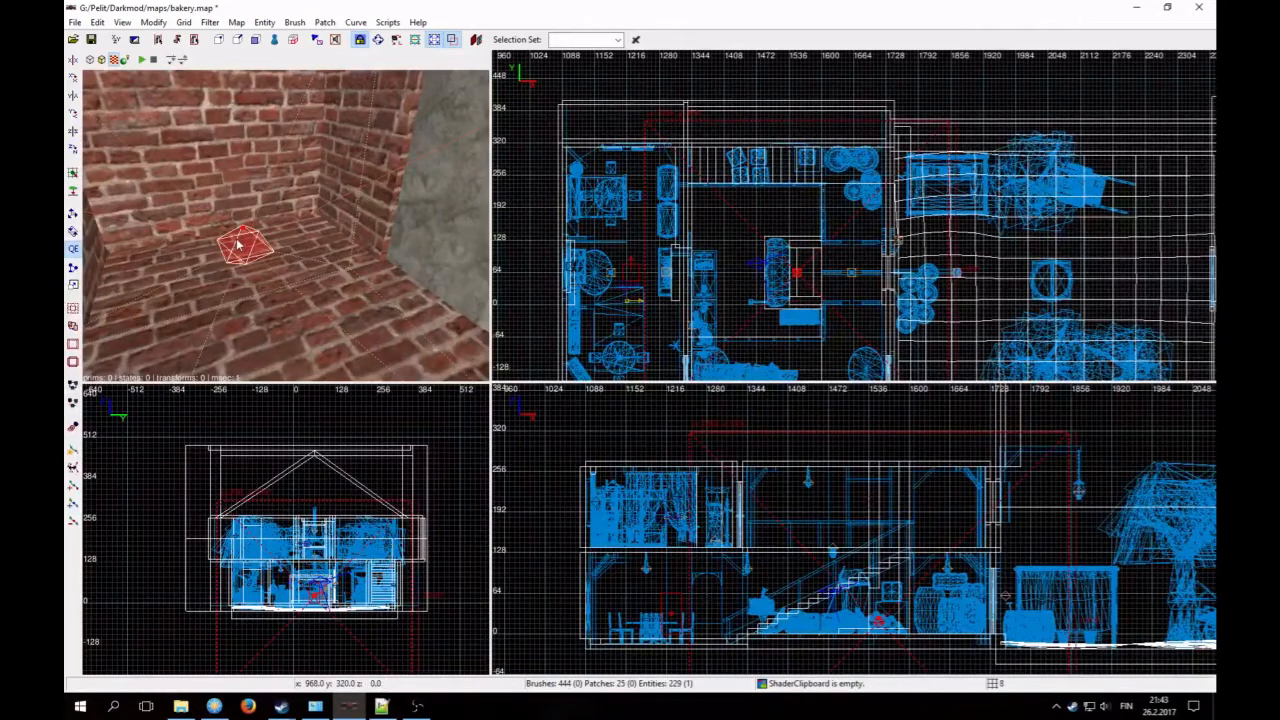
{"action": "key", "text": "n"}
{"action": "left_click_drag", "start_coordinate": [238, 121], "coordinate": [543, 153]}
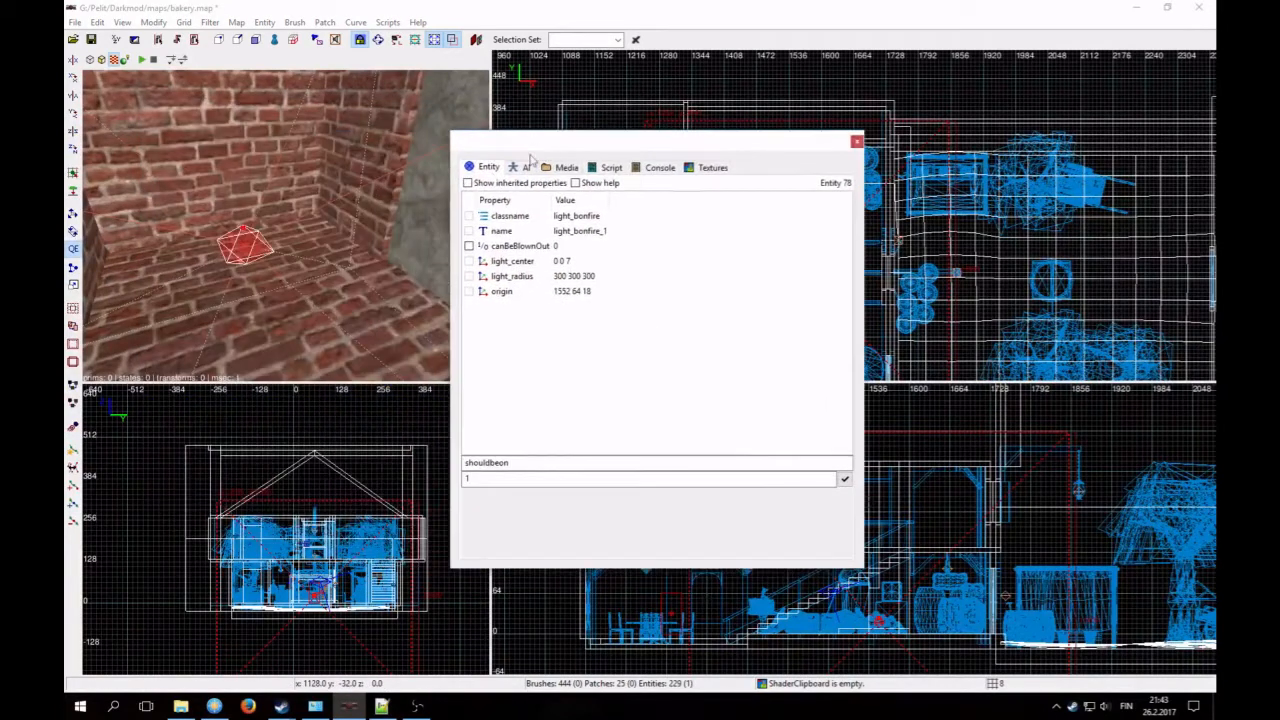
Step: Name the bonfire model in the fireplace bondfire
{"action": "key", "text": "Escape"}
{"action": "left_click", "coordinate": [275, 256], "text": "shift"}
{"action": "left_click", "coordinate": [583, 232]}
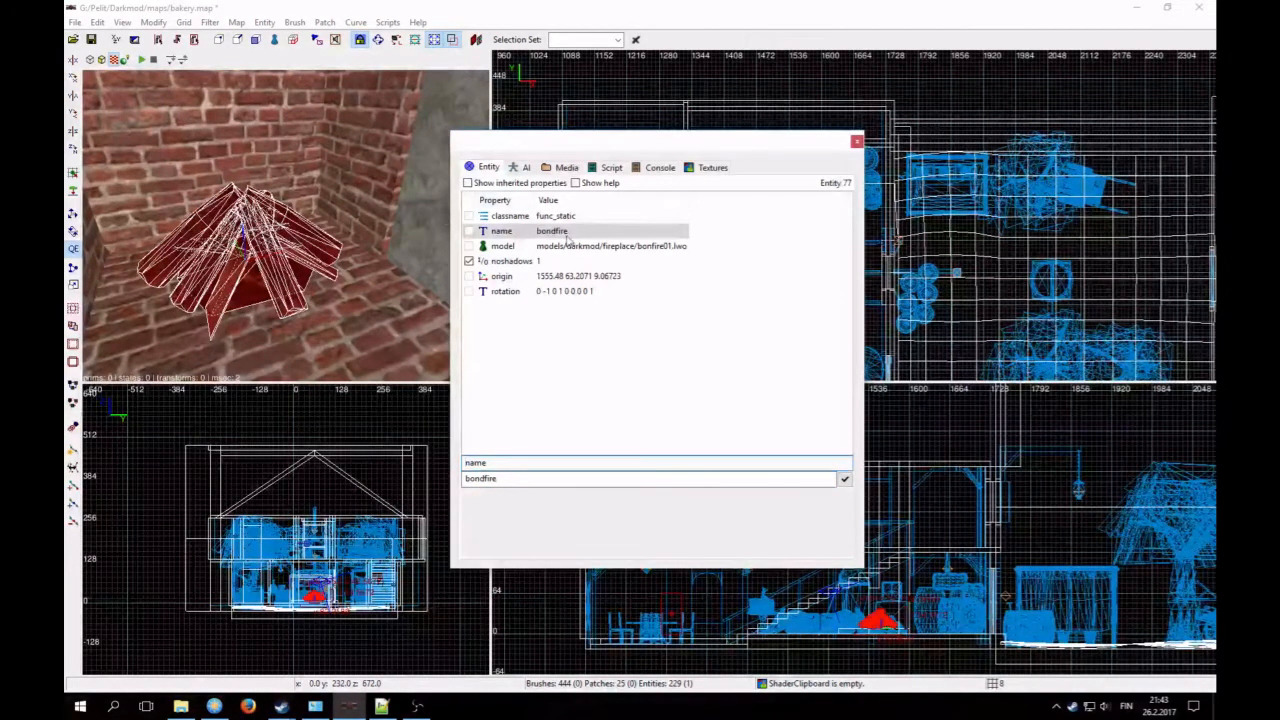
Step: Hide the bonfire model to reach the fireplace light and bind that light to bondfire
{"action": "key", "text": "Escape"}
{"action": "left_click", "coordinate": [252, 255], "text": "shift"}
{"action": "key", "text": "Delete"}
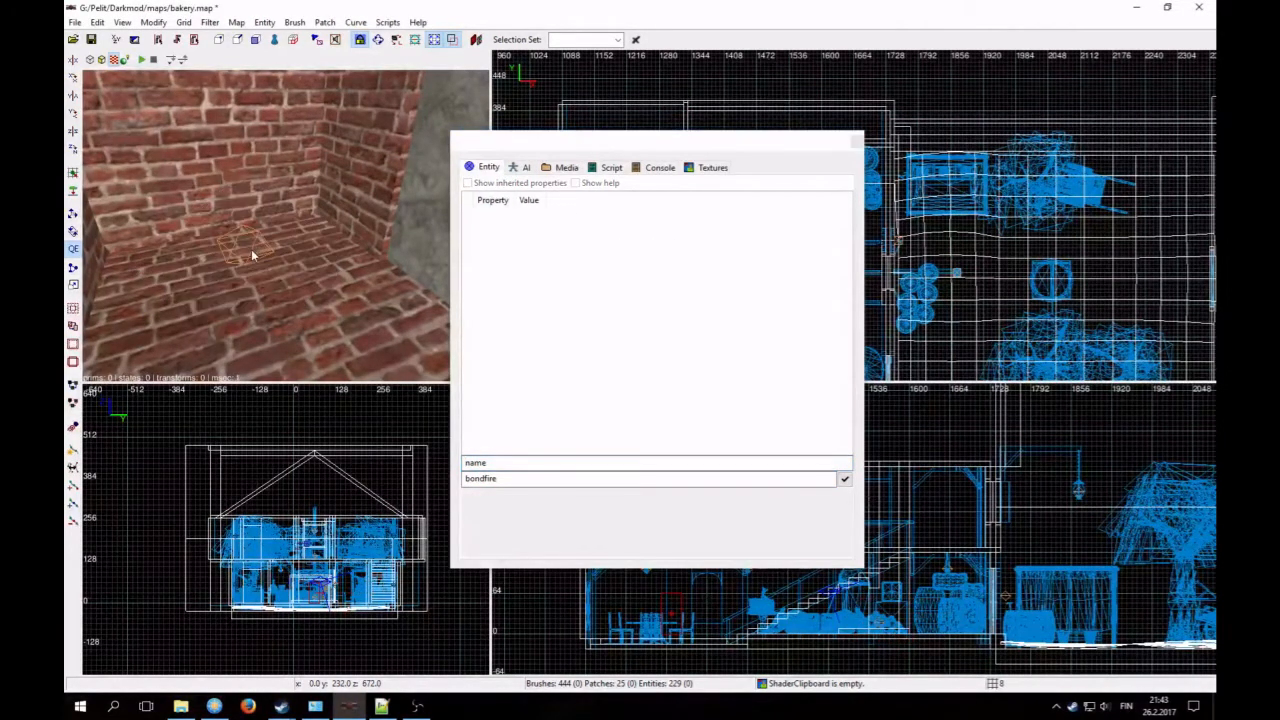
{"action": "left_click", "coordinate": [250, 253], "text": "shift"}
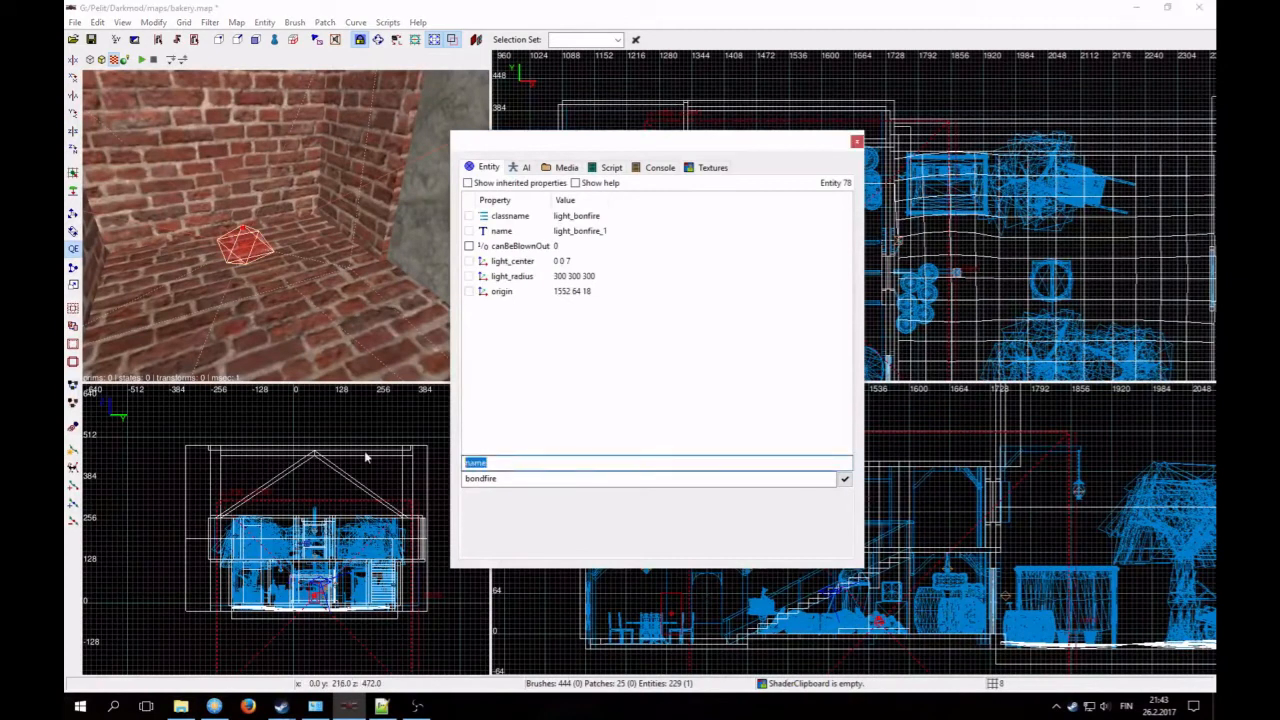
{"action": "type", "text": "H"}
{"action": "right_click_drag", "start_coordinate": [243, 302], "coordinate": [246, 293]}
{"action": "key", "text": "ctrl+z"}
{"action": "left_click", "coordinate": [237, 283], "text": "shift"}
{"action": "key", "text": "Escape"}
Step: Delete the ground-floor hanging oil lamp between the work area and the dining tables, together with its light
{"action": "right_click", "coordinate": [231, 279]}
{"action": "key", "text": "Up"}
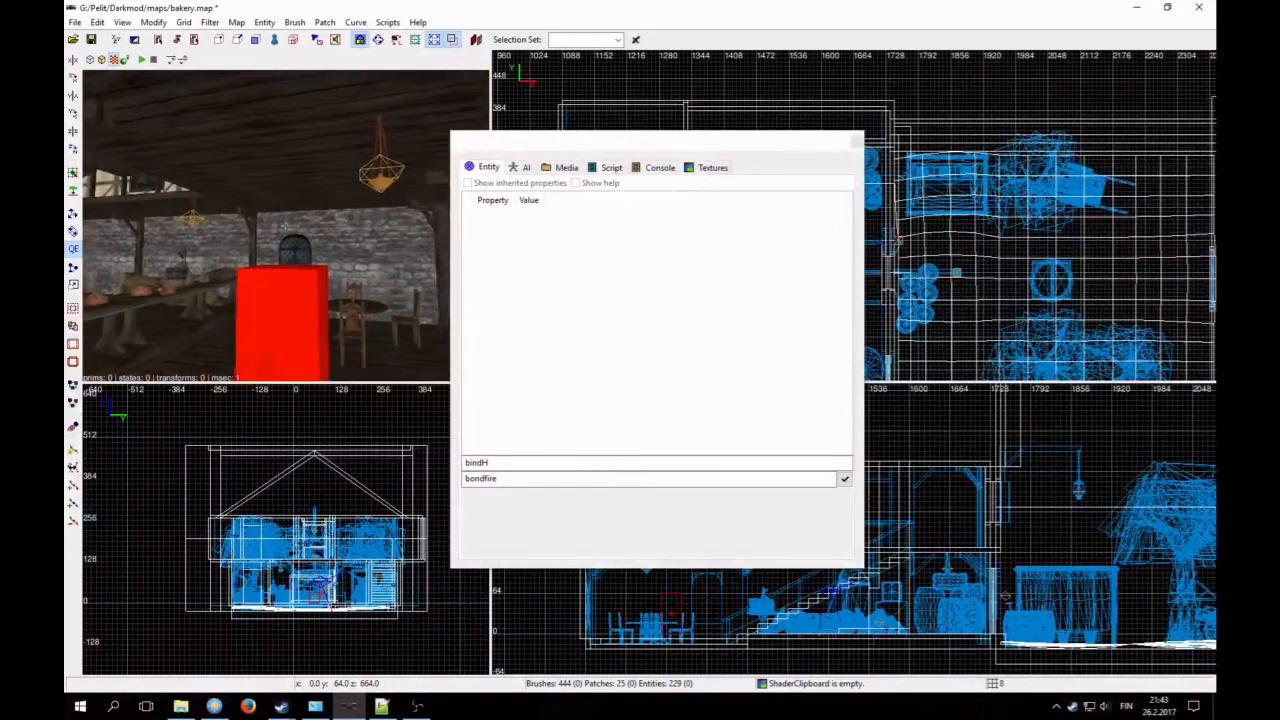
{"action": "key", "text": "Up"}
{"action": "key", "text": "Up"}
{"action": "right_click", "coordinate": [412, 220]}
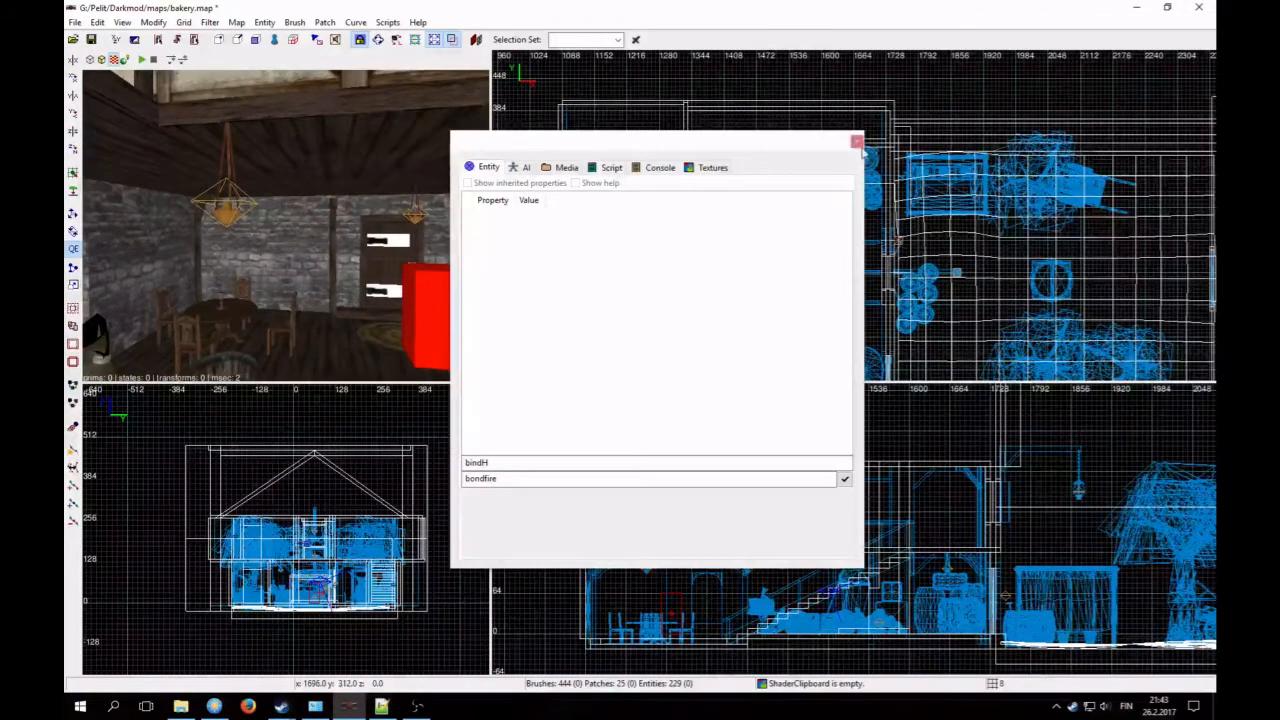
{"action": "left_click", "coordinate": [857, 142]}
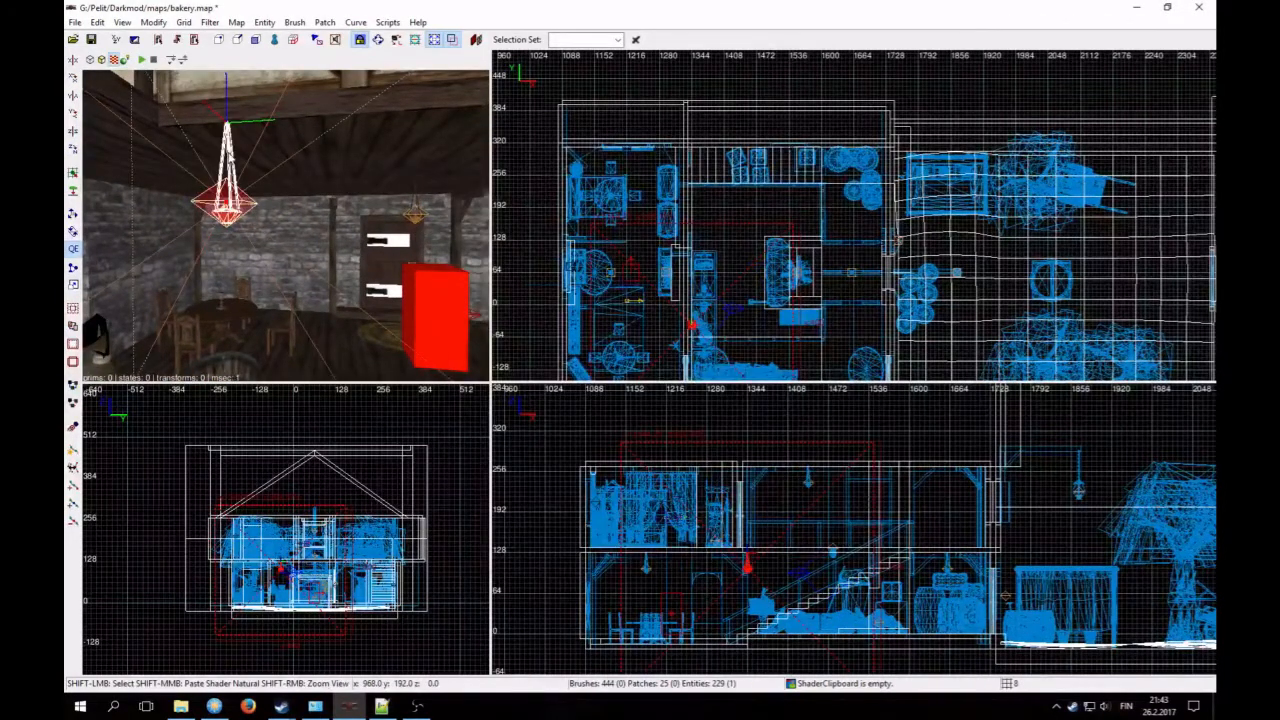
{"action": "key", "text": "BackSpace"}
Step: Review the entity properties of the wall lamp's light beside the stairs, including its bind value
{"action": "right_click", "coordinate": [255, 203]}
{"action": "key", "text": "Up"}
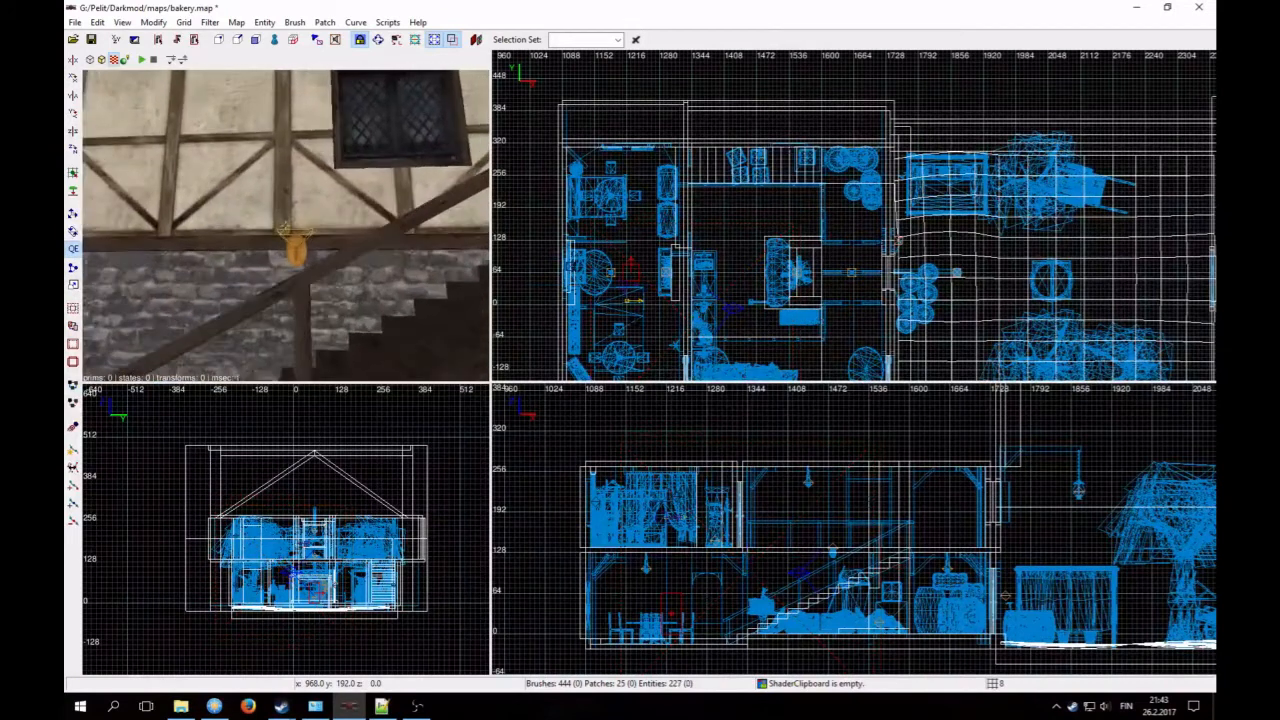
{"action": "right_click", "coordinate": [255, 203]}
{"action": "left_click", "coordinate": [272, 200], "text": "shift"}
{"action": "key", "text": "n"}
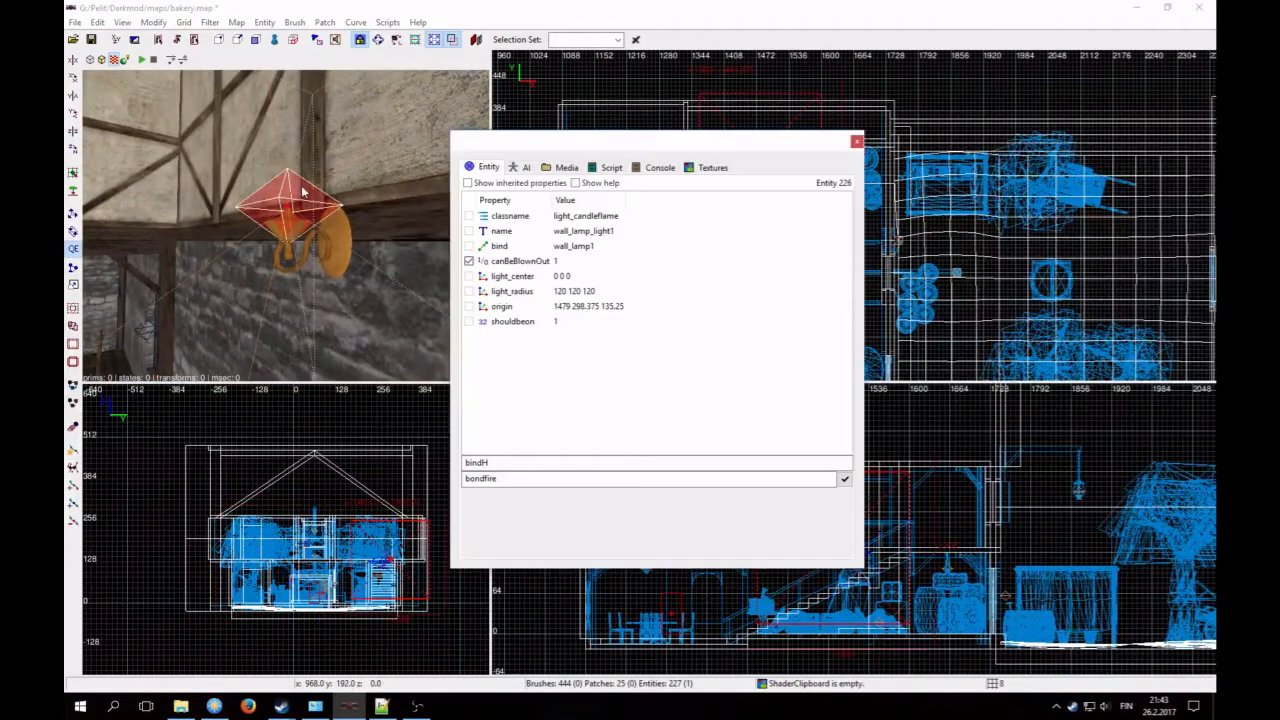
{"action": "right_click", "coordinate": [213, 237]}
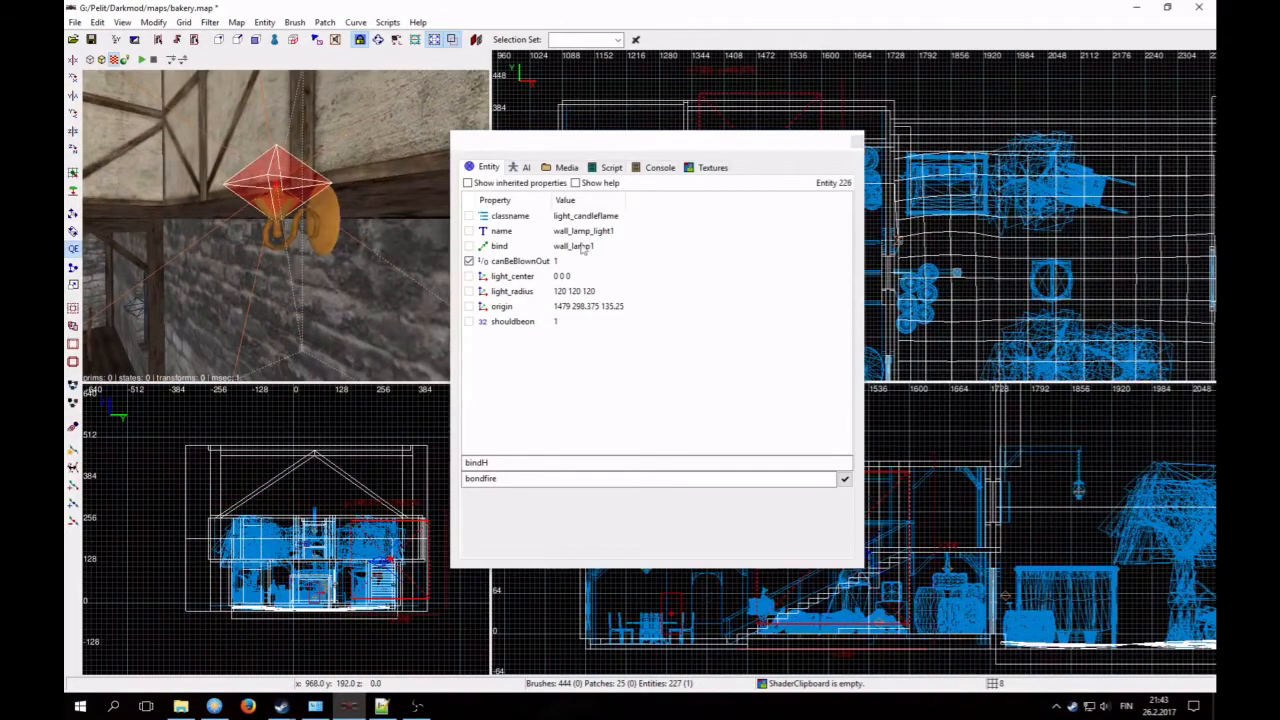
Step: Duplicate the stairs' wall lamp together with its light and move the copy near the pillar by the bread table
{"action": "key", "text": "Escape"}
{"action": "left_click", "coordinate": [328, 243], "text": "shift"}
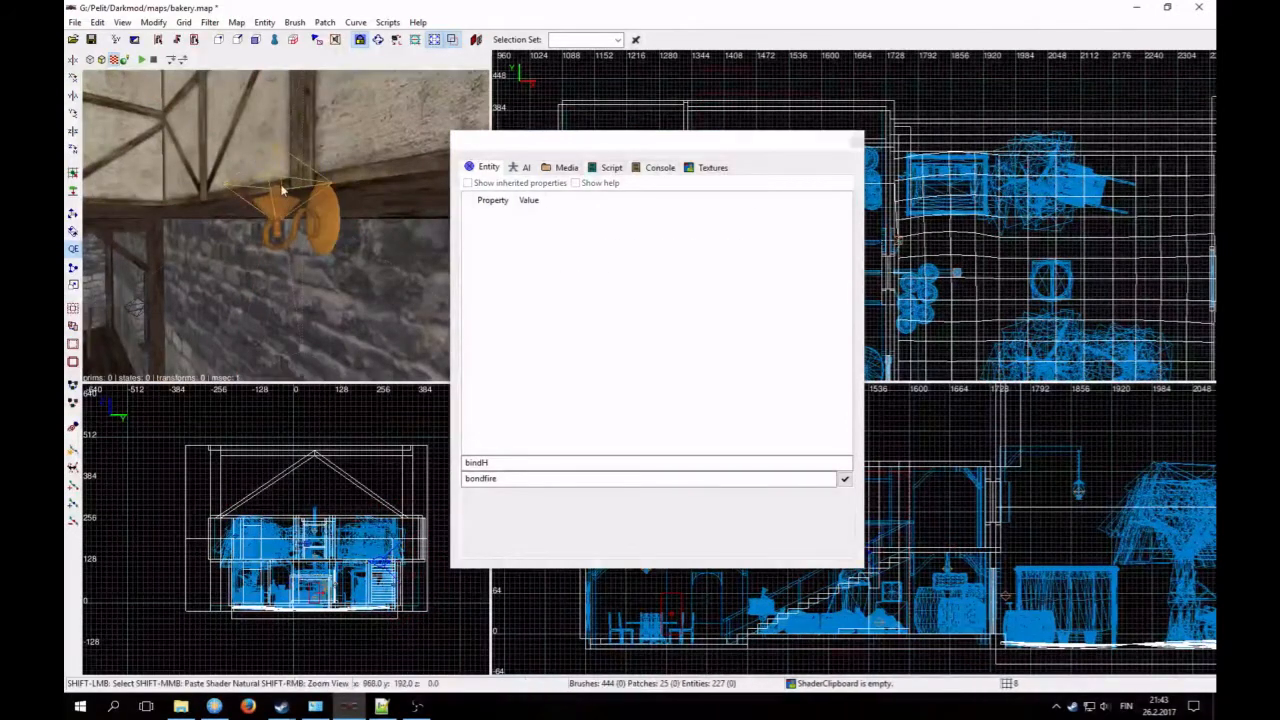
{"action": "left_click", "coordinate": [282, 189], "text": "shift"}
{"action": "left_click", "coordinate": [328, 243], "text": "shift"}
{"action": "left_click", "coordinate": [855, 145]}
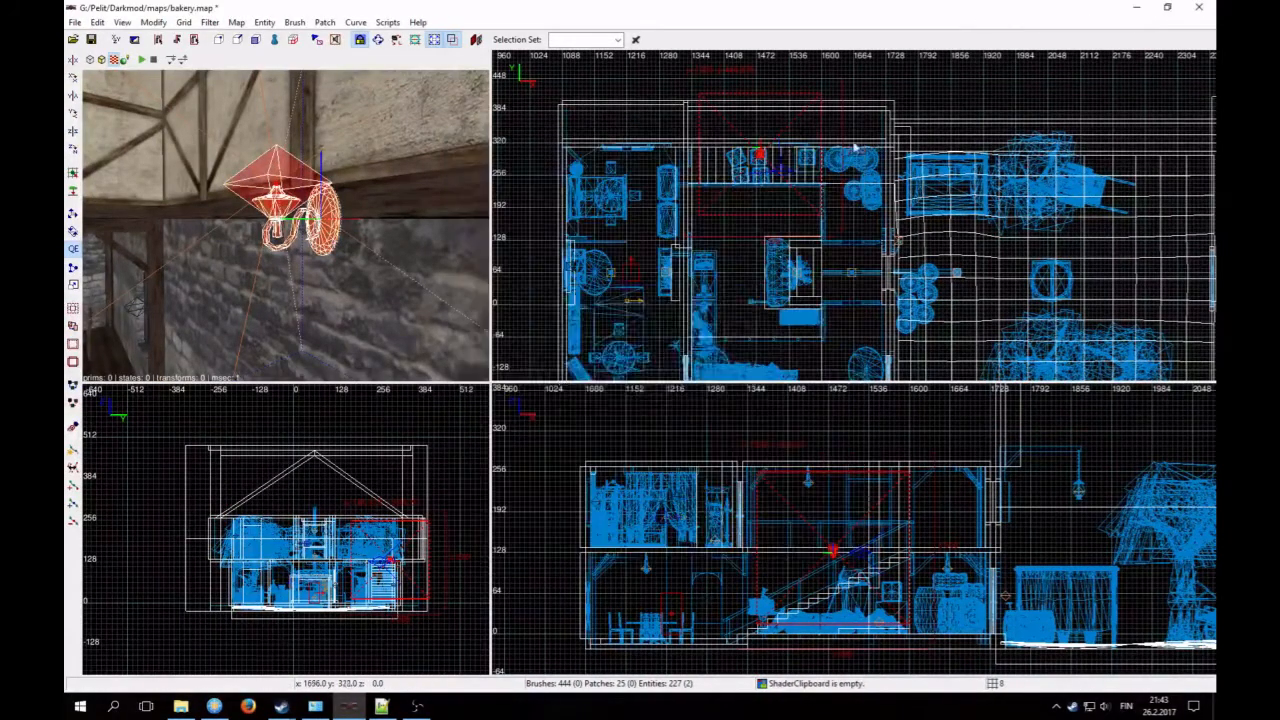
{"action": "scroll", "coordinate": [771, 254], "scroll_direction": "down", "scroll_amount": 2}
{"action": "key", "text": "space"}
{"action": "left_click_drag", "start_coordinate": [800, 186], "coordinate": [766, 240]}
Step: Rotate the duplicated wall lamp and its light around the vertical axis so the arm points away from the pillar
{"action": "right_click", "coordinate": [400, 292]}
{"action": "key", "text": "Up"}
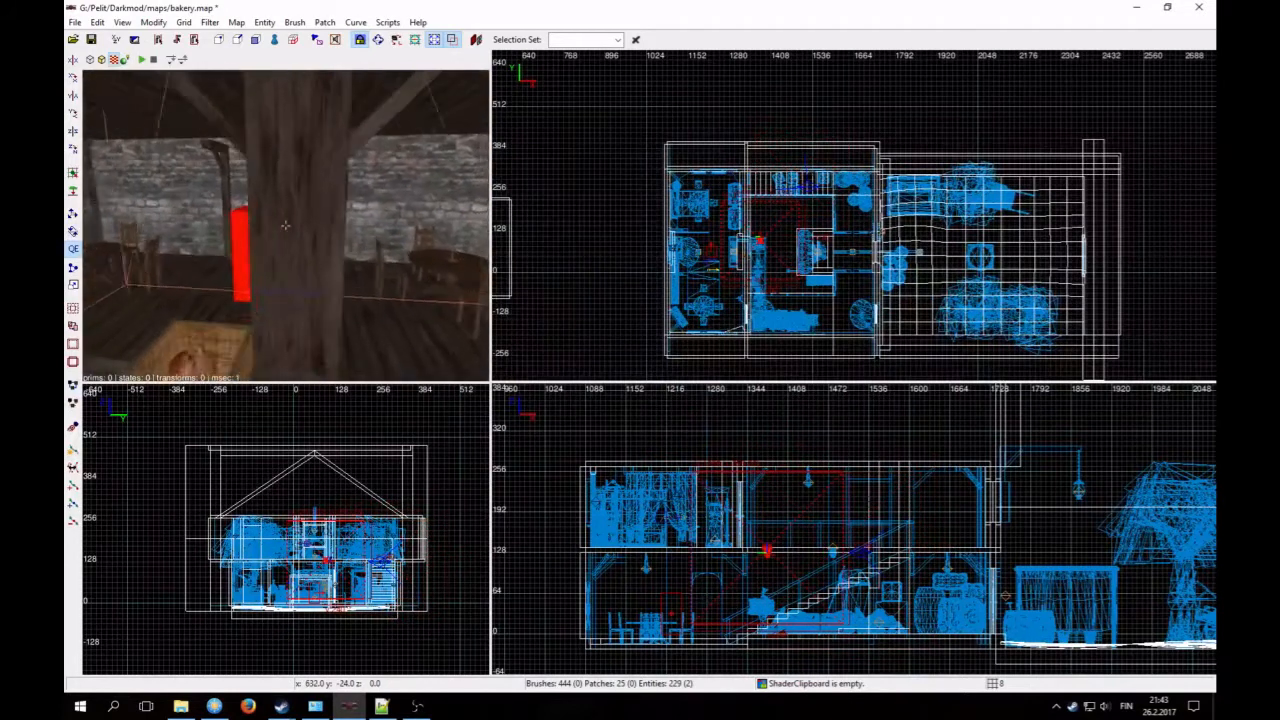
{"action": "key", "text": "Up"}
{"action": "key", "text": "Down"}
{"action": "key", "text": "Right"}
{"action": "right_click", "coordinate": [285, 225]}
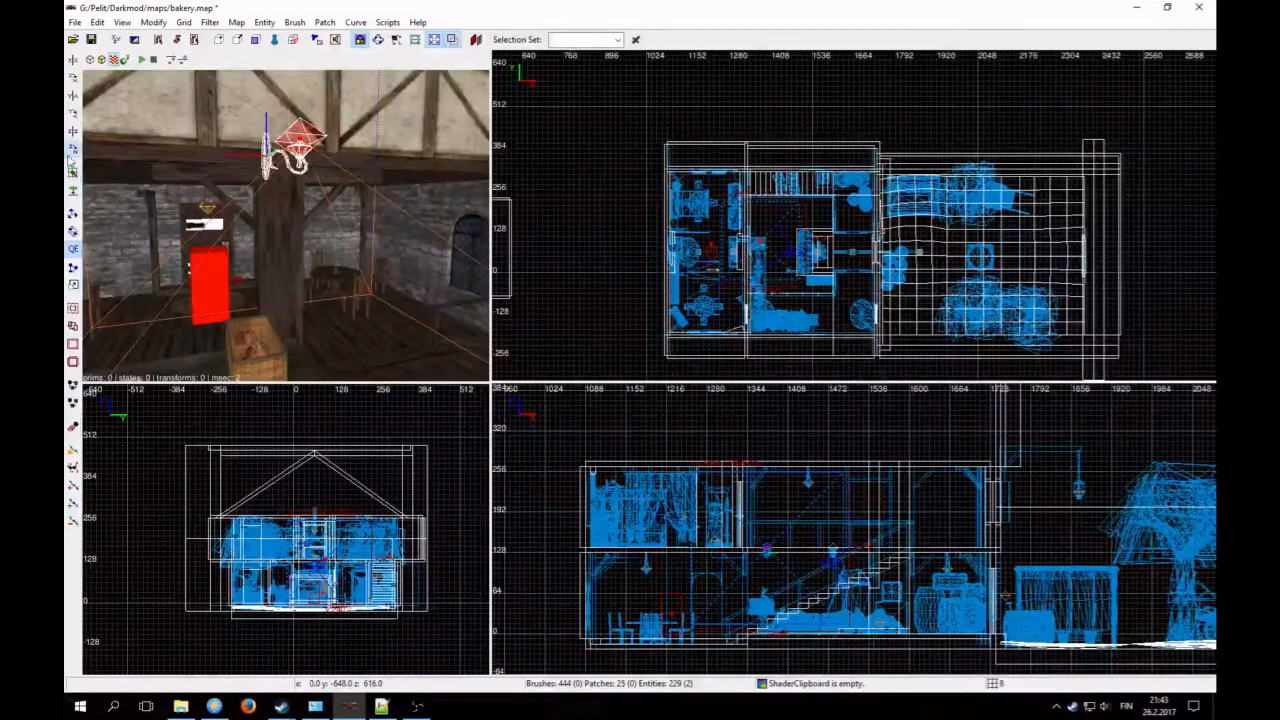
{"action": "scroll", "coordinate": [722, 180], "scroll_direction": "up", "scroll_amount": 5}
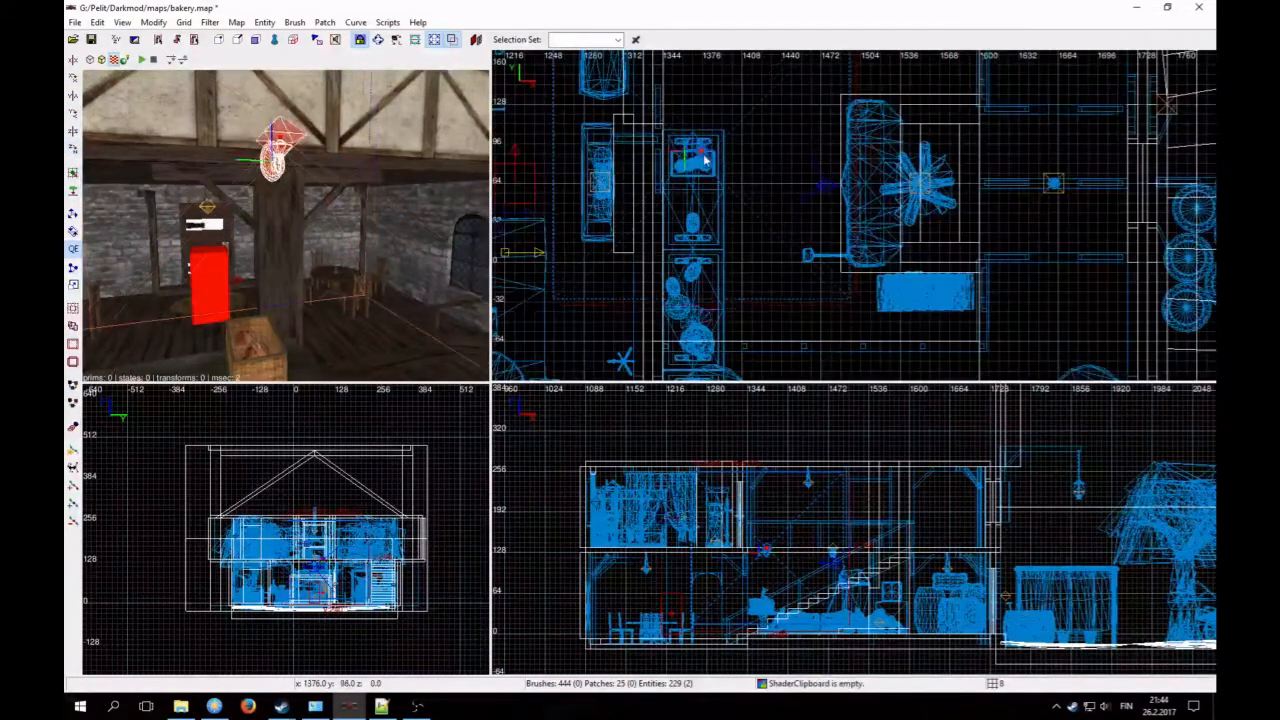
Step: Align the rotated wall lamp with the pillar and lower it from the ceiling beam to above the bread table
{"action": "scroll", "coordinate": [693, 540], "scroll_direction": "down", "scroll_amount": 1}
{"action": "scroll", "coordinate": [846, 485], "scroll_direction": "up", "scroll_amount": 4}
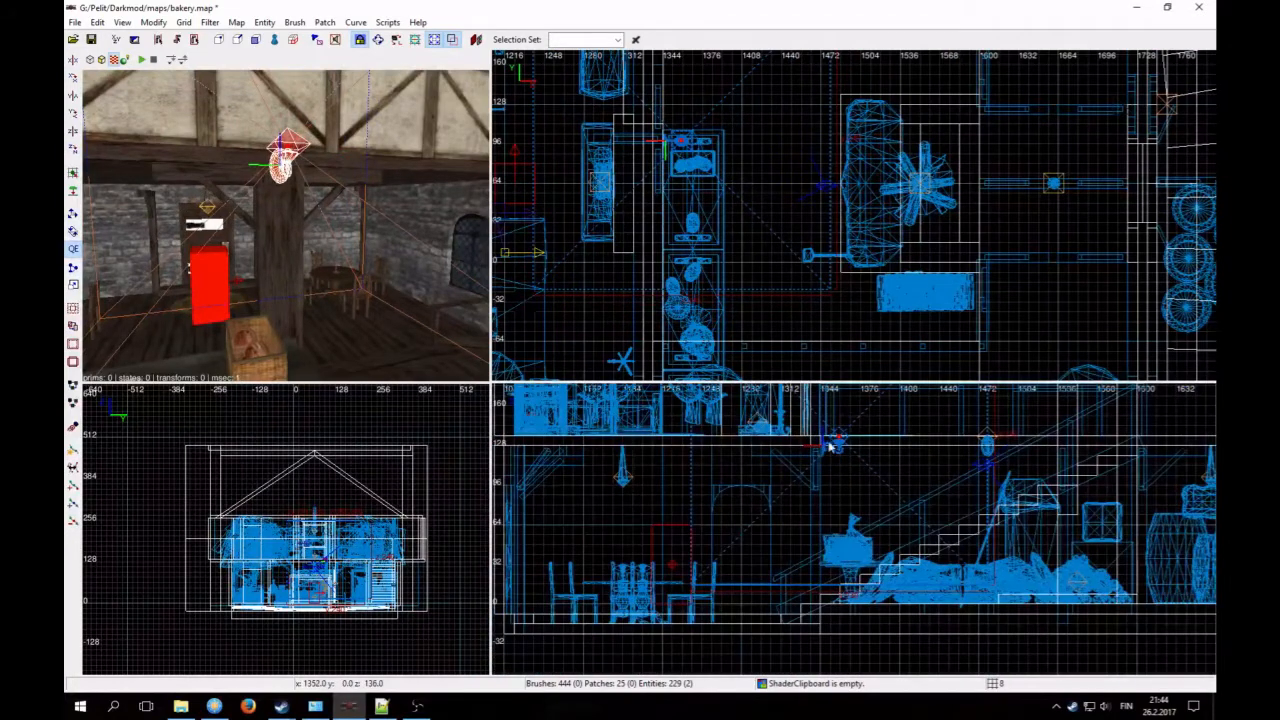
{"action": "right_click", "coordinate": [285, 225]}
{"action": "key", "text": "Right"}
{"action": "key", "text": "Left"}
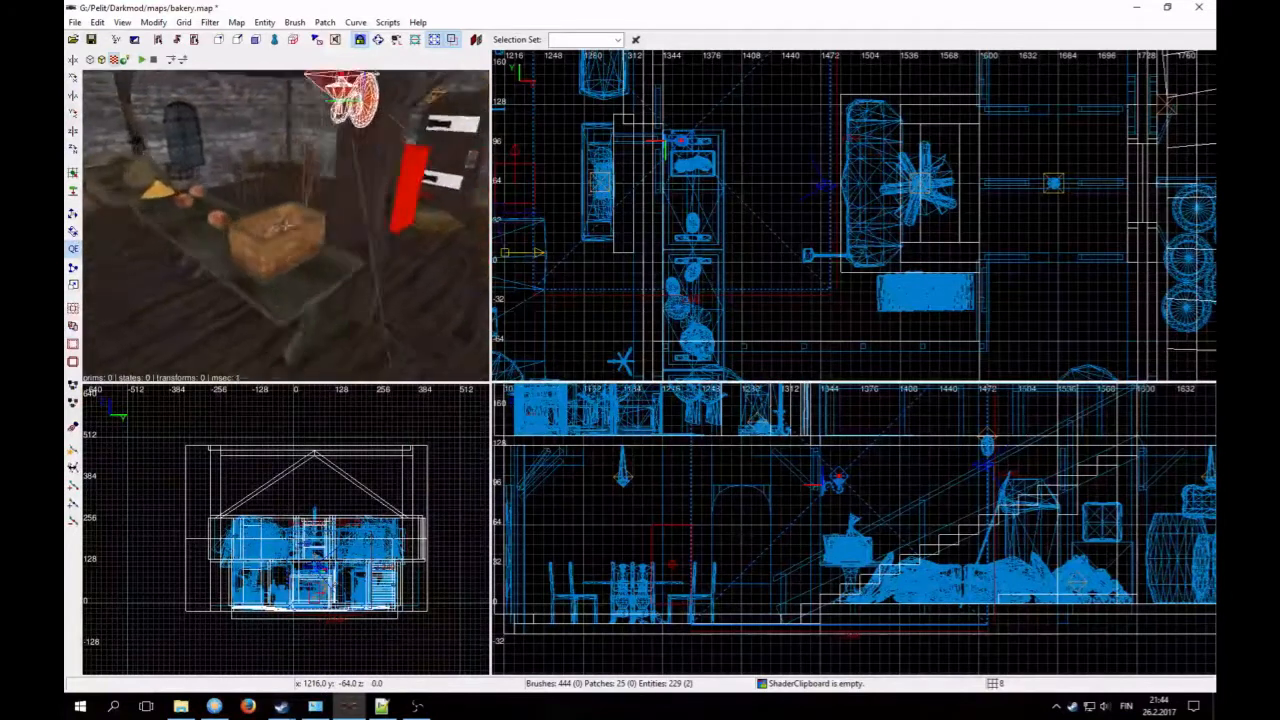
{"action": "right_click", "coordinate": [285, 225]}
{"action": "scroll", "coordinate": [765, 567], "scroll_direction": "up", "scroll_amount": 1}
{"action": "scroll", "coordinate": [765, 567], "scroll_direction": "up", "scroll_amount": 2}
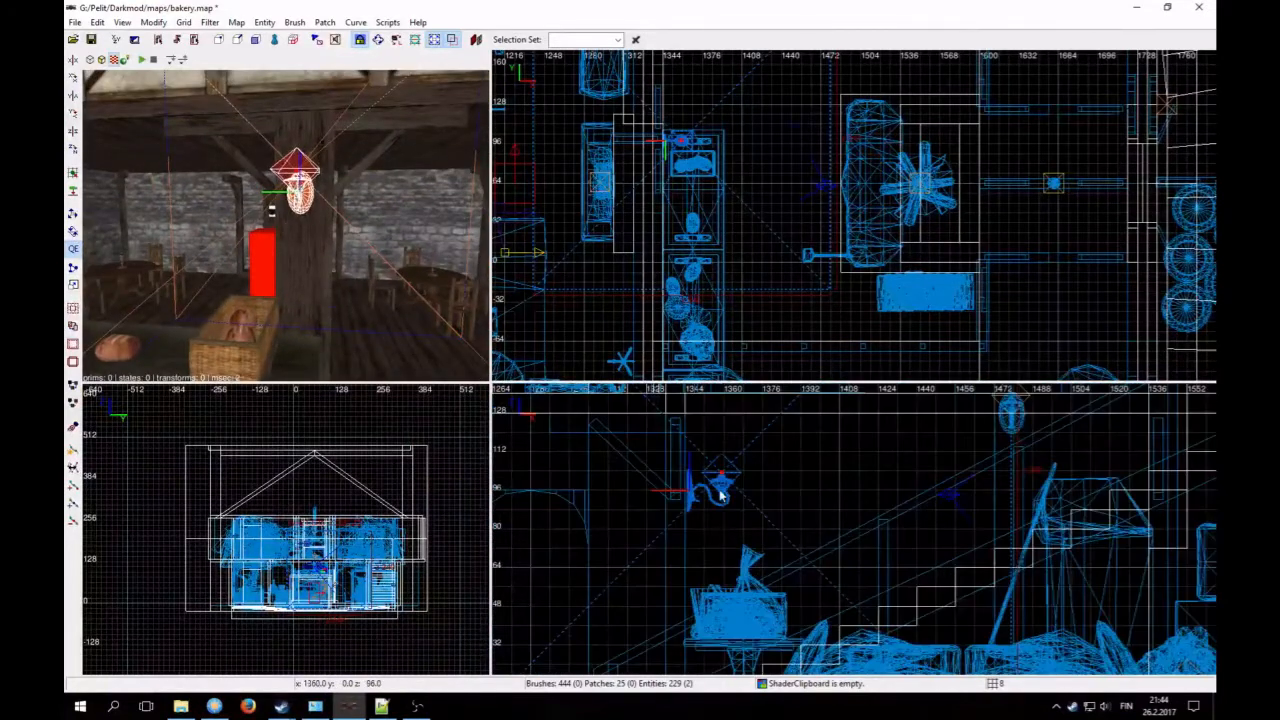
Step: Lower the wall lamp slightly further on the pillar and switch the grid size to 1
{"action": "right_click", "coordinate": [422, 316]}
{"action": "key", "text": "Left"}
{"action": "key", "text": "Right"}
{"action": "right_click", "coordinate": [287, 226]}
{"action": "key", "text": "1"}
{"action": "scroll", "coordinate": [652, 217], "scroll_direction": "up", "scroll_amount": 7}
{"action": "right_click_drag", "start_coordinate": [652, 217], "coordinate": [700, 294]}
Step: Shift the wall lamp flush against the pillar using a 0.125 grid, and add the pillar to the selection
{"action": "right_click", "coordinate": [430, 180]}
{"action": "key", "text": "Right"}
{"action": "key", "text": "Right"}
{"action": "key", "text": "Up"}
{"action": "key", "text": "Up"}
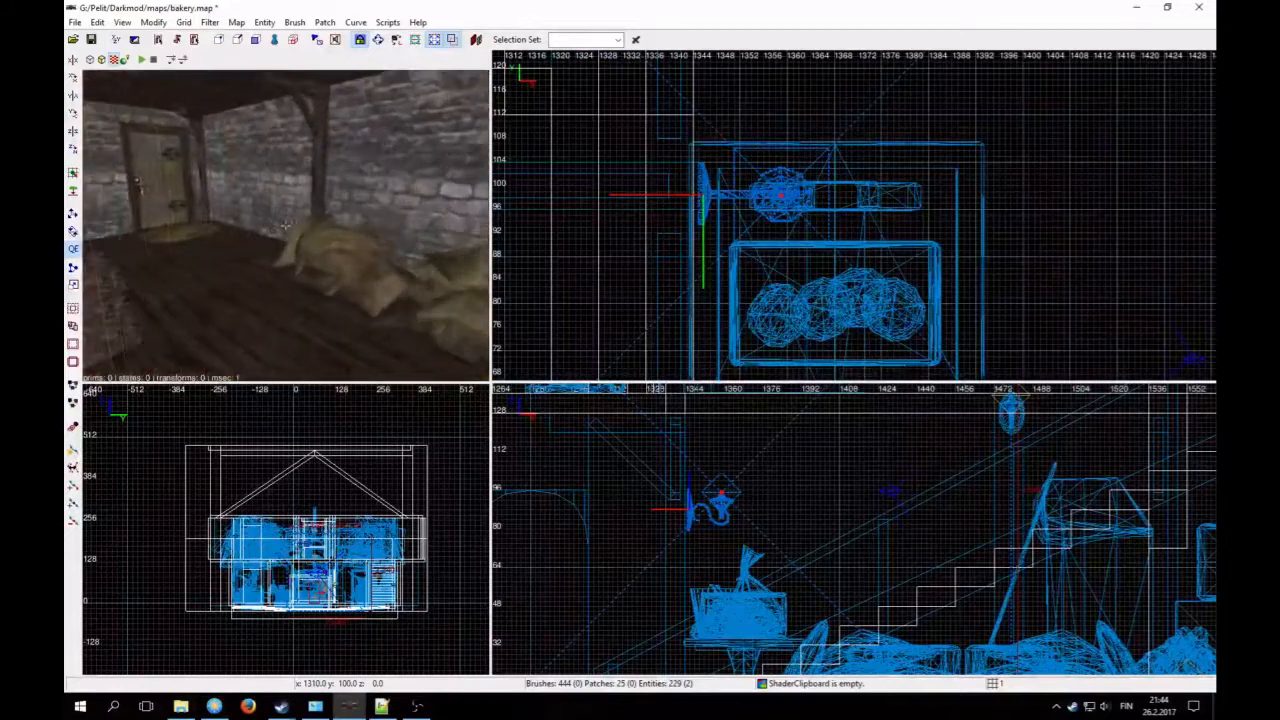
{"action": "key", "text": "Down"}
{"action": "key", "text": "Up"}
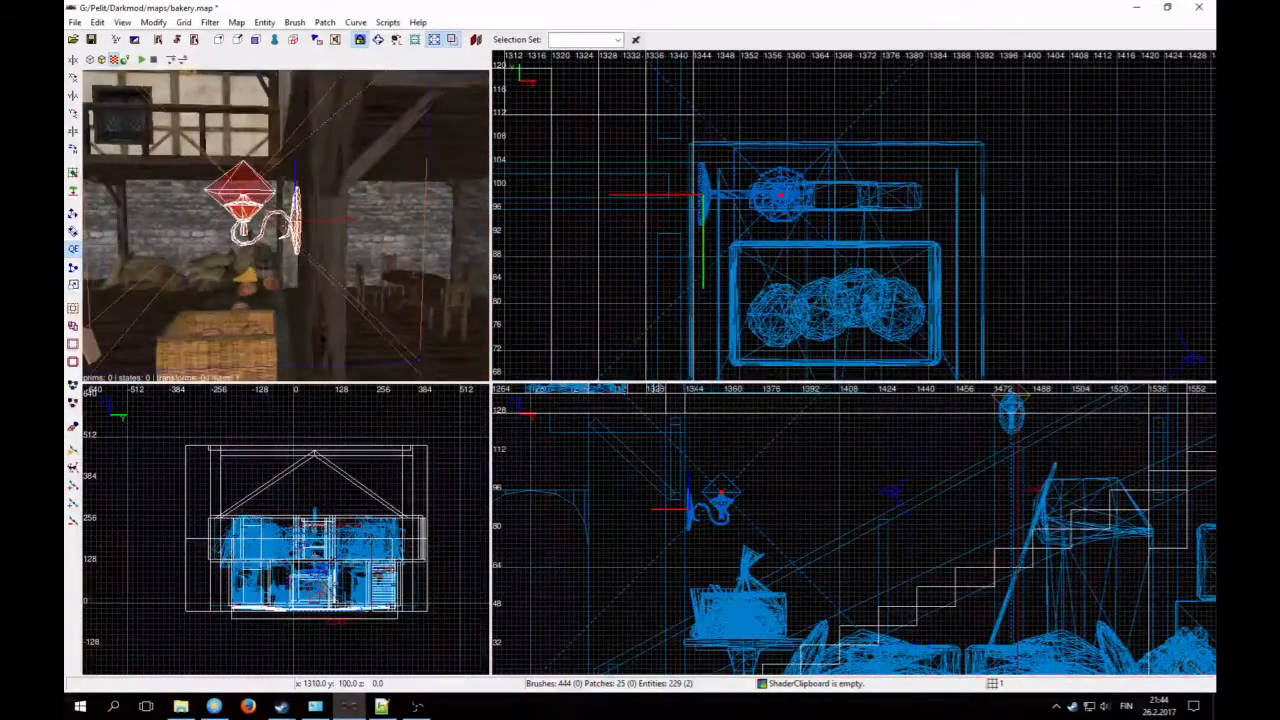
{"action": "scroll", "coordinate": [672, 233], "scroll_direction": "up", "scroll_amount": 6}
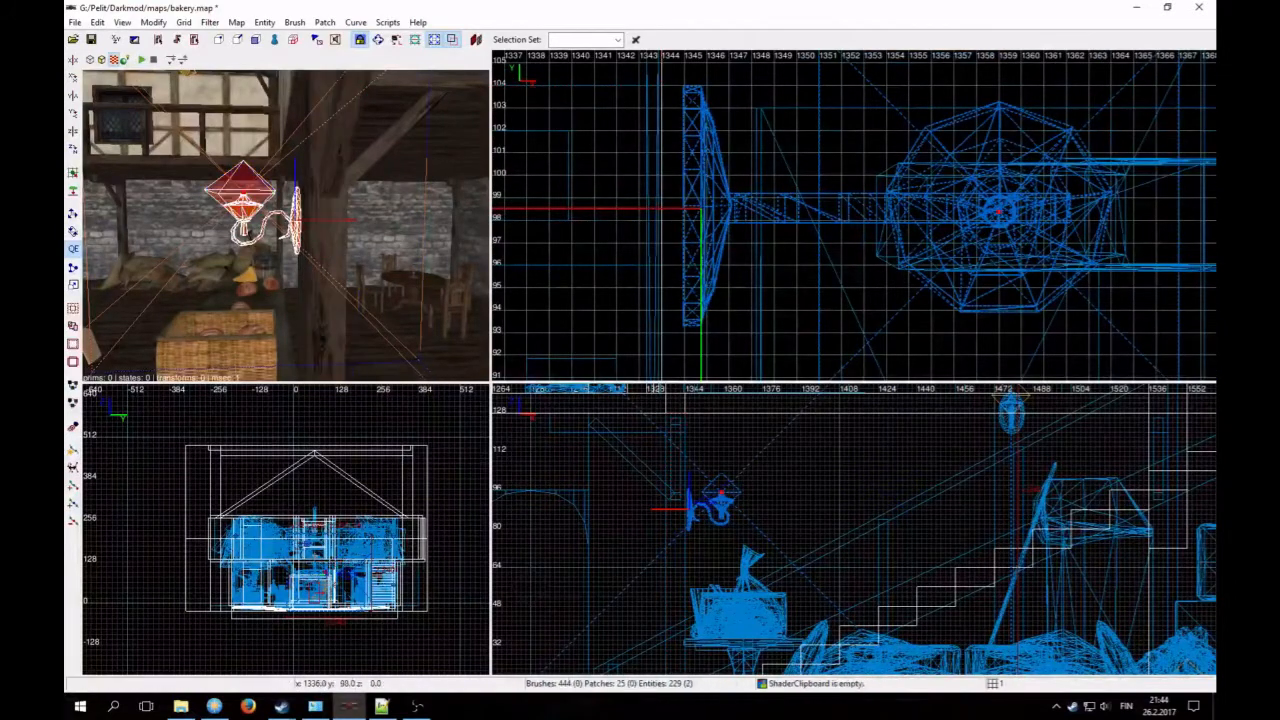
{"action": "right_click", "coordinate": [291, 220]}
{"action": "key", "text": "Left"}
{"action": "right_click", "coordinate": [291, 220]}
{"action": "left_click_drag", "start_coordinate": [731, 213], "coordinate": [686, 196]}
{"action": "left_click", "coordinate": [203, 59]}
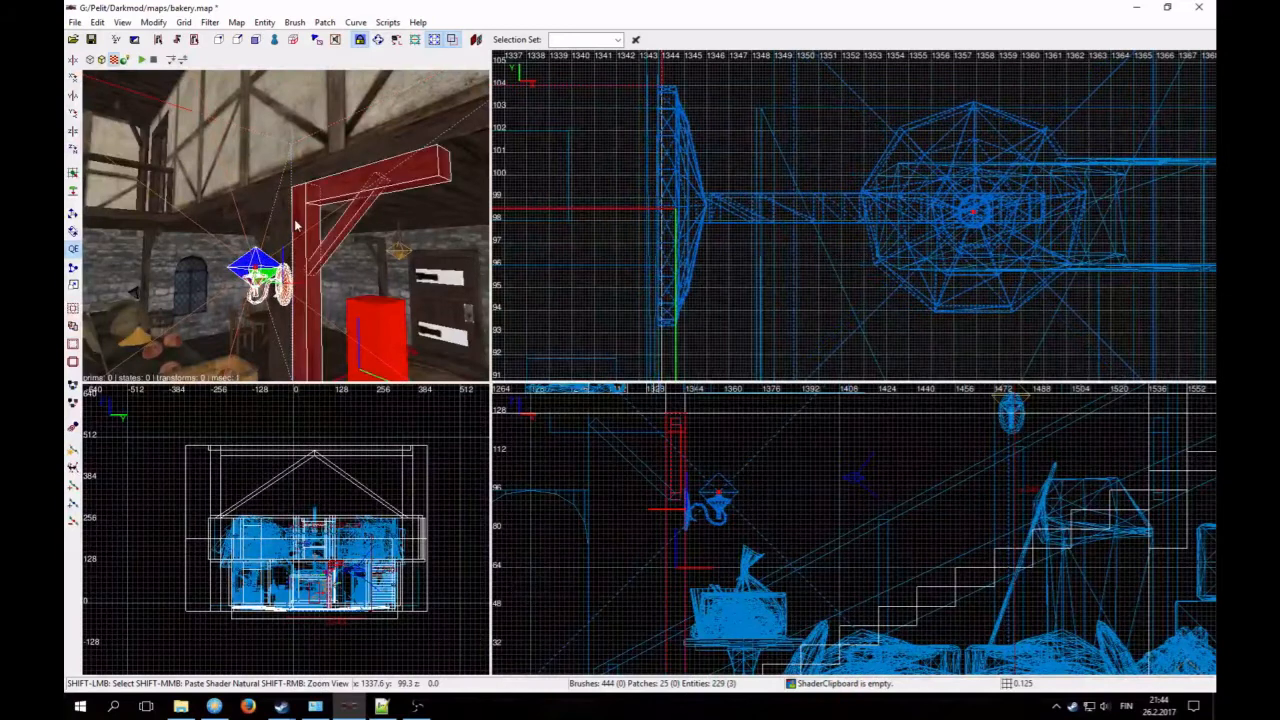
Step: Clear the selection, set the grid size to 8 and save the map
{"action": "right_click", "coordinate": [331, 226]}
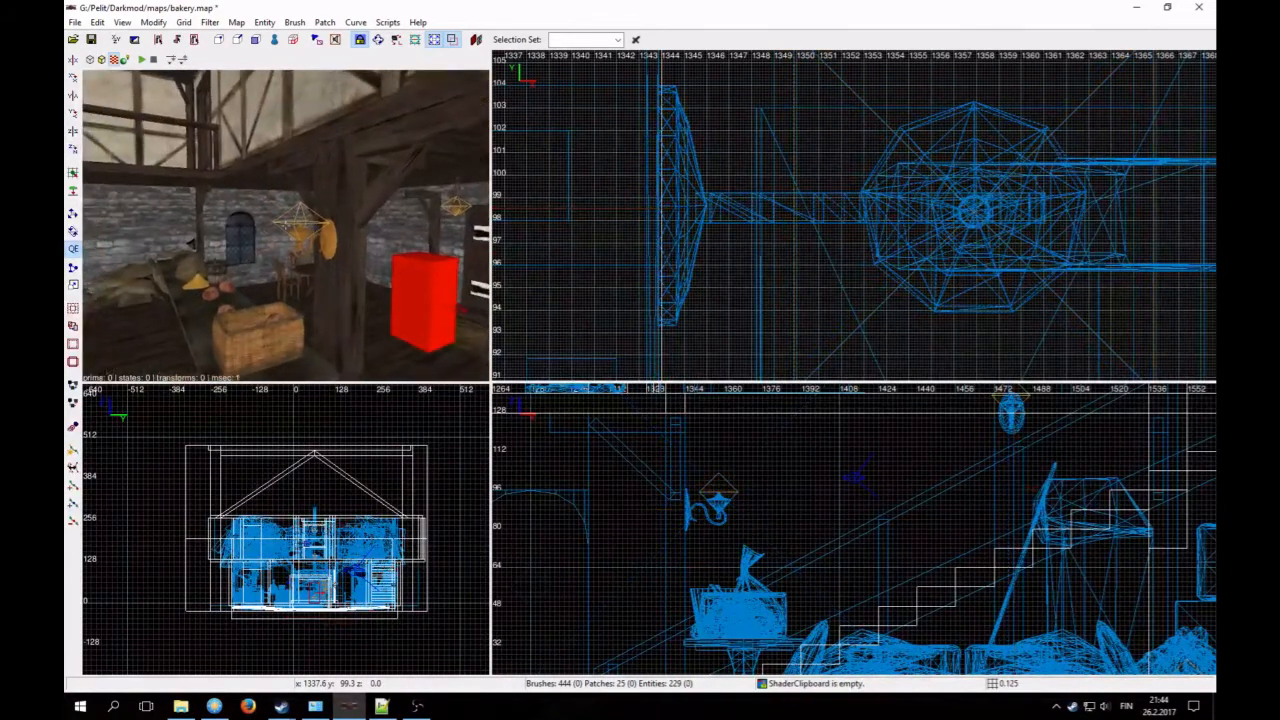
{"action": "key", "text": "Up"}
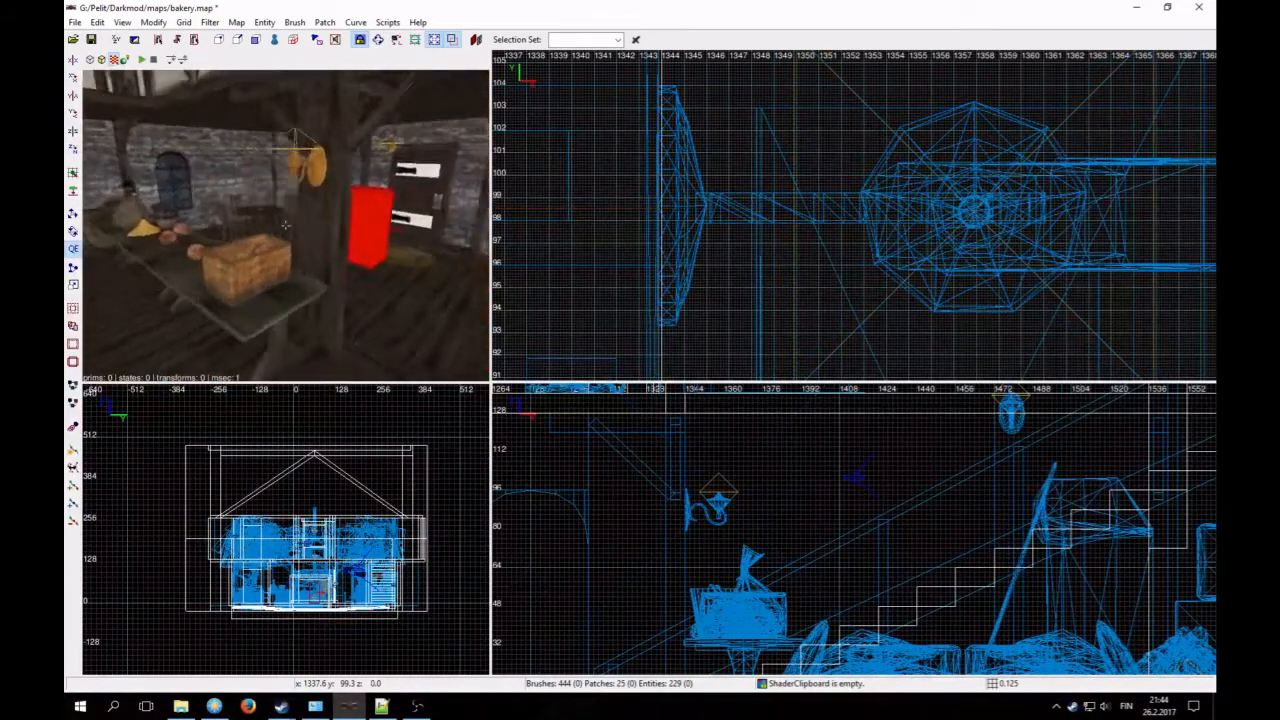
{"action": "right_click", "coordinate": [345, 243]}
{"action": "key", "text": "4"}
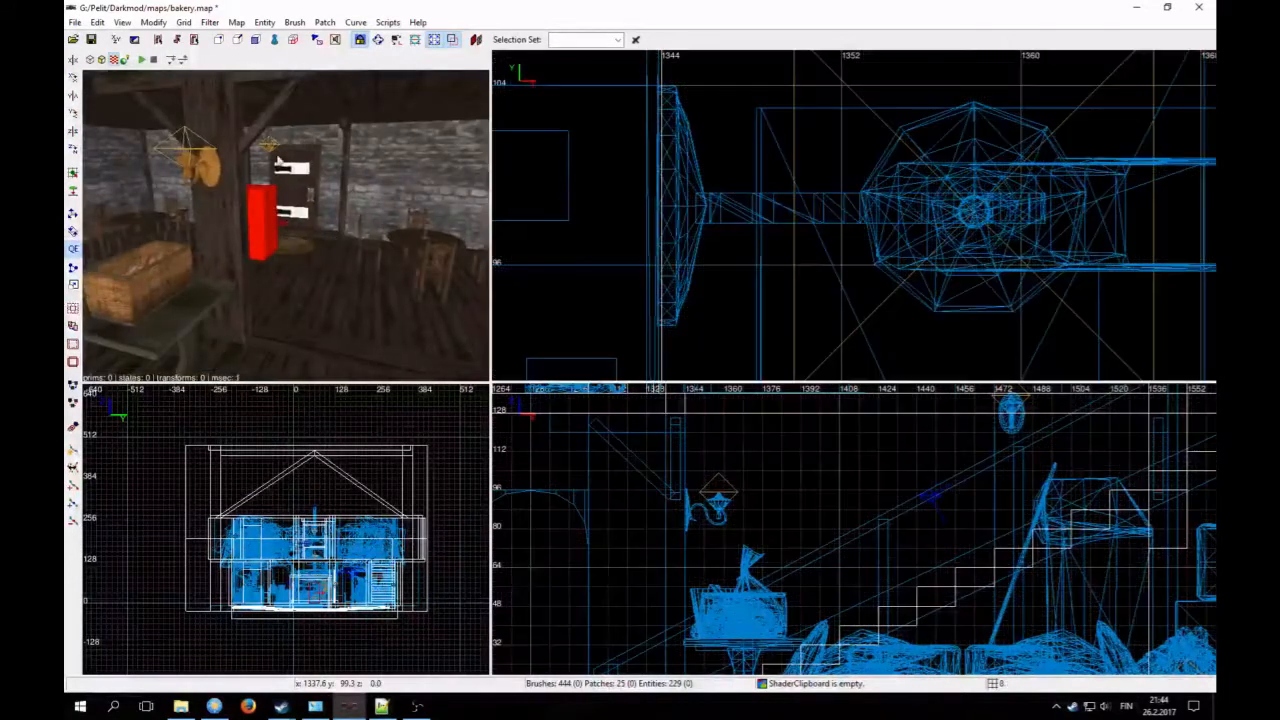
{"action": "left_click", "coordinate": [91, 39]}
Step: Select the hanging lamp's light in the corridor and check its extent in the plan view
{"action": "right_click", "coordinate": [351, 216]}
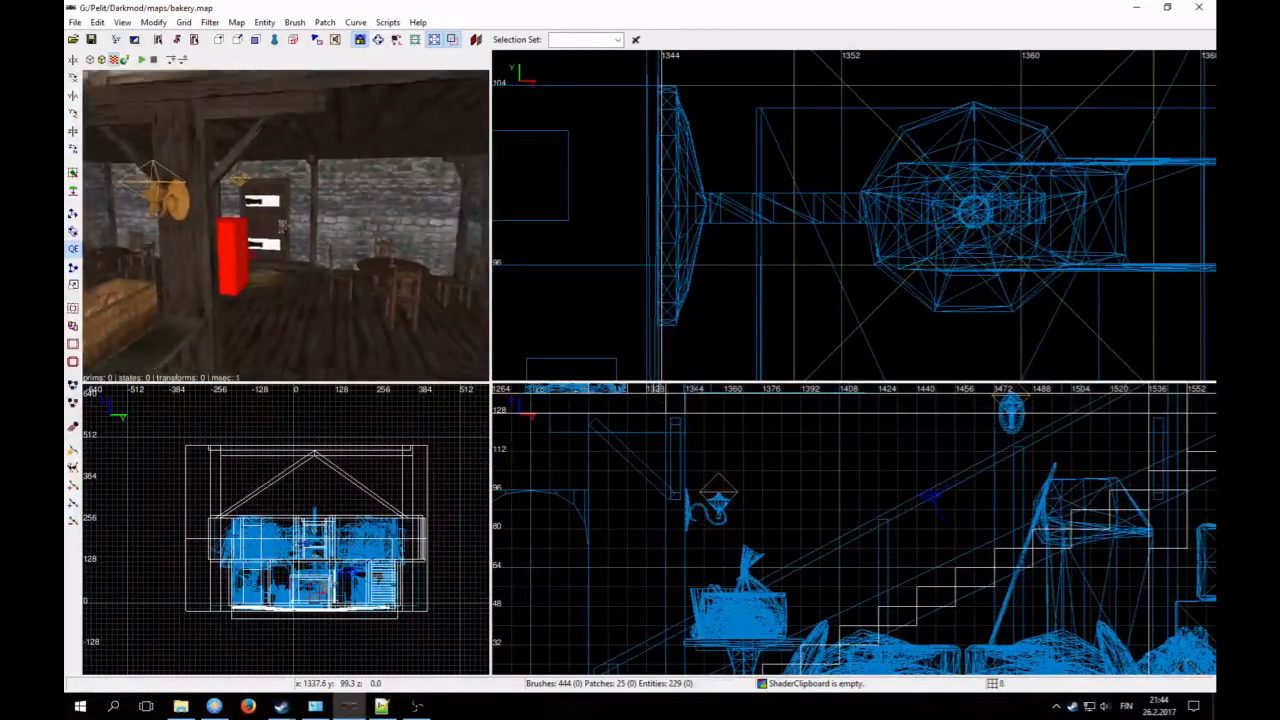
{"action": "key", "text": "Up"}
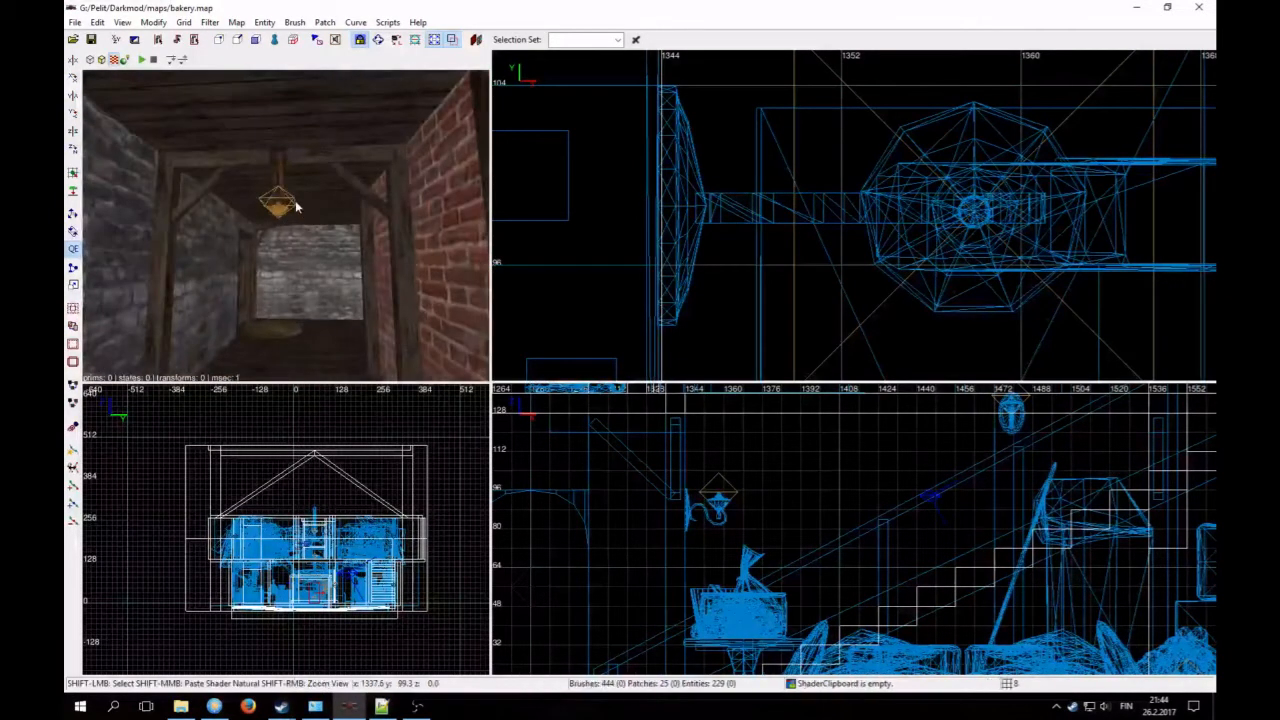
{"action": "scroll", "coordinate": [812, 527], "scroll_direction": "down", "scroll_amount": 8}
{"action": "scroll", "coordinate": [800, 318], "scroll_direction": "down", "scroll_amount": 15}
{"action": "scroll", "coordinate": [790, 314], "scroll_direction": "up", "scroll_amount": 3}
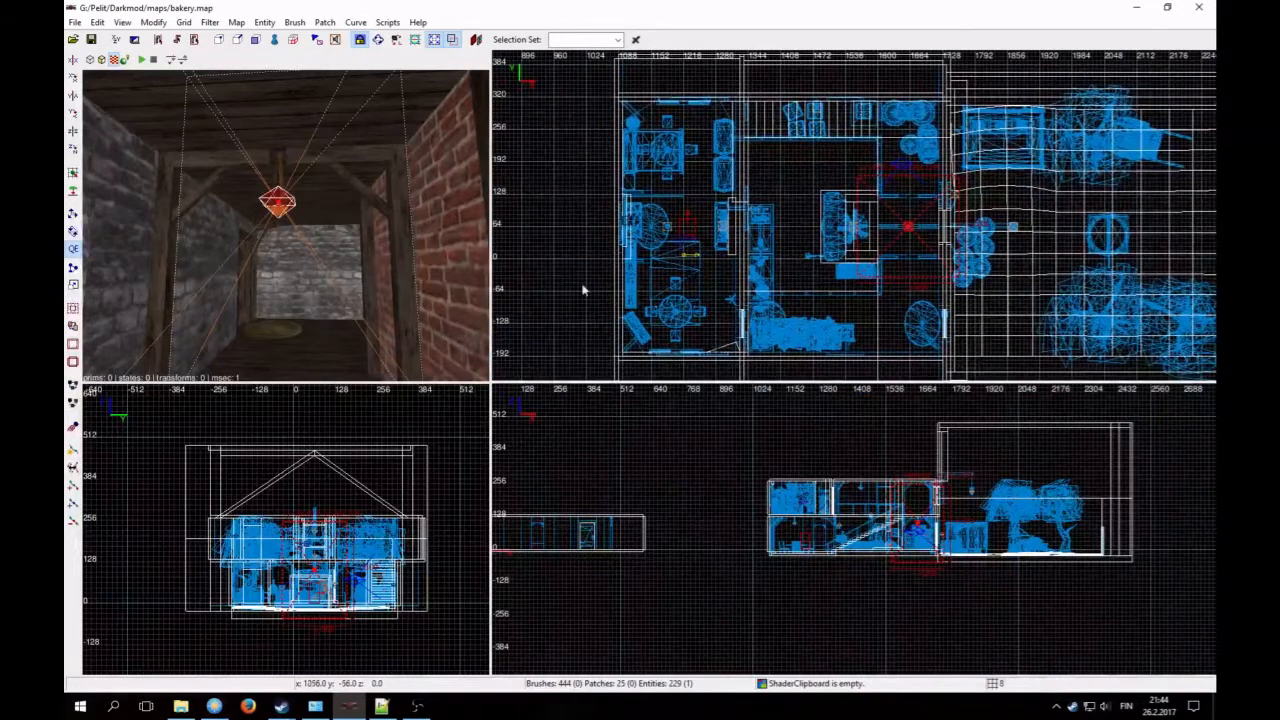
Step: Lower the sack floating above the end of the long table onto the tabletop, using grid size 2
{"action": "right_click", "coordinate": [309, 276]}
{"action": "key", "text": "Up"}
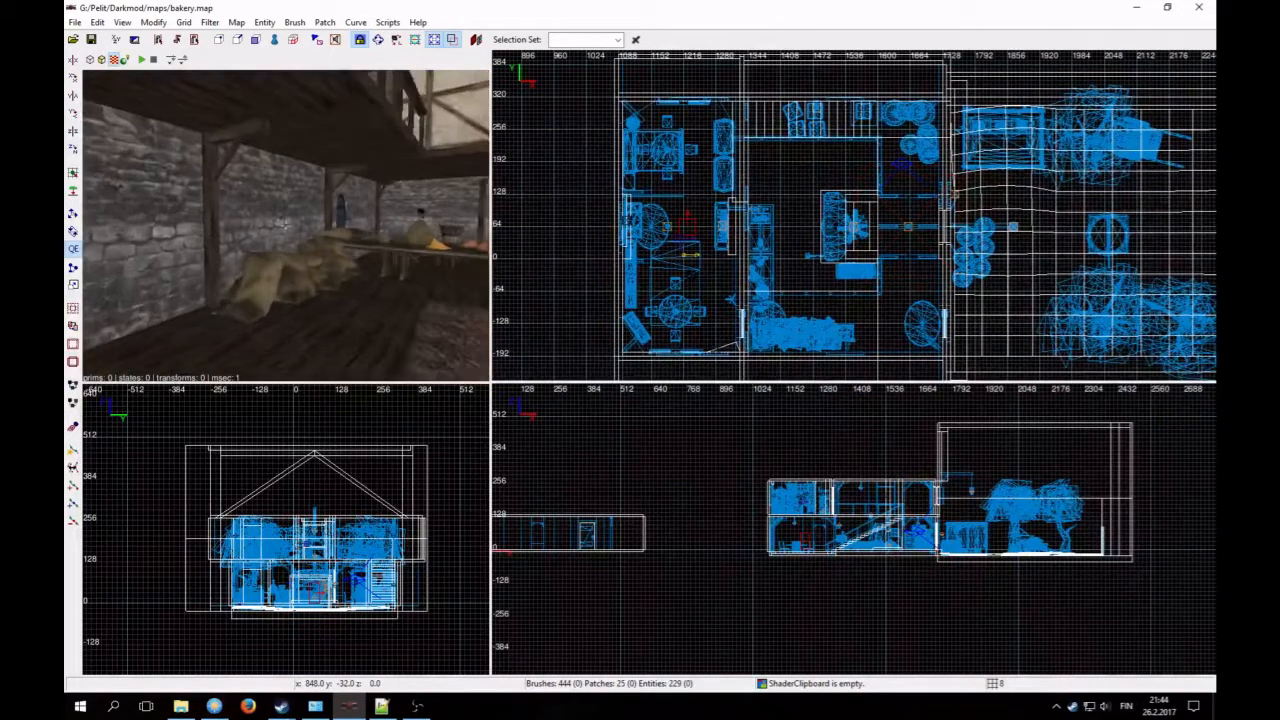
{"action": "key", "text": "Up"}
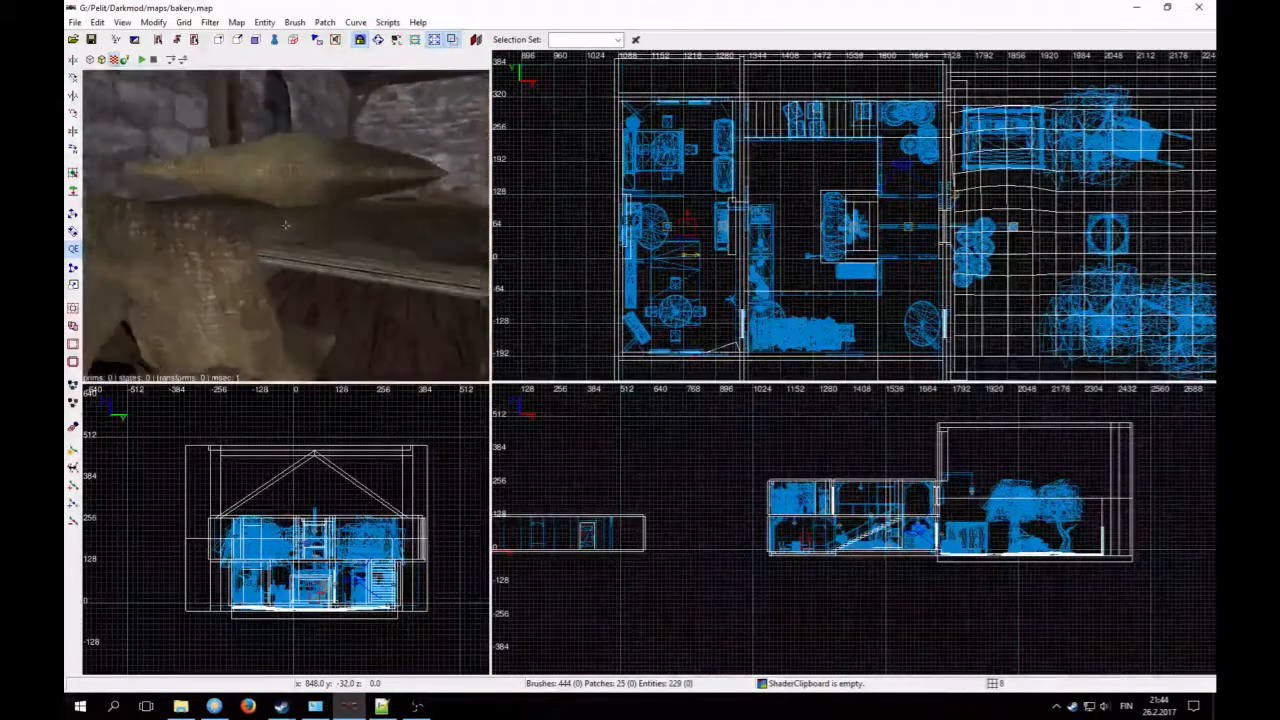
{"action": "key", "text": "Down"}
{"action": "right_click", "coordinate": [309, 276]}
{"action": "left_click", "coordinate": [288, 203], "text": "shift"}
{"action": "scroll", "coordinate": [804, 541], "scroll_direction": "up", "scroll_amount": 5}
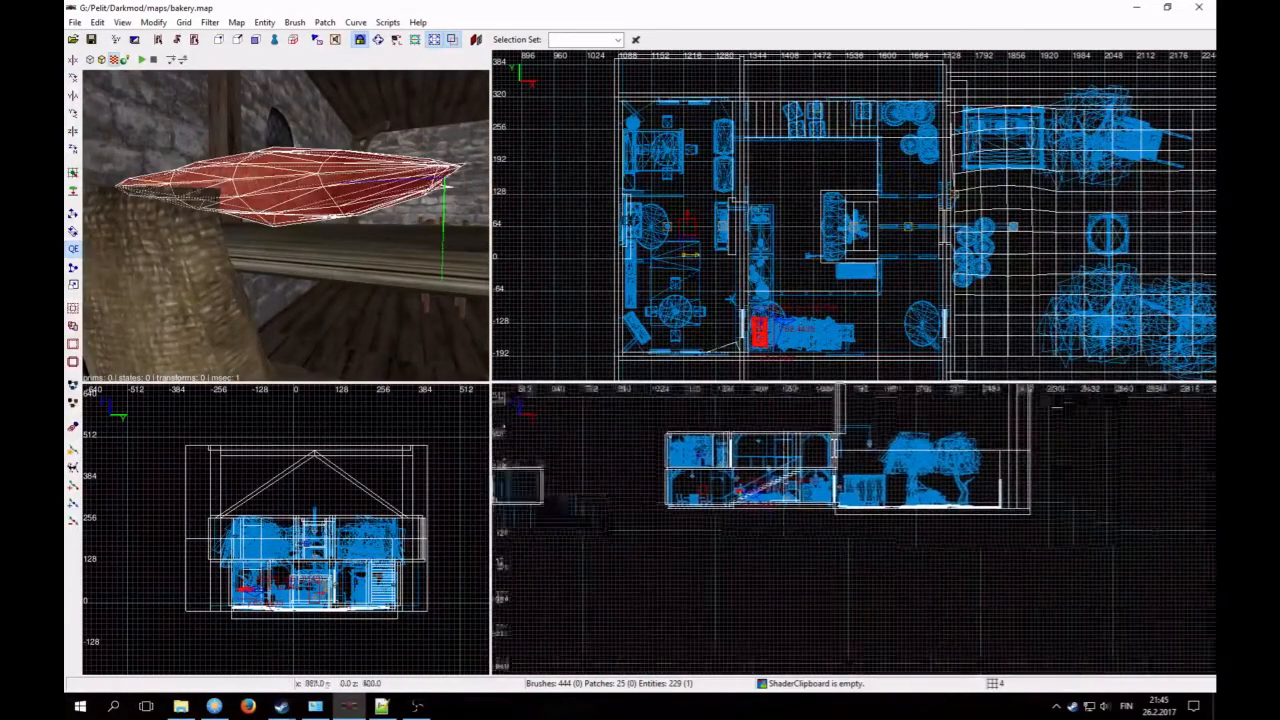
{"action": "scroll", "coordinate": [745, 477], "scroll_direction": "up", "scroll_amount": 4}
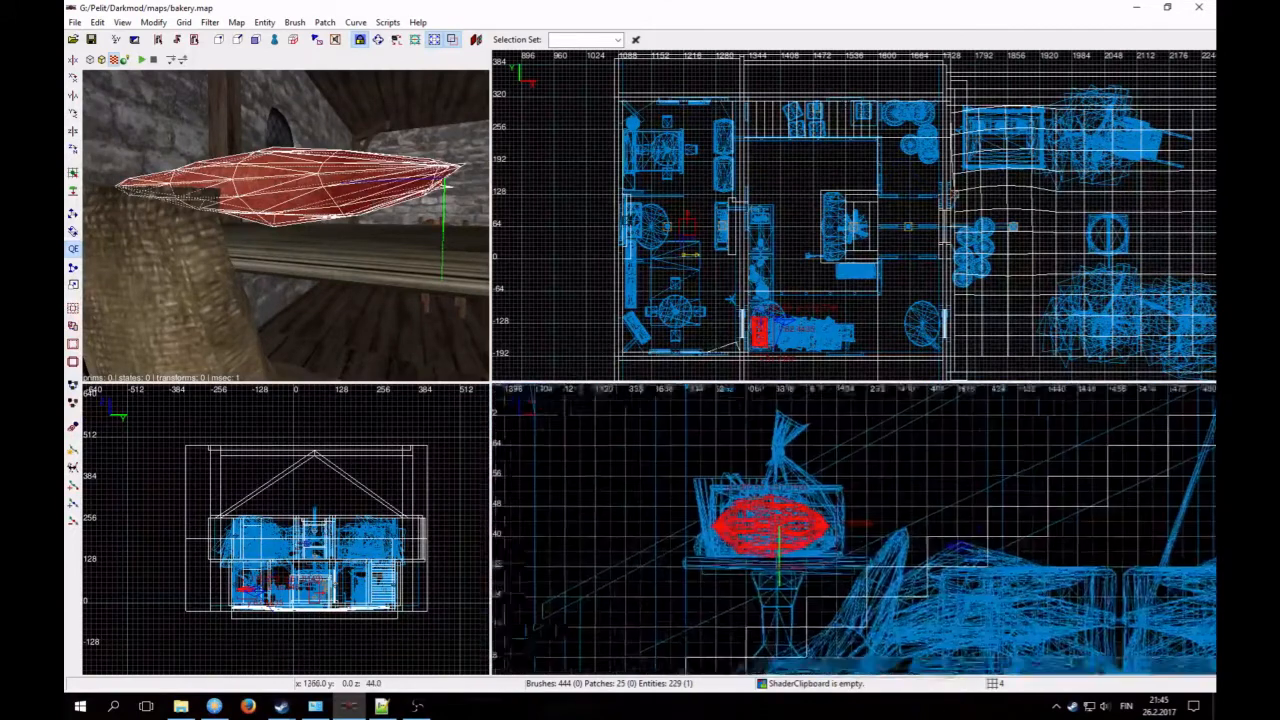
{"action": "left_click_drag", "start_coordinate": [769, 470], "coordinate": [771, 479]}
{"action": "key", "text": "Escape"}
Step: Look over the ground floor and the sack pile along the stone wall, with the grid size back at 8
{"action": "right_click", "coordinate": [420, 318]}
{"action": "key", "text": "Down"}
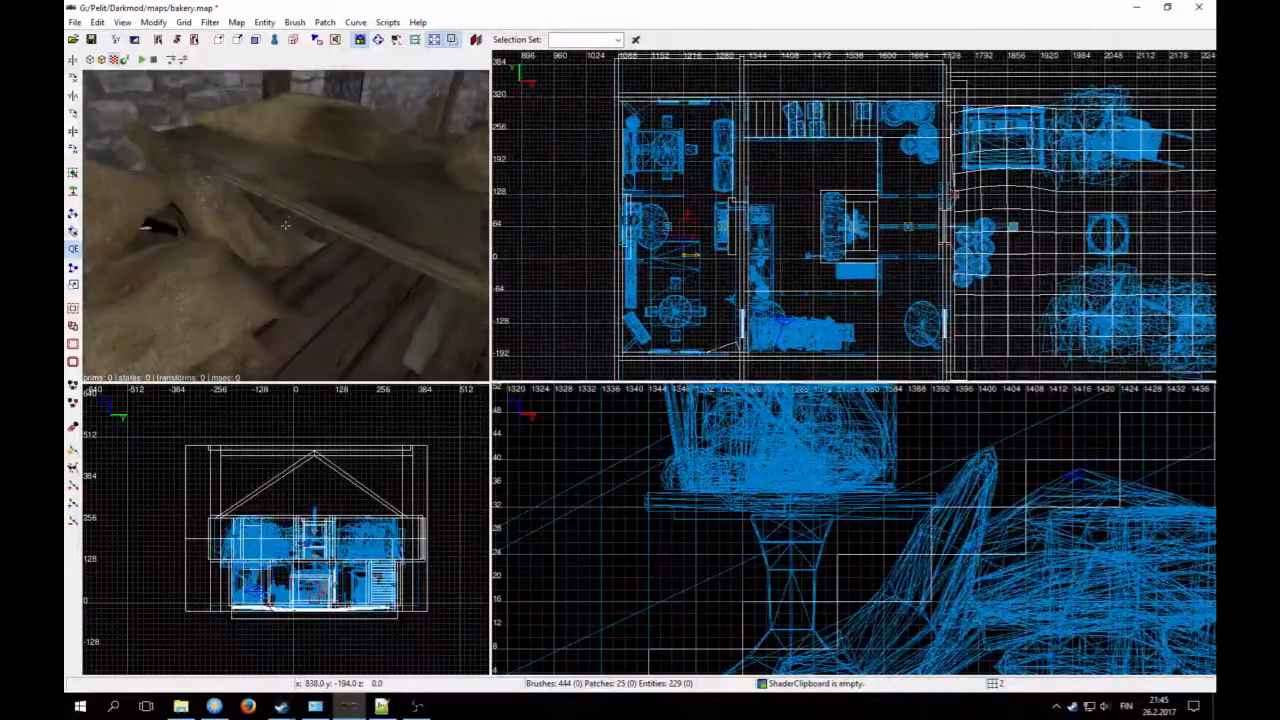
{"action": "right_click", "coordinate": [127, 84]}
{"action": "right_click", "coordinate": [127, 84]}
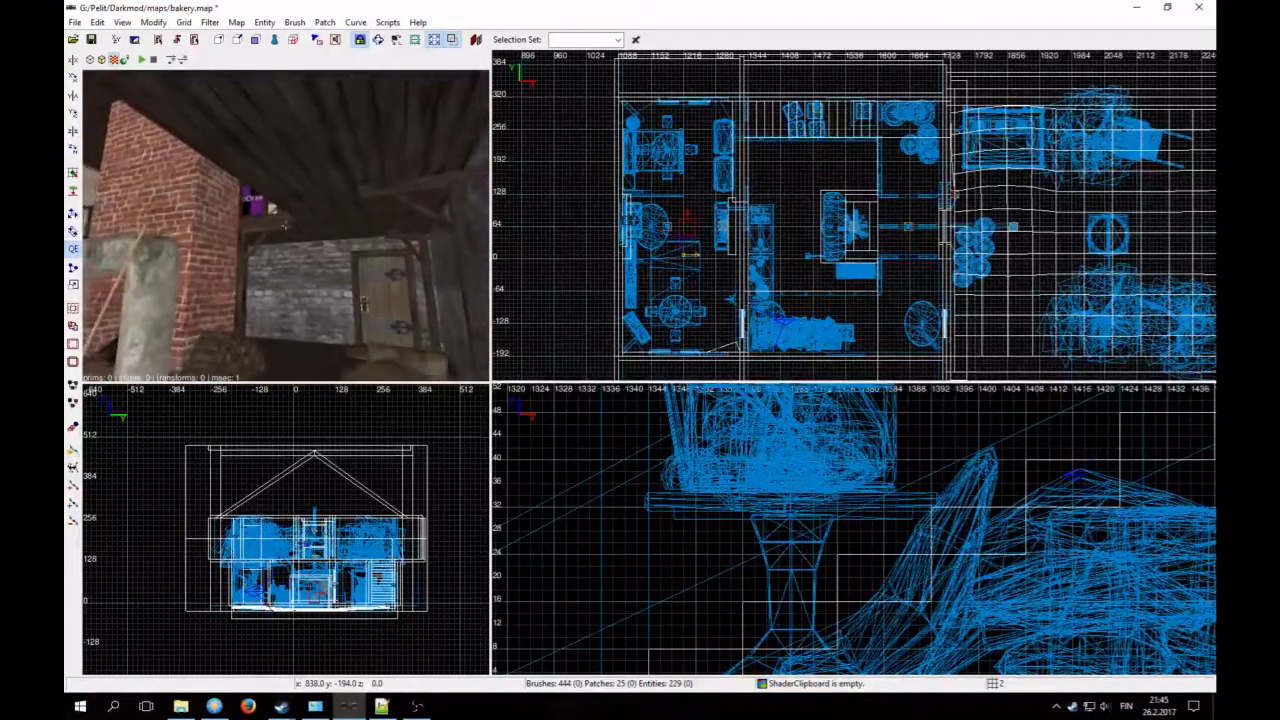
{"action": "key", "text": "Up"}
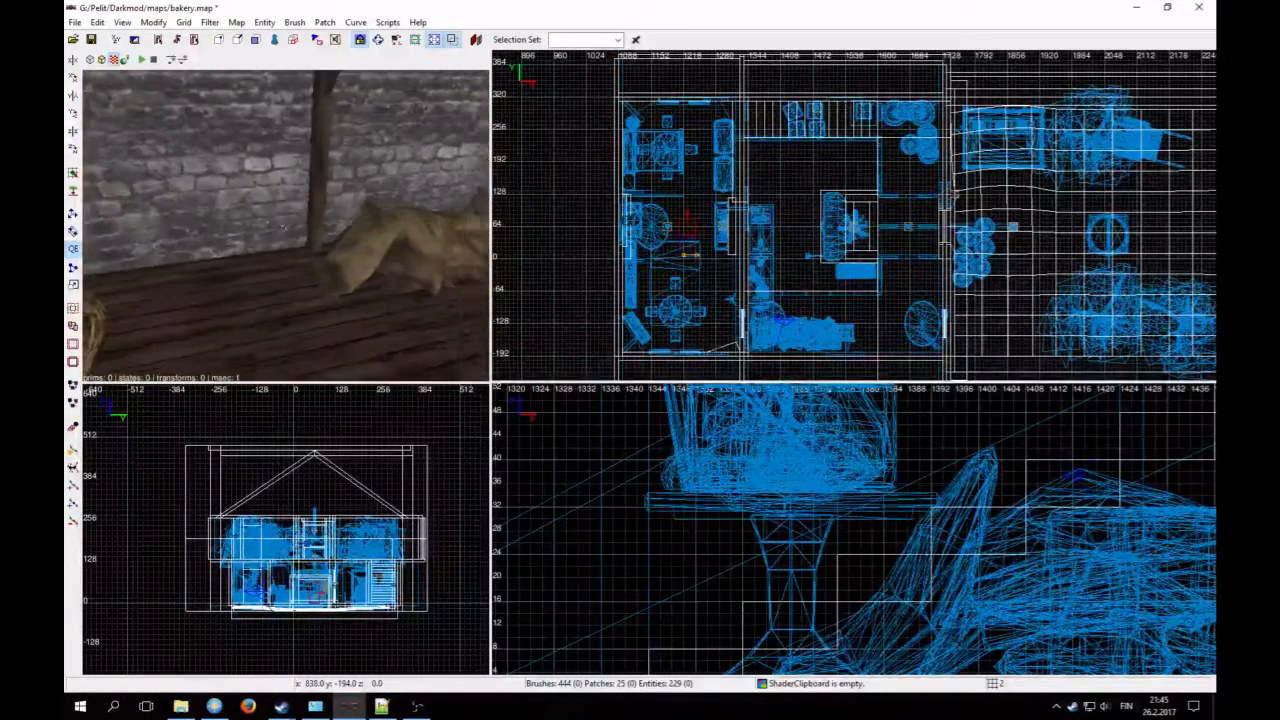
{"action": "right_click", "coordinate": [348, 264]}
{"action": "key", "text": "4"}
{"action": "right_click", "coordinate": [356, 267]}
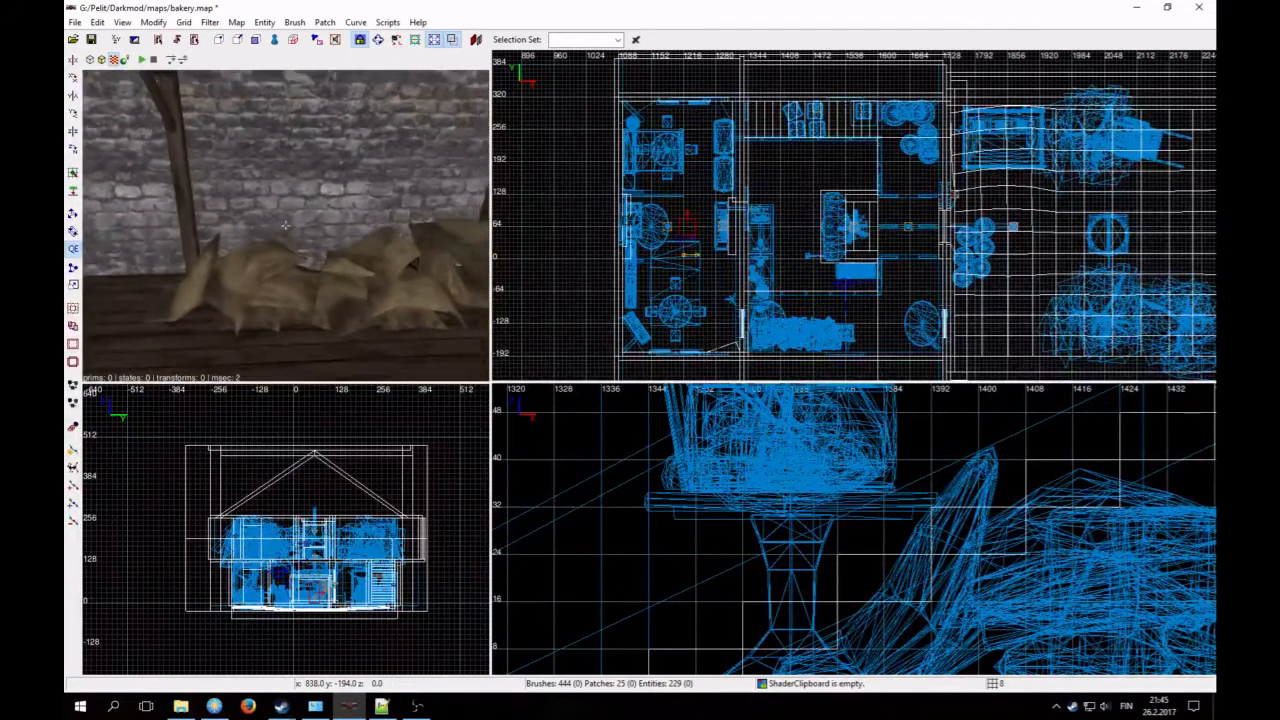
{"action": "right_click", "coordinate": [329, 273]}
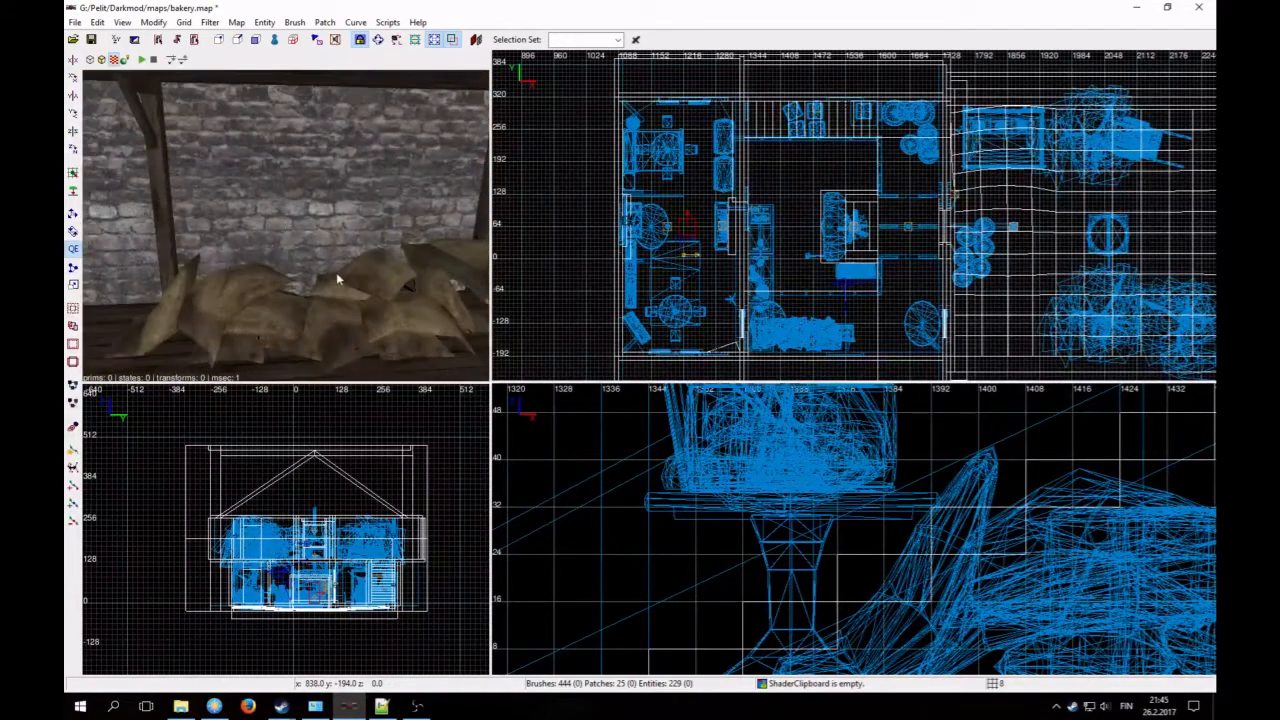
Step: Start creating a model on the open floor near the sack pile and browse the furniture tables to endtable1.lwo
{"action": "scroll", "coordinate": [786, 280], "scroll_direction": "down", "scroll_amount": 3}
{"action": "scroll", "coordinate": [790, 285], "scroll_direction": "up", "scroll_amount": 3}
{"action": "right_click_drag", "start_coordinate": [800, 291], "coordinate": [701, 250]}
{"action": "right_click", "coordinate": [724, 252]}
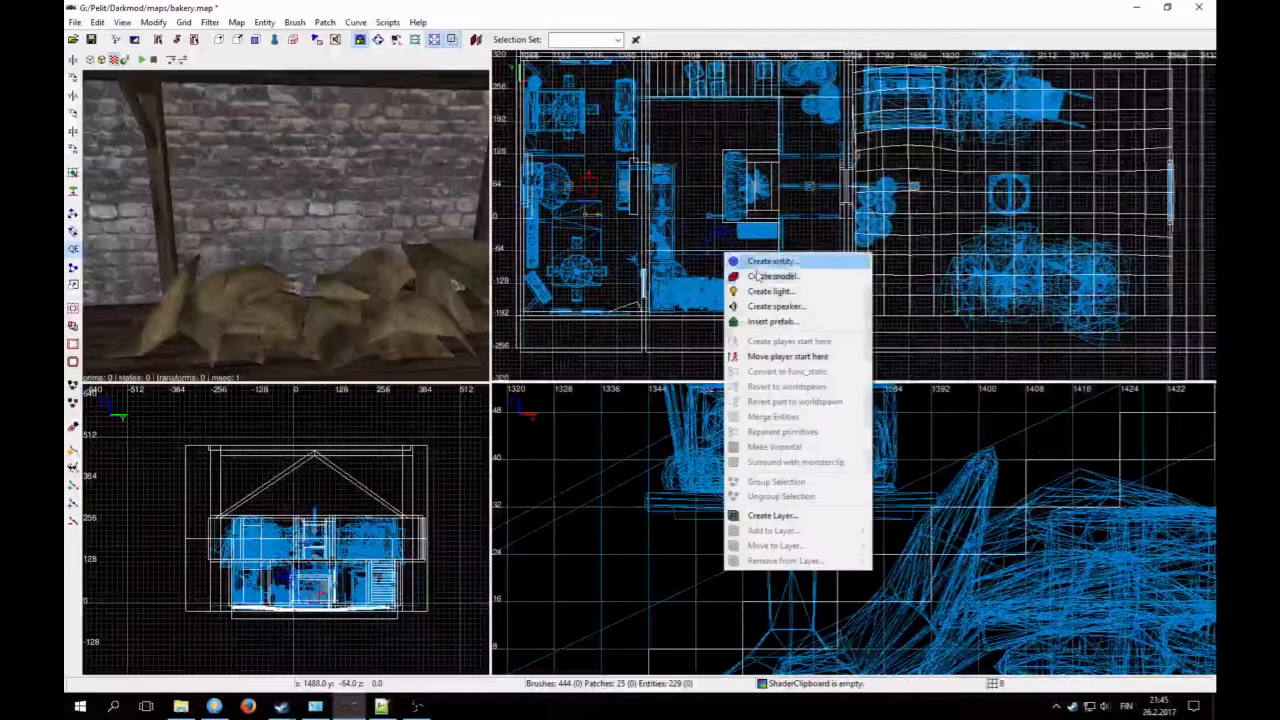
{"action": "left_click", "coordinate": [760, 274]}
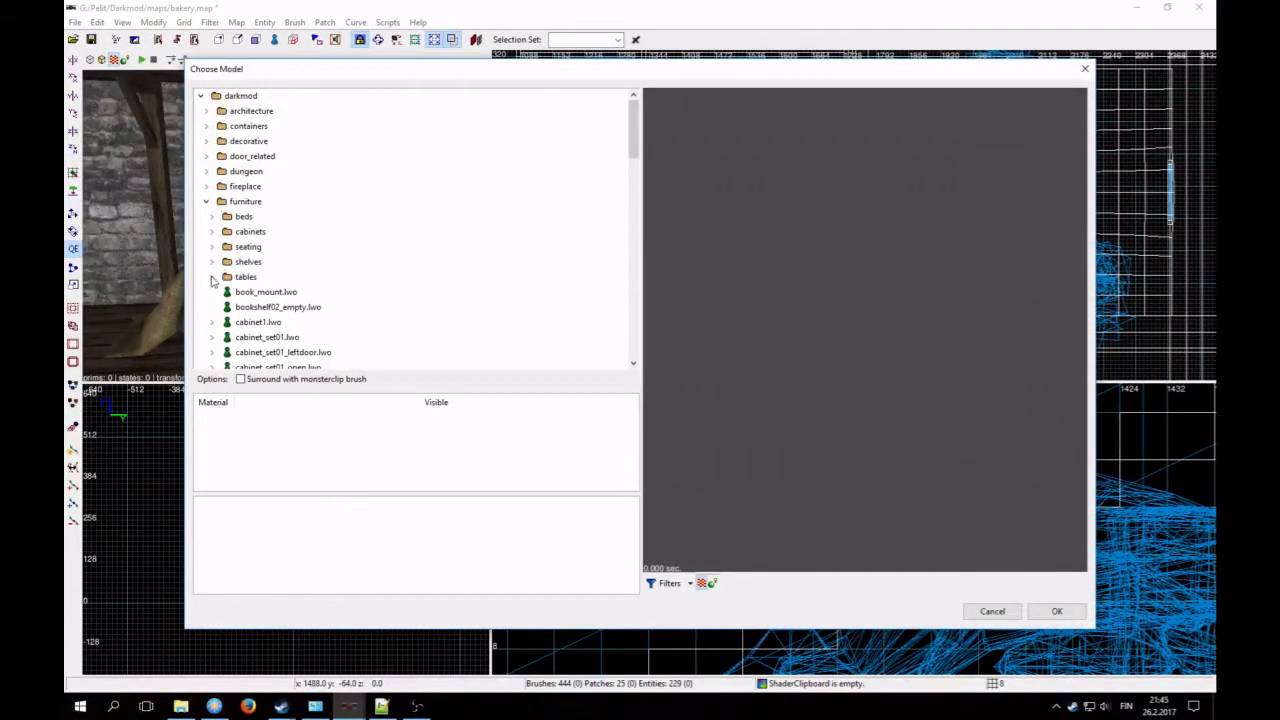
{"action": "left_click", "coordinate": [270, 304]}
{"action": "key", "text": "Down"}
{"action": "key", "text": "Down"}
{"action": "key", "text": "Down"}
{"action": "key", "text": "Down"}
{"action": "key", "text": "Down"}
{"action": "key", "text": "Down"}
{"action": "key", "text": "Down"}
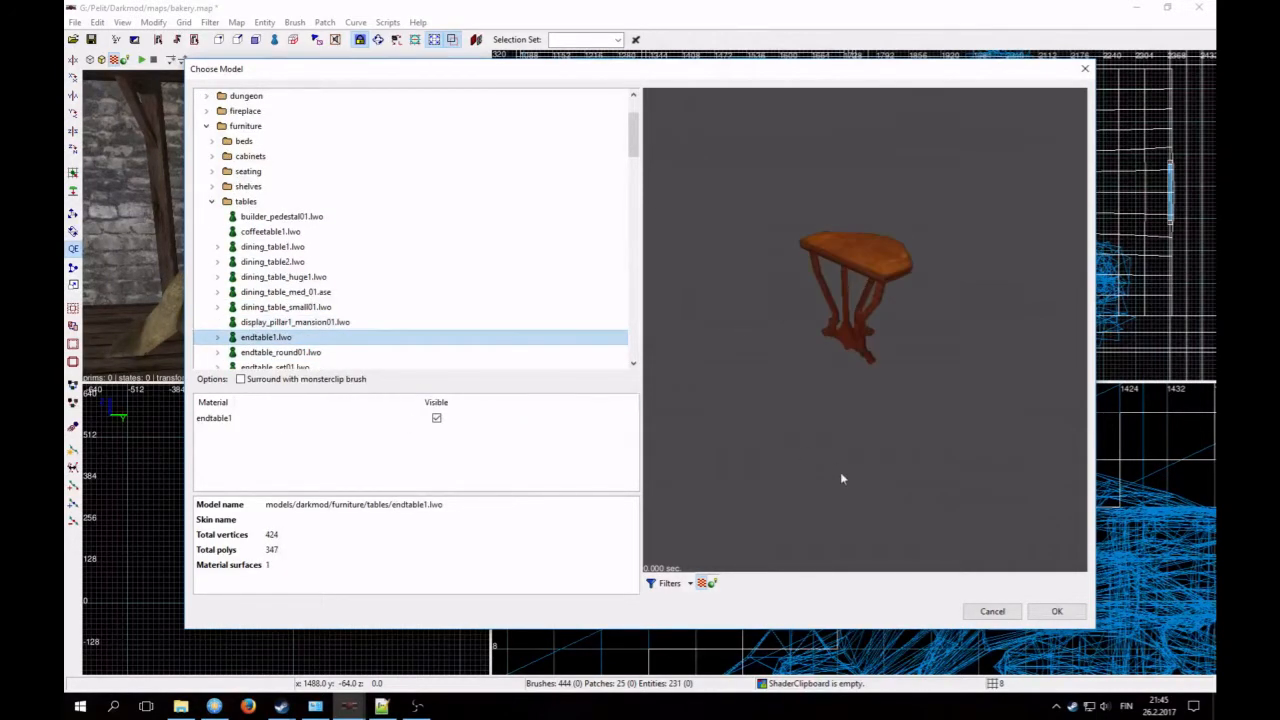
Step: Compare the skins of the end table and insert it with the endtable/plainwood skin
{"action": "left_click", "coordinate": [217, 337]}
{"action": "left_click", "coordinate": [264, 353]}
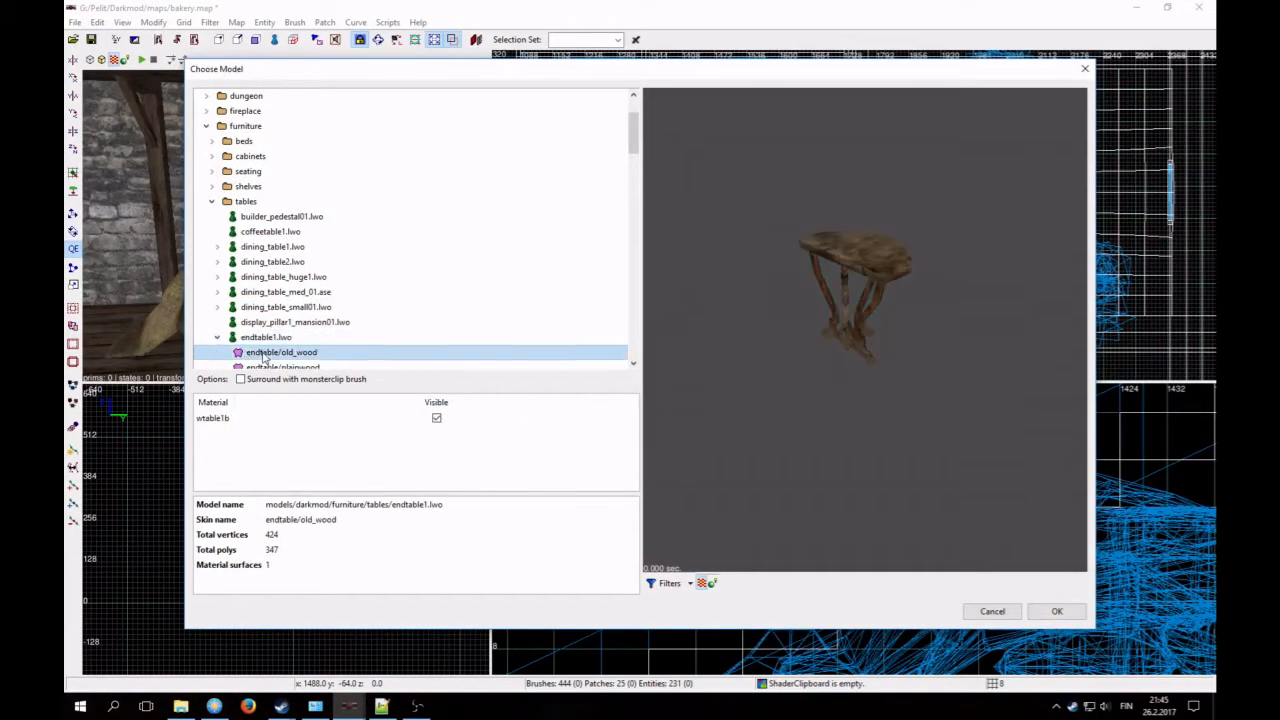
{"action": "key", "text": "Down"}
{"action": "key", "text": "Down"}
{"action": "key", "text": "Down"}
{"action": "key", "text": "Down"}
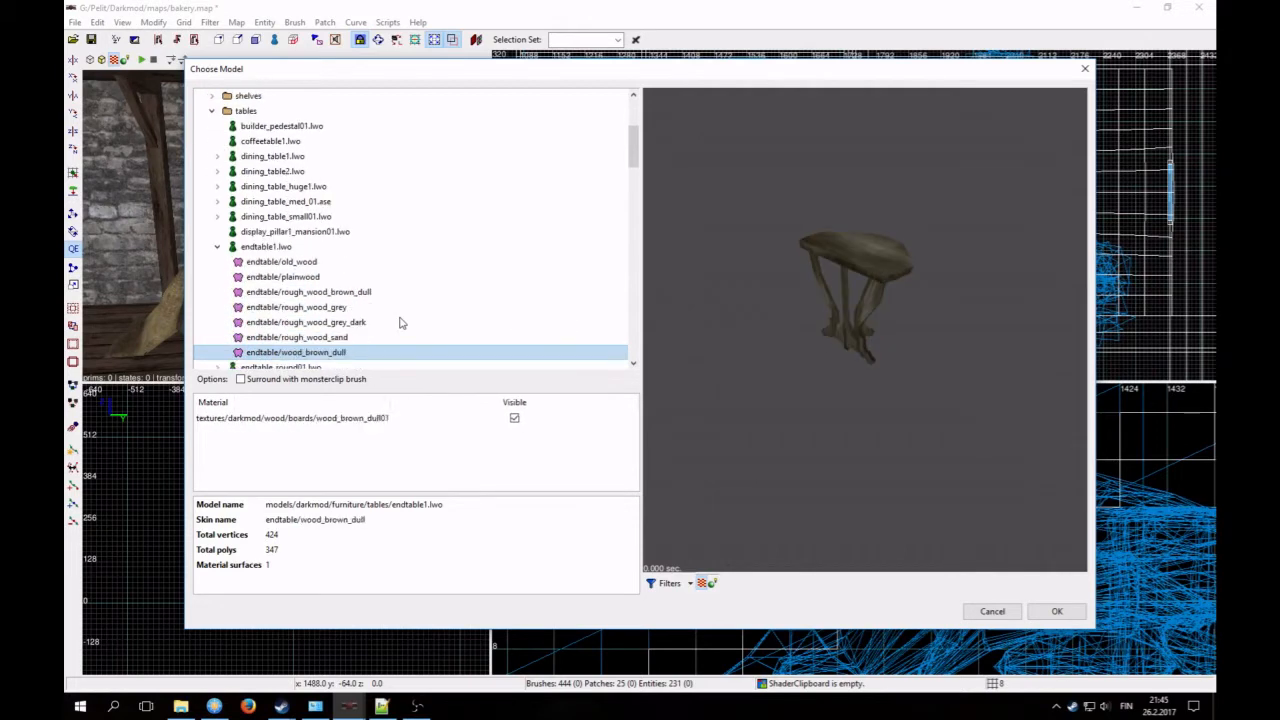
{"action": "key", "text": "Up"}
{"action": "key", "text": "Up"}
{"action": "key", "text": "Up"}
{"action": "key", "text": "Up"}
{"action": "key", "text": "Up"}
{"action": "key", "text": "Up"}
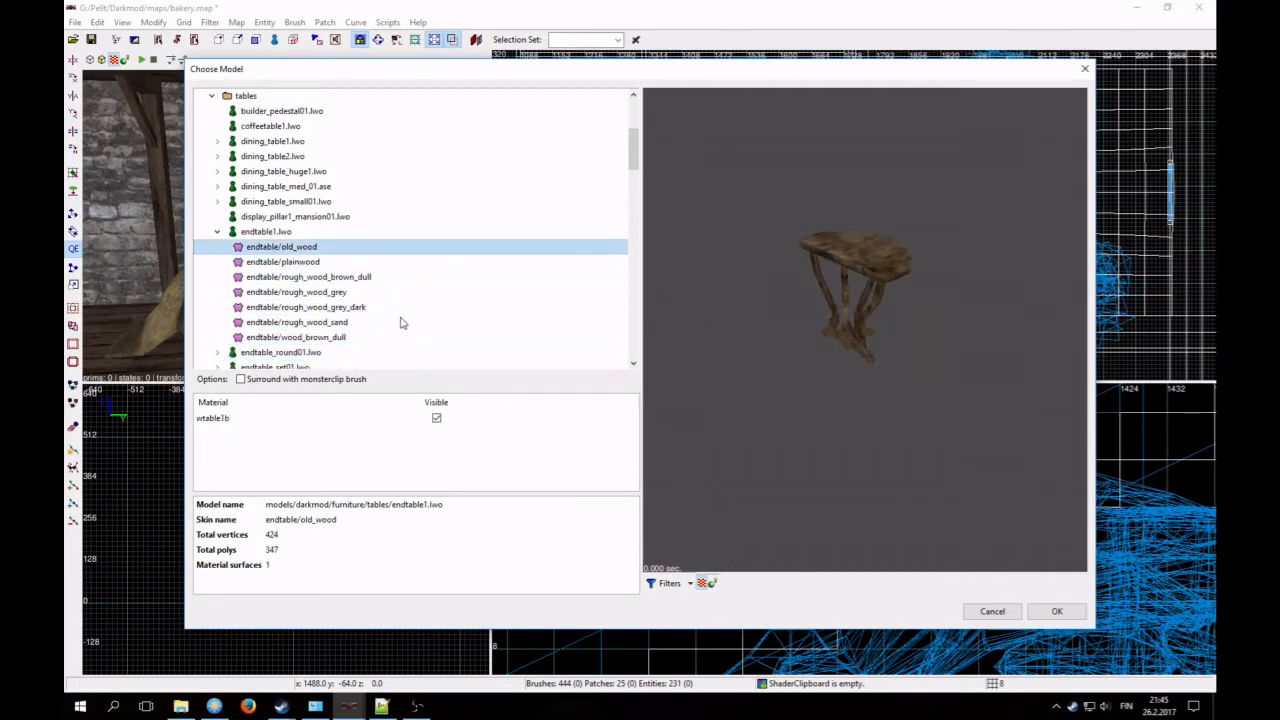
{"action": "key", "text": "Down"}
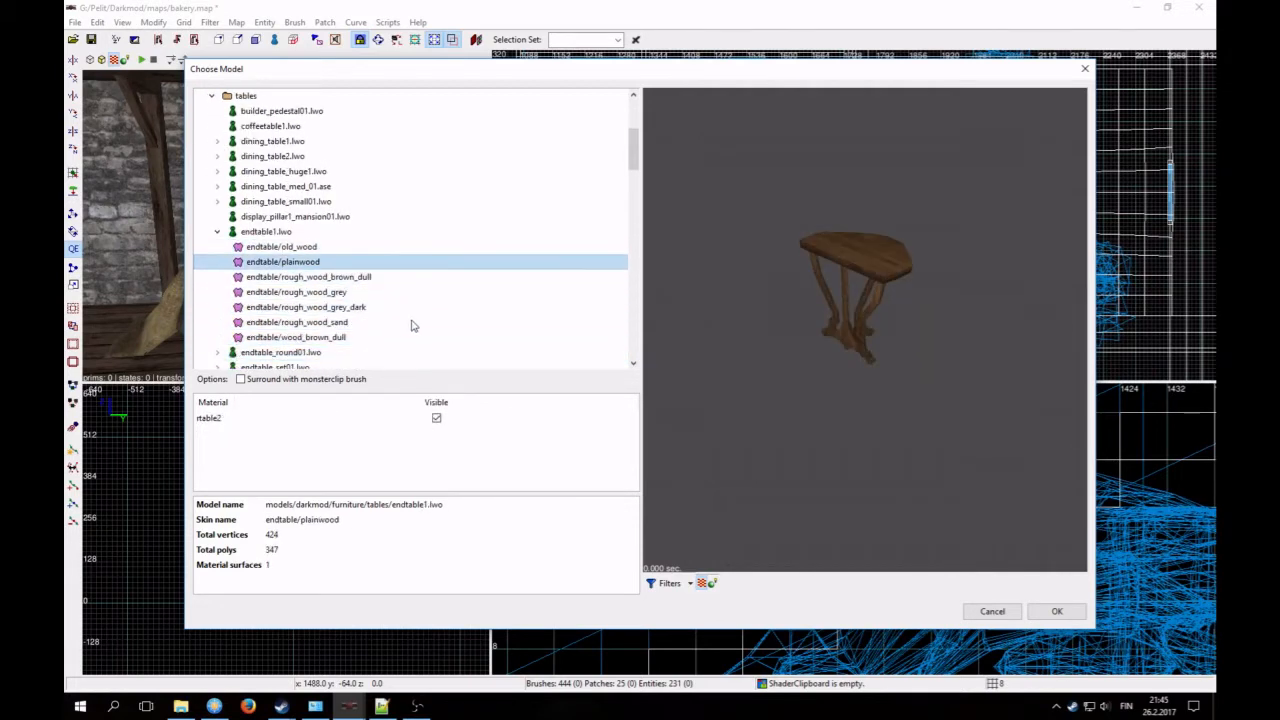
{"action": "left_click", "coordinate": [1057, 611]}
Step: Rotate the end table so its flat side faces the stone wall and drop it to the floor
{"action": "right_click", "coordinate": [334, 260]}
{"action": "key", "text": "Down"}
{"action": "right_click", "coordinate": [334, 260]}
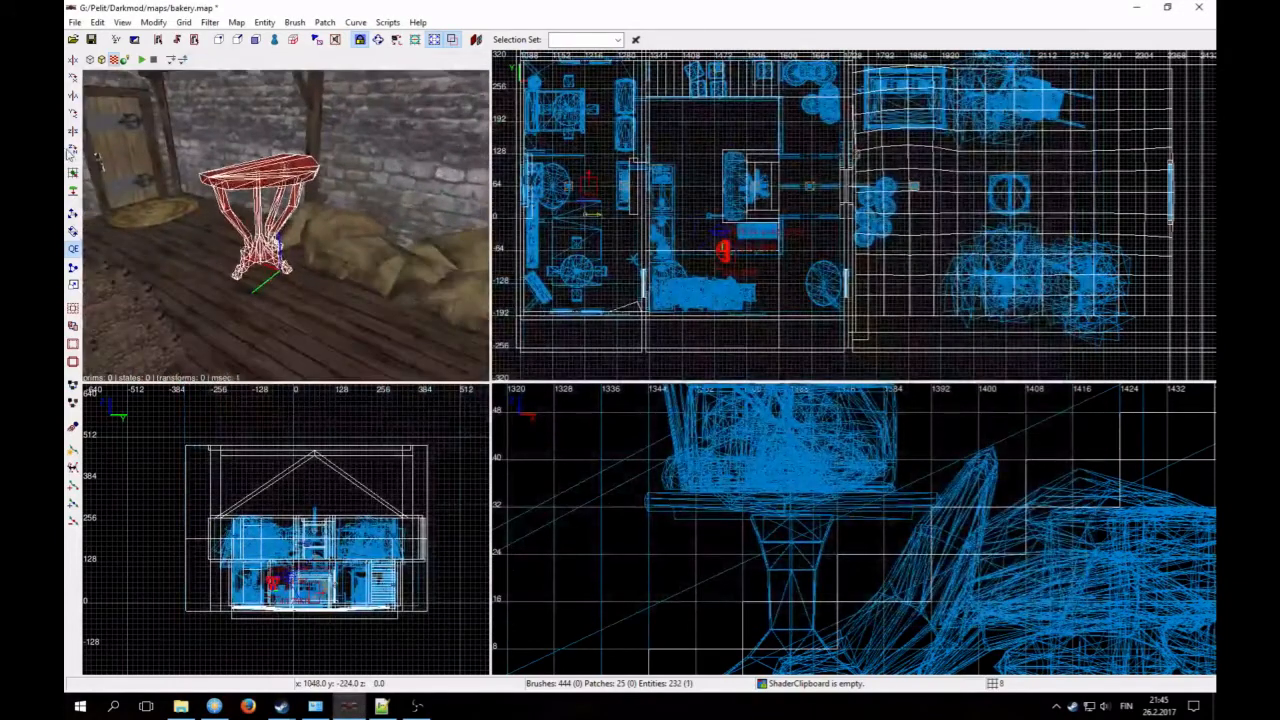
{"action": "scroll", "coordinate": [718, 262], "scroll_direction": "up", "scroll_amount": 3}
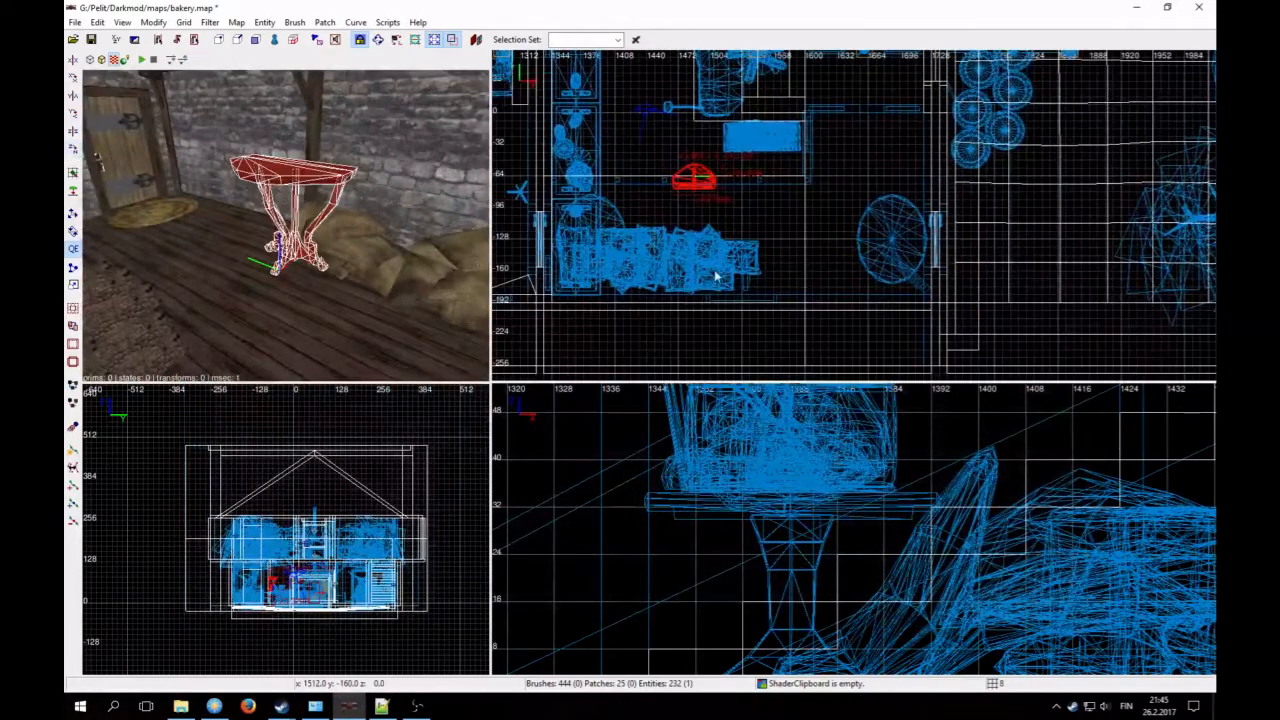
{"action": "left_click", "coordinate": [74, 193]}
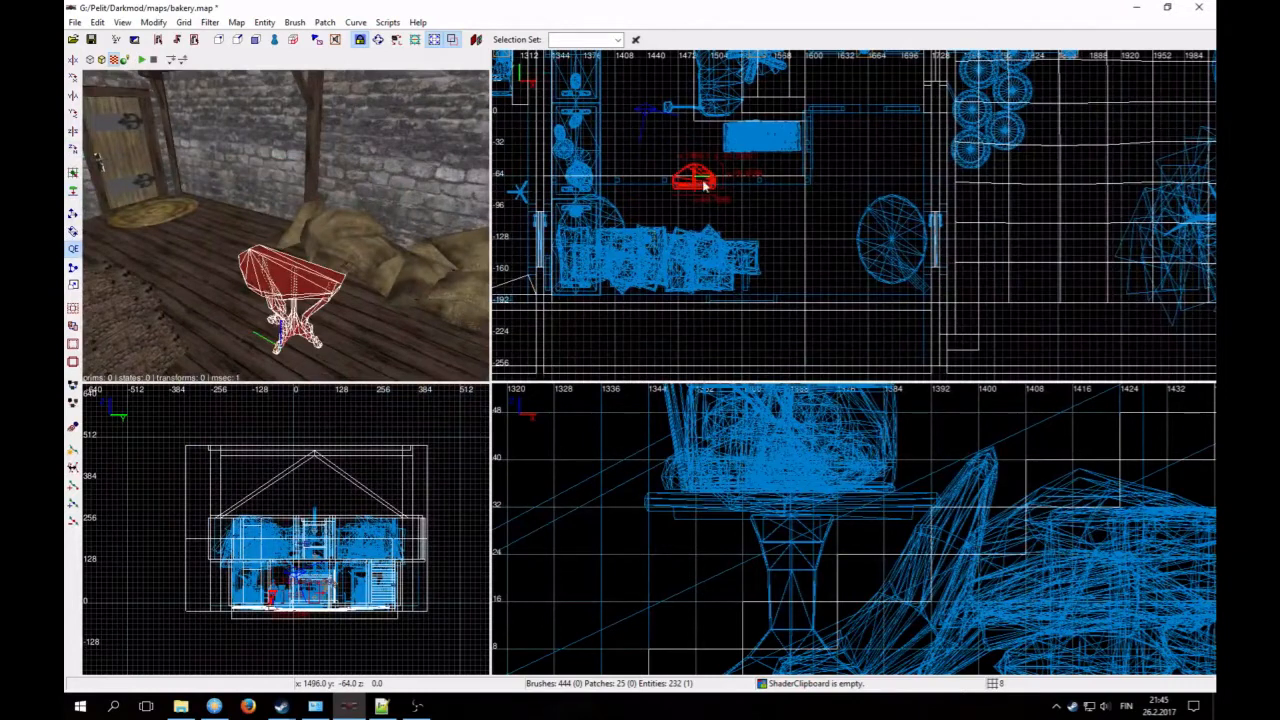
Step: Move the end table to the stone wall at the end of the sack pile and deselect it
{"action": "left_click_drag", "start_coordinate": [705, 180], "coordinate": [713, 268]}
{"action": "right_click", "coordinate": [195, 284]}
{"action": "key", "text": "Up"}
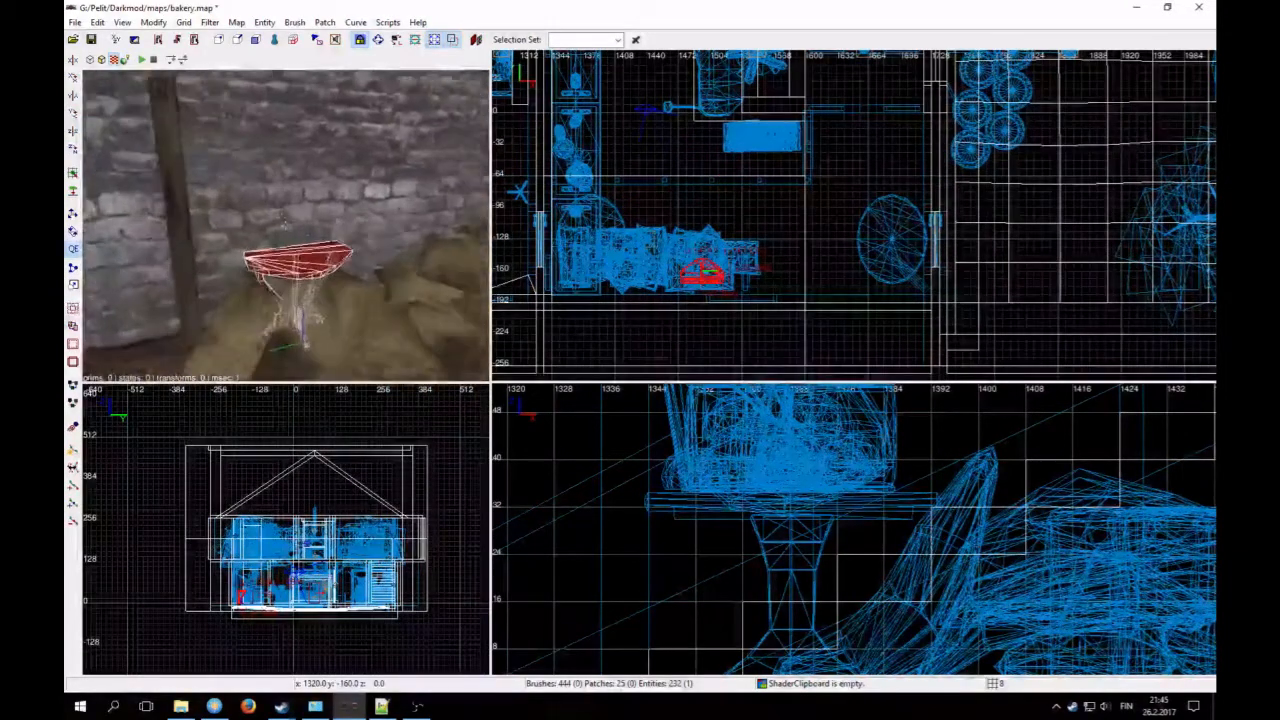
{"action": "right_click", "coordinate": [195, 284]}
{"action": "key", "text": "Escape"}
Step: Delete the group of sacks that overlaps the end table
{"action": "left_click", "coordinate": [254, 264], "text": "shift"}
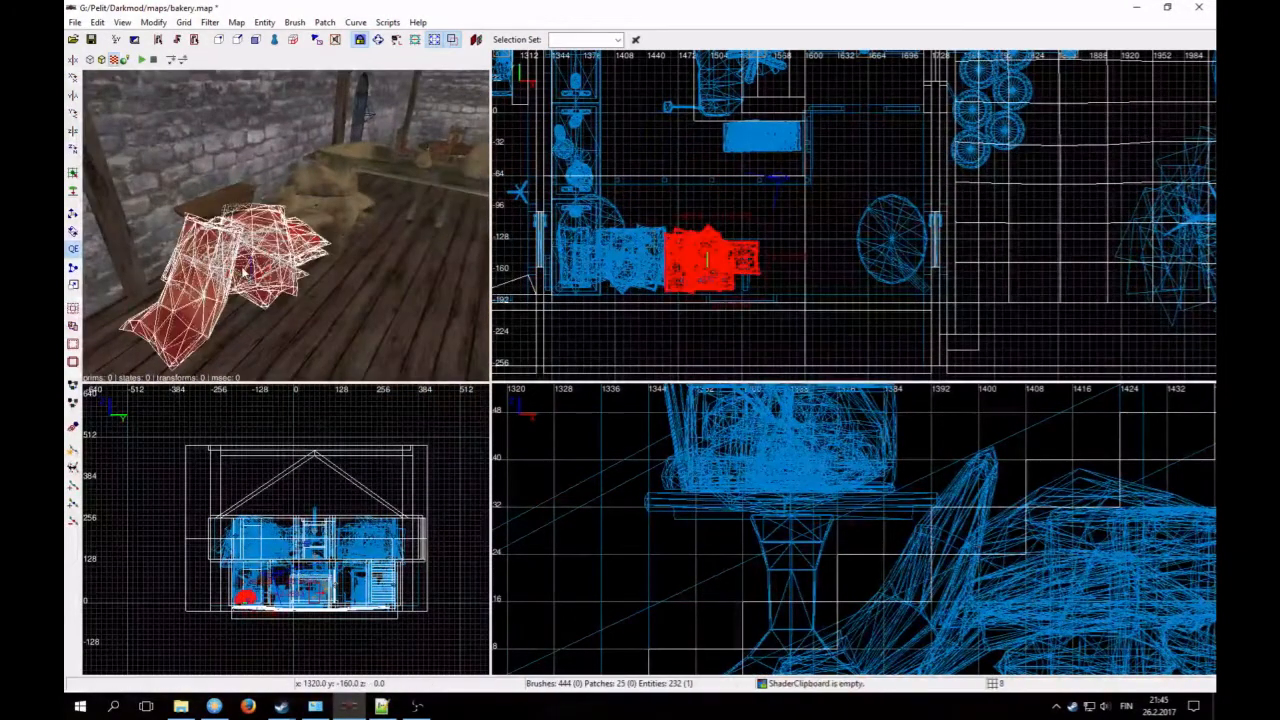
{"action": "right_click", "coordinate": [259, 280]}
{"action": "key", "text": "Left"}
{"action": "right_click", "coordinate": [259, 280]}
{"action": "key", "text": "BackSpace"}
Step: Select the end table and shift it flush against the stone wall with the grid size at 2
{"action": "right_click", "coordinate": [258, 280]}
{"action": "key", "text": "Right"}
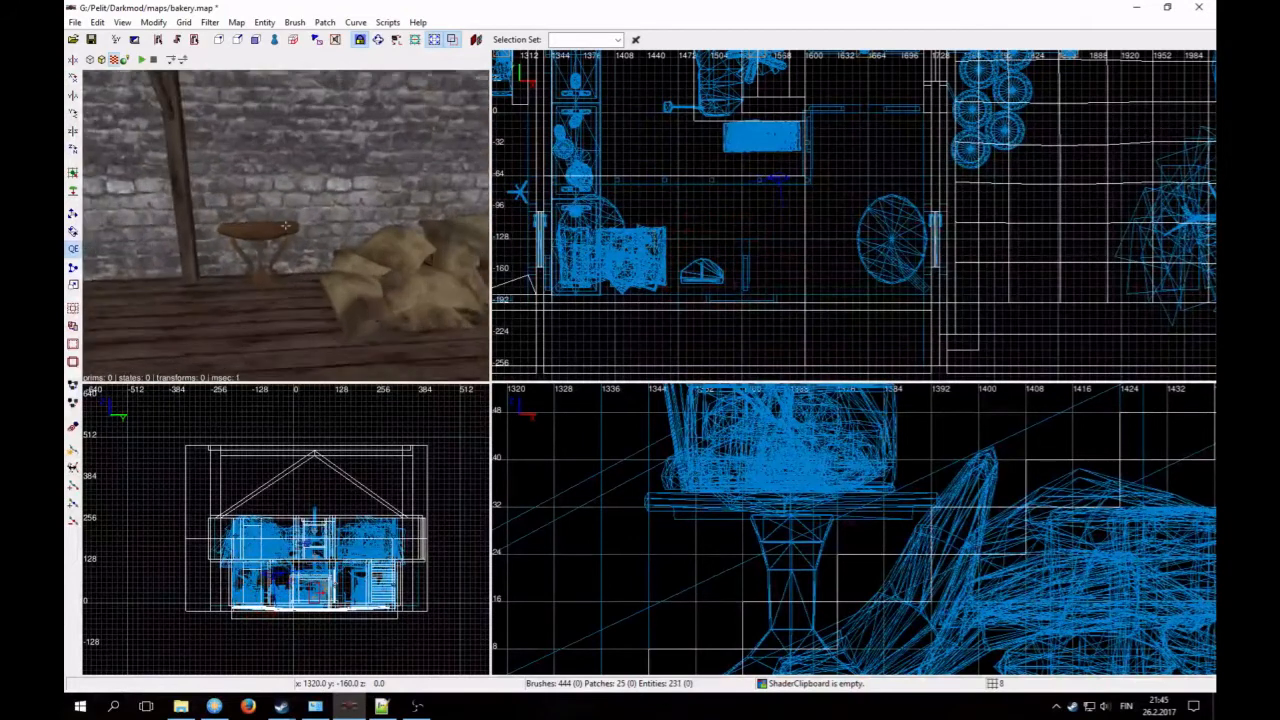
{"action": "right_click", "coordinate": [308, 246]}
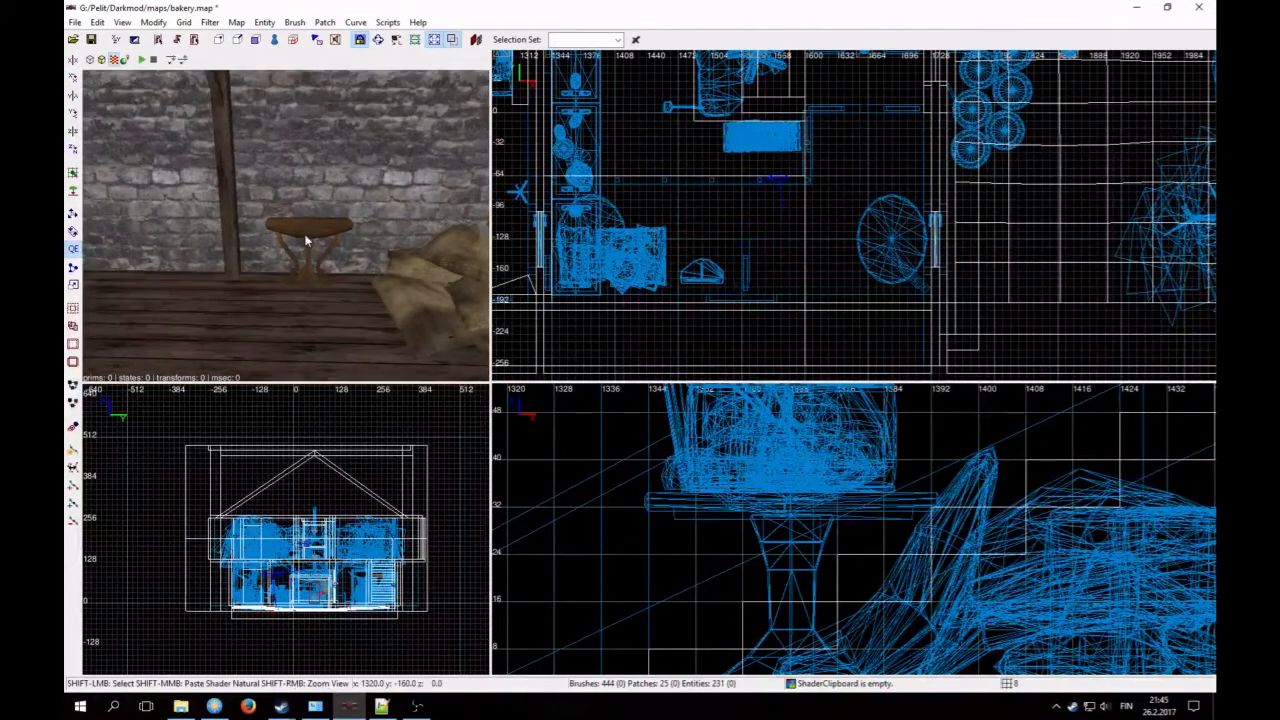
{"action": "left_click", "coordinate": [306, 241], "text": "shift"}
{"action": "scroll", "coordinate": [727, 207], "scroll_direction": "up", "scroll_amount": 3}
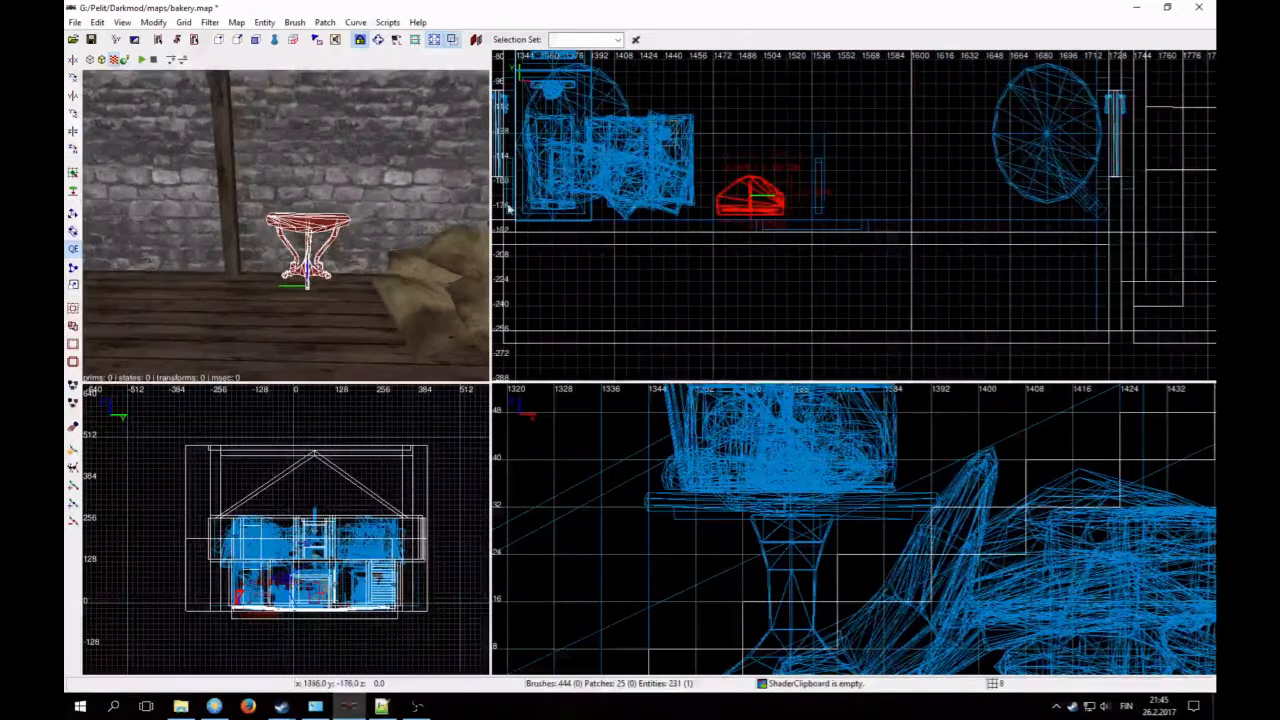
{"action": "key", "text": "bracketleft"}
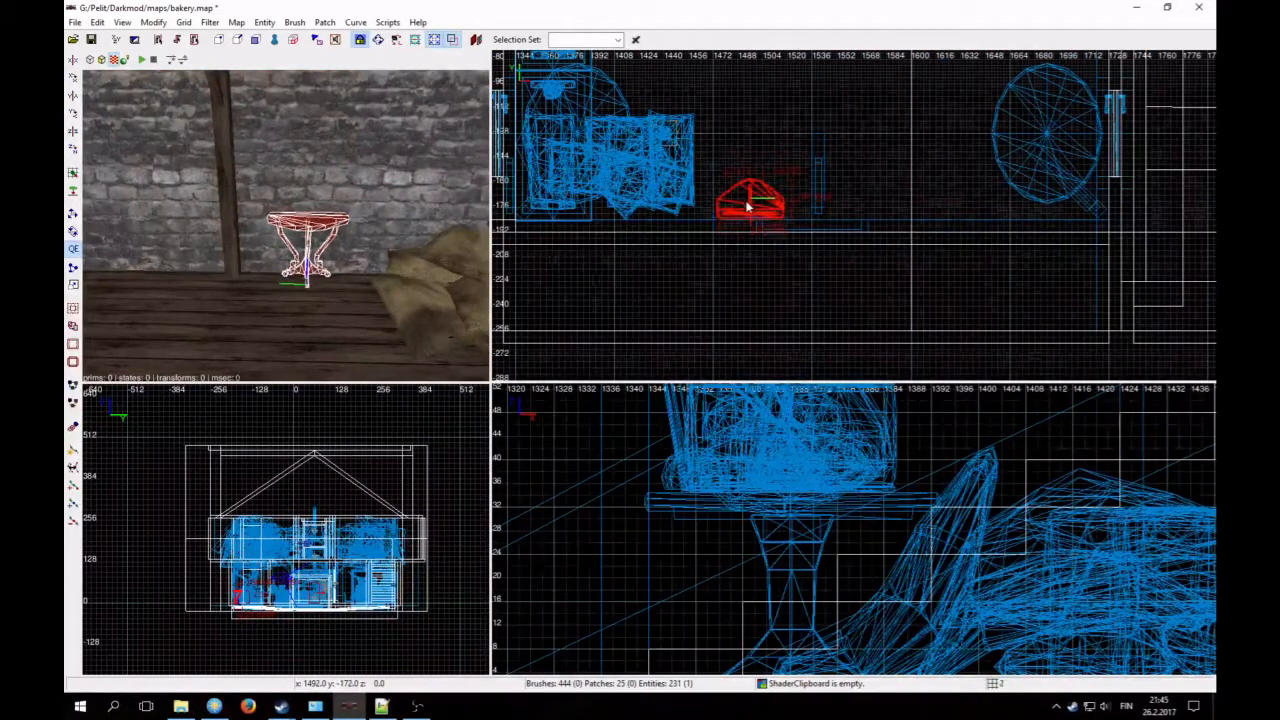
Step: Duplicate the candle standing on the table across the room and move the copy to the end table's position
{"action": "right_click", "coordinate": [350, 298]}
{"action": "right_click", "coordinate": [350, 298]}
{"action": "right_click", "coordinate": [350, 298]}
{"action": "right_click", "coordinate": [350, 298]}
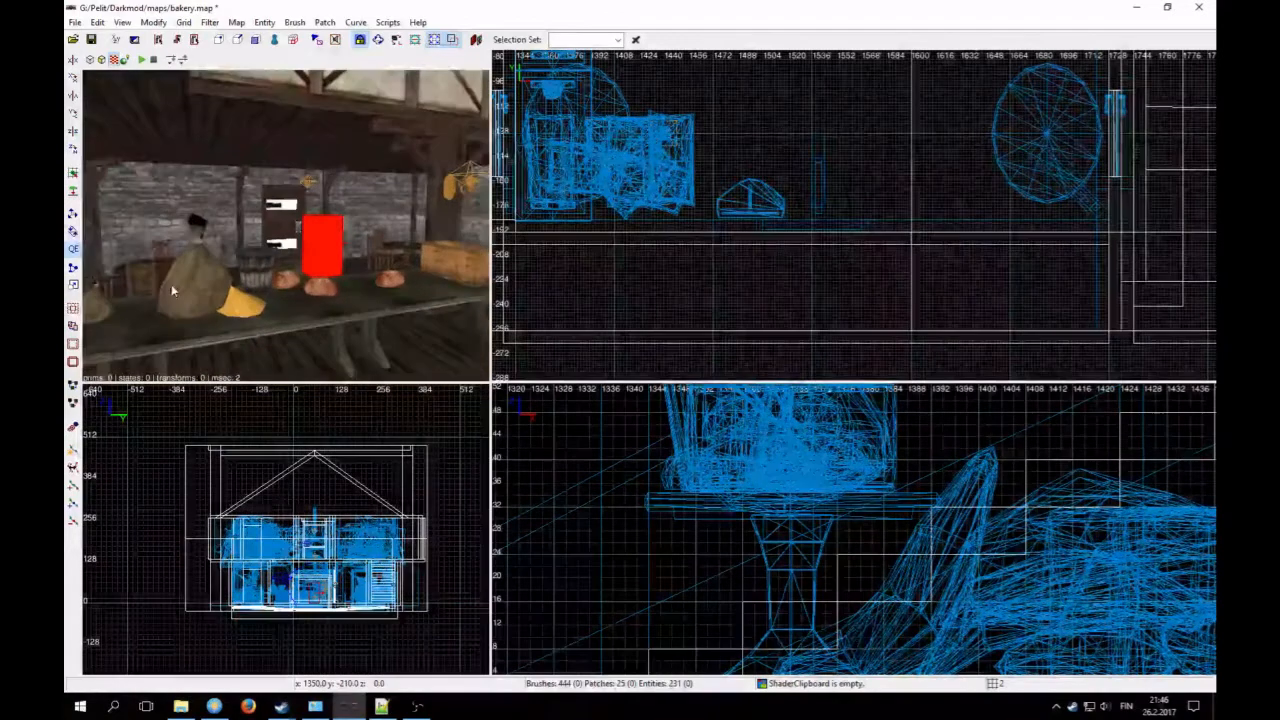
{"action": "scroll", "coordinate": [738, 263], "scroll_direction": "down", "scroll_amount": 4}
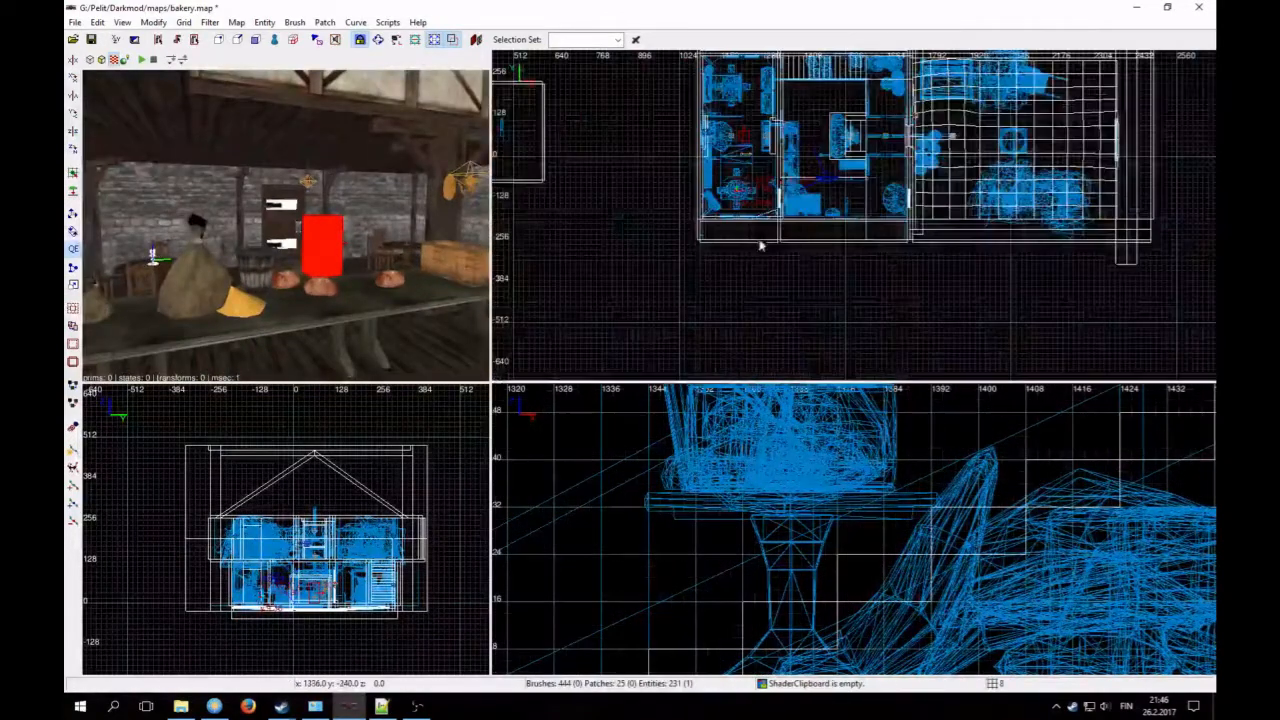
{"action": "key", "text": "space"}
{"action": "left_click_drag", "start_coordinate": [677, 181], "coordinate": [772, 200]}
{"action": "scroll", "coordinate": [772, 200], "scroll_direction": "up", "scroll_amount": 1}
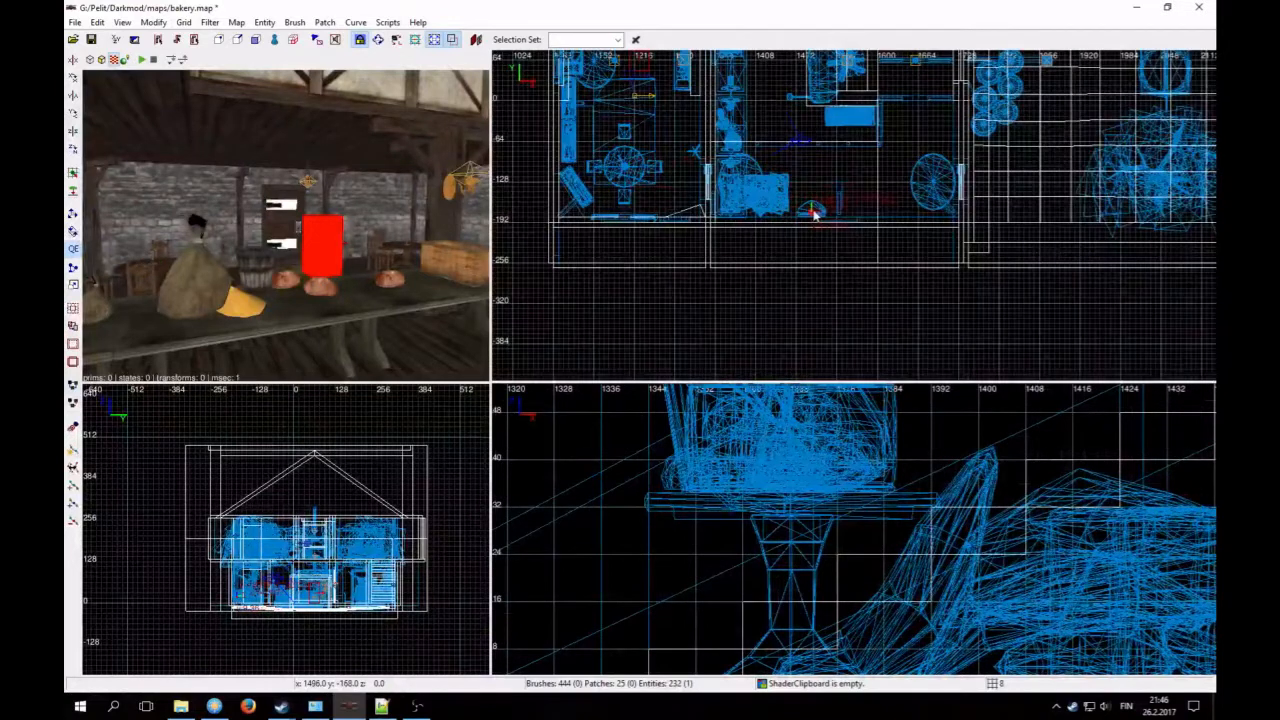
{"action": "right_click", "coordinate": [191, 229]}
{"action": "right_click", "coordinate": [191, 229]}
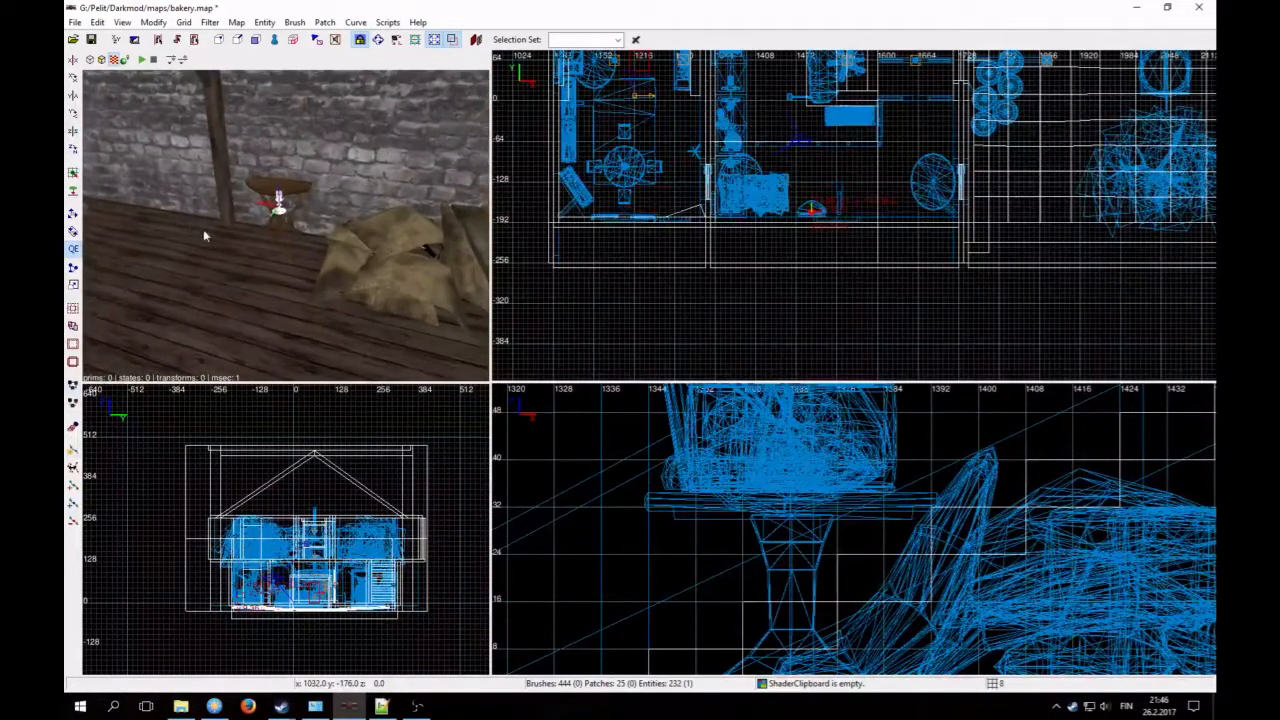
Step: Raise the copied candle above the end table by the stone wall and drop it onto the tabletop
{"action": "scroll", "coordinate": [767, 580], "scroll_direction": "down", "scroll_amount": 4}
{"action": "right_click_drag", "start_coordinate": [848, 566], "coordinate": [524, 608]}
{"action": "scroll", "coordinate": [848, 567], "scroll_direction": "up", "scroll_amount": 2}
{"action": "scroll", "coordinate": [777, 598], "scroll_direction": "up", "scroll_amount": 1}
{"action": "left_click_drag", "start_coordinate": [778, 608], "coordinate": [786, 508]}
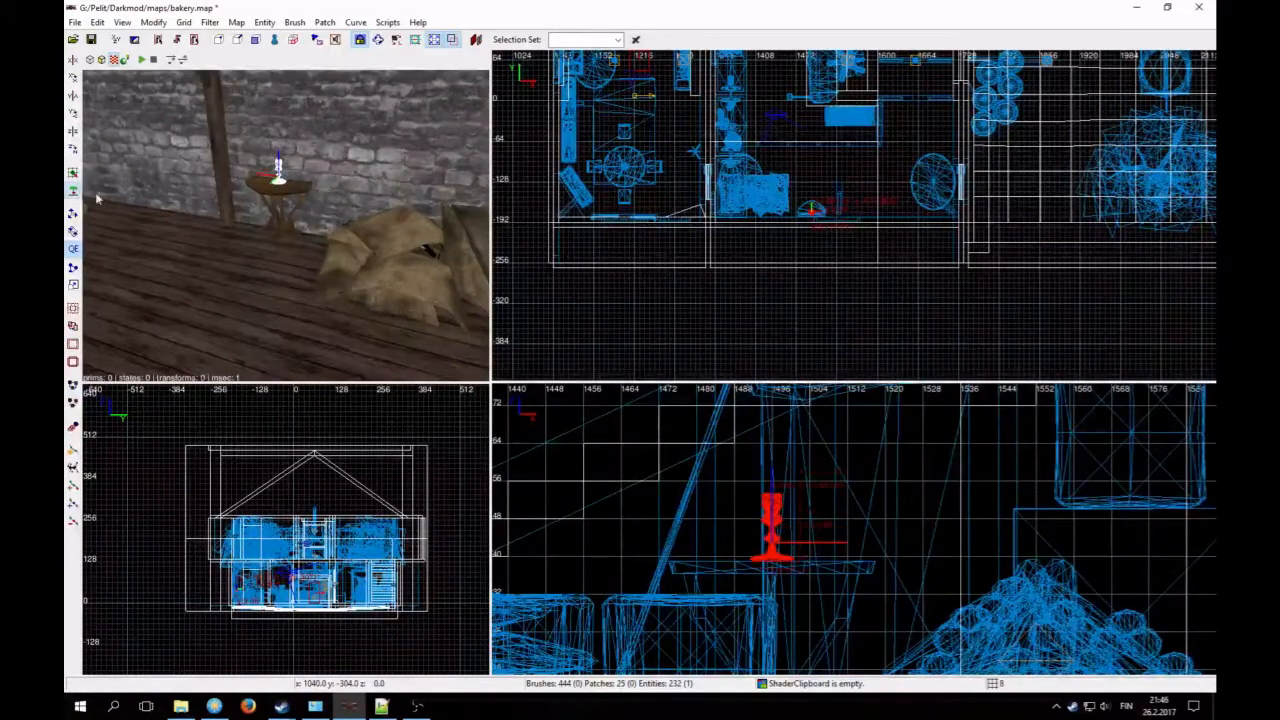
{"action": "left_click", "coordinate": [75, 193]}
{"action": "key", "text": "Escape"}
Step: Nudge the candle sideways to the middle of the tabletop with the grid size at 2 and deselect it
{"action": "right_click", "coordinate": [310, 212]}
{"action": "key", "text": "Up"}
{"action": "right_click", "coordinate": [310, 212]}
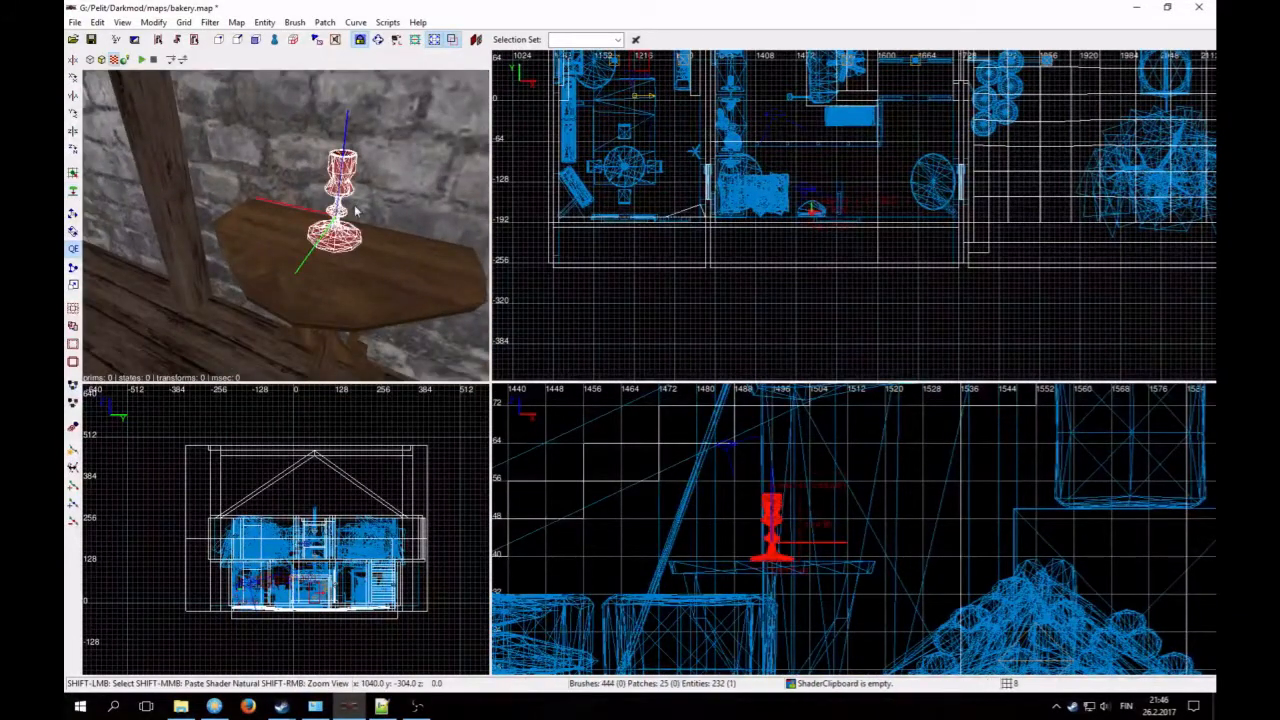
{"action": "scroll", "coordinate": [693, 246], "scroll_direction": "up", "scroll_amount": 3}
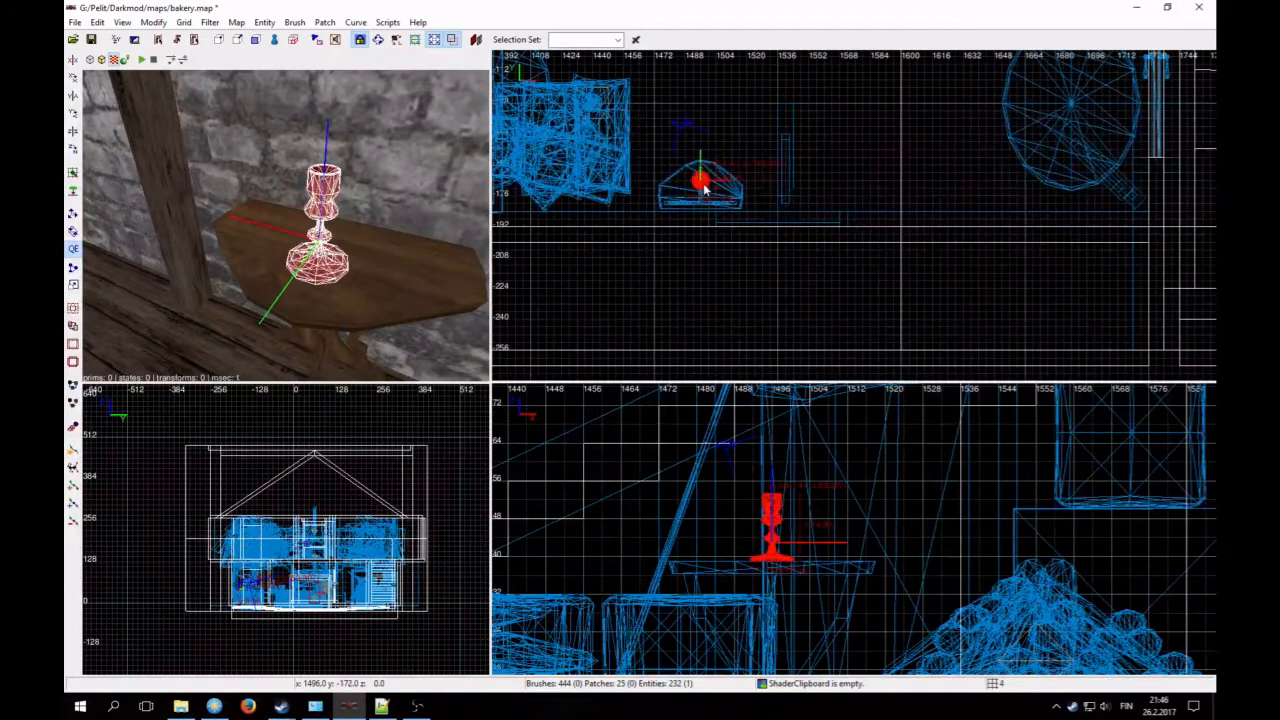
{"action": "left_click_drag", "start_coordinate": [703, 185], "coordinate": [703, 186]}
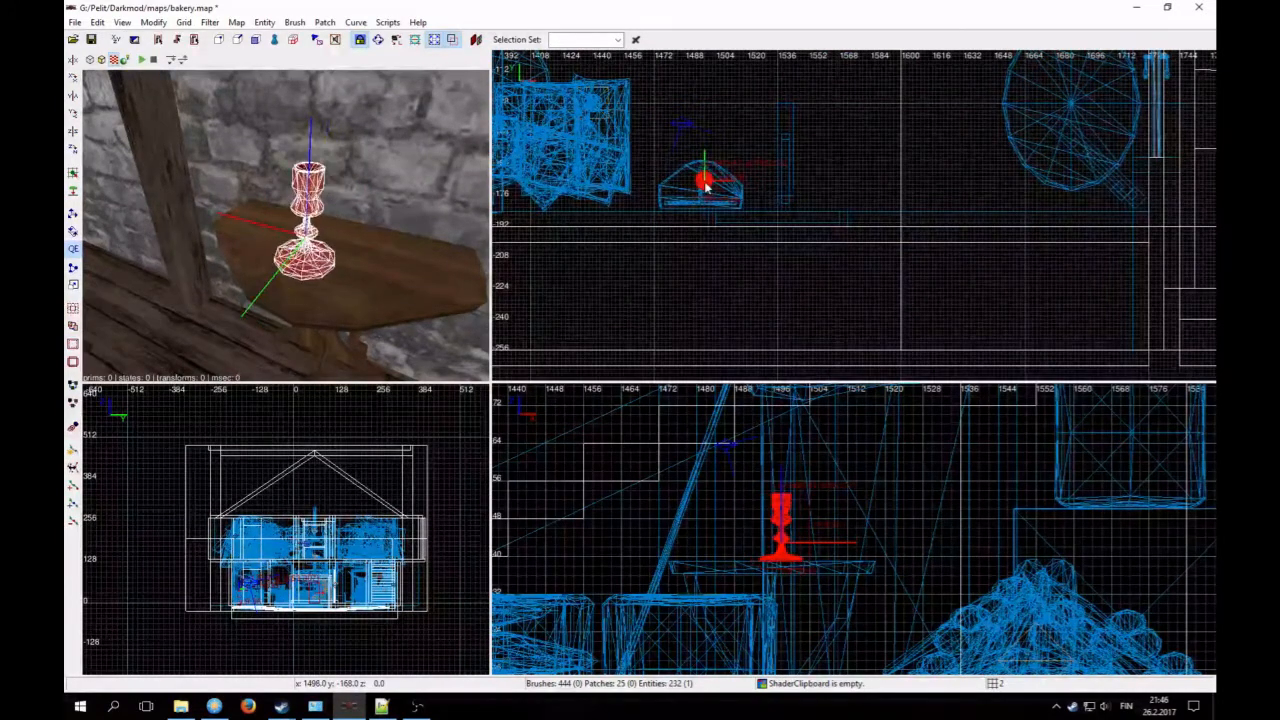
{"action": "key", "text": "Escape"}
Step: Duplicate the end table together with its candle and raise the copies to the upper floor with the grid size at 8
{"action": "right_click", "coordinate": [394, 352]}
{"action": "key", "text": "Up"}
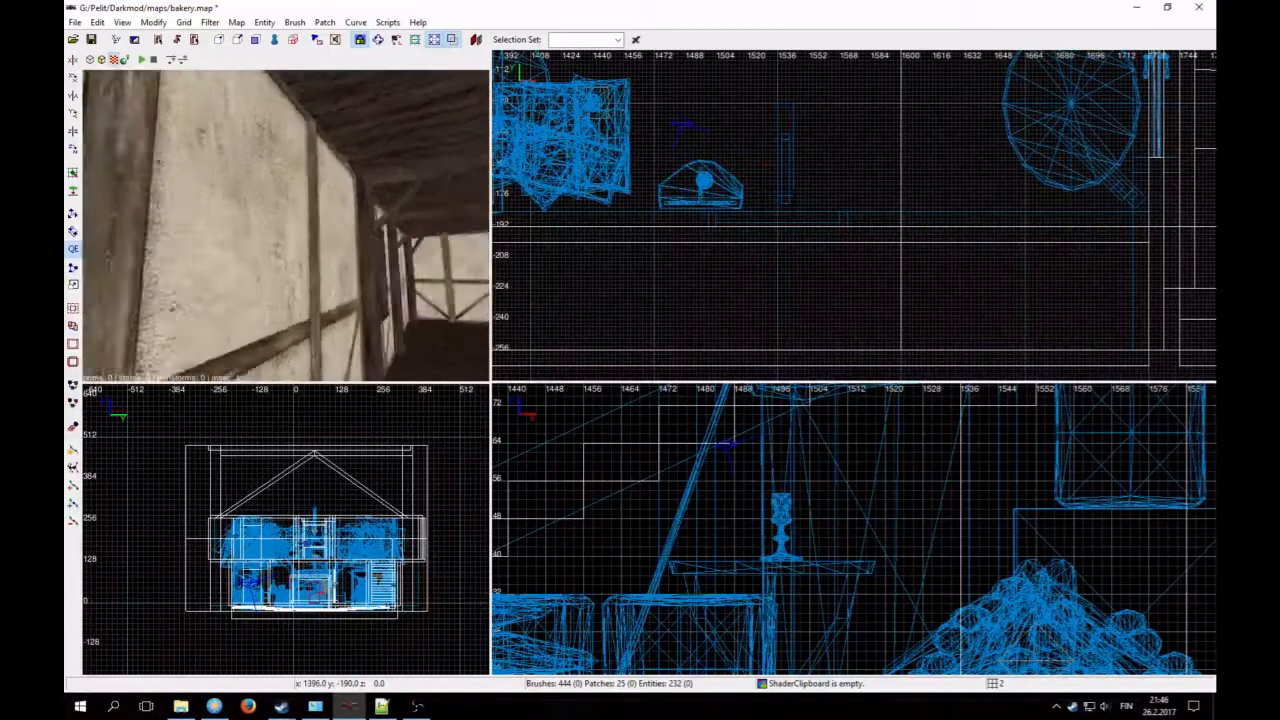
{"action": "key", "text": "Up"}
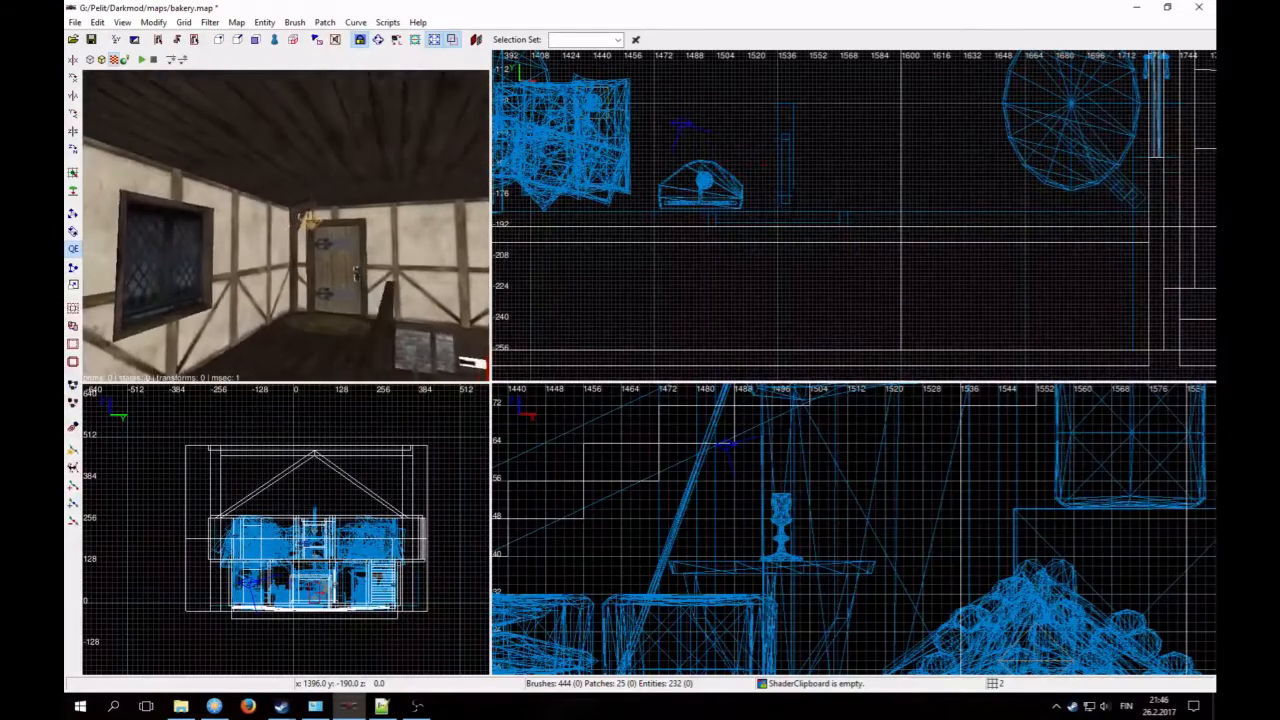
{"action": "key", "text": "Down"}
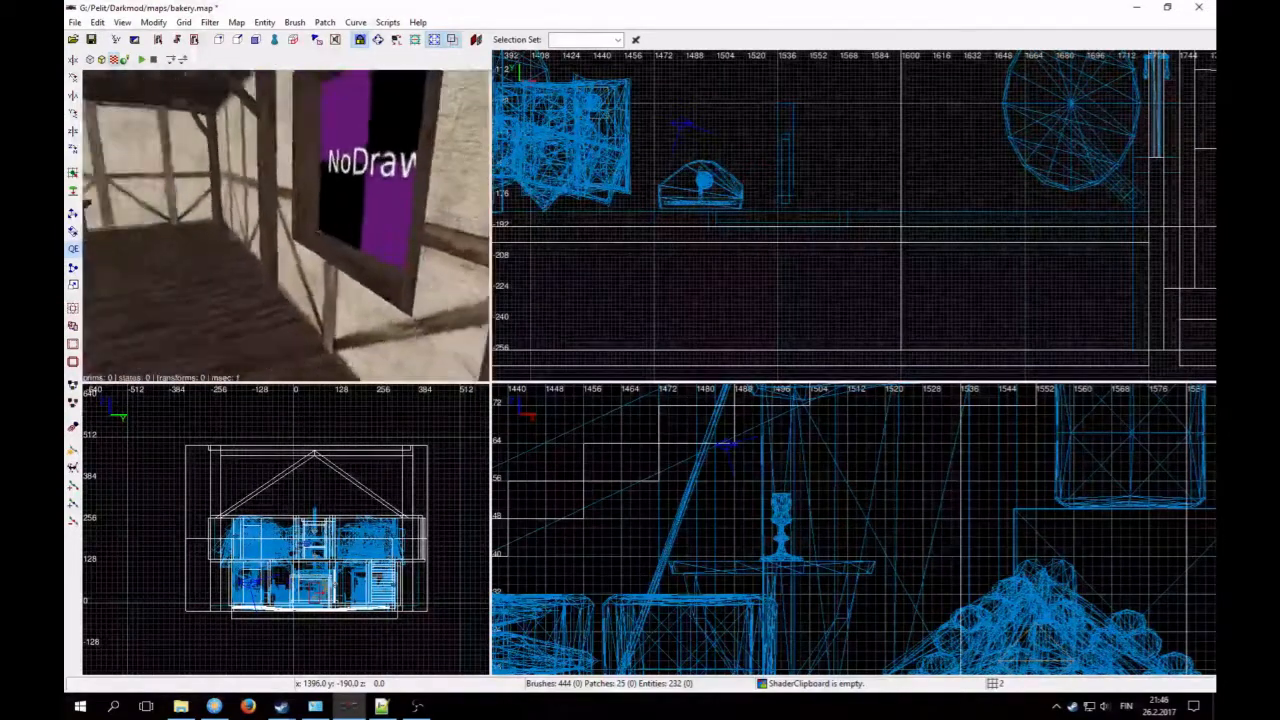
{"action": "key", "text": "Up"}
{"action": "key", "text": "Up"}
{"action": "right_click", "coordinate": [341, 259]}
{"action": "key", "text": "4"}
{"action": "left_click", "coordinate": [311, 220], "text": "shift"}
{"action": "key", "text": "Escape"}
{"action": "left_click", "coordinate": [318, 231], "text": "shift"}
{"action": "left_click", "coordinate": [310, 213], "text": "shift"}
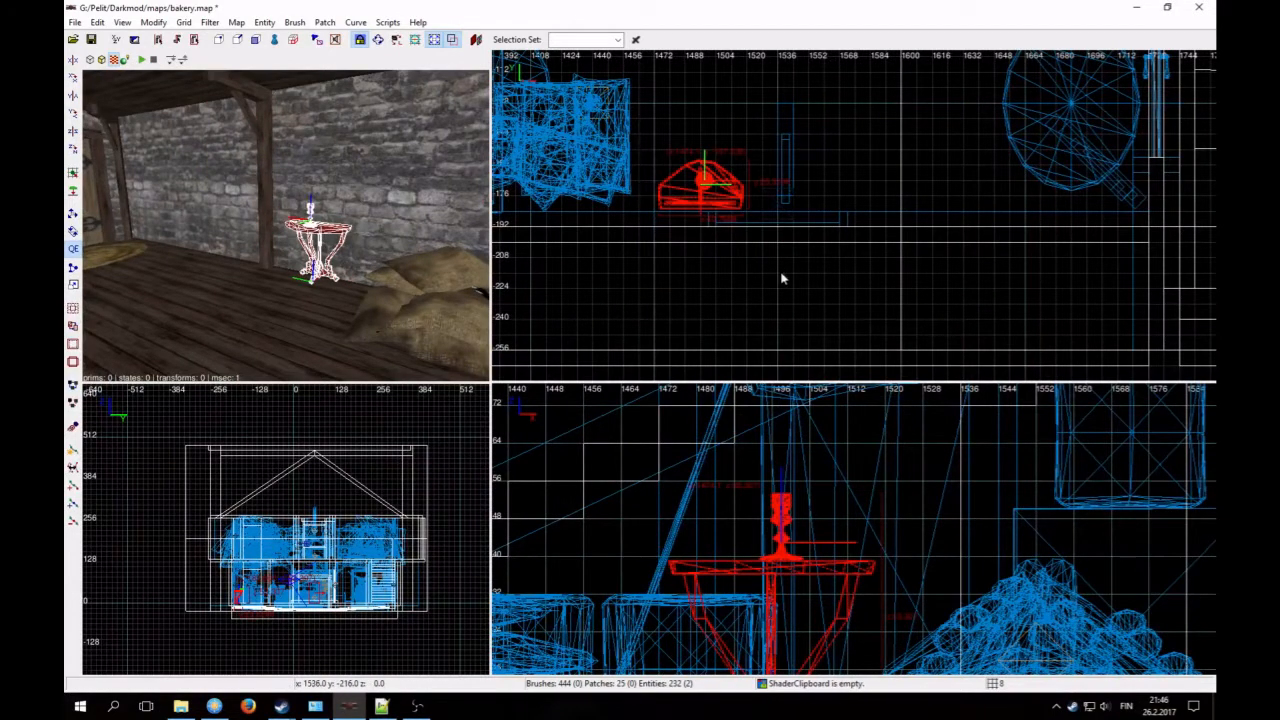
{"action": "scroll", "coordinate": [804, 514], "scroll_direction": "down", "scroll_amount": 10}
{"action": "key", "text": "space"}
{"action": "left_click_drag", "start_coordinate": [849, 538], "coordinate": [848, 470]}
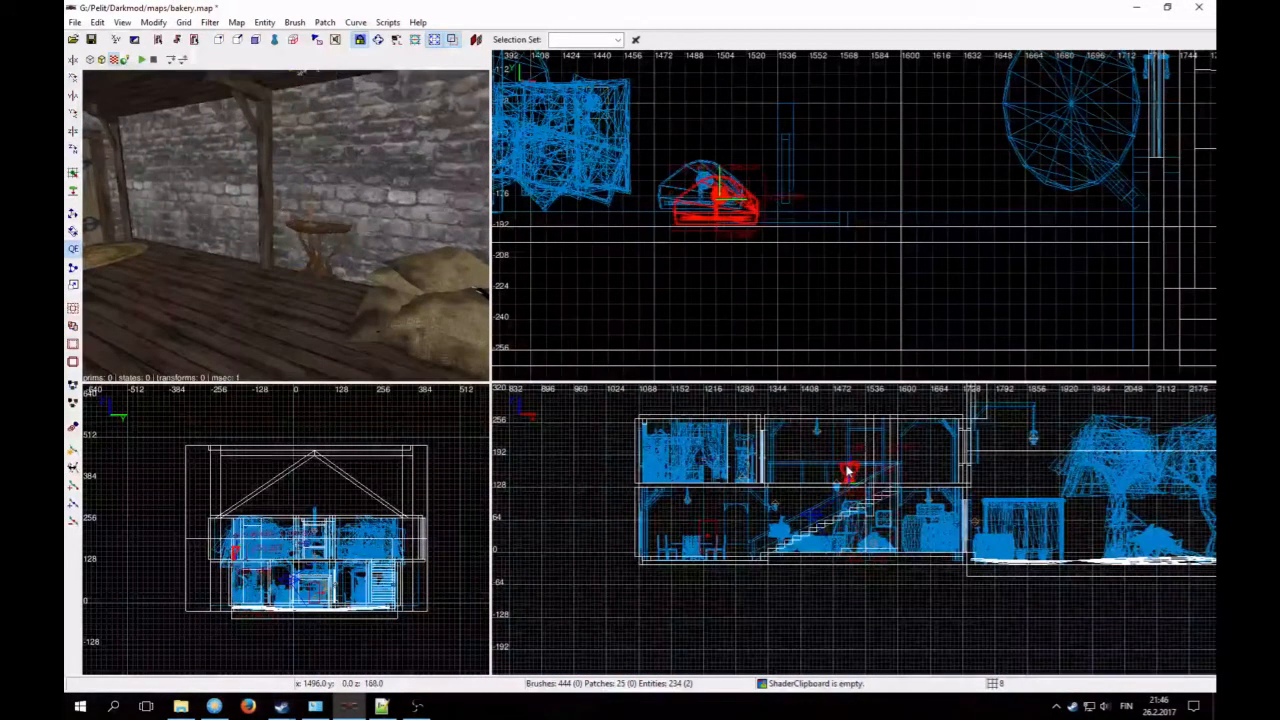
Step: Move the copied table and candle across the upper floor to the window facing the courtyard and deselect them
{"action": "right_click", "coordinate": [226, 237]}
{"action": "key", "text": "Up"}
{"action": "right_click", "coordinate": [138, 197]}
{"action": "scroll", "coordinate": [705, 198], "scroll_direction": "down", "scroll_amount": 6}
{"action": "right_click_drag", "start_coordinate": [865, 214], "coordinate": [761, 241]}
{"action": "left_click_drag", "start_coordinate": [713, 246], "coordinate": [811, 124]}
{"action": "right_click", "coordinate": [400, 238]}
{"action": "key", "text": "Up"}
{"action": "right_click", "coordinate": [382, 240]}
{"action": "key", "text": "Escape"}
Step: Rotate the upstairs end table 90 degrees about the vertical axis and shift it flush against the window wall with the grid size at 1
{"action": "left_click", "coordinate": [302, 284], "text": "shift"}
{"action": "left_click", "coordinate": [72, 150]}
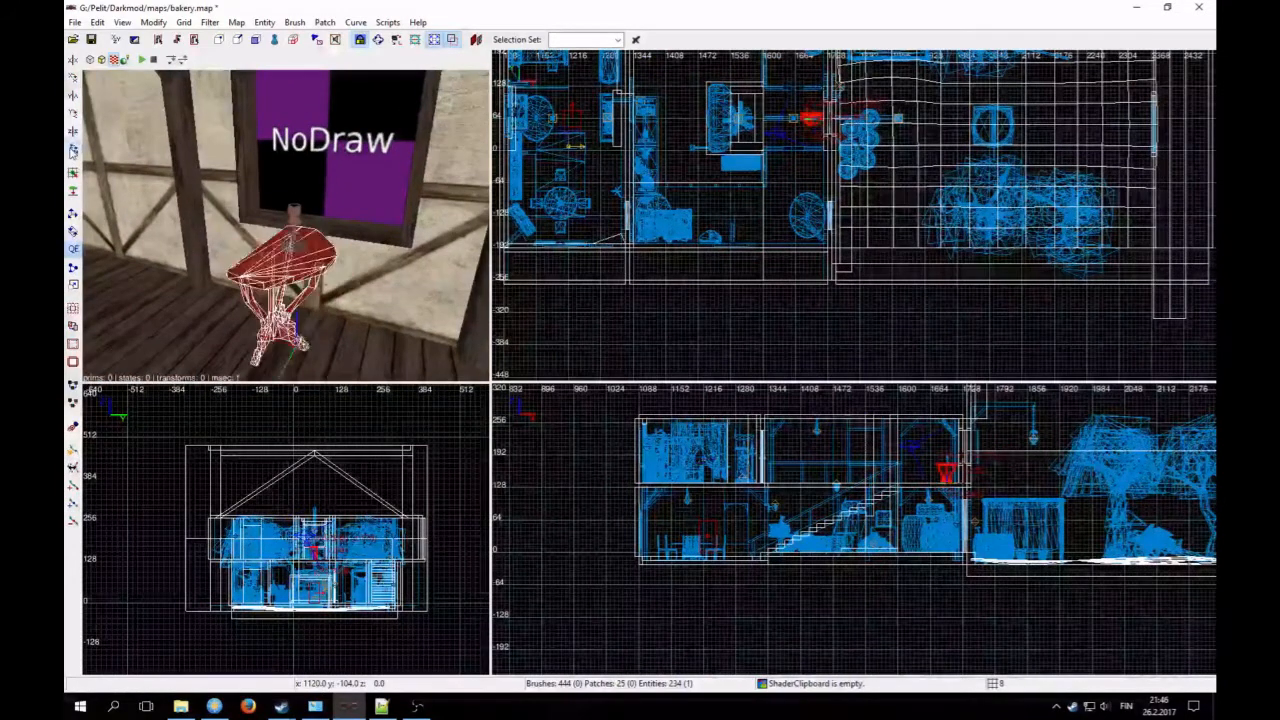
{"action": "scroll", "coordinate": [757, 231], "scroll_direction": "up", "scroll_amount": 6}
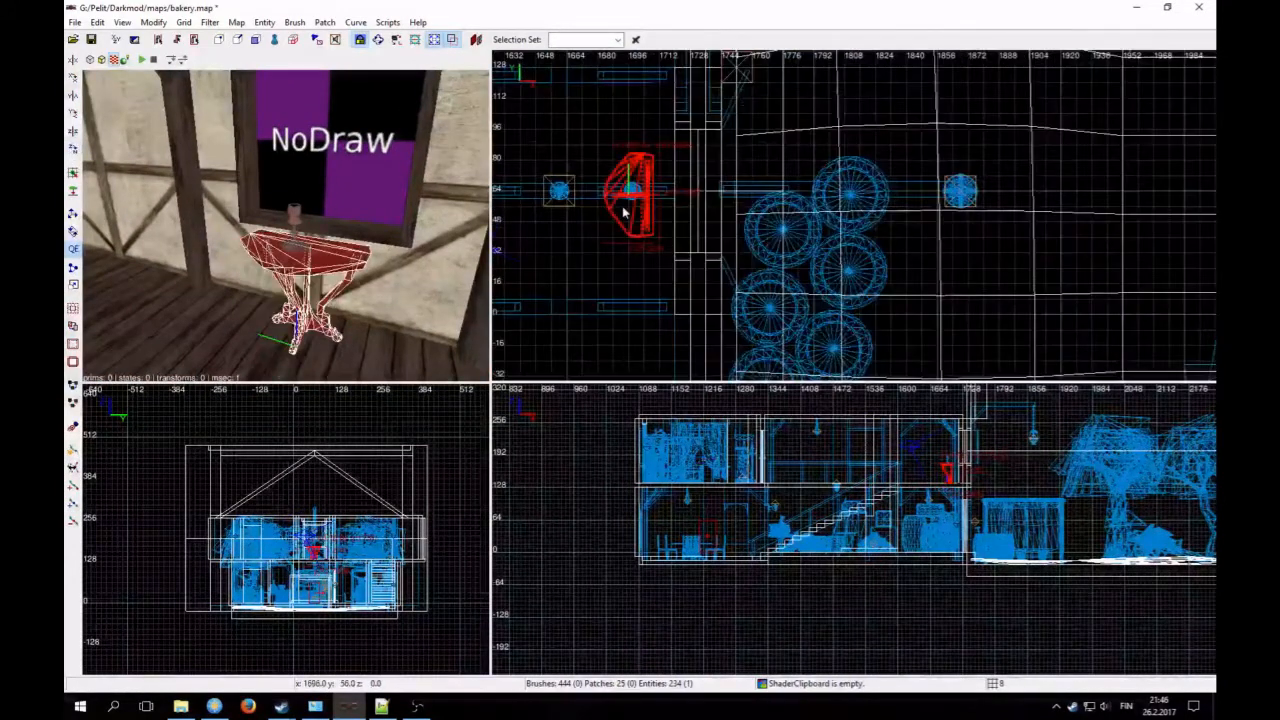
{"action": "left_click_drag", "start_coordinate": [623, 211], "coordinate": [643, 207]}
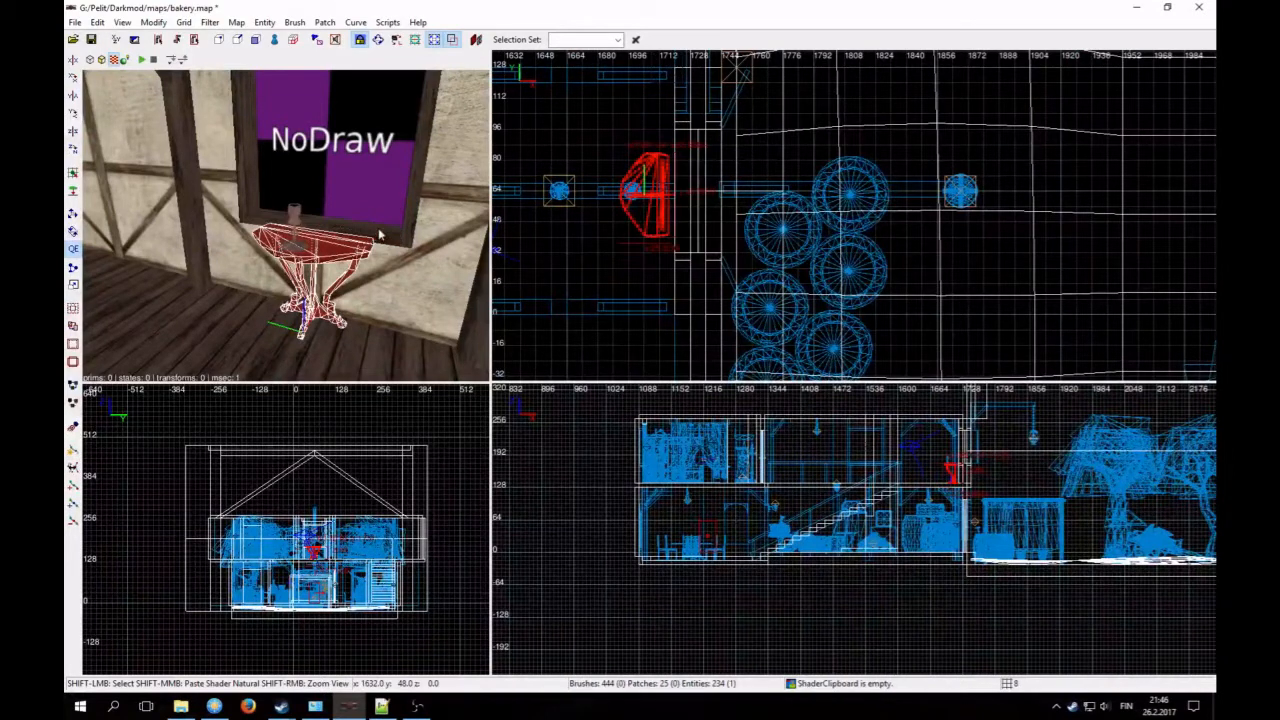
{"action": "key", "text": "1"}
{"action": "left_click_drag", "start_coordinate": [649, 197], "coordinate": [657, 198]}
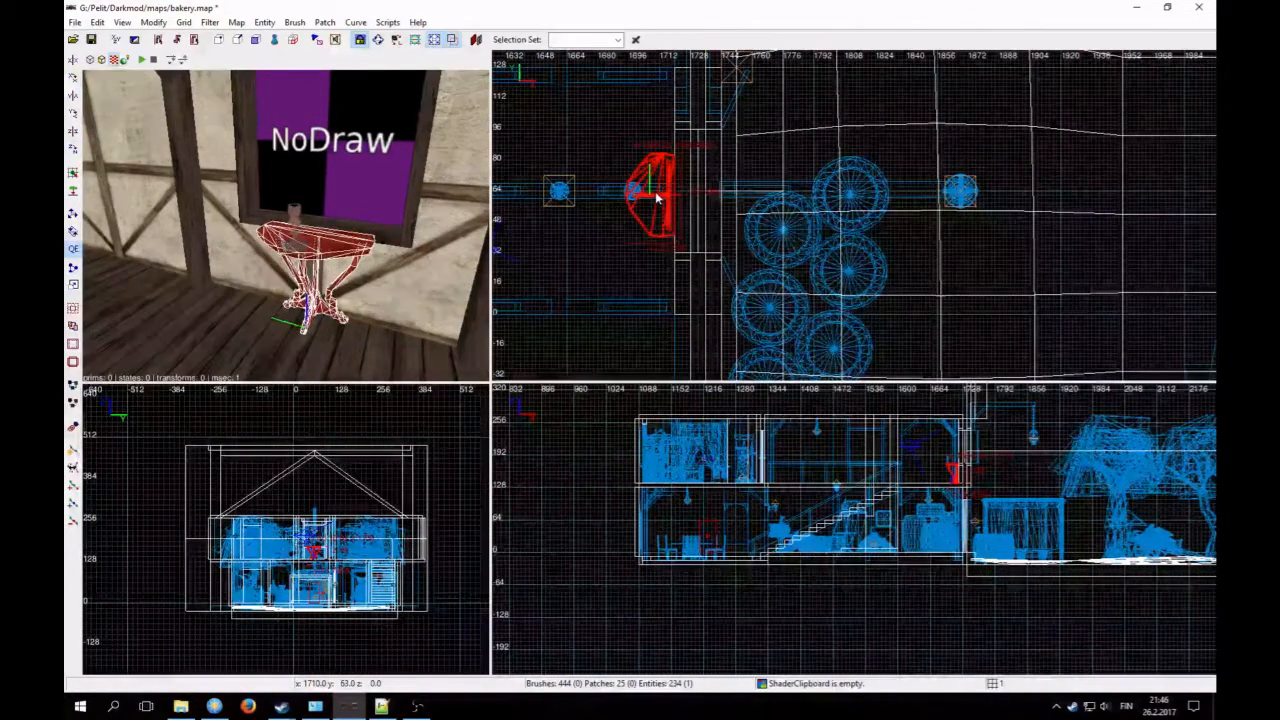
Step: Shift the upstairs end table along the wall to centre it beneath the window and deselect it
{"action": "key", "text": "3"}
{"action": "right_click", "coordinate": [380, 212]}
{"action": "key", "text": "Left"}
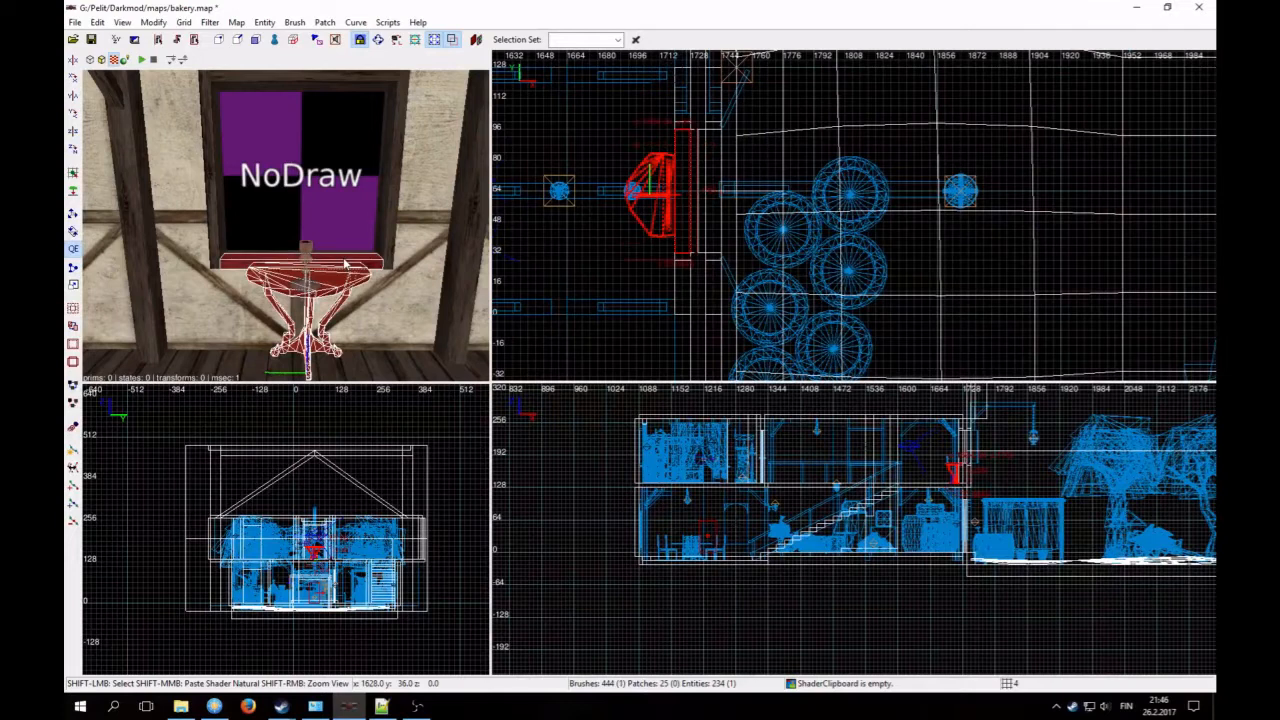
{"action": "left_click_drag", "start_coordinate": [656, 191], "coordinate": [656, 189]}
{"action": "key", "text": "ctrl+g"}
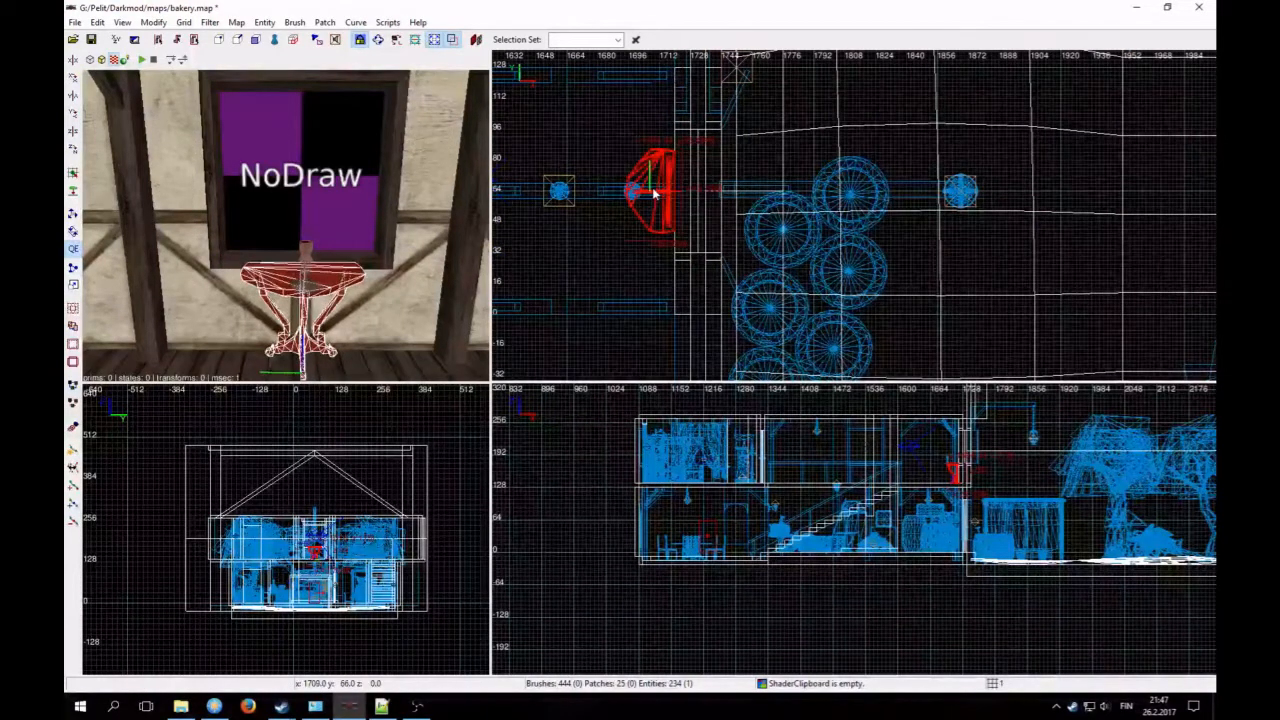
{"action": "key", "text": "Escape"}
Step: Move the upstairs candle to the middle of the end table with the grid size at 4 and deselect it
{"action": "key", "text": "1"}
{"action": "left_click", "coordinate": [305, 256], "text": "shift"}
{"action": "key", "text": "3"}
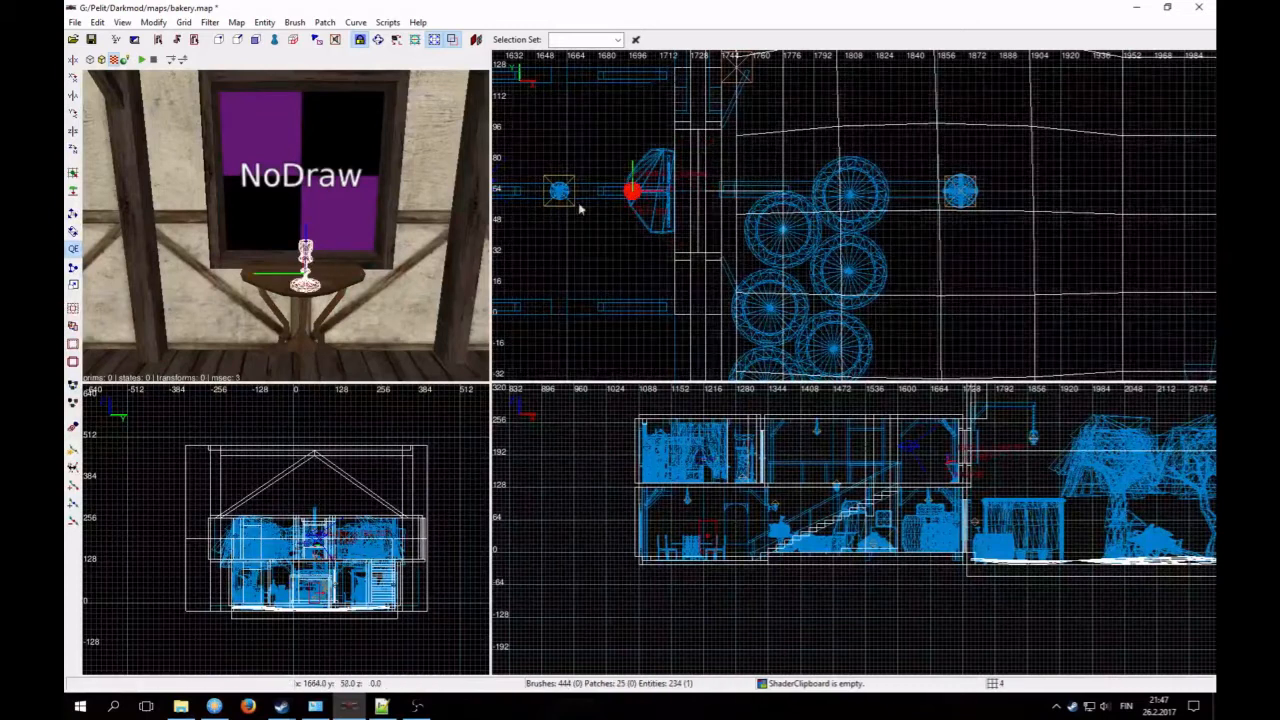
{"action": "left_click_drag", "start_coordinate": [631, 195], "coordinate": [645, 196]}
{"action": "key", "text": "Escape"}
Step: Examine the upper floor and the courtyard through and around the window to judge the lighting from outside
{"action": "right_click", "coordinate": [430, 232]}
{"action": "key", "text": "Up"}
{"action": "key", "text": "Up"}
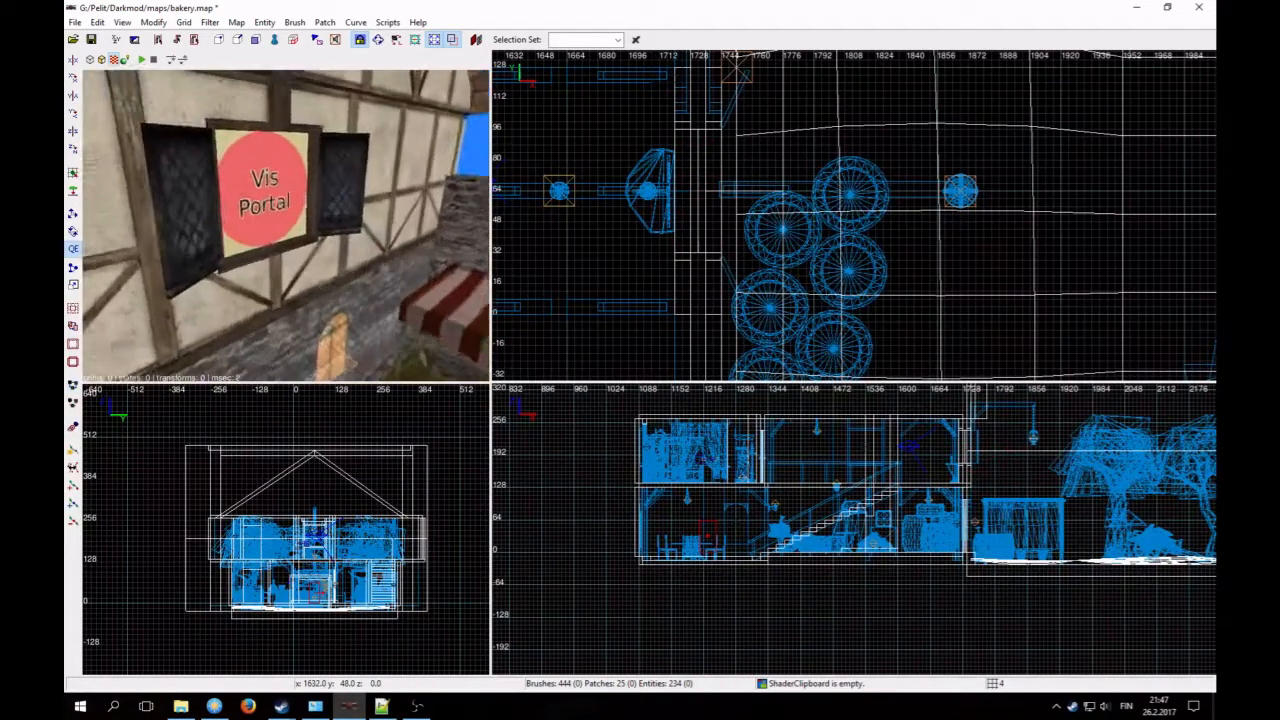
{"action": "key", "text": "Up"}
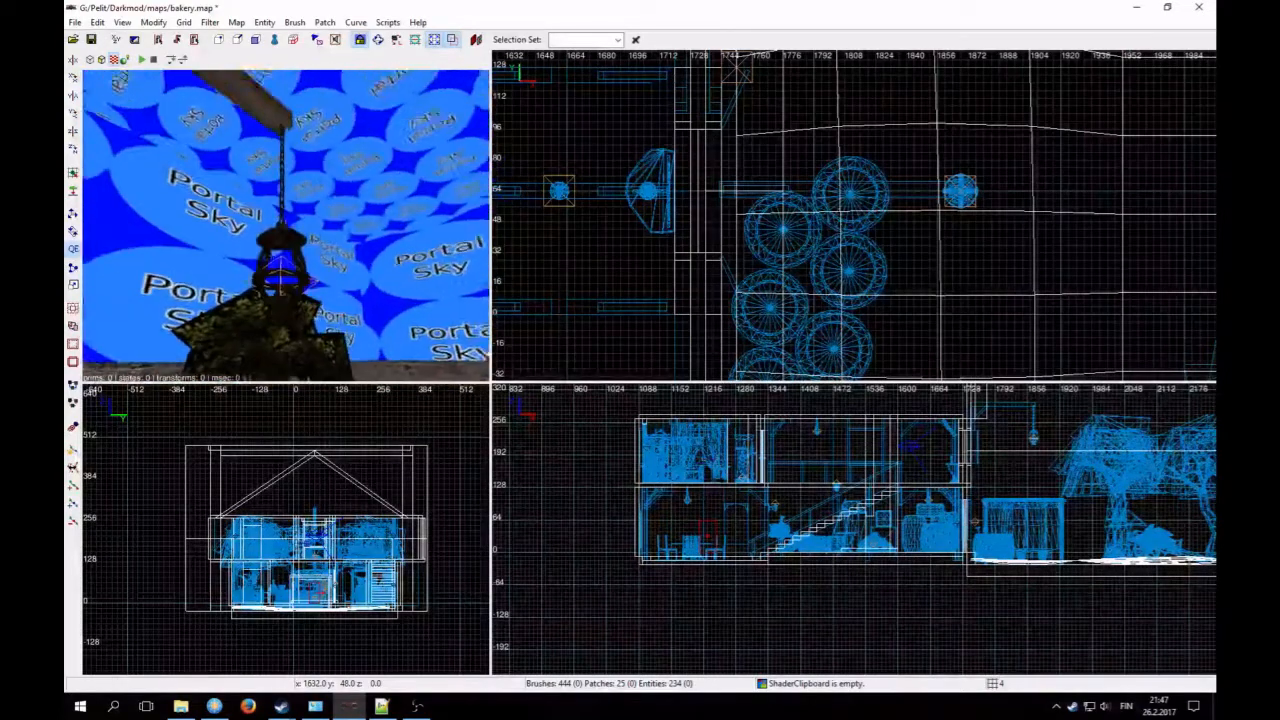
{"action": "key", "text": "Down"}
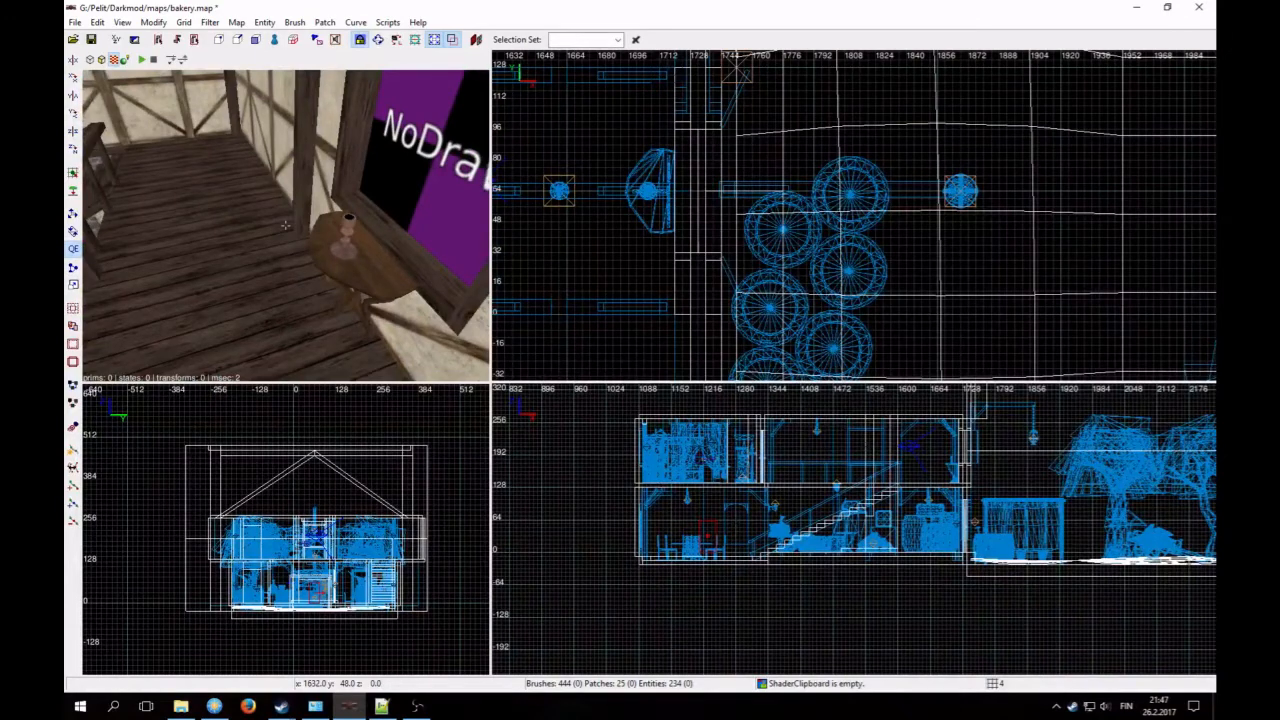
{"action": "key", "text": "Up"}
{"action": "key", "text": "Up"}
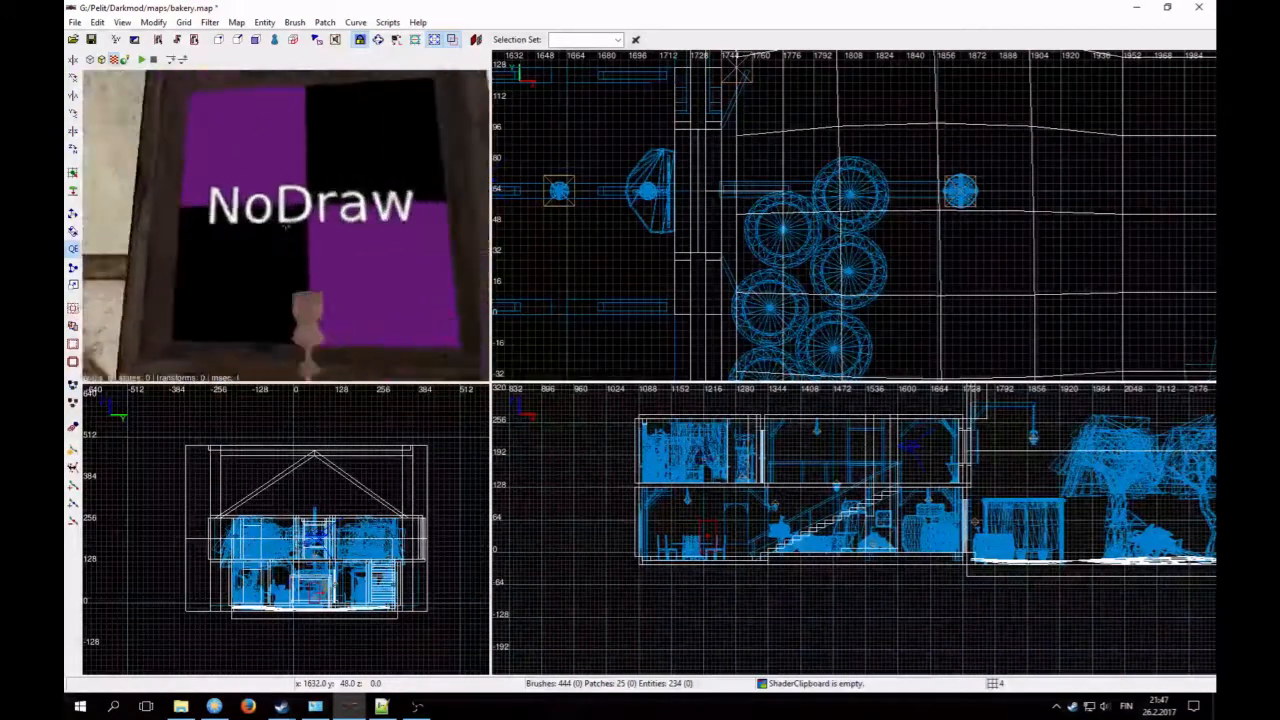
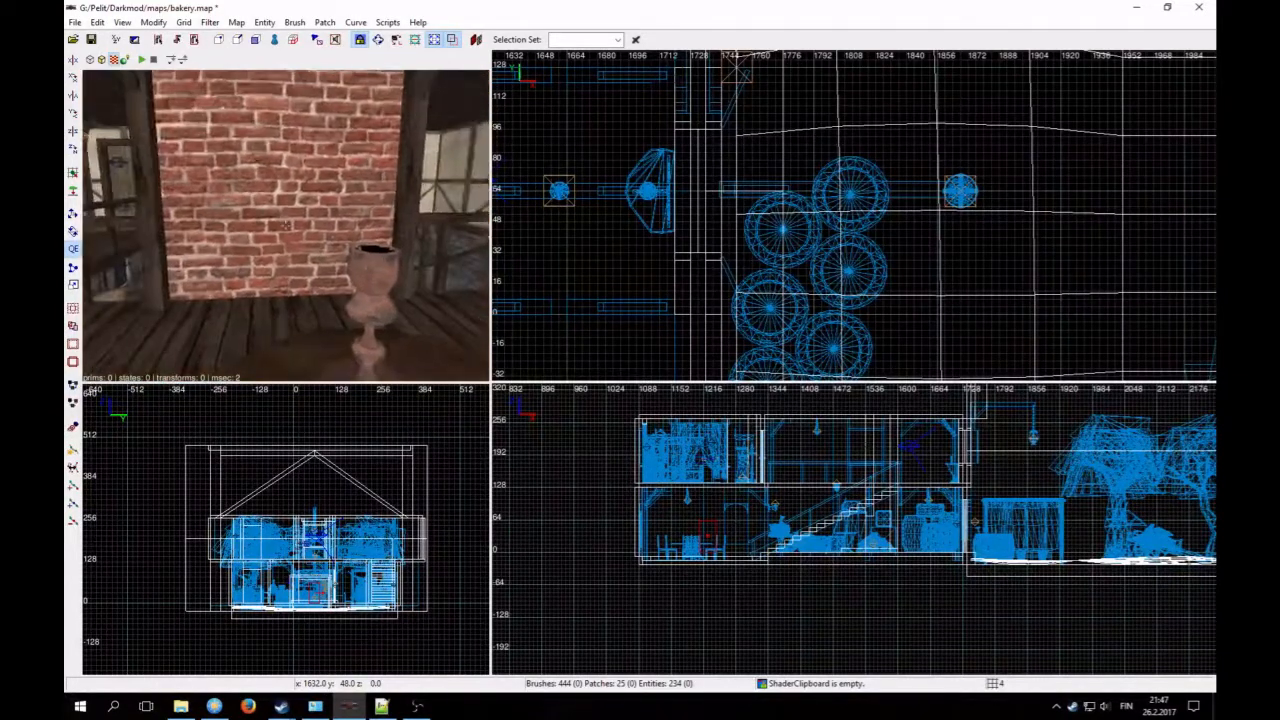
{"action": "key", "text": "Up"}
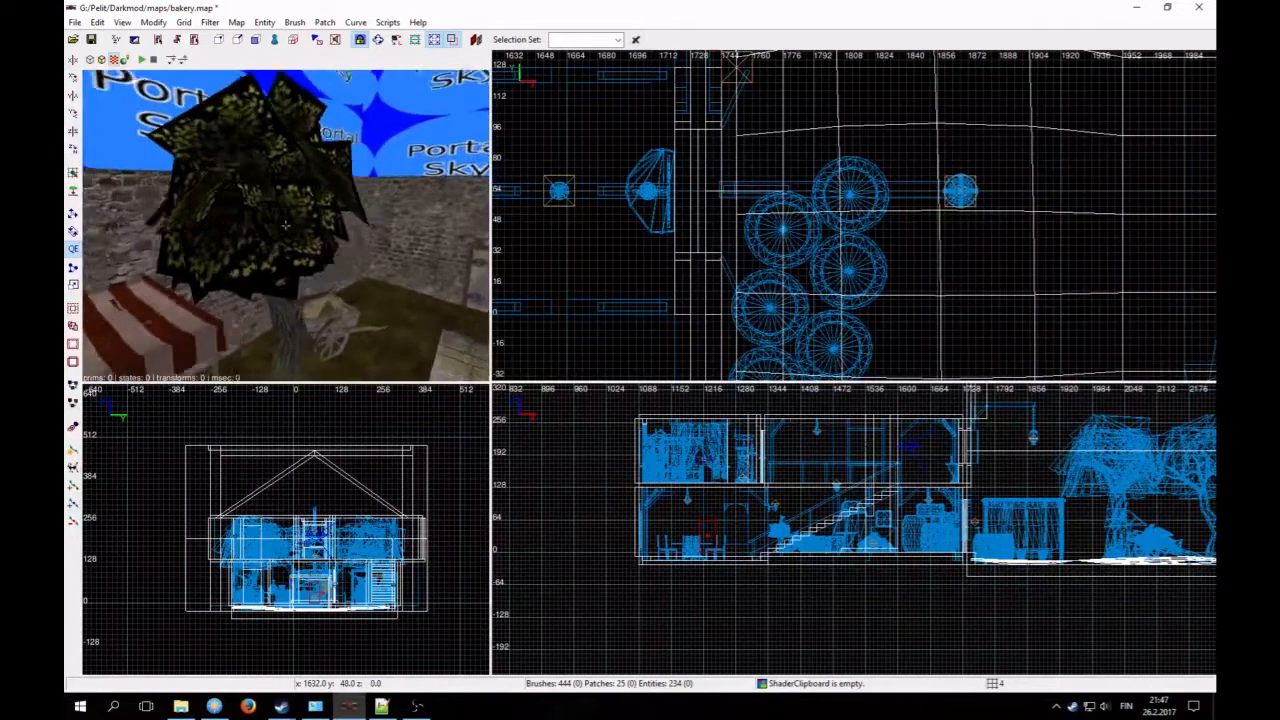
{"action": "right_click", "coordinate": [285, 225]}
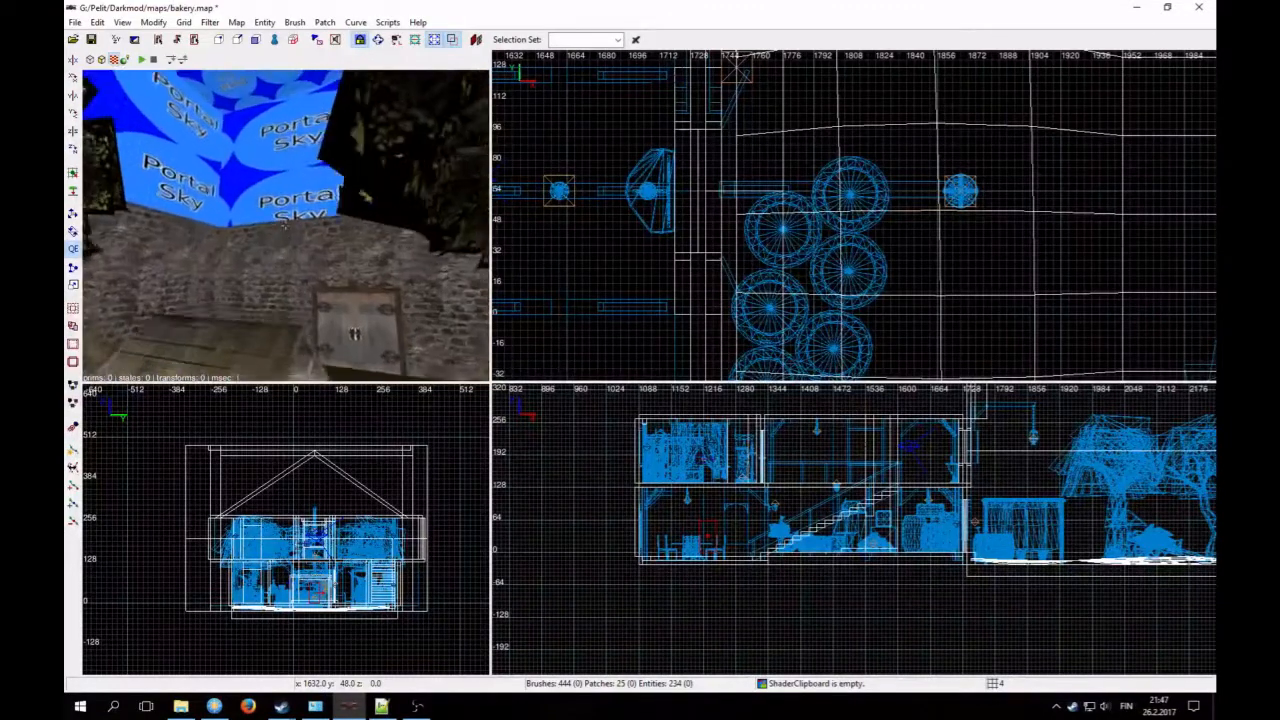
{"action": "key", "text": "Up"}
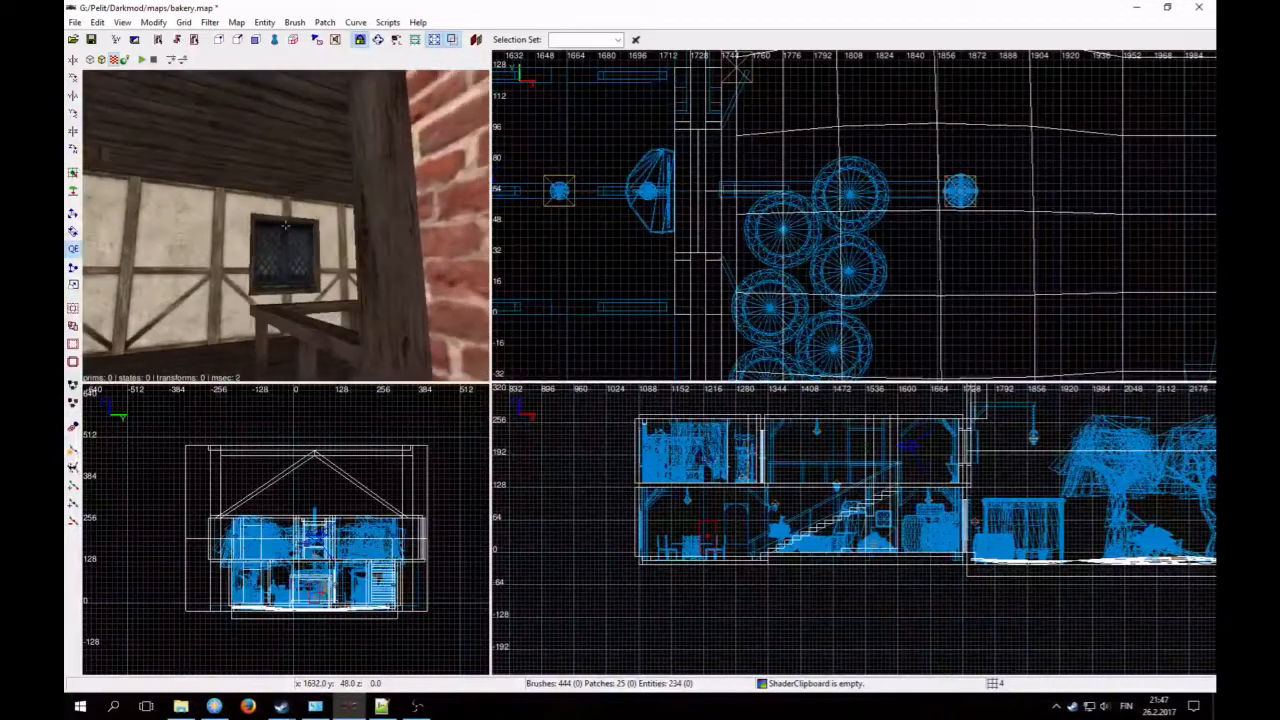
Step: Duplicate the light in front of the upper-floor side window and move the copy to the far end of the courtyard
{"action": "left_click", "coordinate": [310, 250], "text": "shift"}
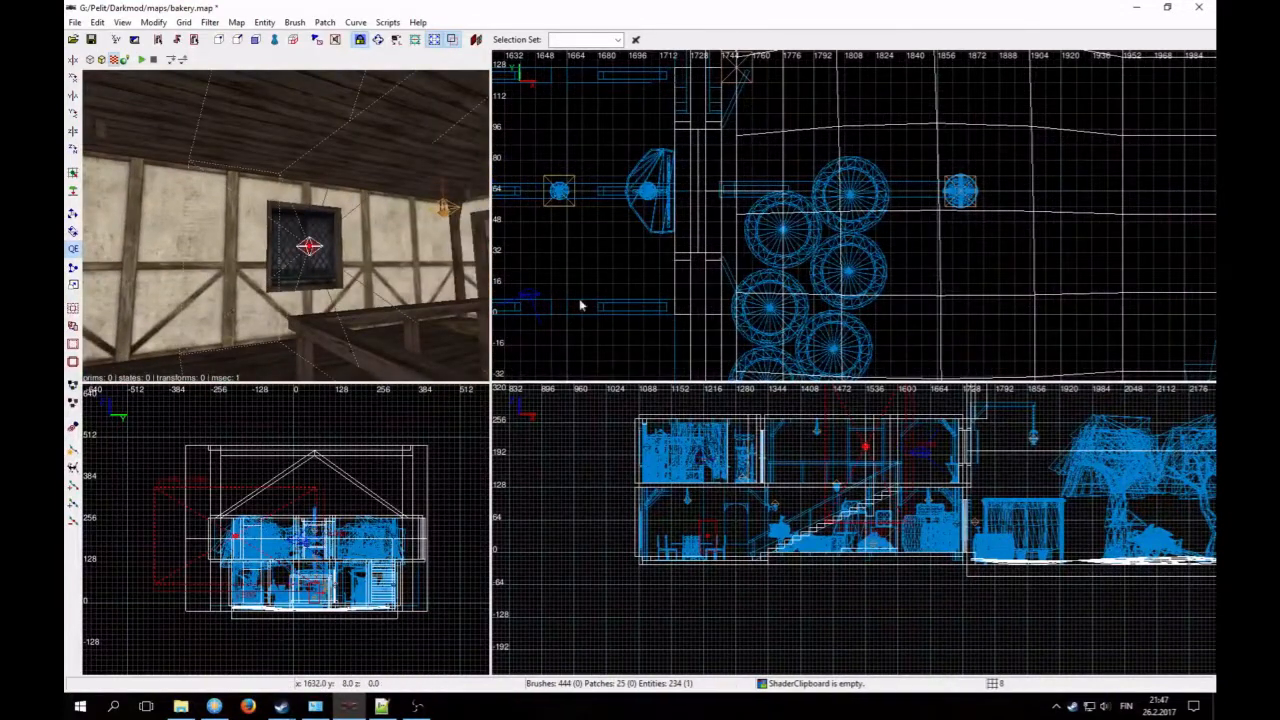
{"action": "key", "text": "ctrl+Tab"}
{"action": "scroll", "coordinate": [964, 260], "scroll_direction": "down", "scroll_amount": 2}
{"action": "key", "text": "space"}
{"action": "left_click_drag", "start_coordinate": [802, 270], "coordinate": [973, 251]}
Step: Raise the copied light high above the courtyard's far wall, up in the portal sky
{"action": "right_click", "coordinate": [400, 254]}
{"action": "key", "text": "Up"}
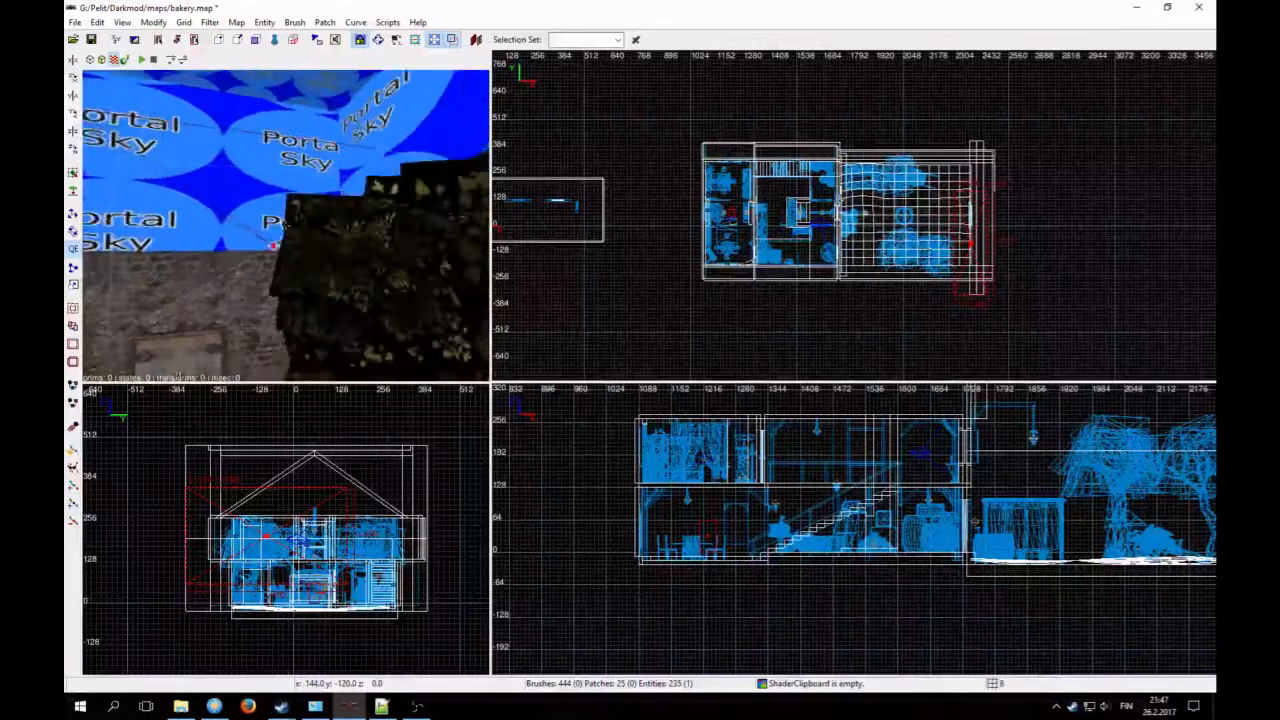
{"action": "right_click", "coordinate": [233, 266]}
{"action": "scroll", "coordinate": [734, 526], "scroll_direction": "down", "scroll_amount": 1}
{"action": "right_click_drag", "start_coordinate": [733, 528], "coordinate": [788, 560]}
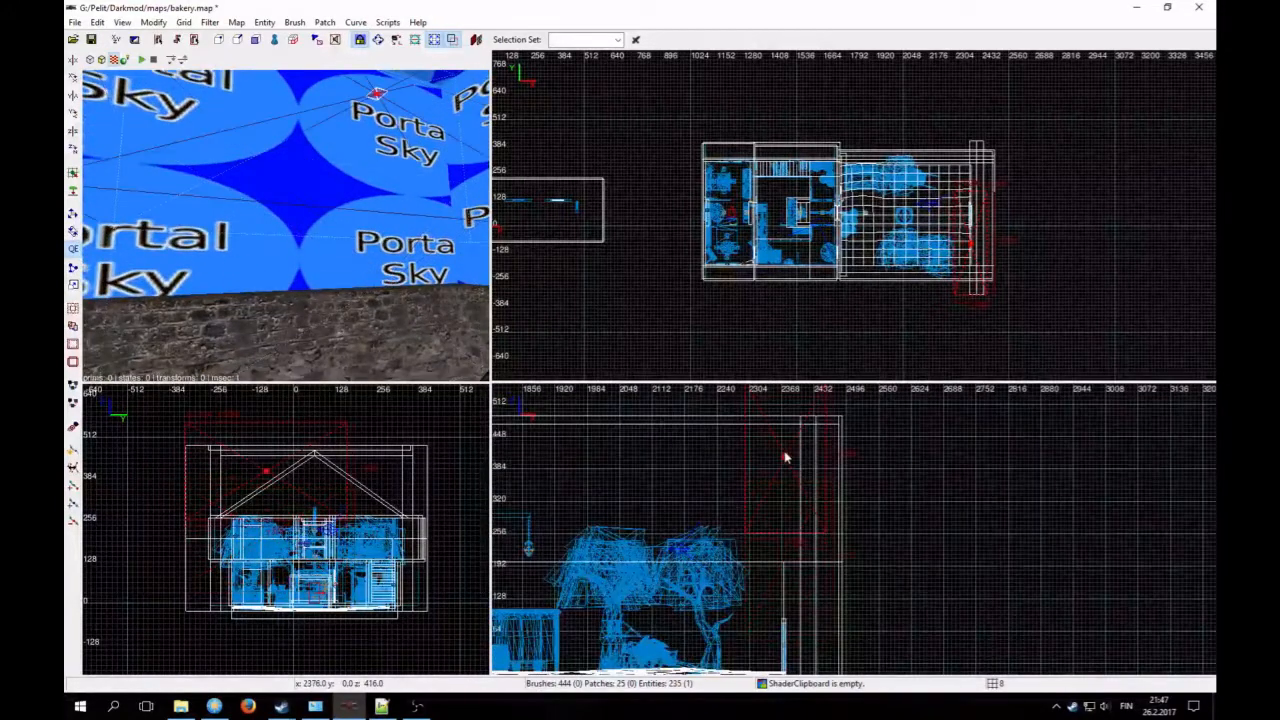
{"action": "right_click", "coordinate": [408, 245]}
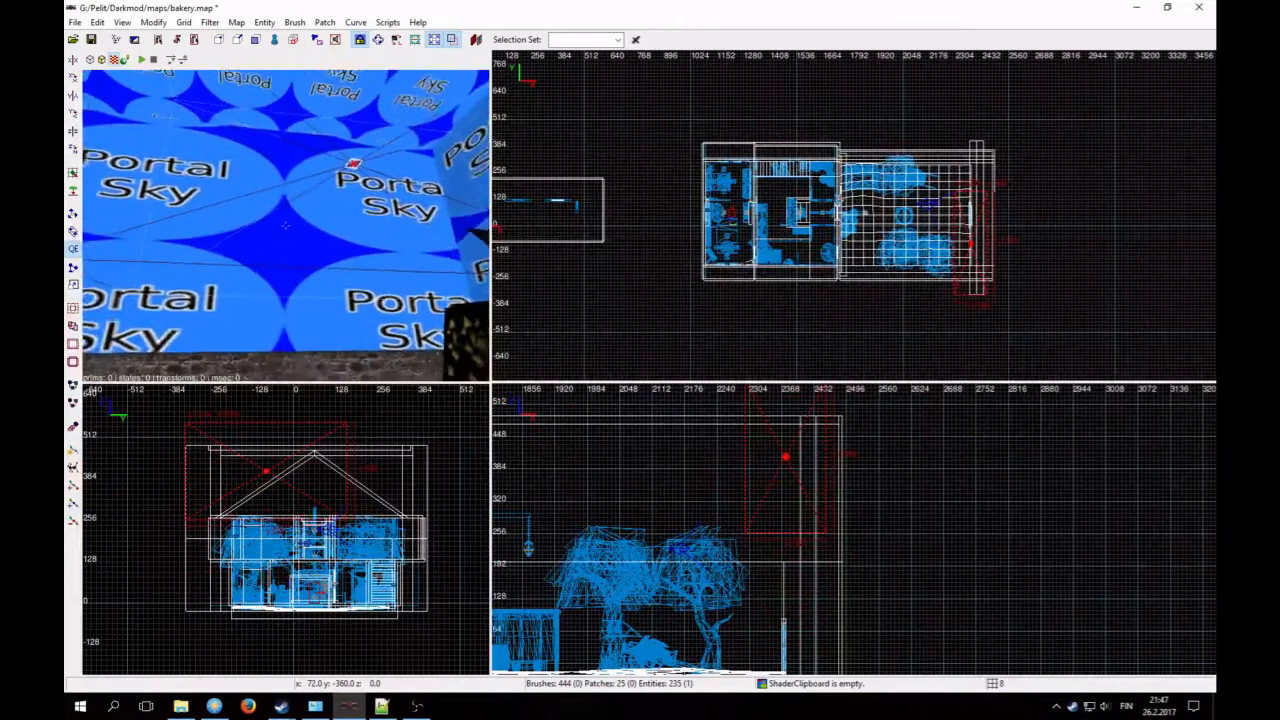
{"action": "right_click", "coordinate": [408, 245]}
Step: Fine-tune the copied light's position above the far courtyard wall to origin 2392 -92 408
{"action": "right_click_drag", "start_coordinate": [745, 185], "coordinate": [668, 174]}
{"action": "scroll", "coordinate": [751, 257], "scroll_direction": "up", "scroll_amount": 3}
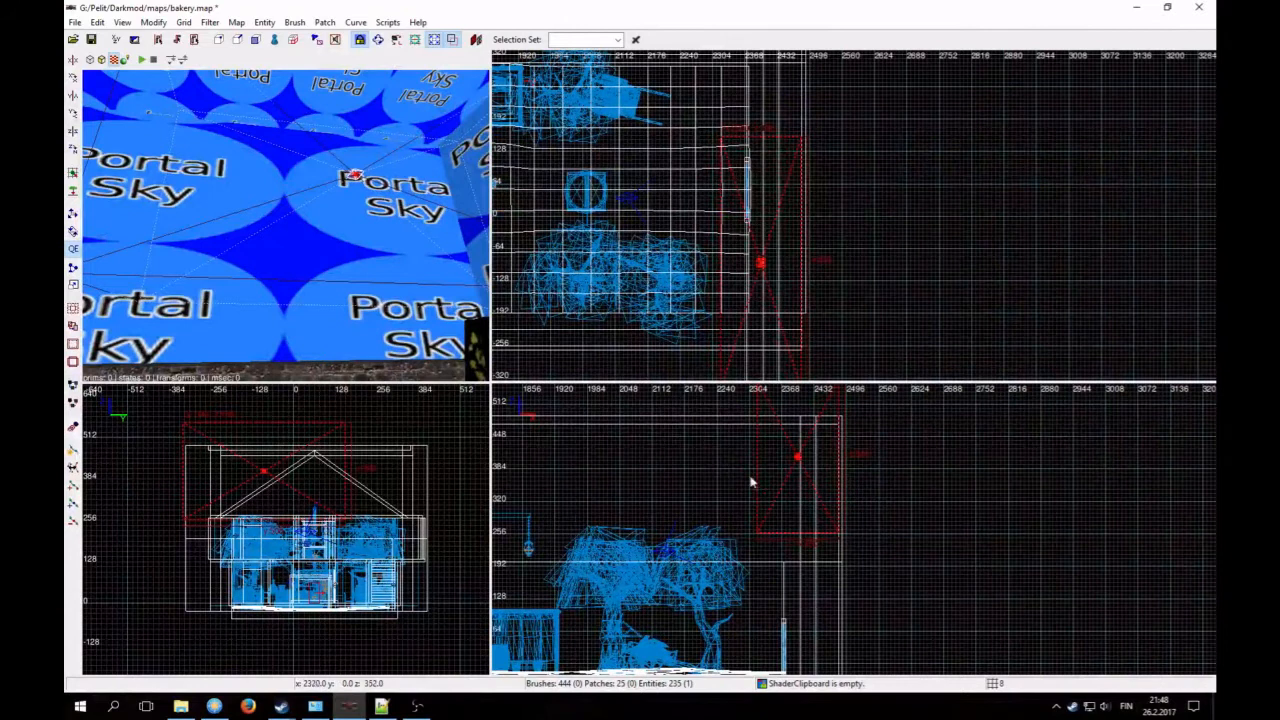
{"action": "right_click", "coordinate": [400, 300]}
{"action": "scroll", "coordinate": [285, 228], "scroll_direction": "up", "scroll_amount": 3}
{"action": "scroll", "coordinate": [285, 228], "scroll_direction": "up", "scroll_amount": 1}
{"action": "right_click", "coordinate": [285, 228]}
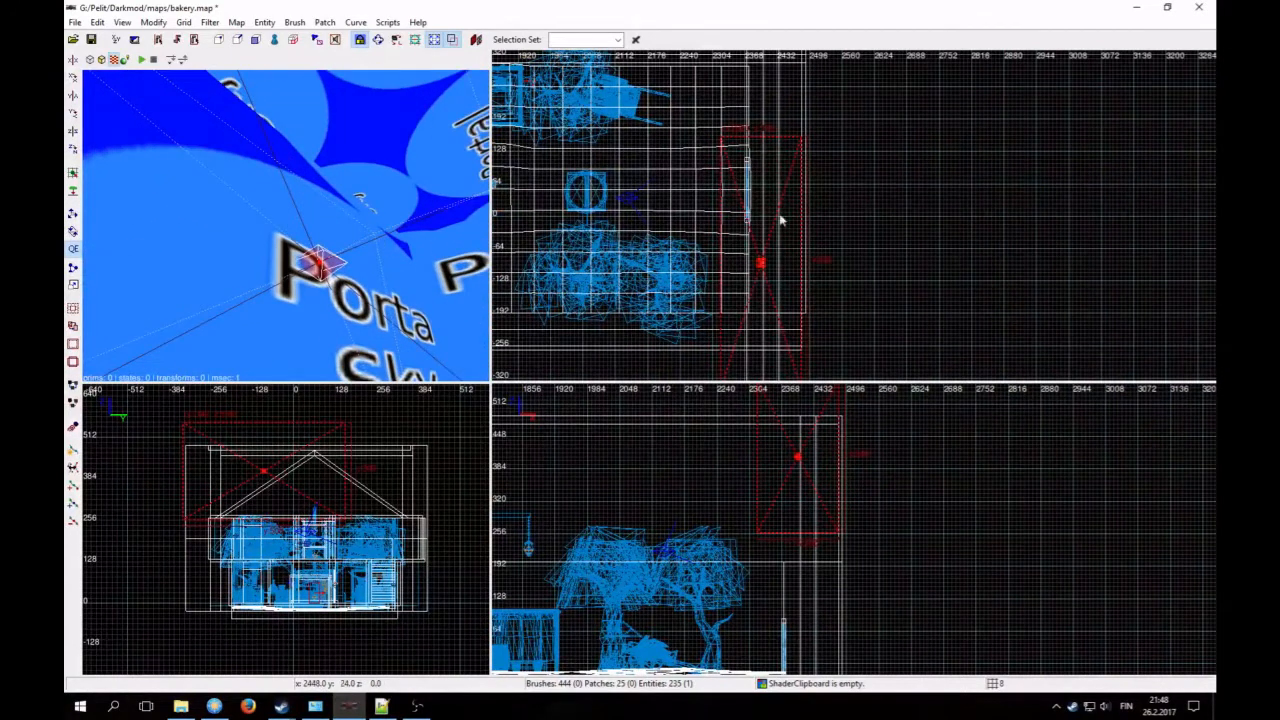
{"action": "left_click_drag", "start_coordinate": [760, 265], "coordinate": [756, 265]}
{"action": "right_click", "coordinate": [211, 276]}
{"action": "right_click", "coordinate": [211, 276]}
Step: Open the copied light's entity properties and set its light_radius to 500 500 500
{"action": "key", "text": "n"}
{"action": "left_click", "coordinate": [541, 275]}
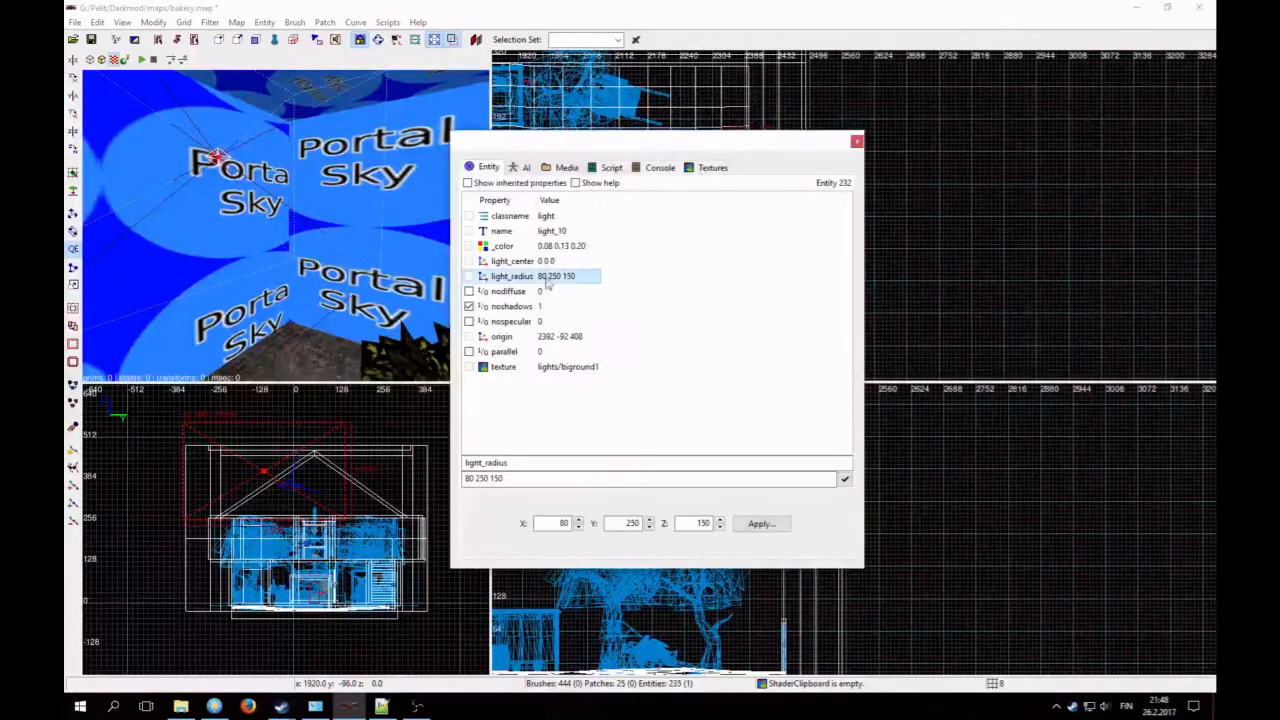
{"action": "triple_click", "coordinate": [543, 478]}
{"action": "type", "text": "500 5"}
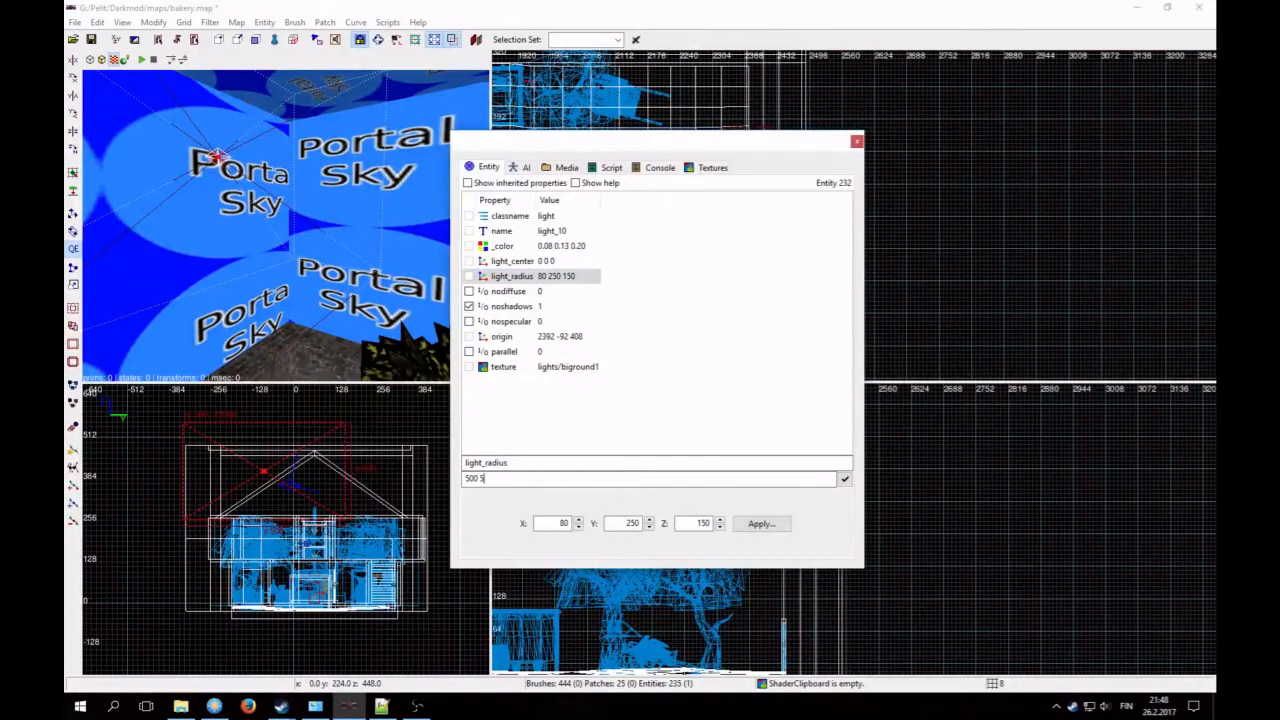
{"action": "type", "text": "00 500"}
{"action": "key", "text": "Return"}
{"action": "left_click_drag", "start_coordinate": [750, 138], "coordinate": [953, 202]}
{"action": "scroll", "coordinate": [602, 143], "scroll_direction": "down", "scroll_amount": 4}
{"action": "scroll", "coordinate": [600, 180], "scroll_direction": "up", "scroll_amount": 2}
{"action": "right_click_drag", "start_coordinate": [675, 190], "coordinate": [629, 204]}
{"action": "left_click_drag", "start_coordinate": [712, 543], "coordinate": [553, 526]}
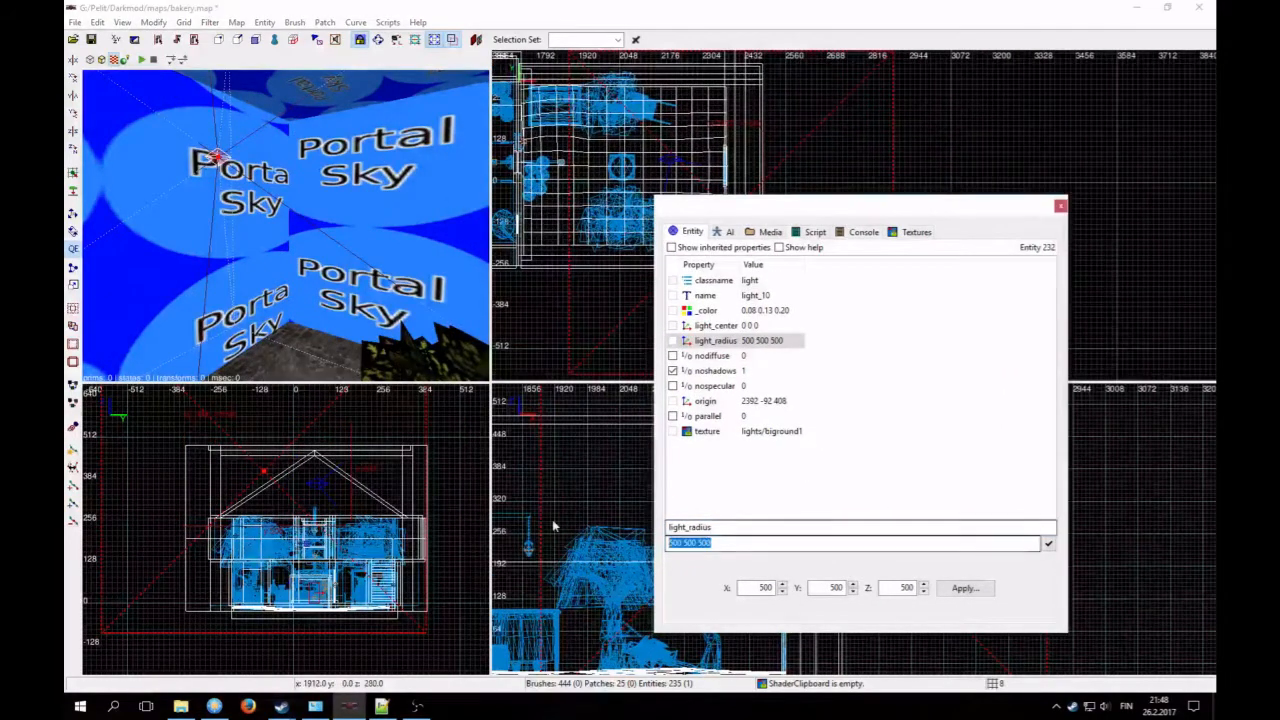
{"action": "type", "text": "1000 1000 1000"}
{"action": "key", "text": "Return"}
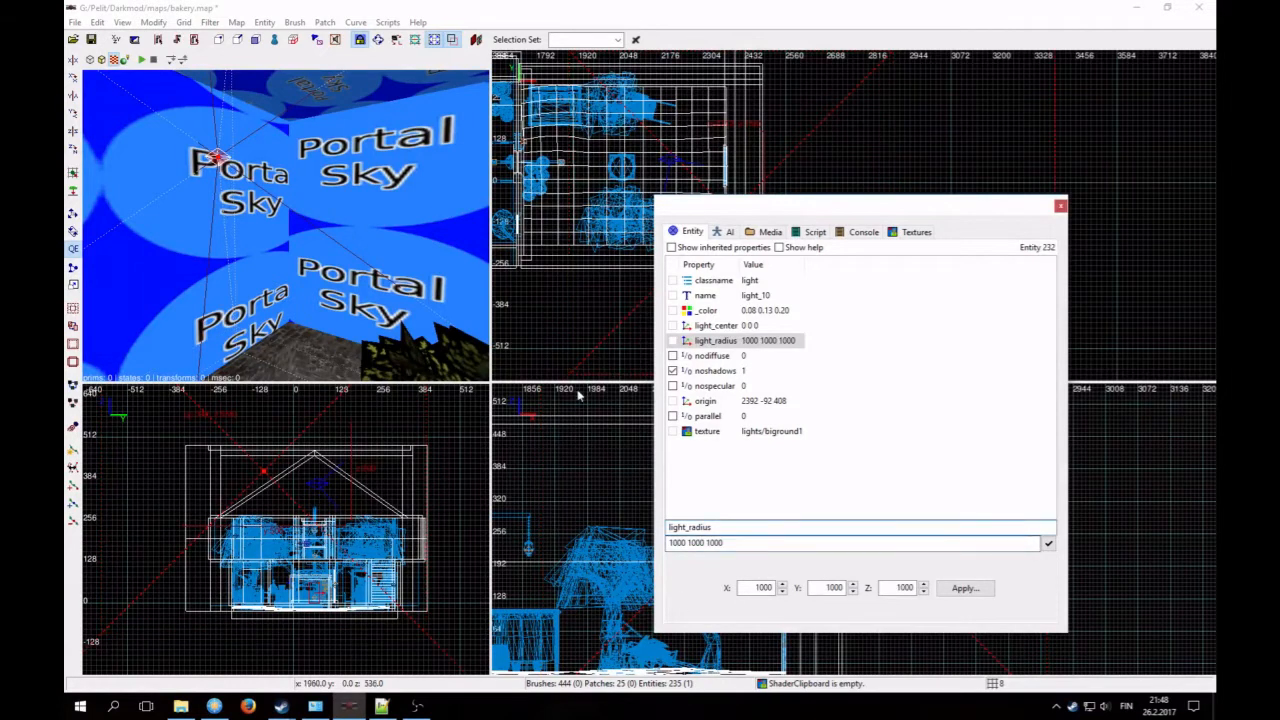
Step: Check the light volume against the map and set its light_radius to 800 800 800
{"action": "scroll", "coordinate": [575, 302], "scroll_direction": "down", "scroll_amount": 3}
{"action": "scroll", "coordinate": [577, 302], "scroll_direction": "up", "scroll_amount": 2}
{"action": "left_click_drag", "start_coordinate": [743, 543], "coordinate": [520, 518]}
{"action": "type", "text": "800 800 800"}
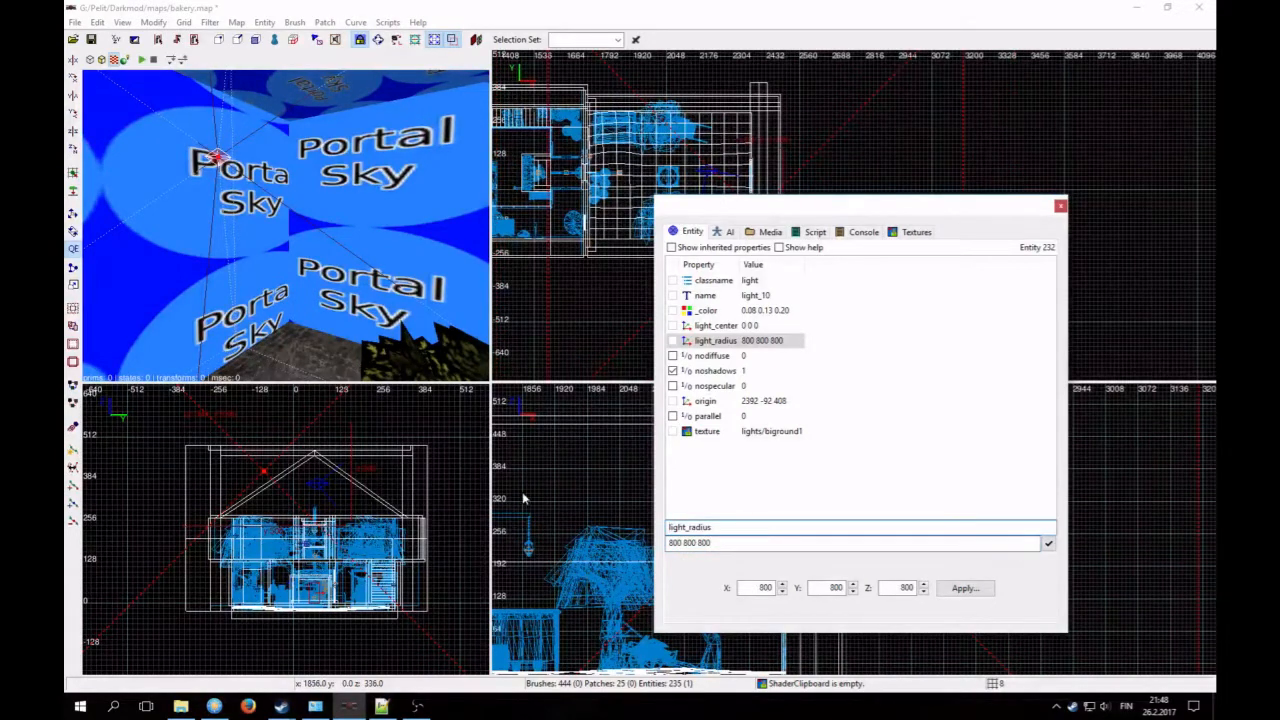
Step: Set the copied outdoor light's light_radius to 700 700 700 and close its entity properties
{"action": "left_click_drag", "start_coordinate": [735, 542], "coordinate": [575, 527]}
{"action": "type", "text": "7"}
{"action": "key", "text": "Return"}
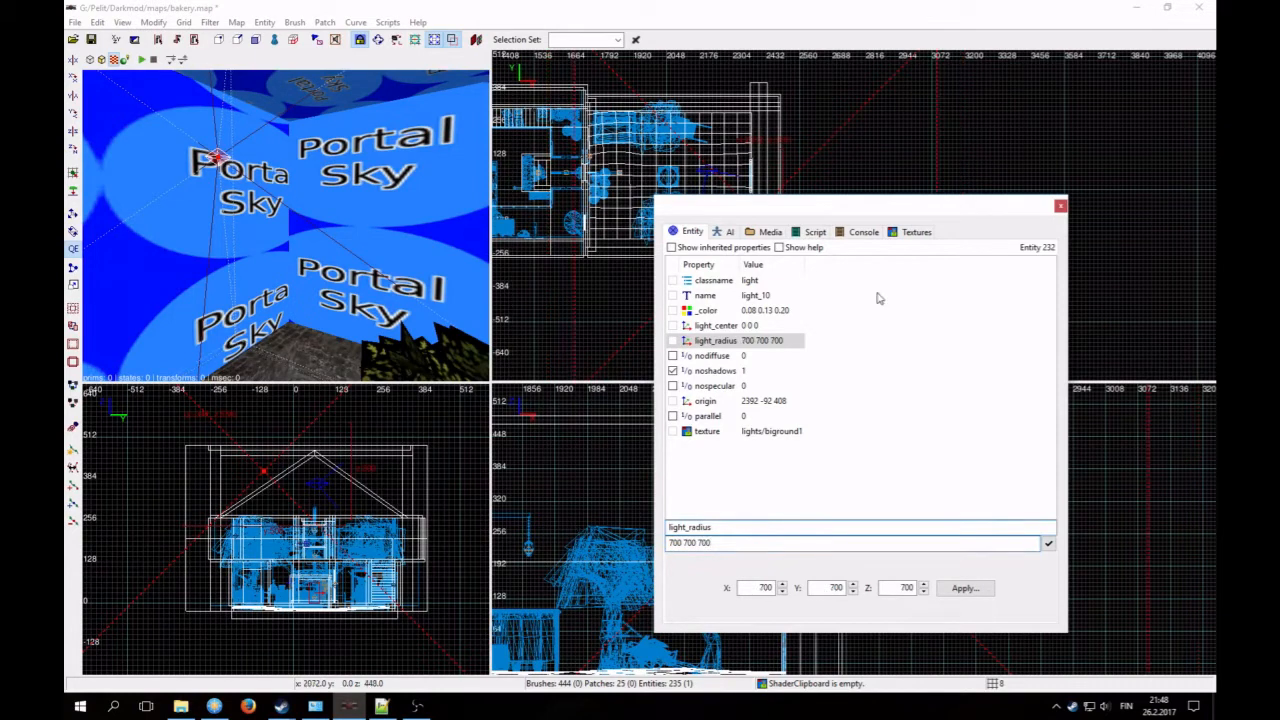
{"action": "left_click", "coordinate": [1059, 206]}
Step: Examine the courtyard and the timber-framed walls around the outdoor light in the camera view, and close the crashed level editor
{"action": "right_click", "coordinate": [240, 193]}
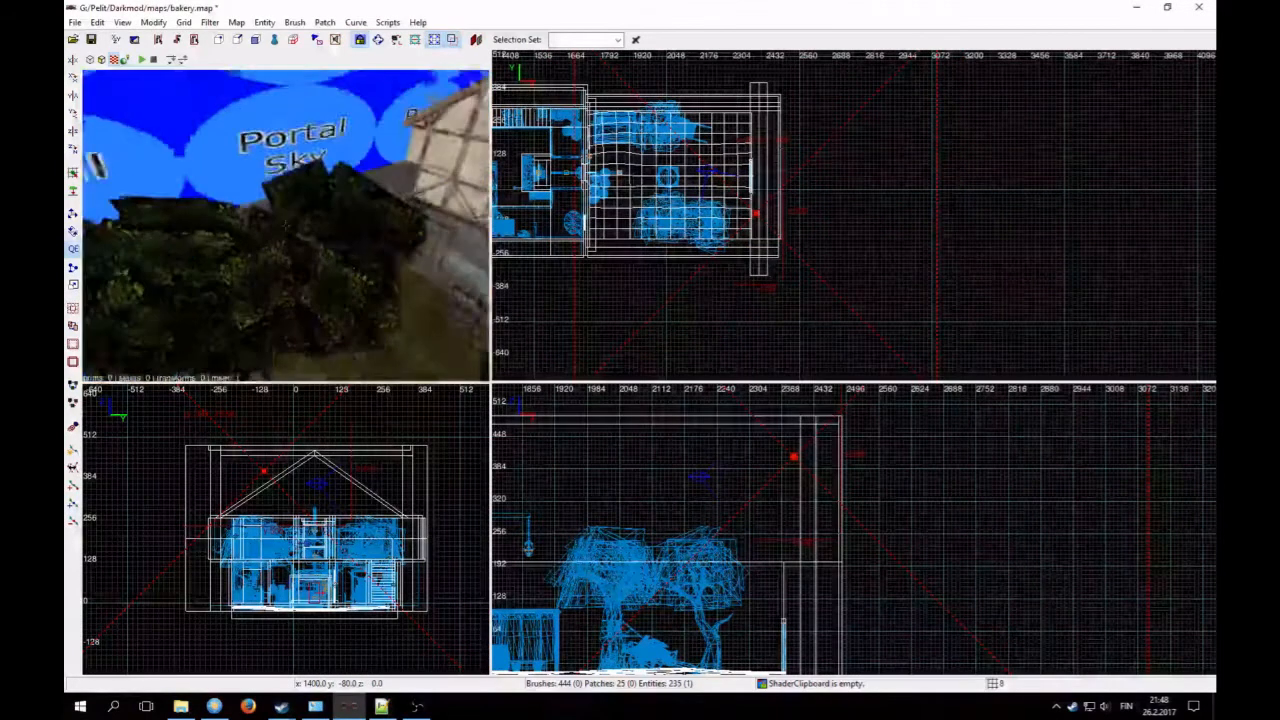
{"action": "right_click", "coordinate": [310, 224]}
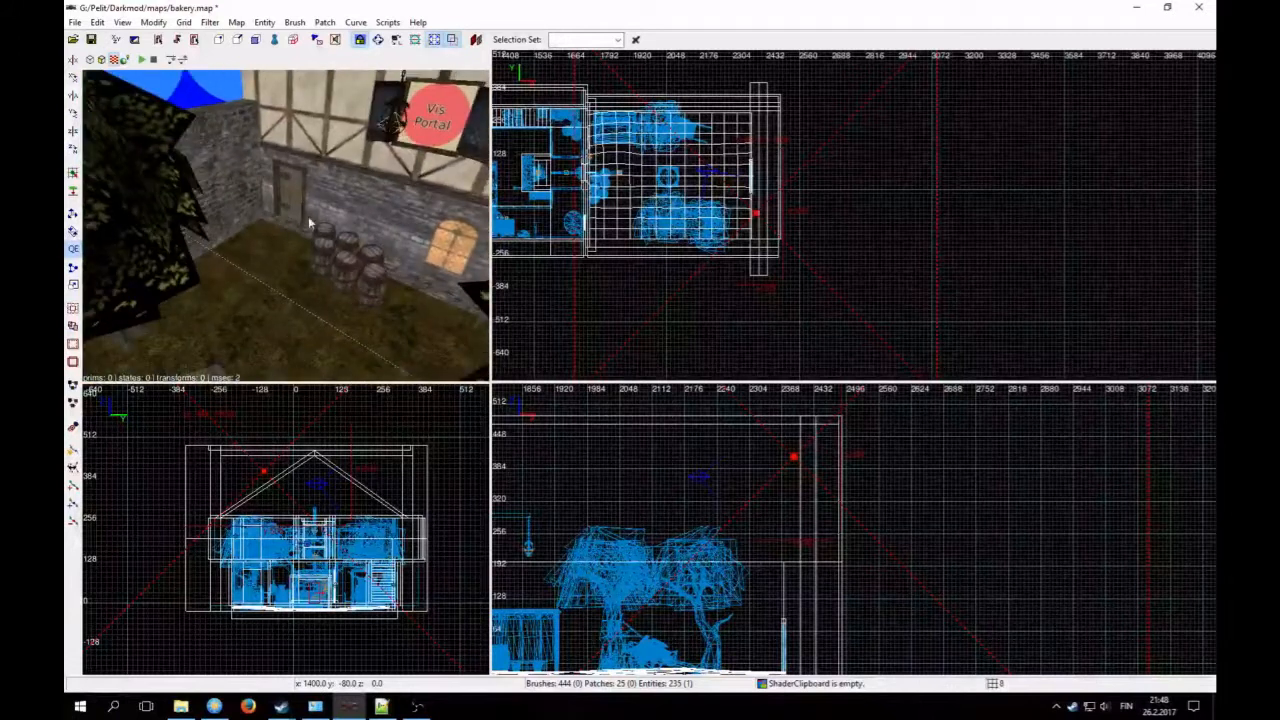
{"action": "key", "text": "Escape"}
{"action": "right_click", "coordinate": [366, 276]}
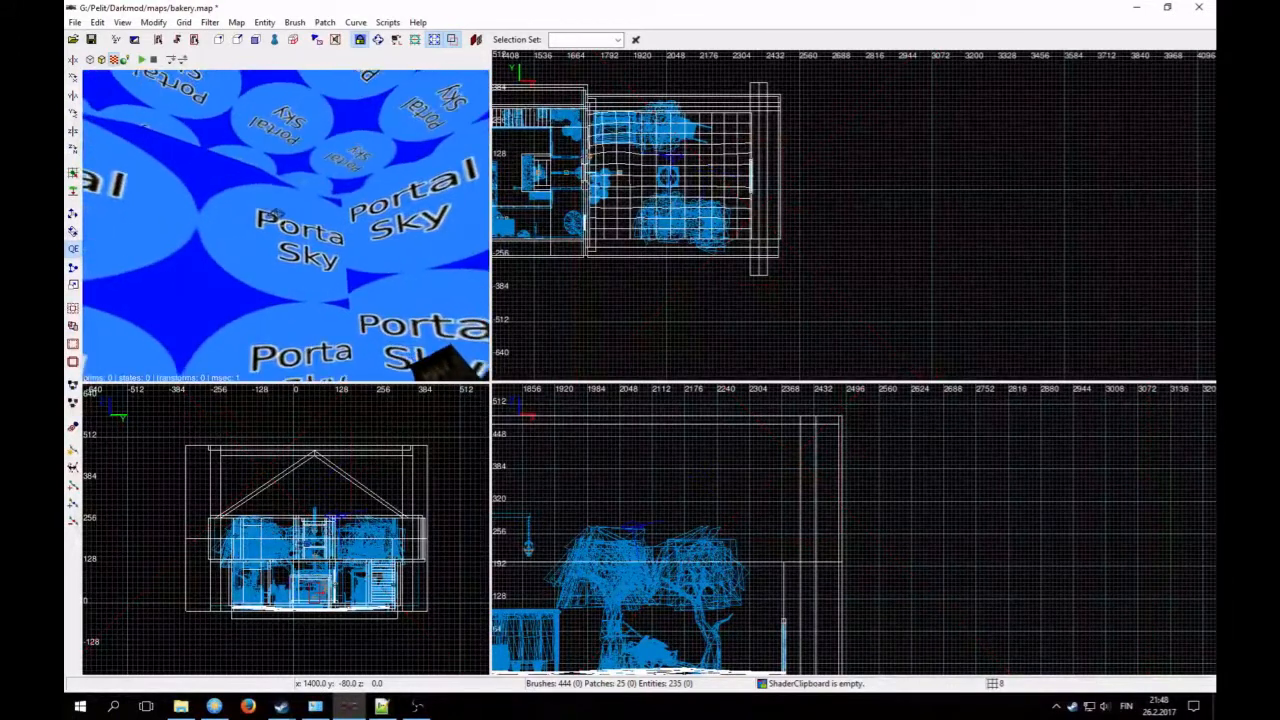
{"action": "right_click", "coordinate": [366, 276]}
{"action": "right_click", "coordinate": [367, 276]}
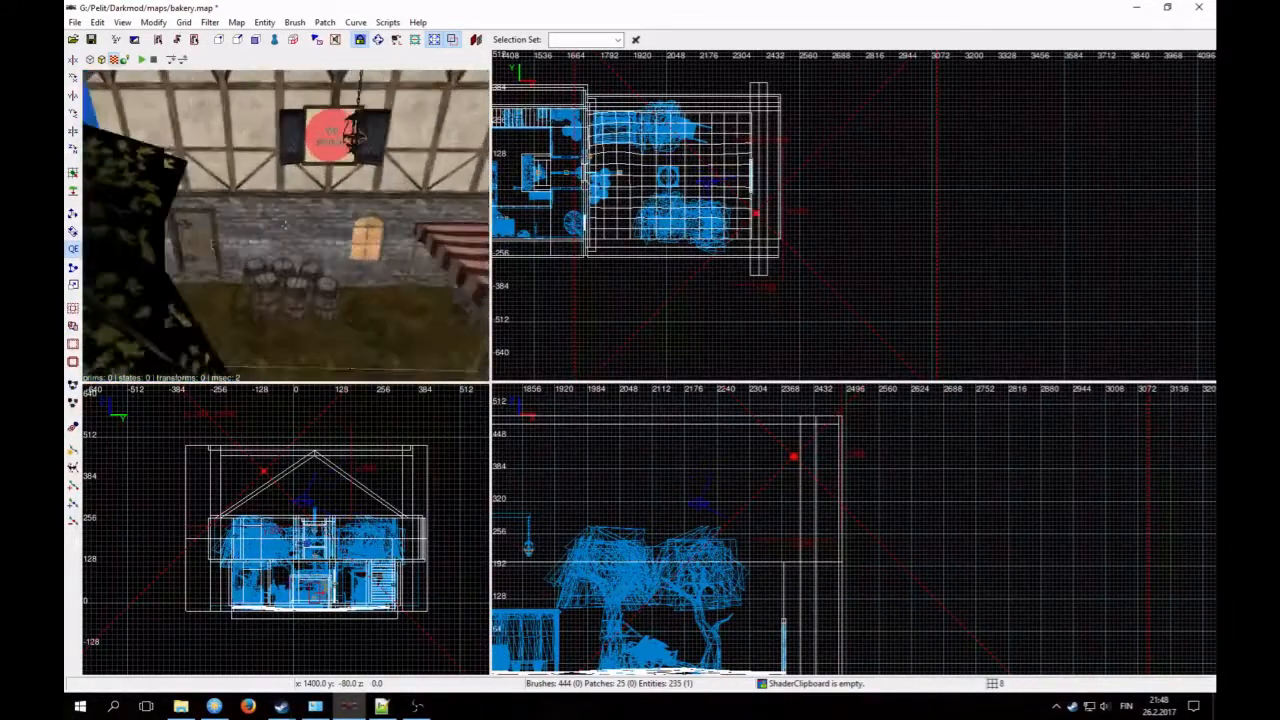
{"action": "key", "text": "Up"}
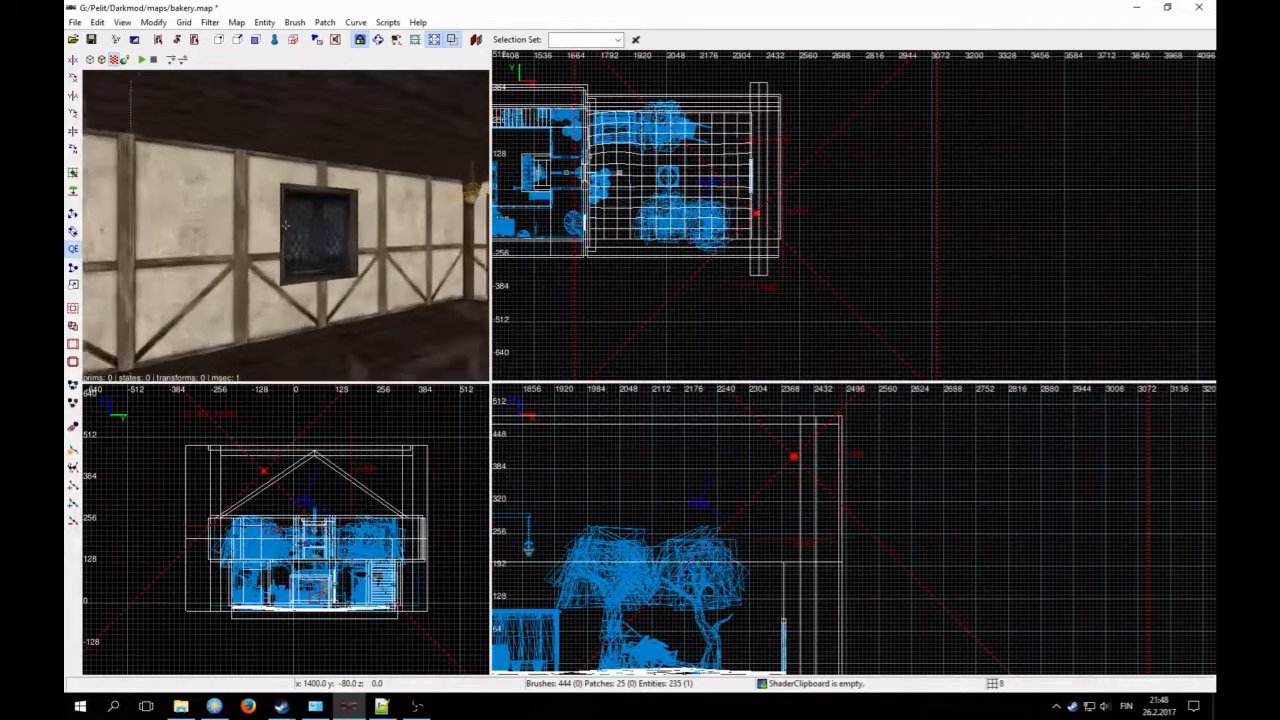
{"action": "right_click", "coordinate": [285, 225]}
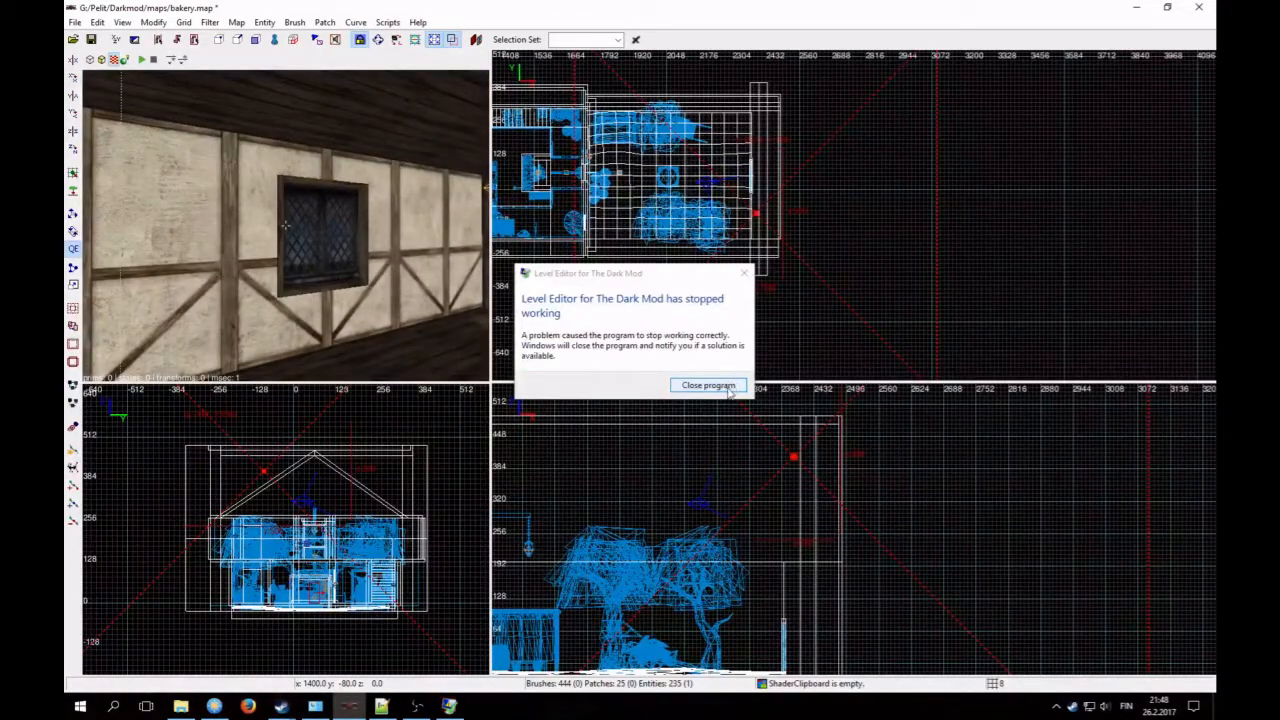
{"action": "left_click", "coordinate": [727, 389]}
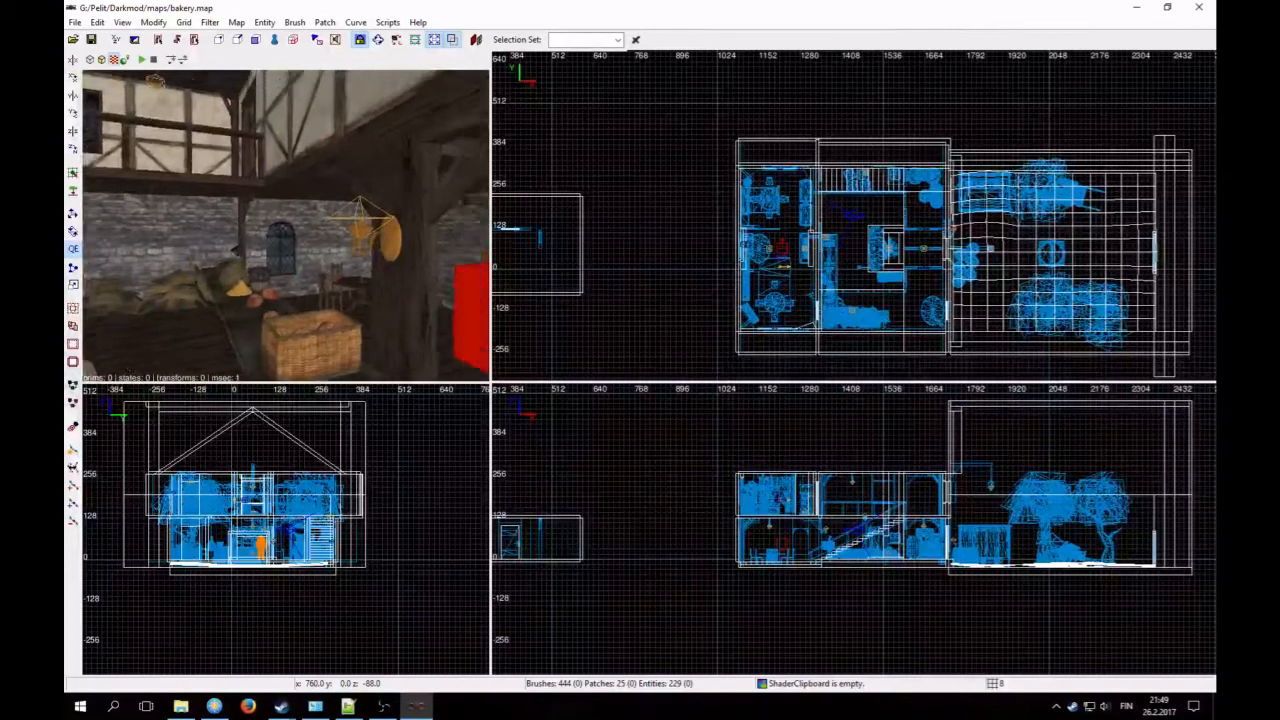
Step: Select the wall lamp on the post by the work table together with its light and check its entity, media and AI properties
{"action": "right_click", "coordinate": [362, 260]}
{"action": "left_click", "coordinate": [437, 255], "text": "shift"}
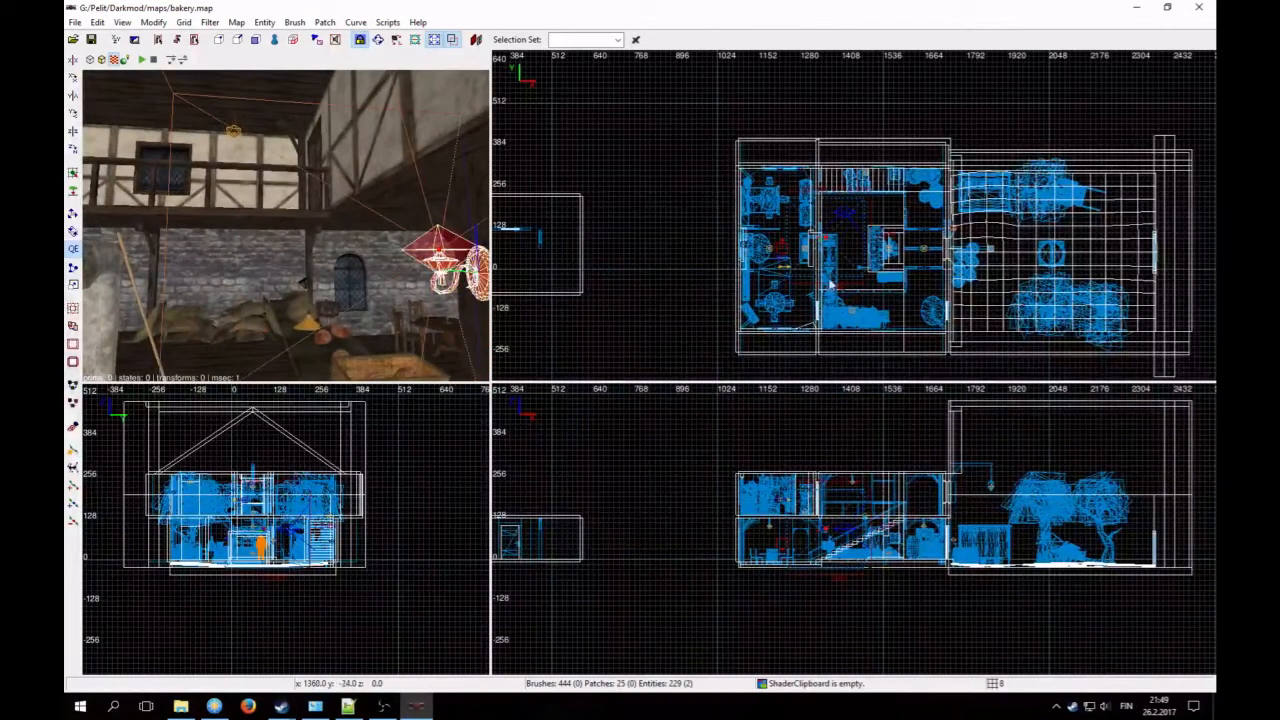
{"action": "right_click", "coordinate": [418, 283]}
{"action": "right_click", "coordinate": [297, 287]}
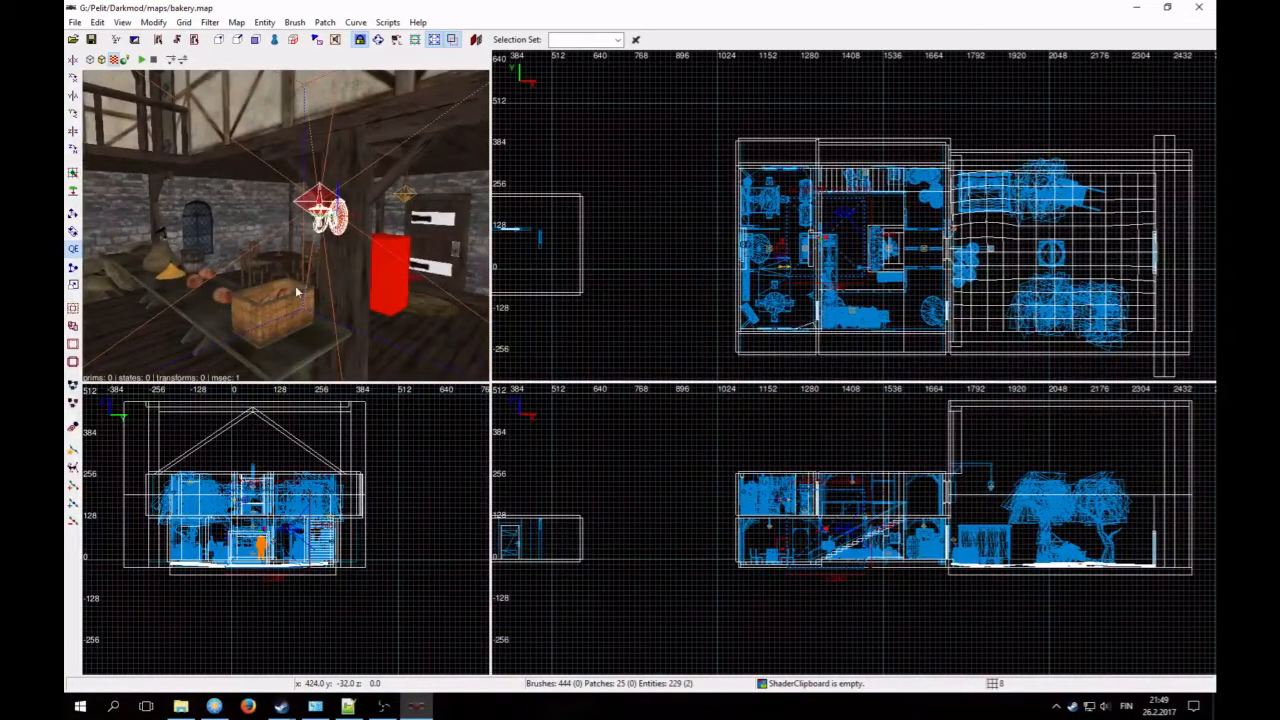
{"action": "key", "text": "m"}
{"action": "key", "text": "n"}
{"action": "left_click", "coordinate": [390, 148]}
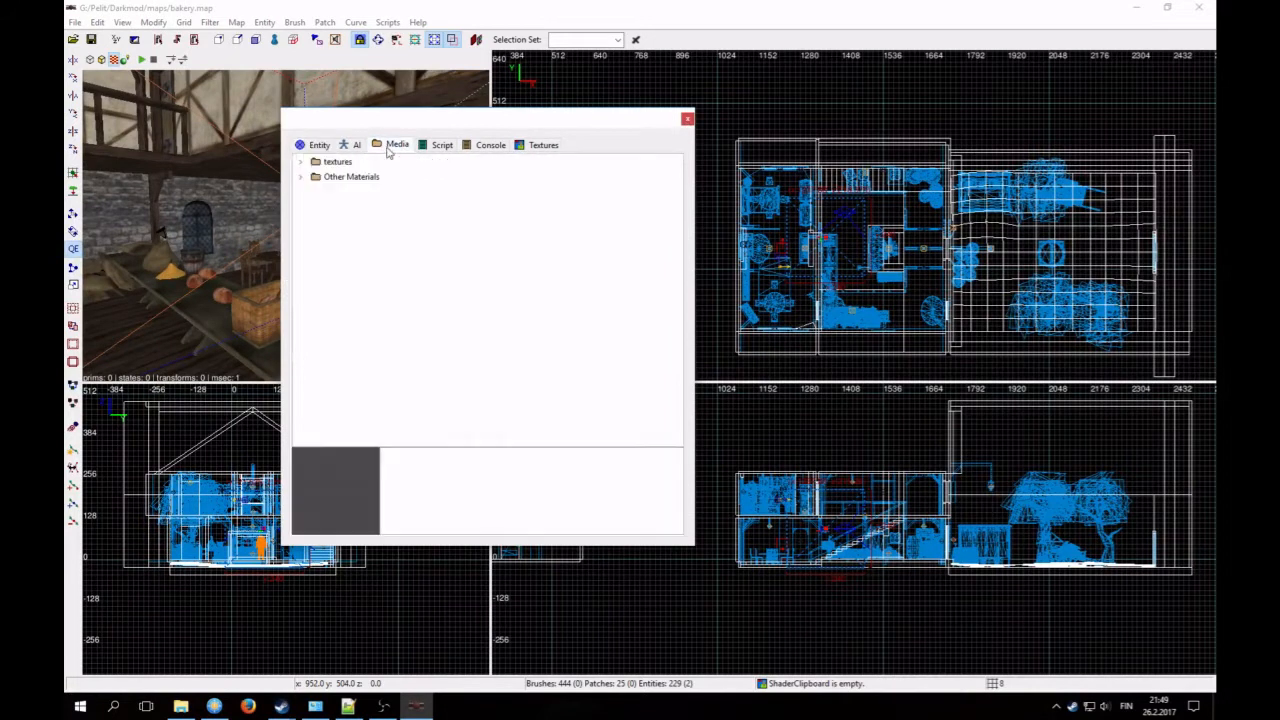
{"action": "left_click", "coordinate": [354, 148]}
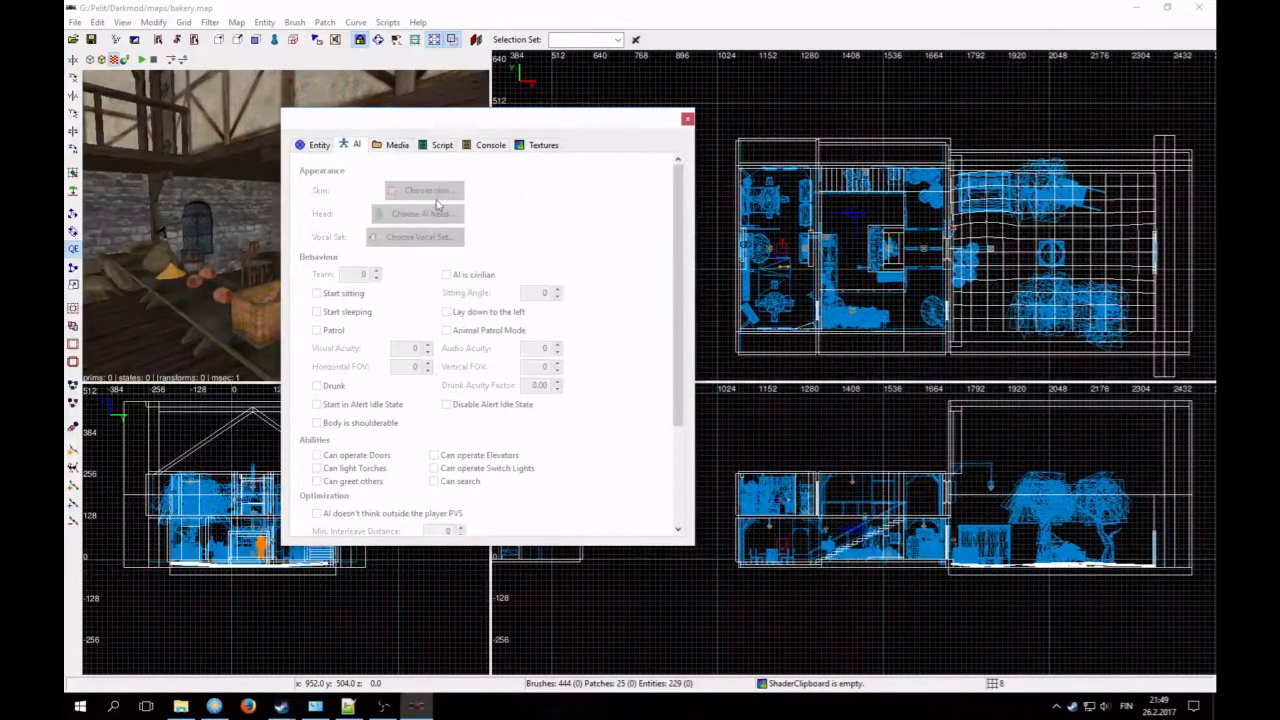
{"action": "left_click", "coordinate": [687, 119]}
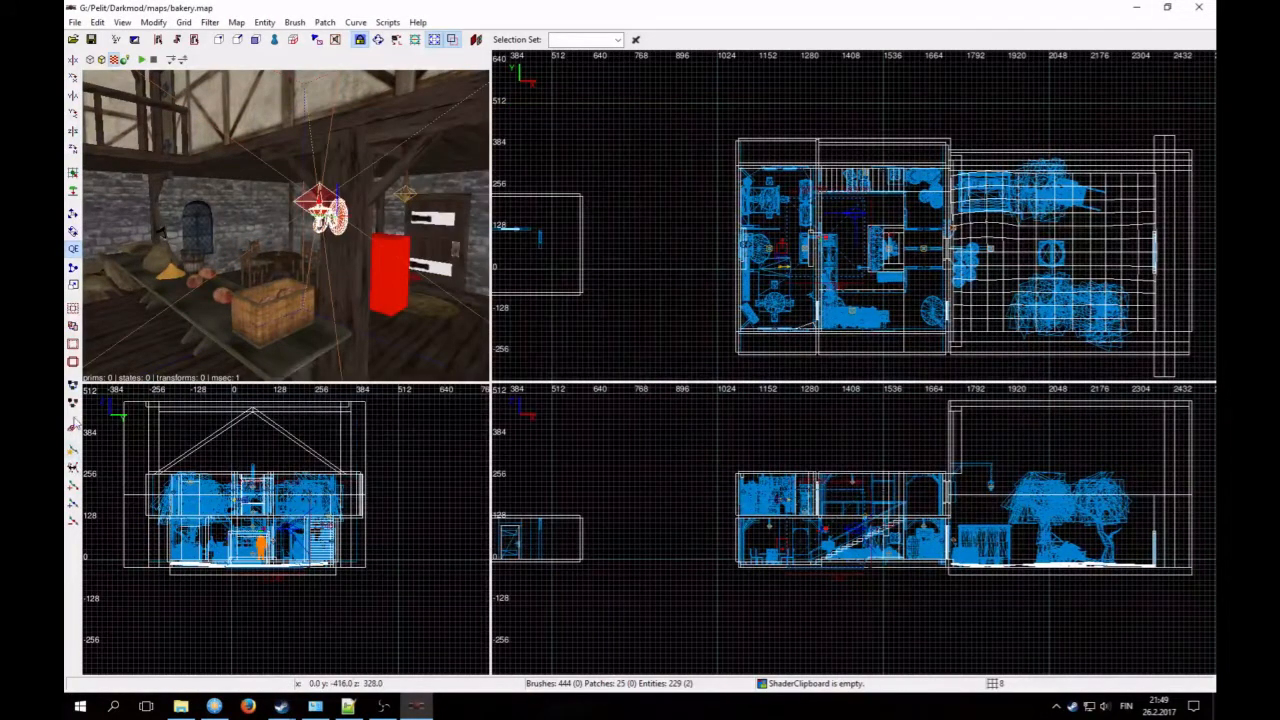
Step: Select only the flame light of the wall lamp by the work table and set its light_radius to 140 140 140
{"action": "key", "text": "Escape"}
{"action": "left_click", "coordinate": [318, 204], "text": "shift"}
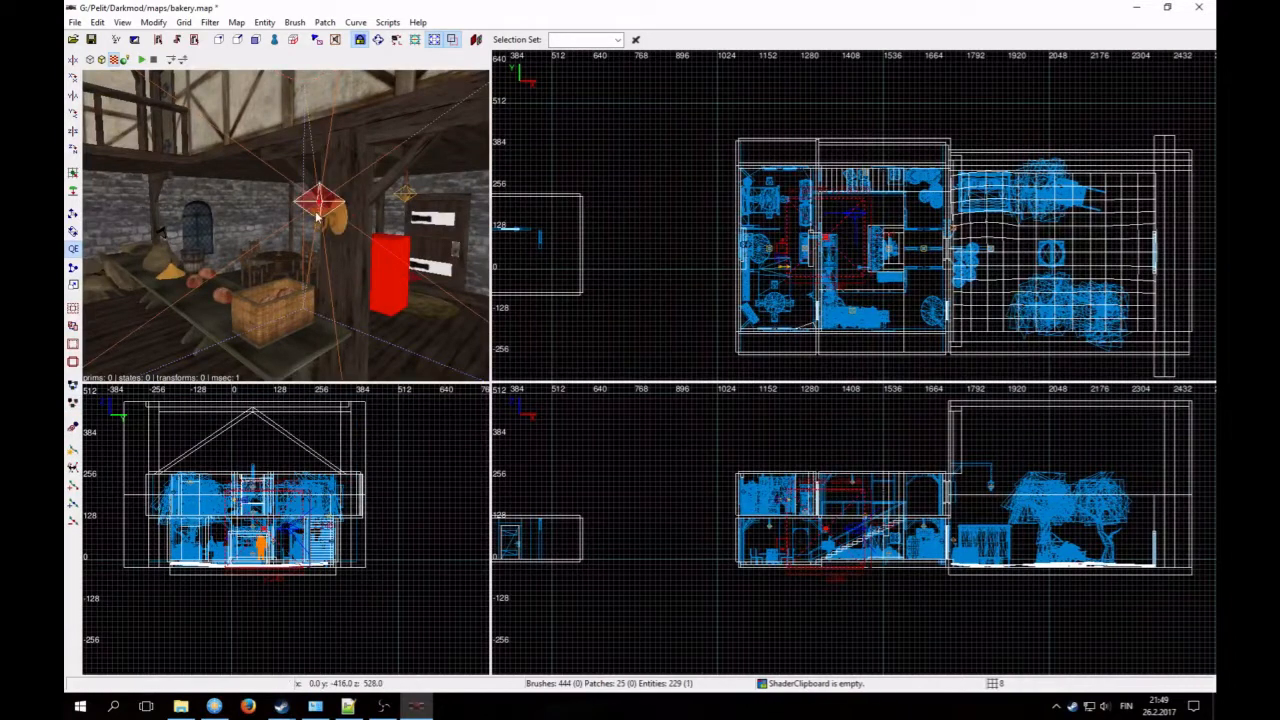
{"action": "key", "text": "n"}
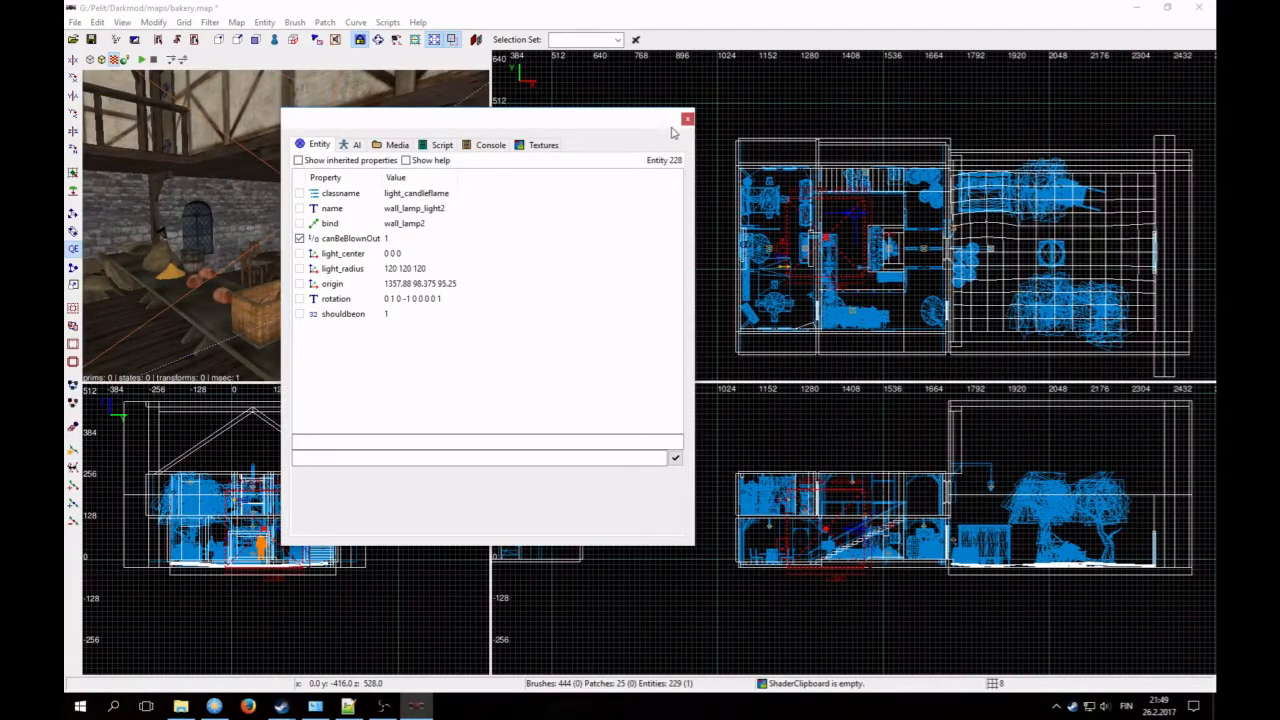
{"action": "left_click", "coordinate": [342, 253]}
{"action": "left_click", "coordinate": [342, 268]}
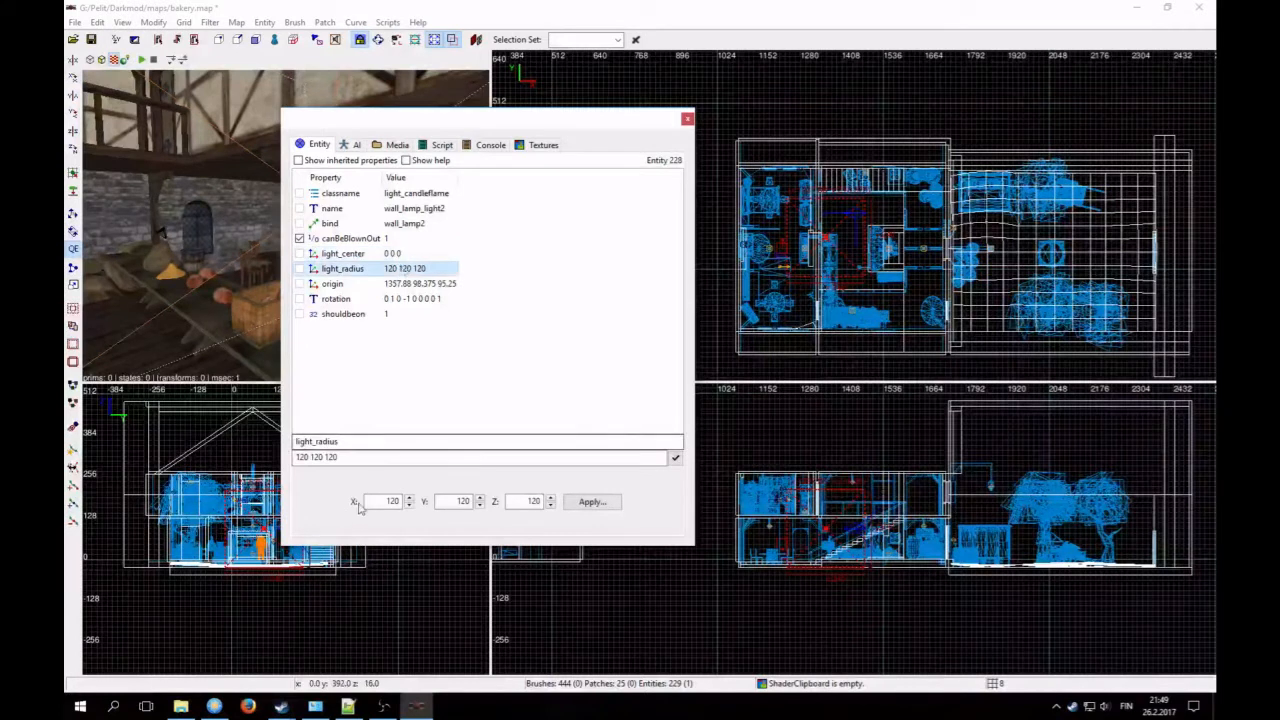
{"action": "left_click_drag", "start_coordinate": [366, 456], "coordinate": [233, 447]}
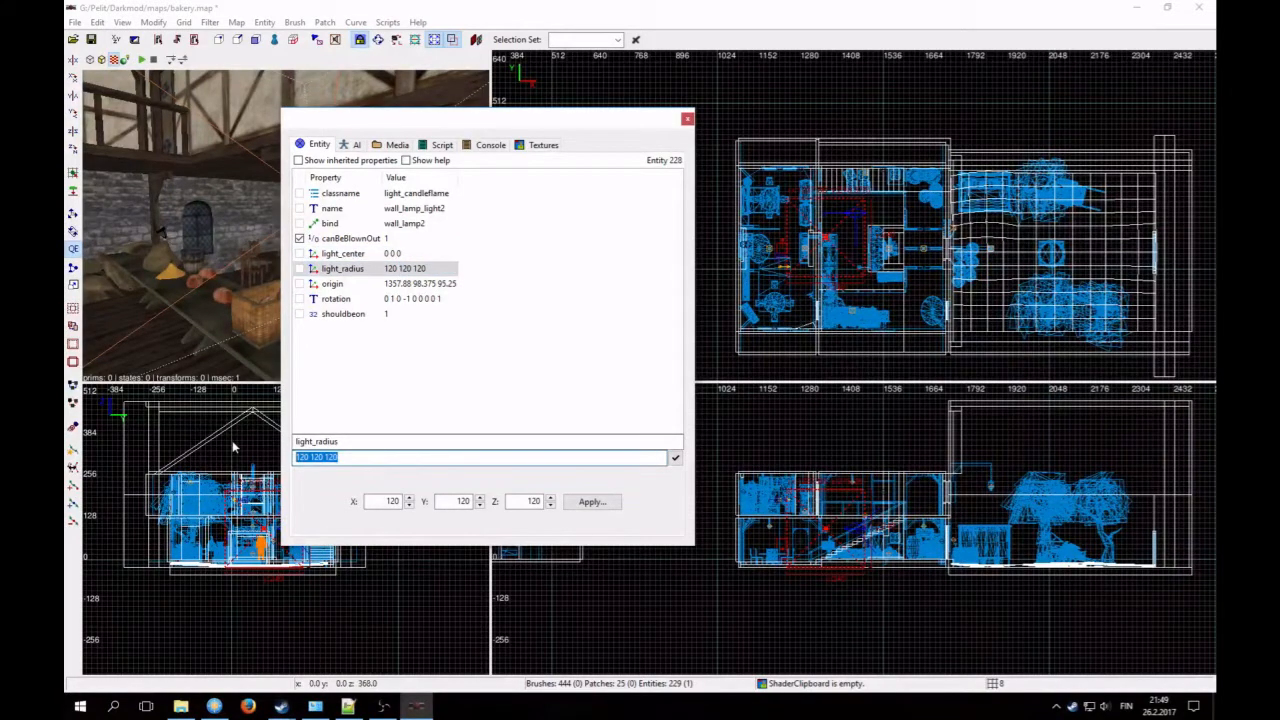
{"action": "type", "text": "1"}
{"action": "type", "text": "150 150"}
{"action": "type", "text": "140 140 140"}
{"action": "key", "text": "Return"}
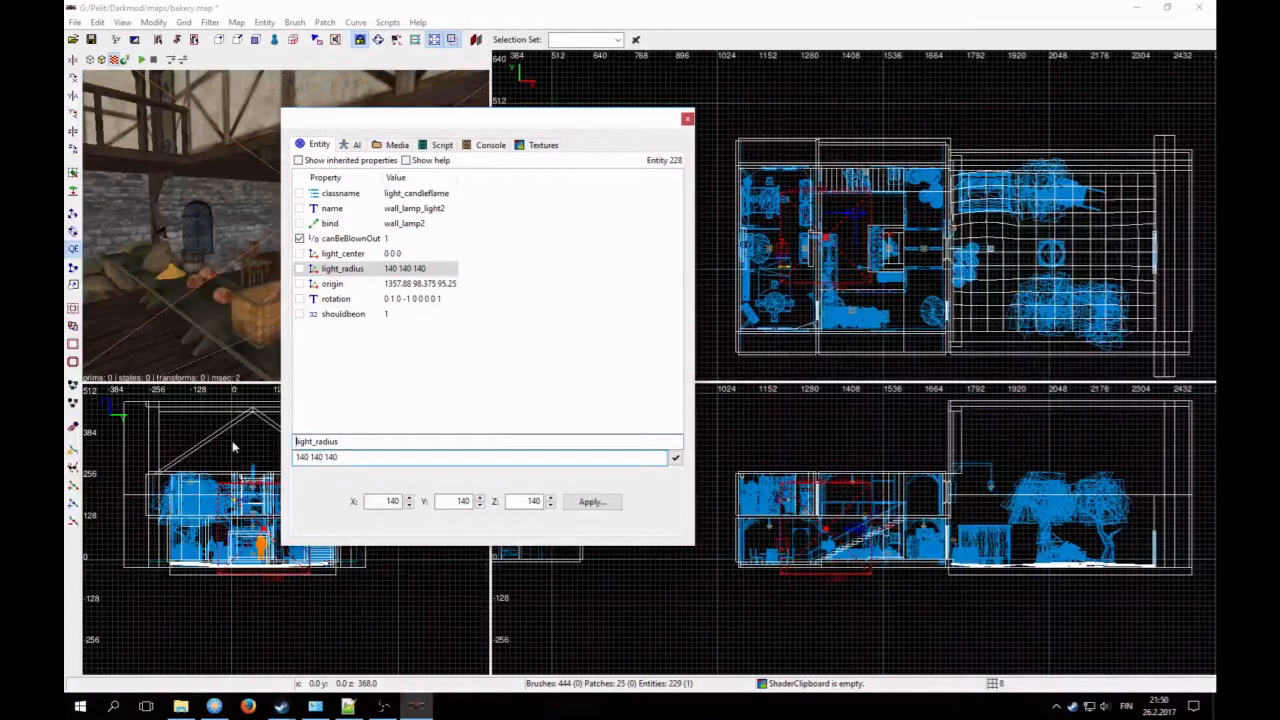
{"action": "left_click", "coordinate": [687, 118]}
Step: Delete the object standing beside the sacks near the ground-floor stone wall
{"action": "key", "text": "Up"}
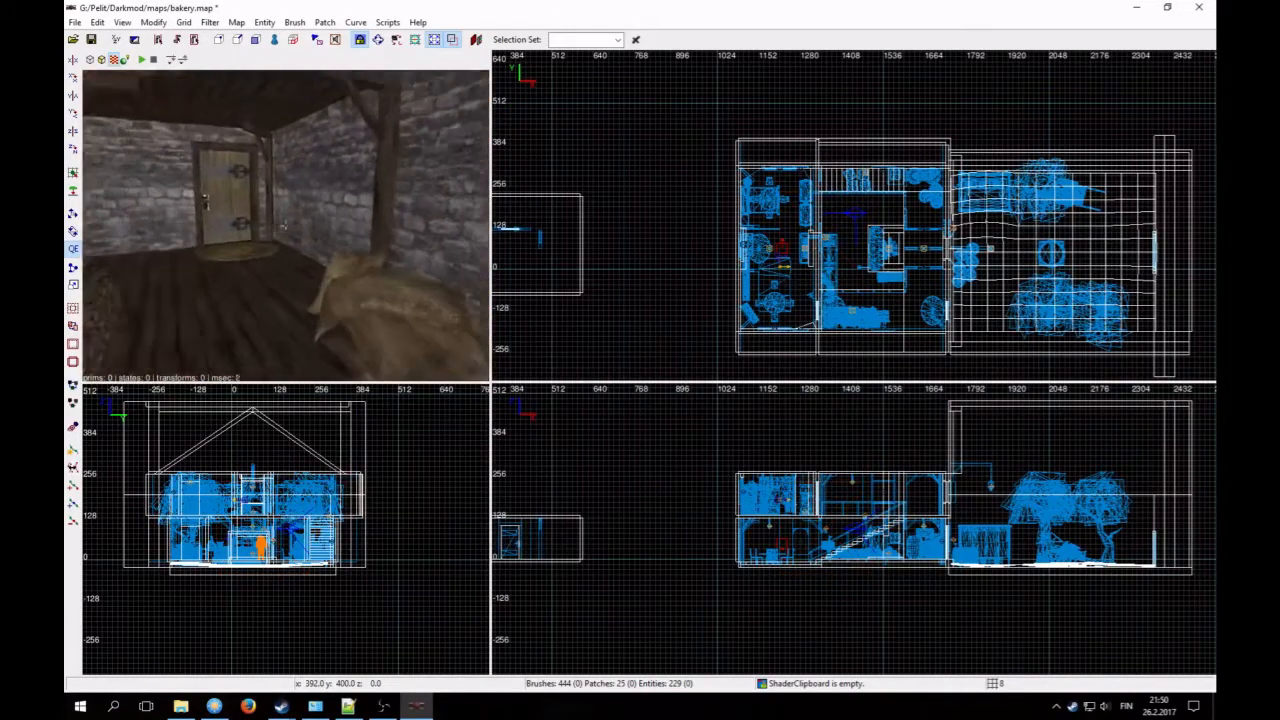
{"action": "key", "text": "Up"}
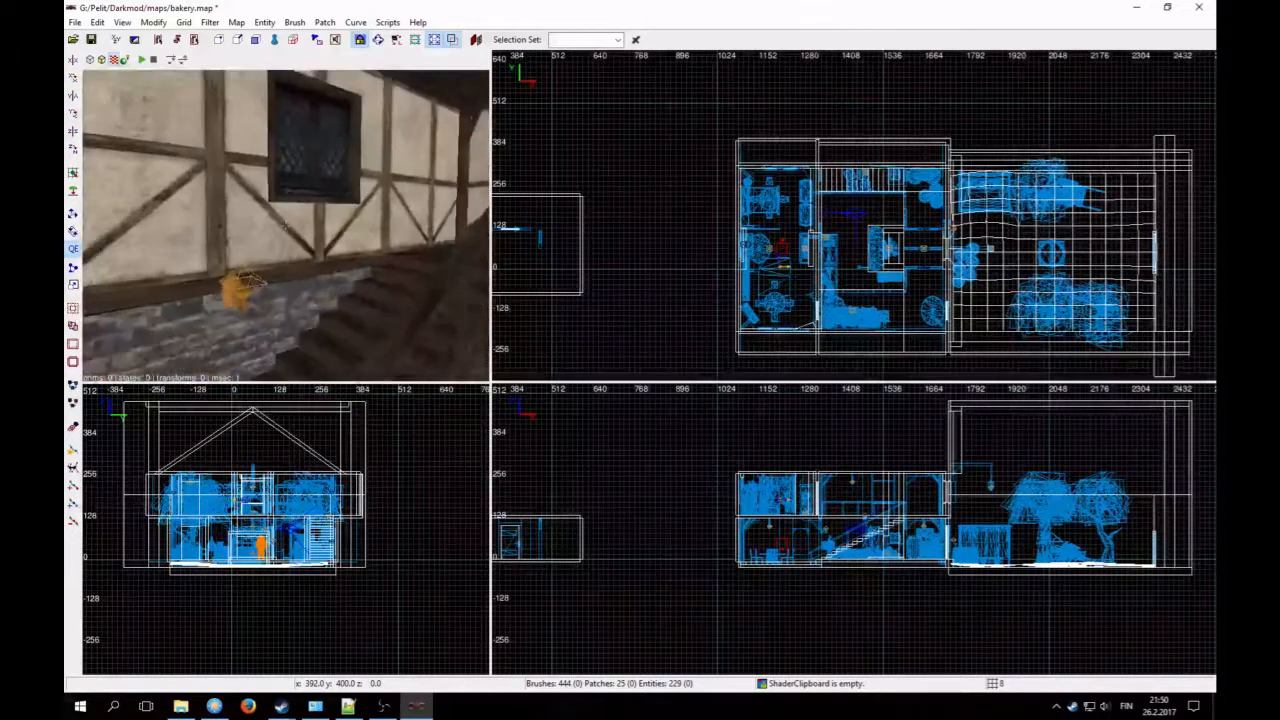
{"action": "right_click", "coordinate": [218, 257]}
{"action": "left_click", "coordinate": [268, 261], "text": "shift"}
{"action": "key", "text": "Escape"}
{"action": "right_click", "coordinate": [268, 261]}
{"action": "key", "text": "Up"}
{"action": "key", "text": "Up"}
{"action": "key", "text": "Up"}
{"action": "right_click", "coordinate": [325, 308]}
{"action": "left_click", "coordinate": [325, 312], "text": "shift"}
{"action": "key", "text": "Delete"}
Step: Start adding a model to the ground-floor room and browse the table models in darkmod/furniture/tables
{"action": "scroll", "coordinate": [965, 360], "scroll_direction": "up", "scroll_amount": 3}
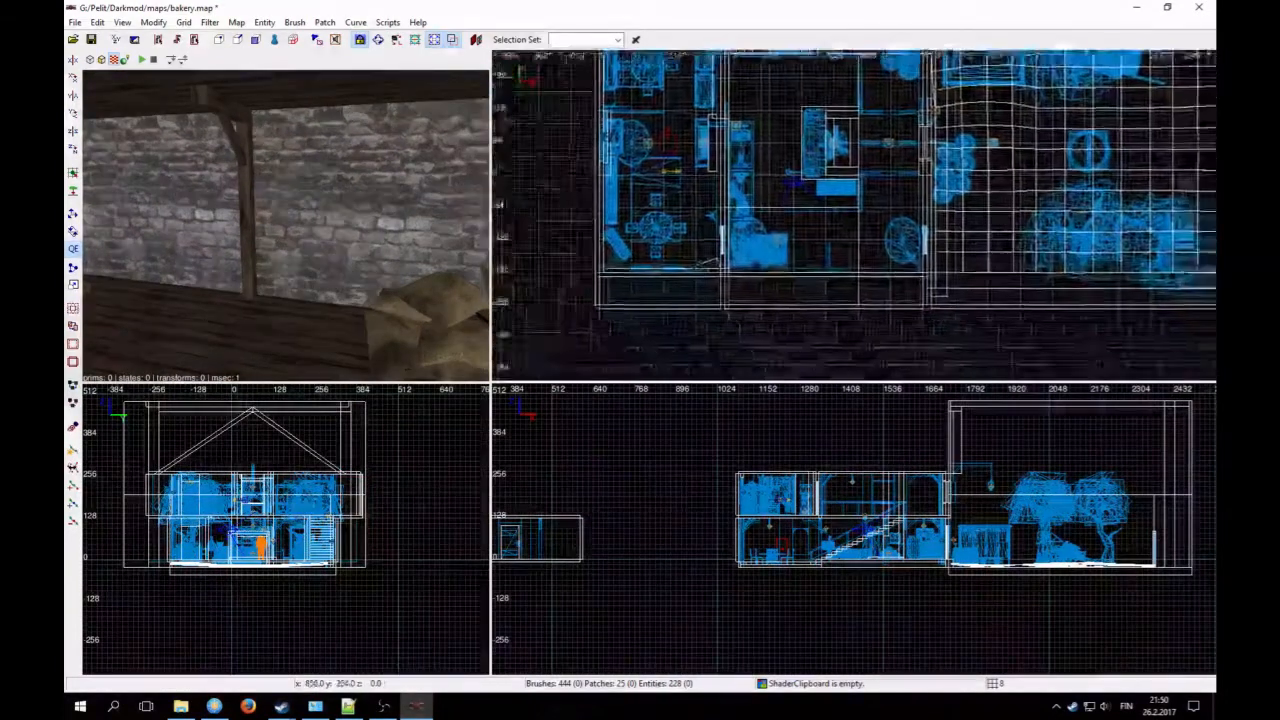
{"action": "right_click", "coordinate": [766, 253]}
{"action": "left_click", "coordinate": [795, 265]}
{"action": "left_click", "coordinate": [201, 96]}
{"action": "left_click", "coordinate": [207, 202]}
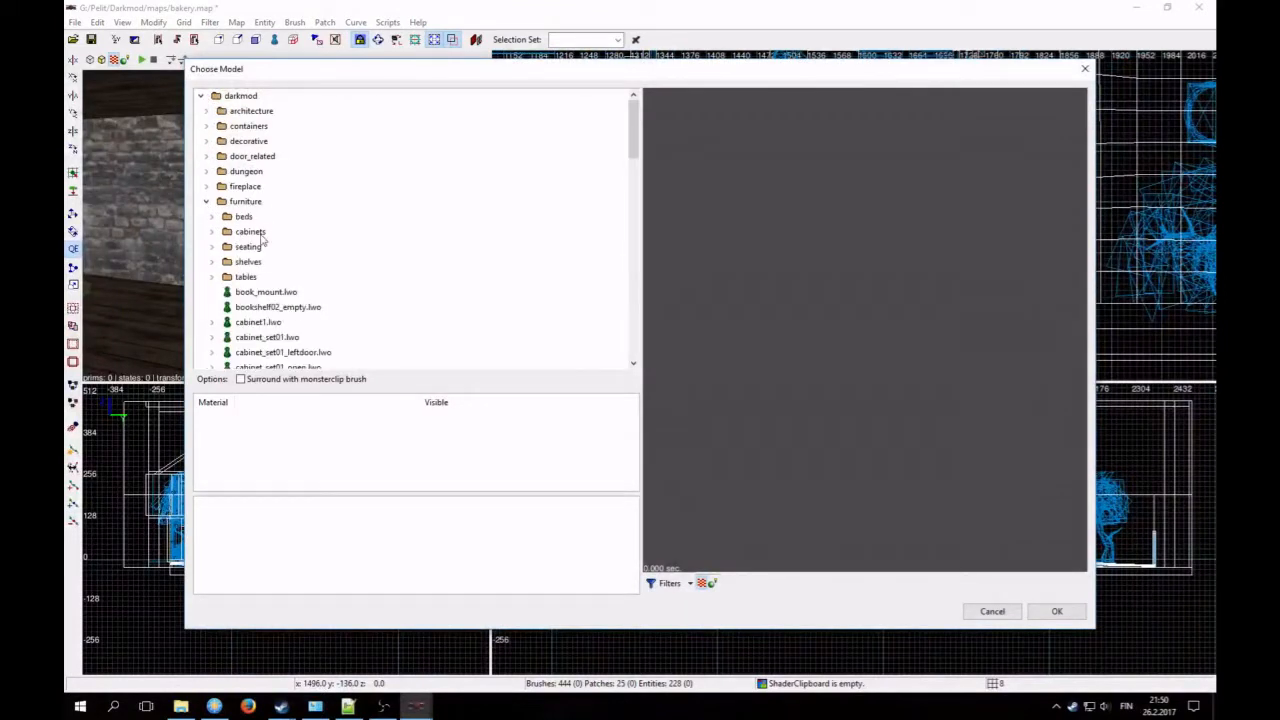
{"action": "left_click", "coordinate": [211, 277]}
{"action": "key", "text": "Down"}
{"action": "key", "text": "Down"}
{"action": "key", "text": "Down"}
{"action": "key", "text": "Down"}
{"action": "key", "text": "Down"}
{"action": "key", "text": "Down"}
{"action": "key", "text": "Down"}
{"action": "key", "text": "Down"}
{"action": "key", "text": "Down"}
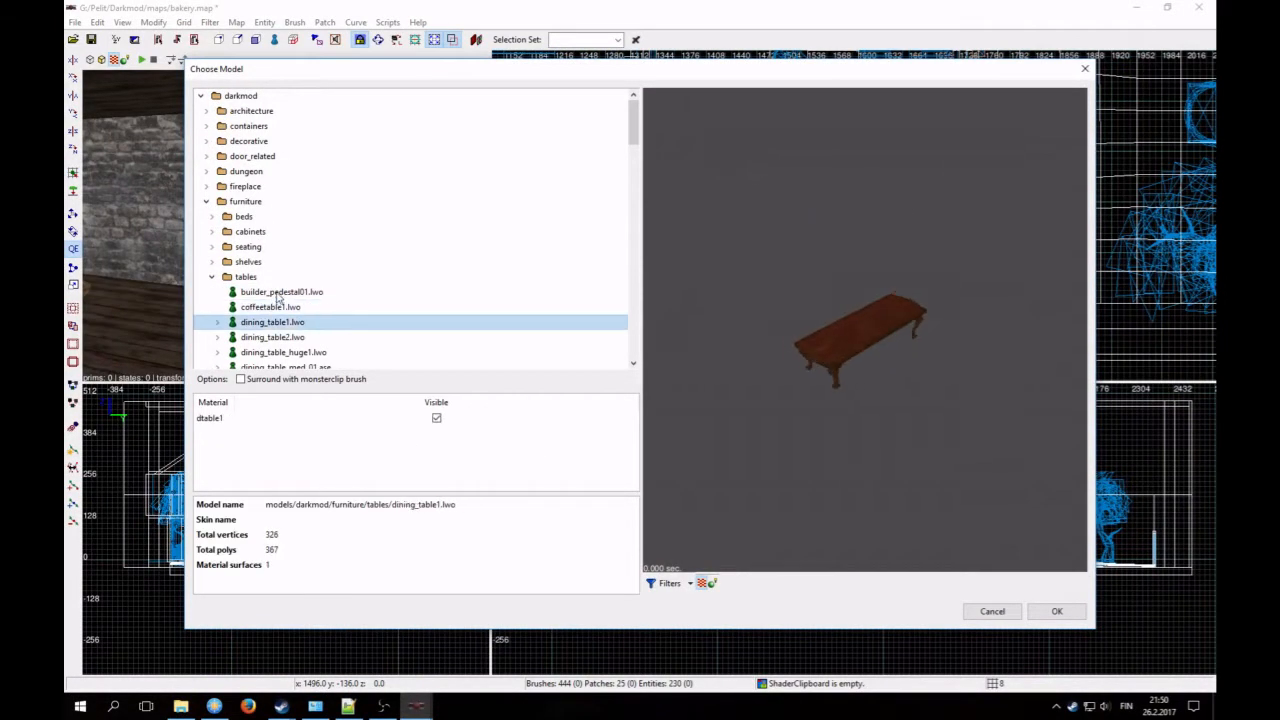
Step: Insert endtable1.lwo with the endtable/plainwood skin and move it against the ground-floor stone wall
{"action": "key", "text": "Right"}
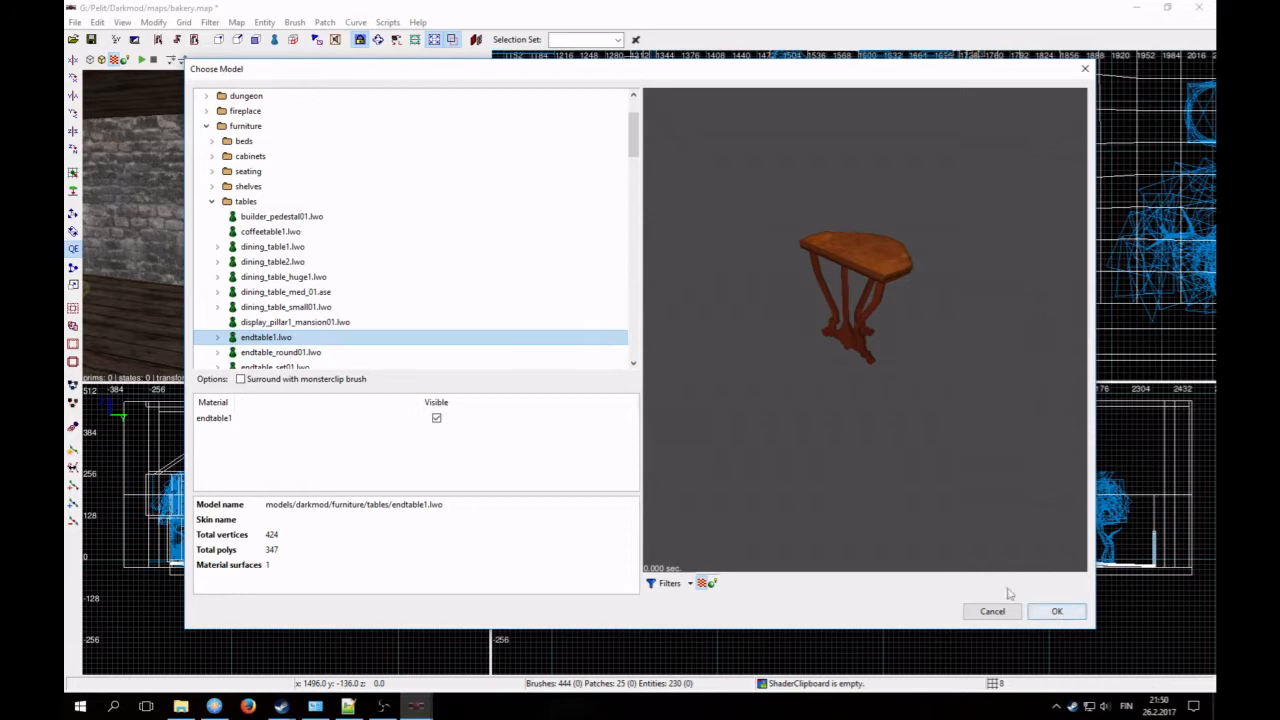
{"action": "left_click", "coordinate": [272, 352]}
{"action": "key", "text": "Down"}
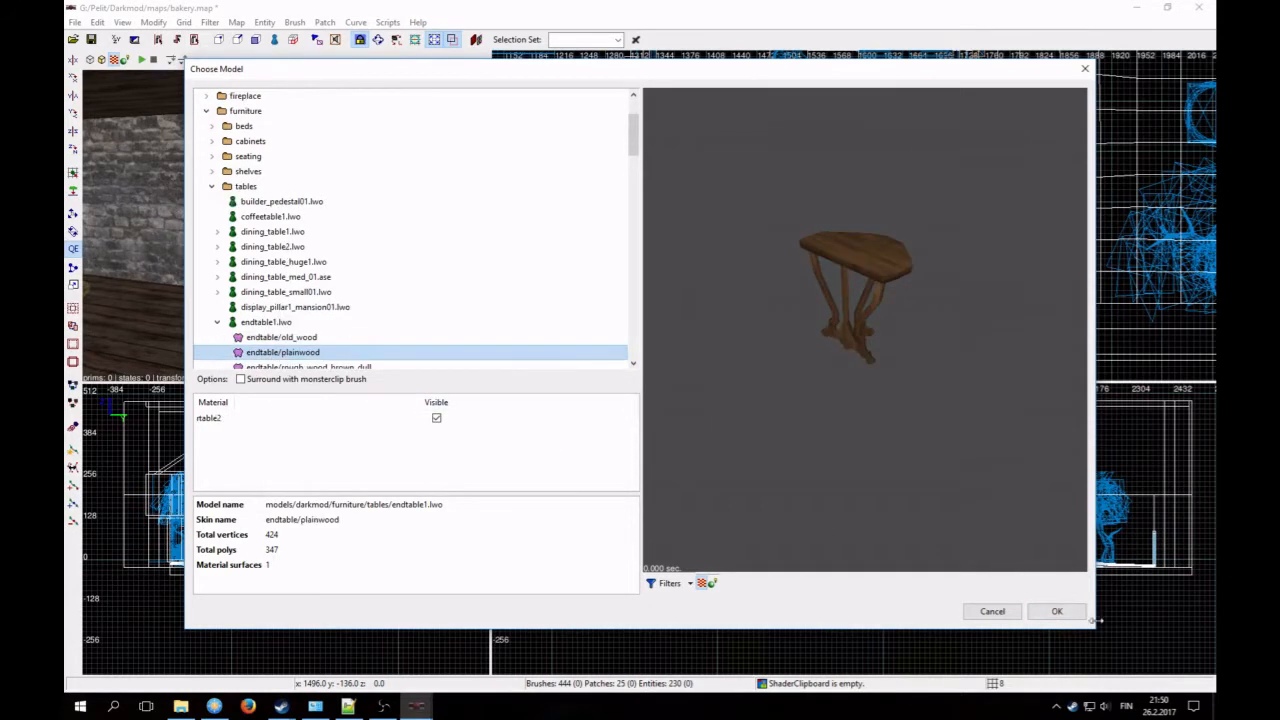
{"action": "left_click", "coordinate": [1056, 611]}
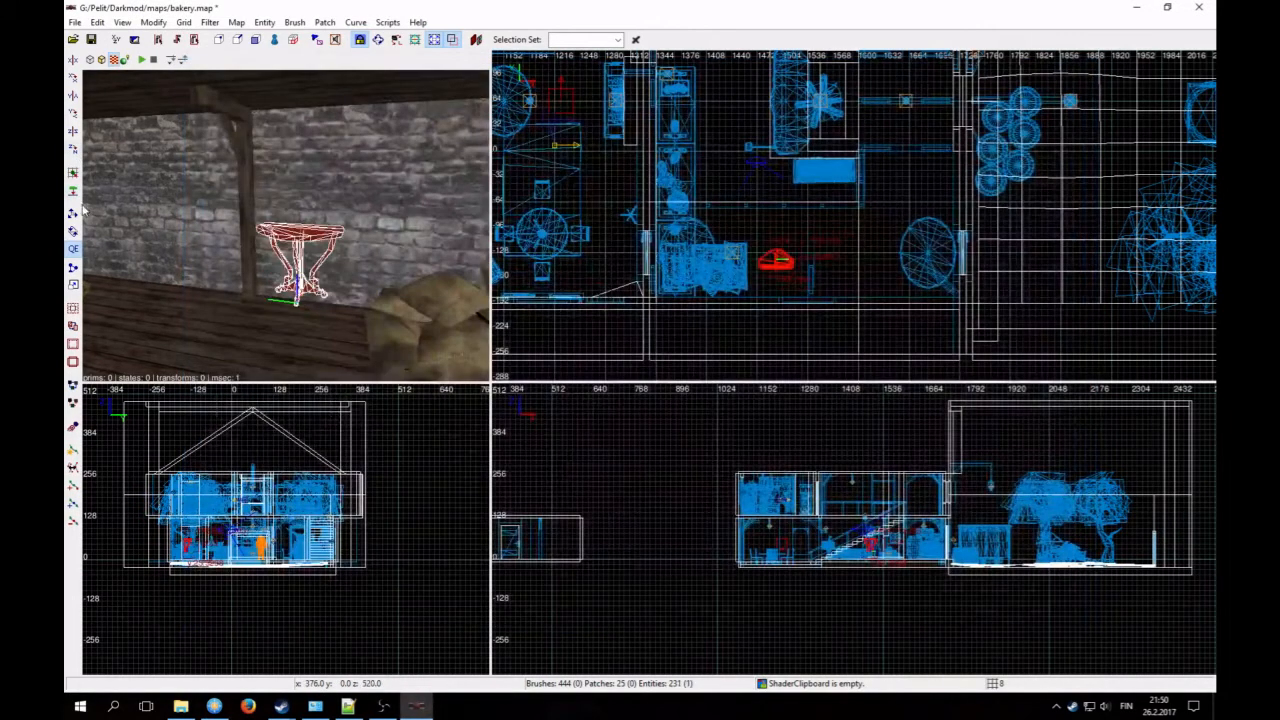
{"action": "scroll", "coordinate": [700, 297], "scroll_direction": "up", "scroll_amount": 3}
{"action": "left_click_drag", "start_coordinate": [822, 250], "coordinate": [818, 292]}
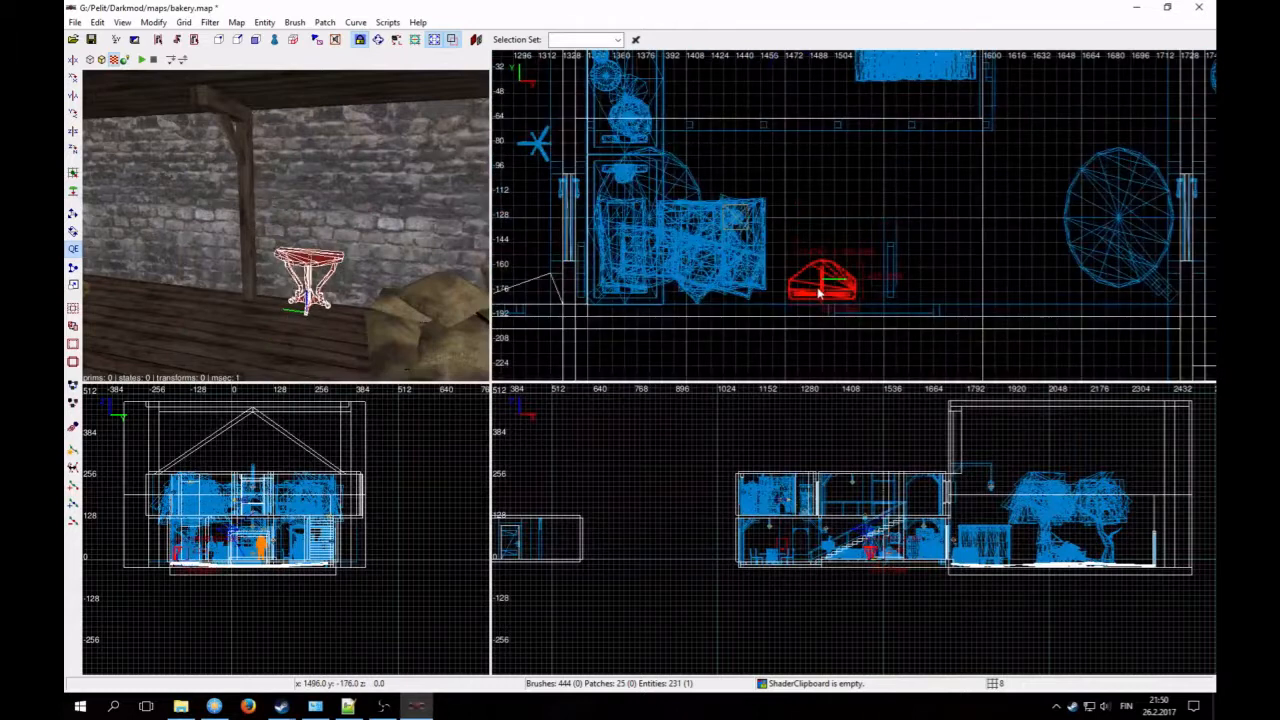
Step: Copy a candle from the table in the front room and set the copy on top of the end table
{"action": "right_click", "coordinate": [375, 297]}
{"action": "right_click", "coordinate": [375, 297]}
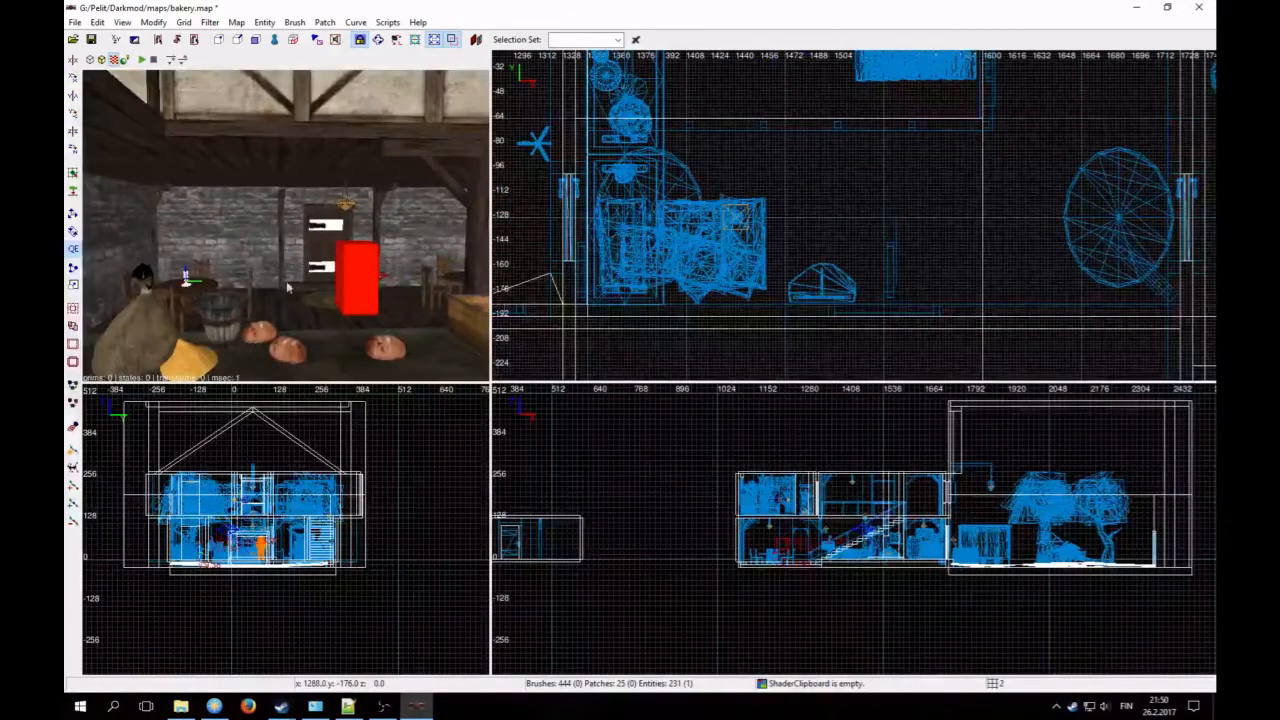
{"action": "scroll", "coordinate": [776, 298], "scroll_direction": "down", "scroll_amount": 3}
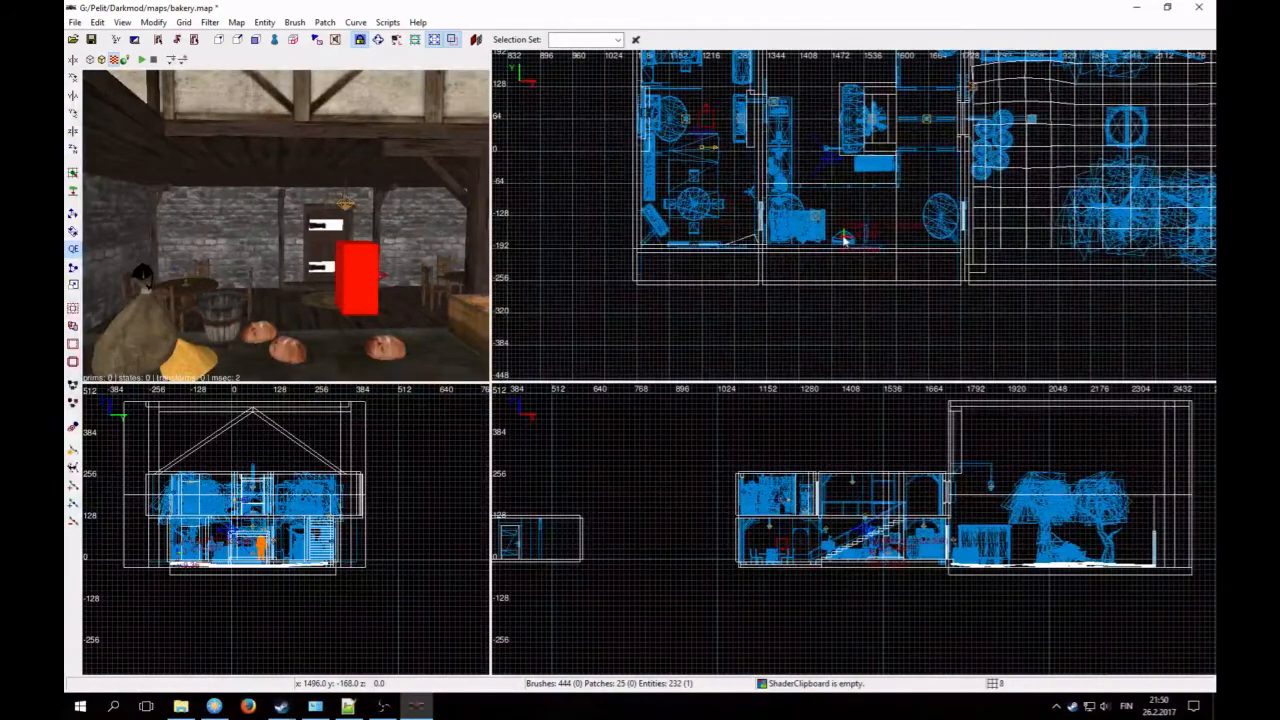
{"action": "right_click", "coordinate": [425, 250]}
{"action": "right_click", "coordinate": [425, 250]}
{"action": "scroll", "coordinate": [749, 566], "scroll_direction": "up", "scroll_amount": 3}
{"action": "right_click_drag", "start_coordinate": [749, 566], "coordinate": [654, 525]}
{"action": "scroll", "coordinate": [749, 566], "scroll_direction": "up", "scroll_amount": 6}
{"action": "scroll", "coordinate": [748, 566], "scroll_direction": "up", "scroll_amount": 2}
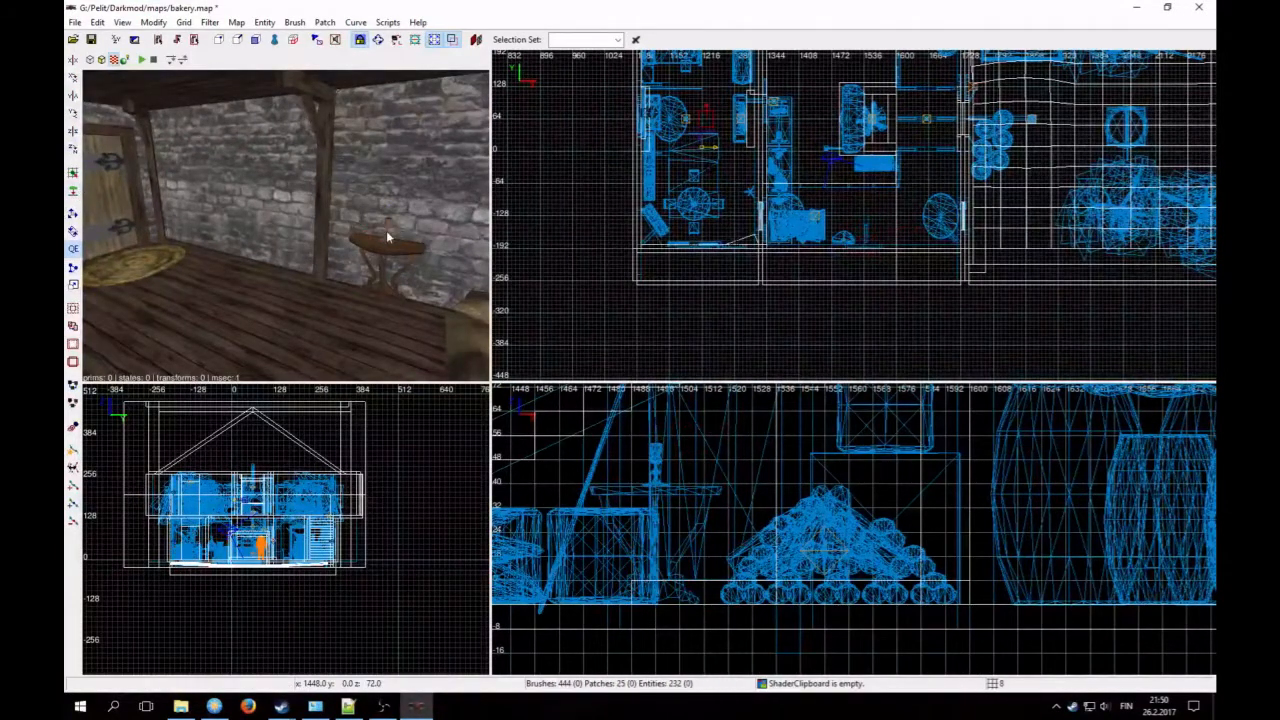
Step: Duplicate the end table with its candle and move the copy beside the brick chimney, near the courtyard wall
{"action": "scroll", "coordinate": [795, 248], "scroll_direction": "up", "scroll_amount": 3}
{"action": "key", "text": "bracketleft"}
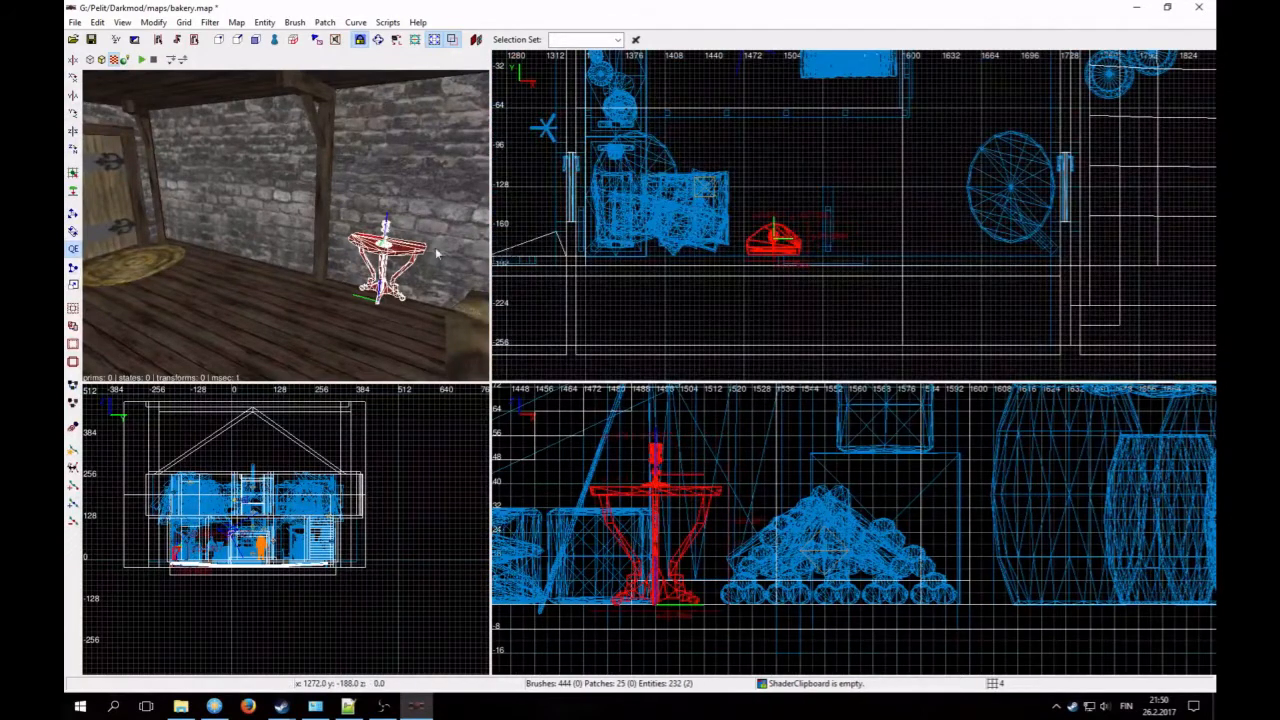
{"action": "scroll", "coordinate": [836, 244], "scroll_direction": "down", "scroll_amount": 3}
{"action": "key", "text": "bracketright"}
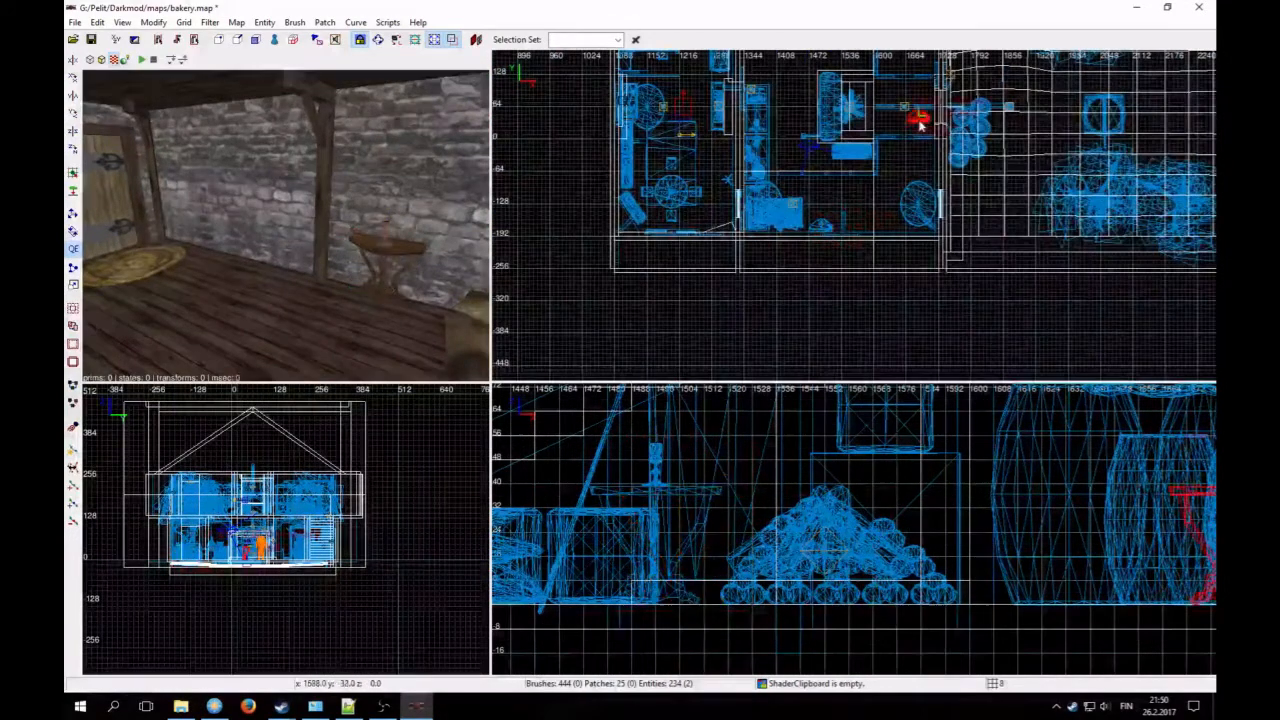
{"action": "right_click", "coordinate": [289, 267]}
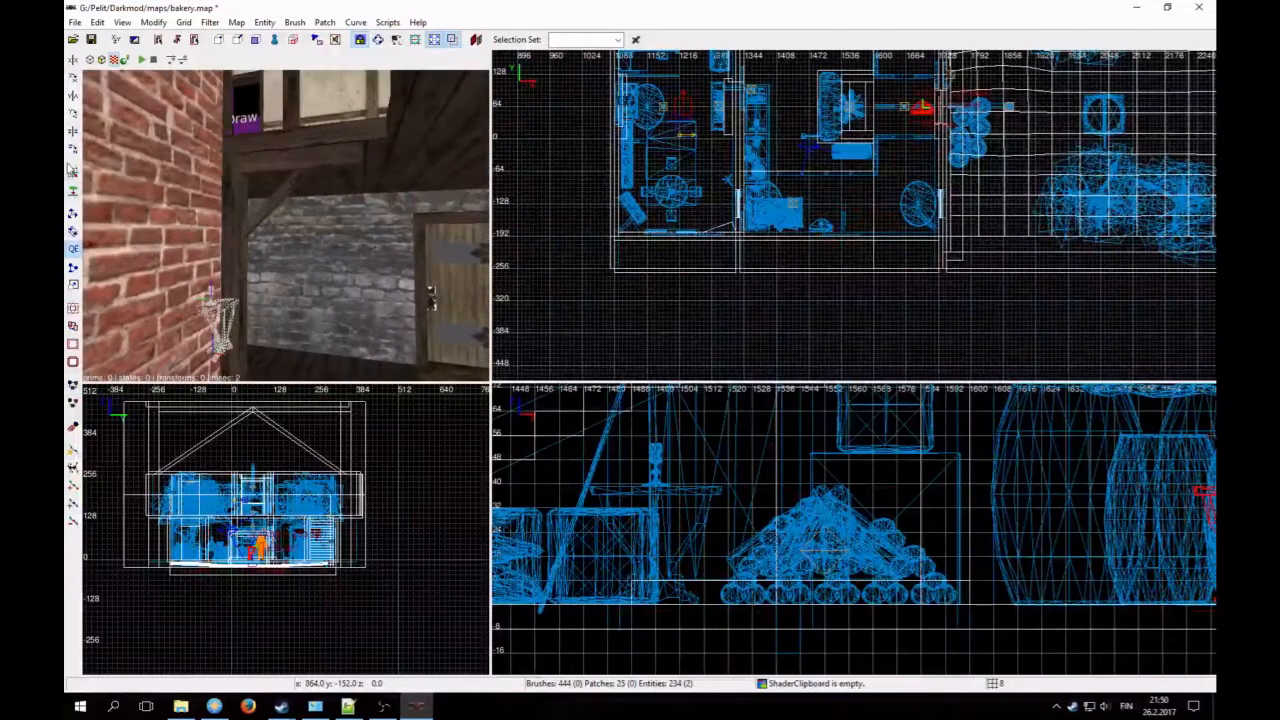
Step: Raise the copied end table and candle to the upper floor and turn them with the flat side against the wall below the window
{"action": "scroll", "coordinate": [1008, 568], "scroll_direction": "down", "scroll_amount": 5}
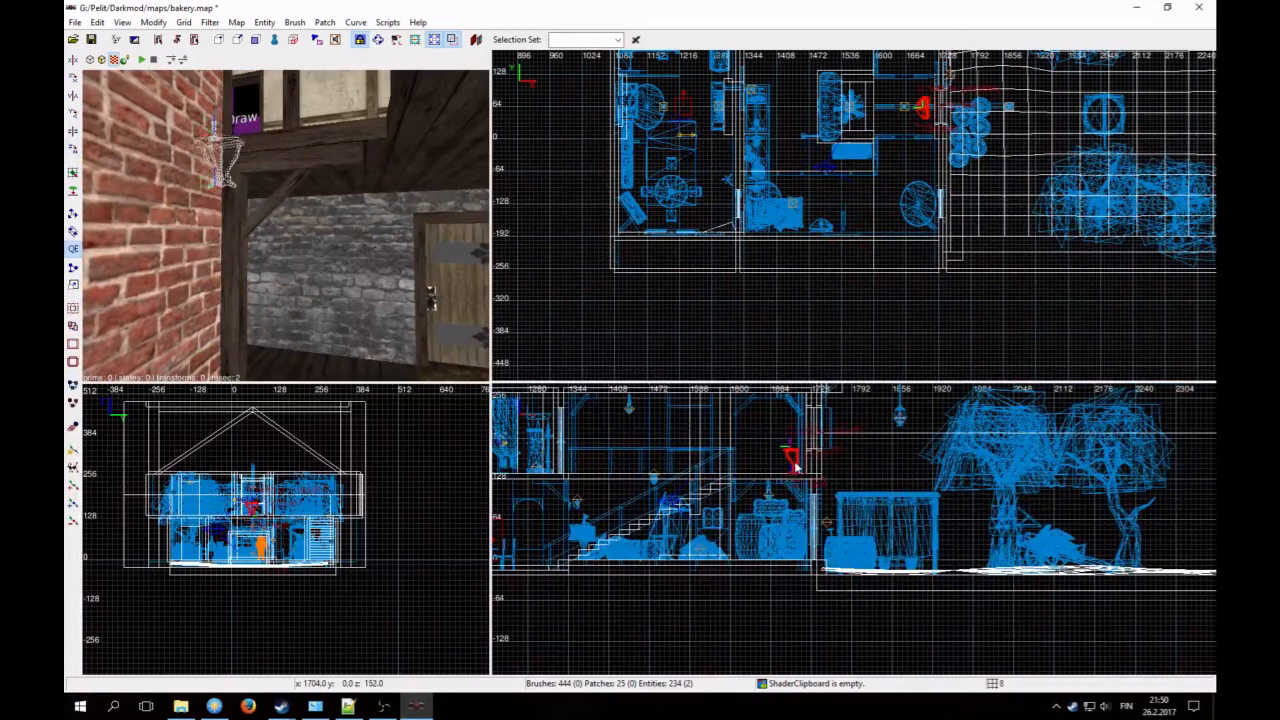
{"action": "right_click", "coordinate": [332, 240]}
{"action": "key", "text": "Up"}
{"action": "right_click", "coordinate": [332, 240]}
{"action": "scroll", "coordinate": [914, 206], "scroll_direction": "up", "scroll_amount": 6}
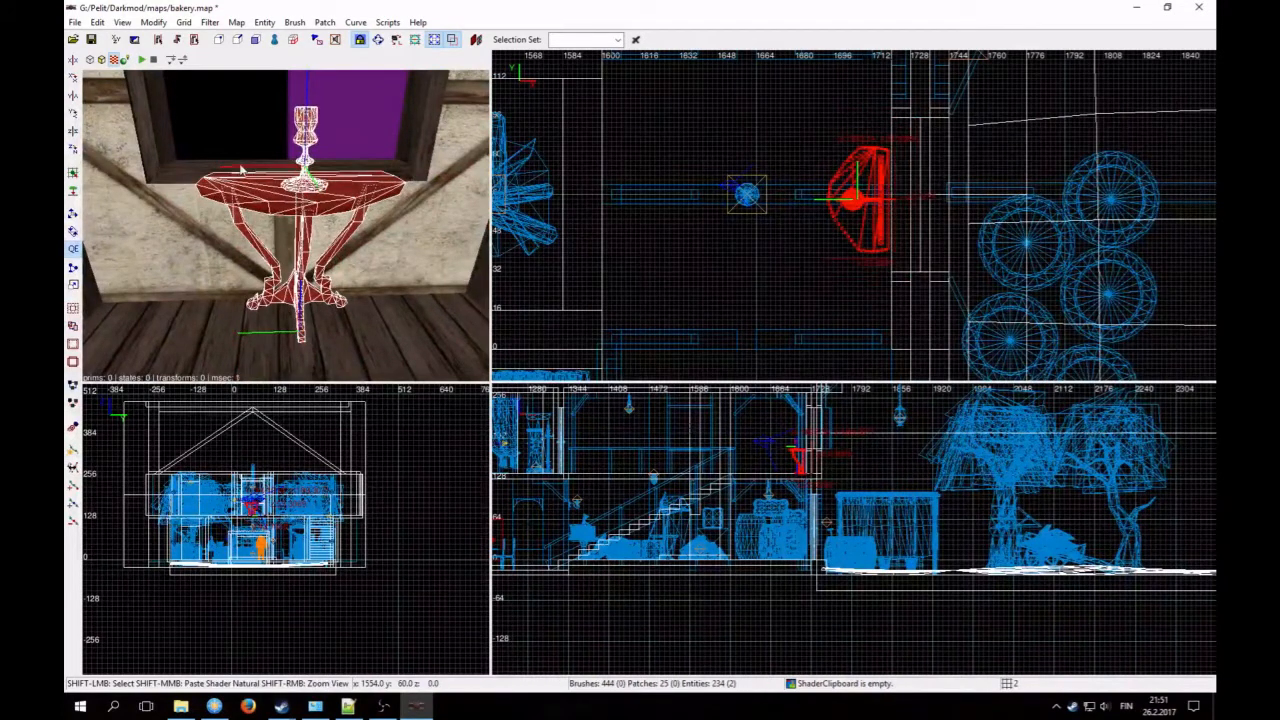
Step: Deselect the end table and candle, and check the entity properties of the oil lamp's light near the upstairs door
{"action": "key", "text": "Escape"}
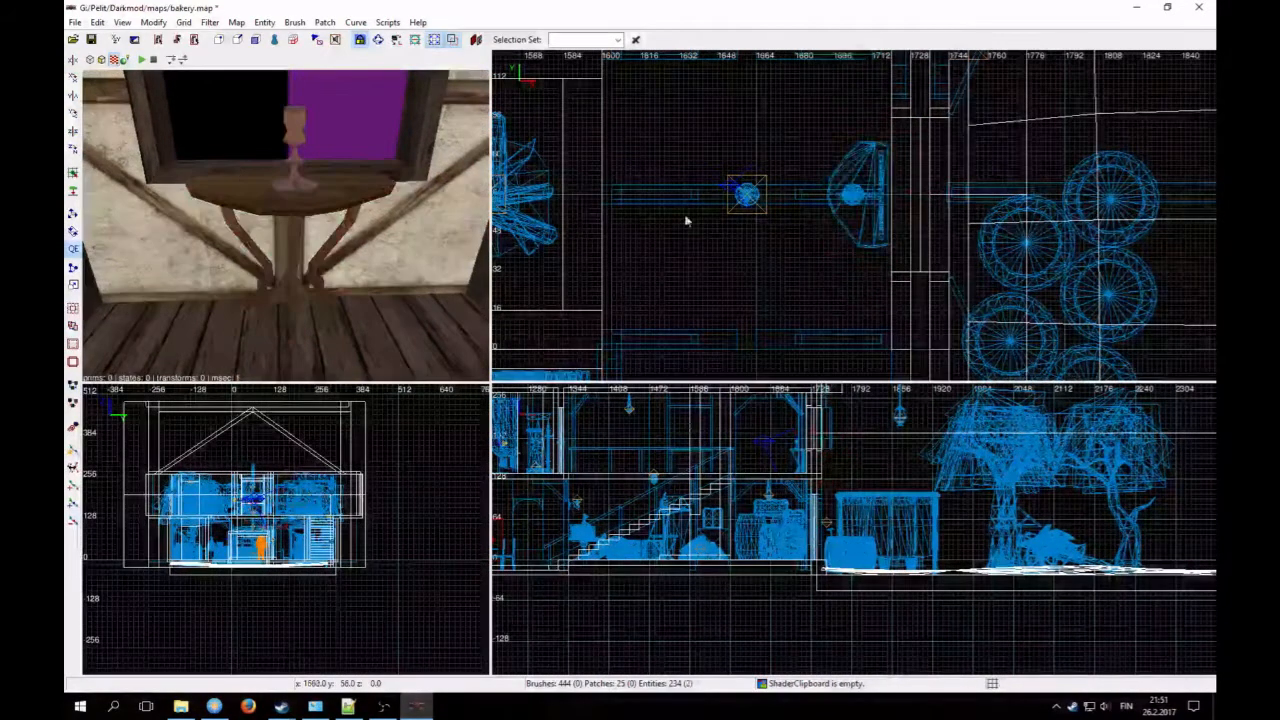
{"action": "right_click", "coordinate": [268, 143]}
{"action": "key", "text": "Up"}
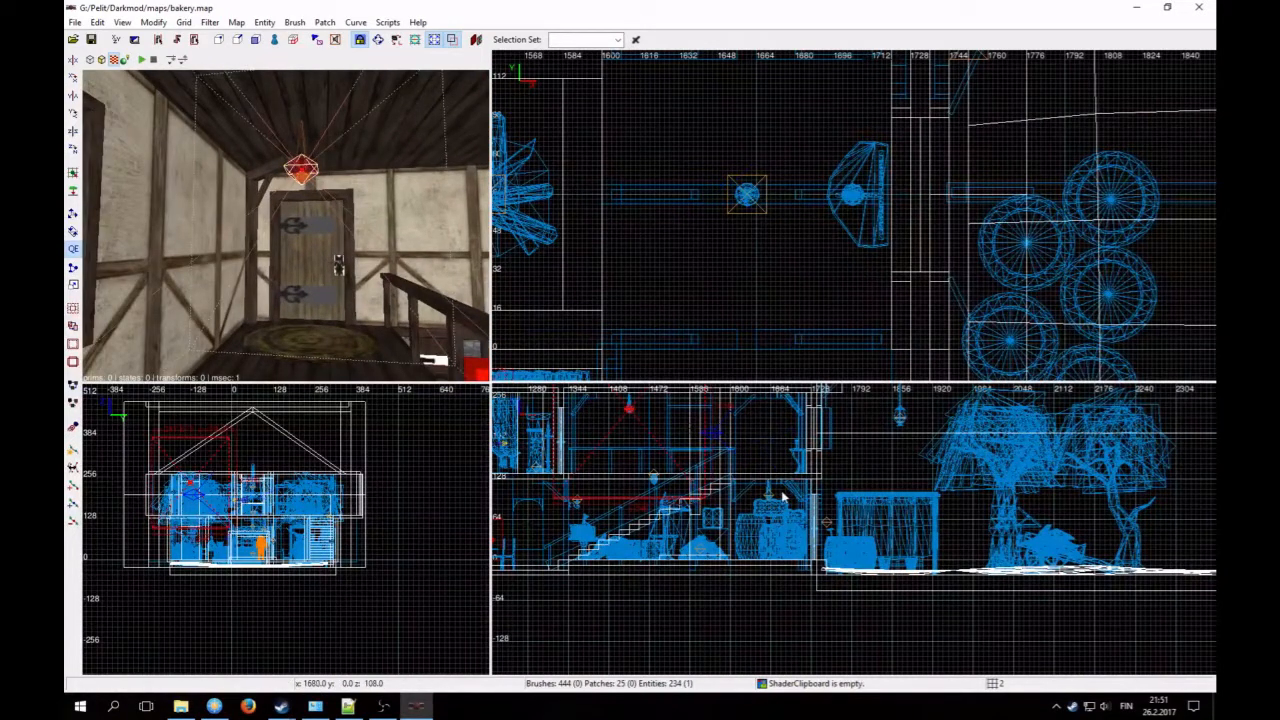
{"action": "key", "text": "n"}
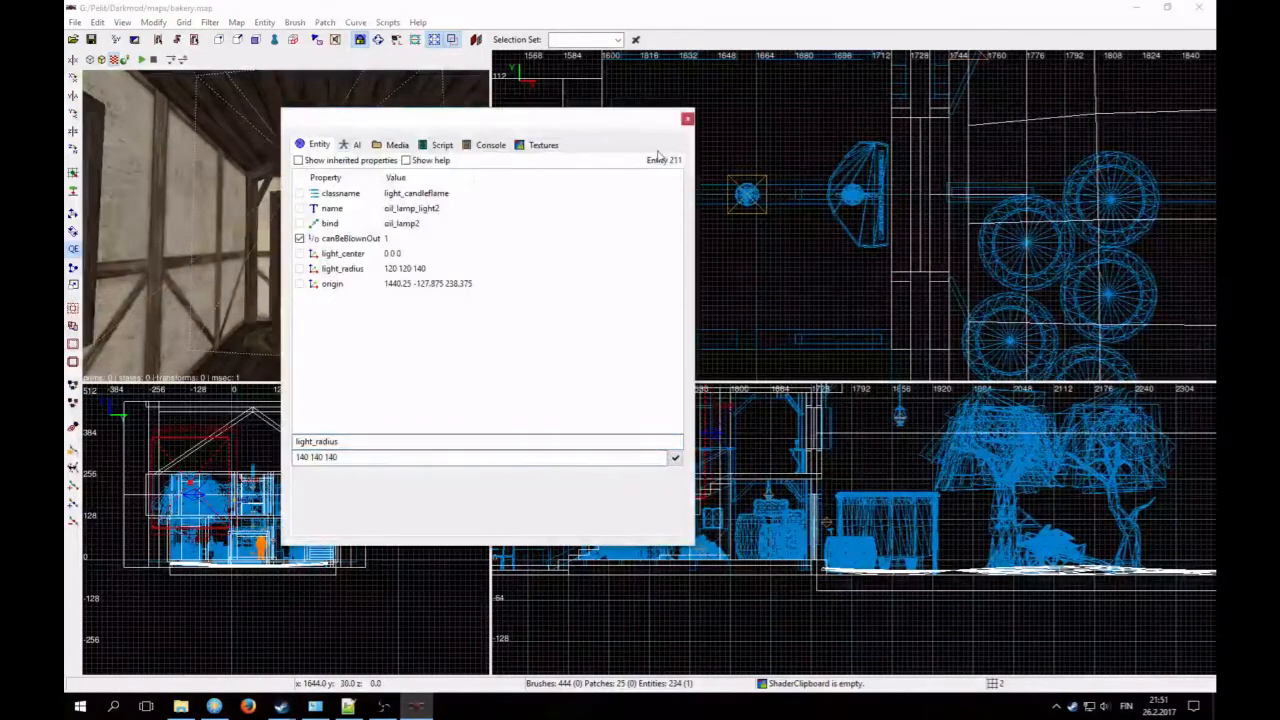
{"action": "left_click", "coordinate": [687, 120]}
Step: Set the grid size to 8, duplicate the light at the upstairs window and move the copy to the far end of the courtyard
{"action": "key", "text": "4"}
{"action": "right_click", "coordinate": [297, 257]}
{"action": "key", "text": "Up"}
{"action": "key", "text": "Up"}
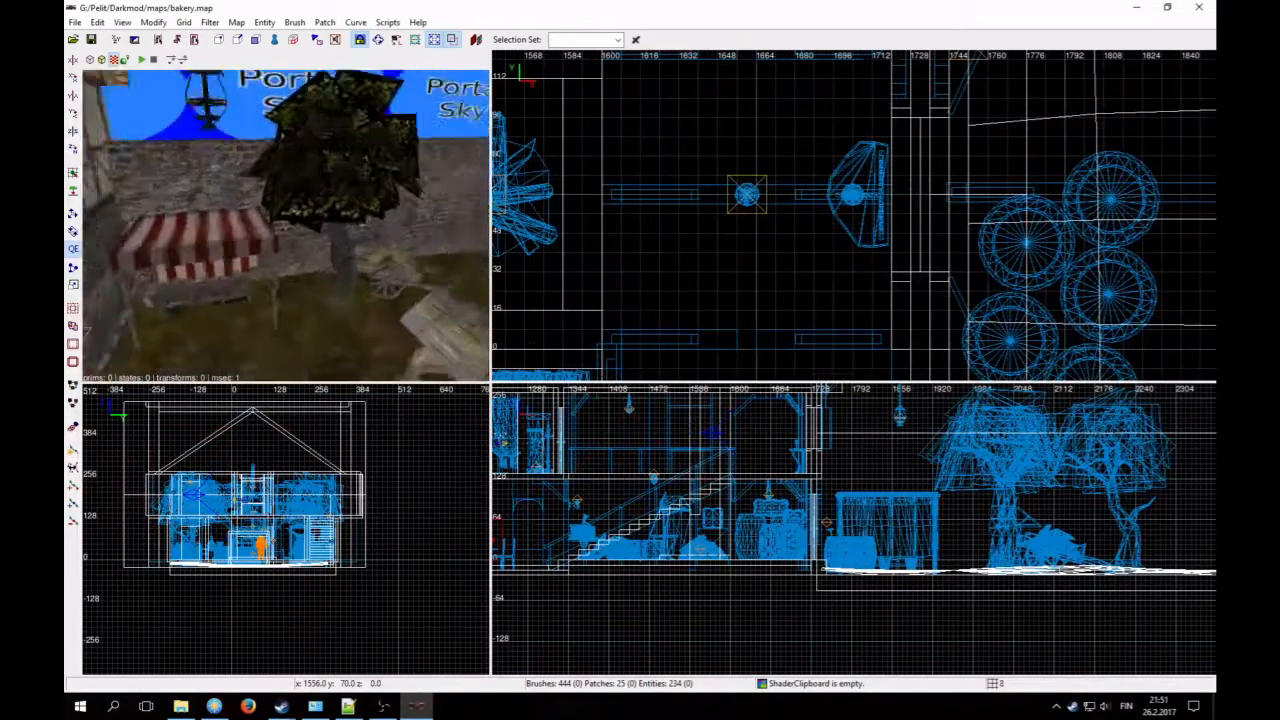
{"action": "key", "text": "Up"}
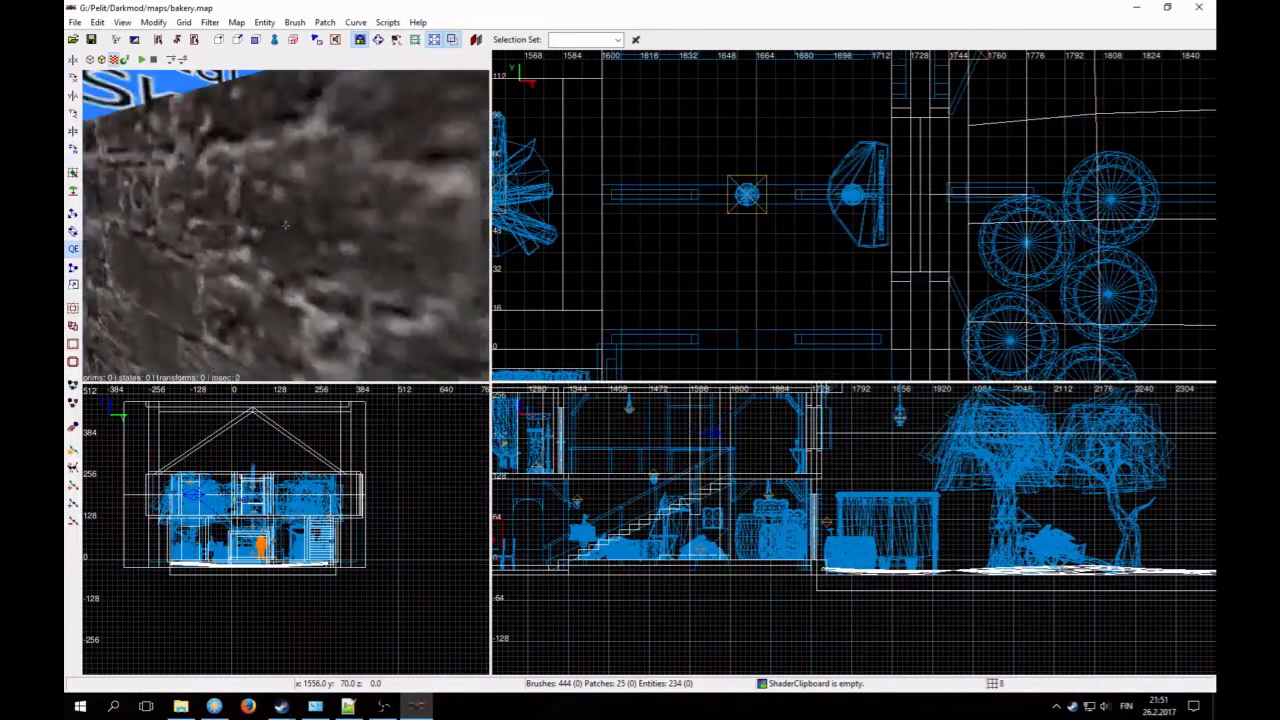
{"action": "key", "text": "Up"}
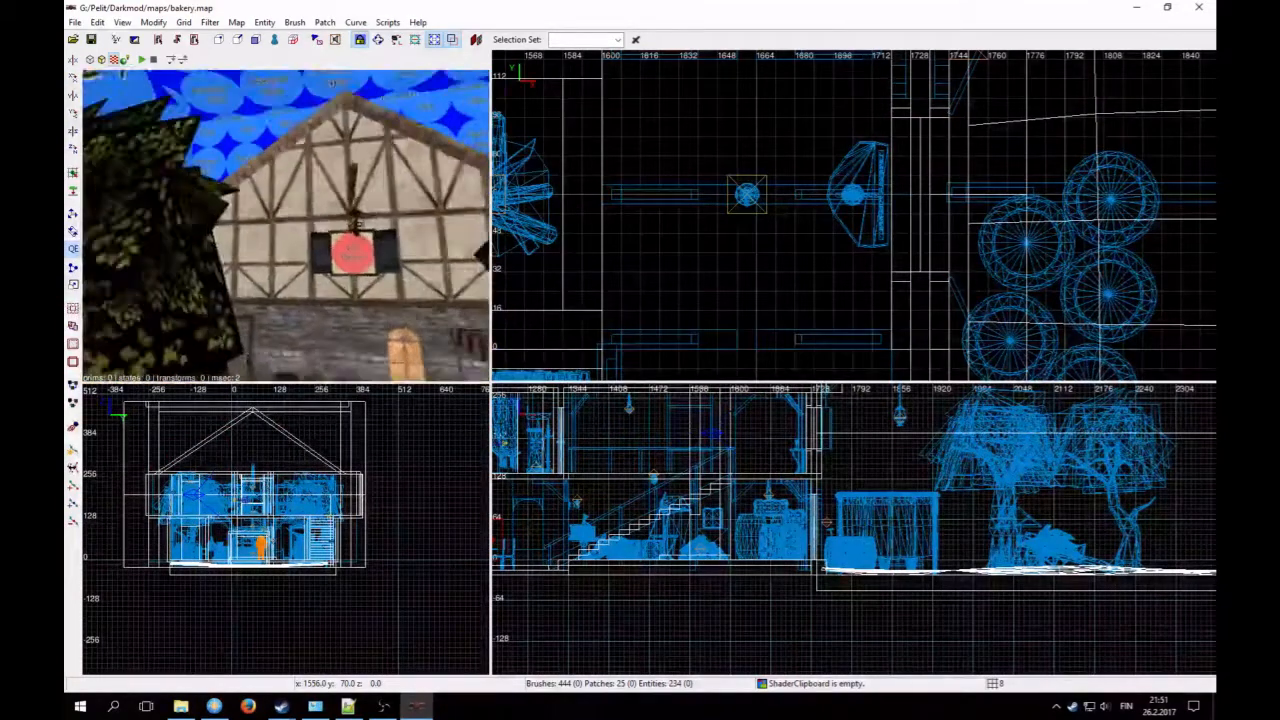
{"action": "right_click", "coordinate": [285, 226]}
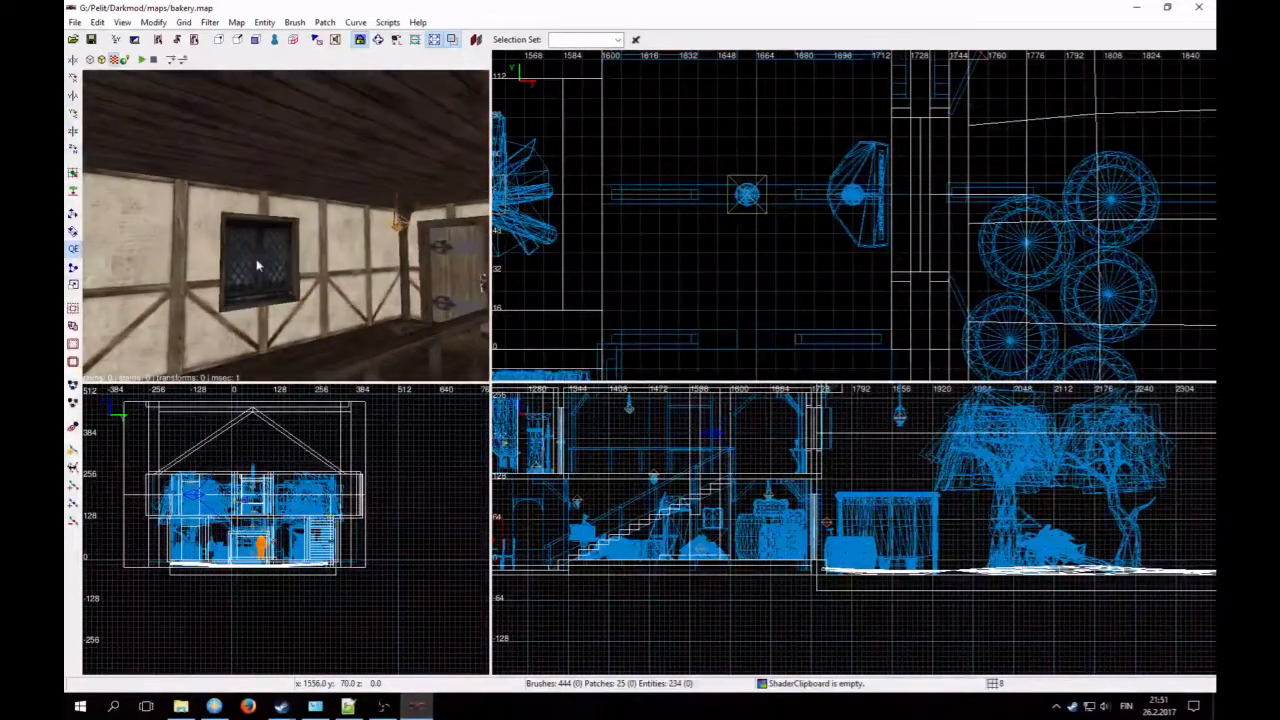
{"action": "scroll", "coordinate": [730, 241], "scroll_direction": "down", "scroll_amount": 5}
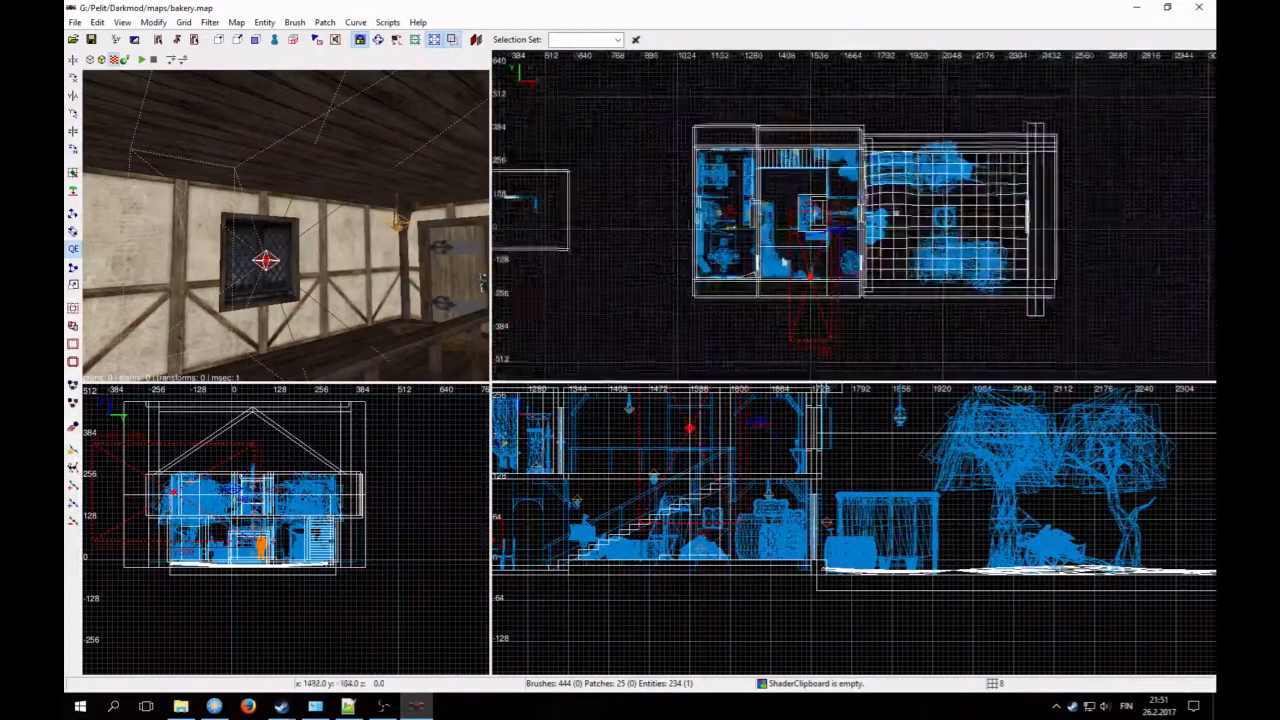
{"action": "scroll", "coordinate": [966, 497], "scroll_direction": "down", "scroll_amount": 5}
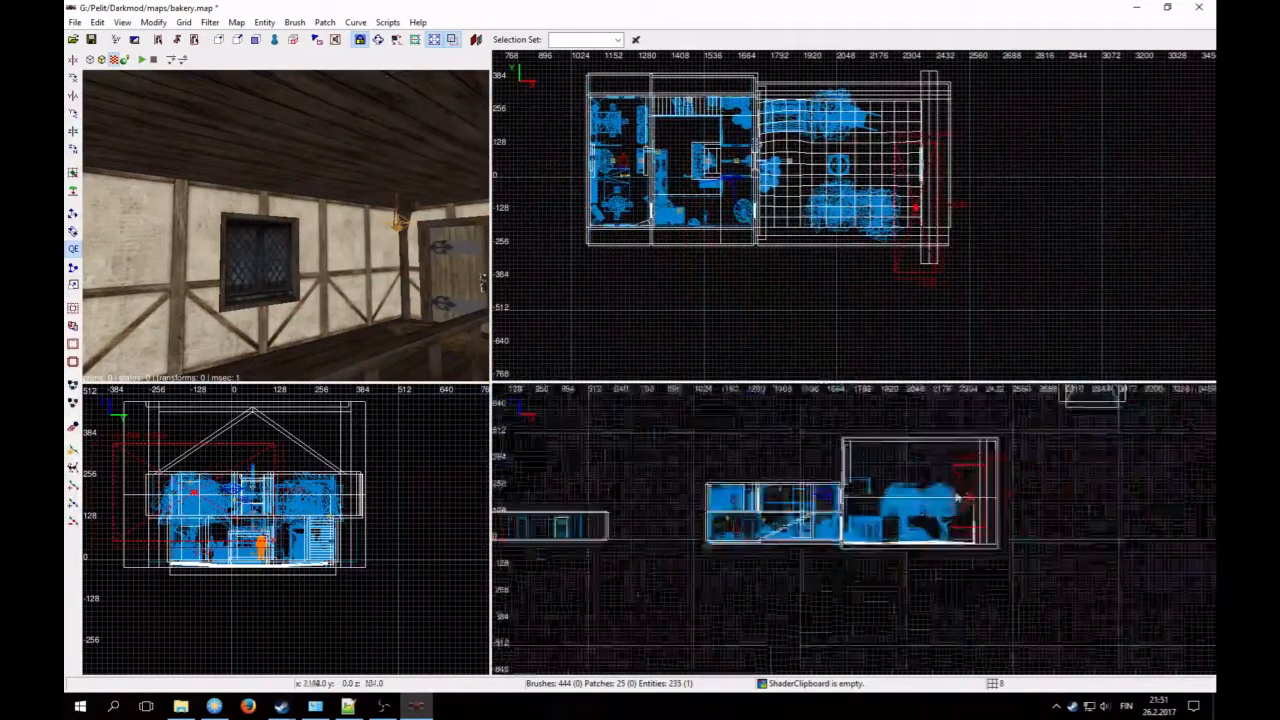
{"action": "scroll", "coordinate": [966, 497], "scroll_direction": "up", "scroll_amount": 3}
{"action": "right_click_drag", "start_coordinate": [966, 497], "coordinate": [897, 532]}
{"action": "right_click", "coordinate": [308, 261]}
{"action": "key", "text": "Up"}
{"action": "right_click", "coordinate": [305, 265]}
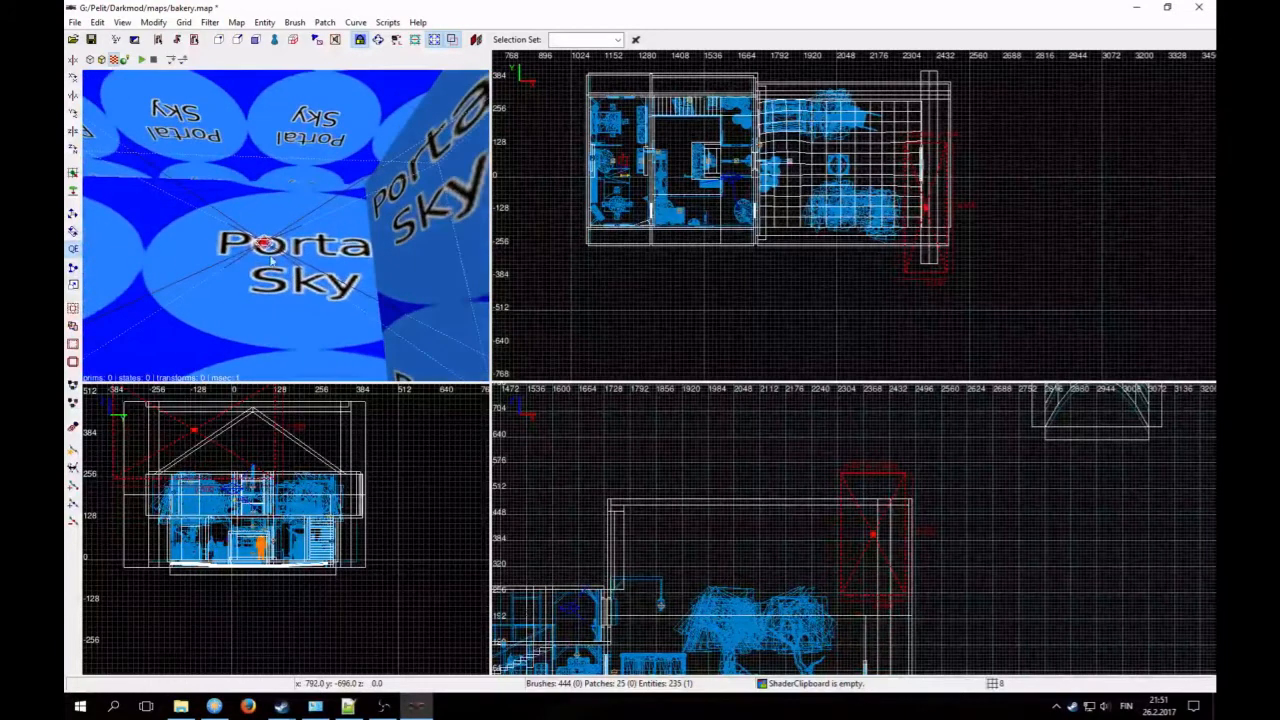
{"action": "scroll", "coordinate": [934, 279], "scroll_direction": "up", "scroll_amount": 4}
{"action": "right_click_drag", "start_coordinate": [934, 279], "coordinate": [692, 262]}
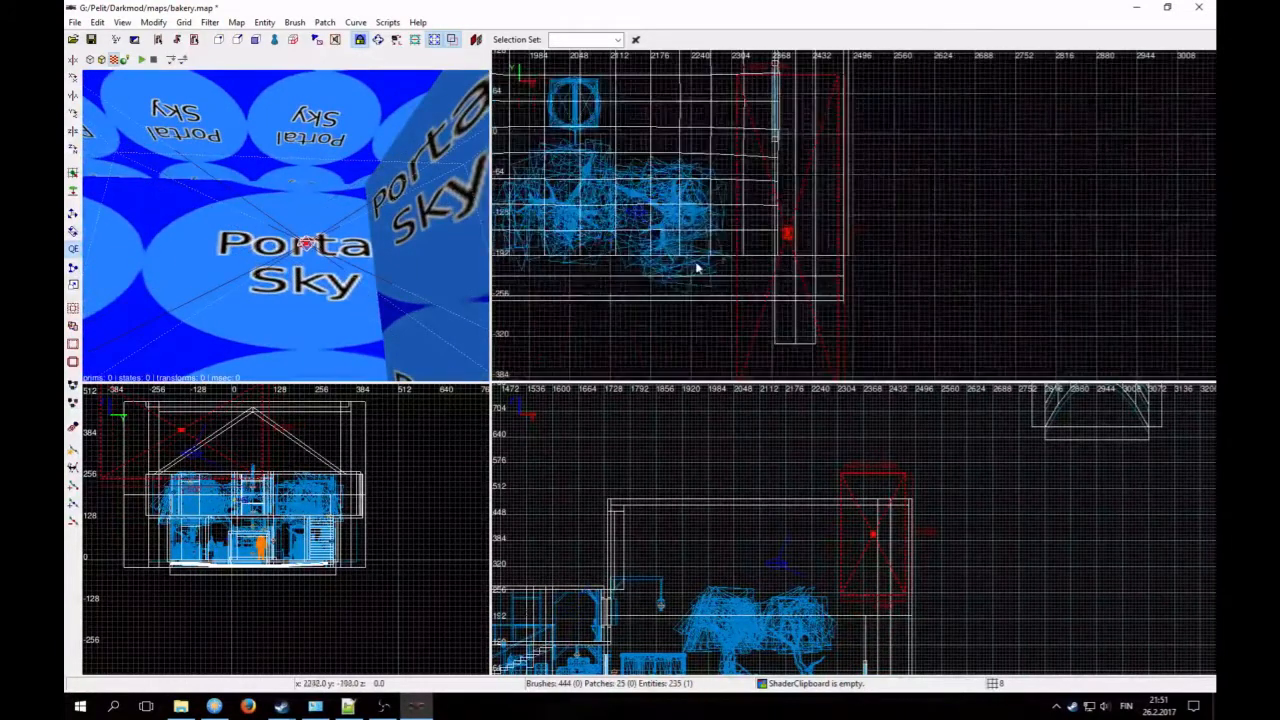
{"action": "scroll", "coordinate": [765, 248], "scroll_direction": "up", "scroll_amount": 1}
{"action": "left_click", "coordinate": [335, 229], "text": "shift"}
{"action": "left_click", "coordinate": [336, 231], "text": "shift"}
{"action": "right_click", "coordinate": [336, 238]}
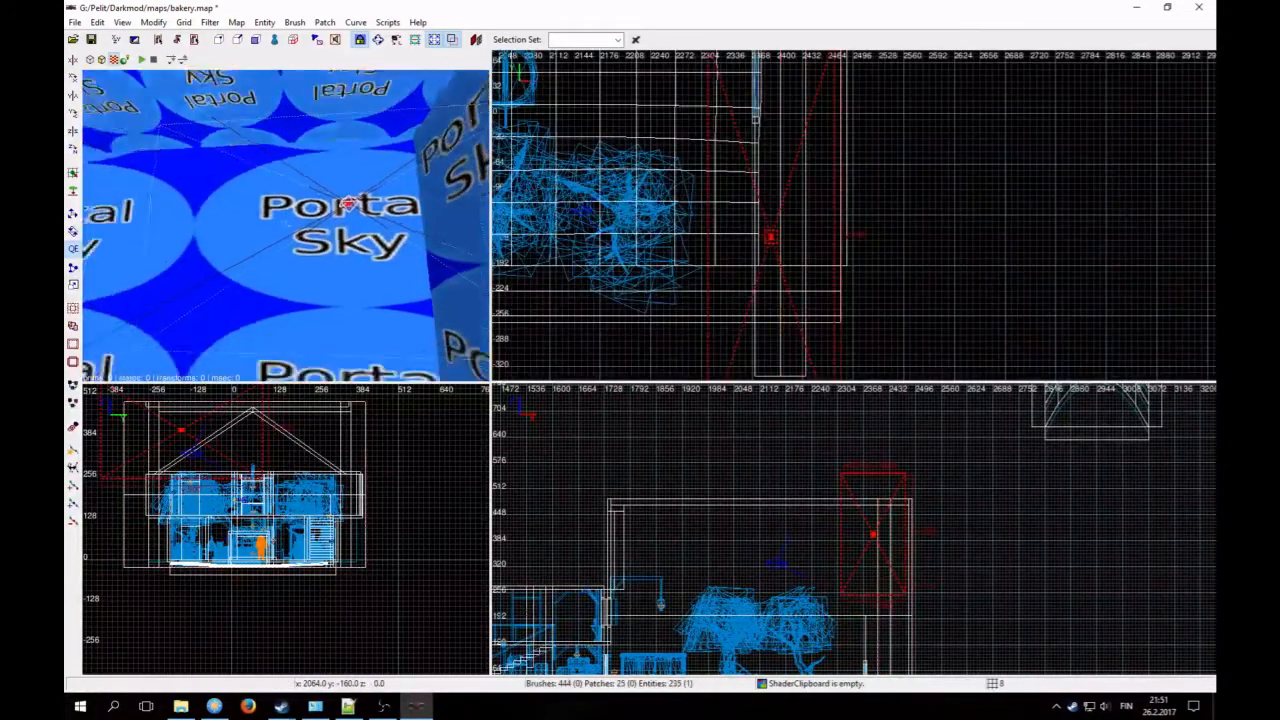
{"action": "right_click", "coordinate": [336, 238]}
Step: Set the light_radius of the courtyard light to 800 800 800
{"action": "key", "text": "n"}
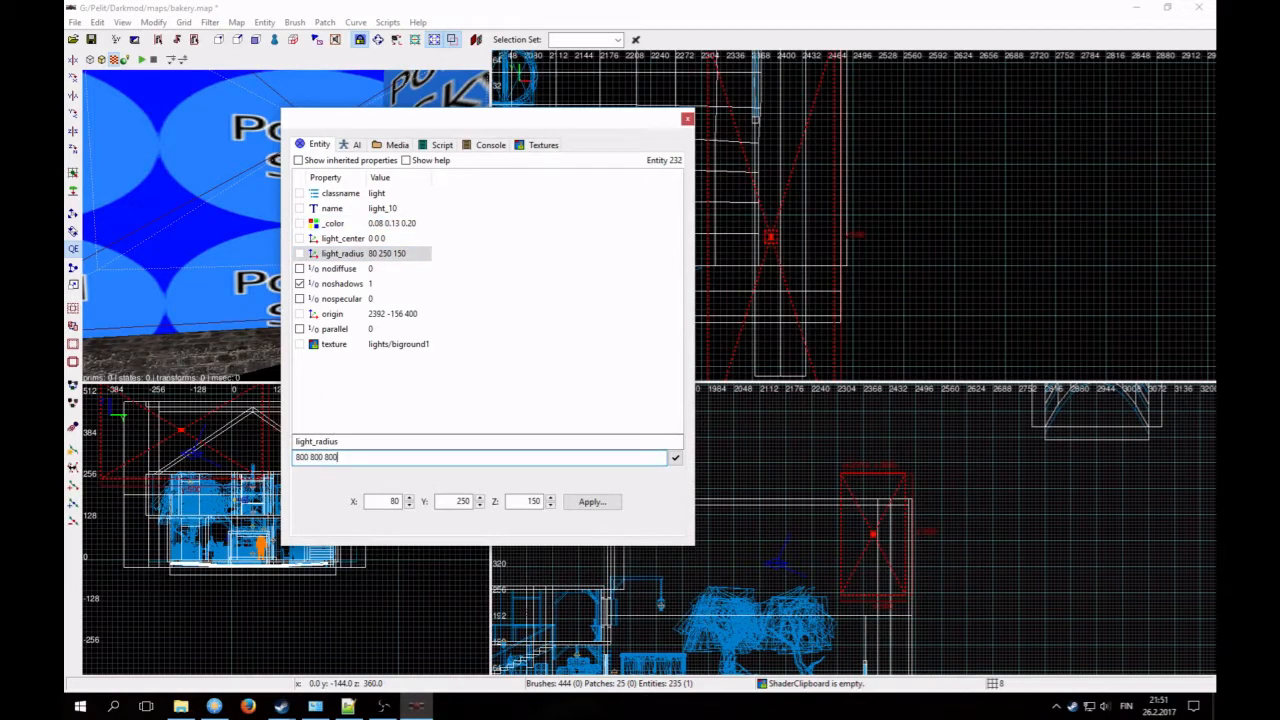
{"action": "left_click", "coordinate": [687, 119]}
{"action": "scroll", "coordinate": [738, 261], "scroll_direction": "down", "scroll_amount": 4}
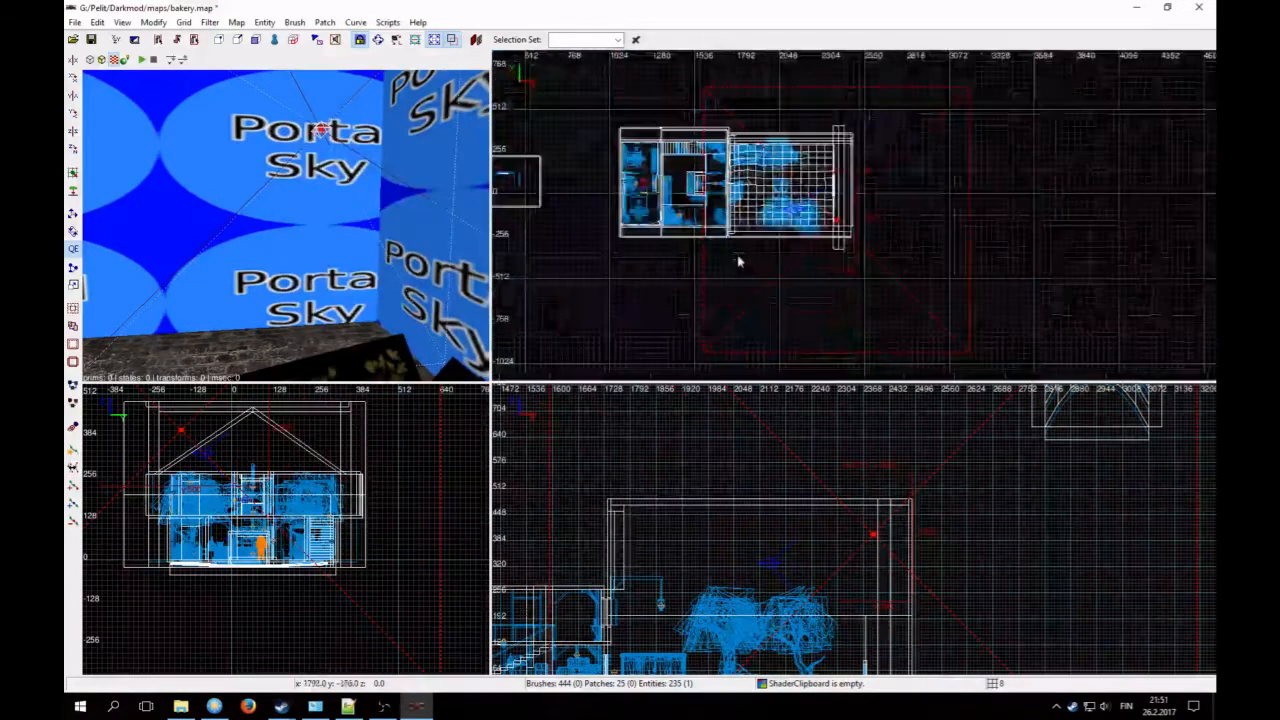
{"action": "right_click", "coordinate": [380, 270]}
{"action": "right_click", "coordinate": [380, 270]}
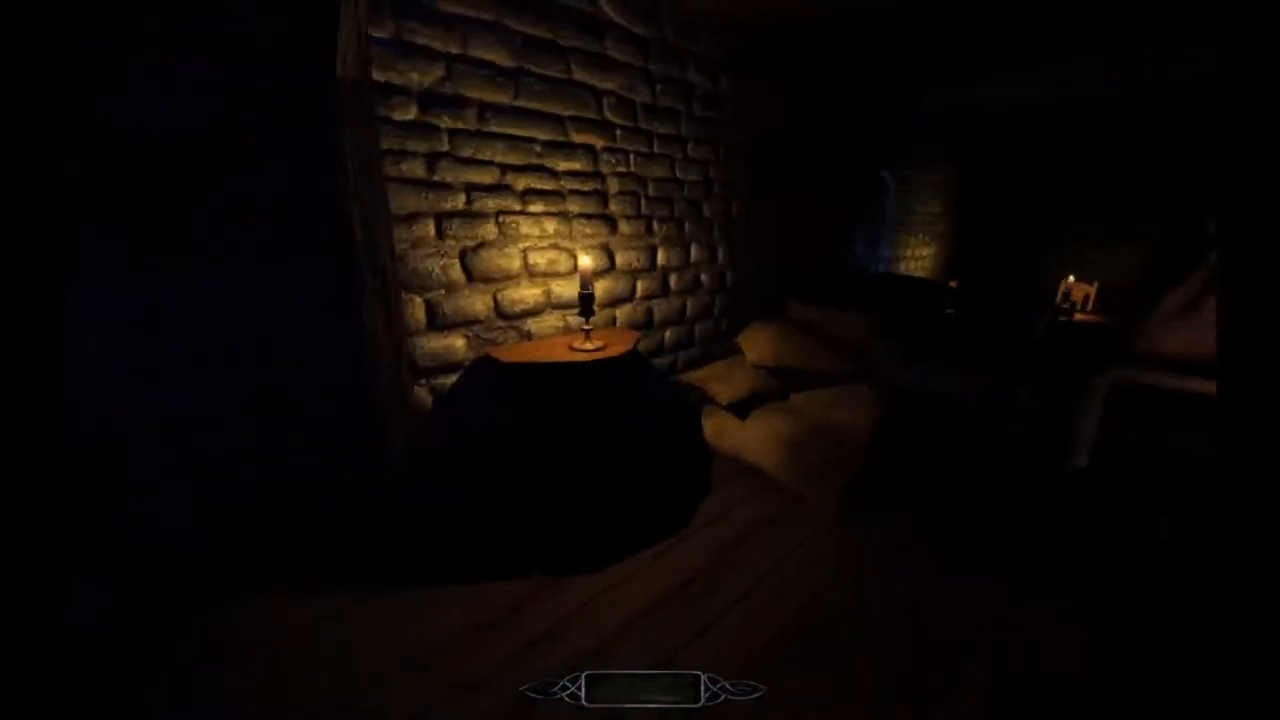
Step: In the running game, walk through the ground floor and up the stairs to examine the candle, wall lamp and hanging lamp lighting
{"action": "key", "text": "w"}
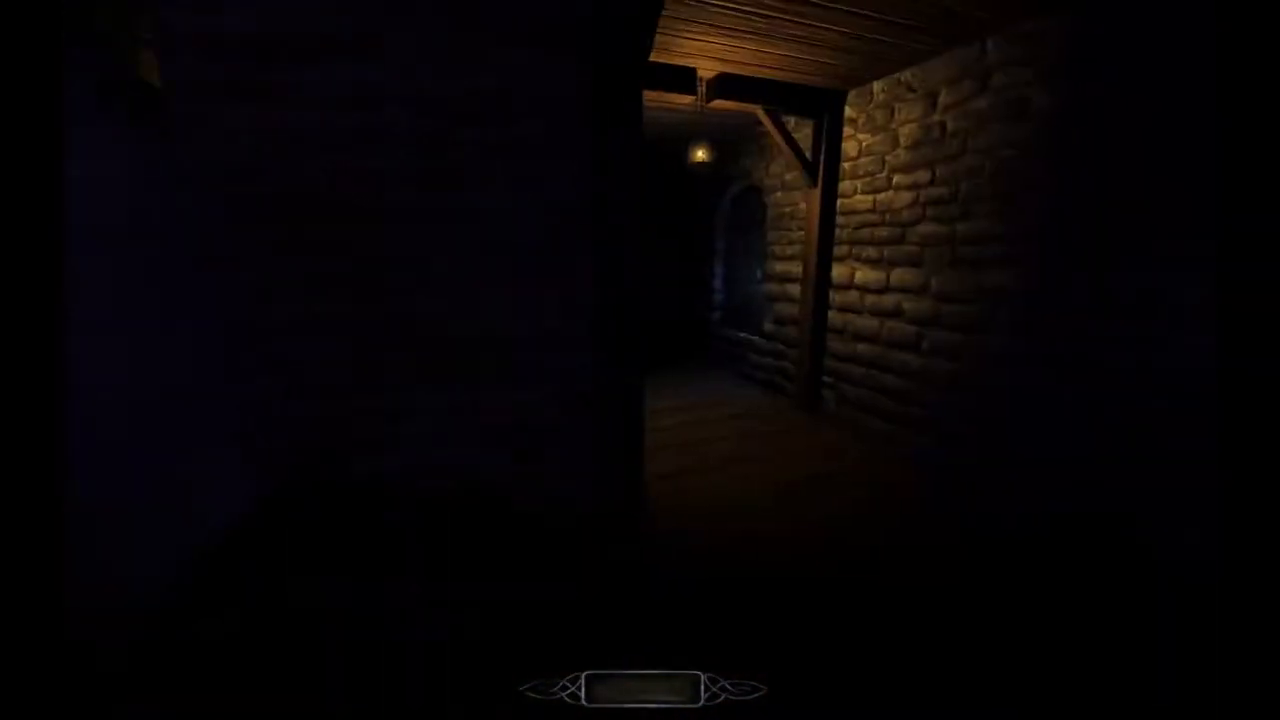
{"action": "key", "text": "w"}
{"action": "key", "text": "w"}
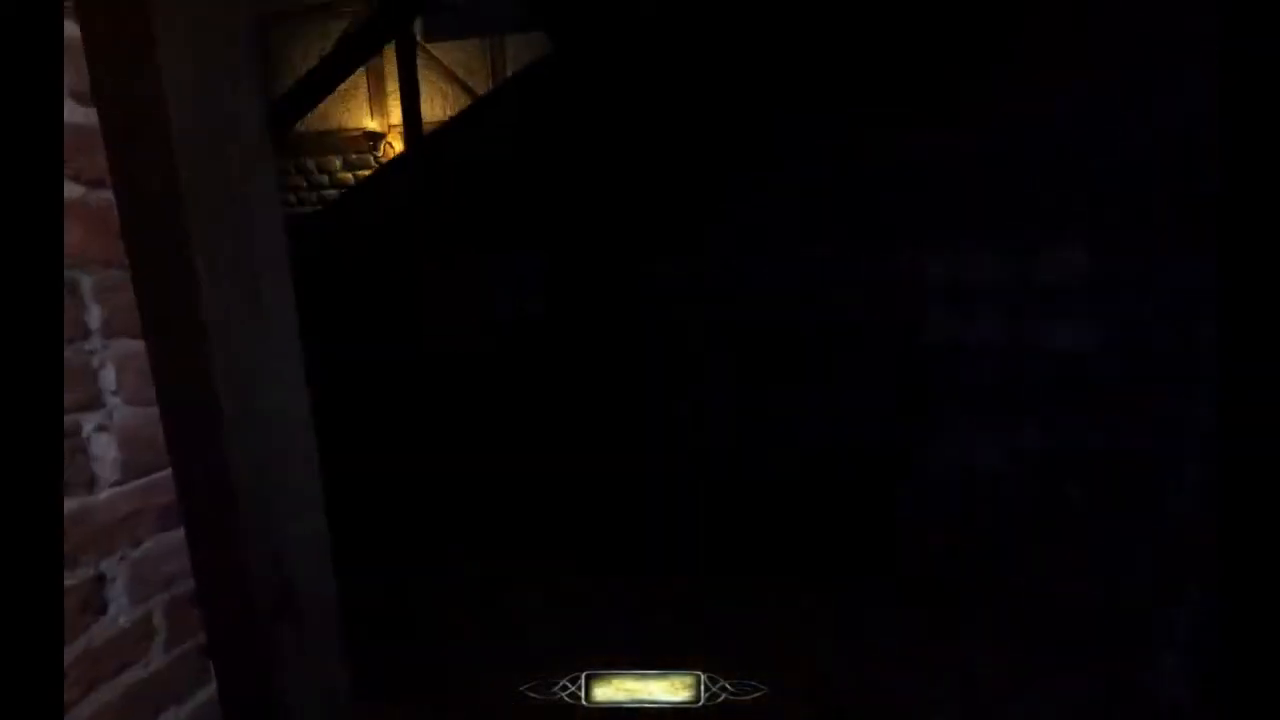
{"action": "key", "text": "w"}
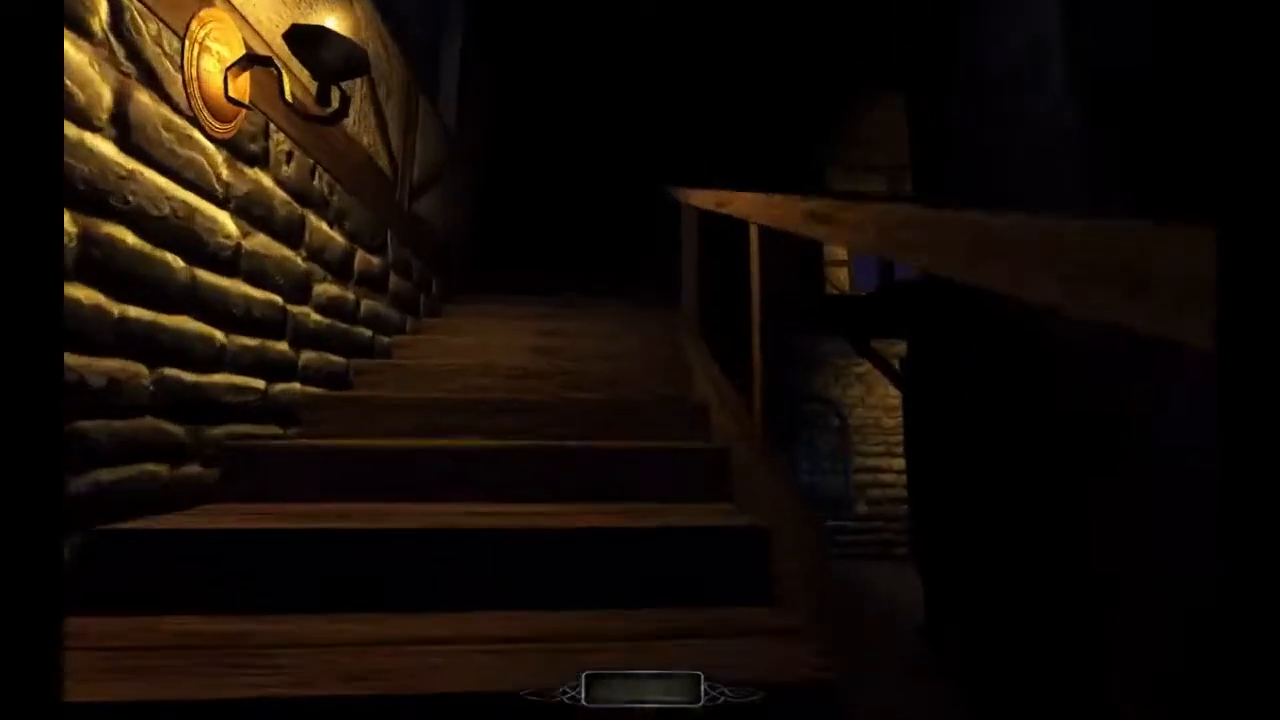
{"action": "key", "text": "w"}
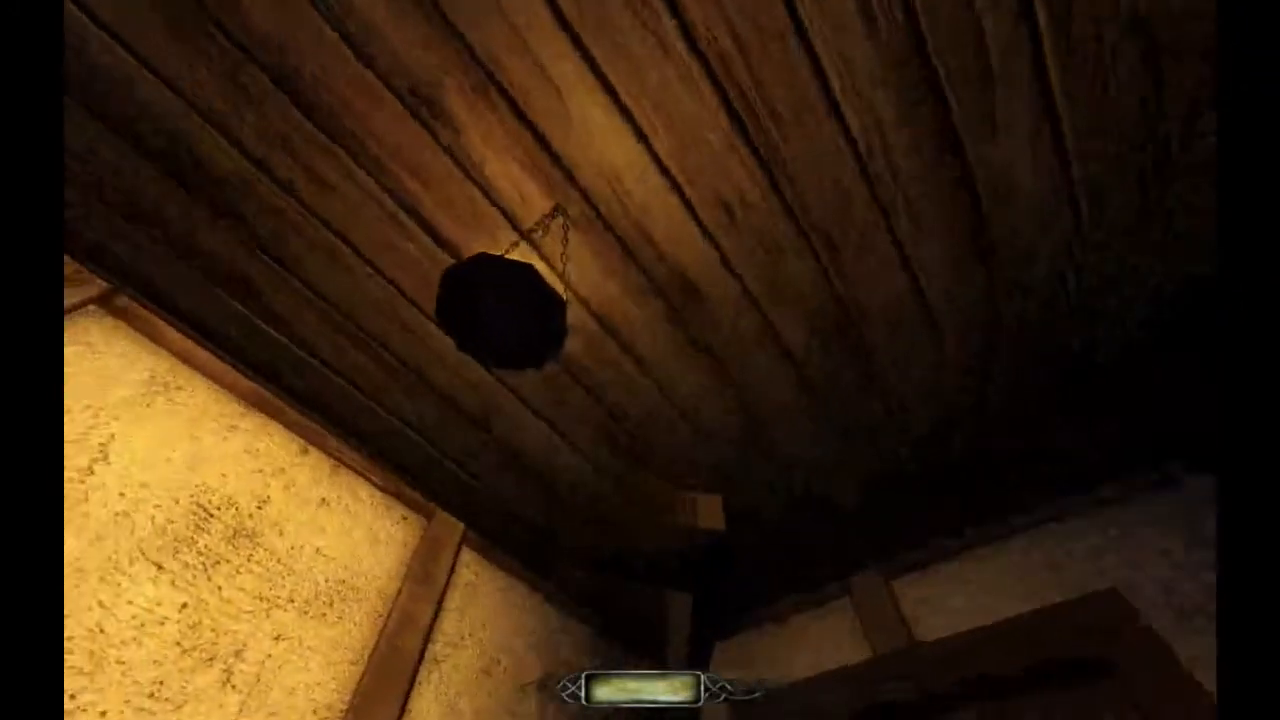
{"action": "key", "text": "w"}
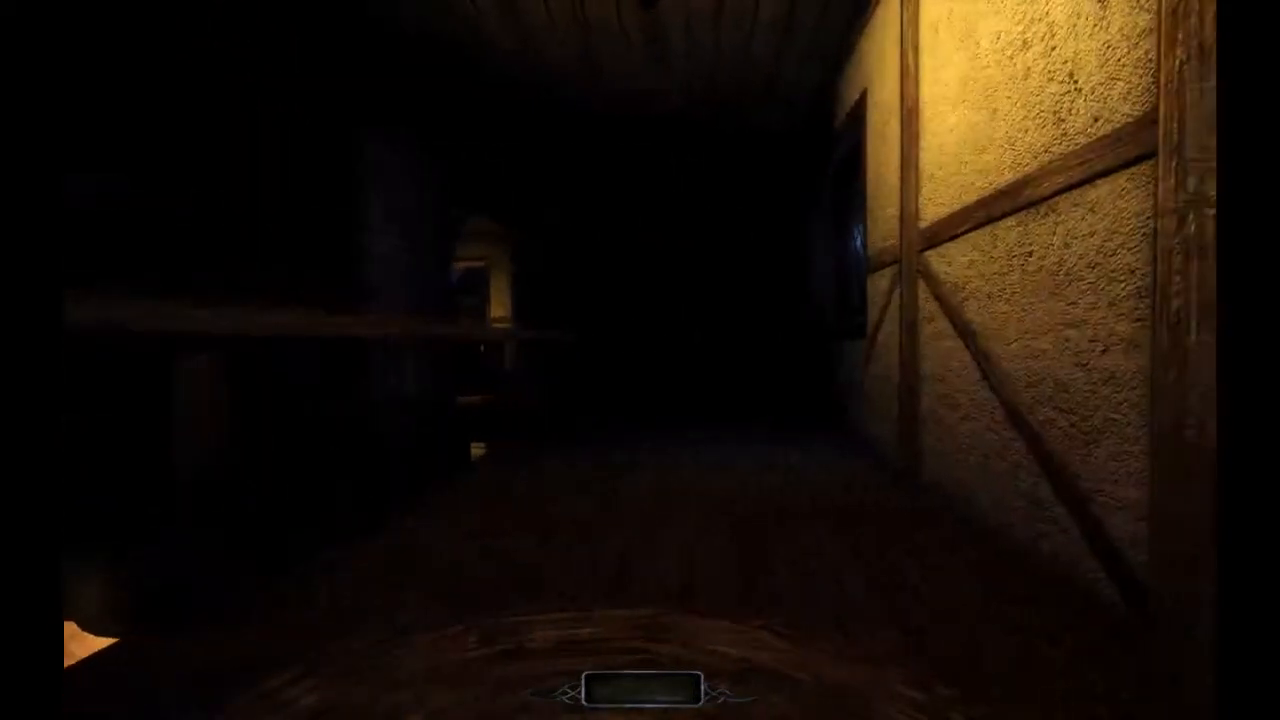
{"action": "key", "text": "w"}
{"action": "key", "text": "w"}
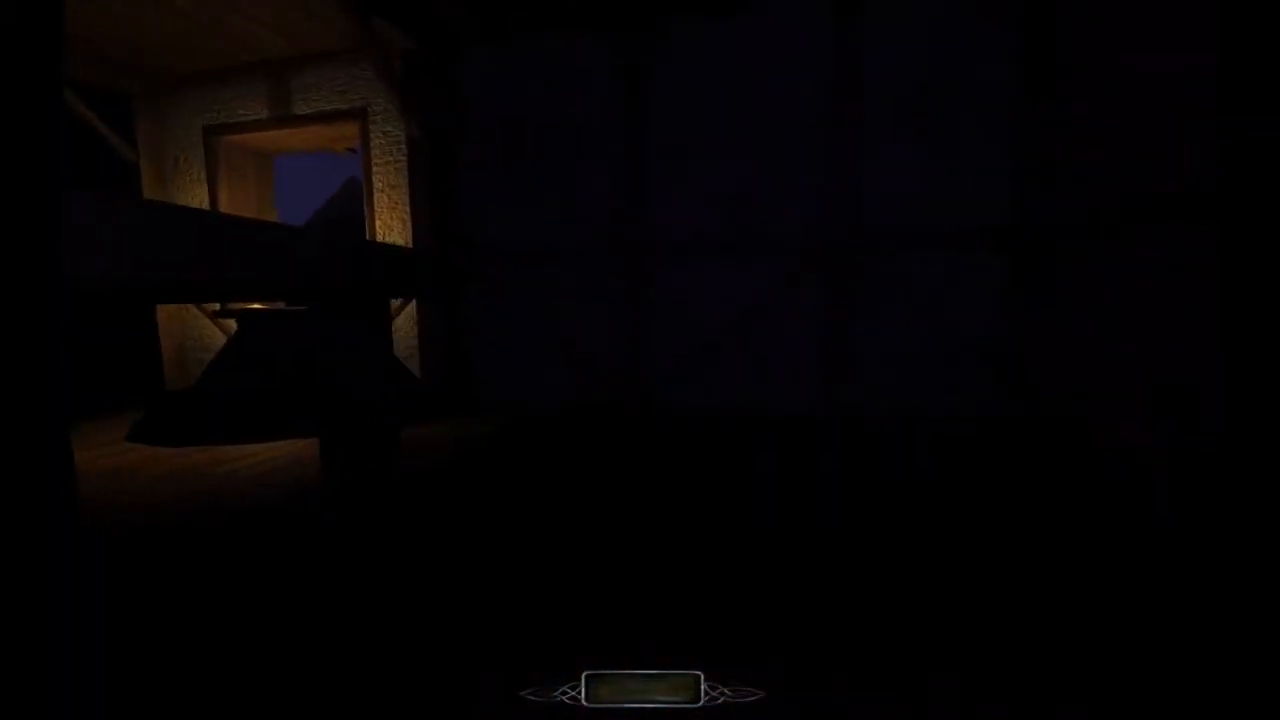
{"action": "key", "text": "w"}
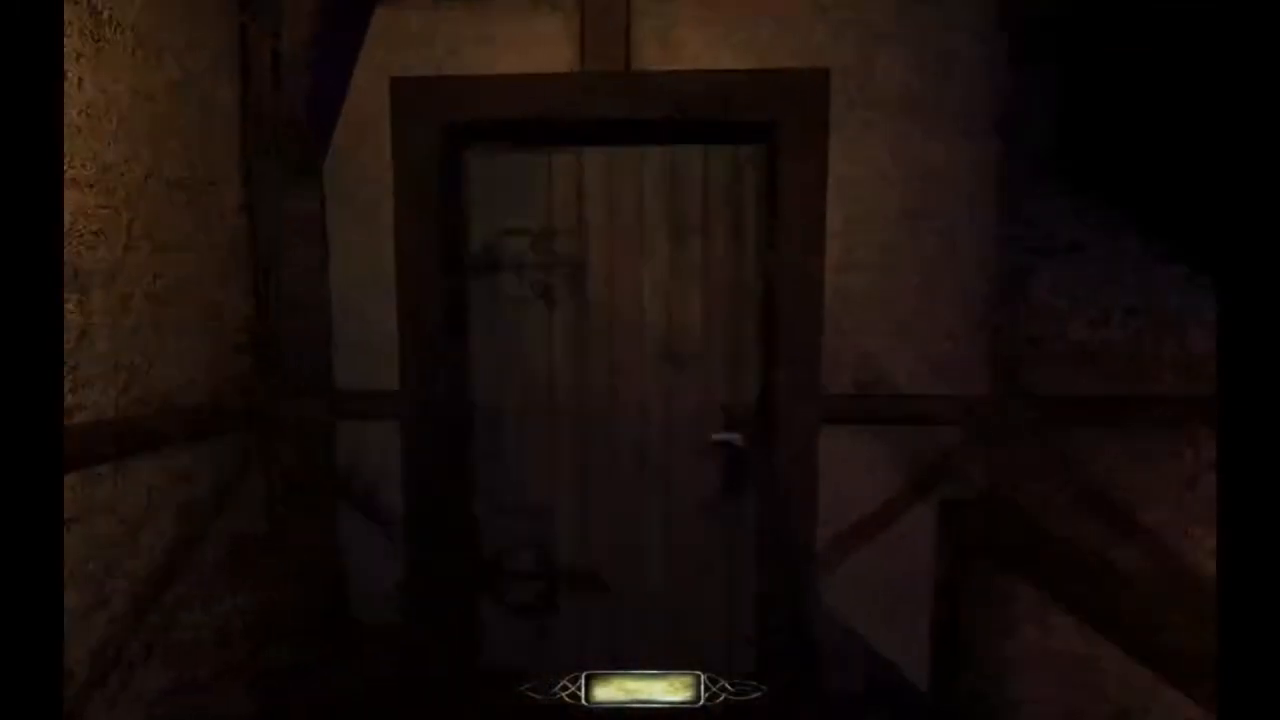
Step: Enter the upstairs bedroom and walk around it to examine the light from the bedside candle, the fireplace and the windows
{"action": "right_click", "coordinate": [640, 360]}
{"action": "key", "text": "w"}
{"action": "key", "text": "w"}
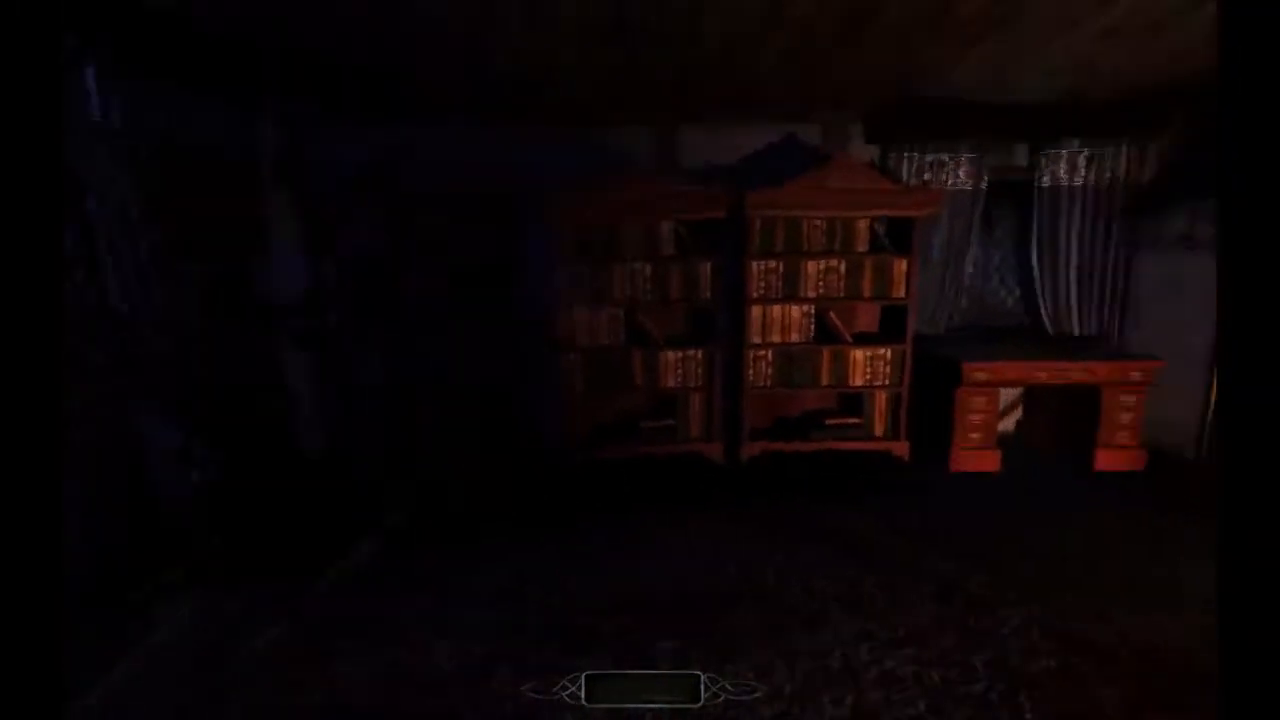
{"action": "key", "text": "1"}
{"action": "key", "text": "w"}
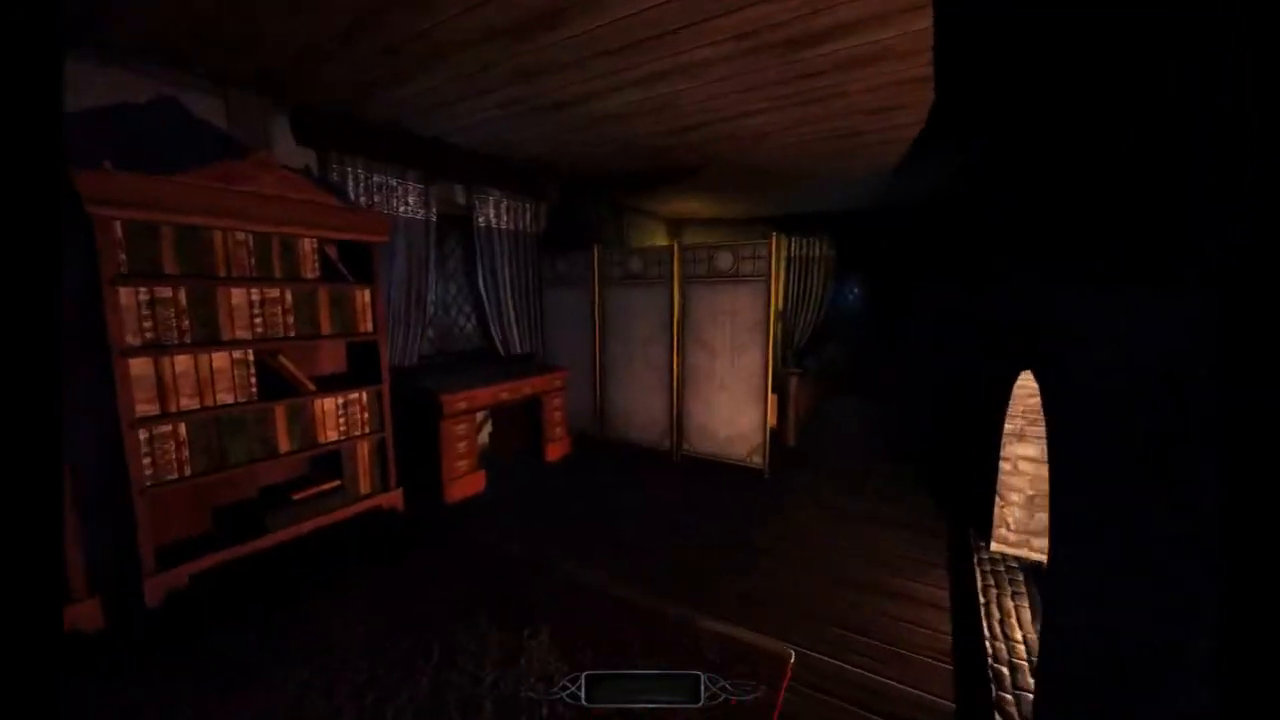
{"action": "key", "text": "w"}
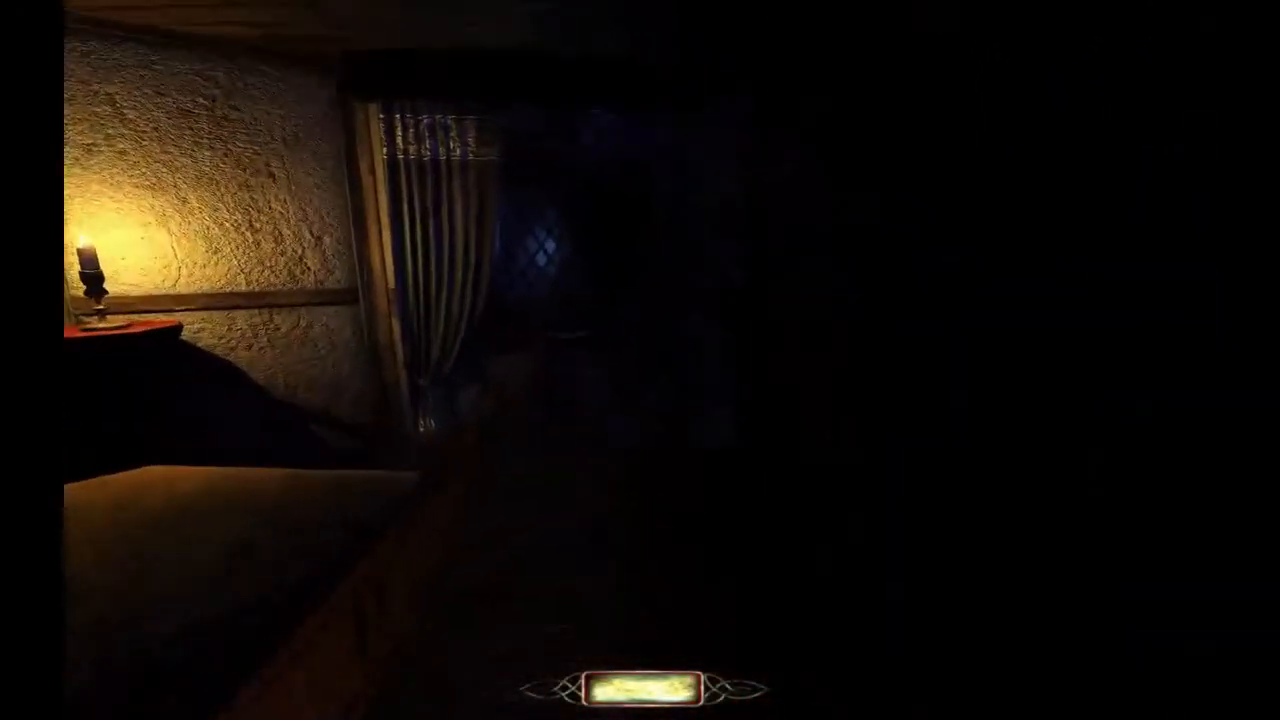
{"action": "key", "text": "w"}
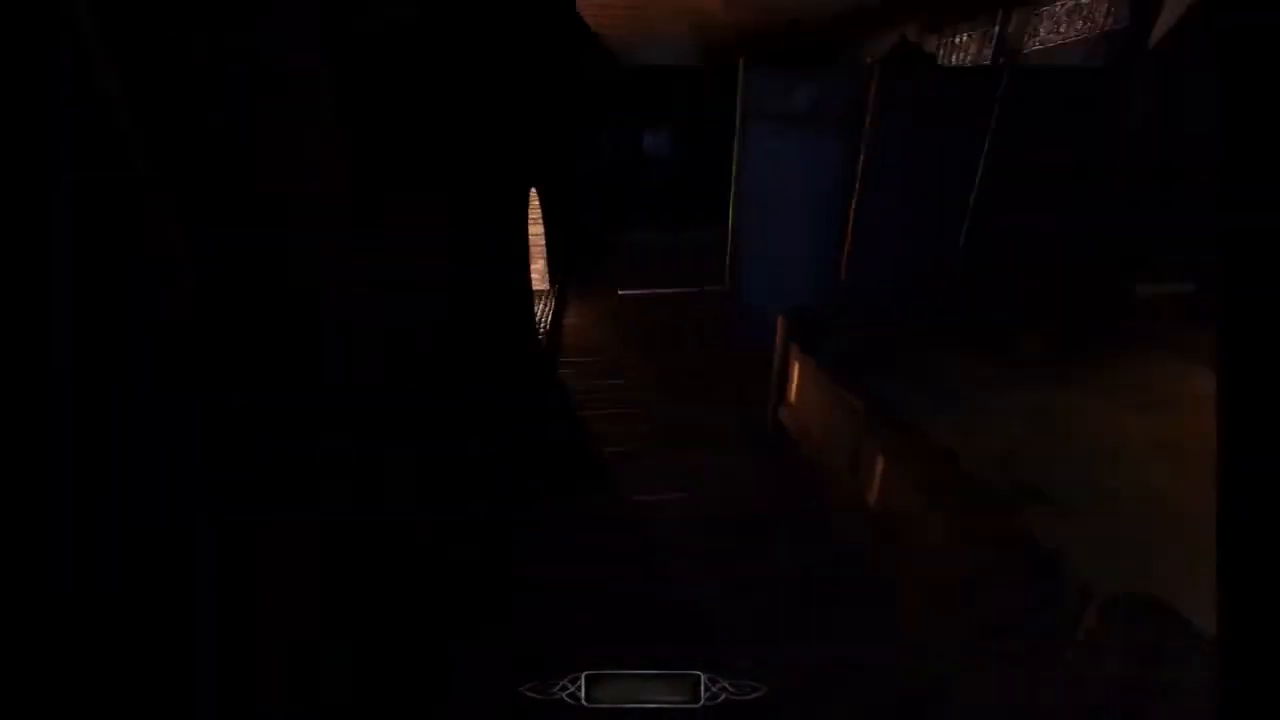
{"action": "key", "text": "w"}
{"action": "key", "text": "w"}
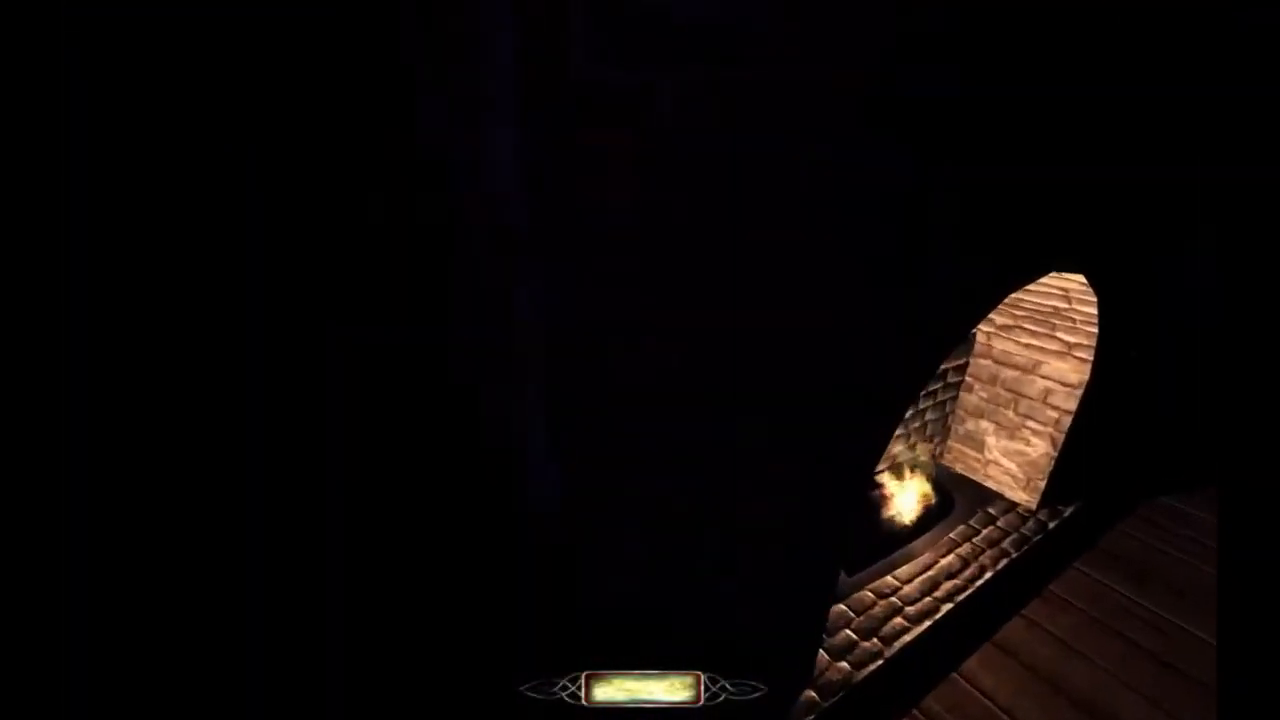
{"action": "key", "text": "w"}
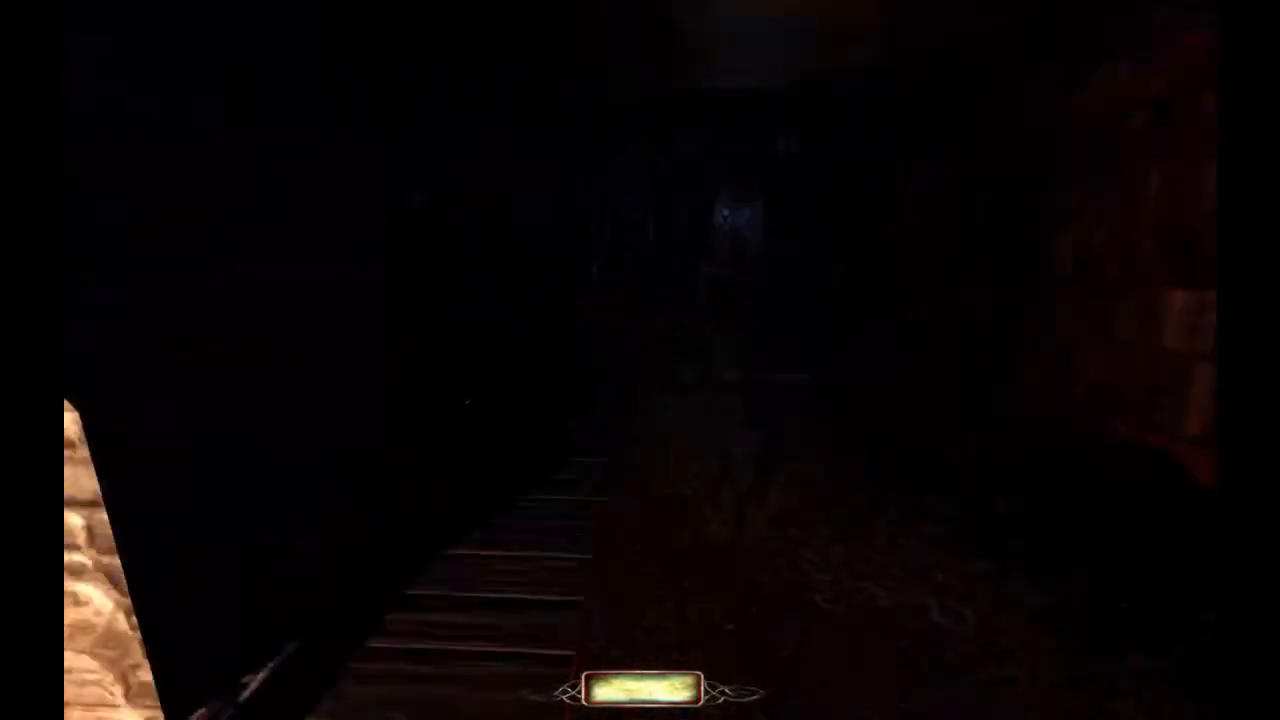
{"action": "key", "text": "w"}
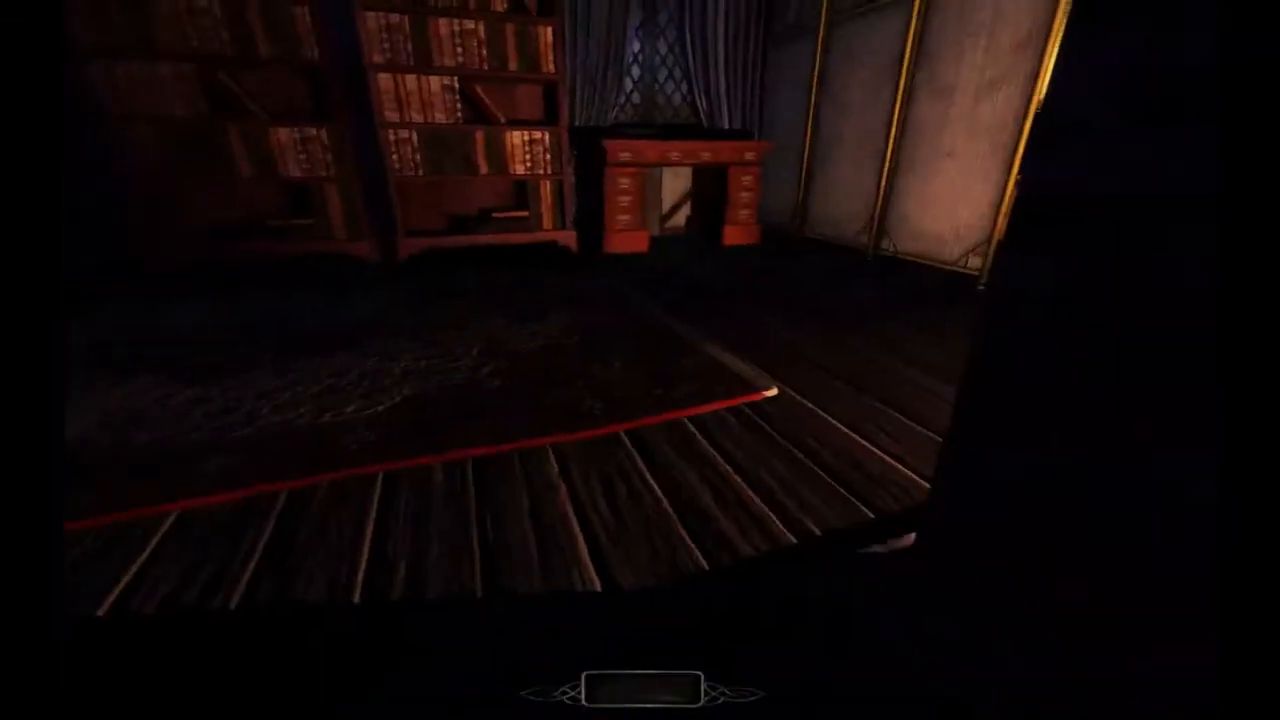
{"action": "key", "text": "w"}
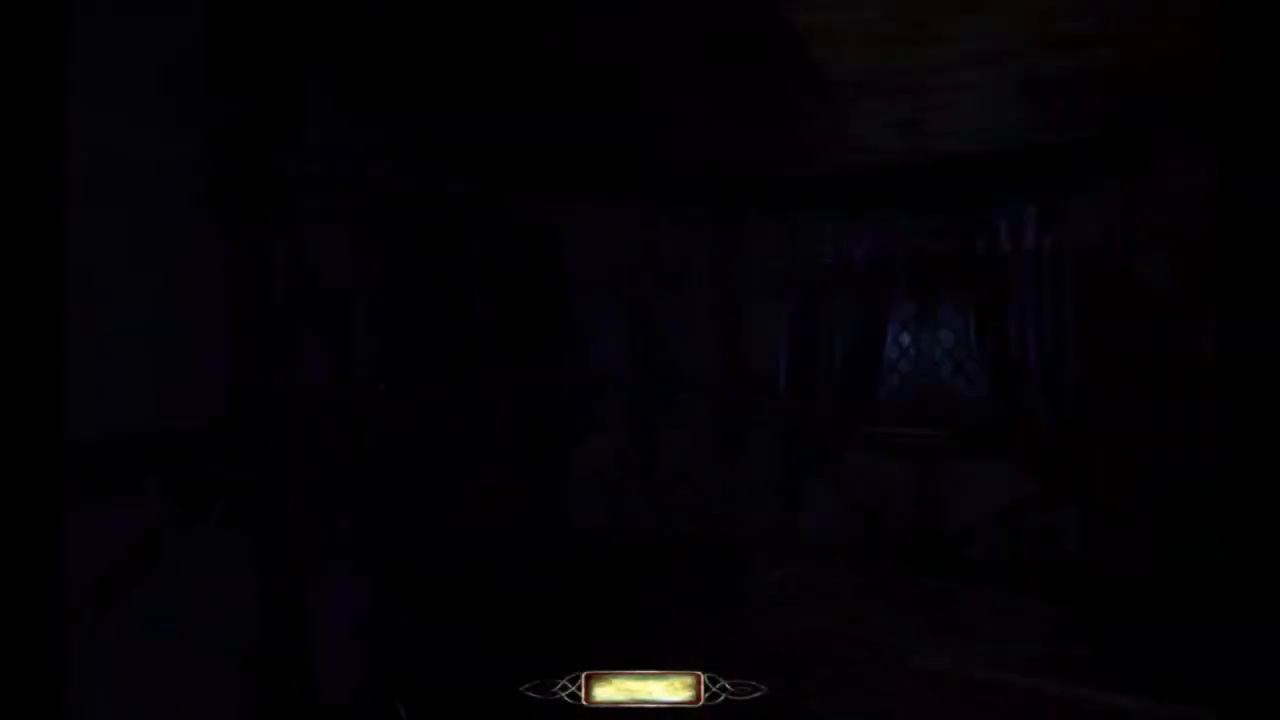
{"action": "key", "text": "w"}
{"action": "right_click", "coordinate": [640, 360]}
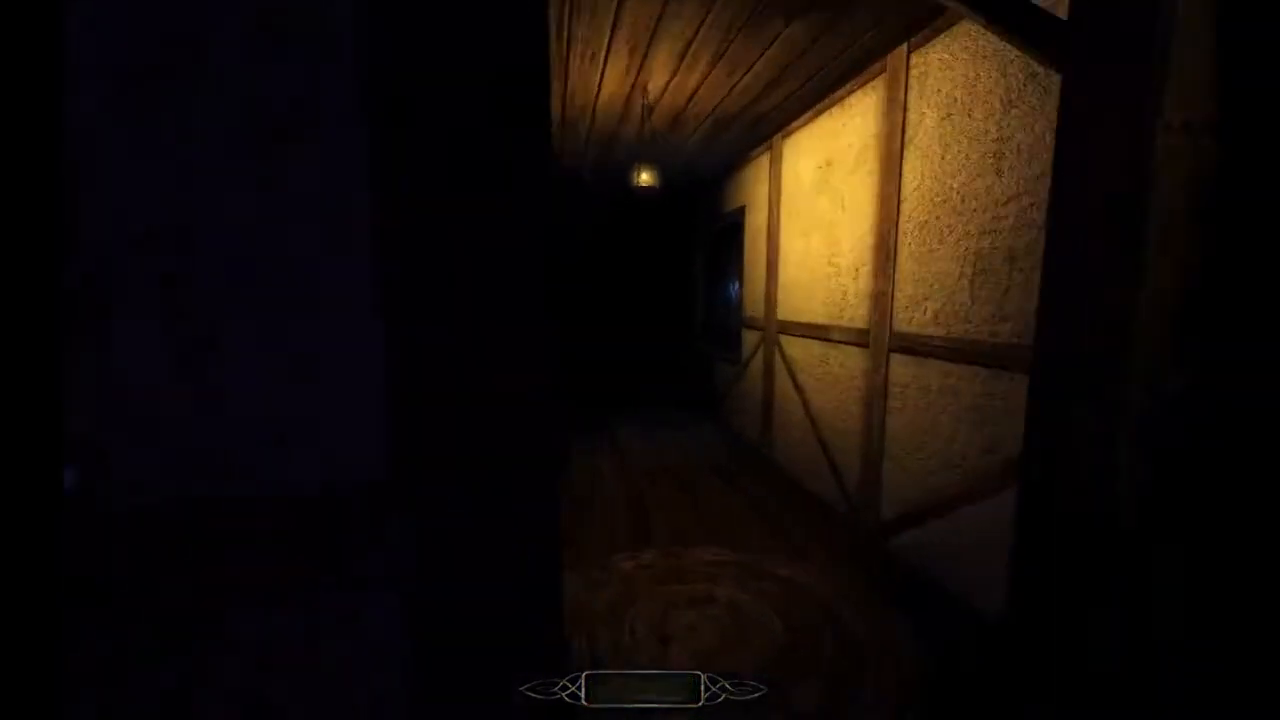
Step: Walk to the end table by the upstairs window, pick up and put out its candle, and climb onto the window sill
{"action": "key", "text": "w"}
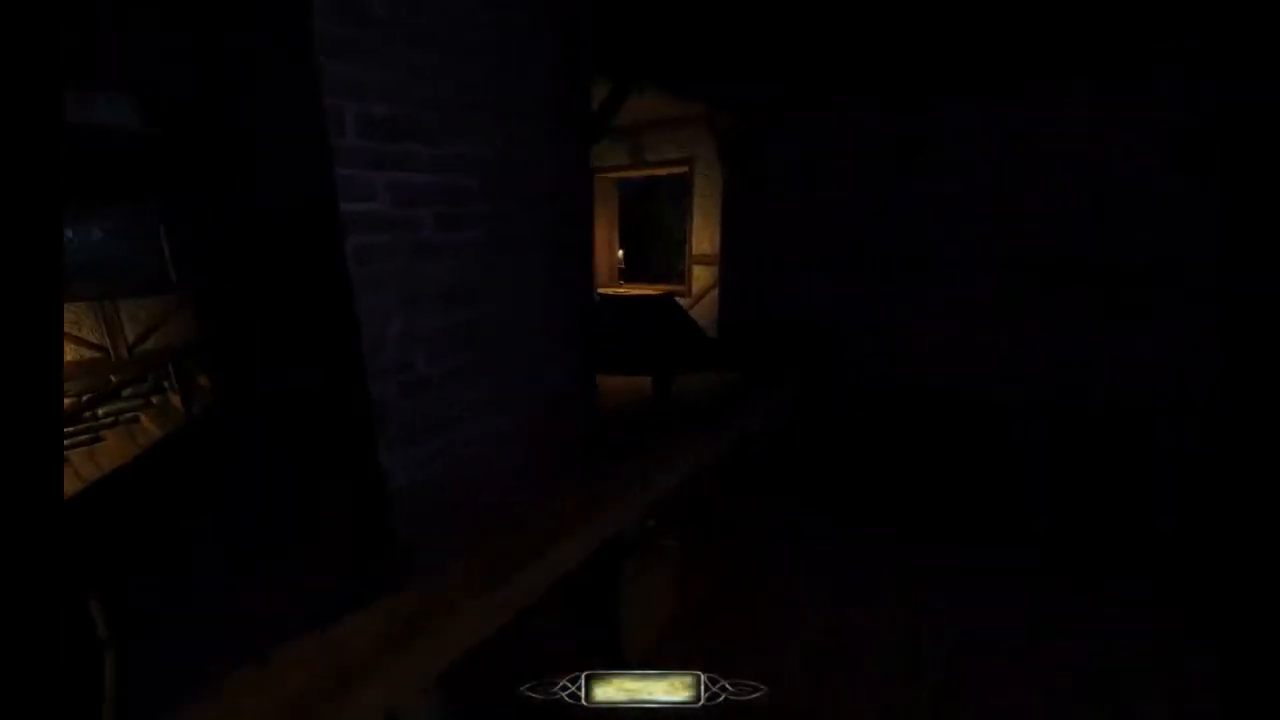
{"action": "key", "text": "w"}
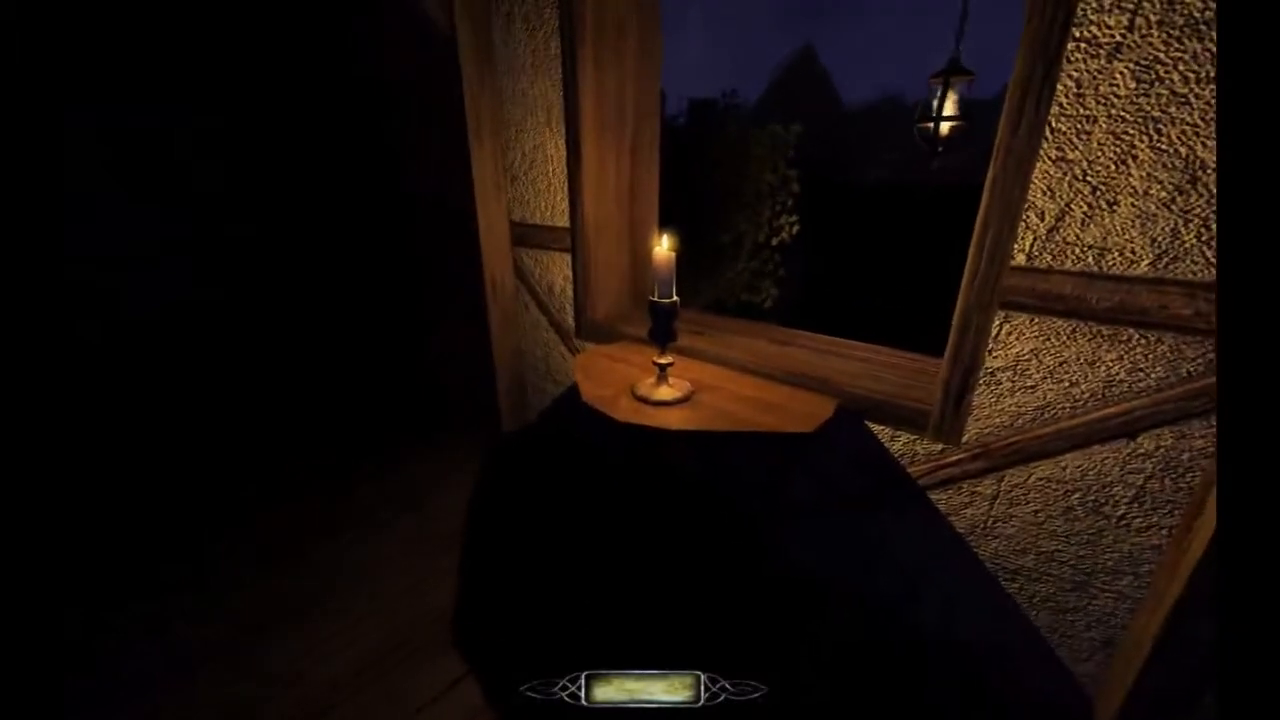
{"action": "right_click", "coordinate": [640, 360]}
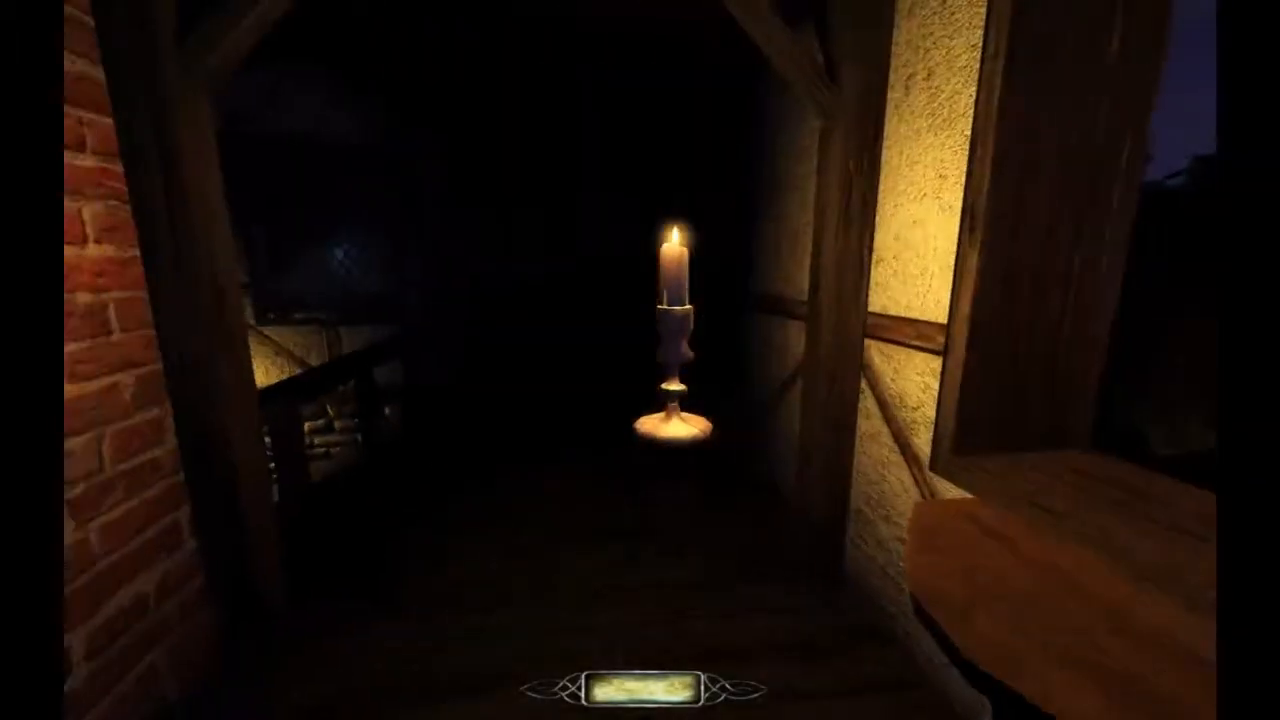
{"action": "key", "text": "Return"}
{"action": "key", "text": "w"}
{"action": "key", "text": "space"}
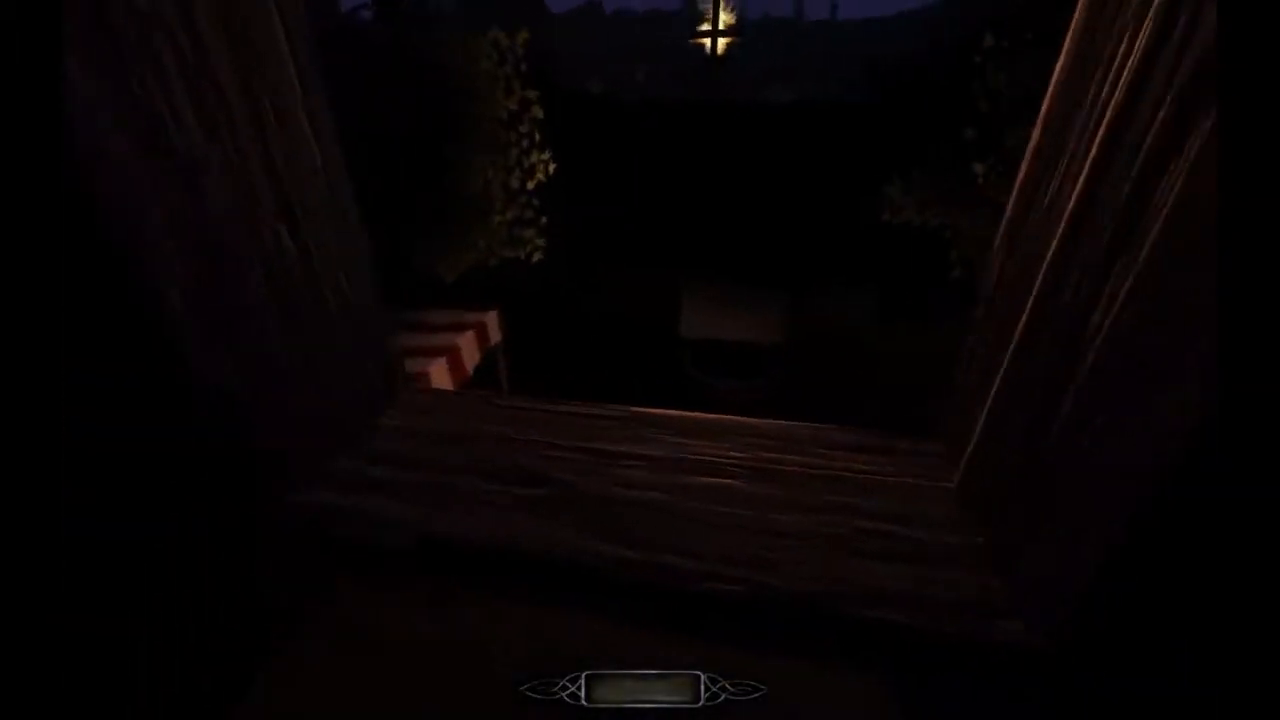
Step: Drop from the upstairs window into the courtyard and walk around it to examine the outdoor lighting on the trees, well, walls and awning
{"action": "key", "text": "w"}
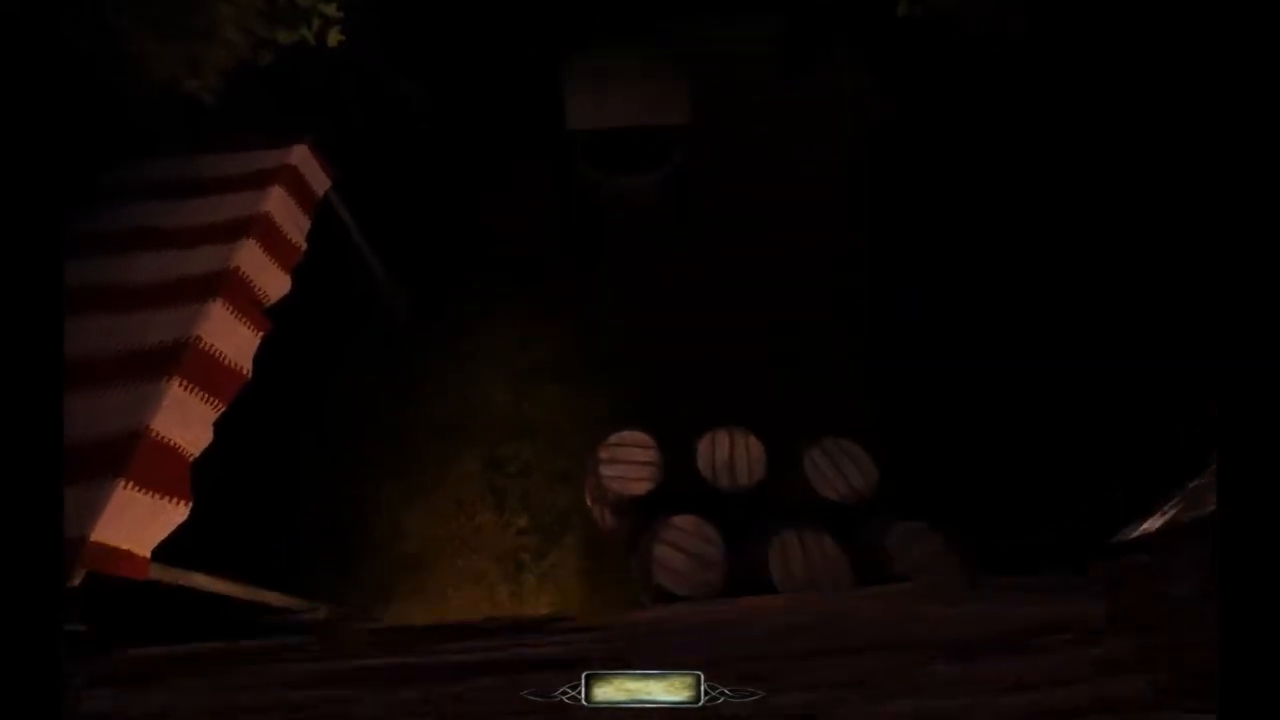
{"action": "key", "text": "w"}
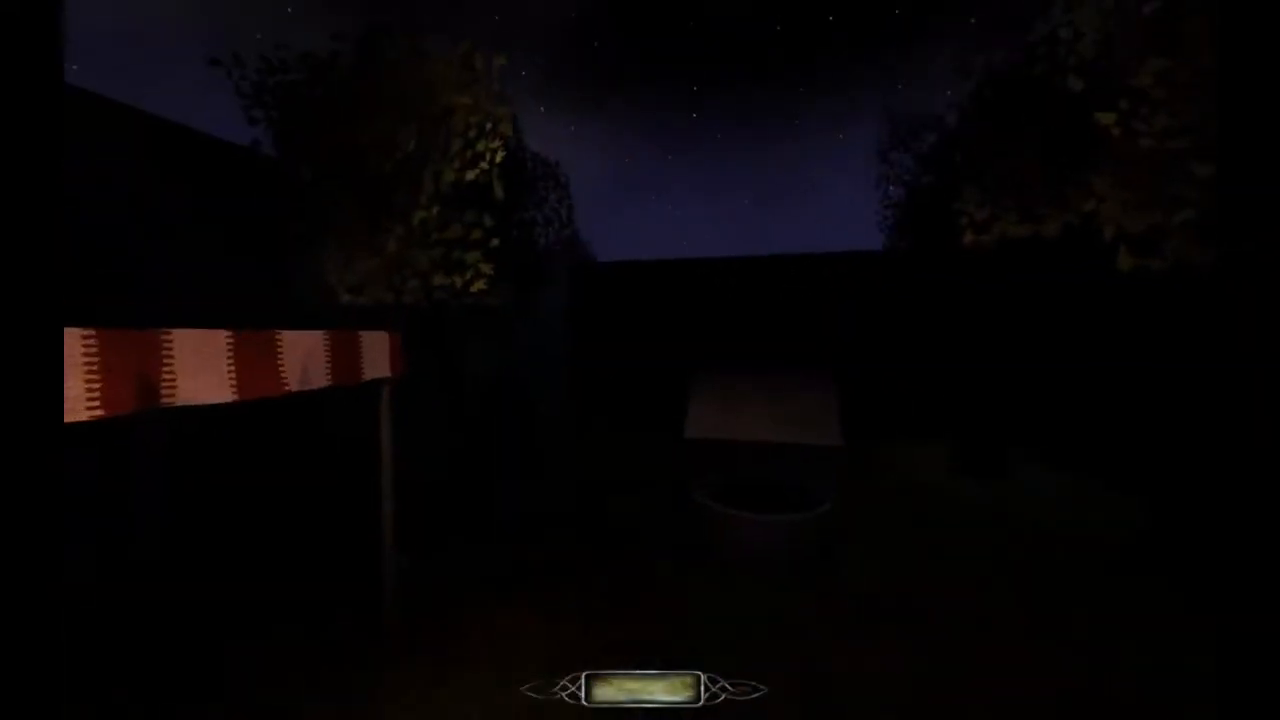
{"action": "key", "text": "w"}
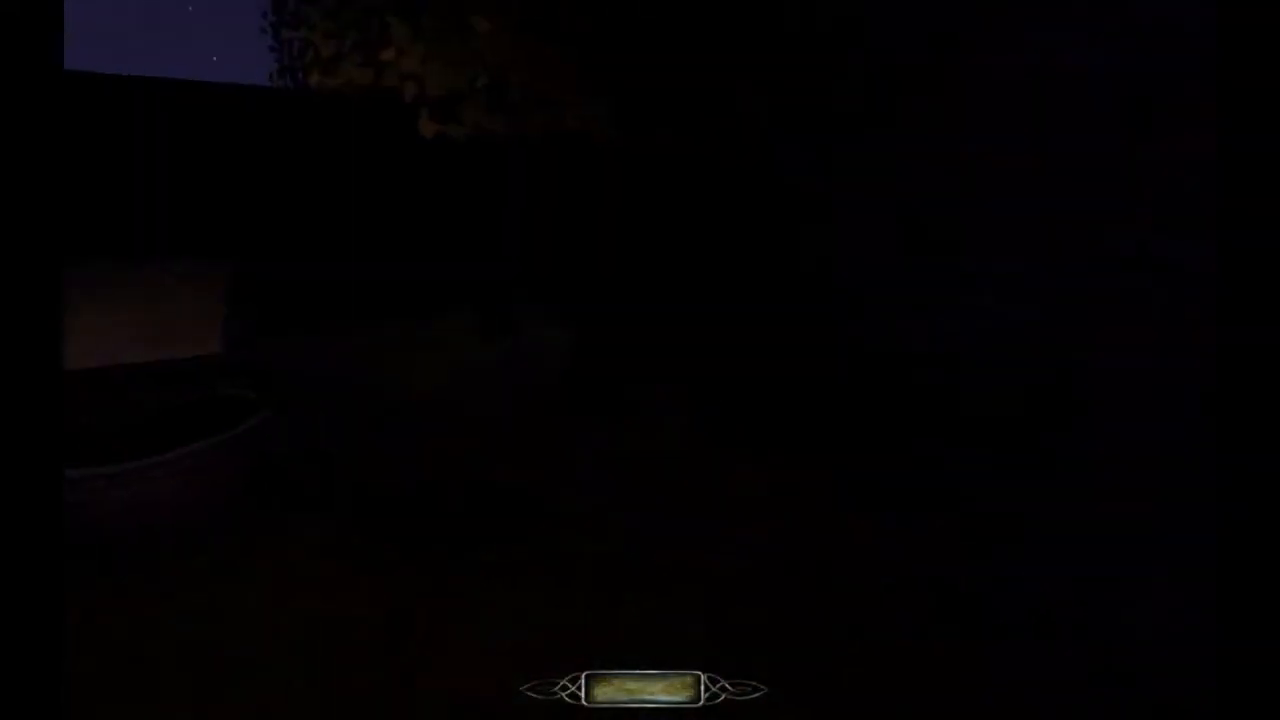
{"action": "key", "text": "w"}
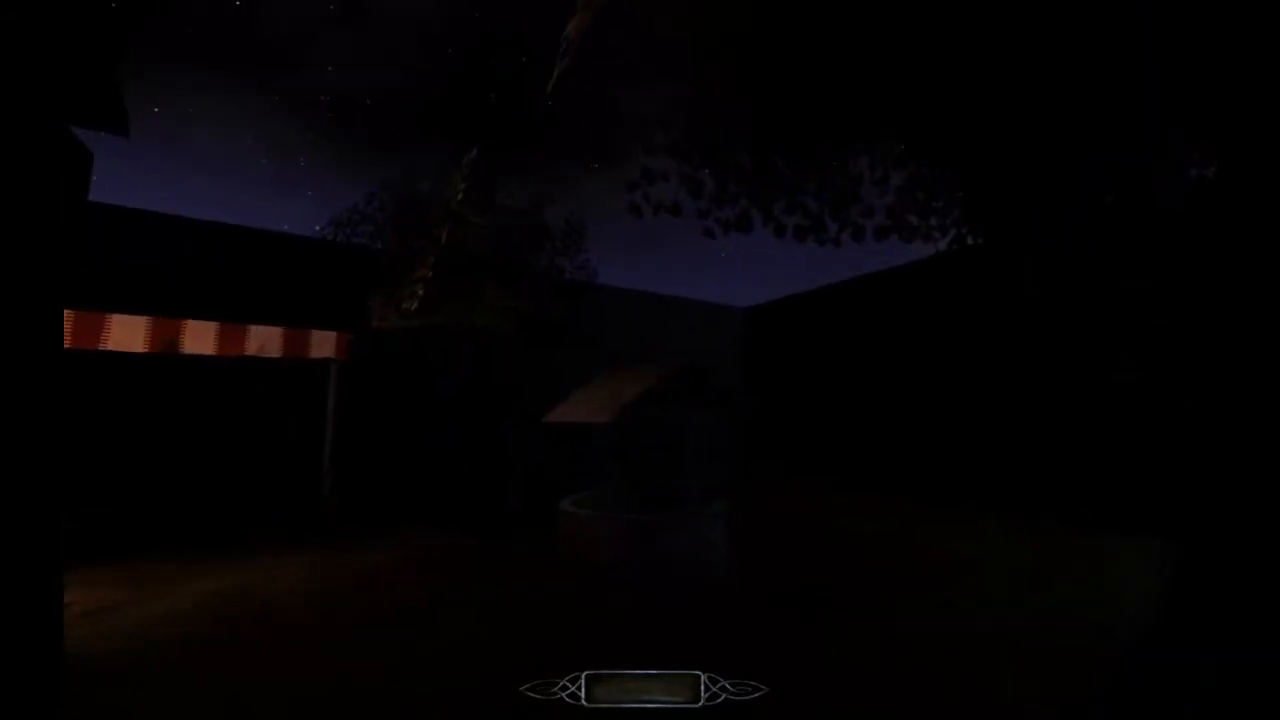
{"action": "key", "text": "w"}
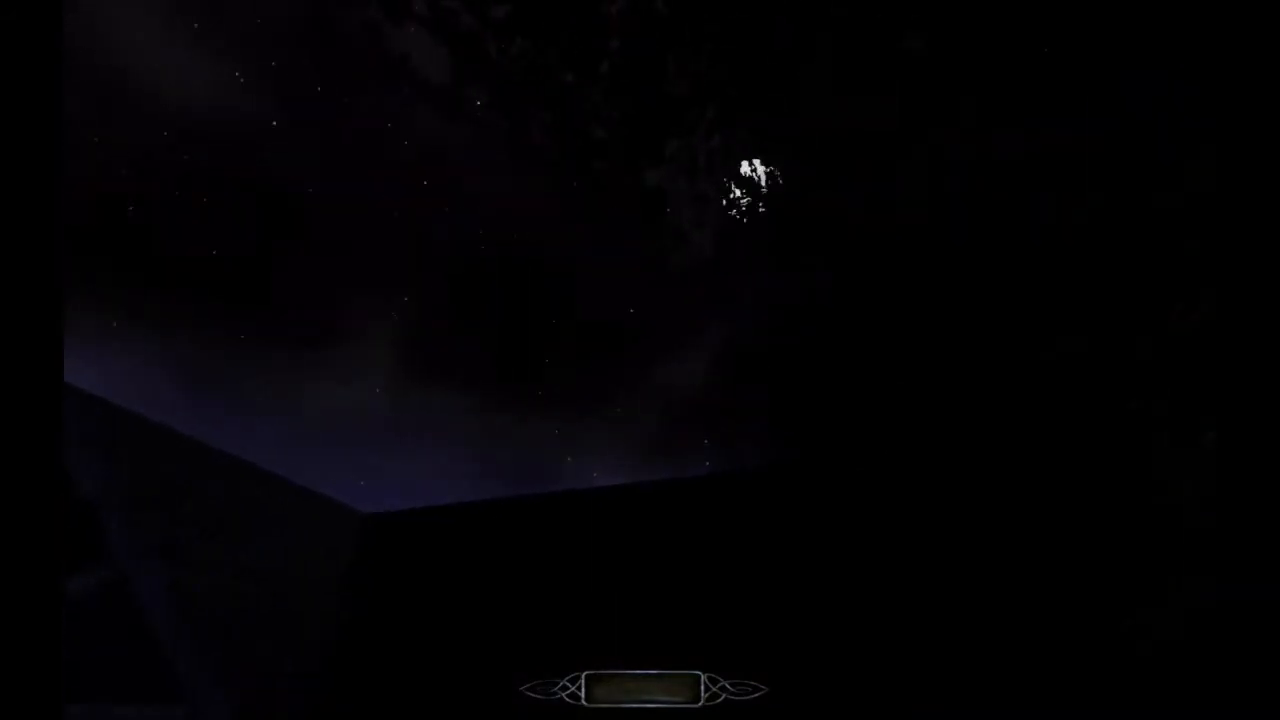
{"action": "key", "text": "w"}
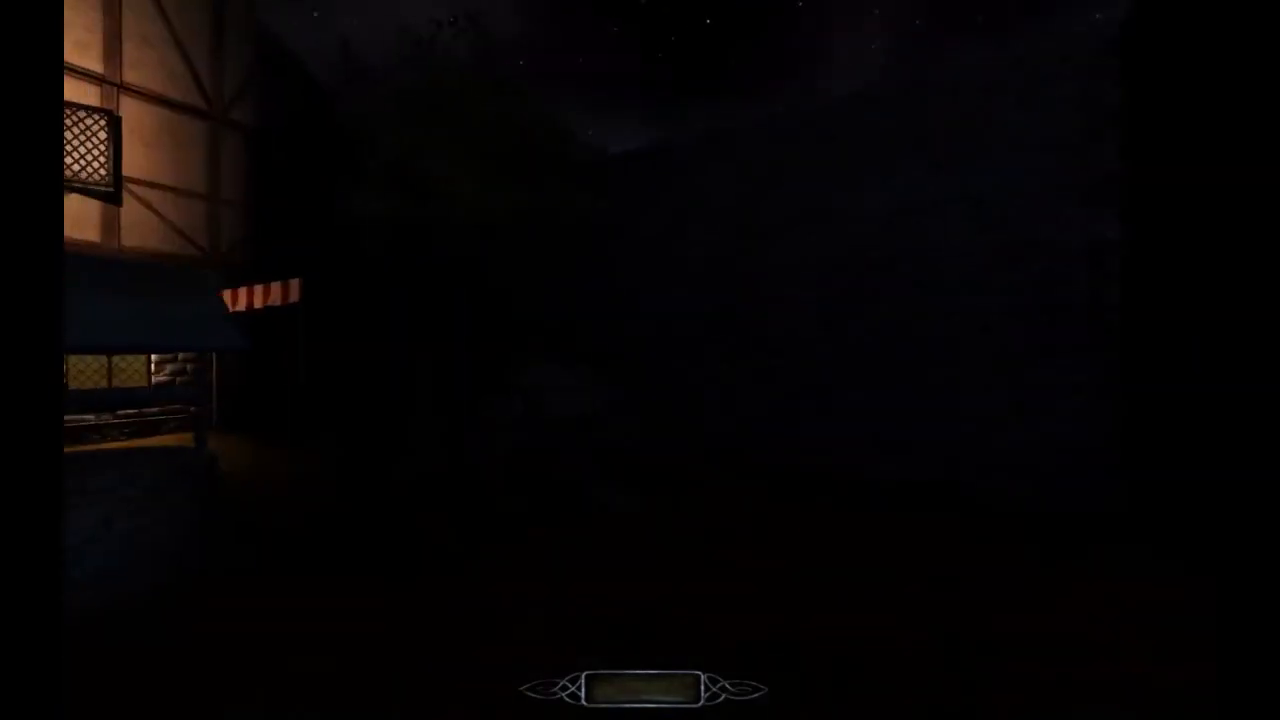
{"action": "key", "text": "d"}
{"action": "key", "text": "d"}
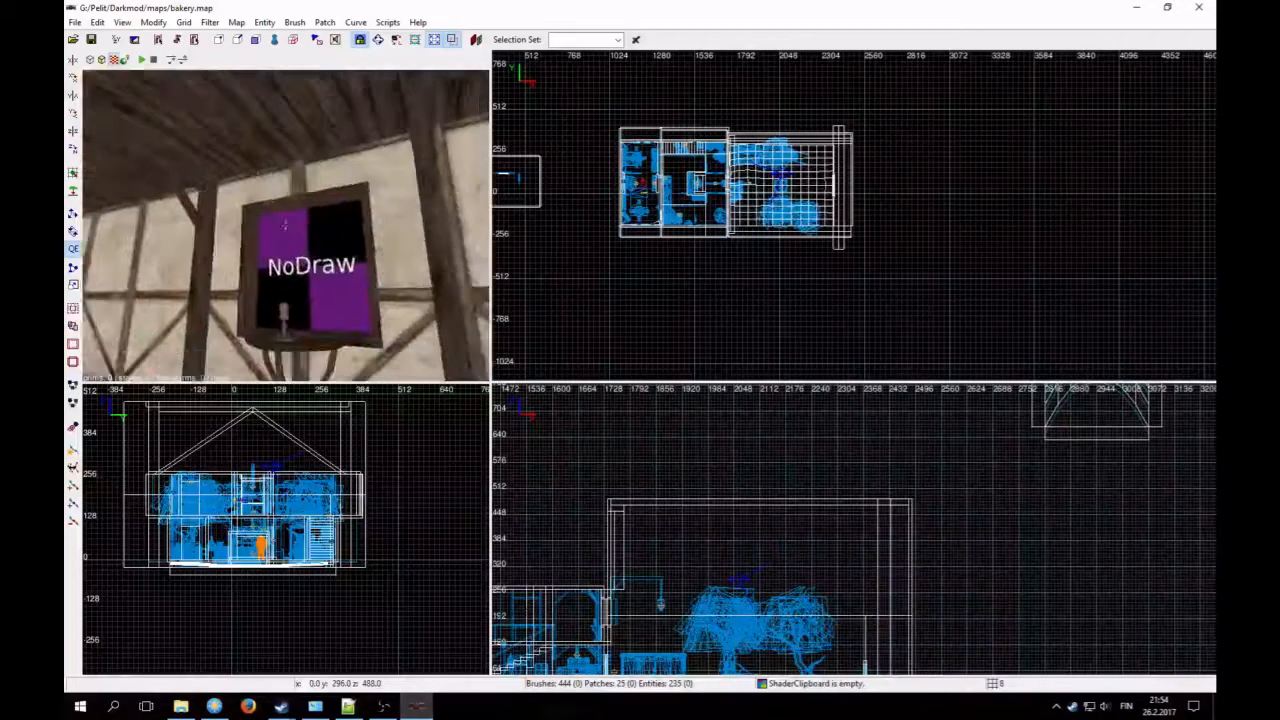
Step: In the map editor, select the large courtyard light, review its entity properties, and inspect the well and trees around it
{"action": "key", "text": "Up"}
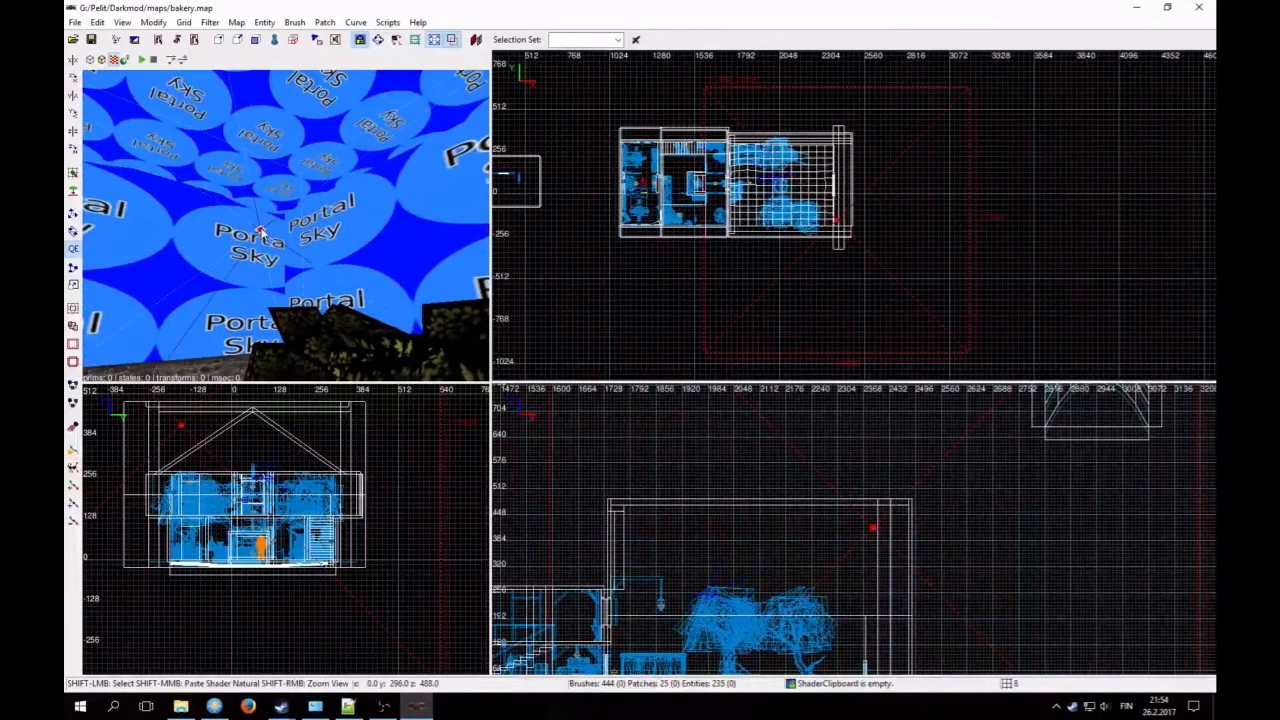
{"action": "key", "text": "n"}
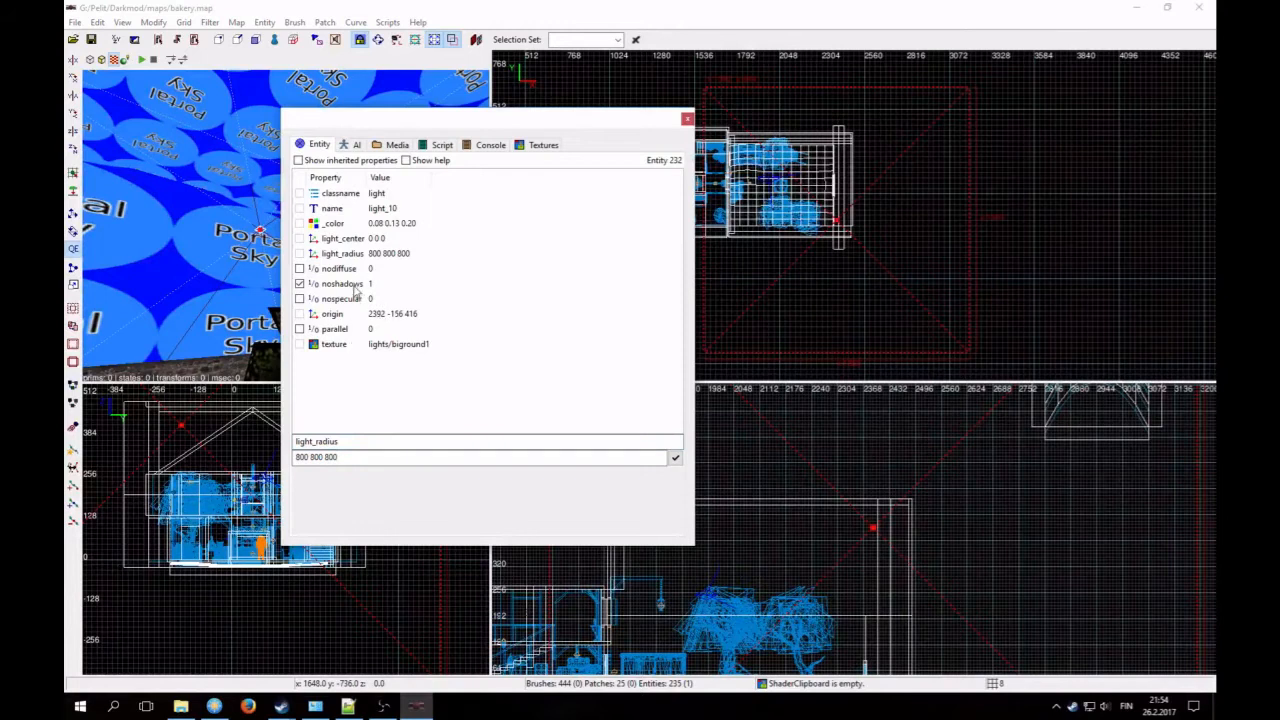
{"action": "left_click", "coordinate": [687, 120]}
{"action": "right_click", "coordinate": [382, 255]}
{"action": "key", "text": "Up"}
{"action": "key", "text": "Up"}
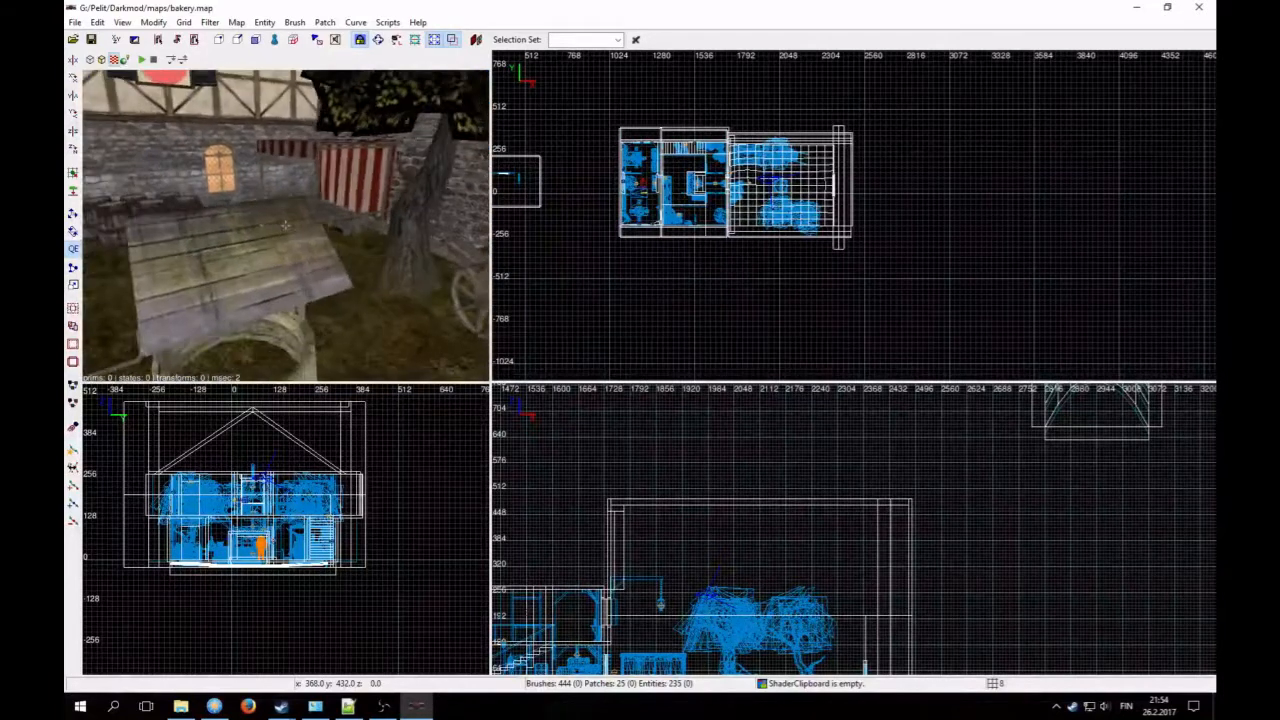
{"action": "right_click", "coordinate": [354, 257]}
Step: Switch to the game and walk from the bakery's ground floor out into the courtyard to check the lighting there
{"action": "left_click", "coordinate": [213, 706]}
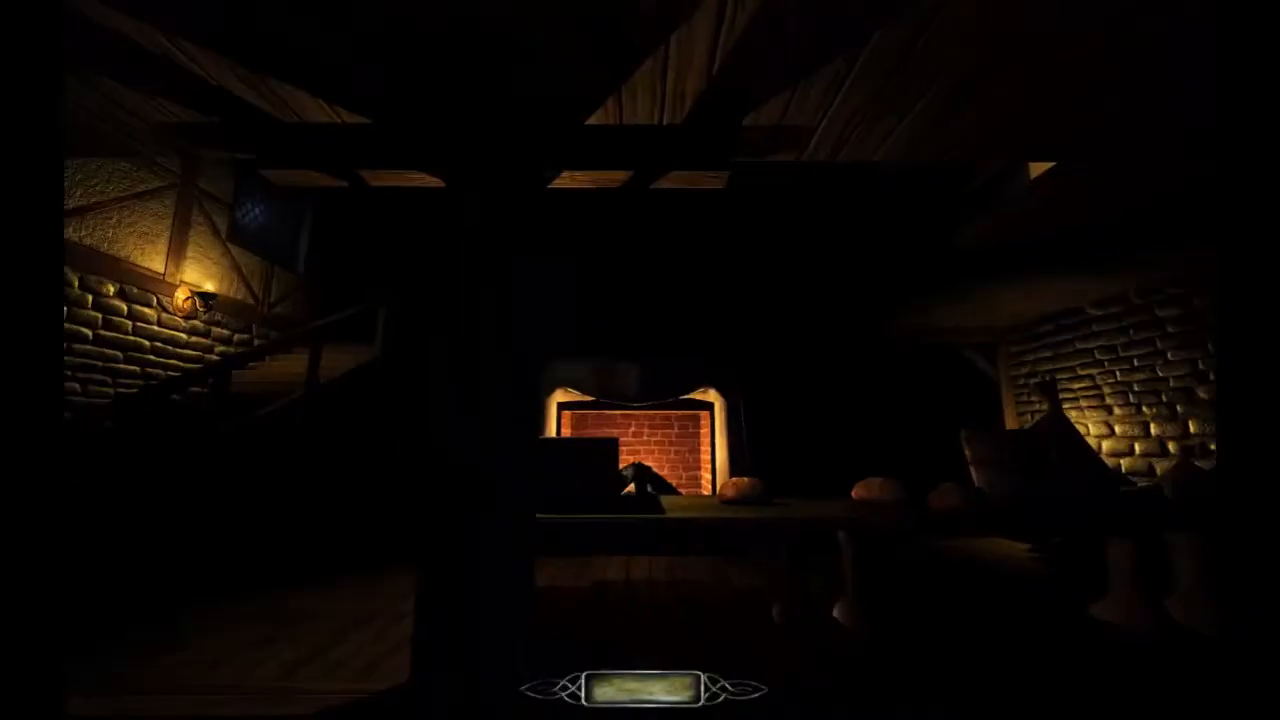
{"action": "key", "text": "w"}
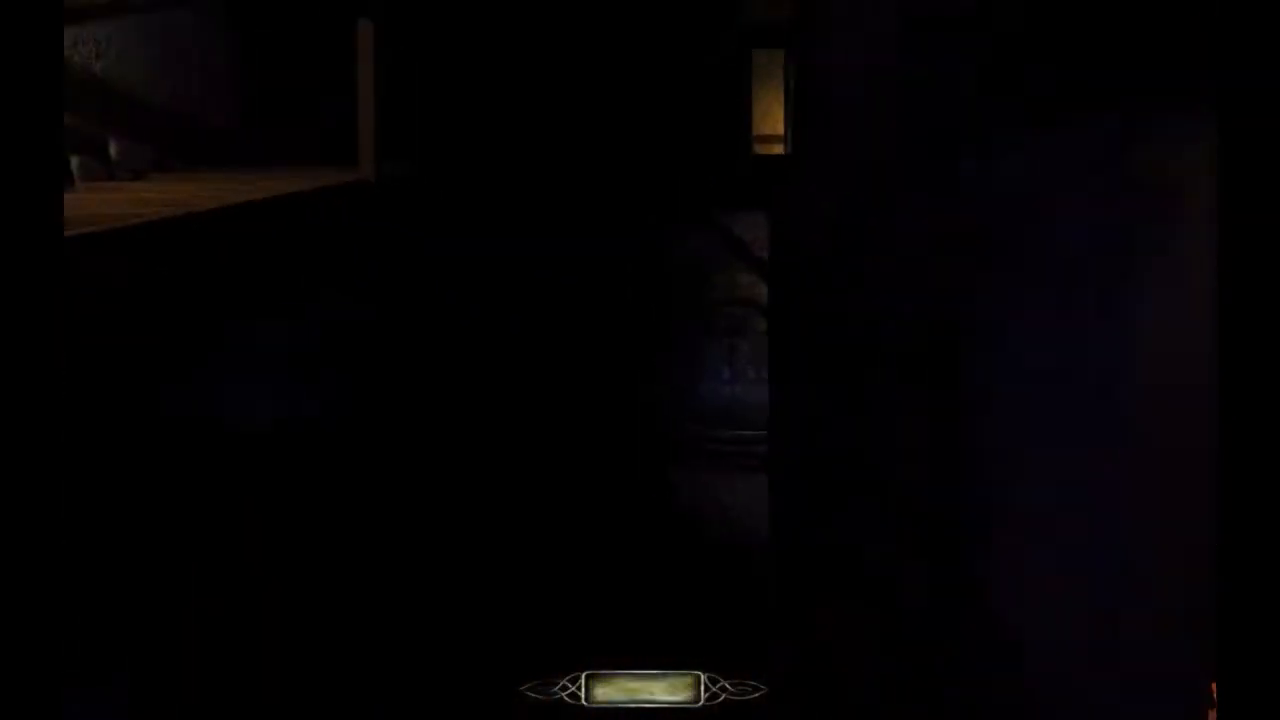
{"action": "key", "text": "w"}
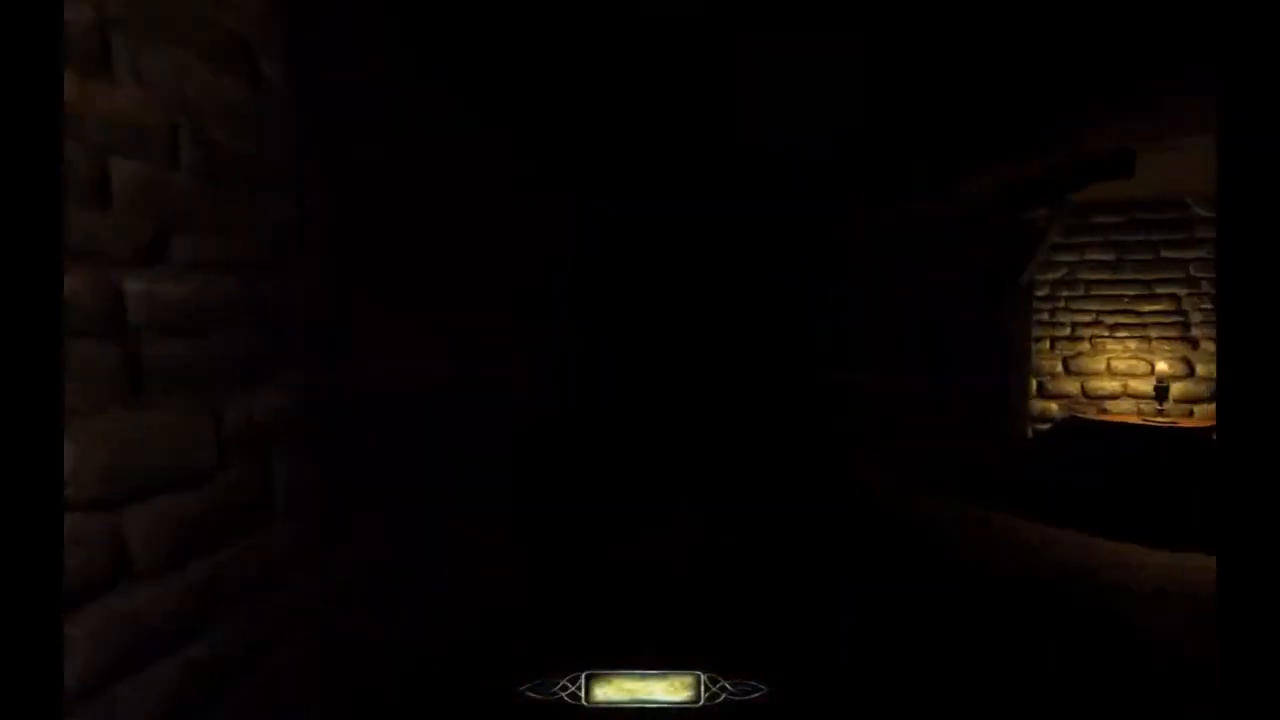
{"action": "key", "text": "w"}
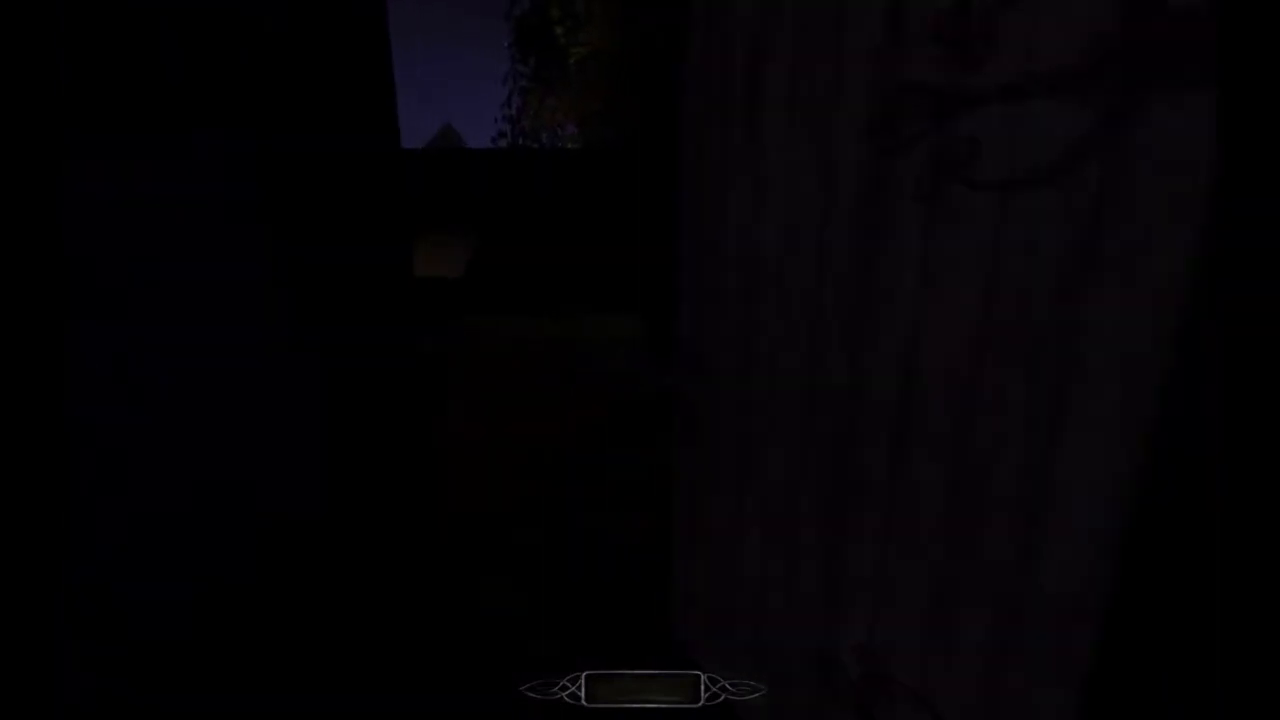
{"action": "key", "text": "w"}
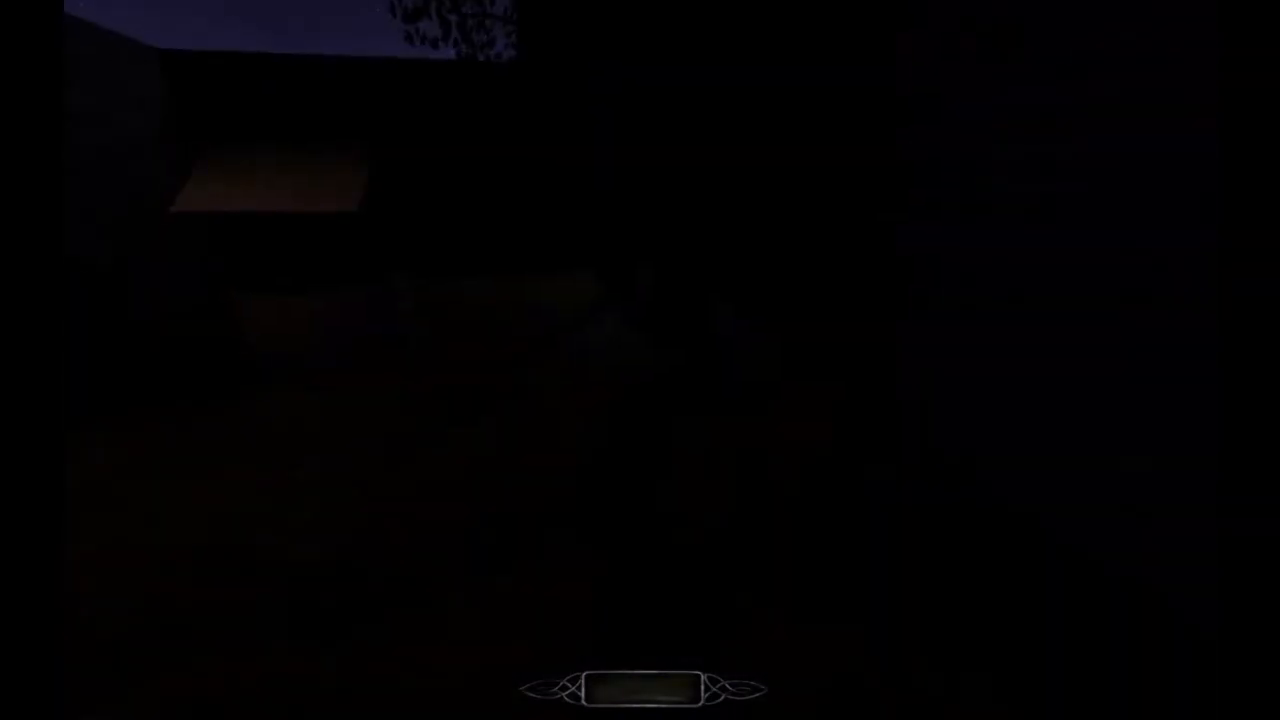
{"action": "key", "text": "w"}
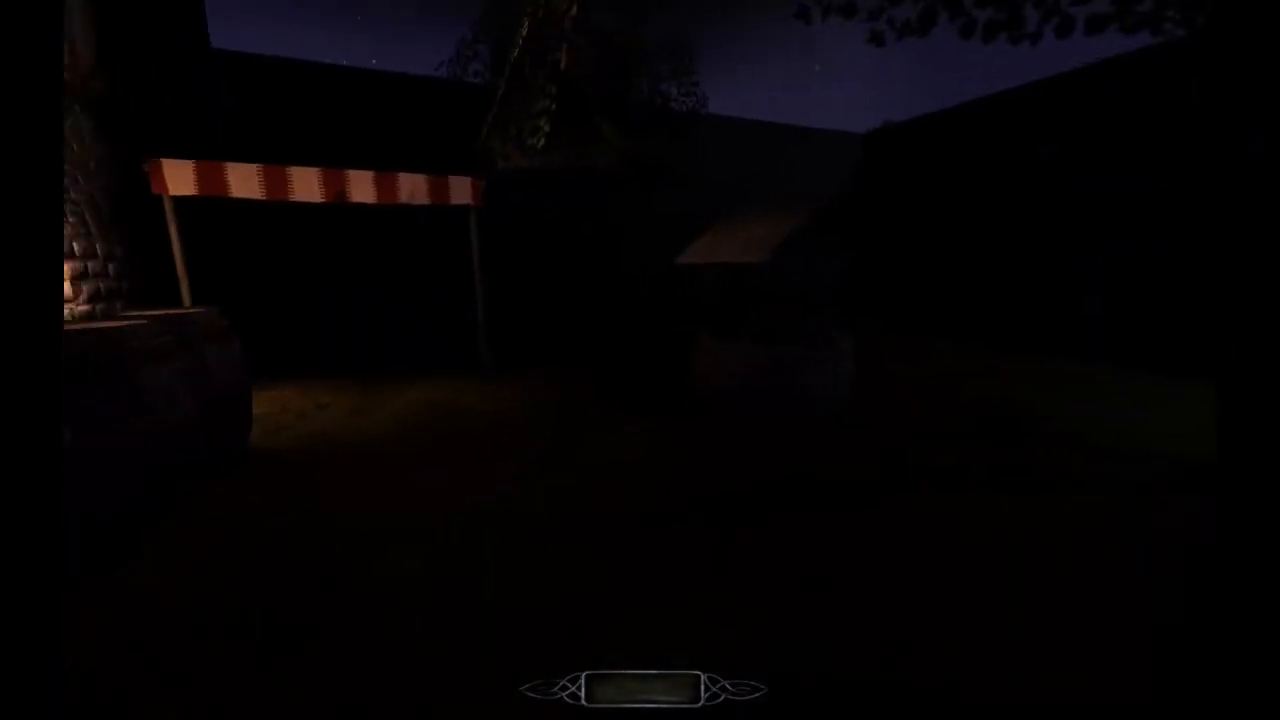
Step: Walk past the well to the courtyard's far end, examine the lamp-lit bakery facade and awning, and quit the game with the console command quit
{"action": "key", "text": "w"}
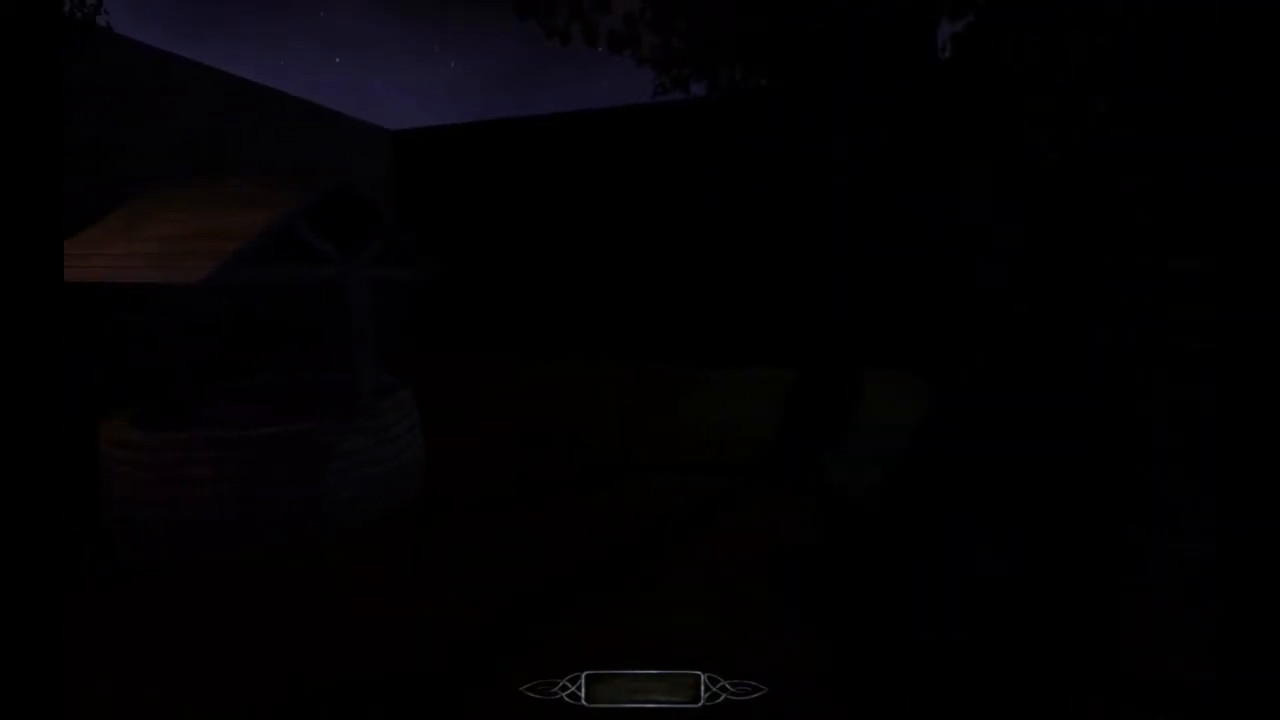
{"action": "key", "text": "w"}
{"action": "key", "text": "w"}
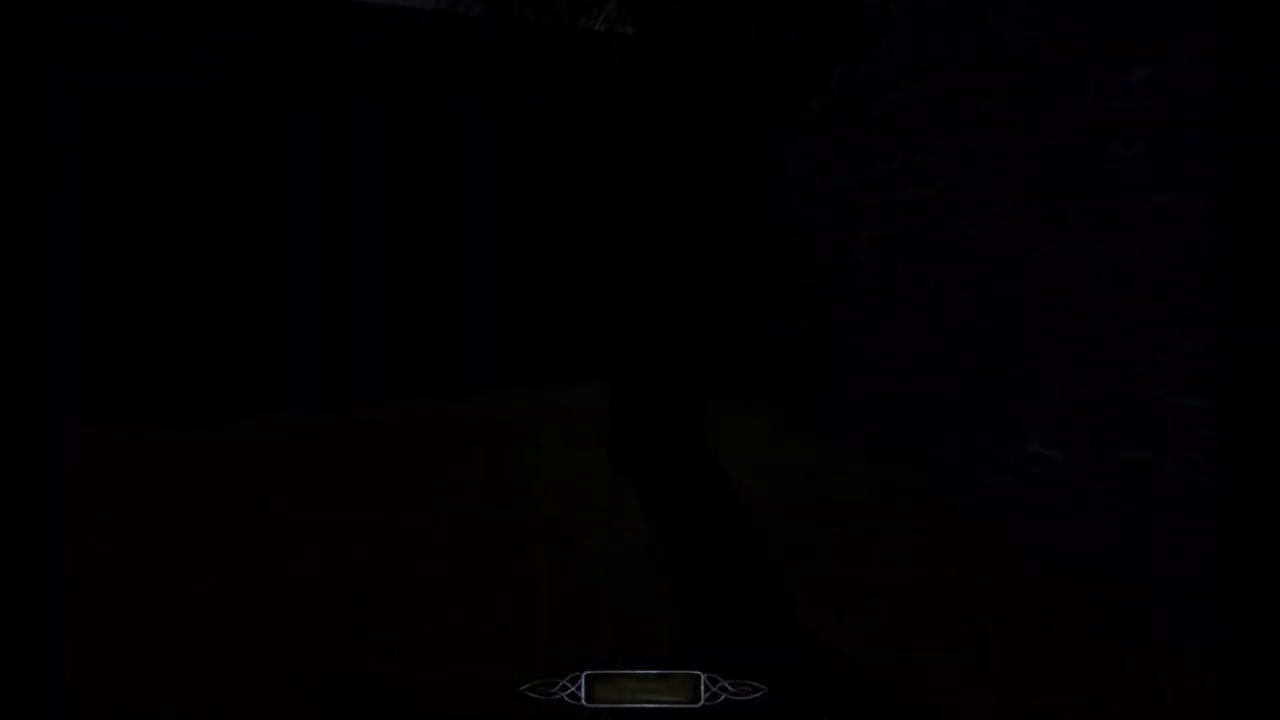
{"action": "key", "text": "w"}
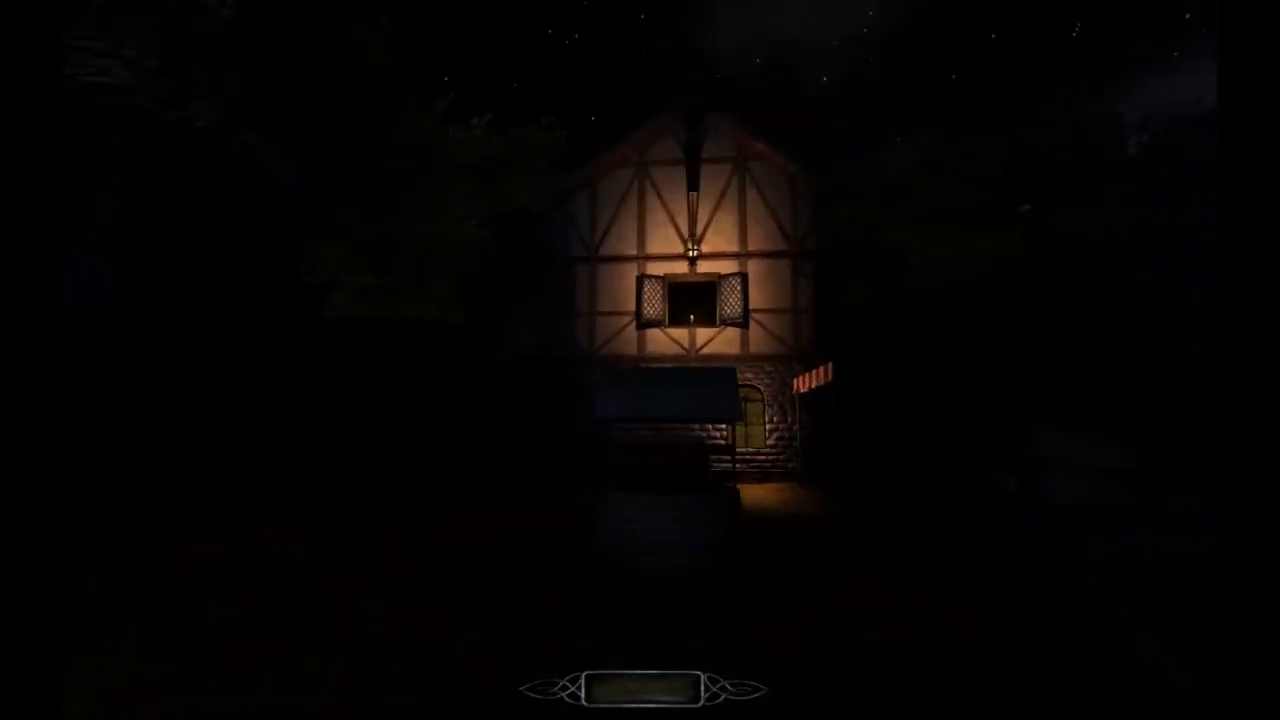
{"action": "key", "text": "w"}
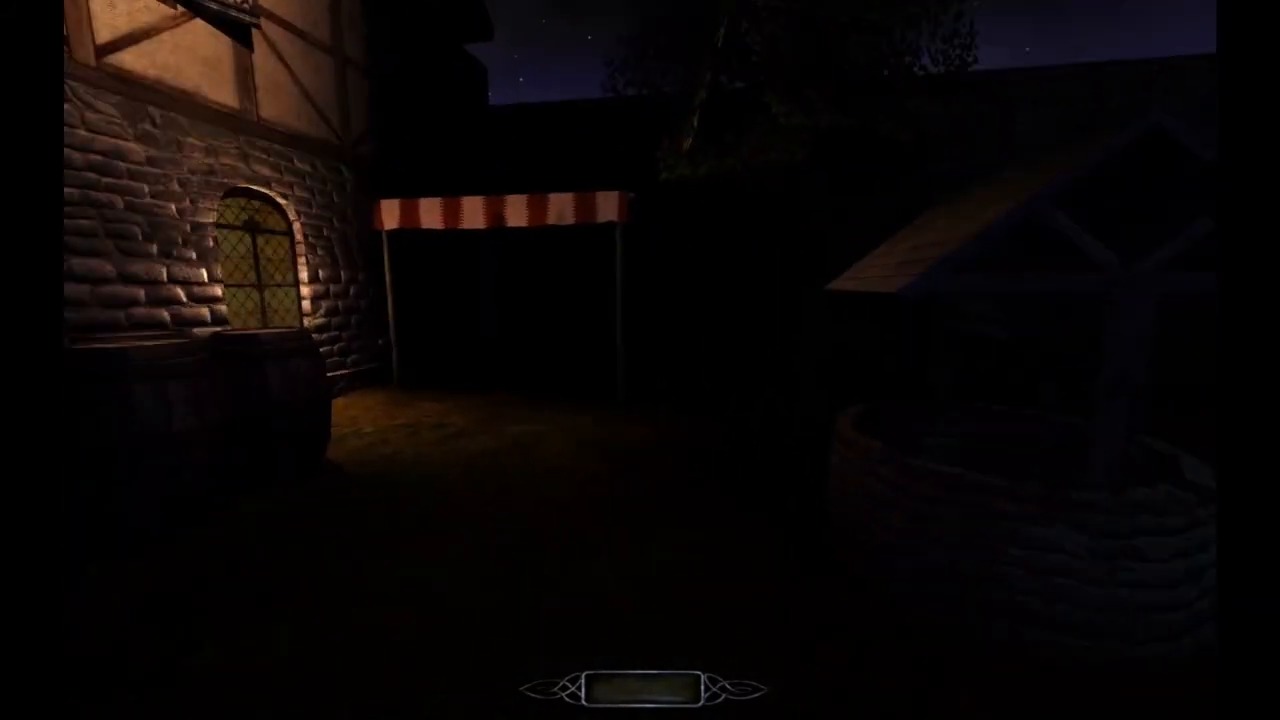
{"action": "key", "text": "ctrl+alt+grave"}
{"action": "type", "text": "quit"}
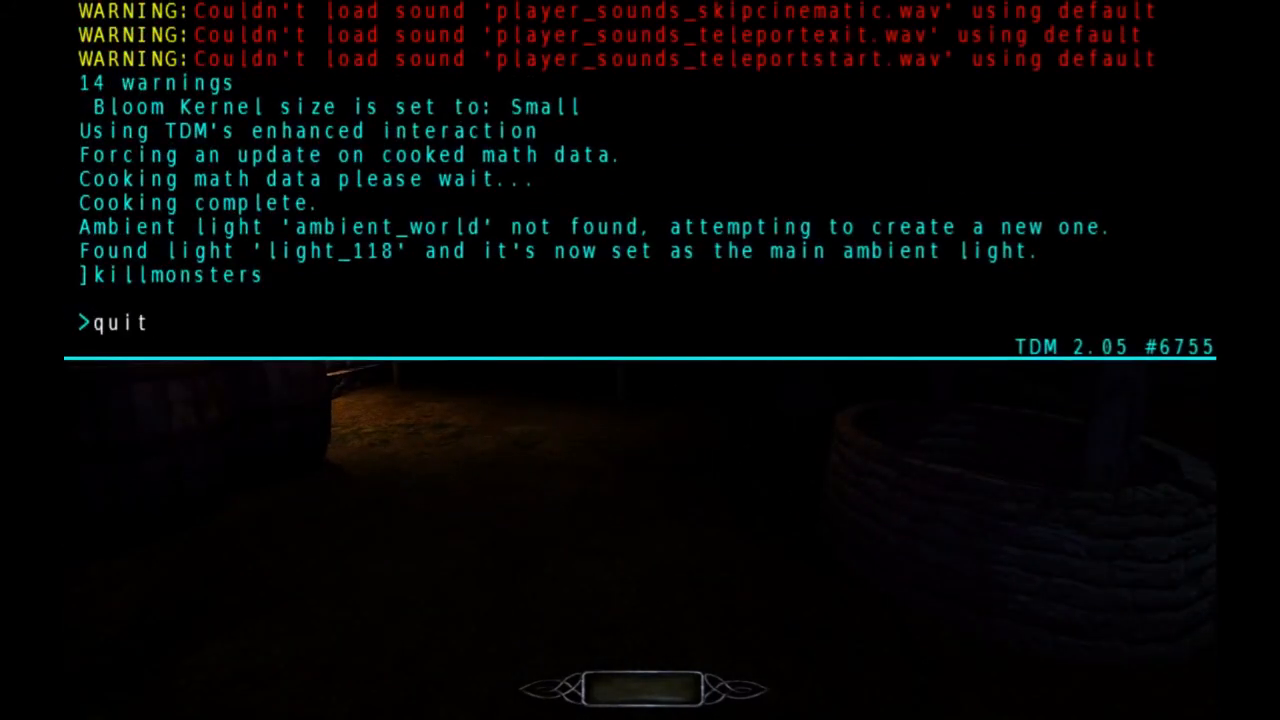